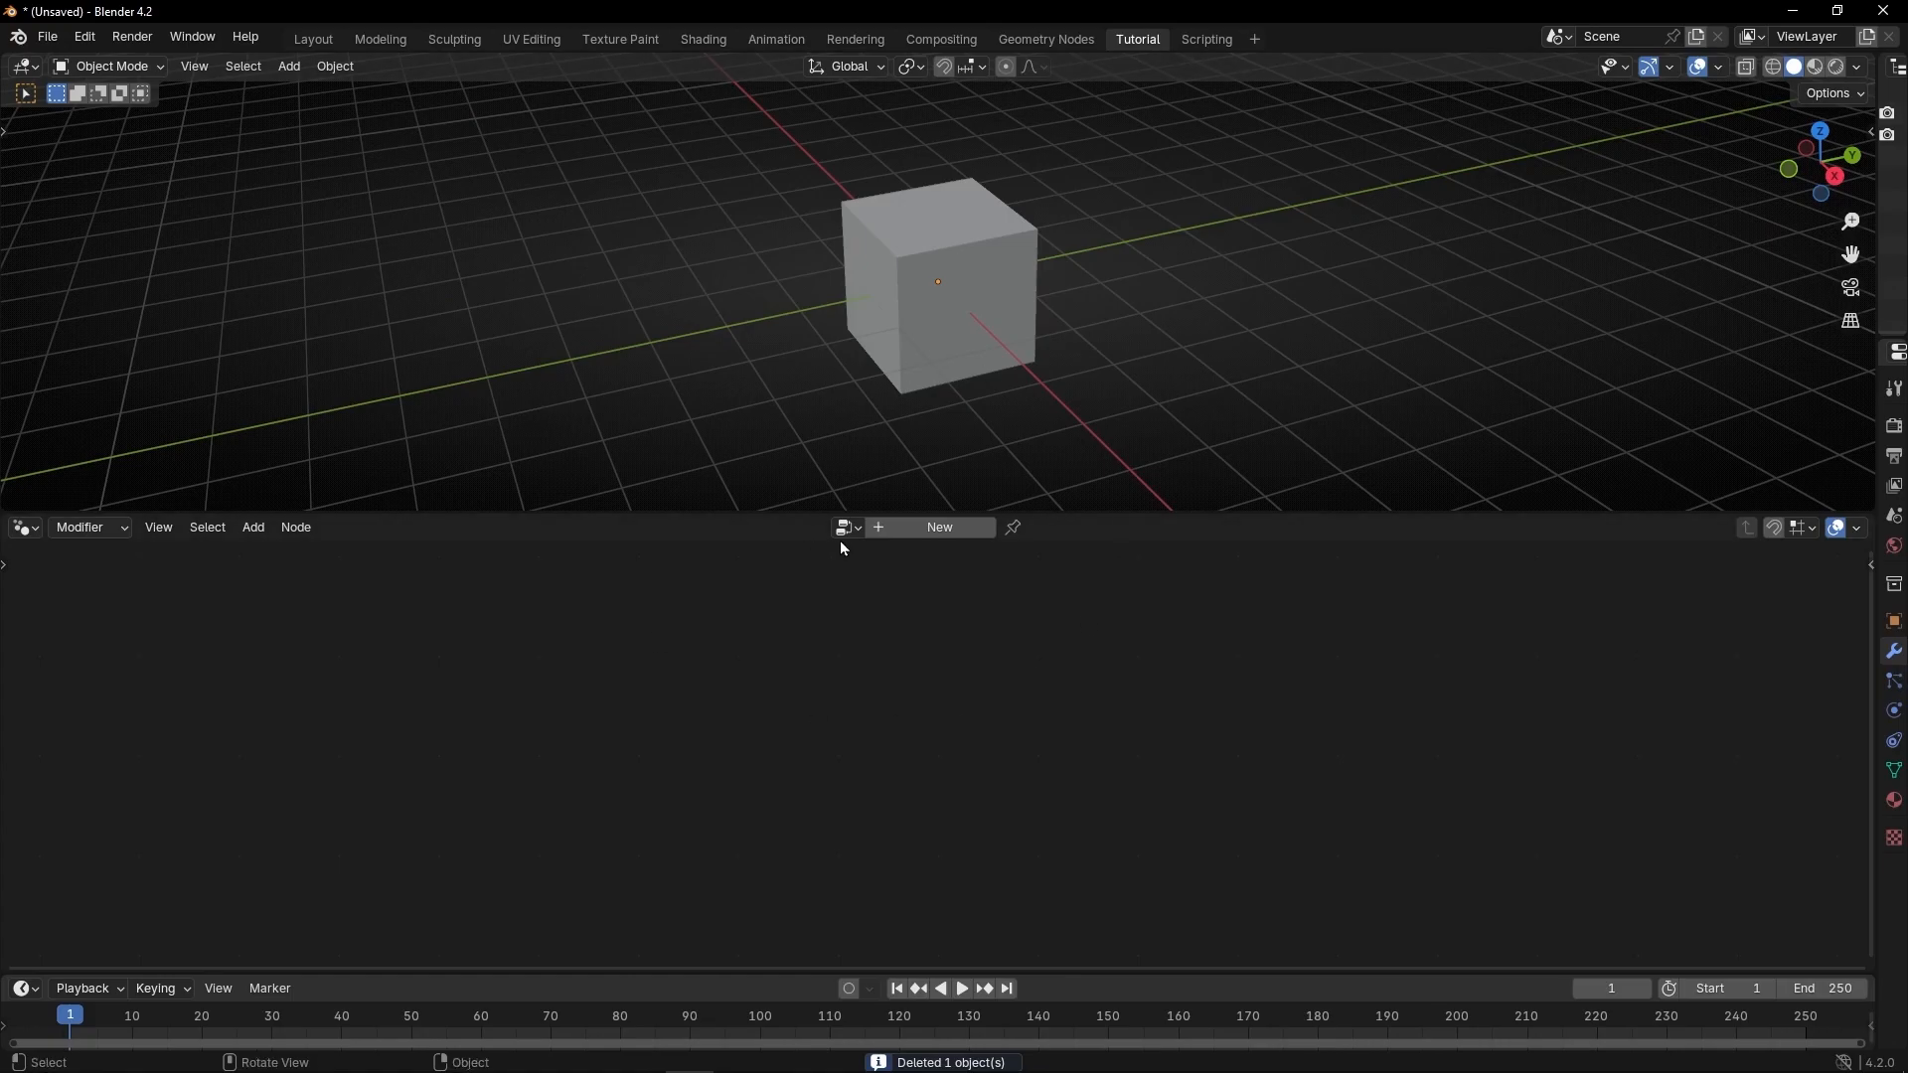
# - Create a new geometry node tree on the cube and delete its Group Input node
pyautogui.click(903, 532)
pyautogui.click(702, 792)
pyautogui.press('x')
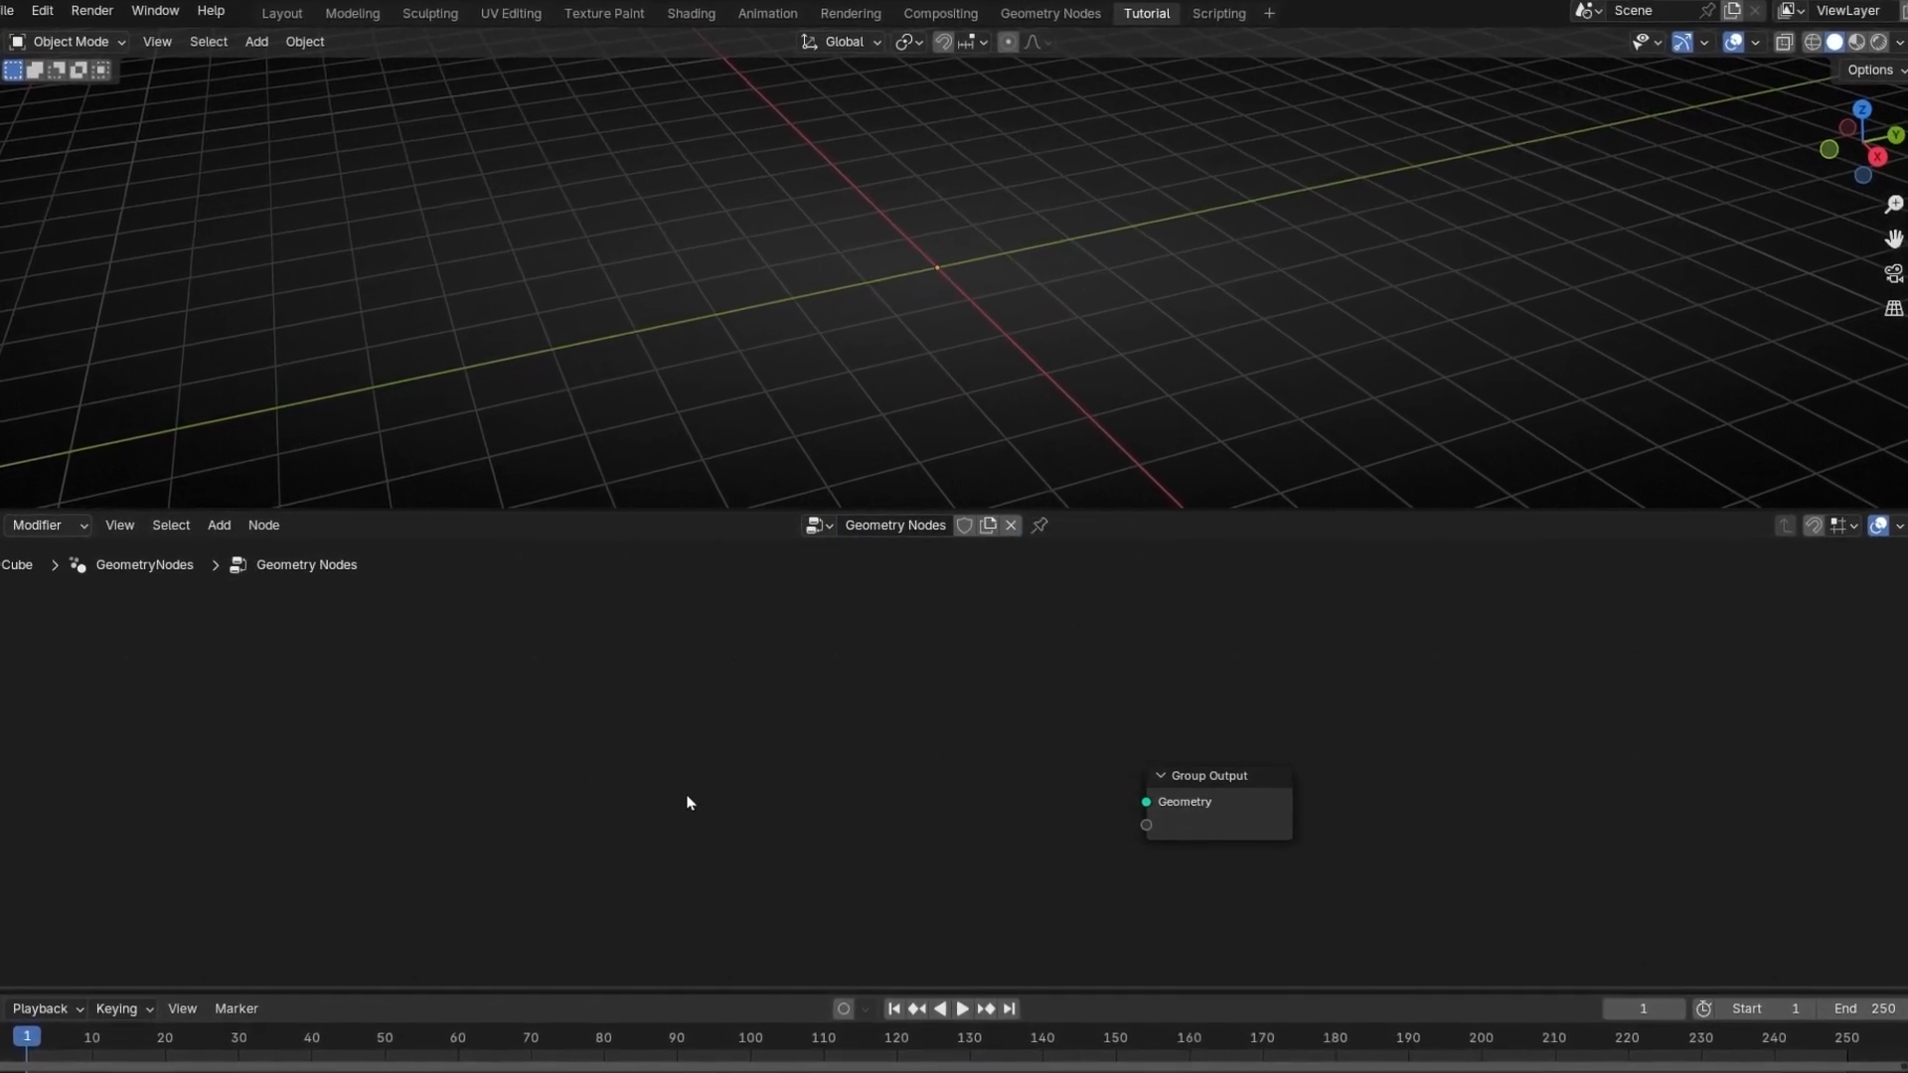
# - Add an Ico Sphere node and connect its Mesh output to the Group Output's Geometry input
pyautogui.hotkey('shift', 'a')
pyautogui.write('ico')
pyautogui.press('Return')
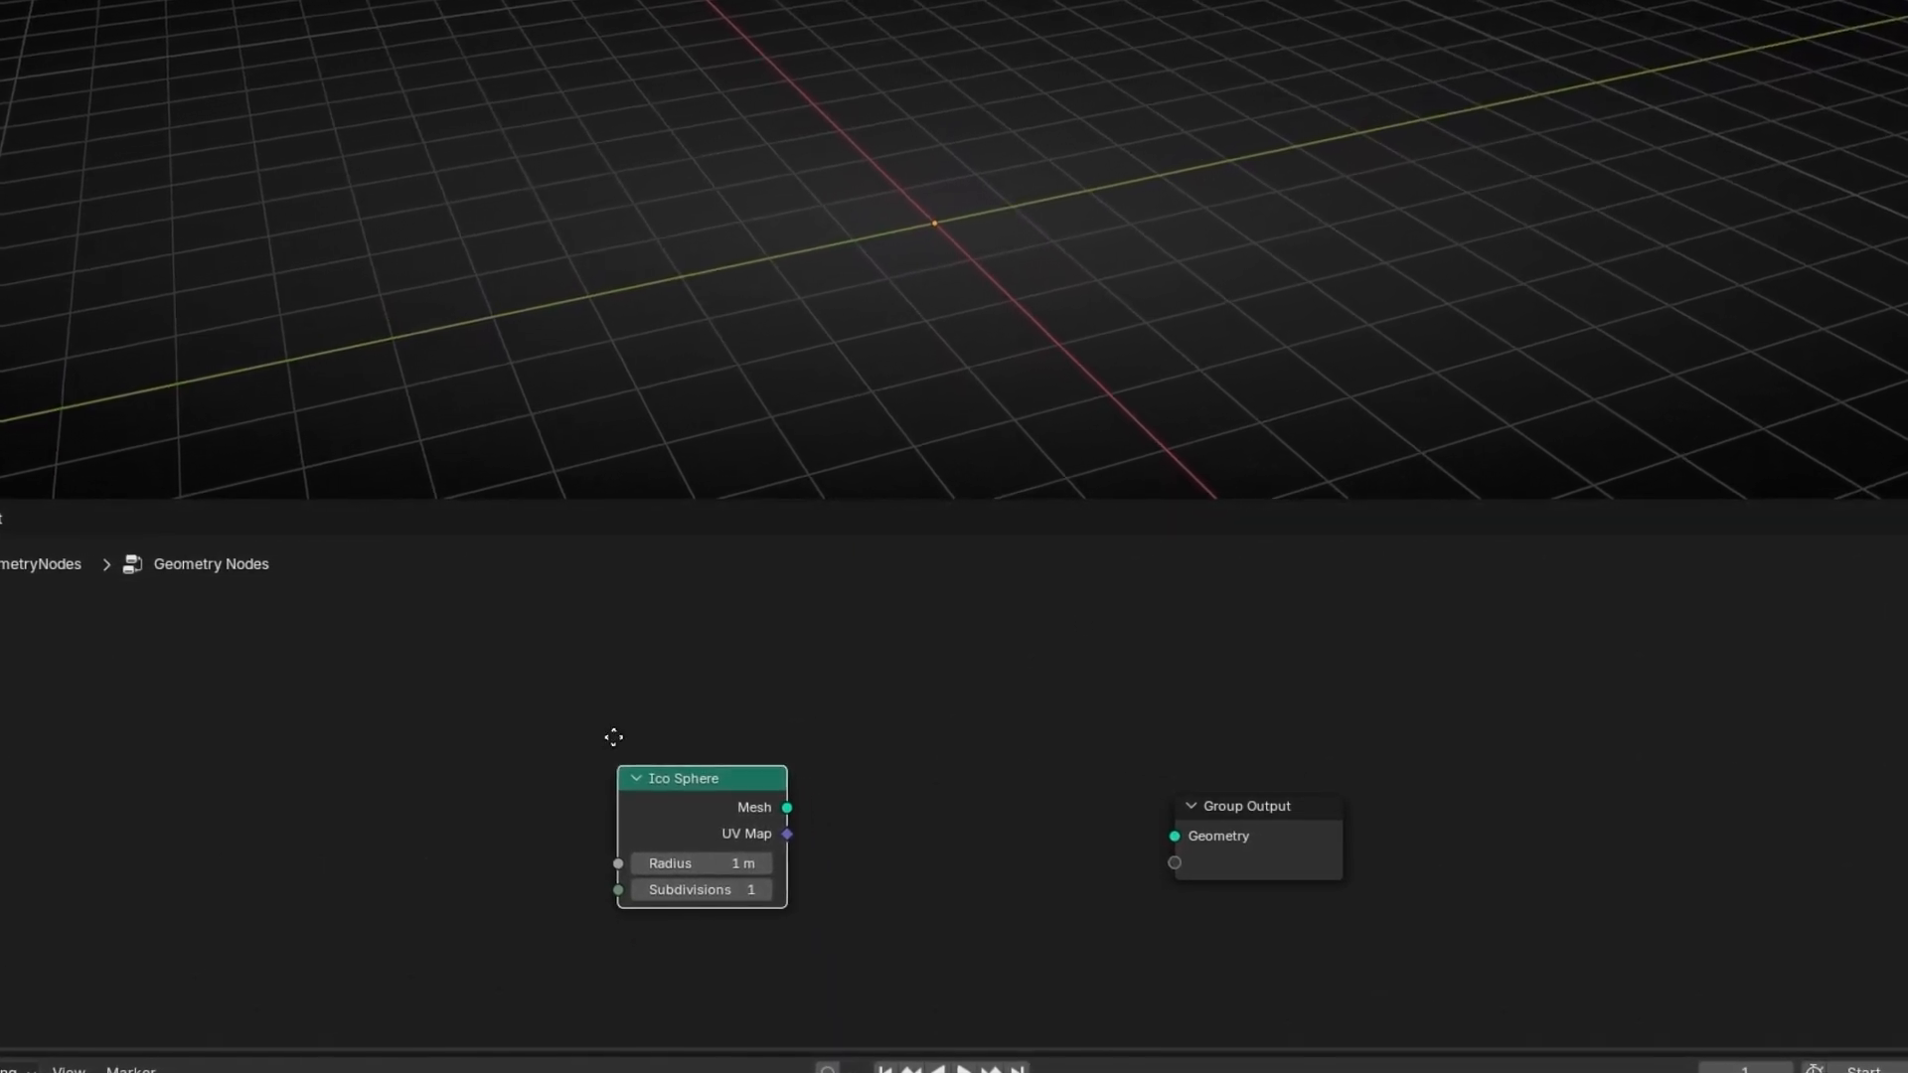
pyautogui.click(613, 736)
pyautogui.moveTo(756, 741); pyautogui.dragTo(1234, 833)
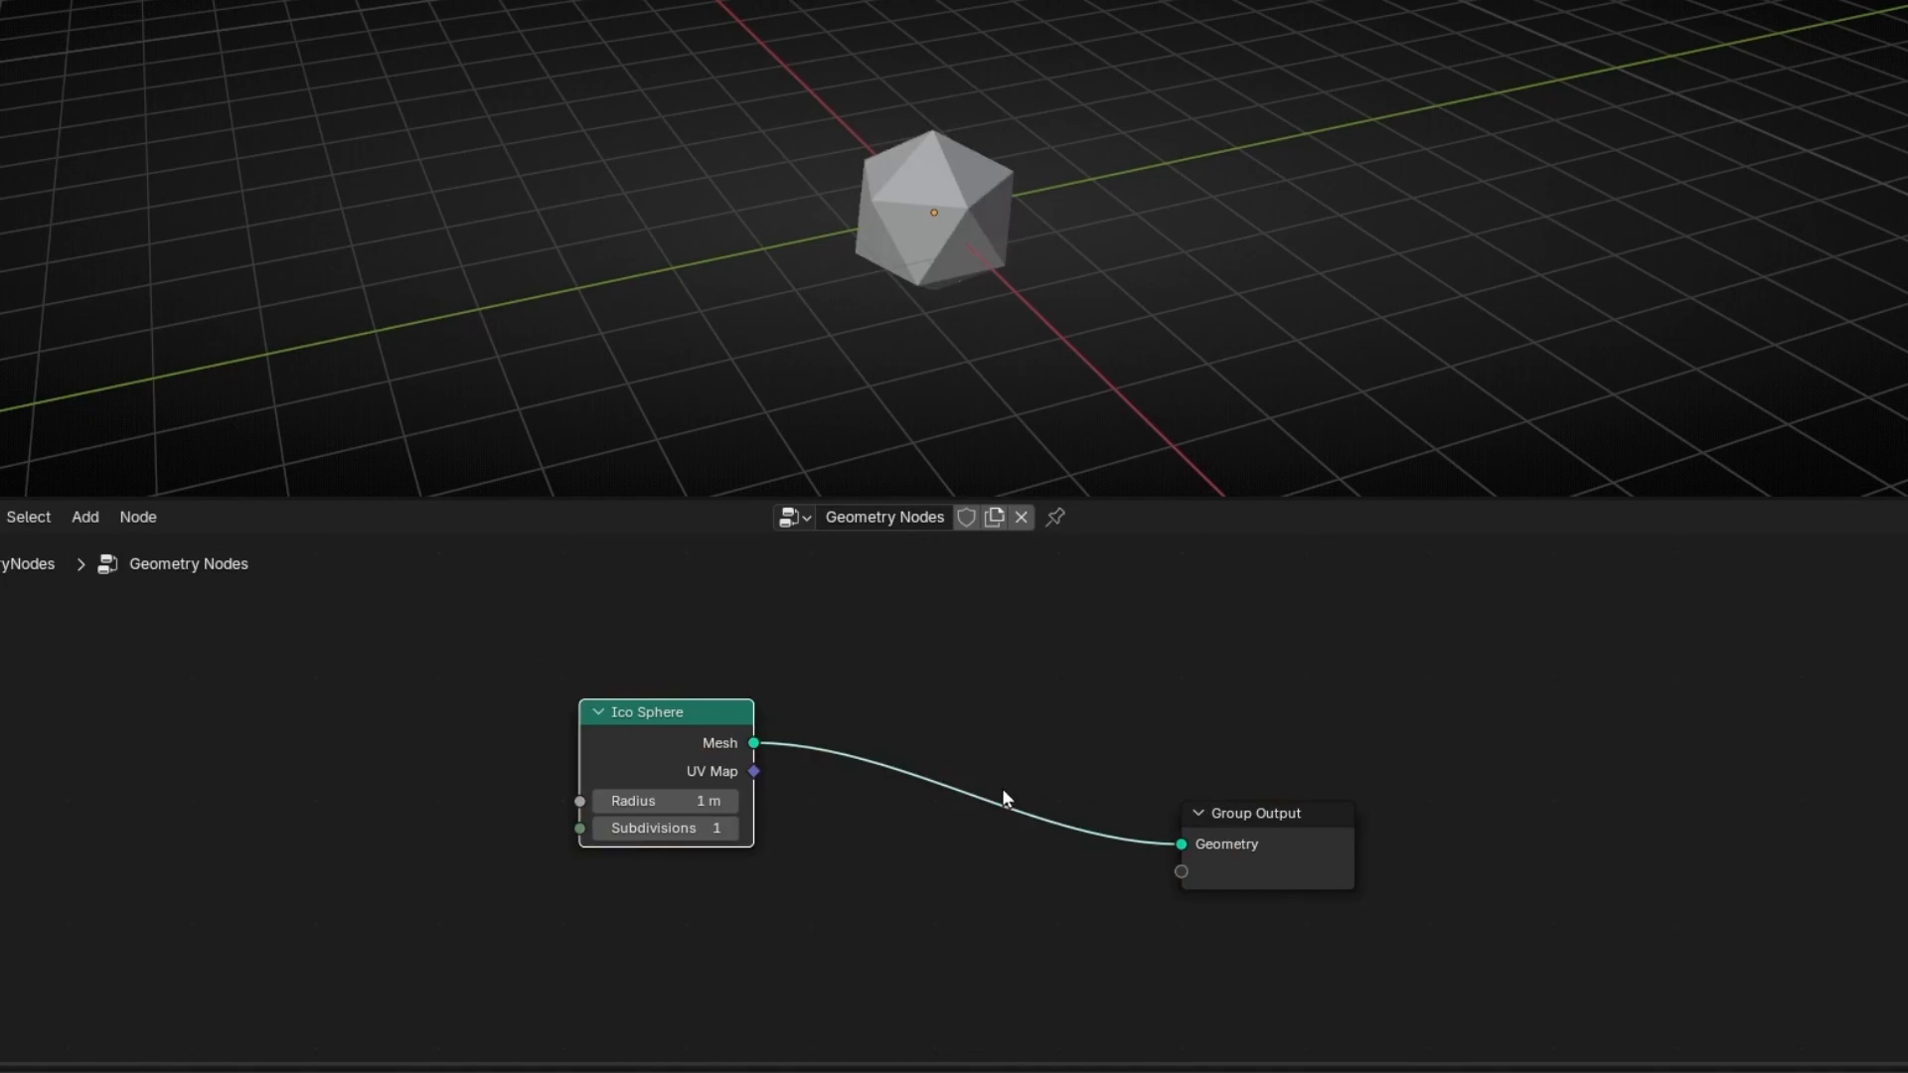
# - Set the Ico Sphere's subdivisions to 5 and line up its node with the Group Output node
pyautogui.scroll(3, 749, 788)
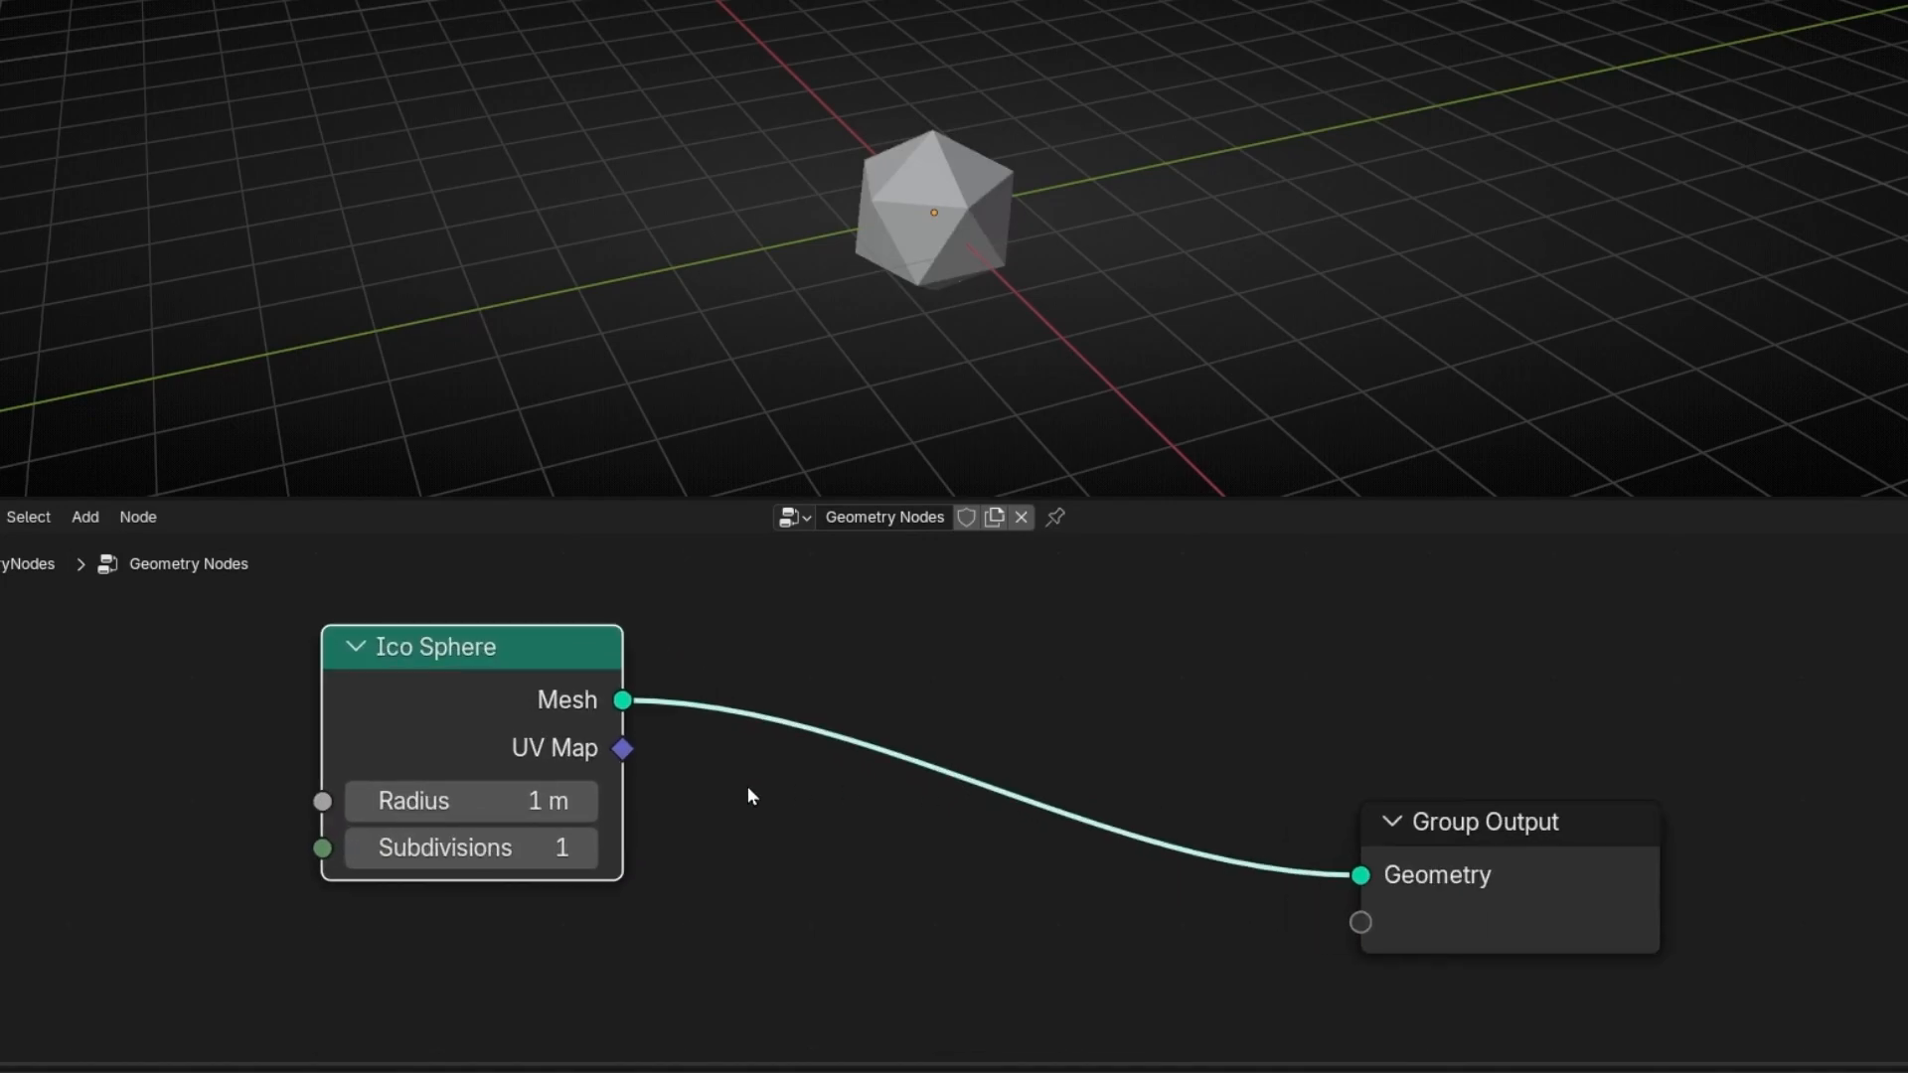
pyautogui.scroll(4, 916, 337)
pyautogui.click(627, 863)
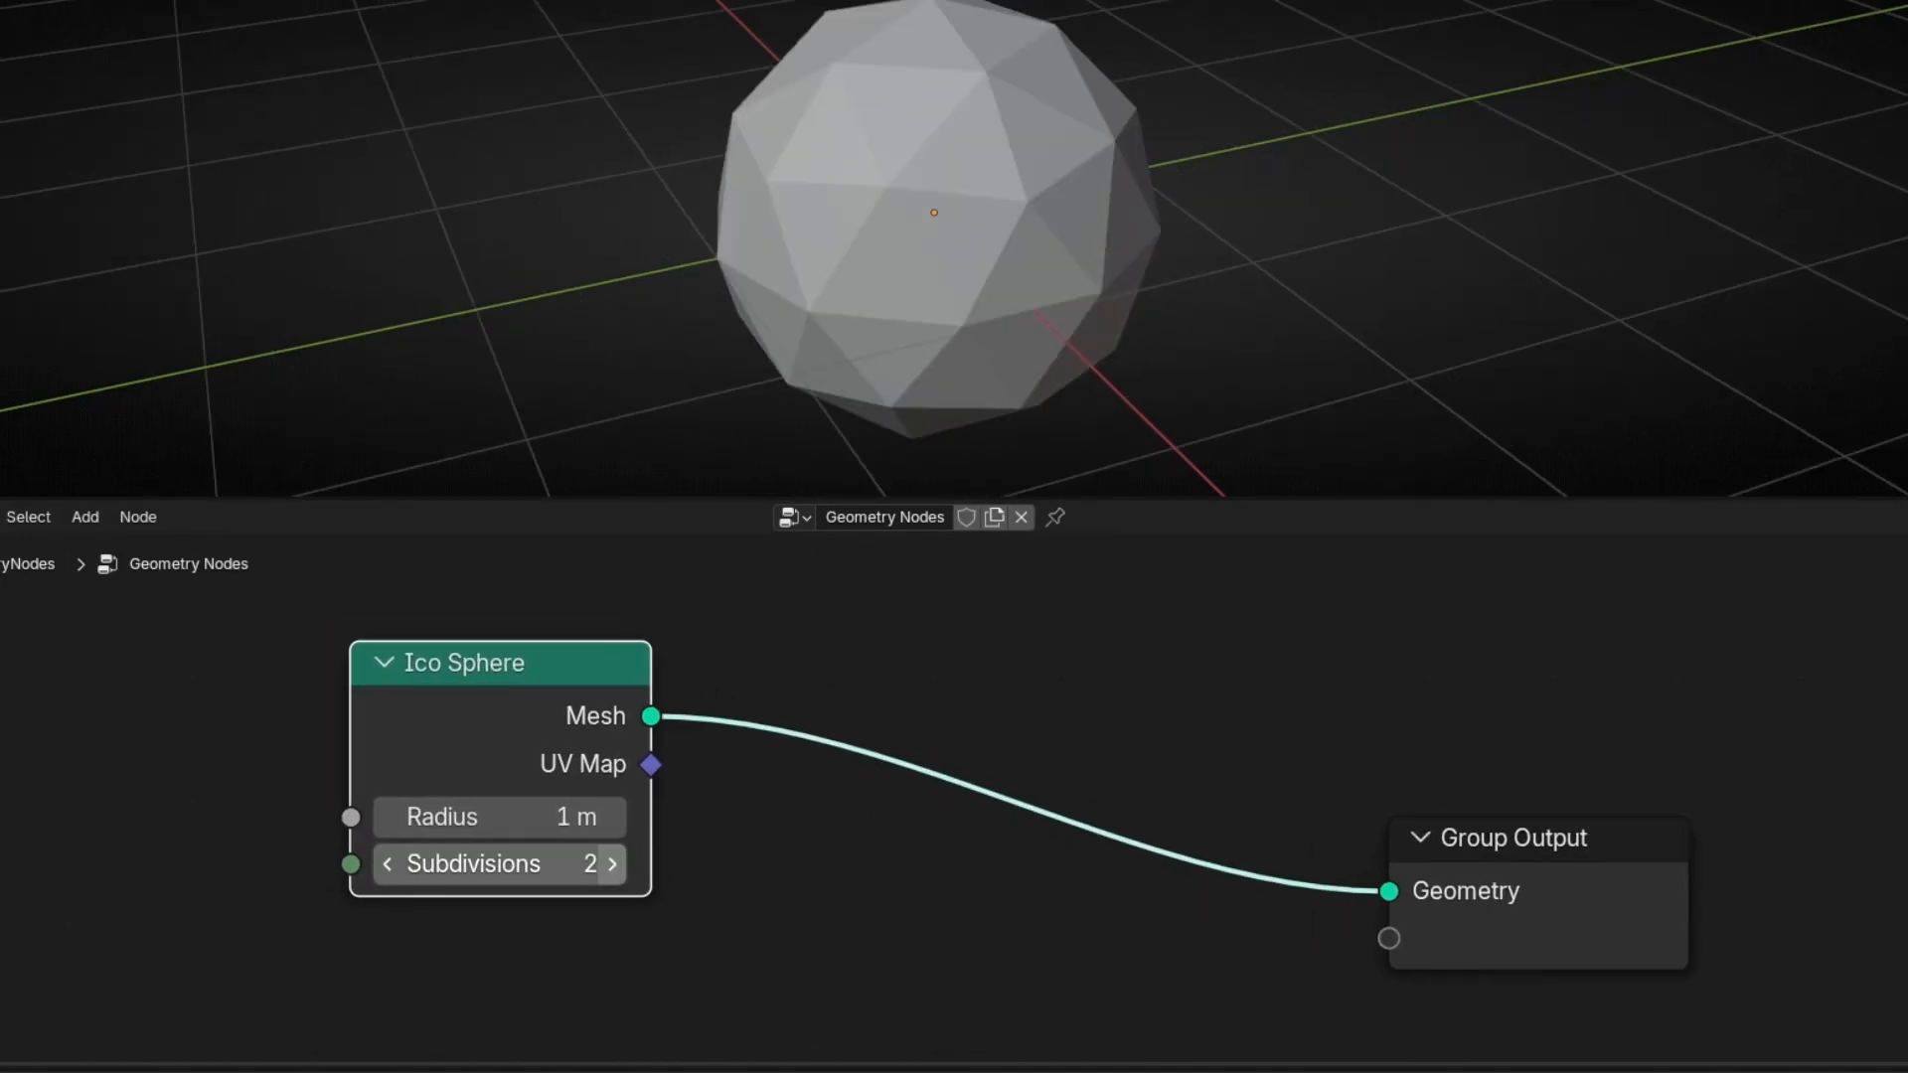
pyautogui.click(627, 864)
pyautogui.click(611, 864)
pyautogui.click(611, 864)
pyautogui.moveTo(810, 443); pyautogui.dragTo(765, 373, button='middle')
pyautogui.moveTo(557, 672); pyautogui.dragTo(547, 723)
pyautogui.moveTo(1528, 875); pyautogui.dragTo(1553, 783)
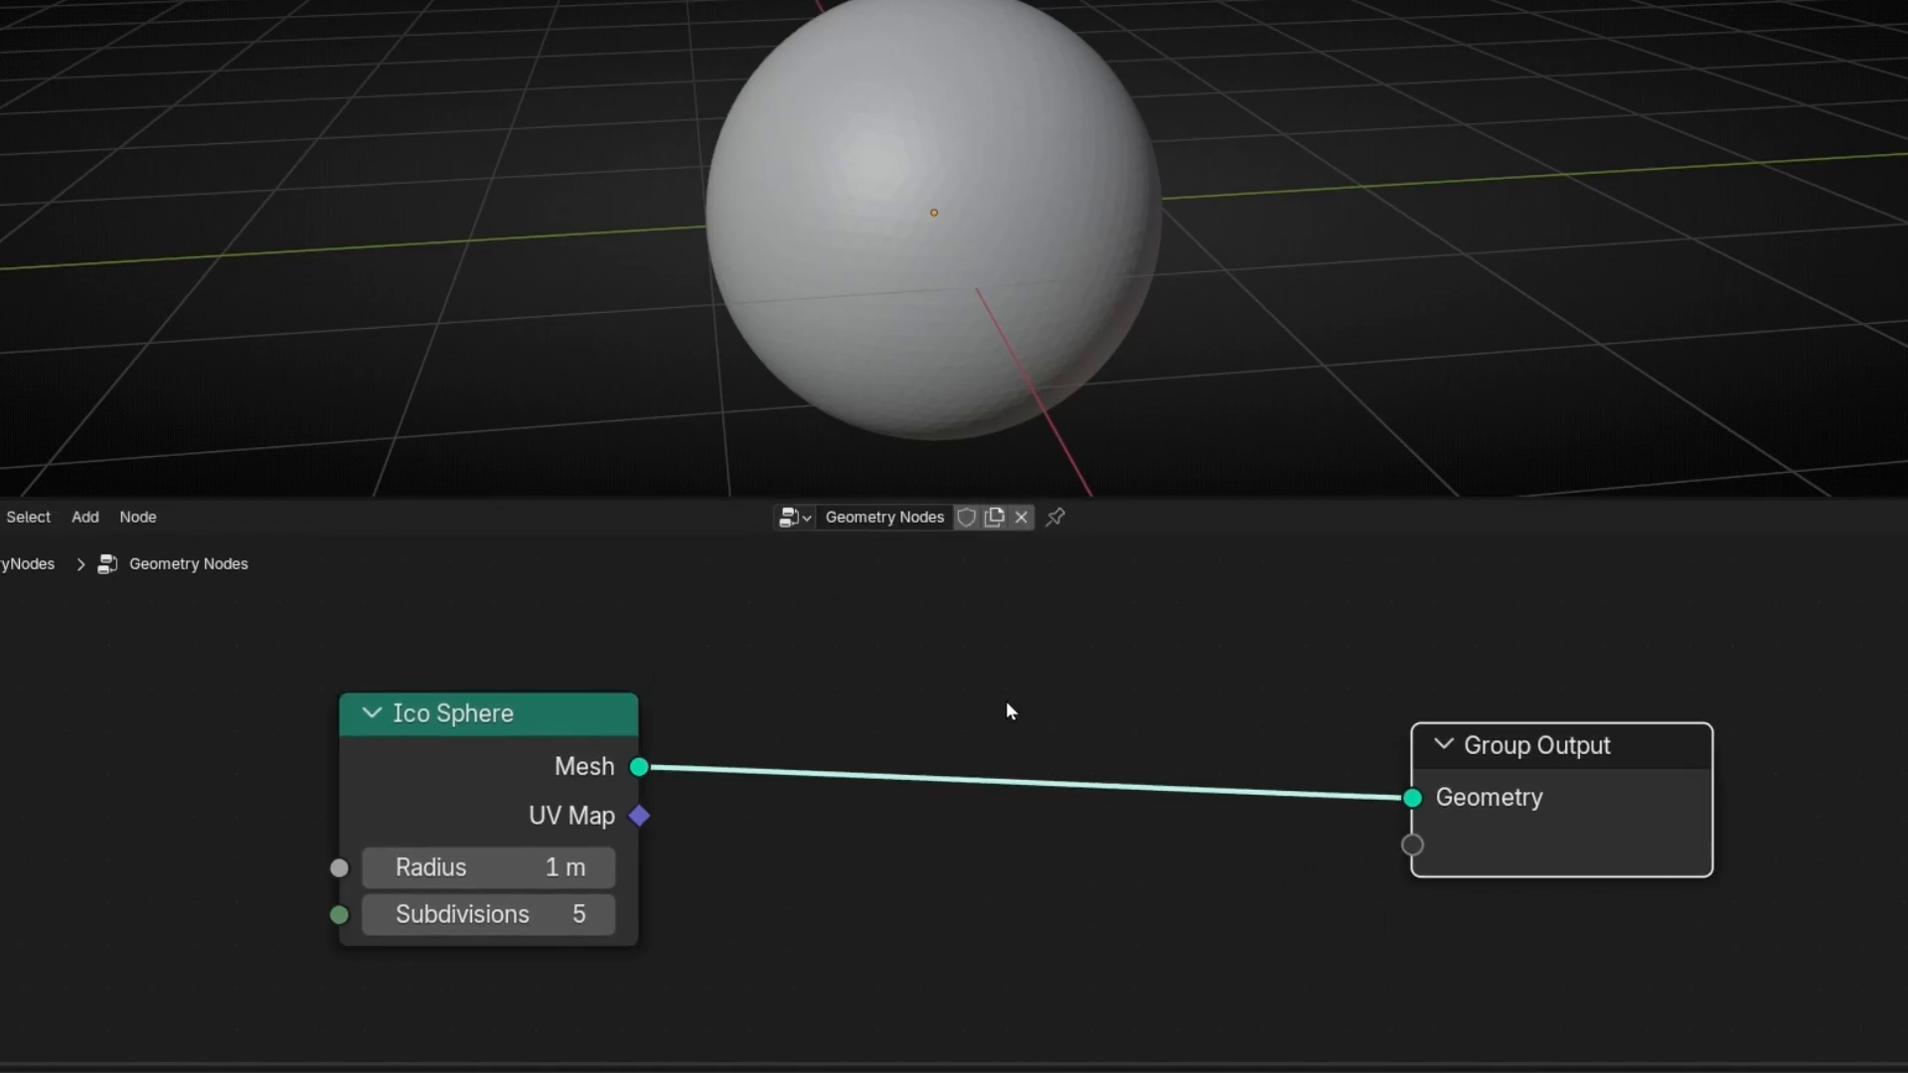
# - Insert a Set Position node between the Ico Sphere and Group Output nodes
pyautogui.hotkey('shift', 'a')
pyautogui.write('set po')
pyautogui.press('Return')
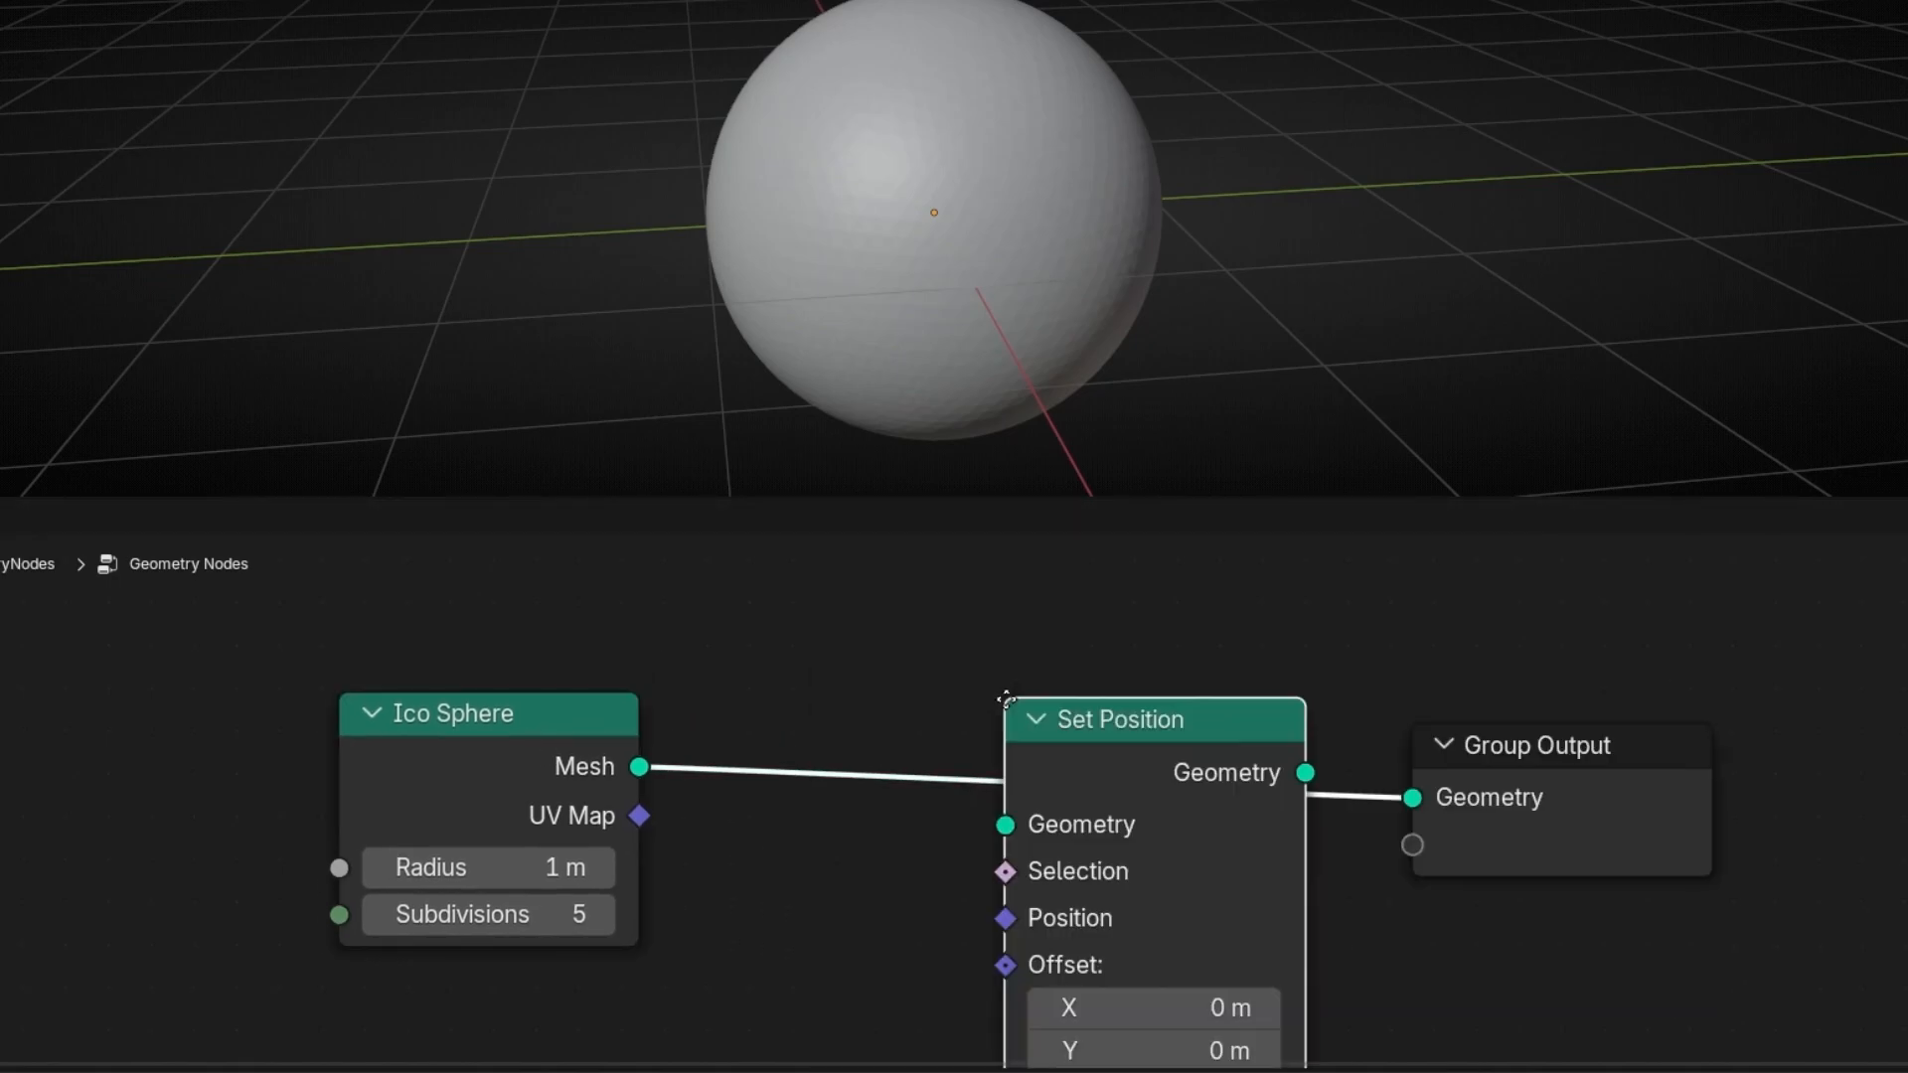
pyautogui.click(1001, 702)
pyautogui.scroll(-1, 873, 934)
pyautogui.moveTo(874, 934); pyautogui.dragTo(974, 752, button='middle')
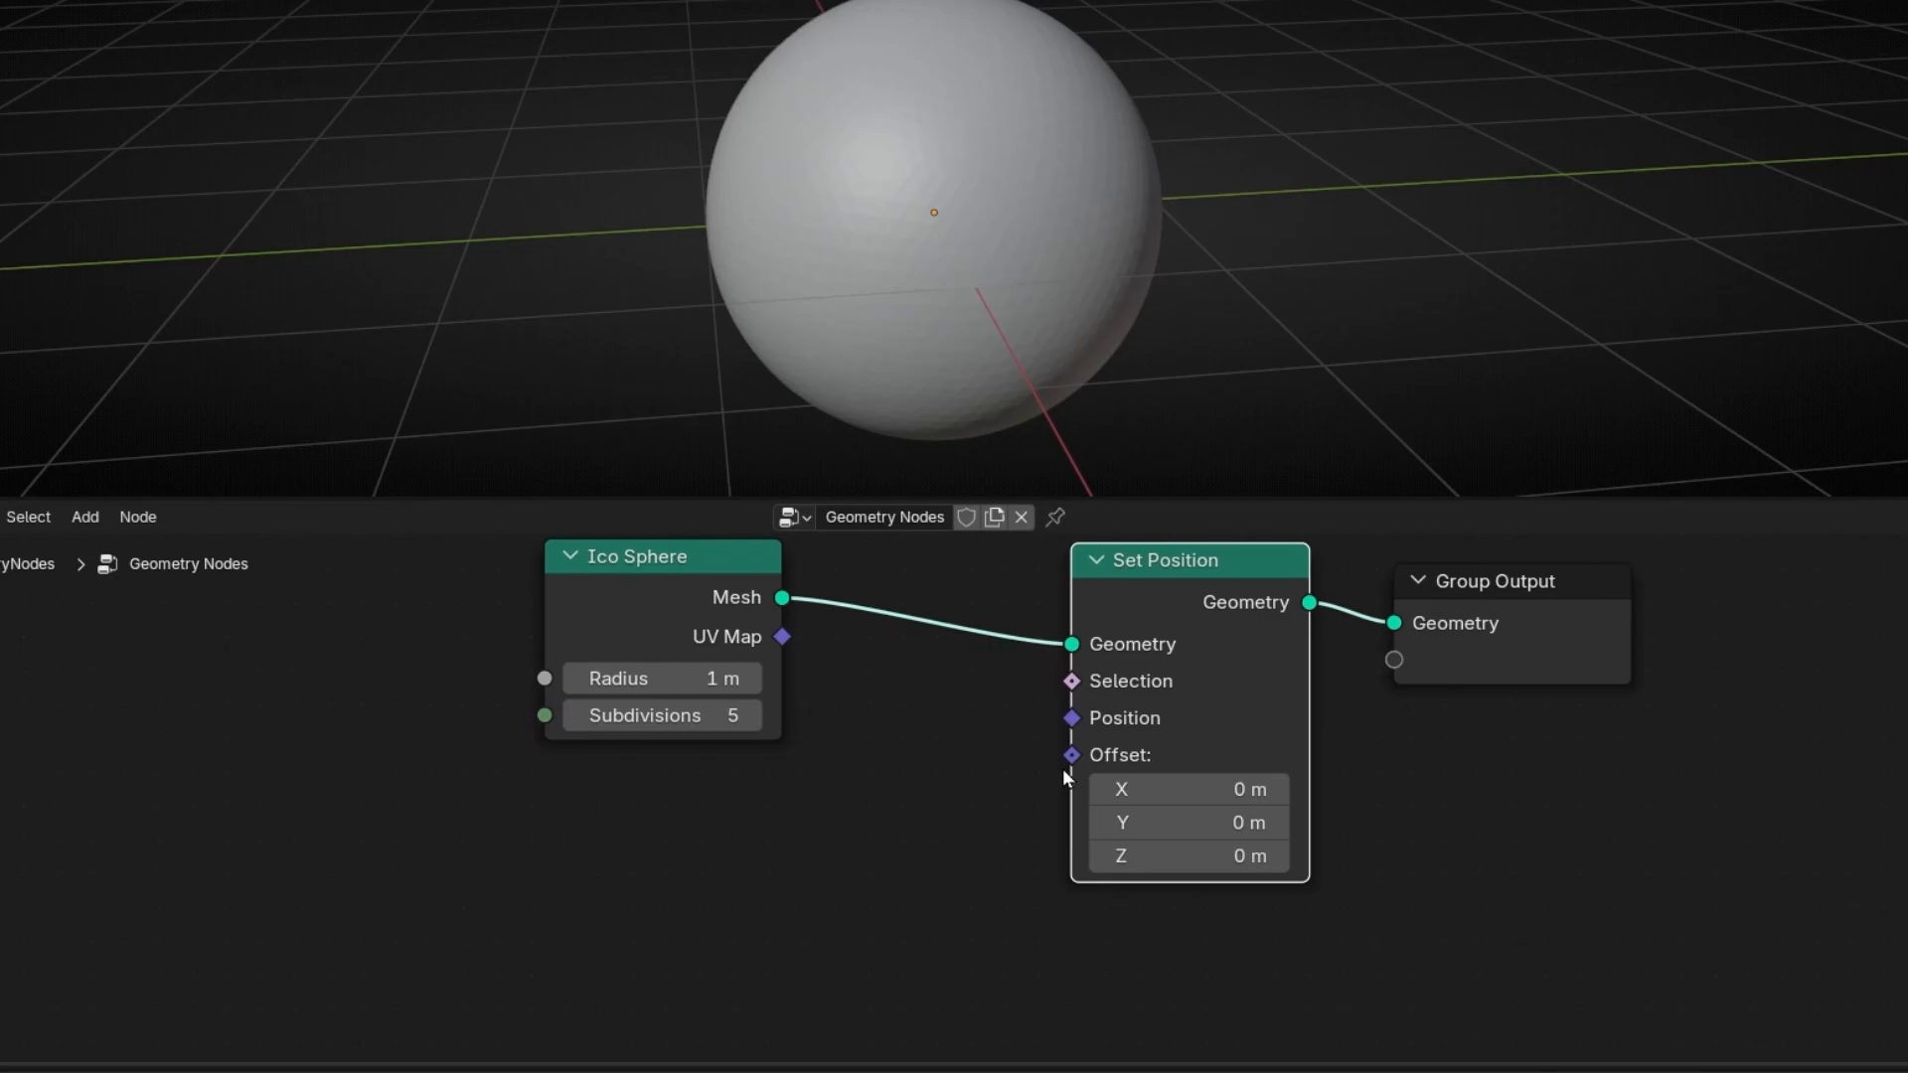
# - Add a Noise Texture node below the Ico Sphere node and connect its Color output to Set Position's Offset
pyautogui.click(1029, 779)
pyautogui.hotkey('shift', 'a')
pyautogui.write('nois')
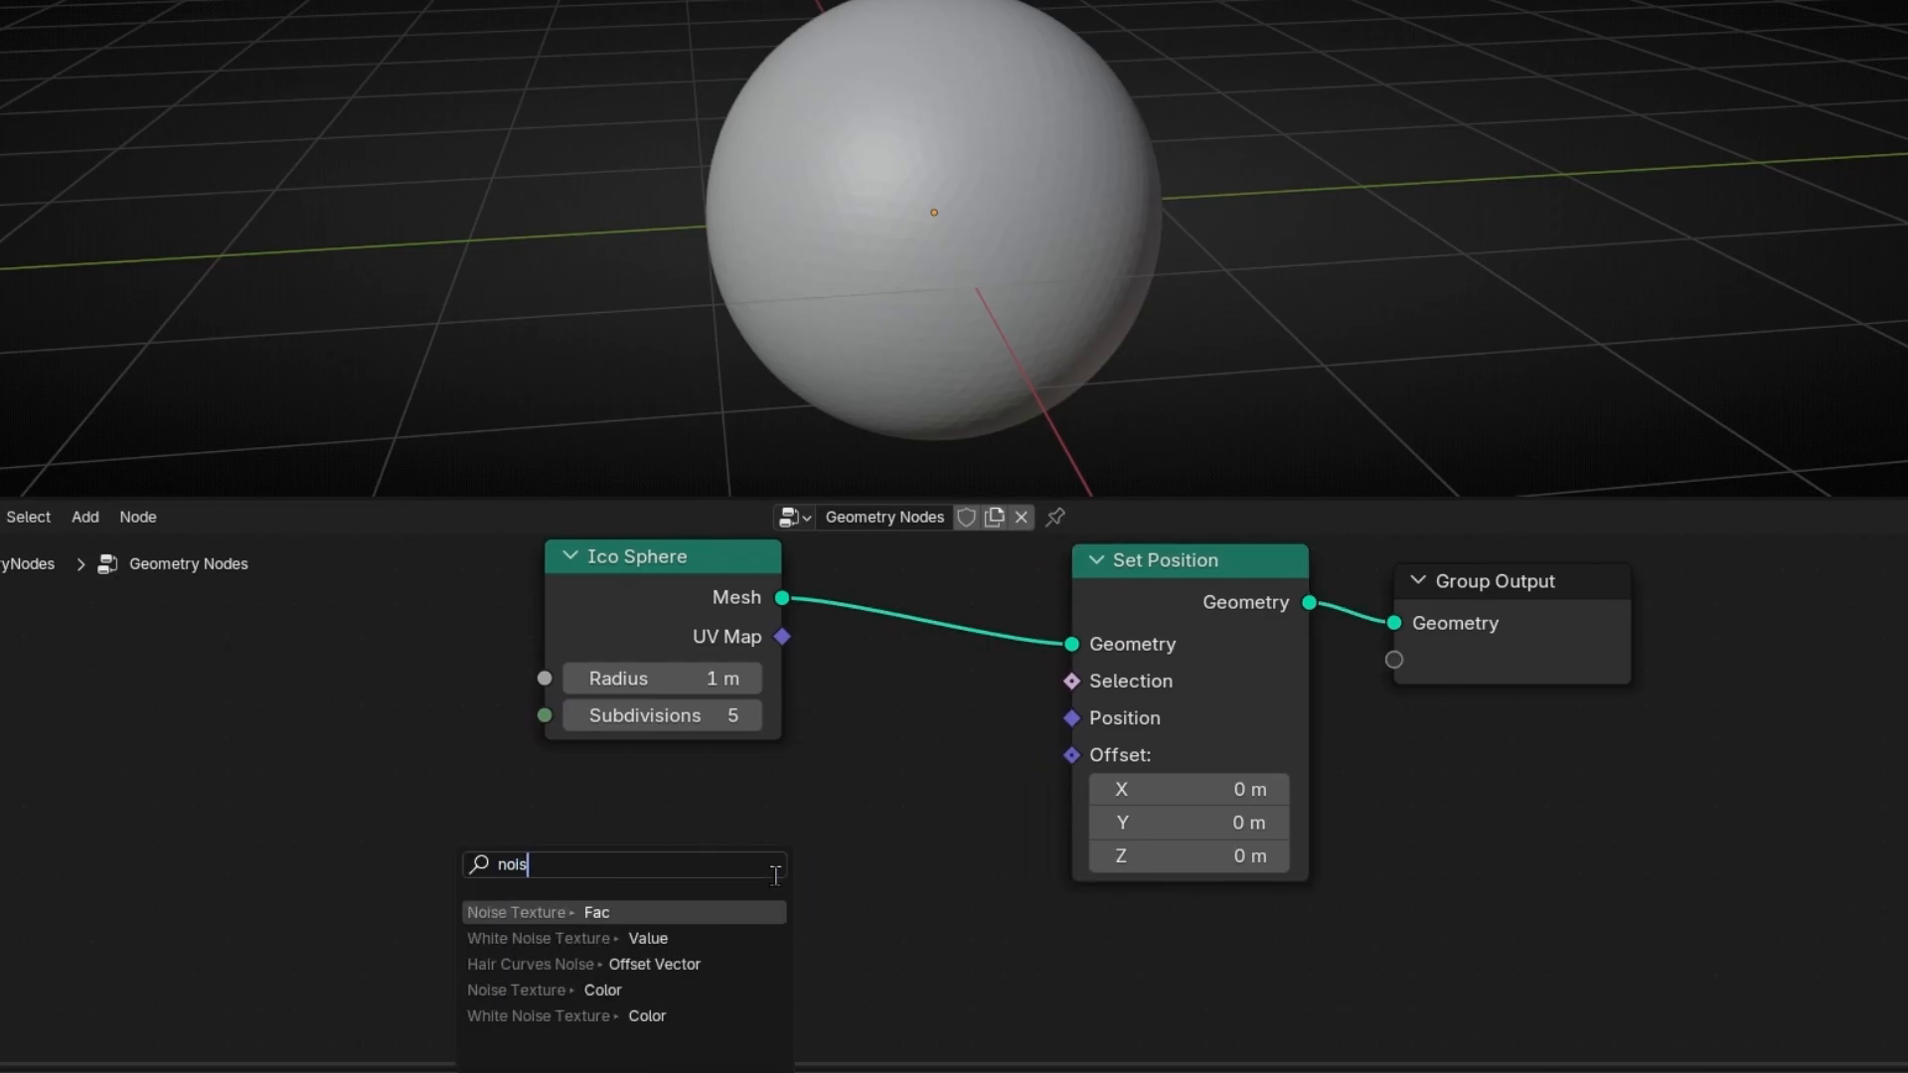
pyautogui.write('e')
pyautogui.press('Return')
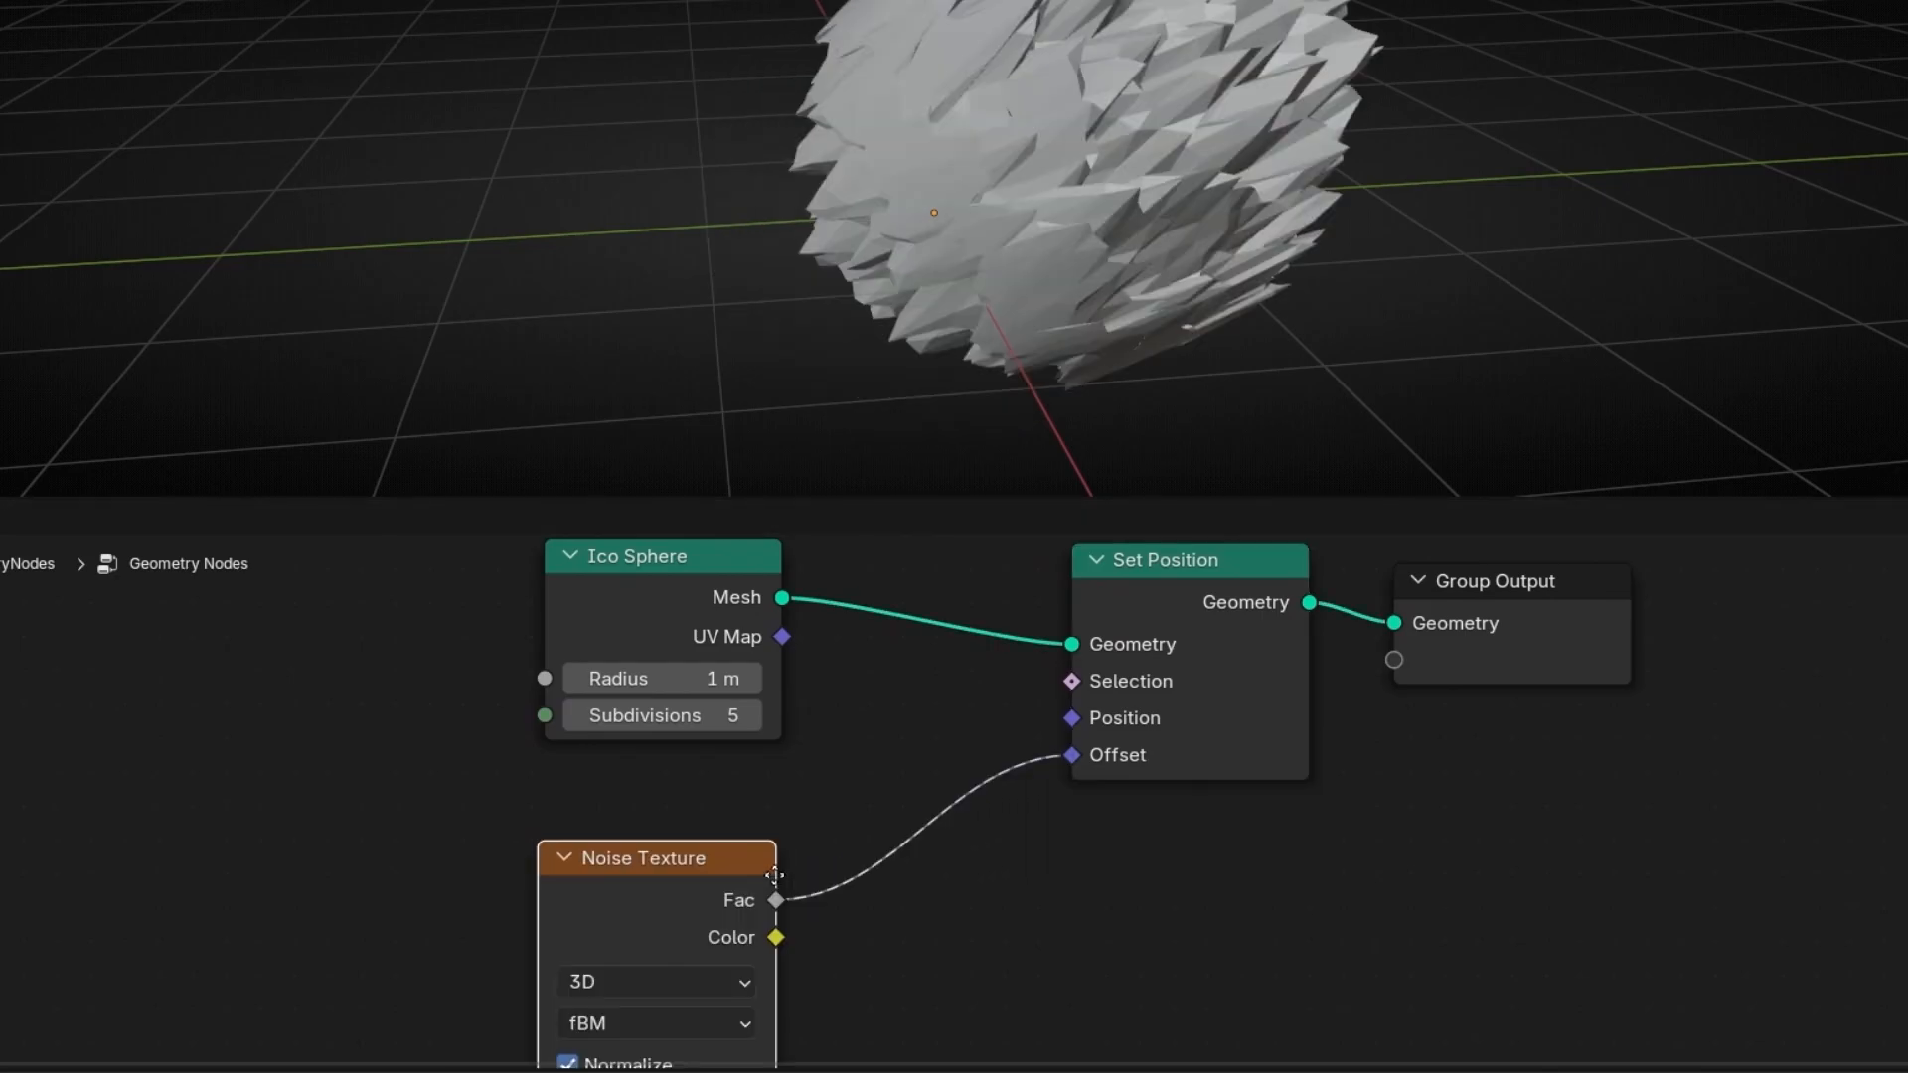
pyautogui.click(774, 847)
pyautogui.moveTo(894, 417); pyautogui.dragTo(1099, 200, button='middle')
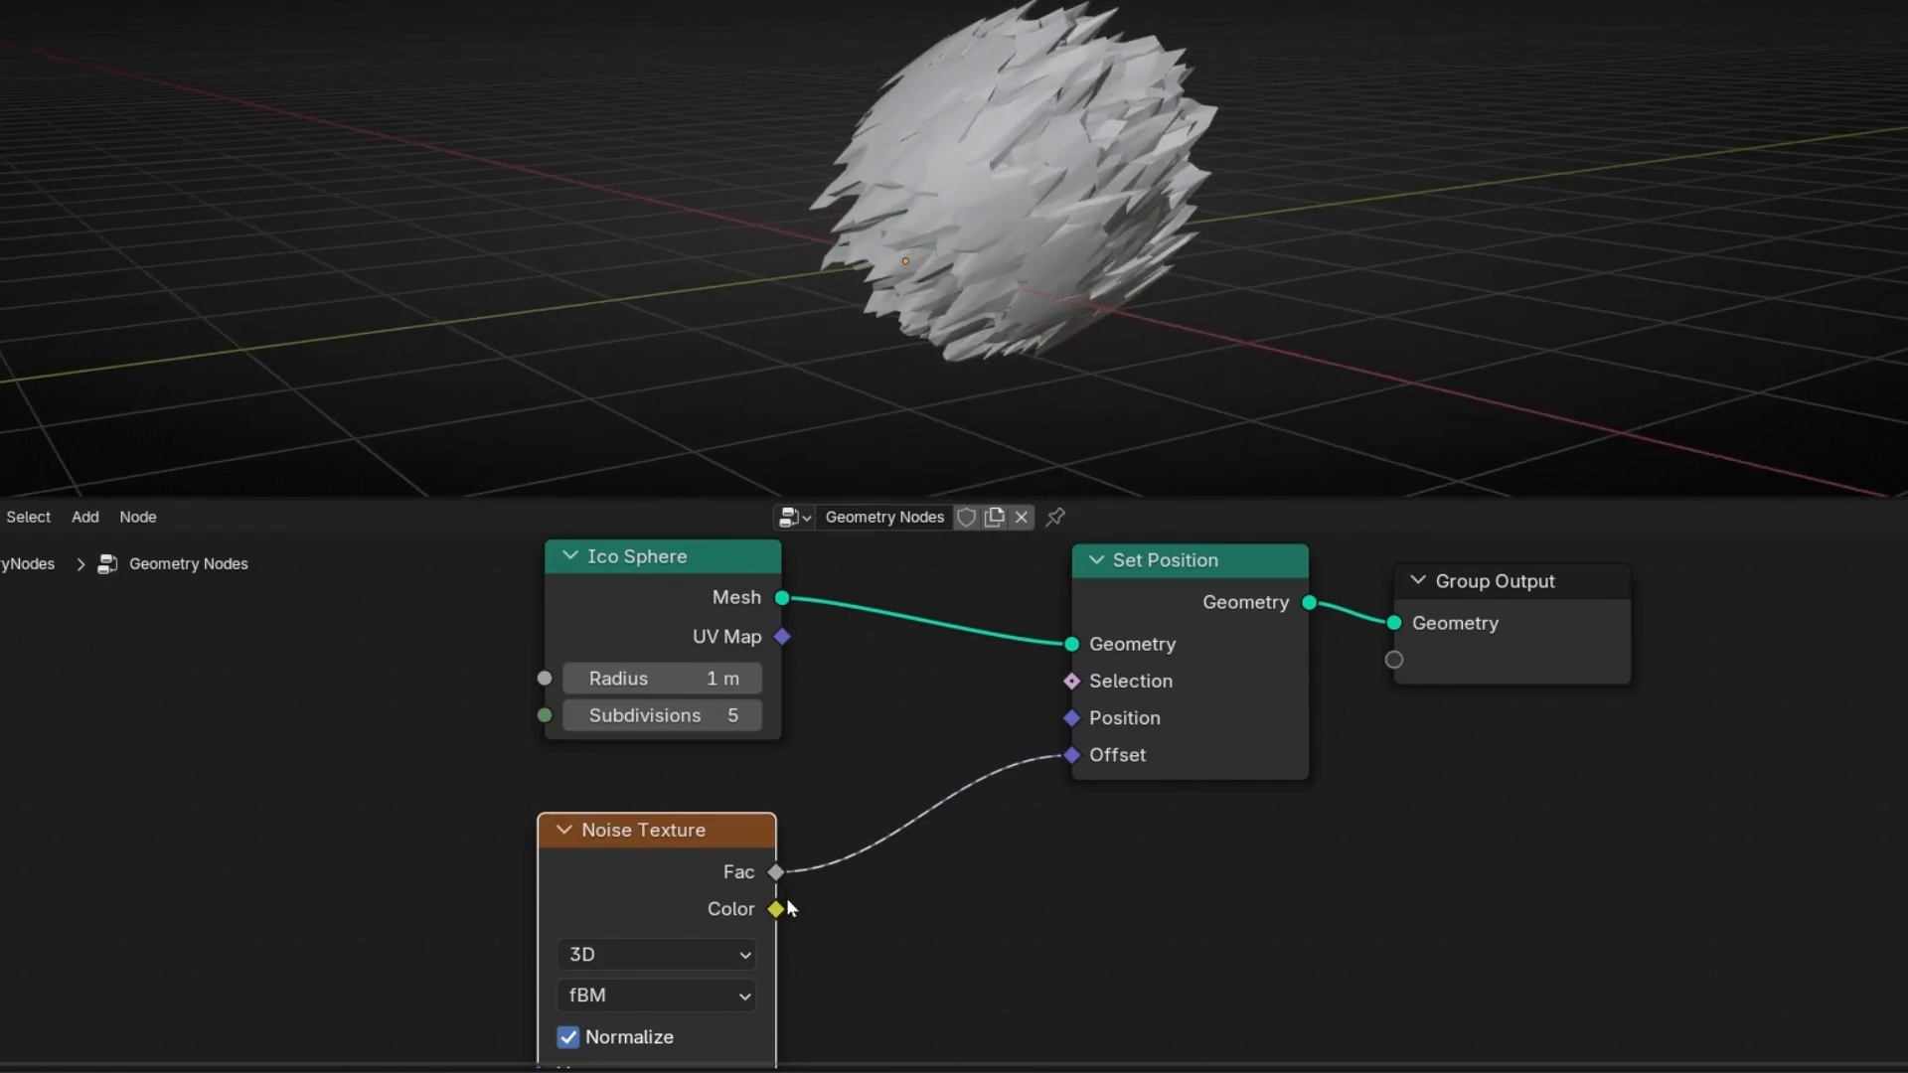
pyautogui.moveTo(1090, 773); pyautogui.dragTo(1081, 767)
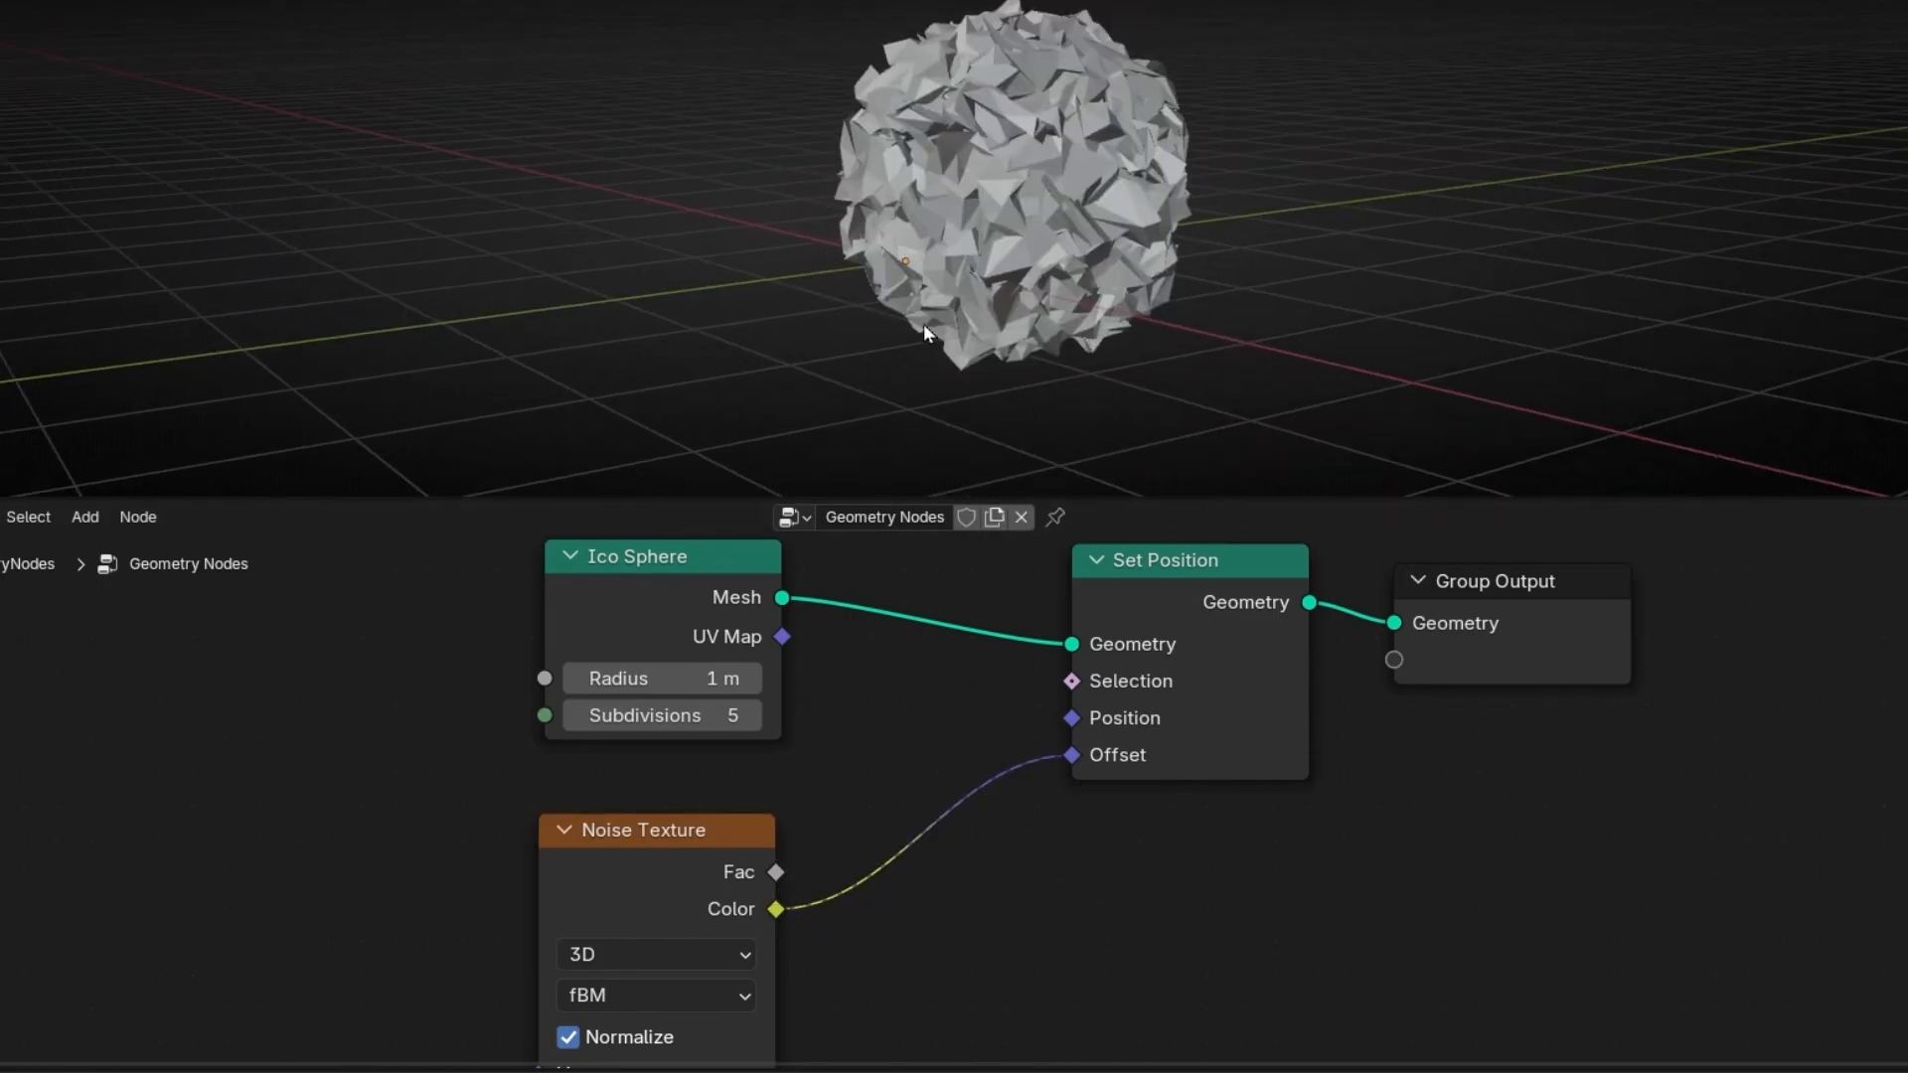
# - Annotate the mesh with arrows pointing outward in several directions, and erase the annotations
pyautogui.moveTo(855, 791); pyautogui.dragTo(915, 774, button='middle')
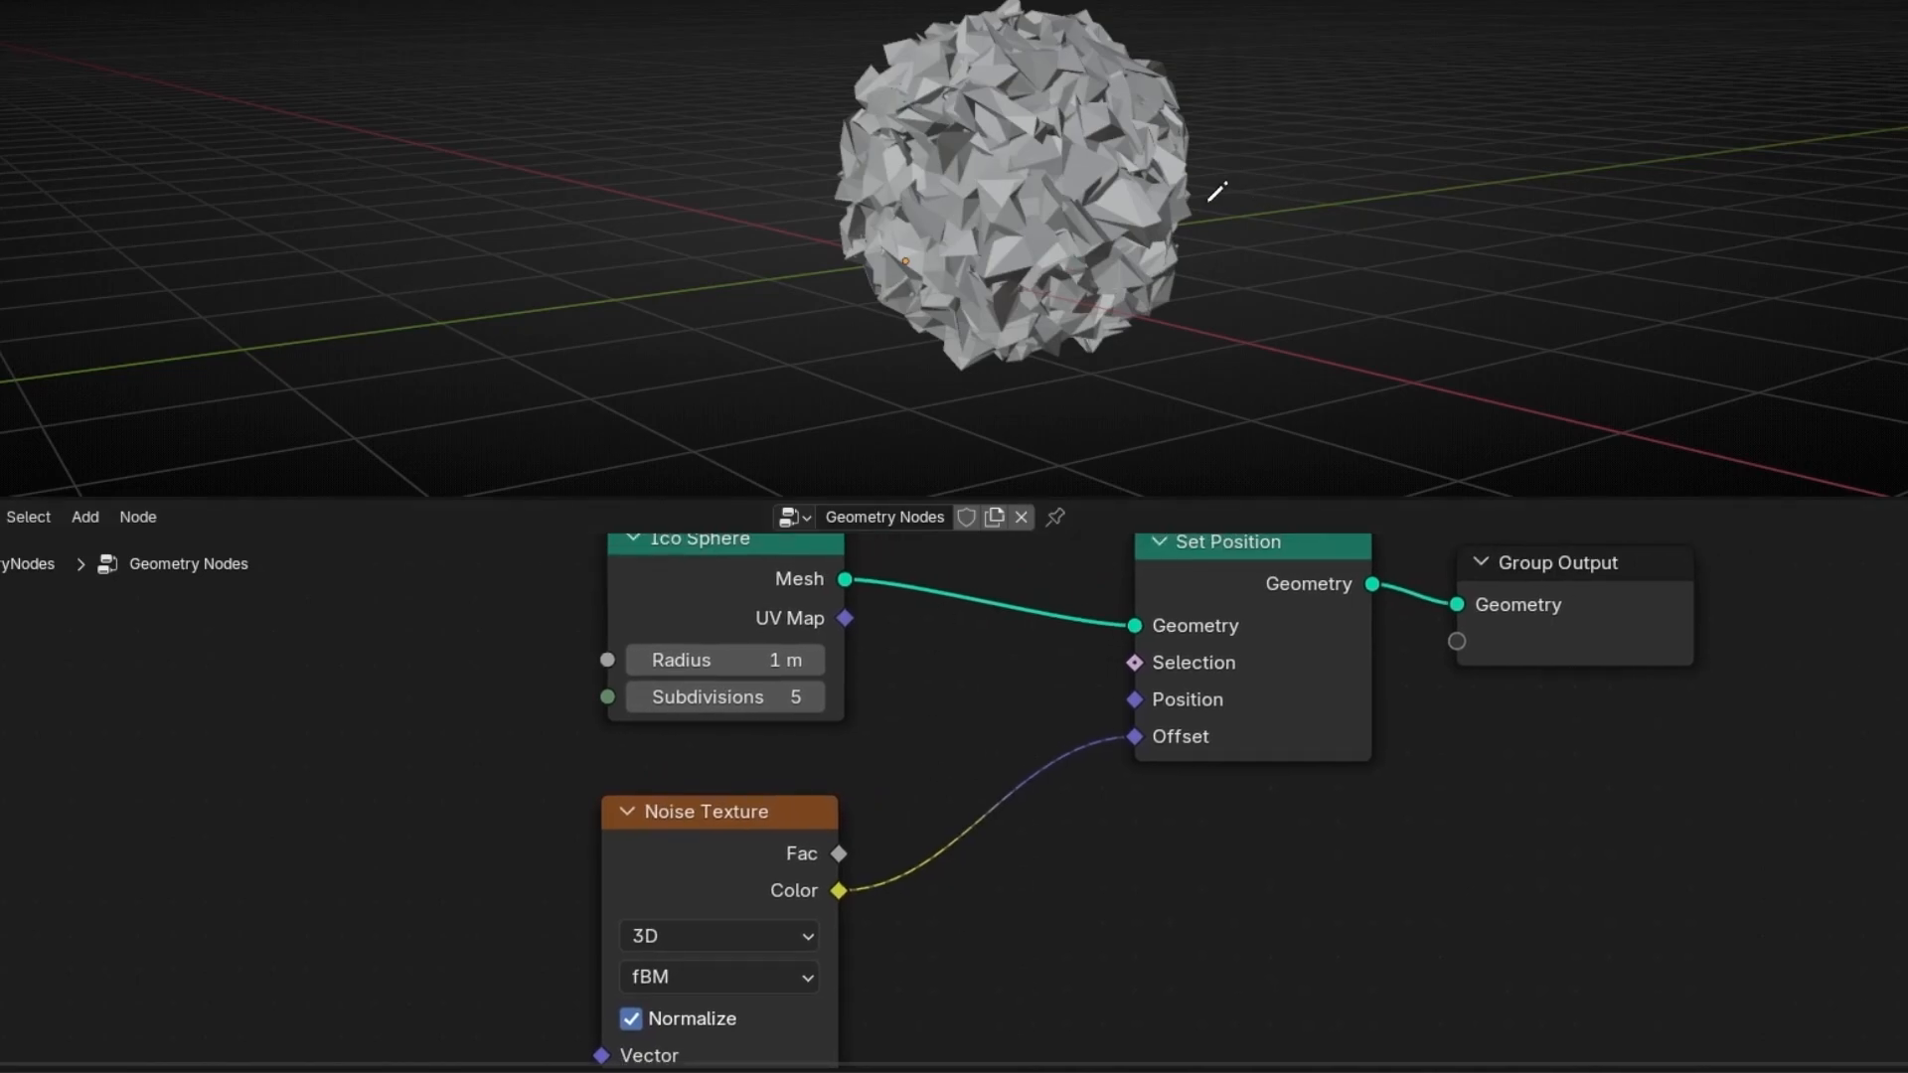
pyautogui.moveTo(1216, 191); pyautogui.dragTo(1104, 268, button='middle')
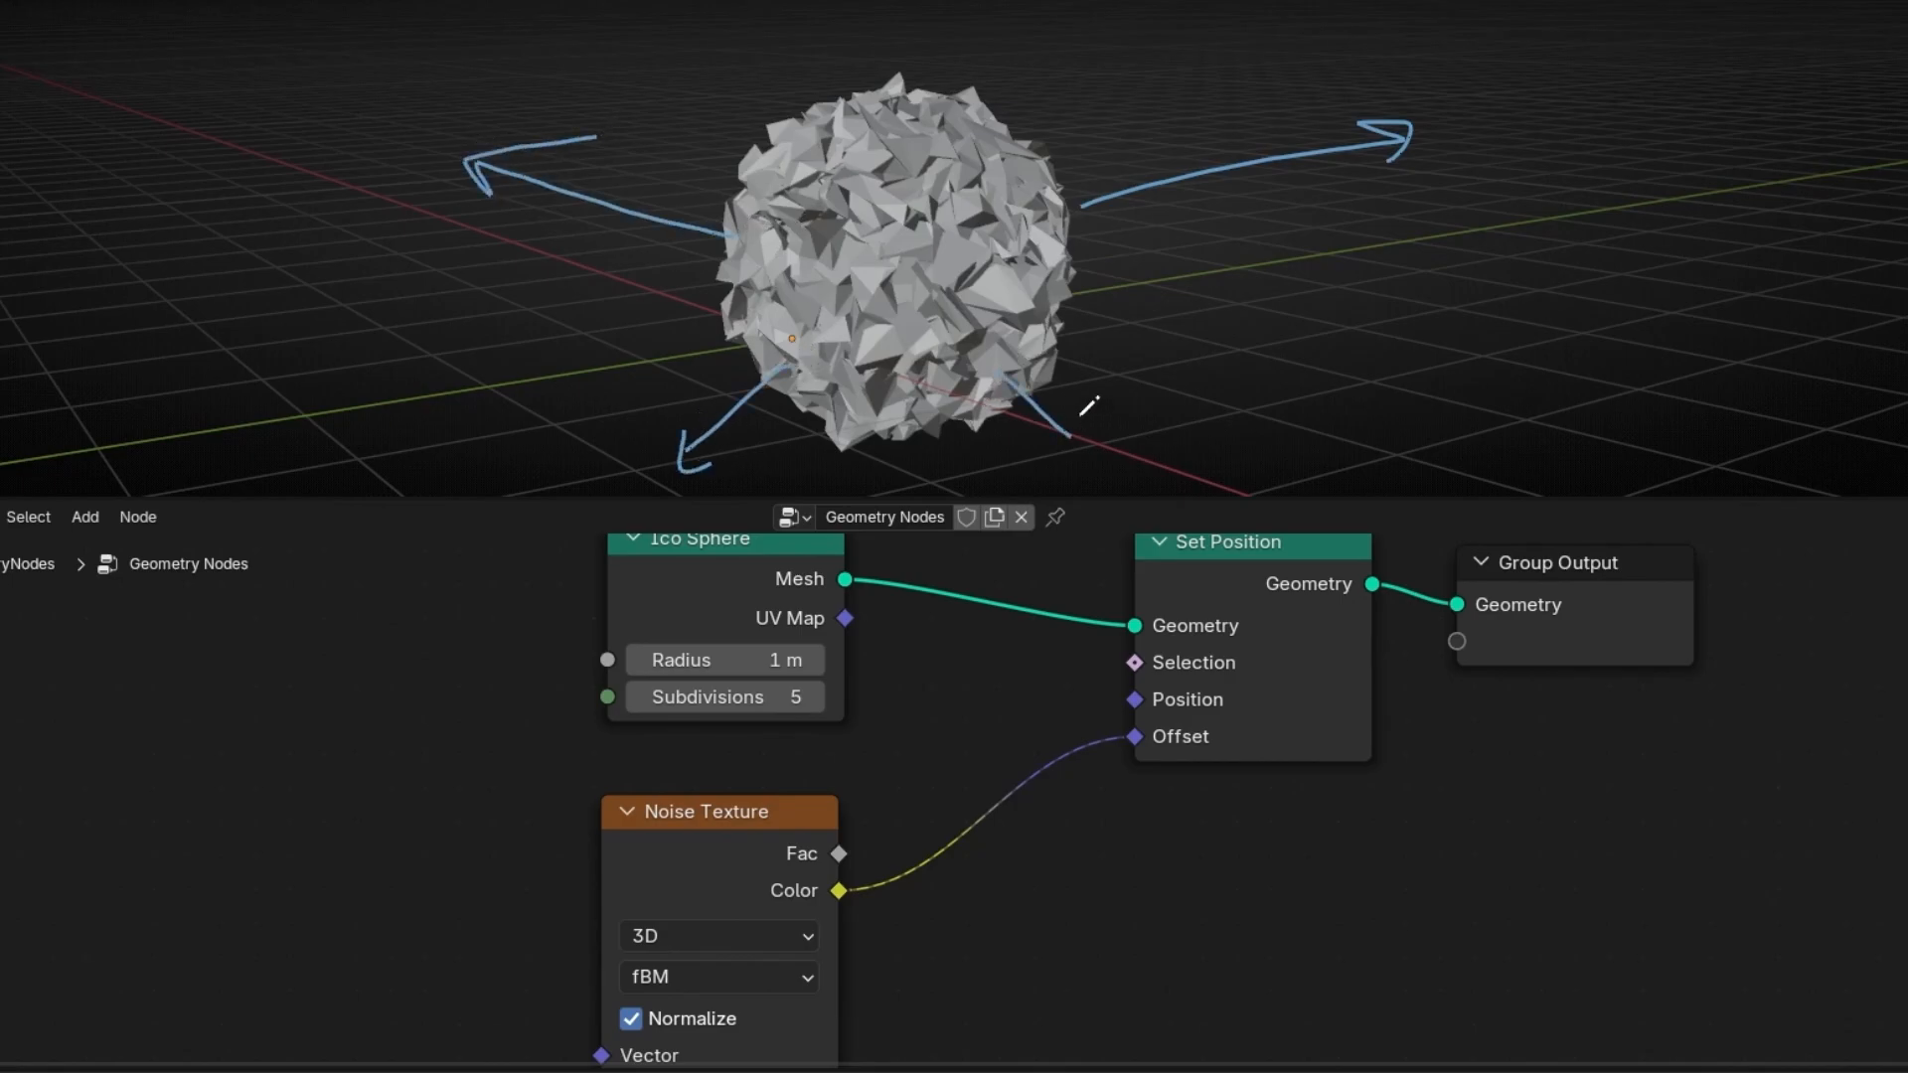
pyautogui.moveTo(1361, 174)
pyautogui.mouseDown(button='right')
pyautogui.moveTo(1284, 372)
pyautogui.moveTo(1193, 413)
pyautogui.mouseUp(button='right')
# - Insert a Vector Math node set to Multiply between the Noise Texture's Color output and Set Position's Offset
pyautogui.moveTo(1082, 855); pyautogui.dragTo(1192, 753, button='middle')
pyautogui.moveTo(819, 757); pyautogui.dragTo(545, 786)
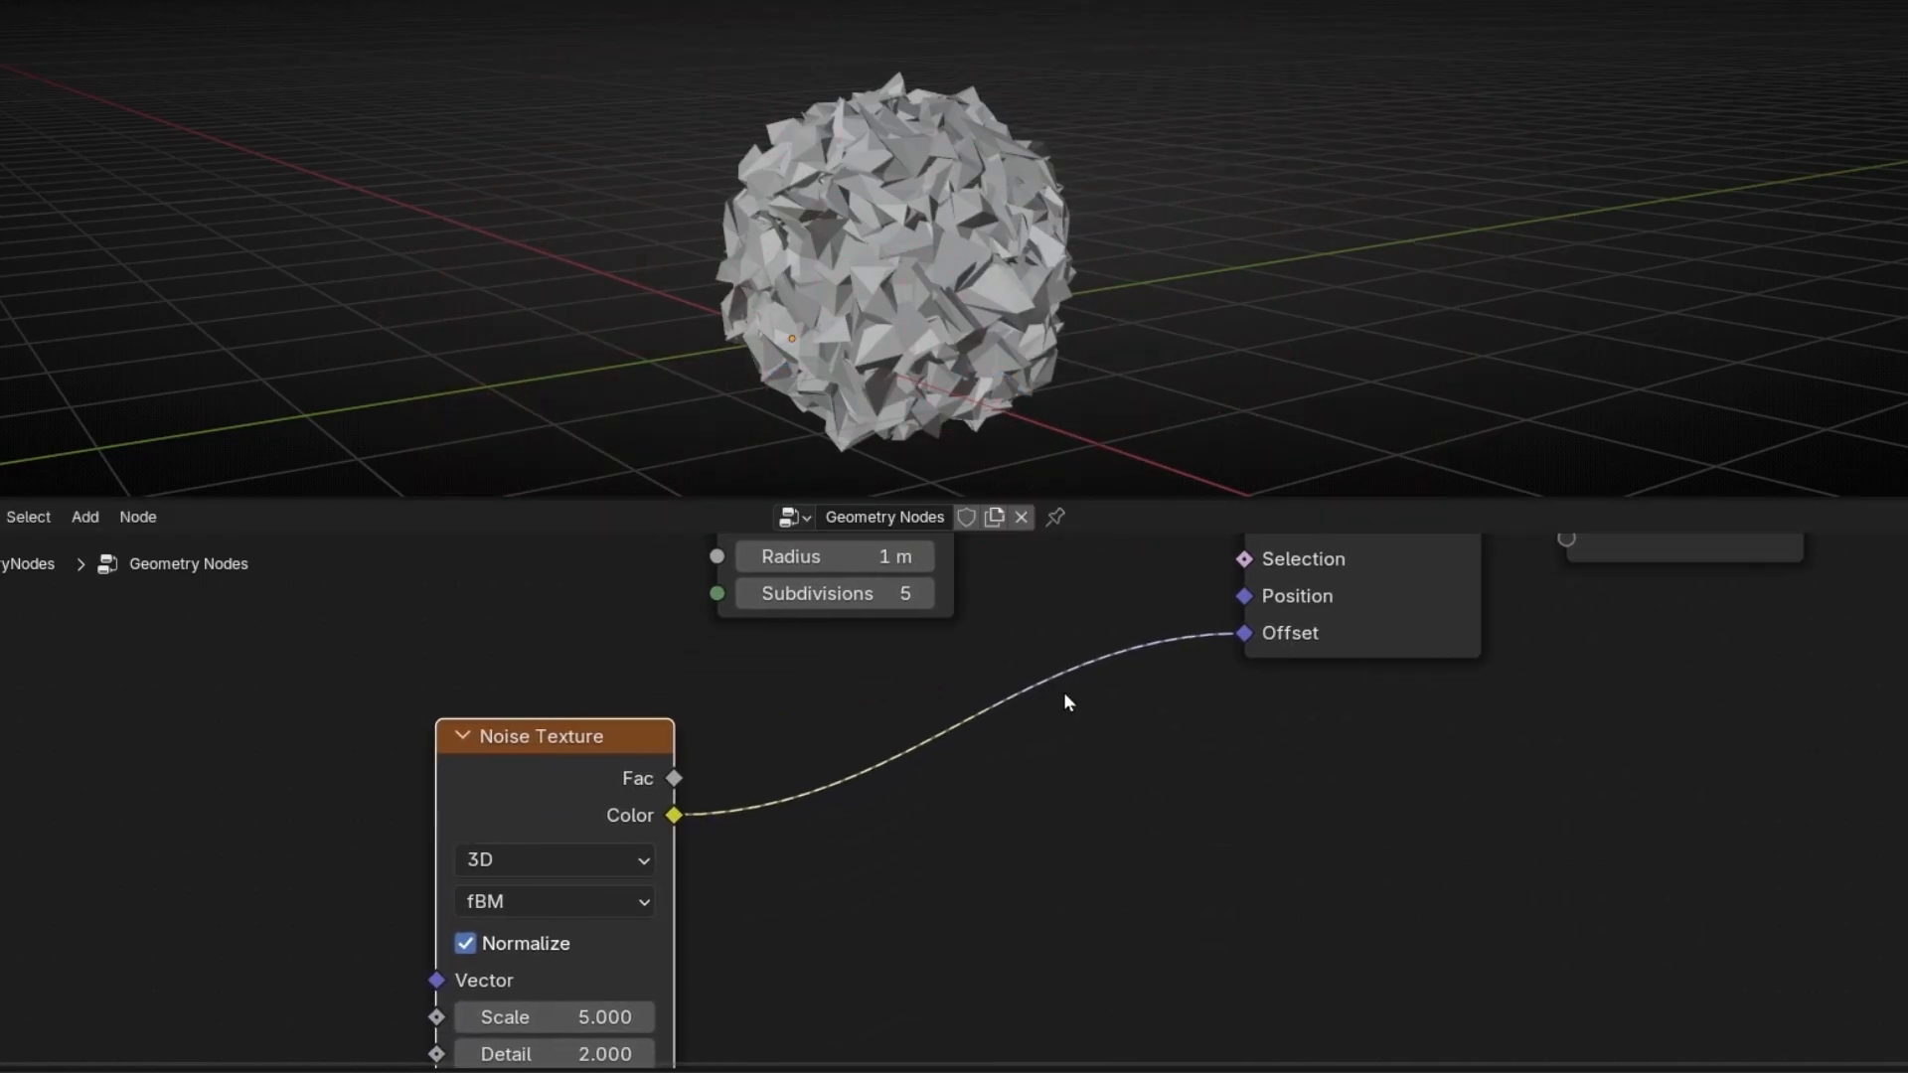
pyautogui.hotkey('shift', 'a')
pyautogui.write('vector')
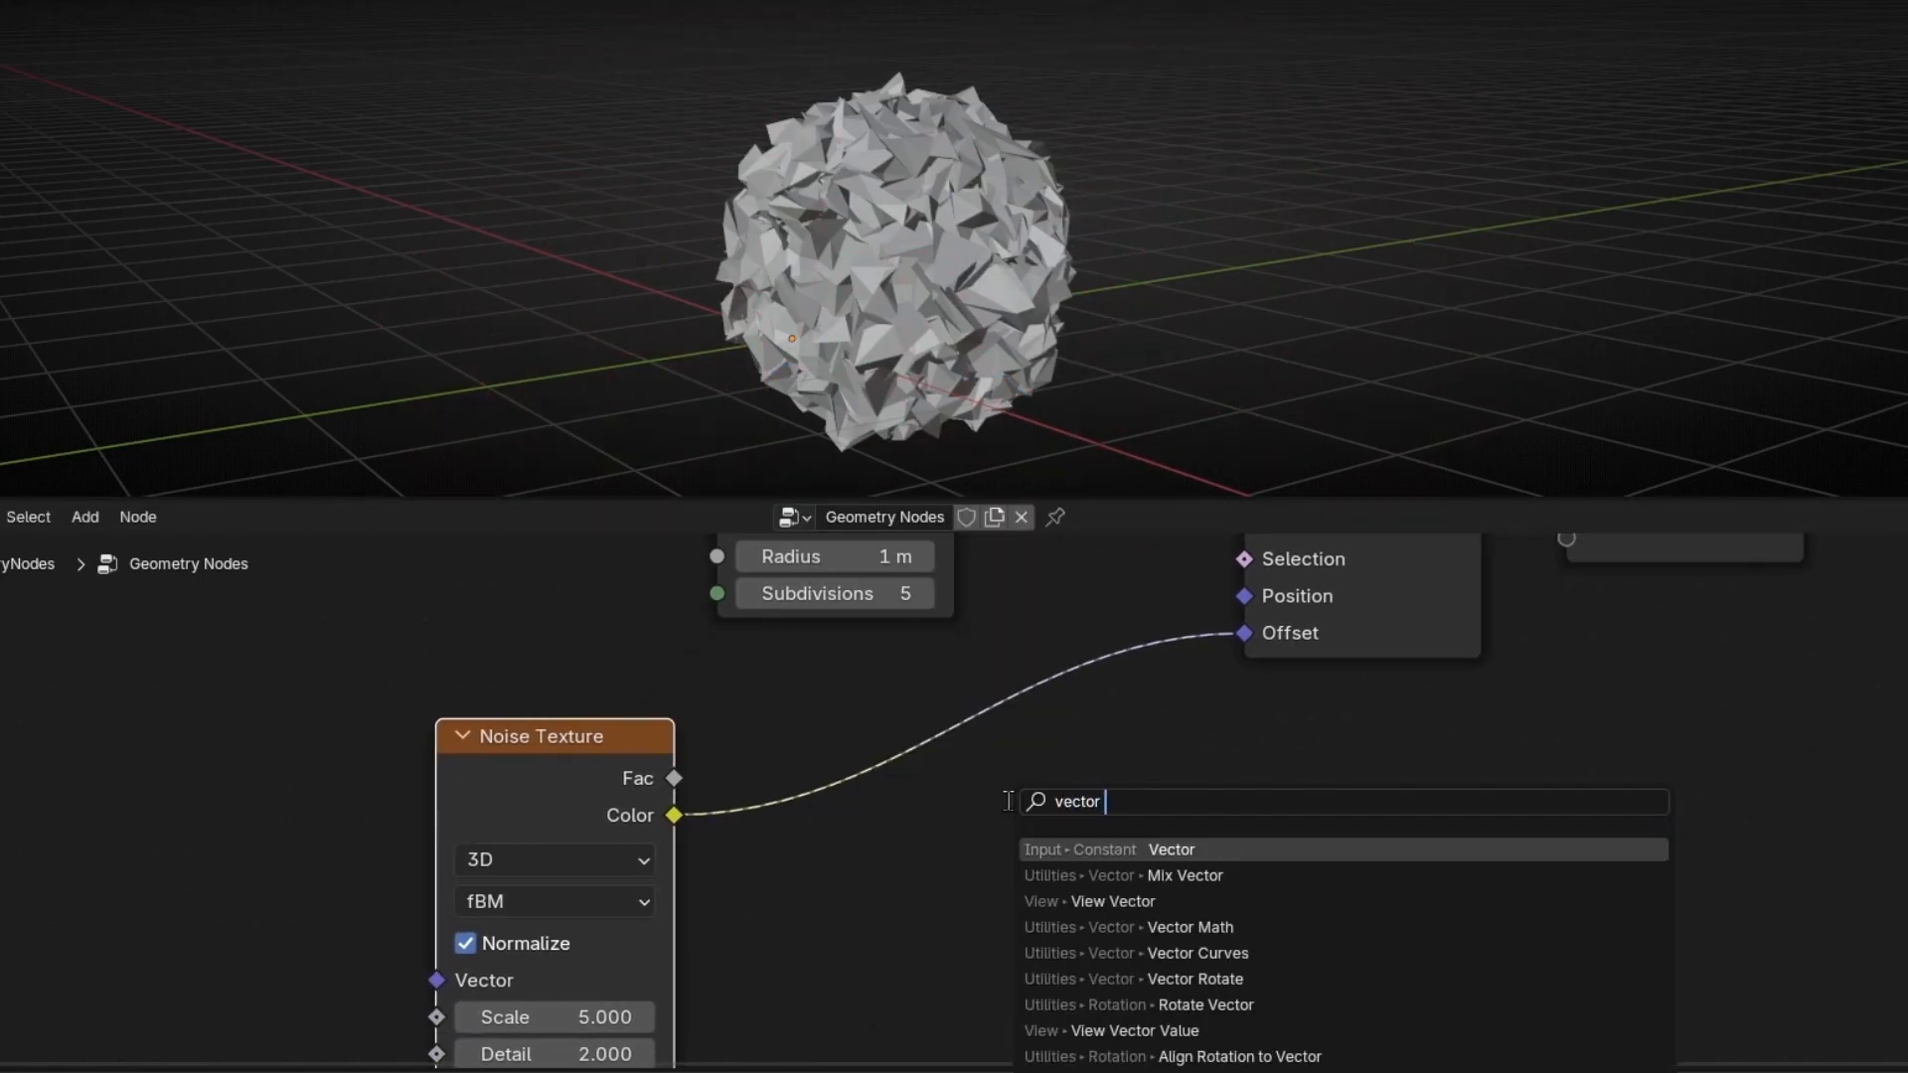
pyautogui.click(1054, 926)
pyautogui.click(969, 803)
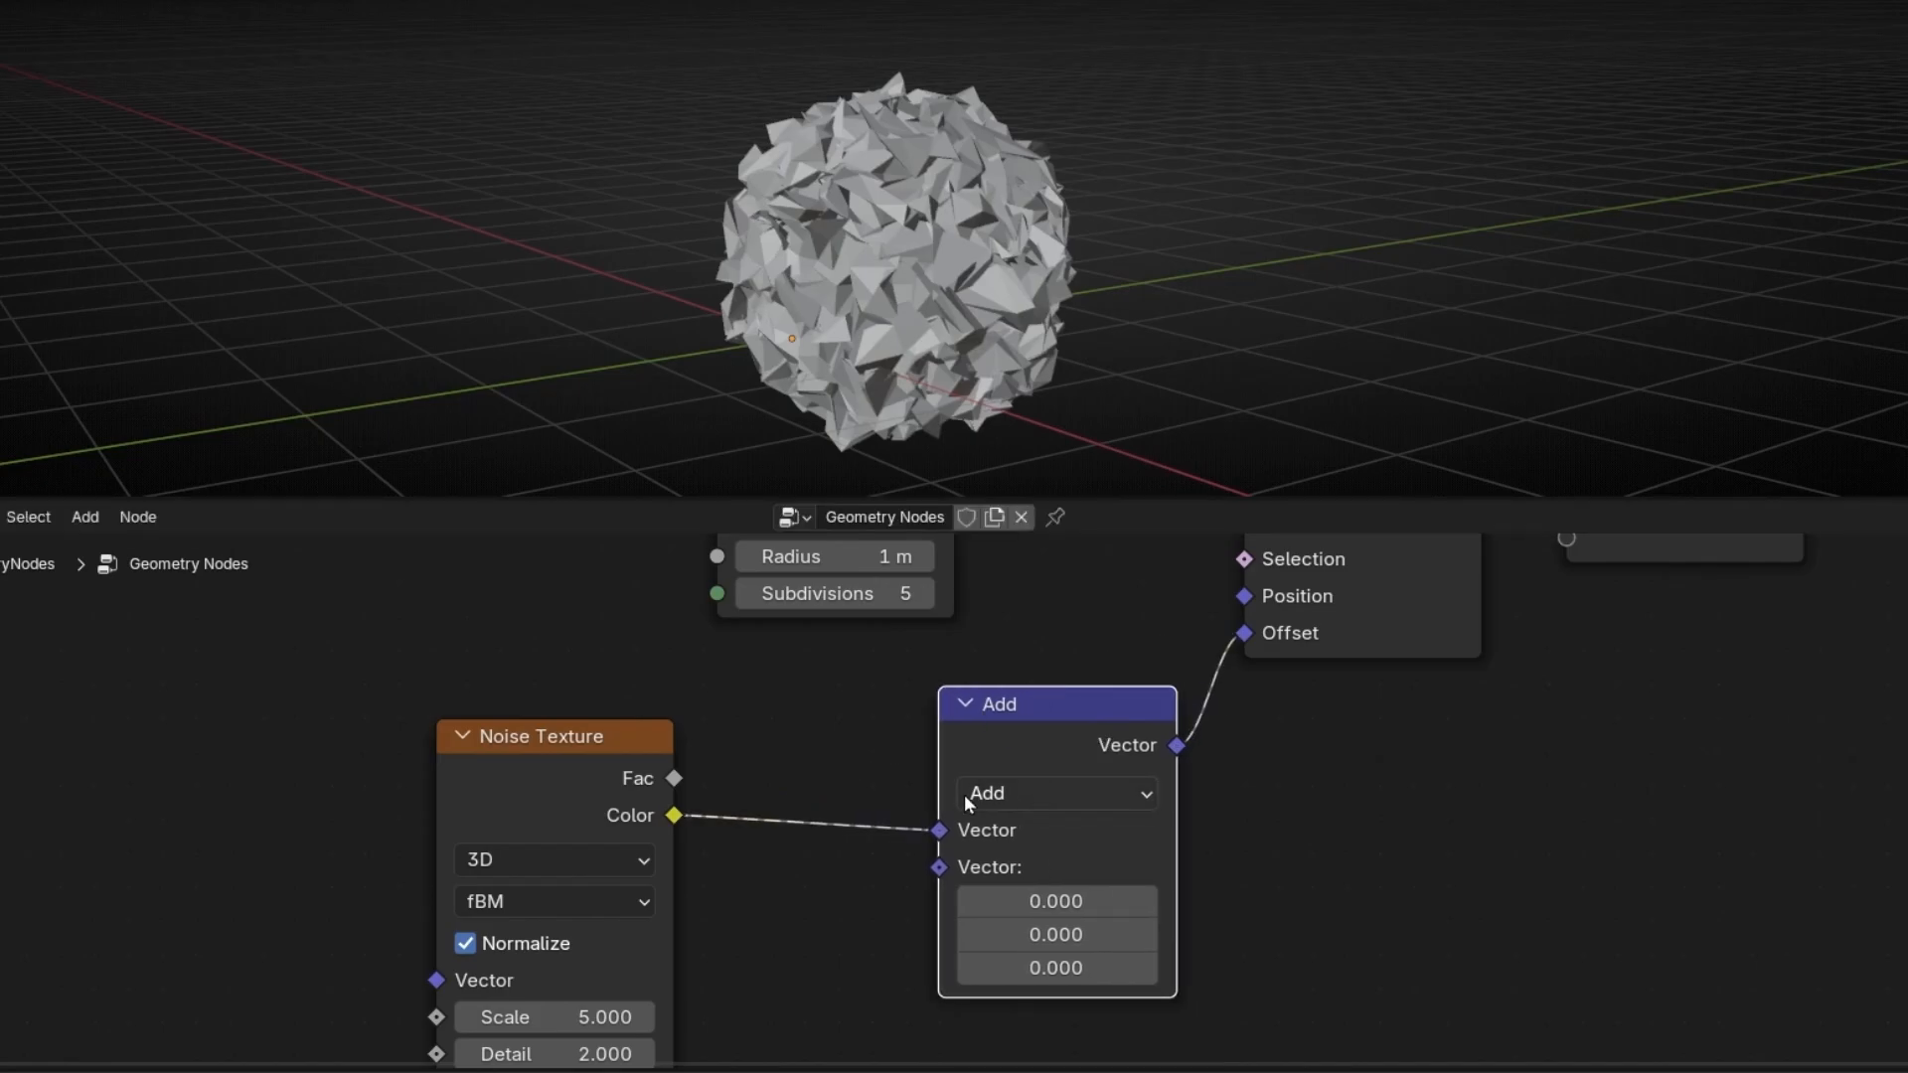
pyautogui.click(1046, 795)
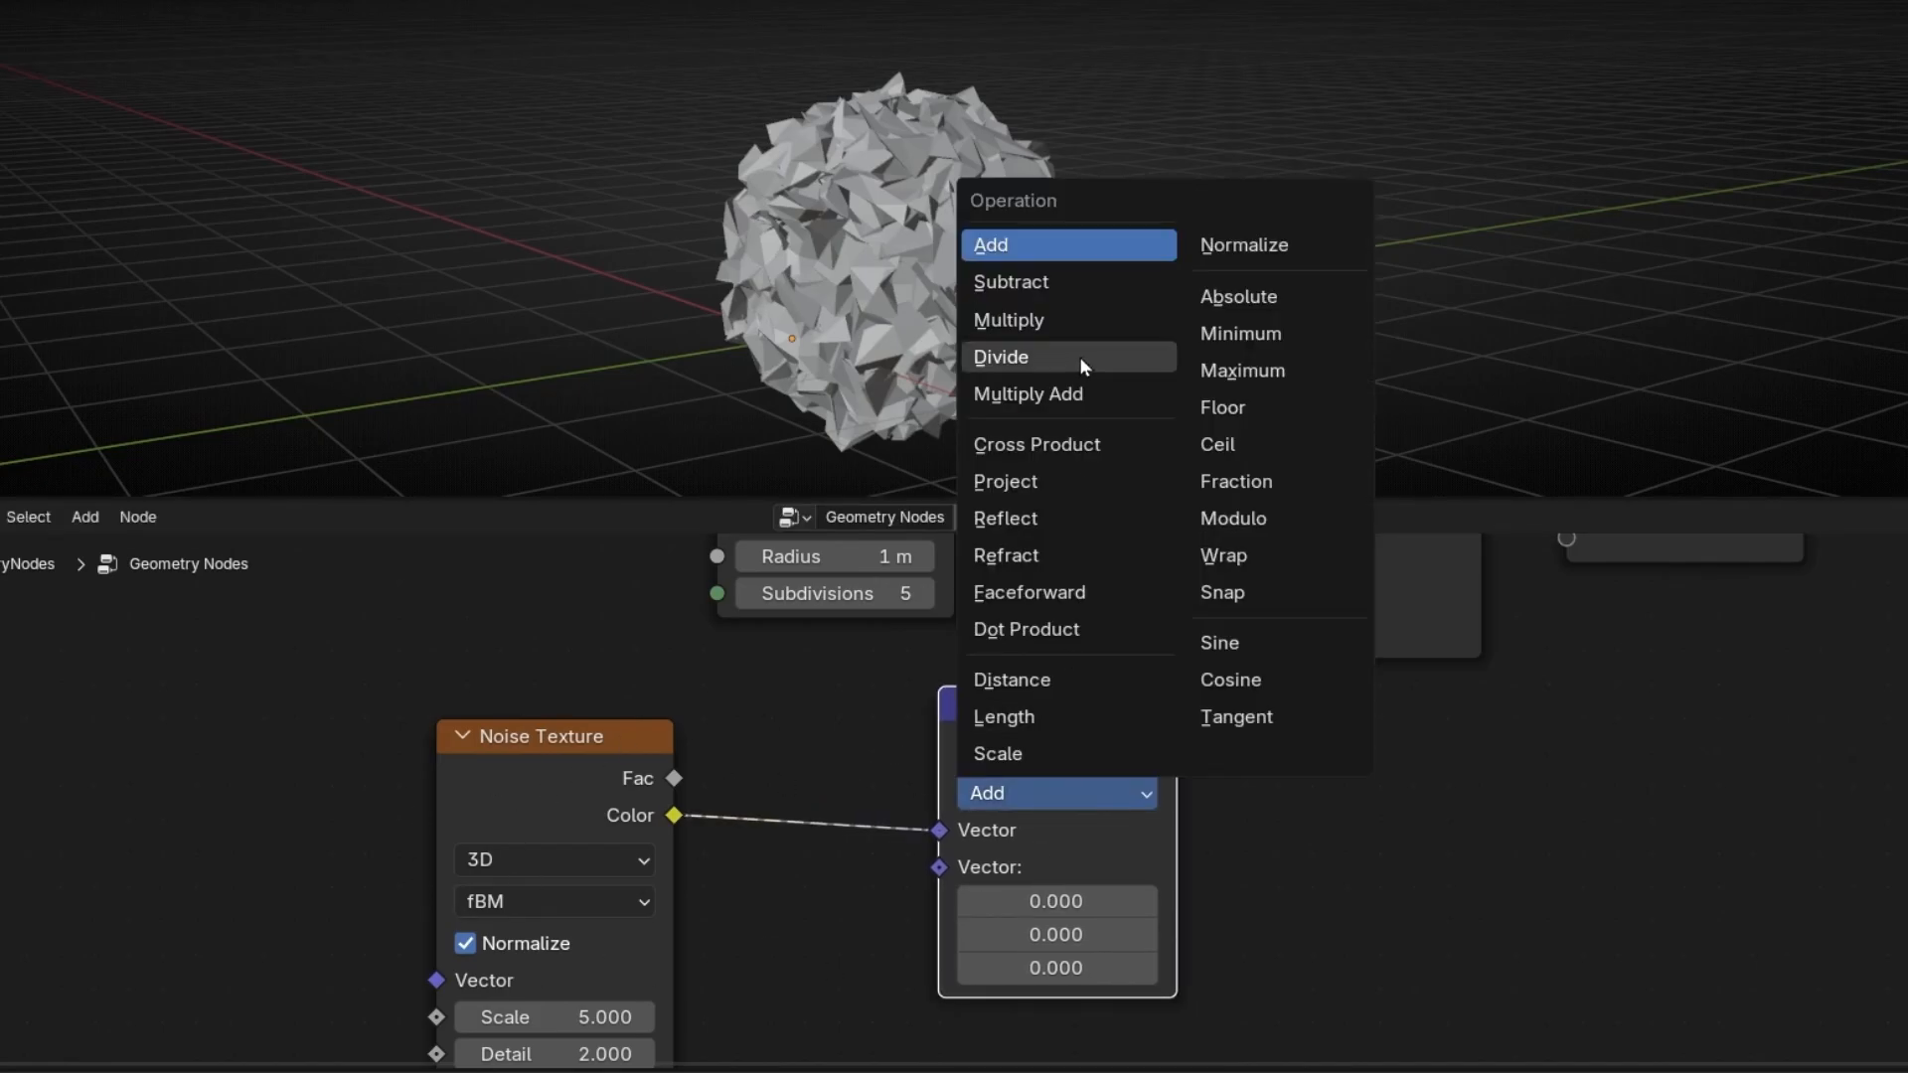
pyautogui.click(1079, 328)
# - Move the Noise Texture node farther from Multiply and connect a new Normal node to Multiply's second Vector input
pyautogui.moveTo(880, 884); pyautogui.dragTo(1047, 744, button='middle')
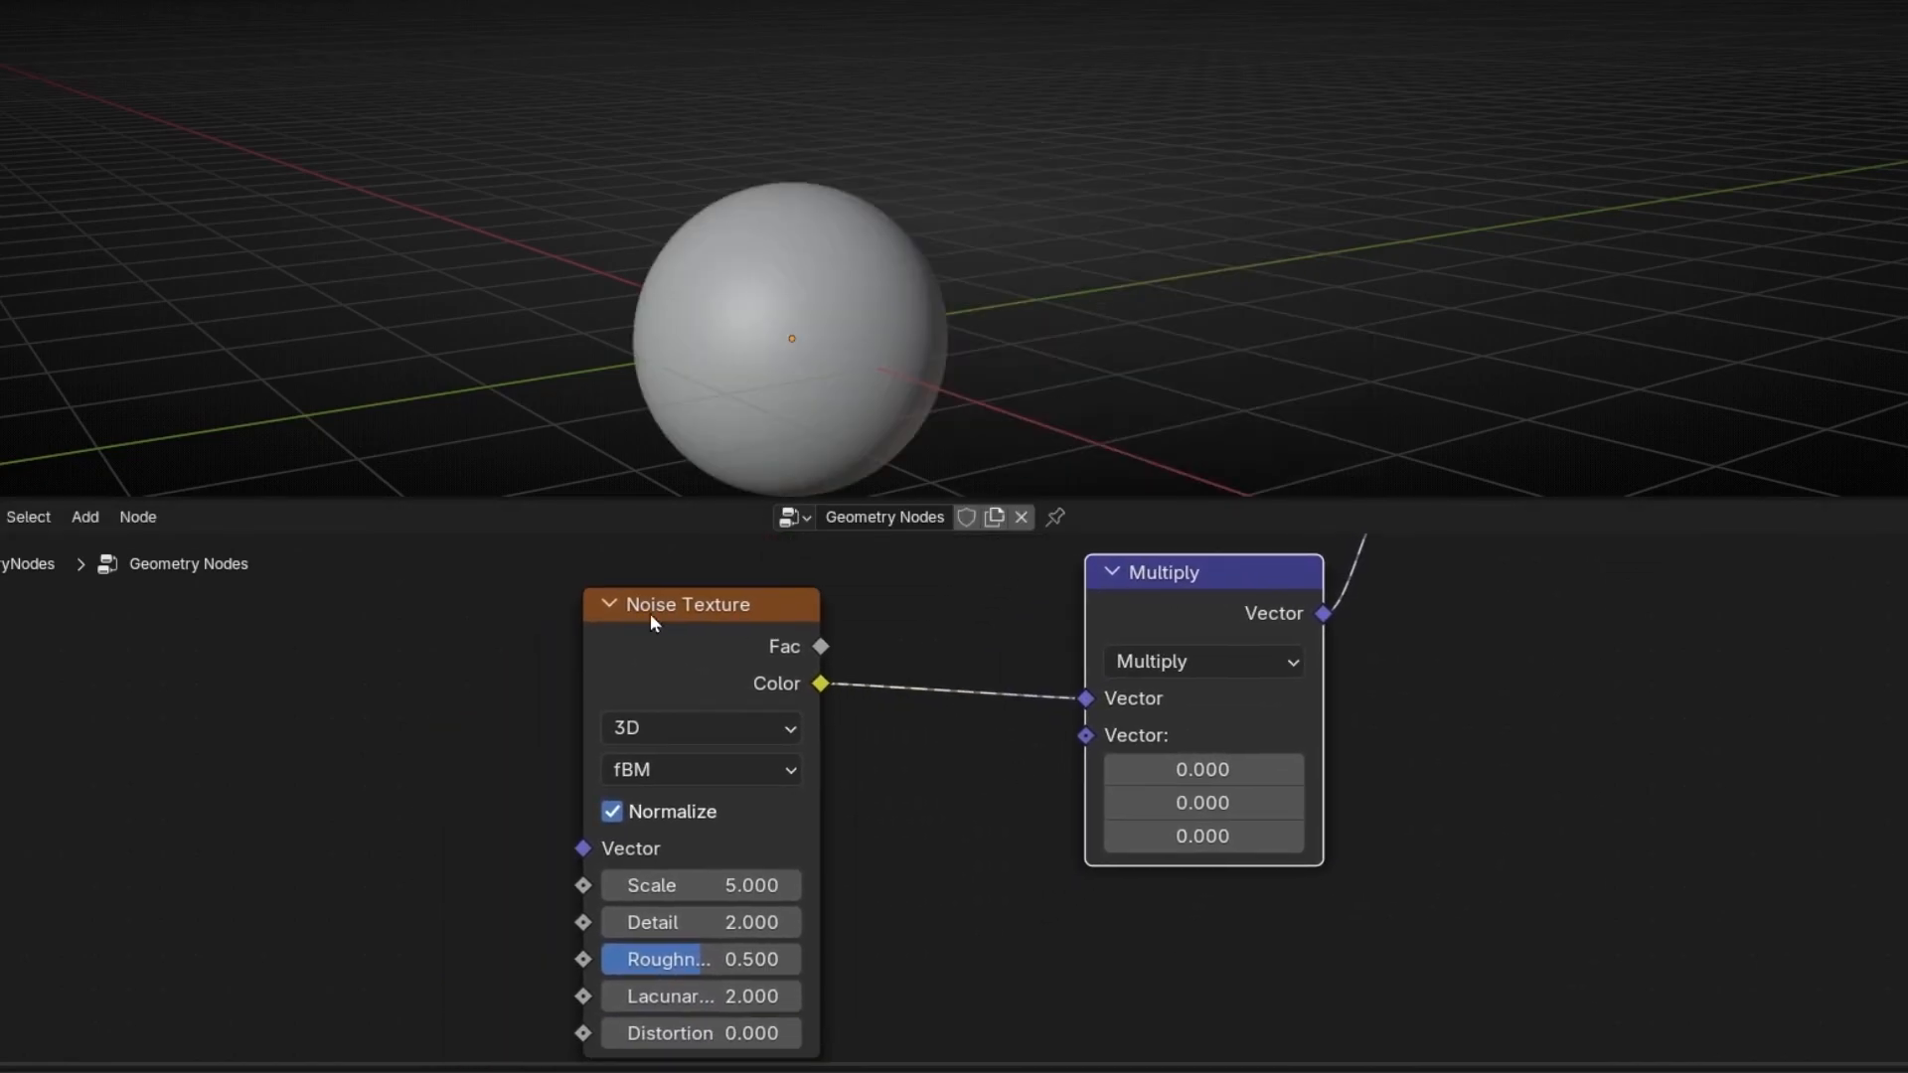
pyautogui.moveTo(650, 615); pyautogui.dragTo(468, 614)
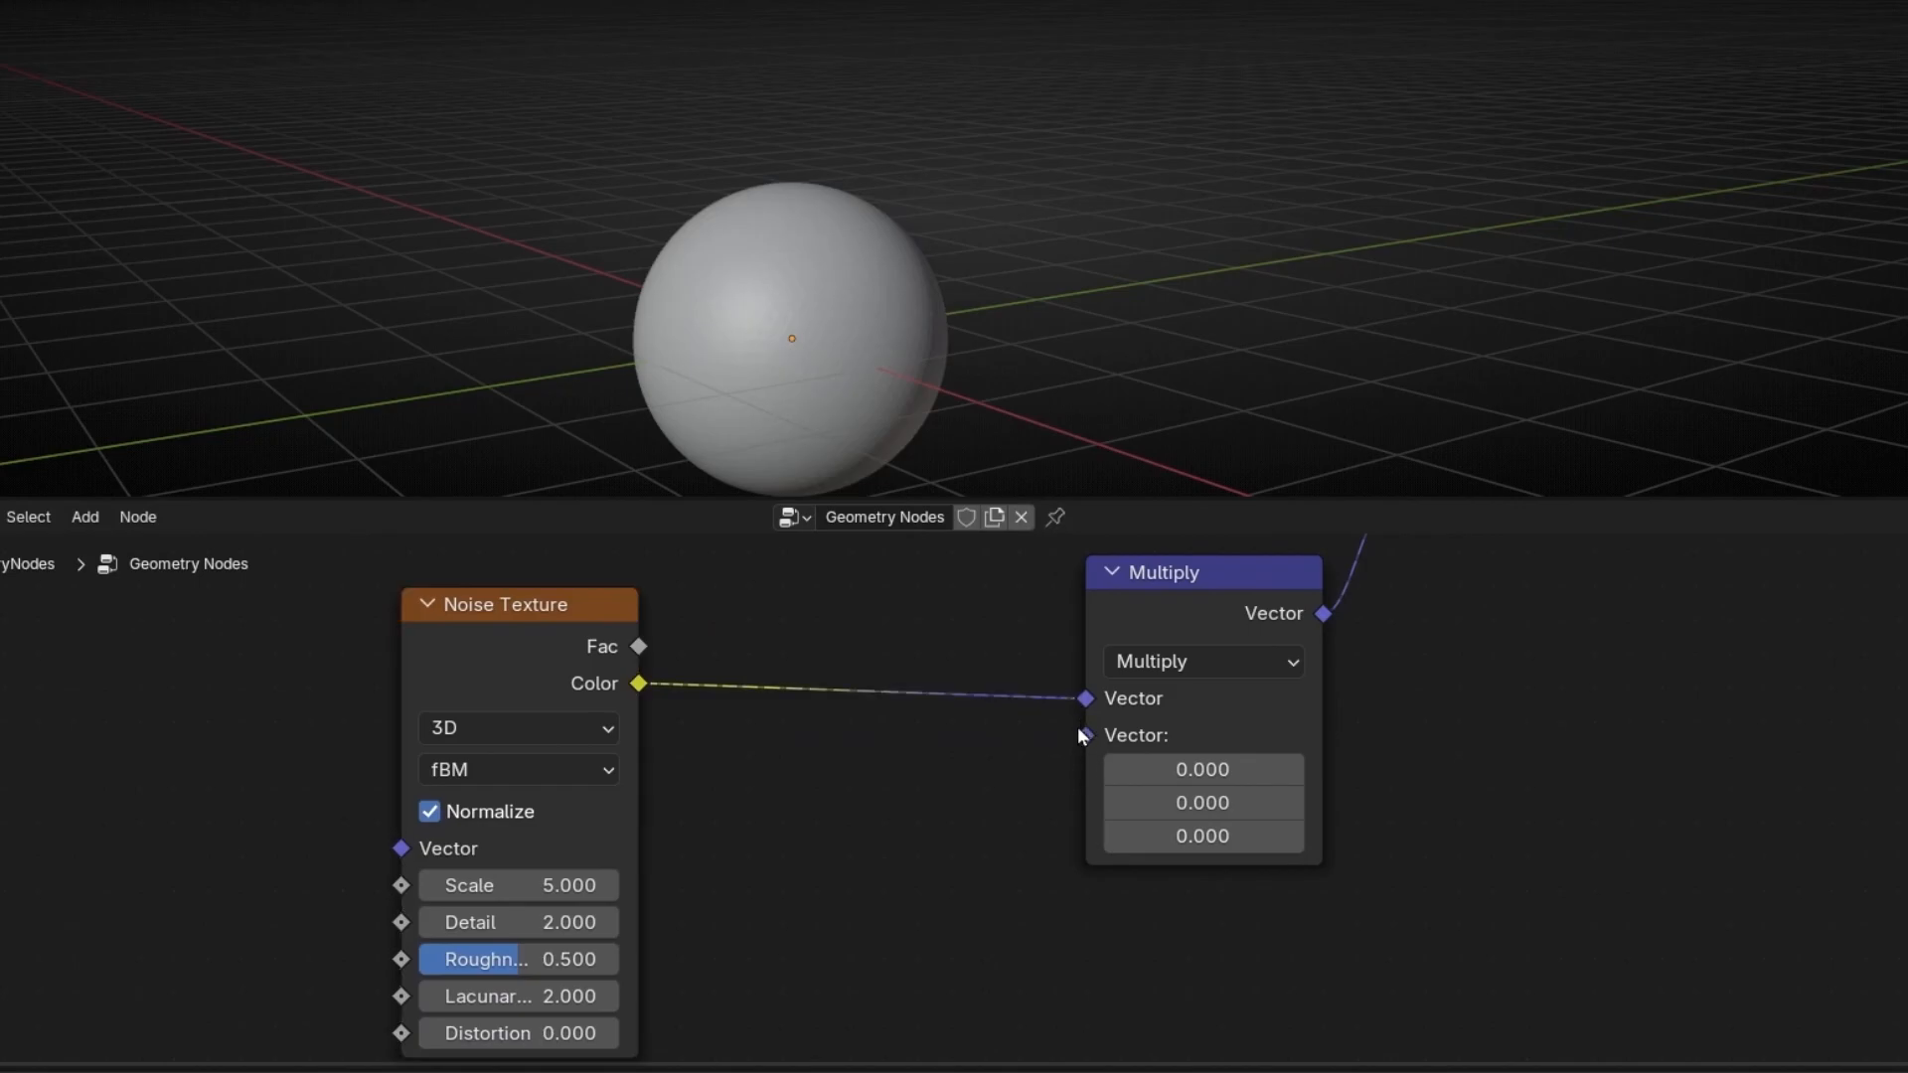
pyautogui.moveTo(1086, 736); pyautogui.dragTo(925, 821)
pyautogui.write('norm')
pyautogui.press('Return')
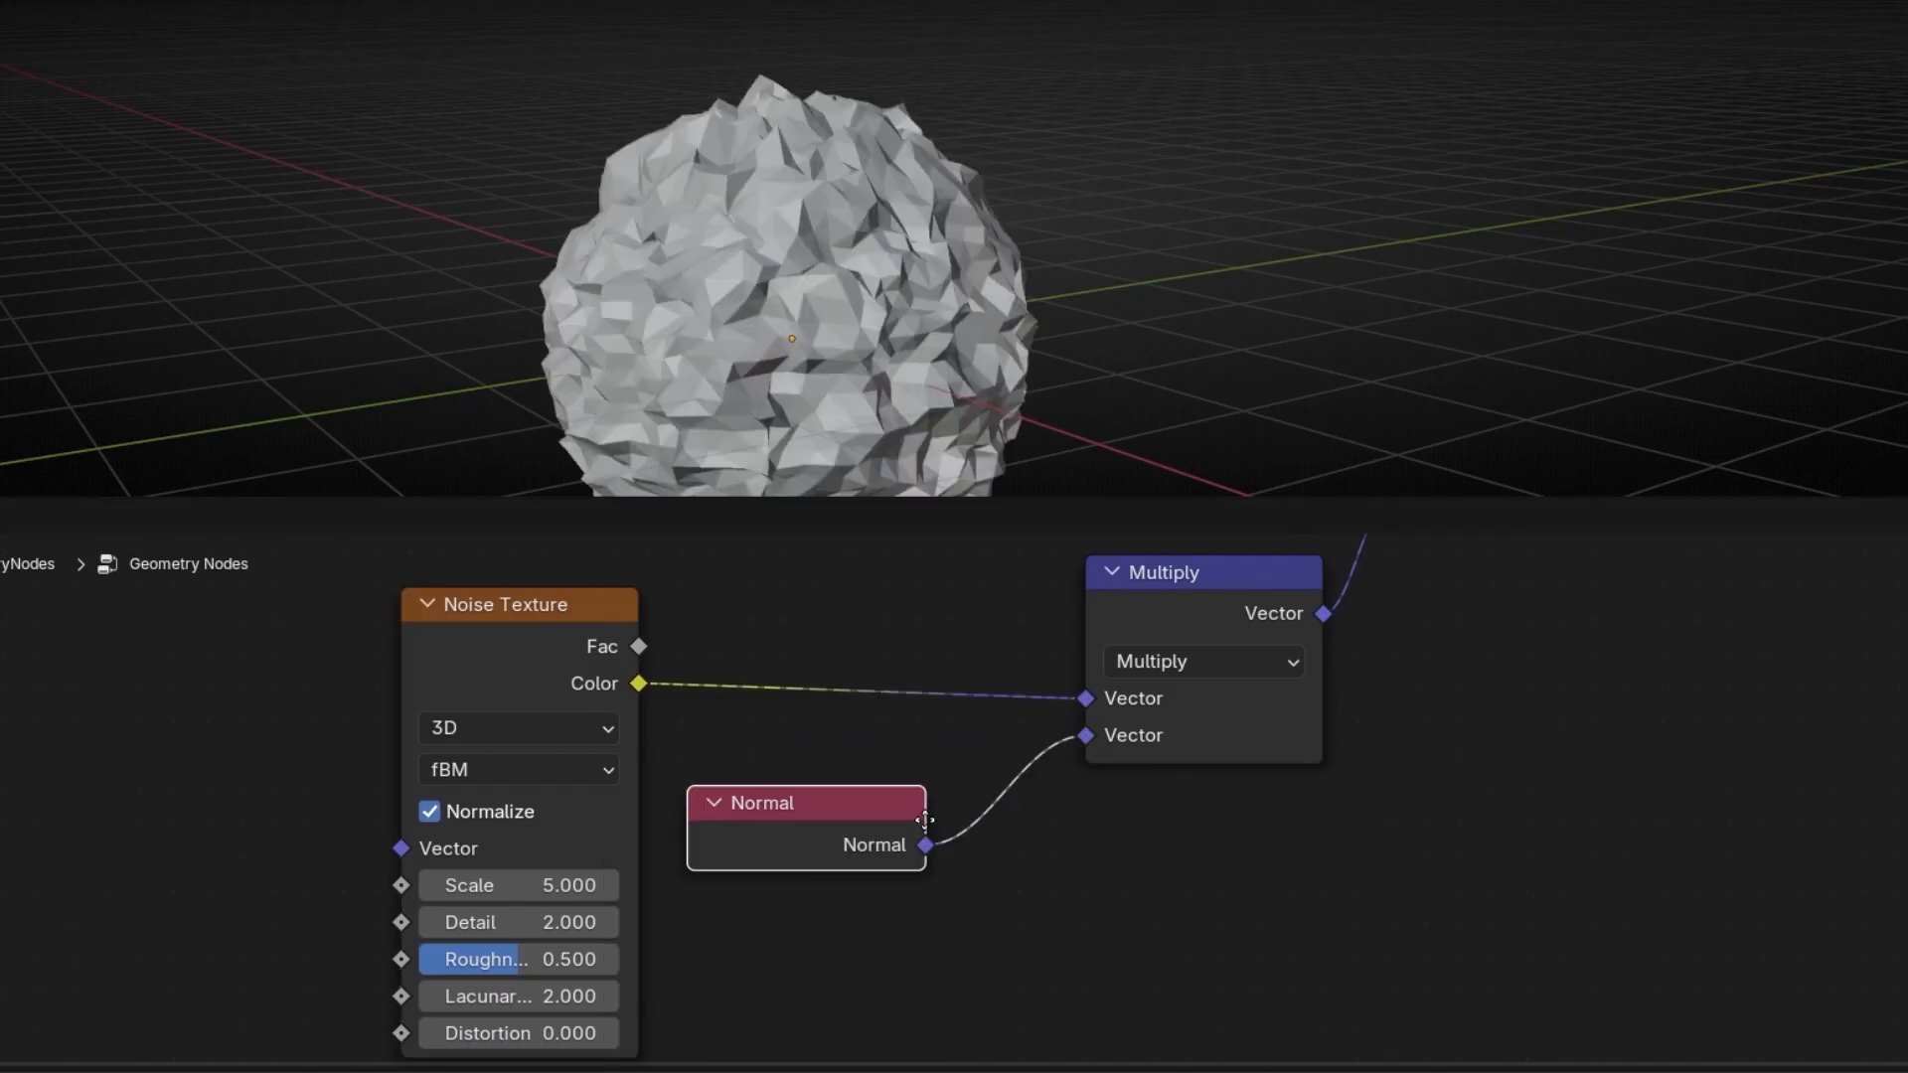
pyautogui.moveTo(795, 316); pyautogui.dragTo(1092, 220, button='middle')
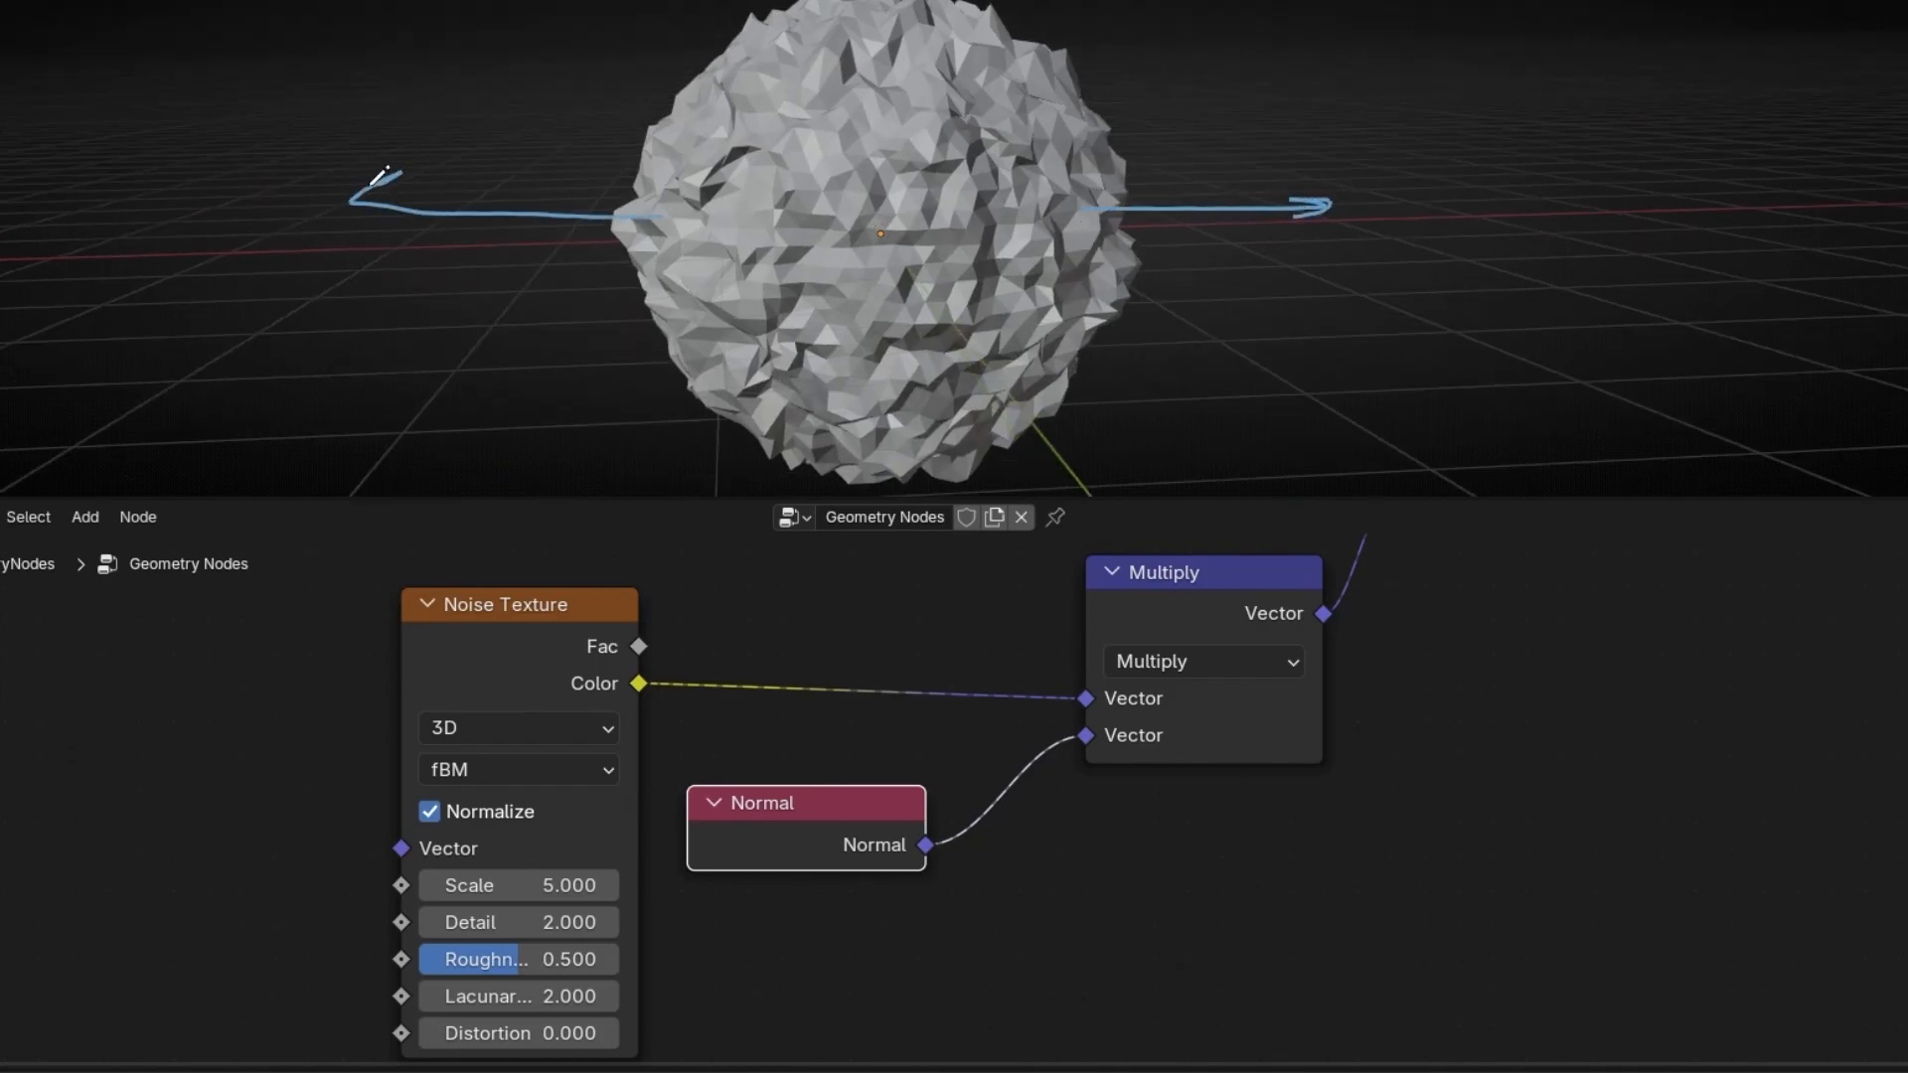
# - Set the Noise Texture's scale to 1.020
pyautogui.scroll(-1, 945, 770)
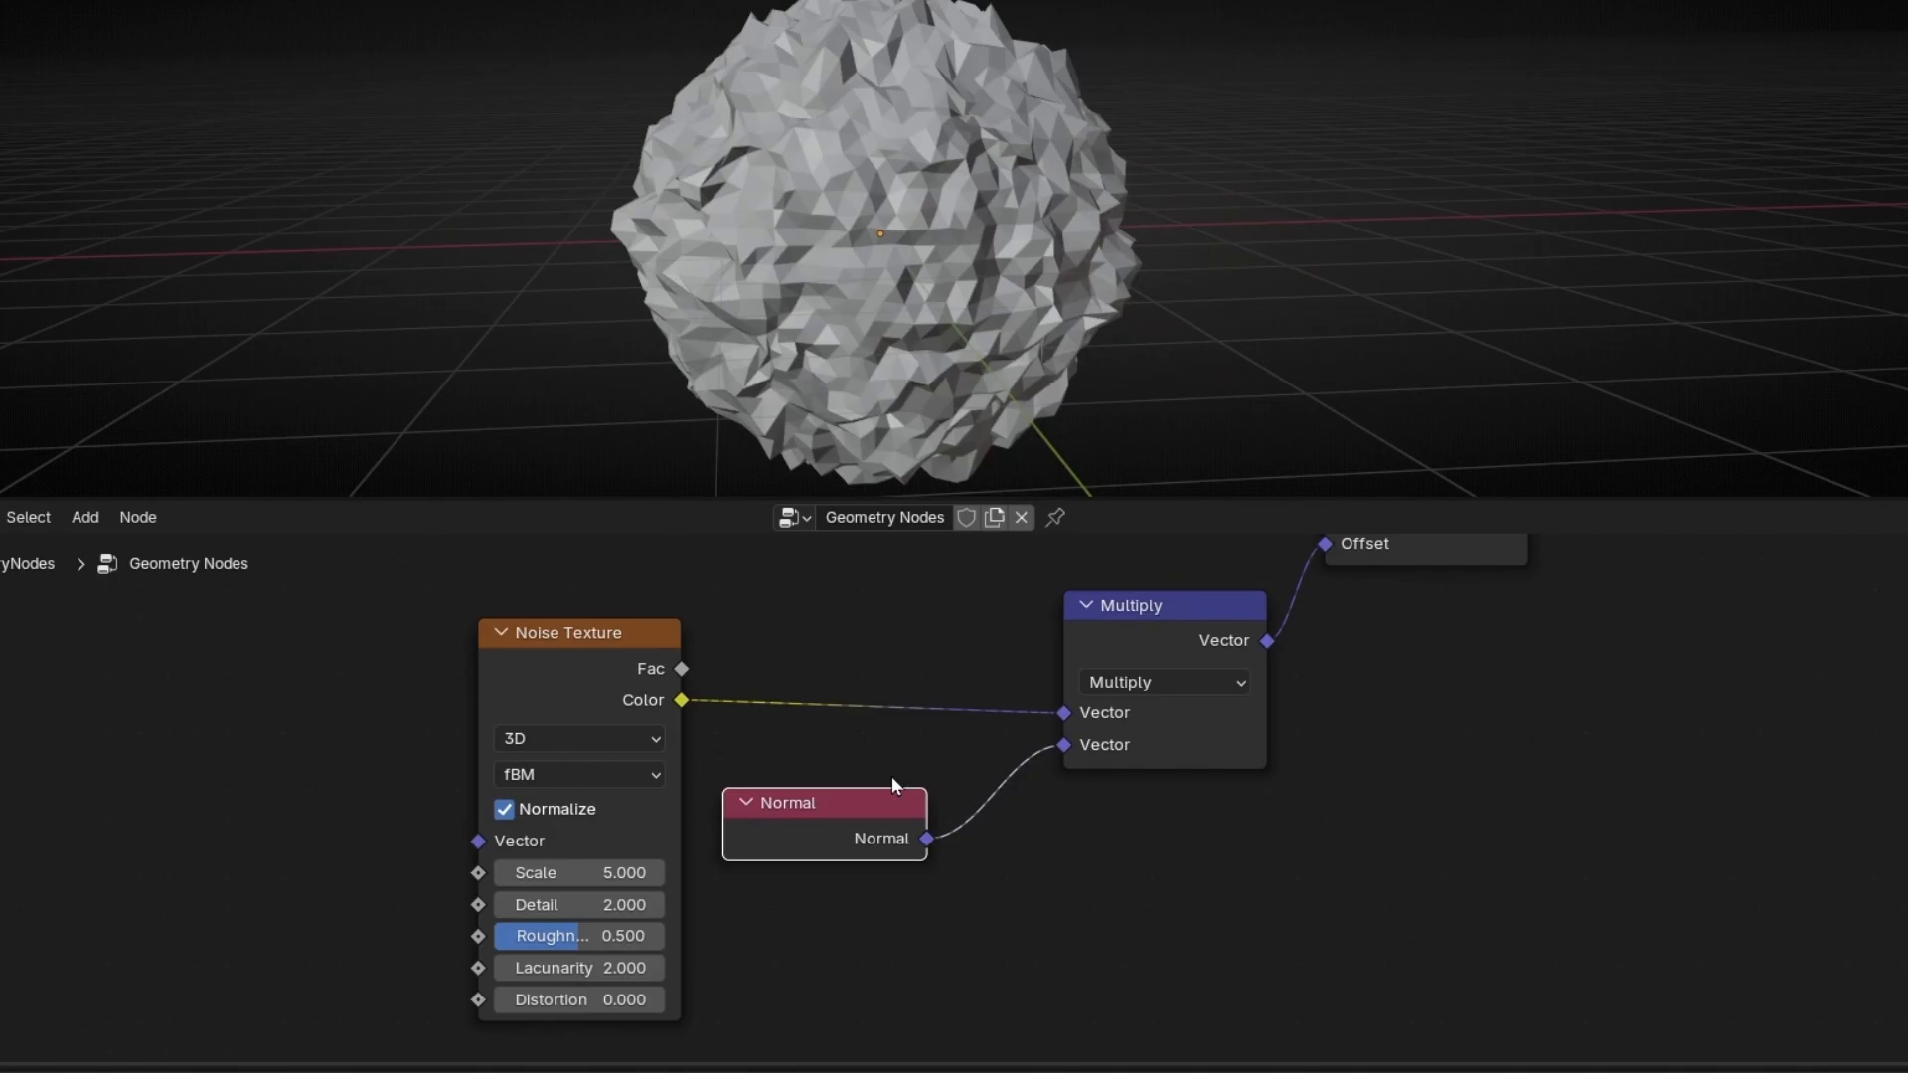
pyautogui.moveTo(629, 875); pyautogui.dragTo(473, 875)
pyautogui.scroll(-2, 951, 769)
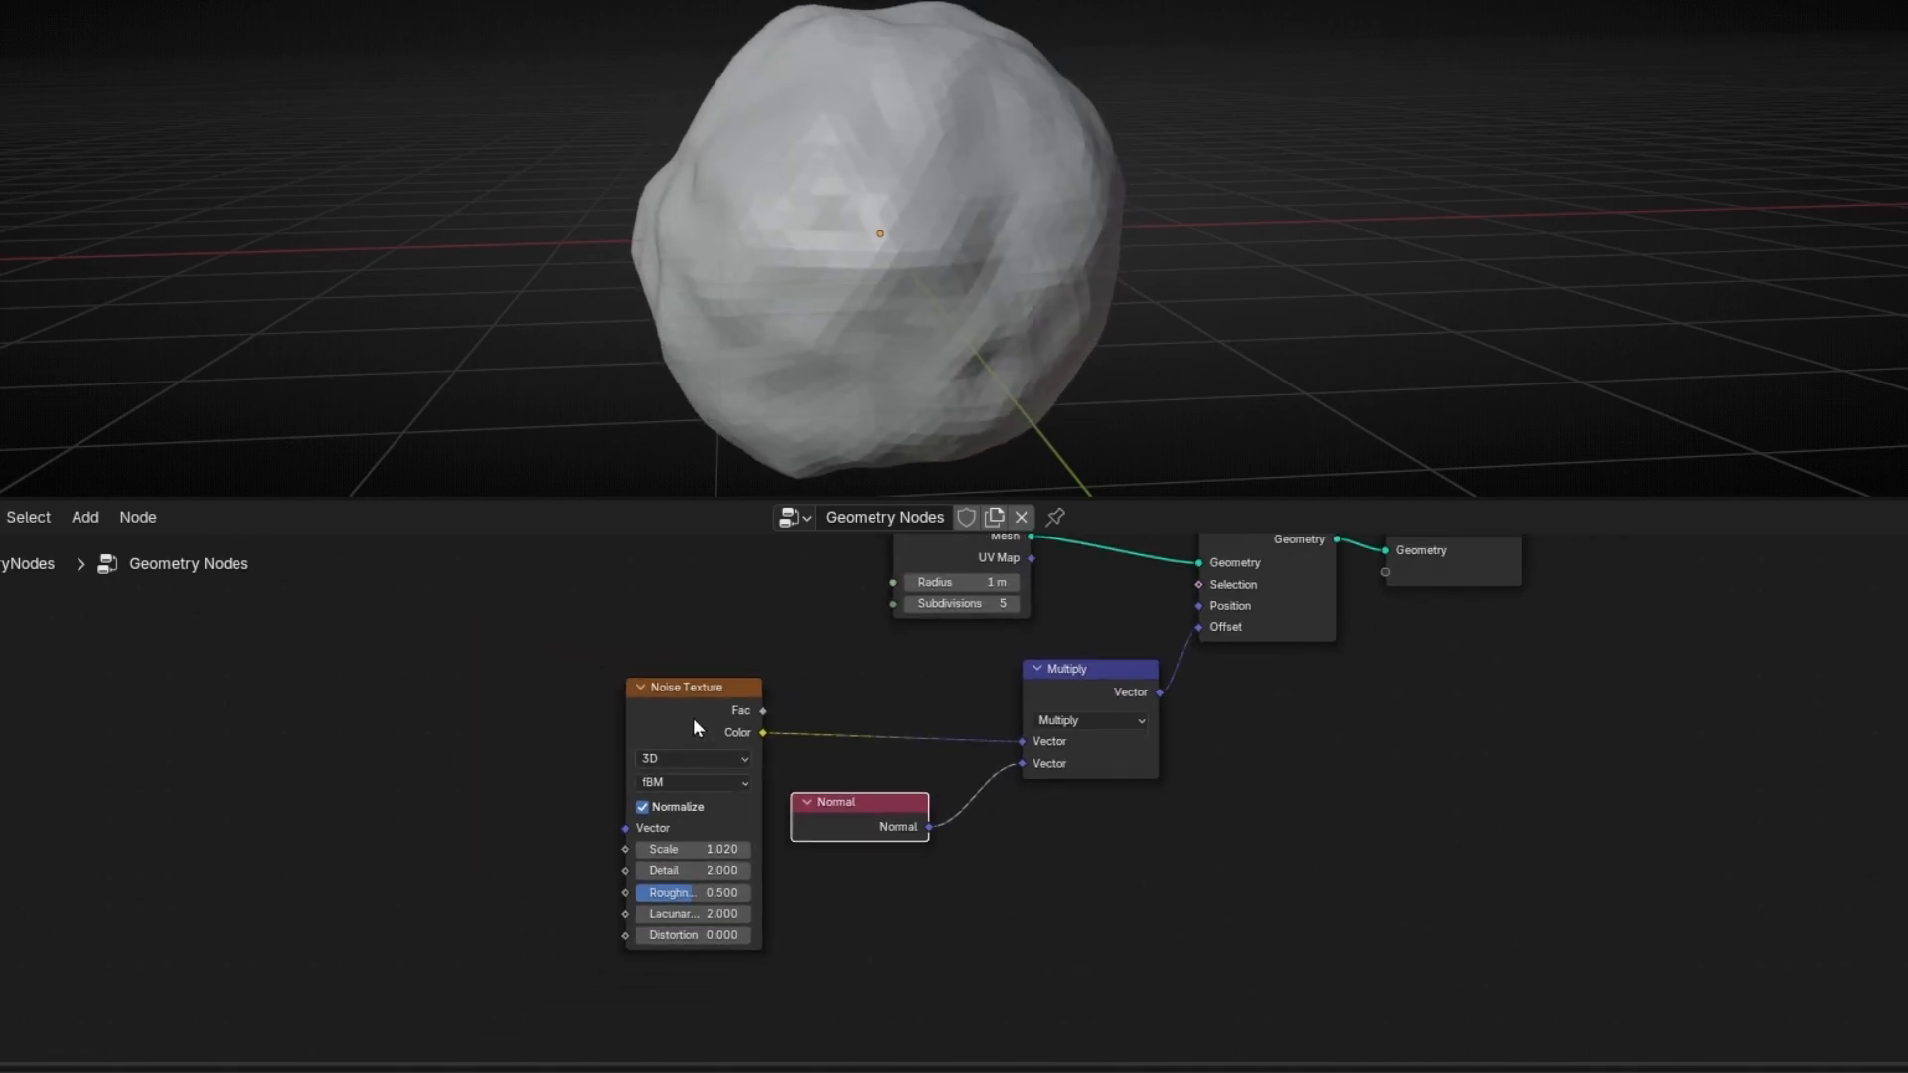
# - Make room and insert a Color Ramp between the Noise Texture's Color output and Multiply, moving the Normal node below Multiply
pyautogui.moveTo(695, 722); pyautogui.dragTo(440, 724)
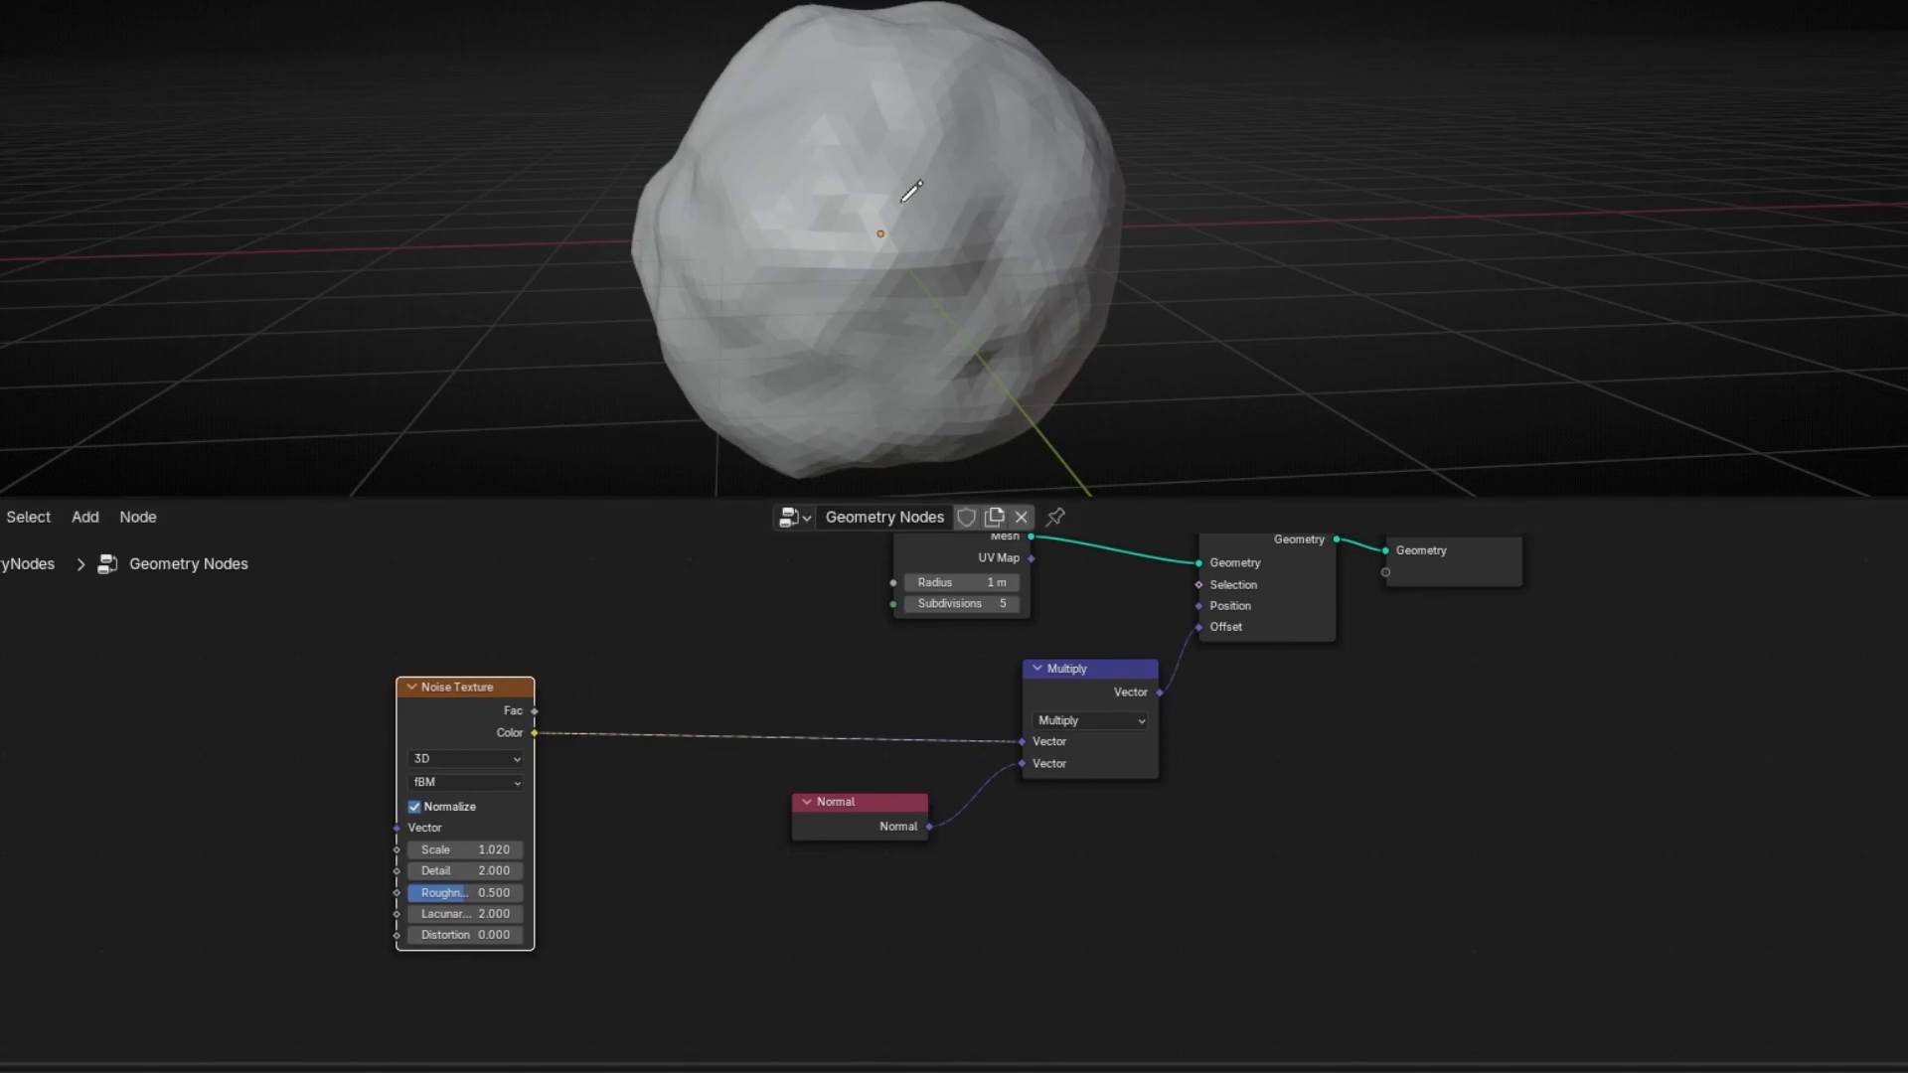
pyautogui.moveTo(915, 189); pyautogui.dragTo(1002, 177, button='middle')
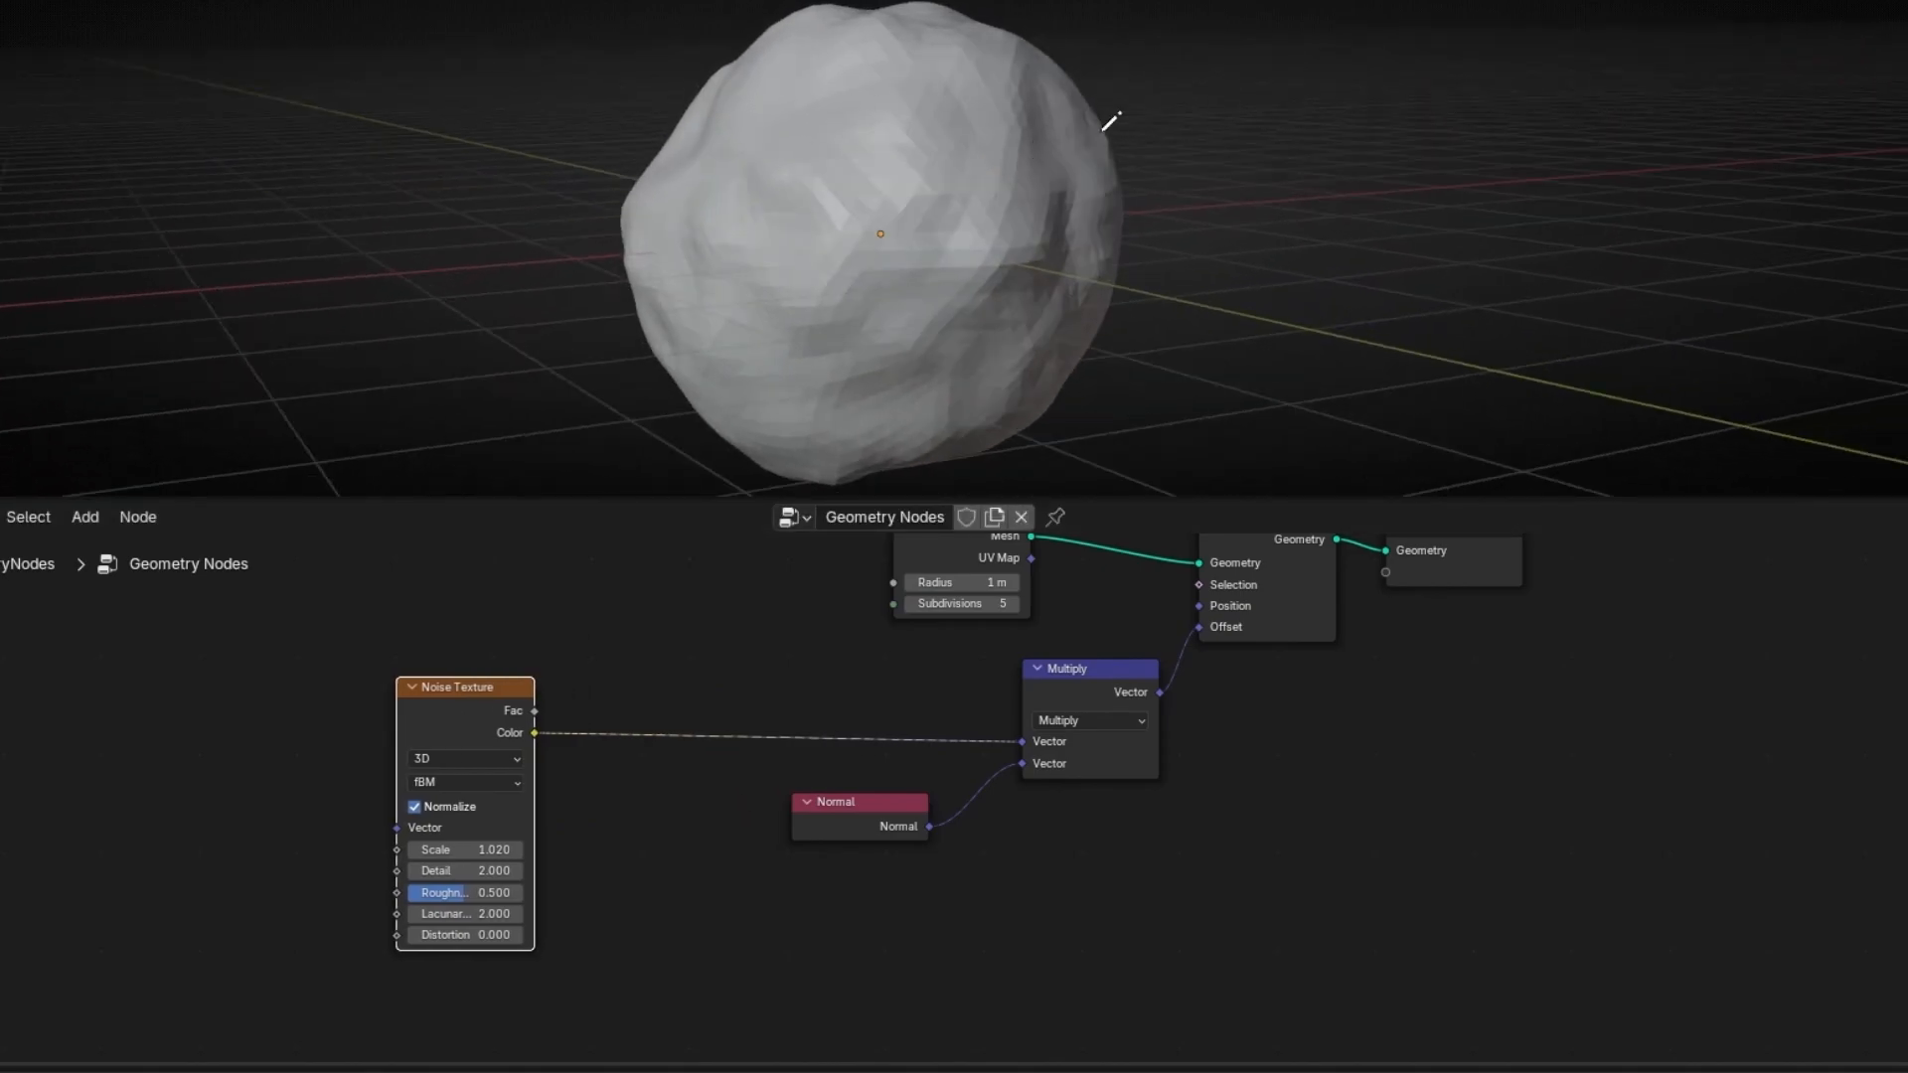
pyautogui.scroll(2, 676, 734)
pyautogui.moveTo(631, 745); pyautogui.dragTo(717, 789, button='middle')
pyautogui.hotkey('shift', 'a')
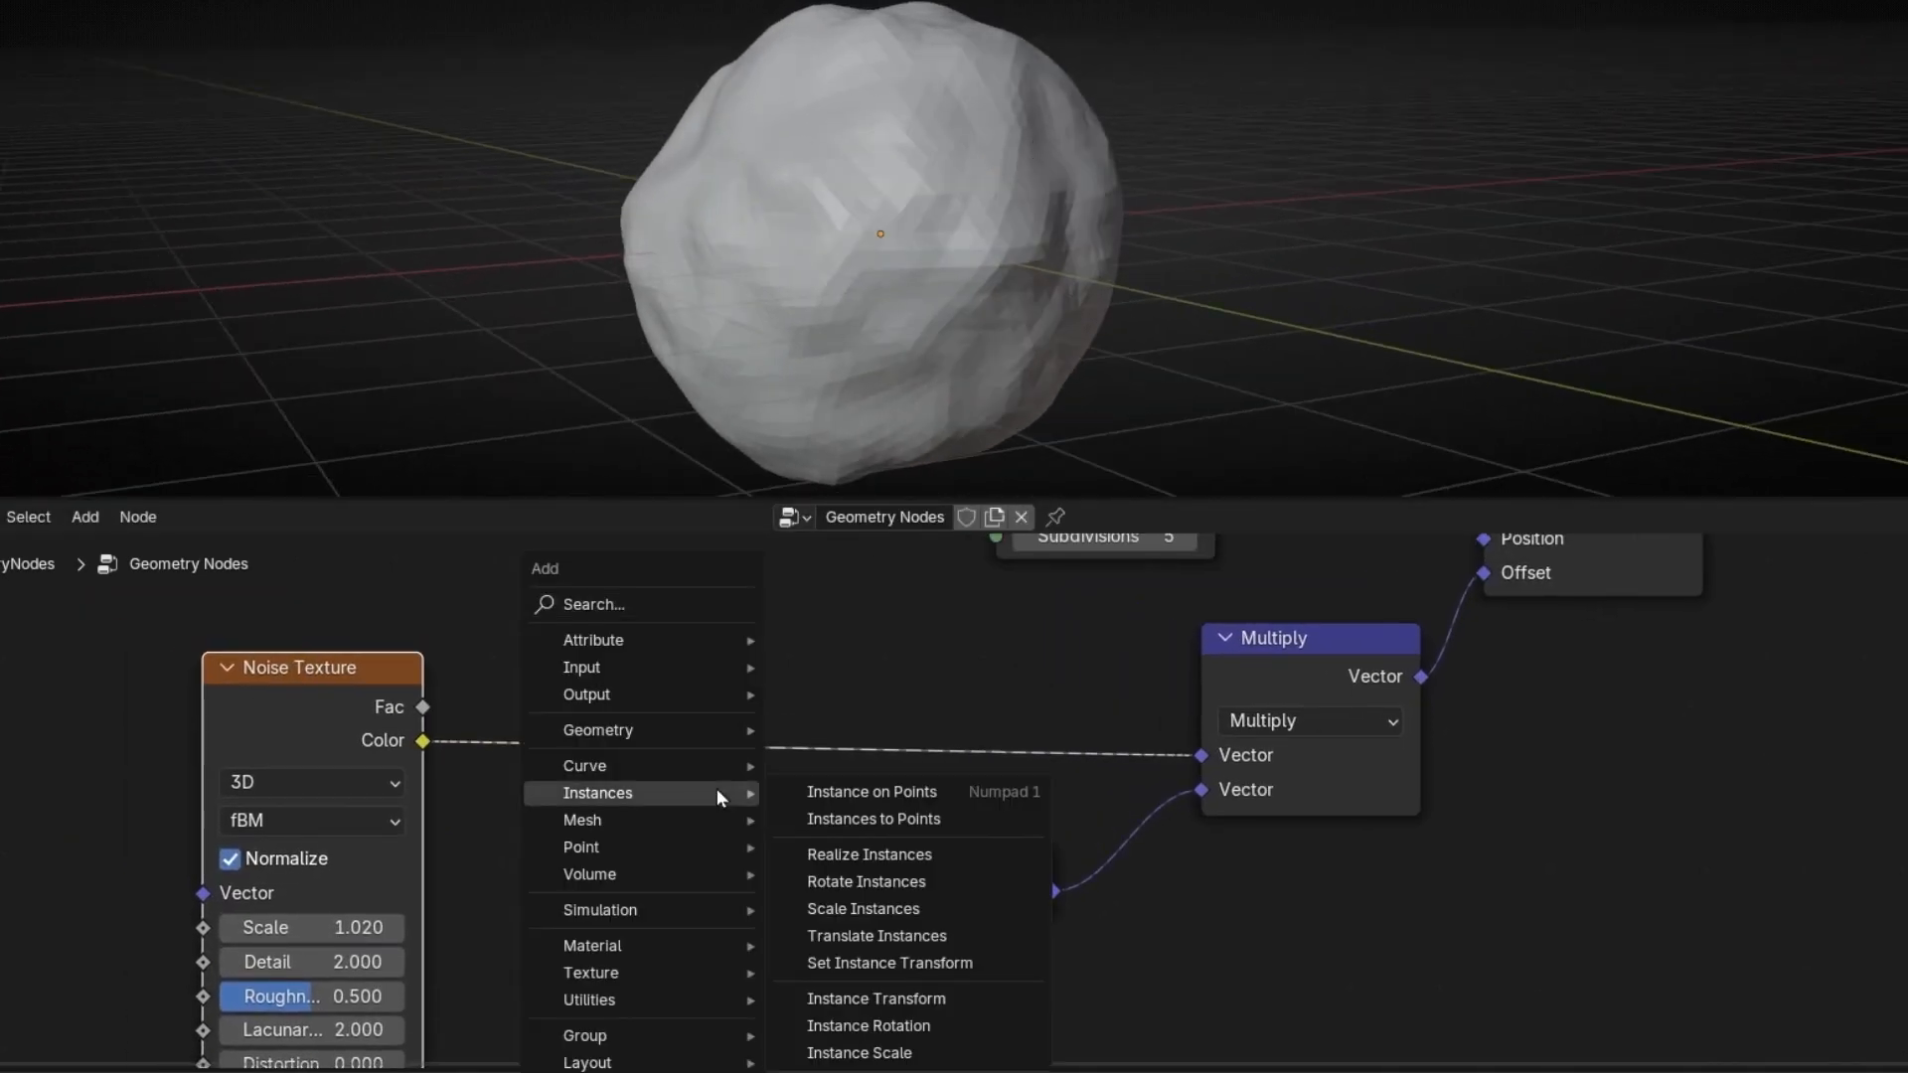
pyautogui.write('color ram')
pyautogui.press('Return')
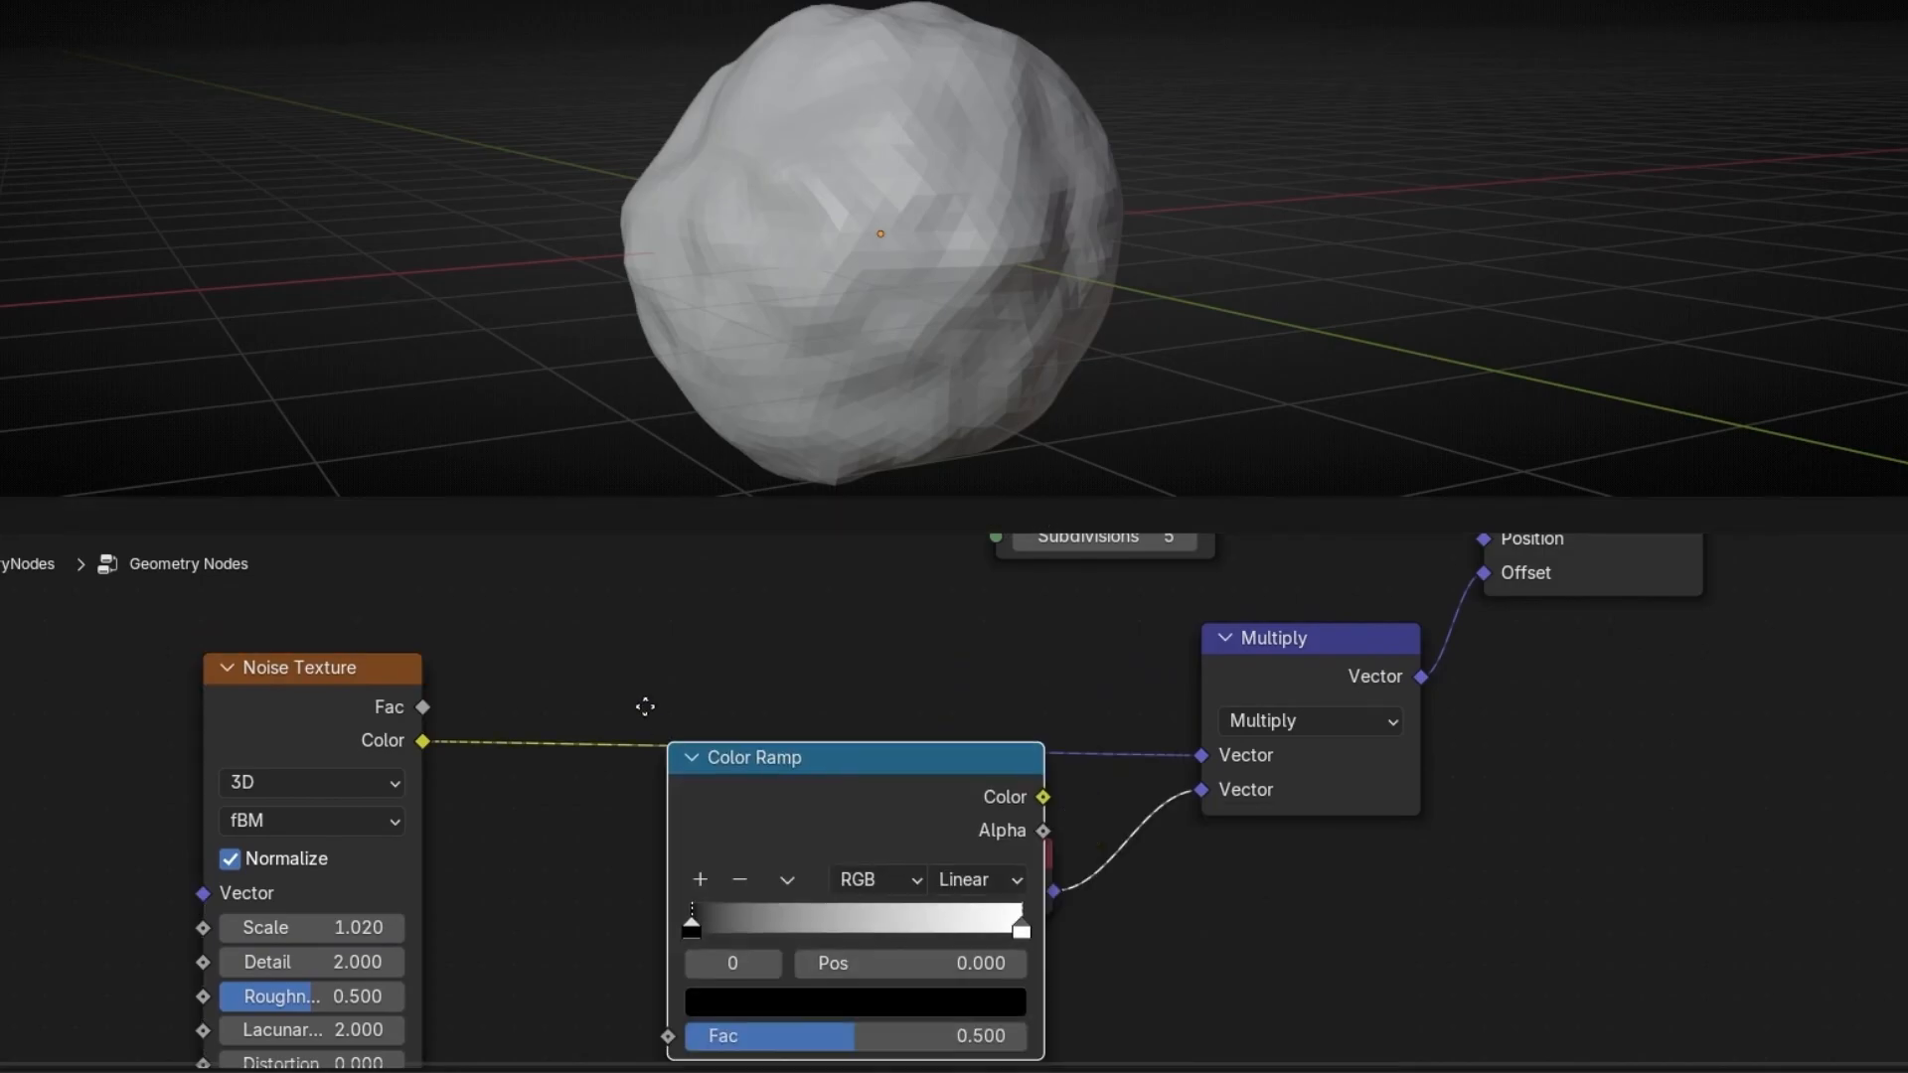
pyautogui.moveTo(980, 868); pyautogui.dragTo(1289, 927)
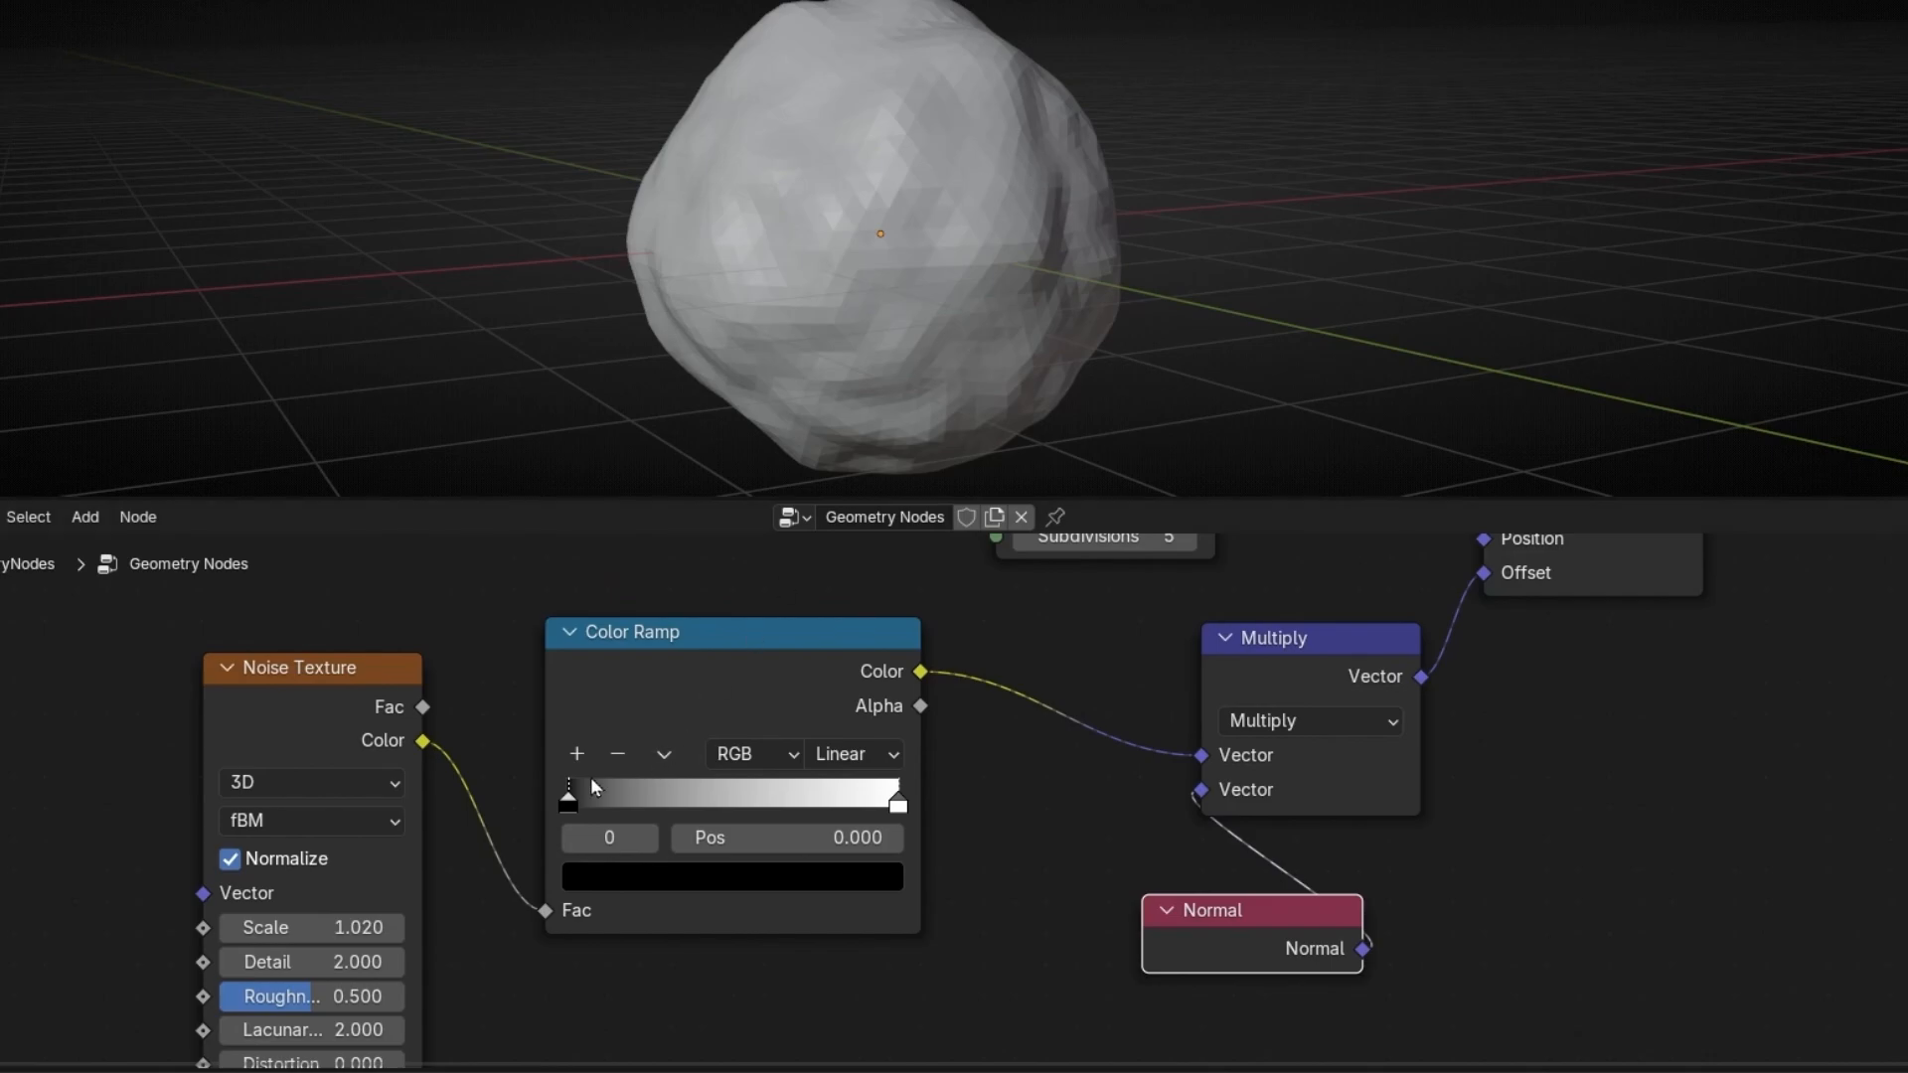
# - Move the Color Ramp's black stop to position 0.465 and its white stop to 0.664
pyautogui.moveTo(574, 805); pyautogui.dragTo(734, 805)
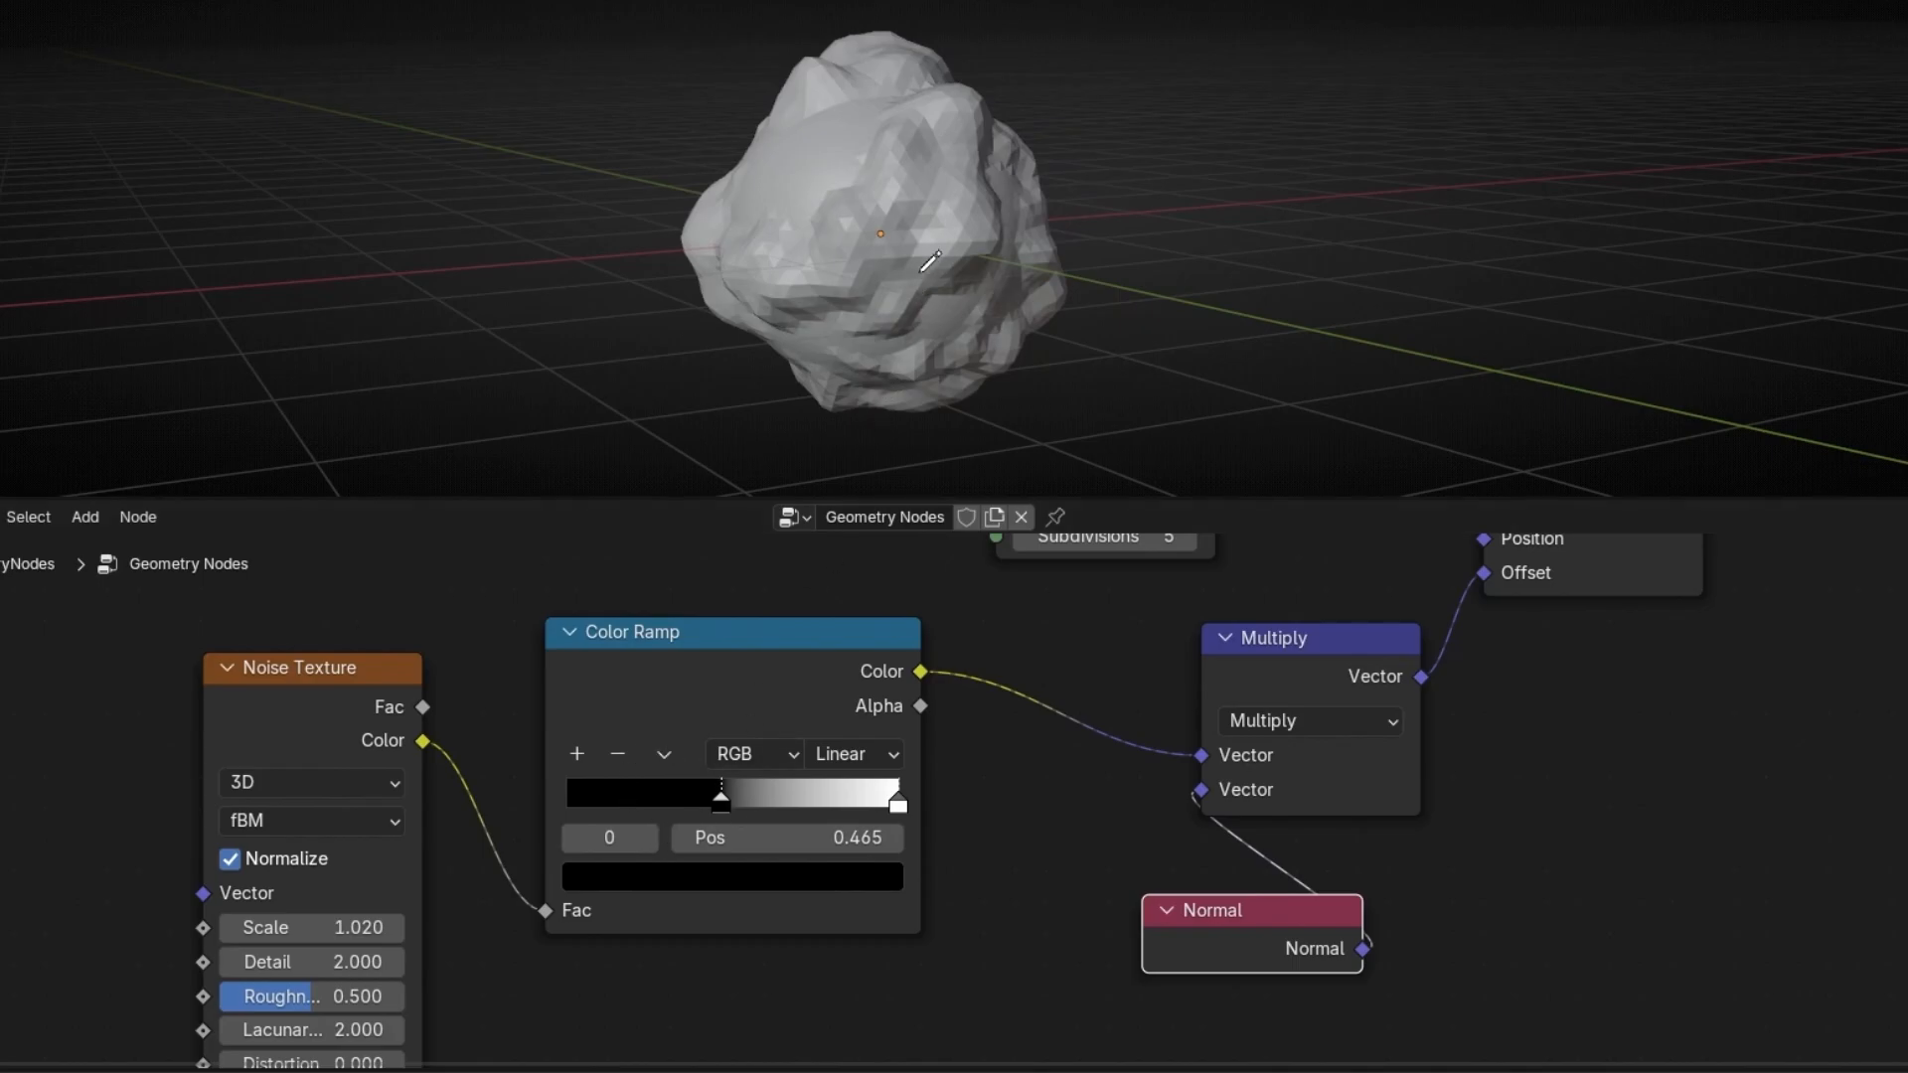
pyautogui.moveTo(930, 260); pyautogui.dragTo(962, 107, button='middle')
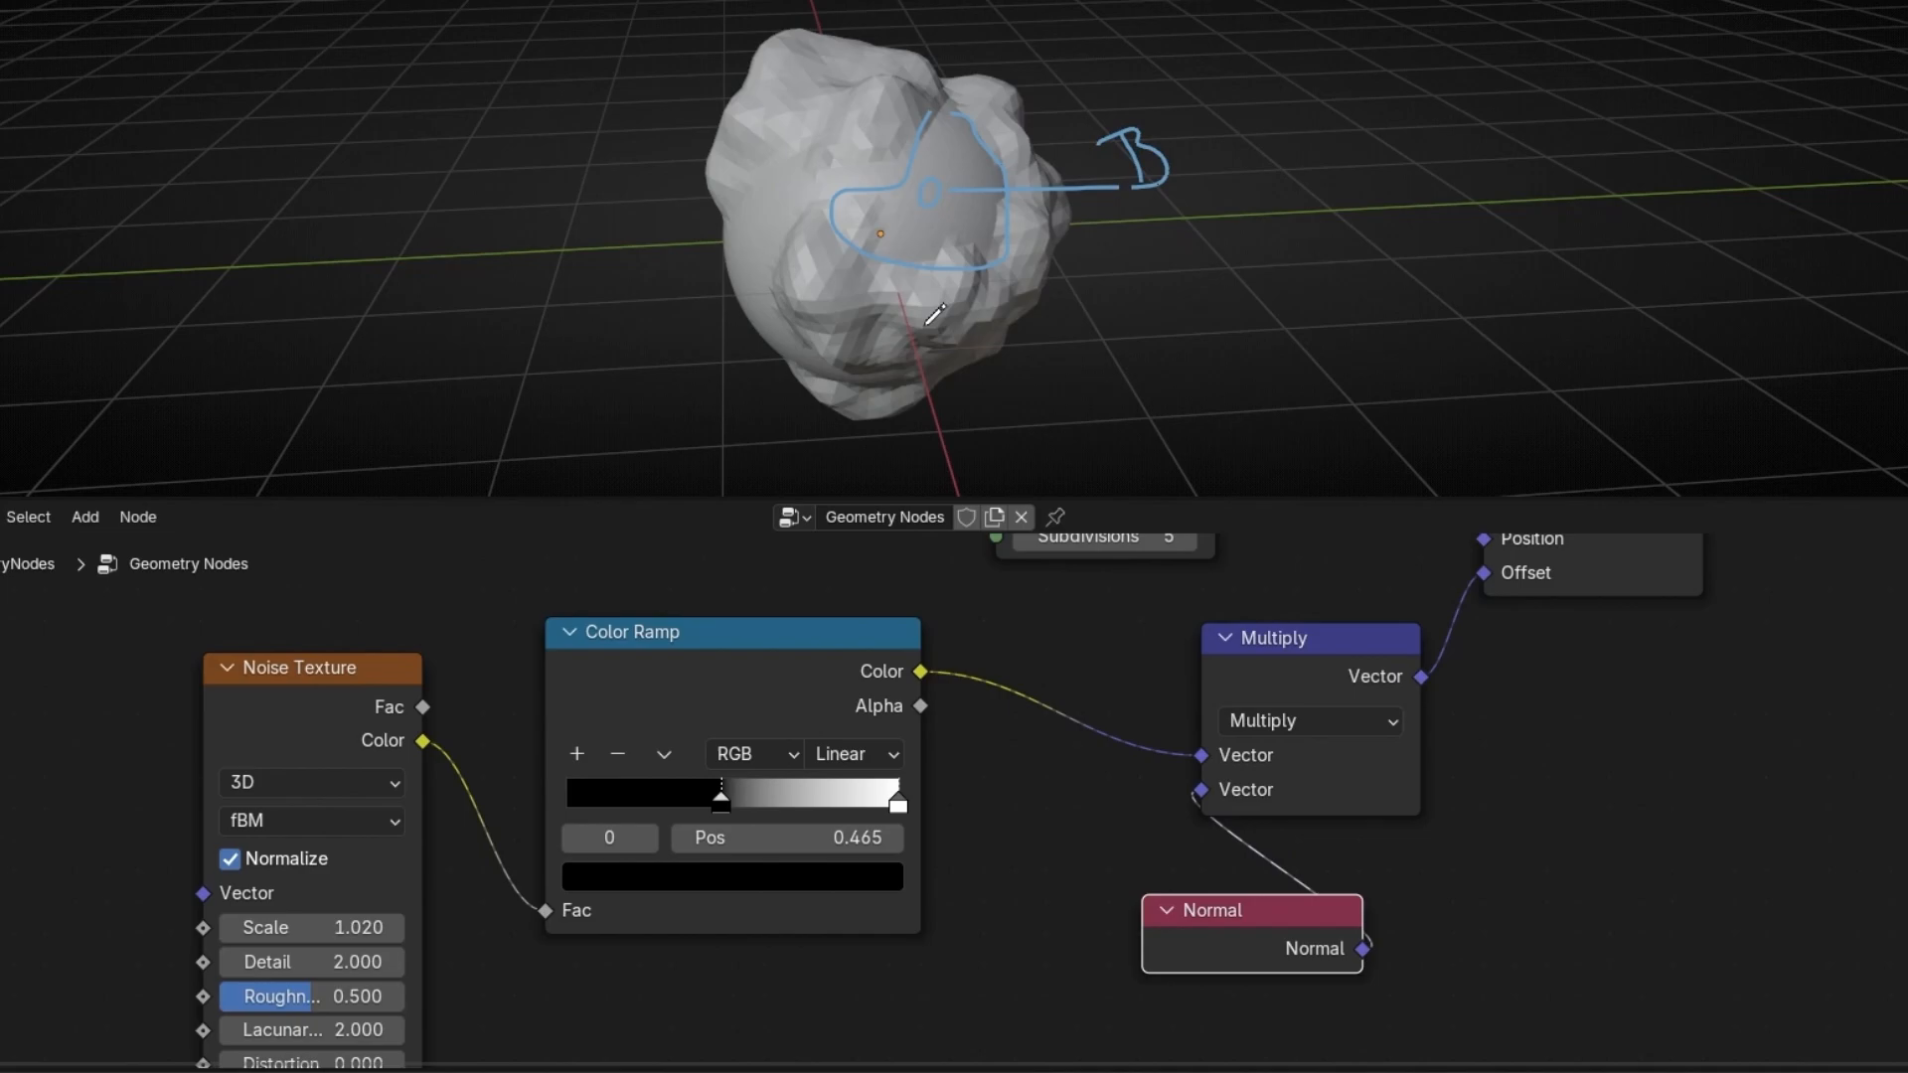
pyautogui.moveTo(896, 810); pyautogui.dragTo(787, 814)
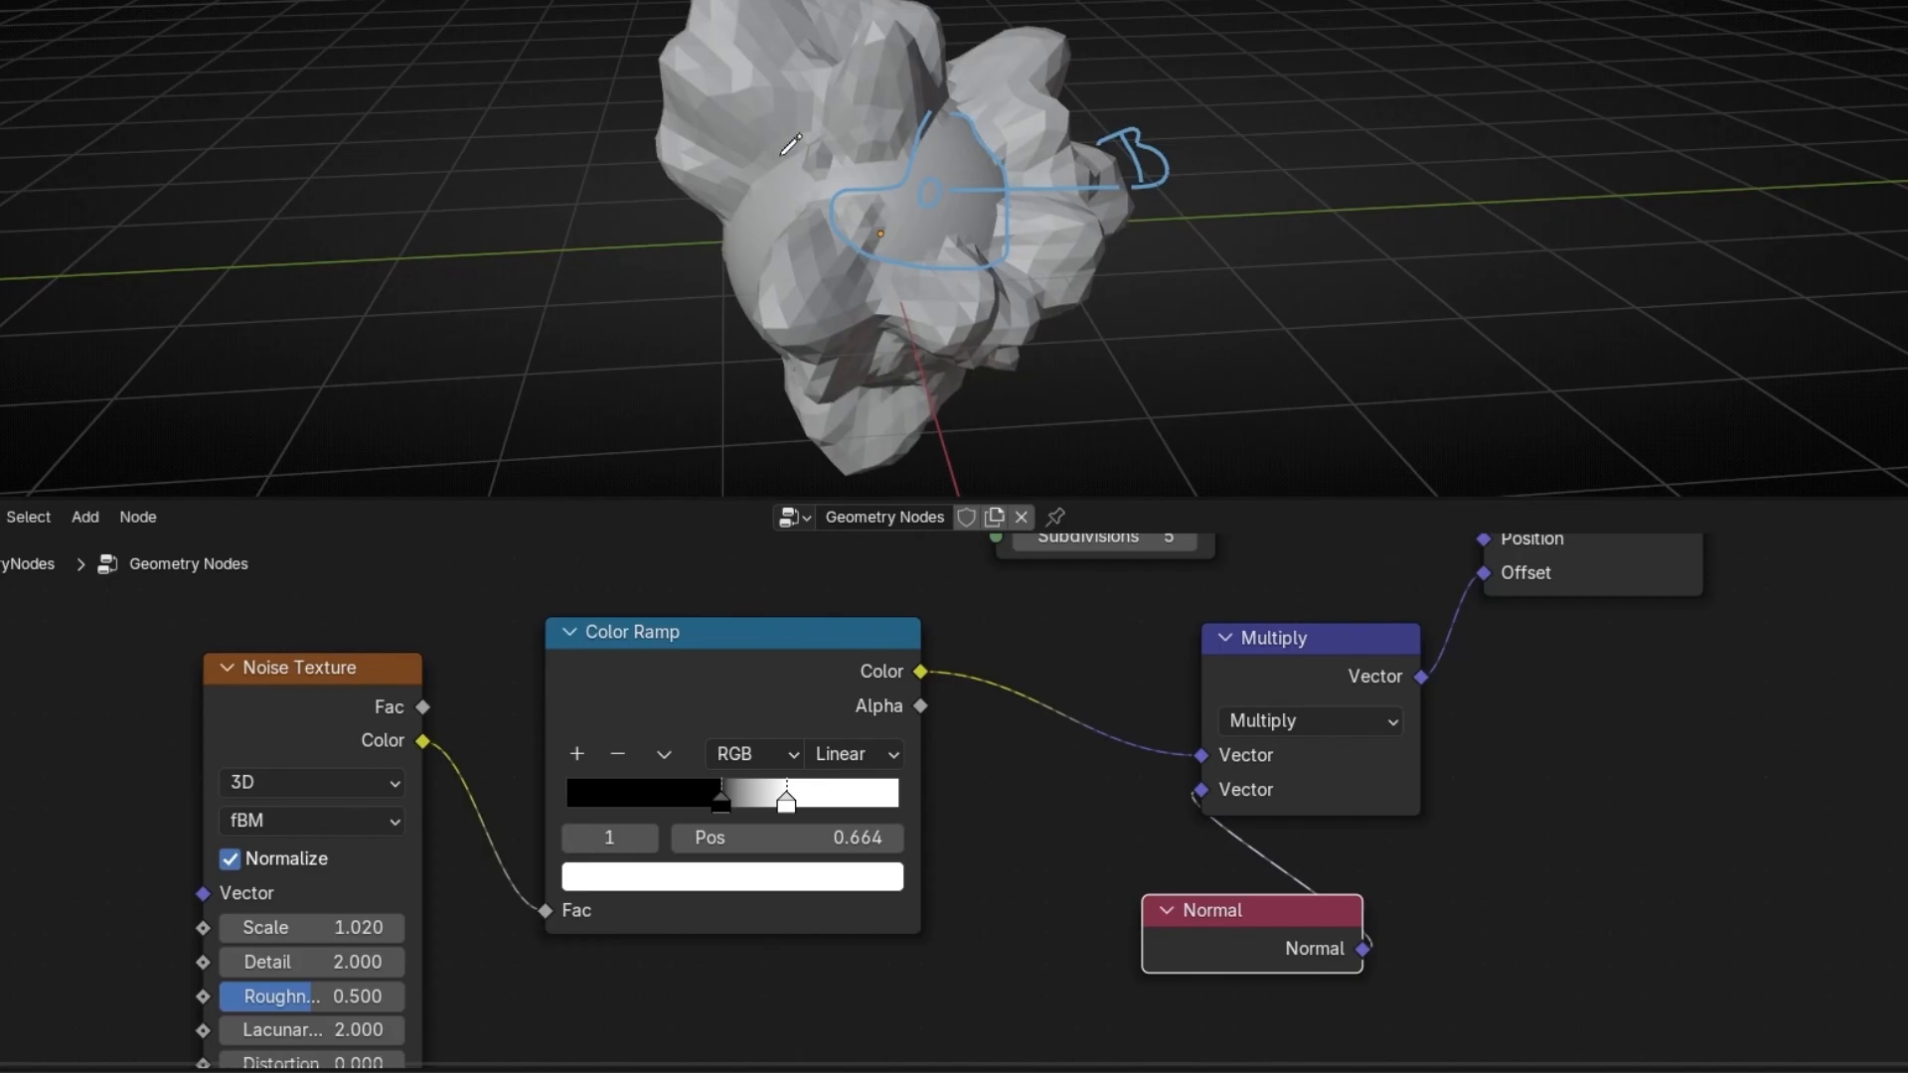
pyautogui.moveTo(790, 145); pyautogui.dragTo(774, 122, button='middle')
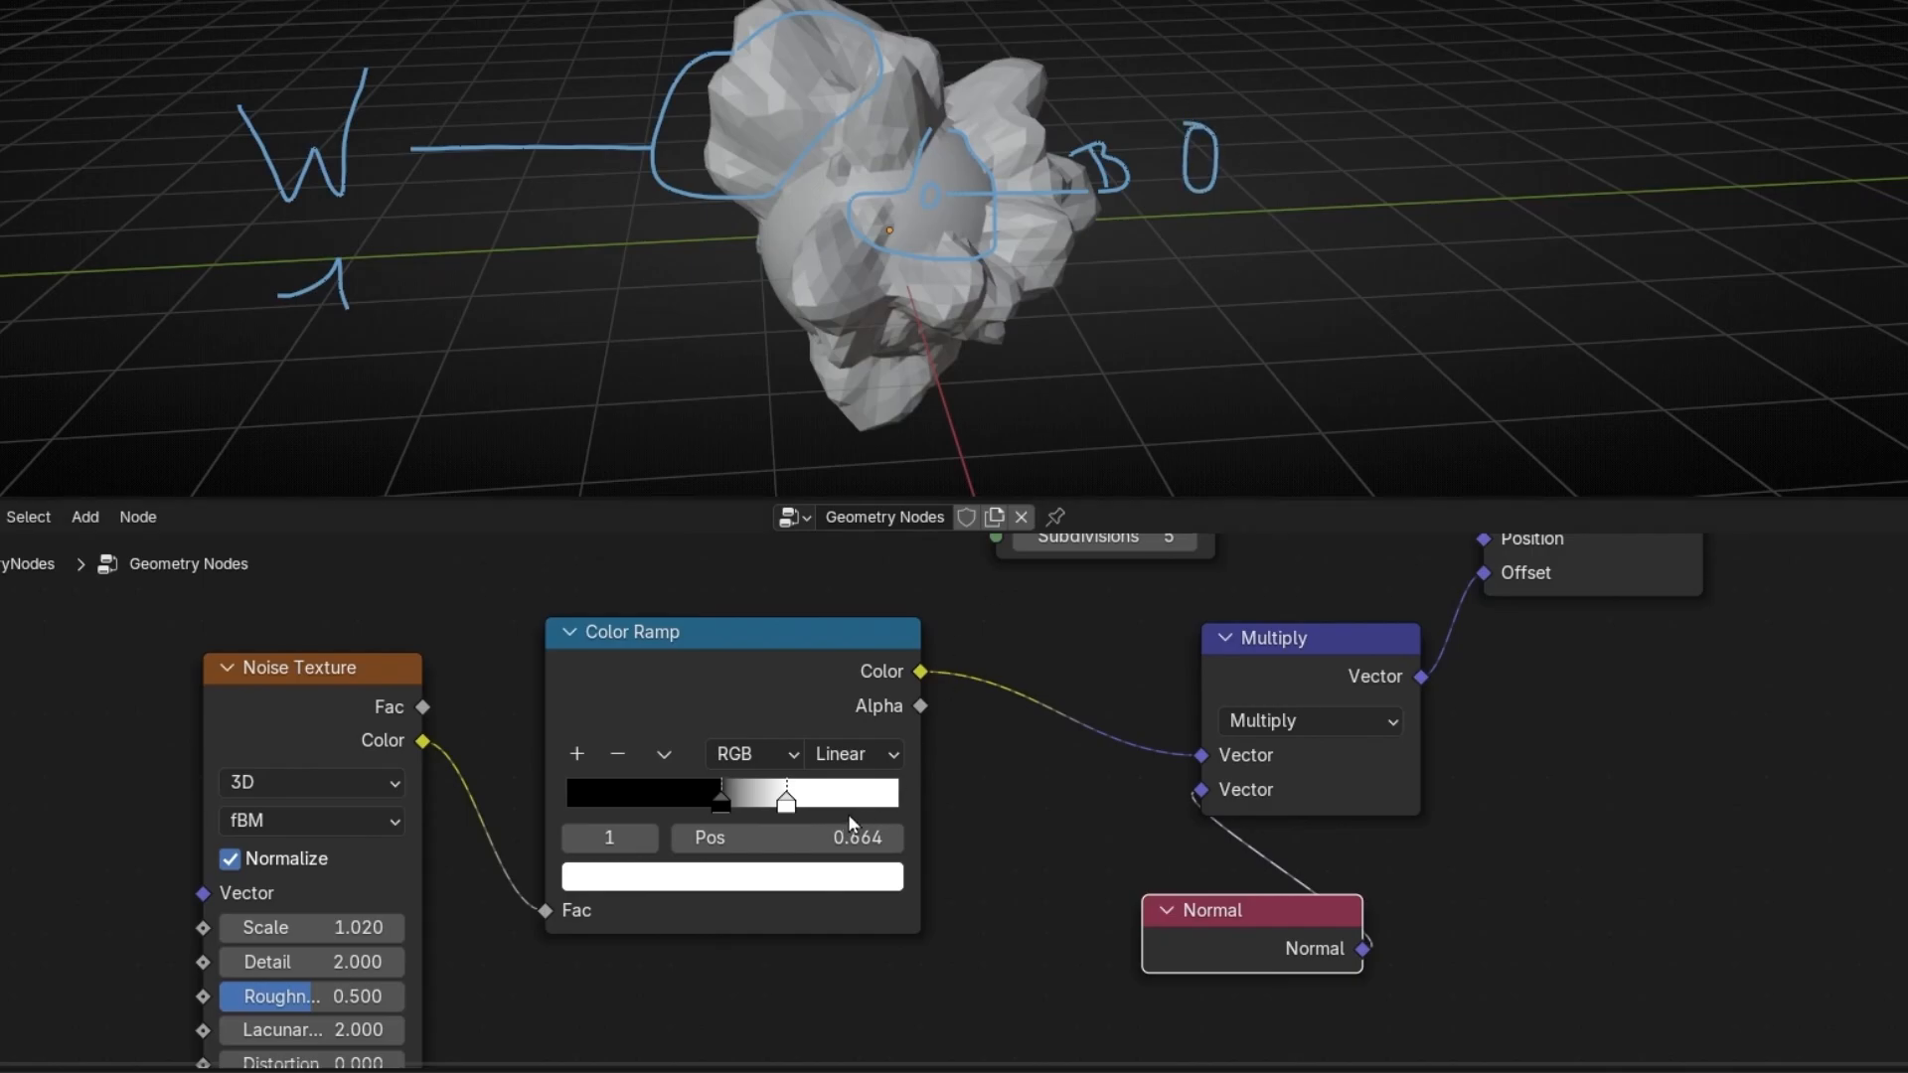
# - Erase the annotations around the mesh and move the Color Ramp's white stop to position 0.585
pyautogui.keyDown('ctrl'); pyautogui.moveTo(1337, 114); pyautogui.dragTo(469, 183); pyautogui.keyUp('ctrl')
pyautogui.scroll(1, 845, 224)
pyautogui.moveTo(845, 233)
pyautogui.mouseDown(button='middle')
pyautogui.moveTo(965, 261)
pyautogui.moveTo(825, 229)
pyautogui.moveTo(1077, 223)
pyautogui.moveTo(1009, 221)
pyautogui.mouseUp(button='middle')
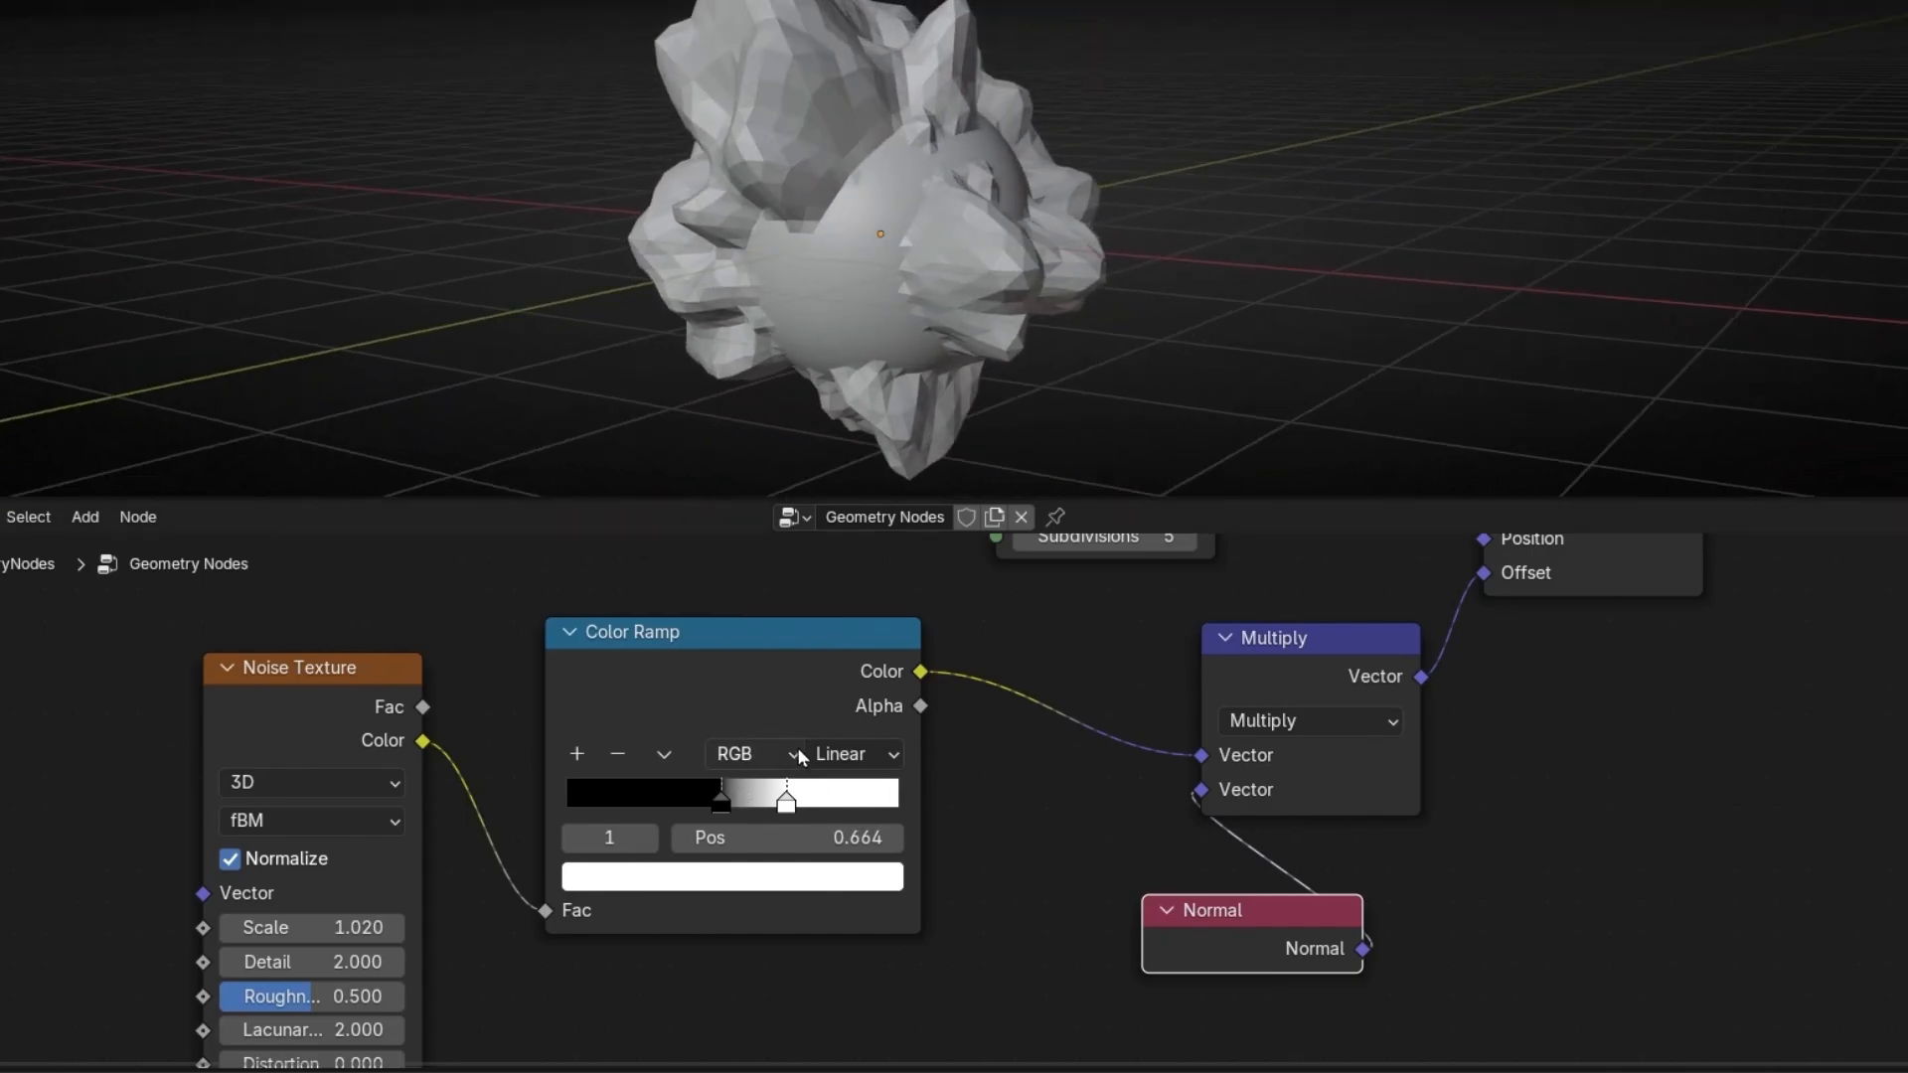
pyautogui.moveTo(786, 807); pyautogui.dragTo(758, 807)
pyautogui.scroll(1, 731, 771)
pyautogui.scroll(4, 730, 764)
pyautogui.moveTo(655, 787); pyautogui.dragTo(750, 787, button='middle')
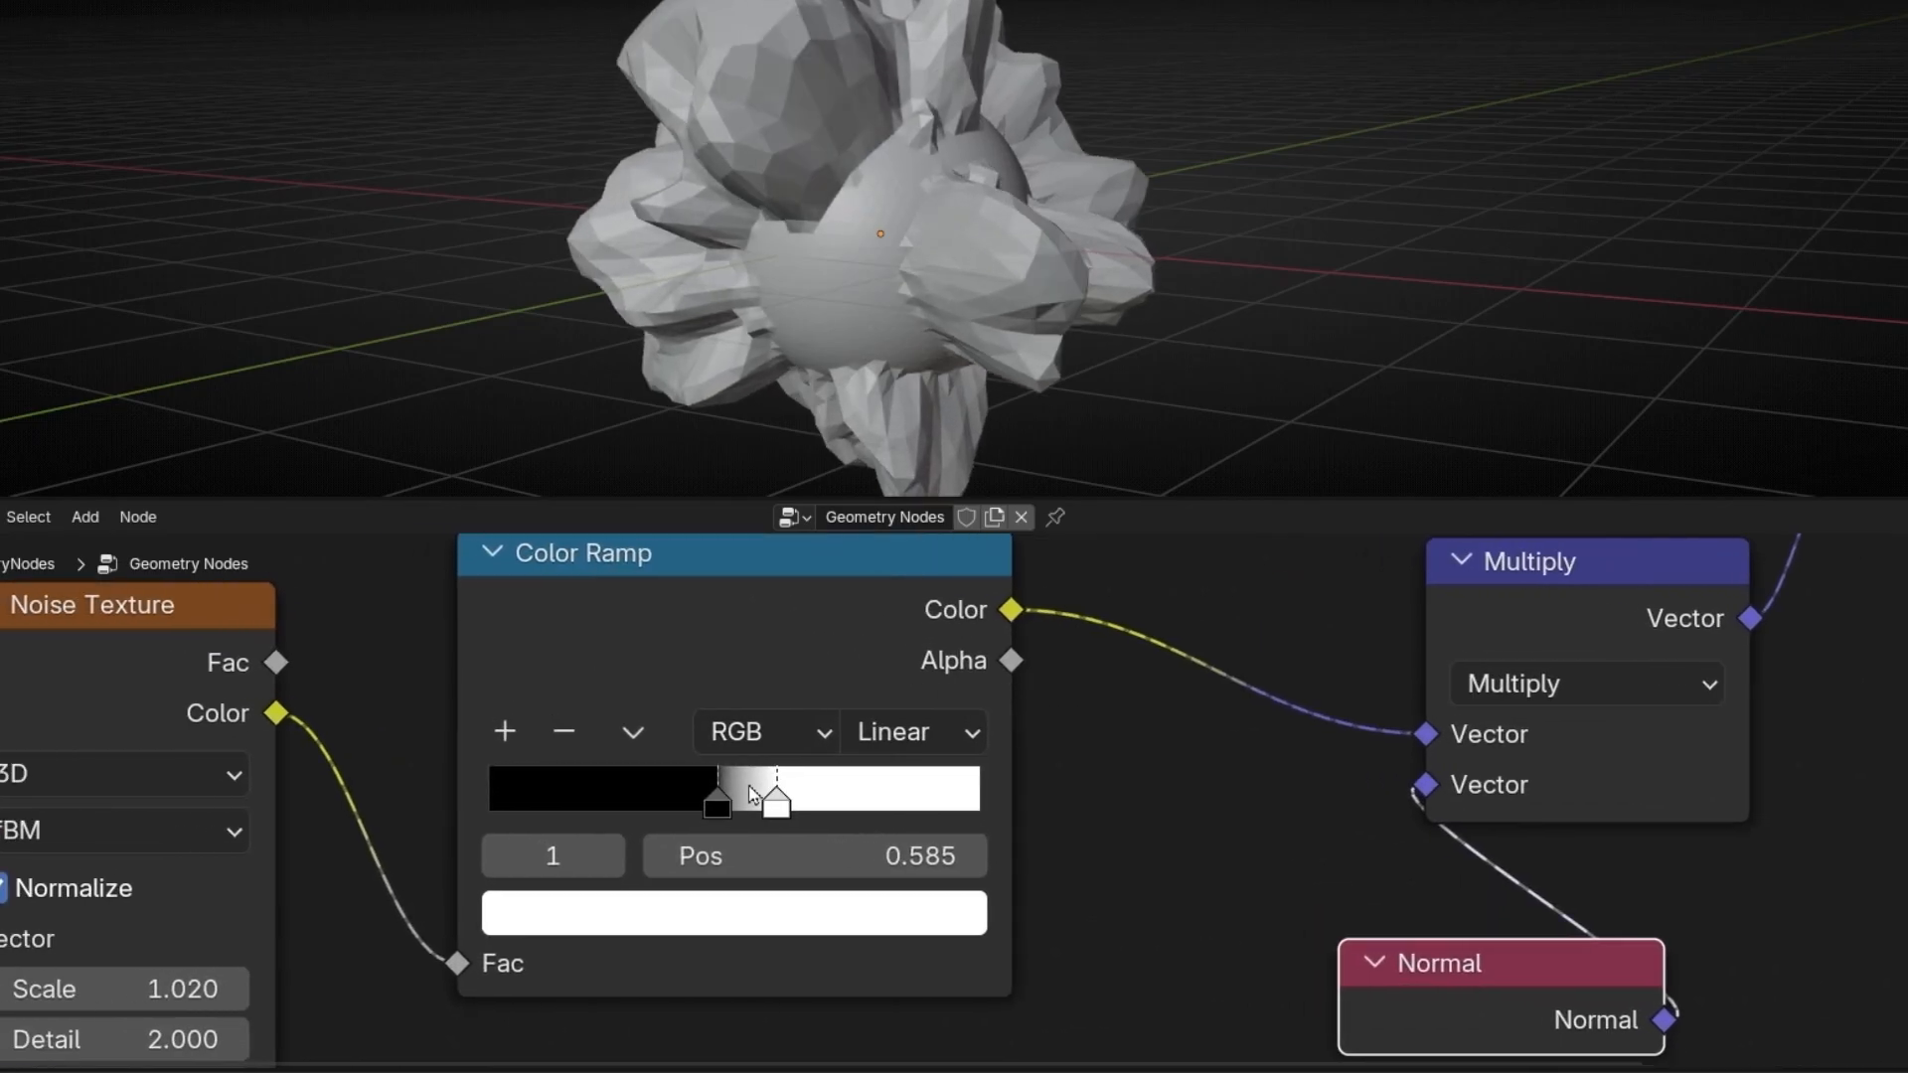
# - Reverse the Color Ramp by placing the black stop beyond the white one, with the white stop at position 0.527
pyautogui.moveTo(724, 803)
pyautogui.mouseDown()
pyautogui.moveTo(610, 803)
pyautogui.moveTo(847, 803)
pyautogui.moveTo(693, 806)
pyautogui.mouseUp()
pyautogui.moveTo(873, 250); pyautogui.dragTo(984, 412, button='middle')
pyautogui.moveTo(836, 807); pyautogui.dragTo(900, 810)
pyautogui.moveTo(692, 807); pyautogui.dragTo(749, 807)
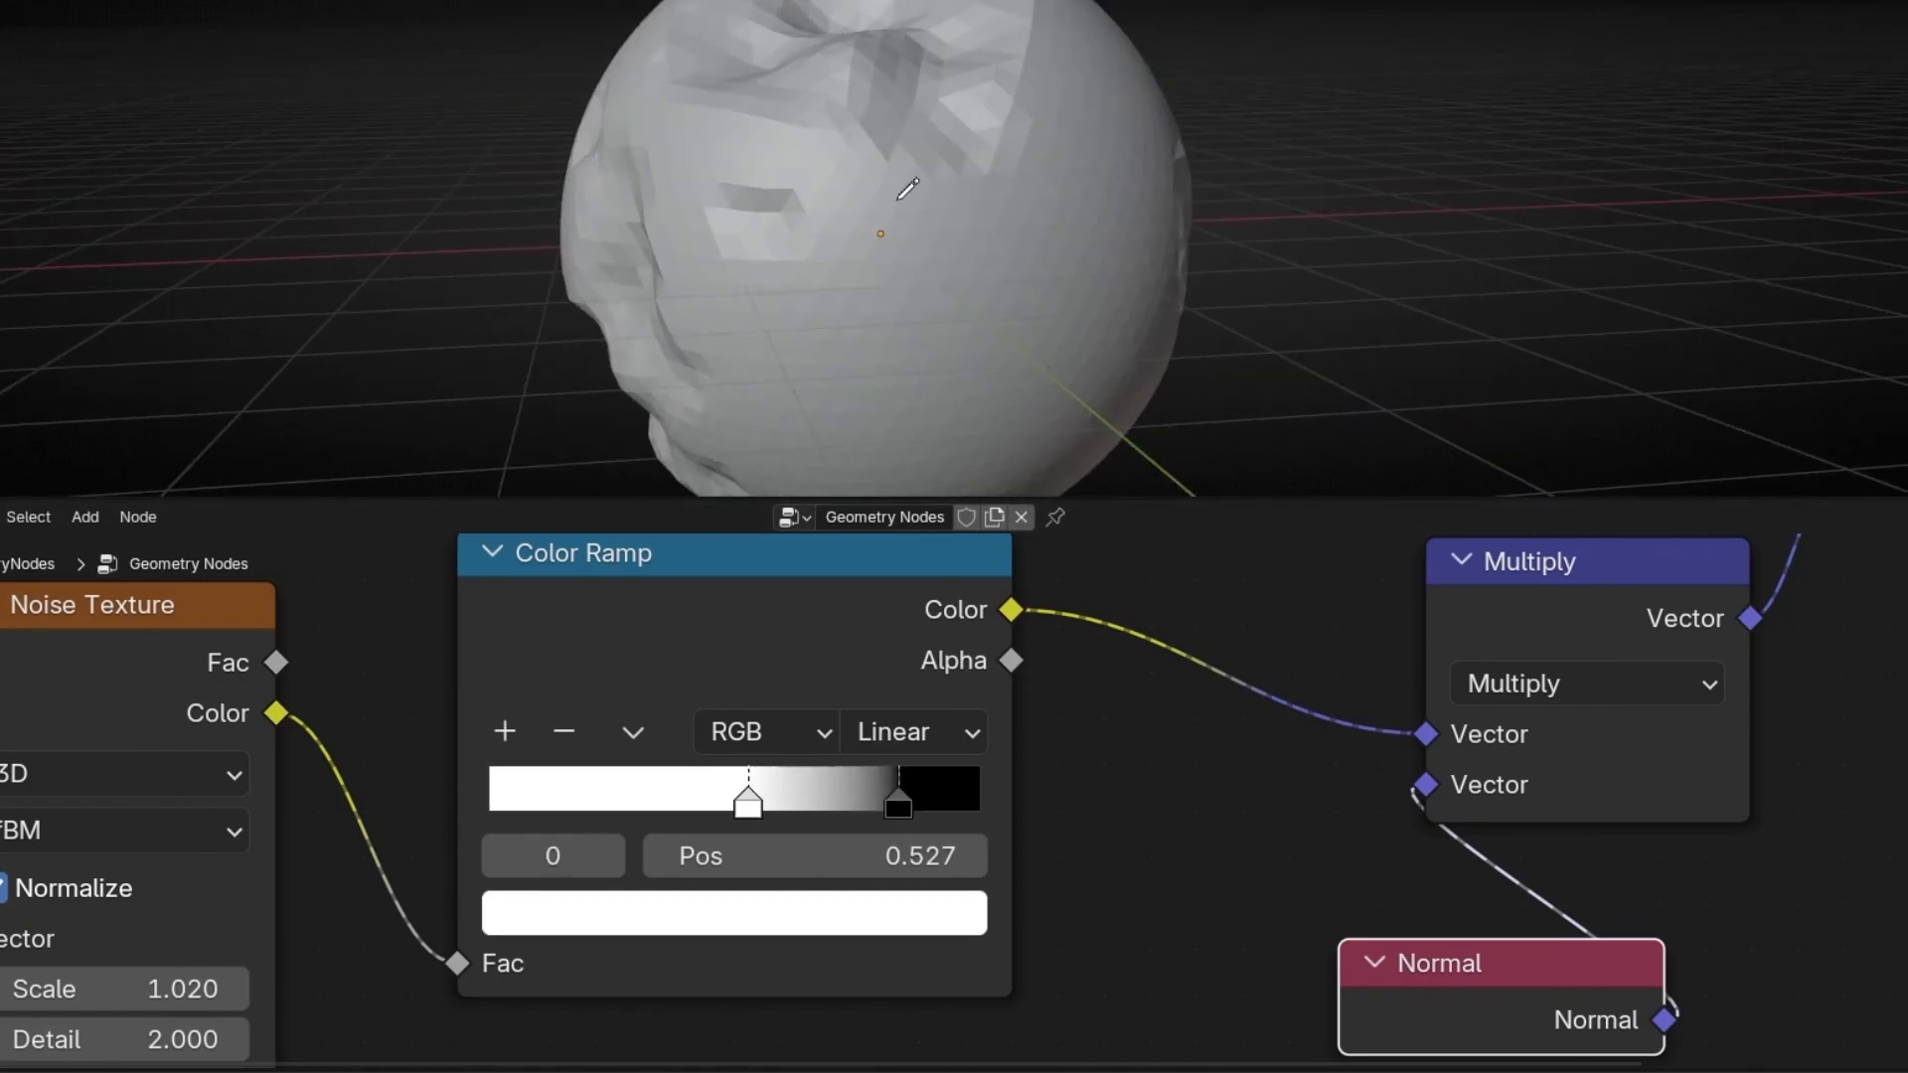
pyautogui.moveTo(907, 183); pyautogui.dragTo(1064, 188, button='middle')
# - Set the Noise Texture's scale to 1.710 and its detail to 0
pyautogui.scroll(4, 219, 885)
pyautogui.moveTo(219, 884); pyautogui.dragTo(556, 696, button='middle')
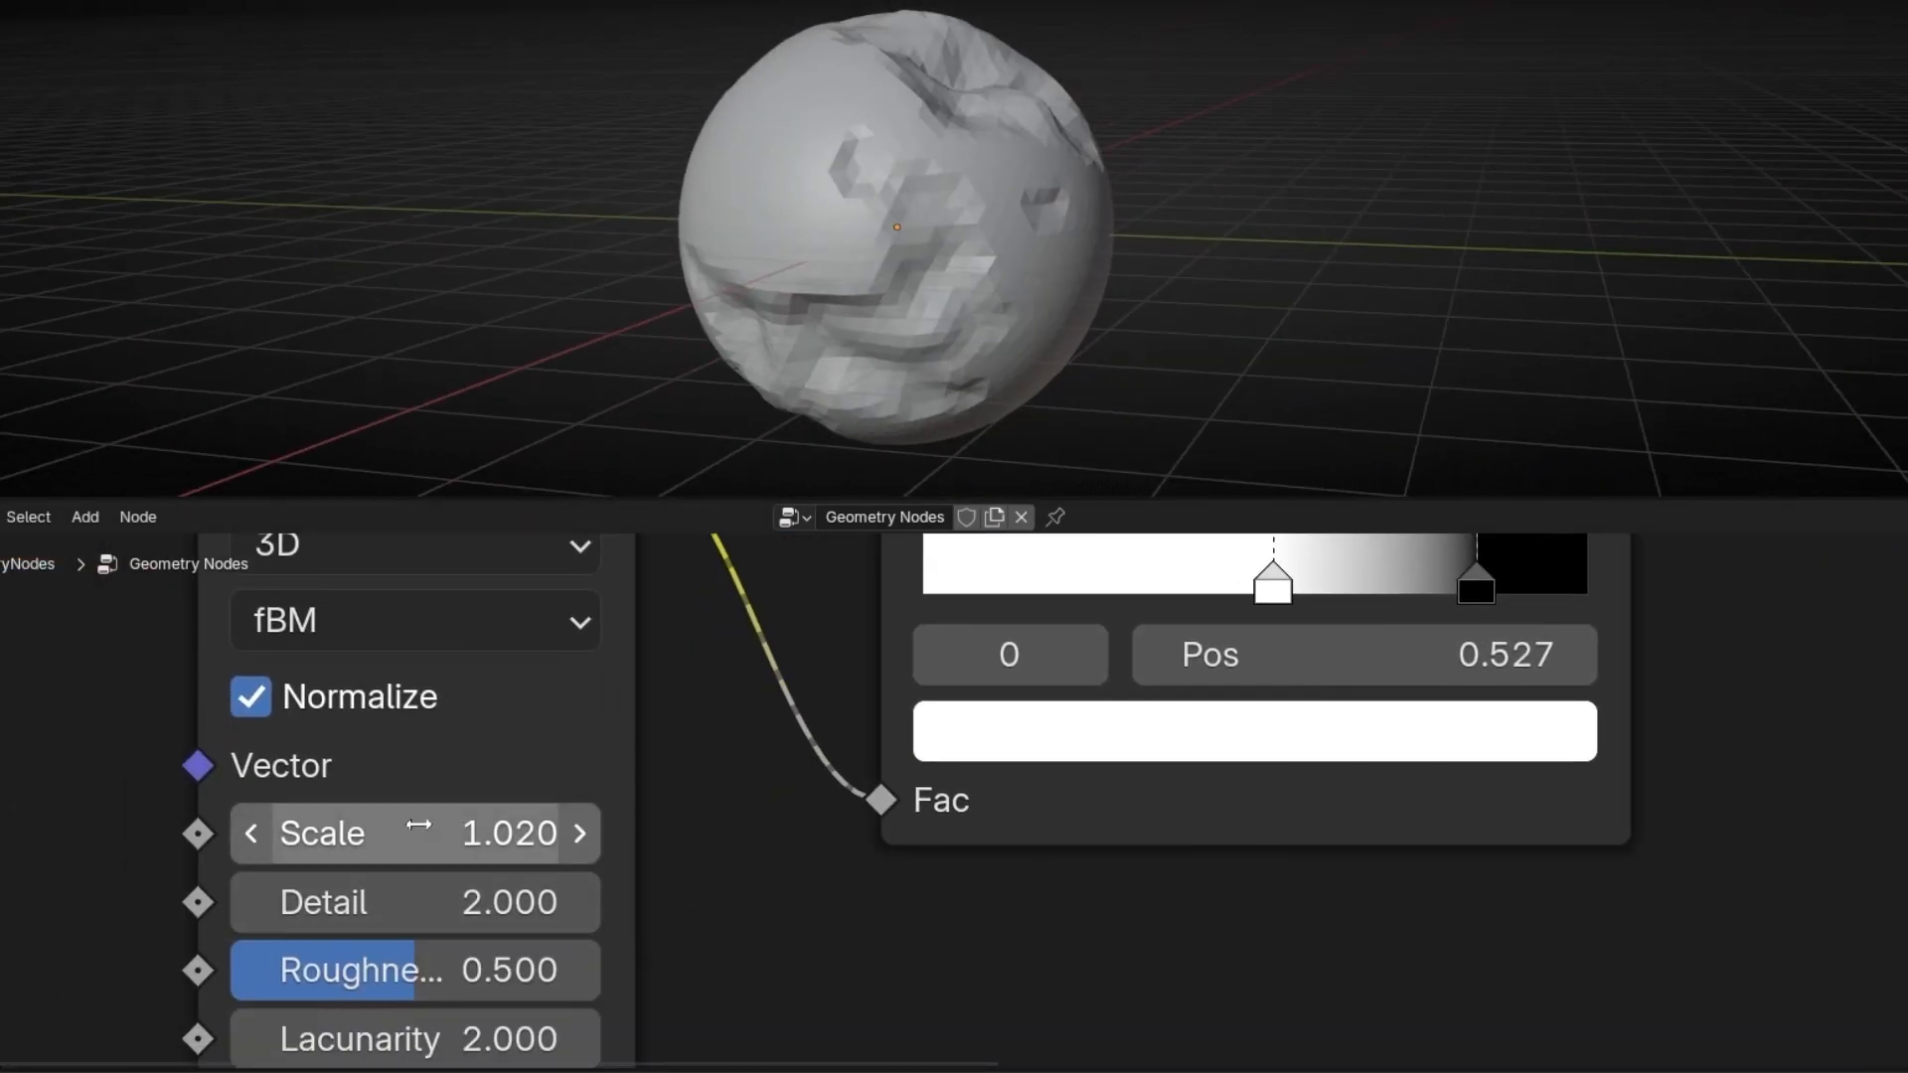
pyautogui.moveTo(473, 827); pyautogui.dragTo(597, 827)
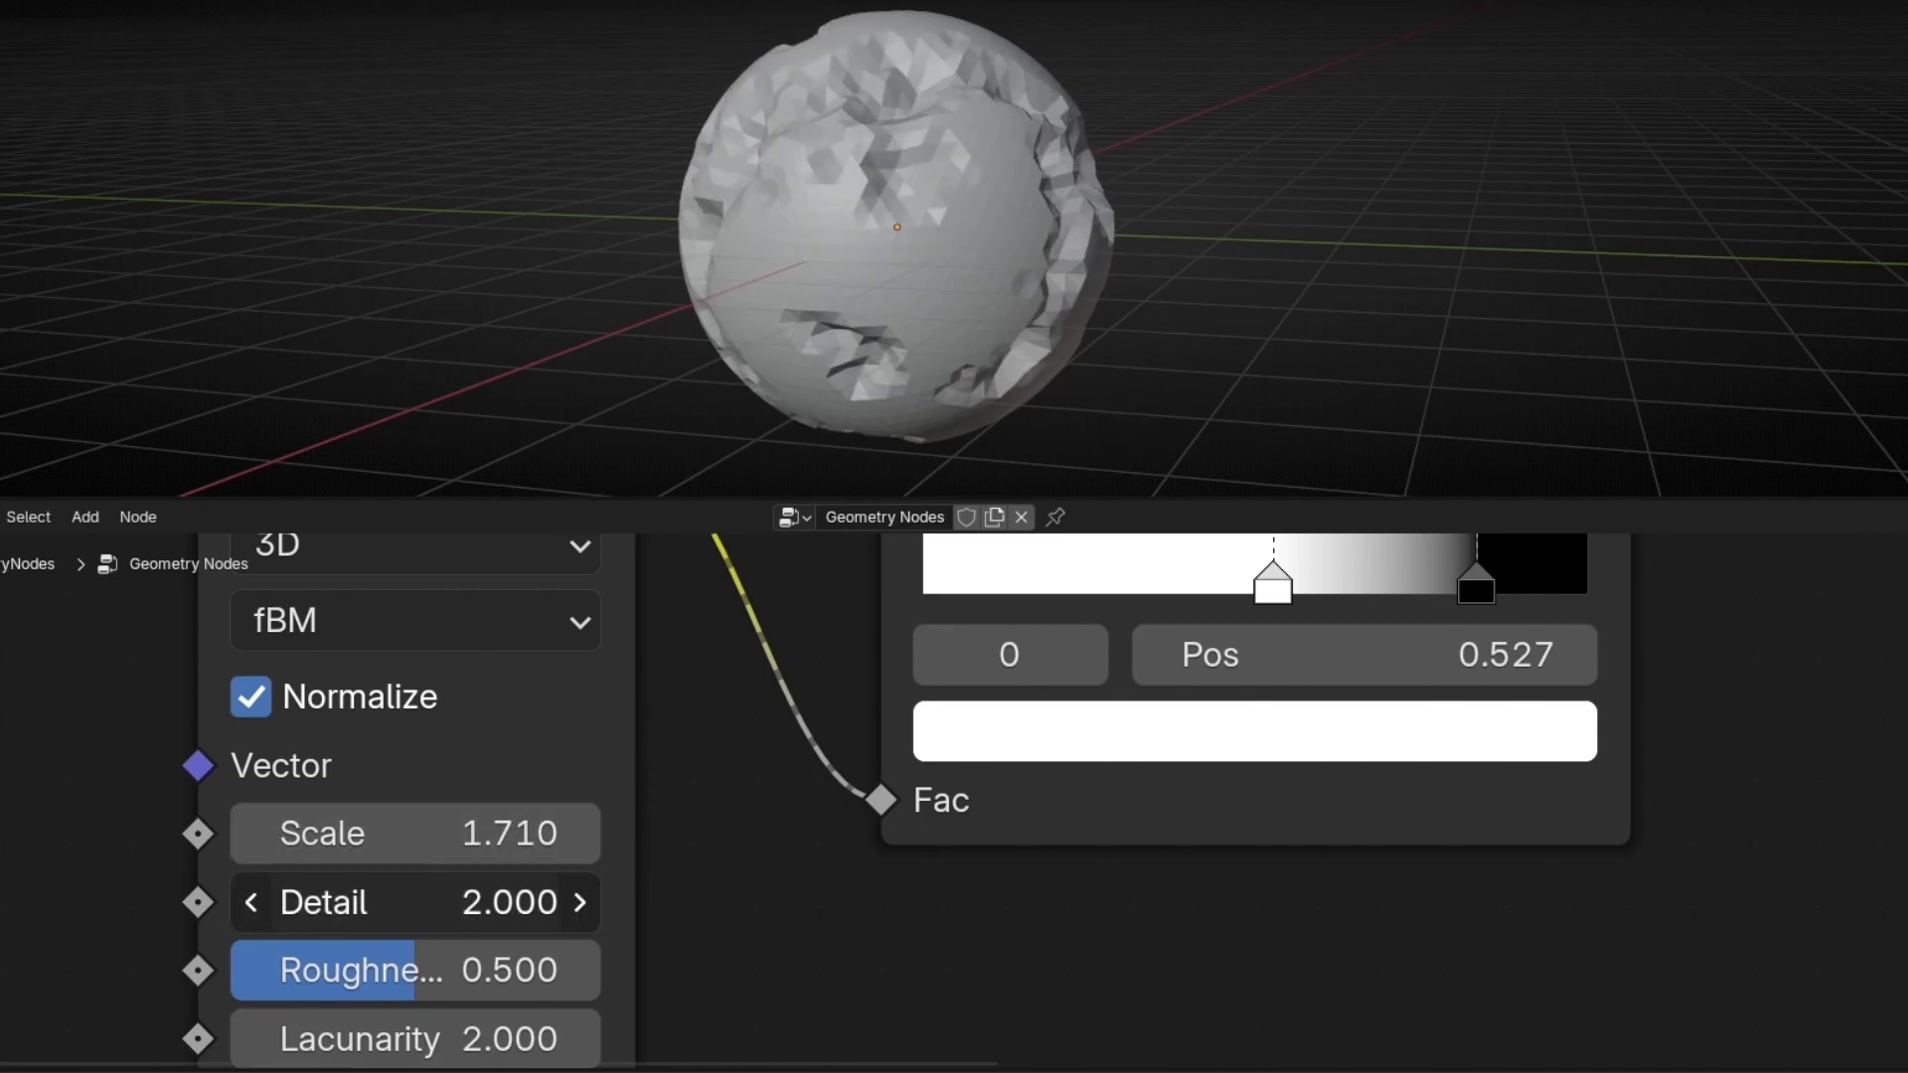
pyautogui.moveTo(478, 901); pyautogui.dragTo(417, 900)
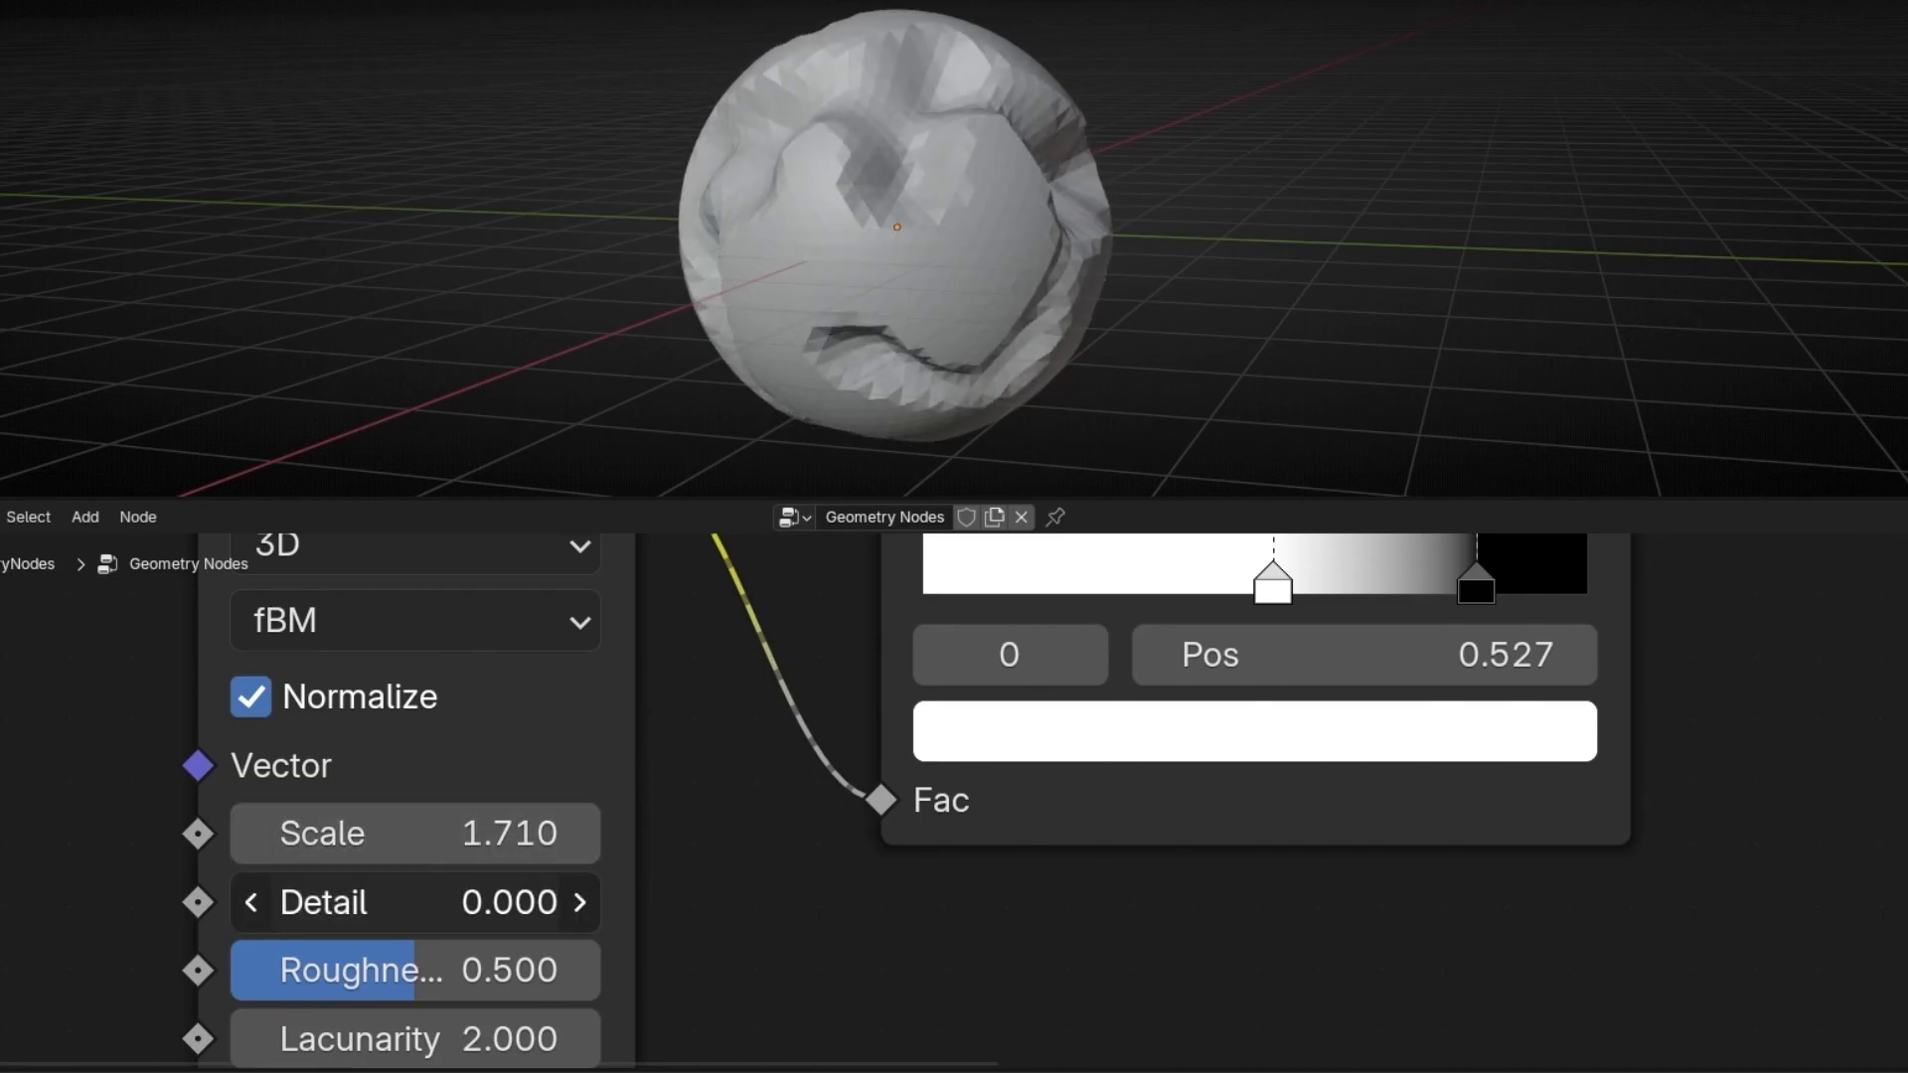
pyautogui.moveTo(886, 326); pyautogui.dragTo(1095, 328, button='middle')
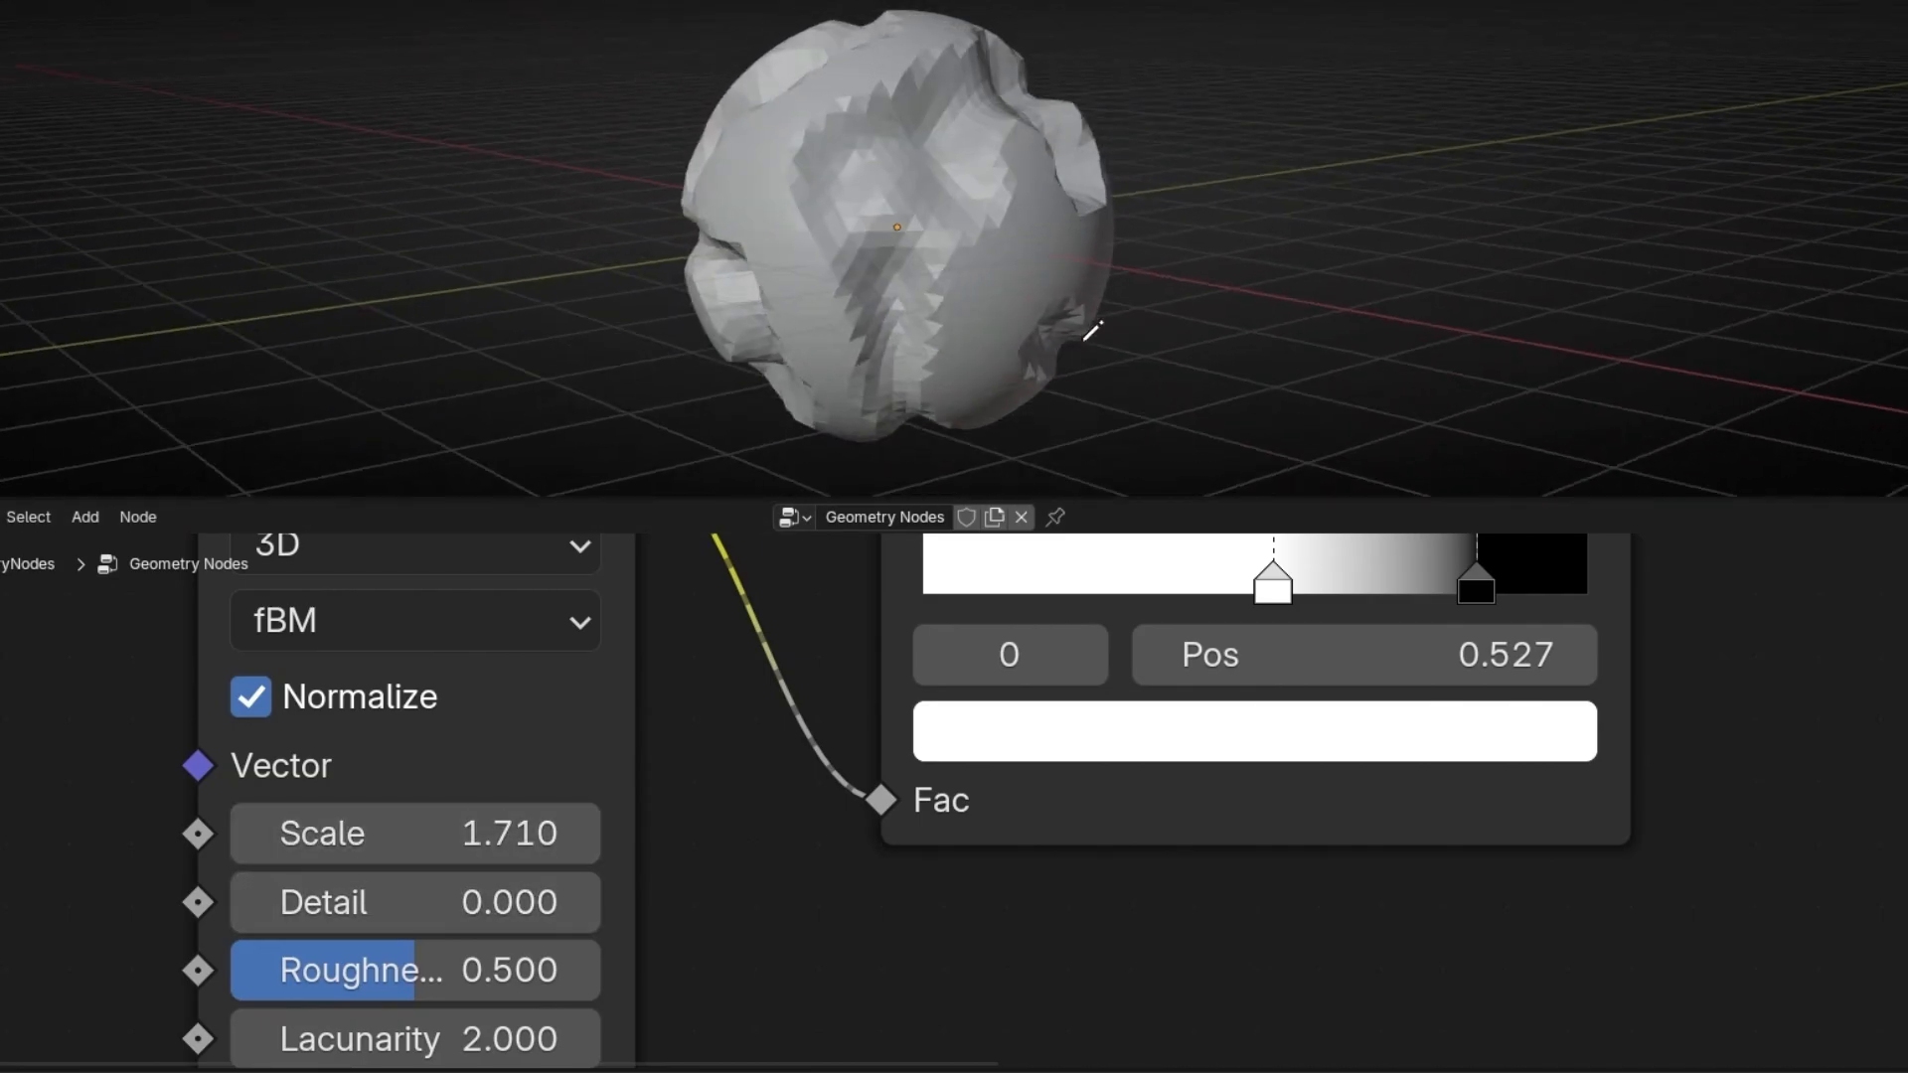
# - Make room before Group Output and insert a Set Shade Smooth node after Set Position
pyautogui.scroll(-5, 1278, 767)
pyautogui.moveTo(1356, 712); pyautogui.dragTo(676, 842, button='middle')
pyautogui.moveTo(1223, 716); pyautogui.dragTo(979, 813, button='middle')
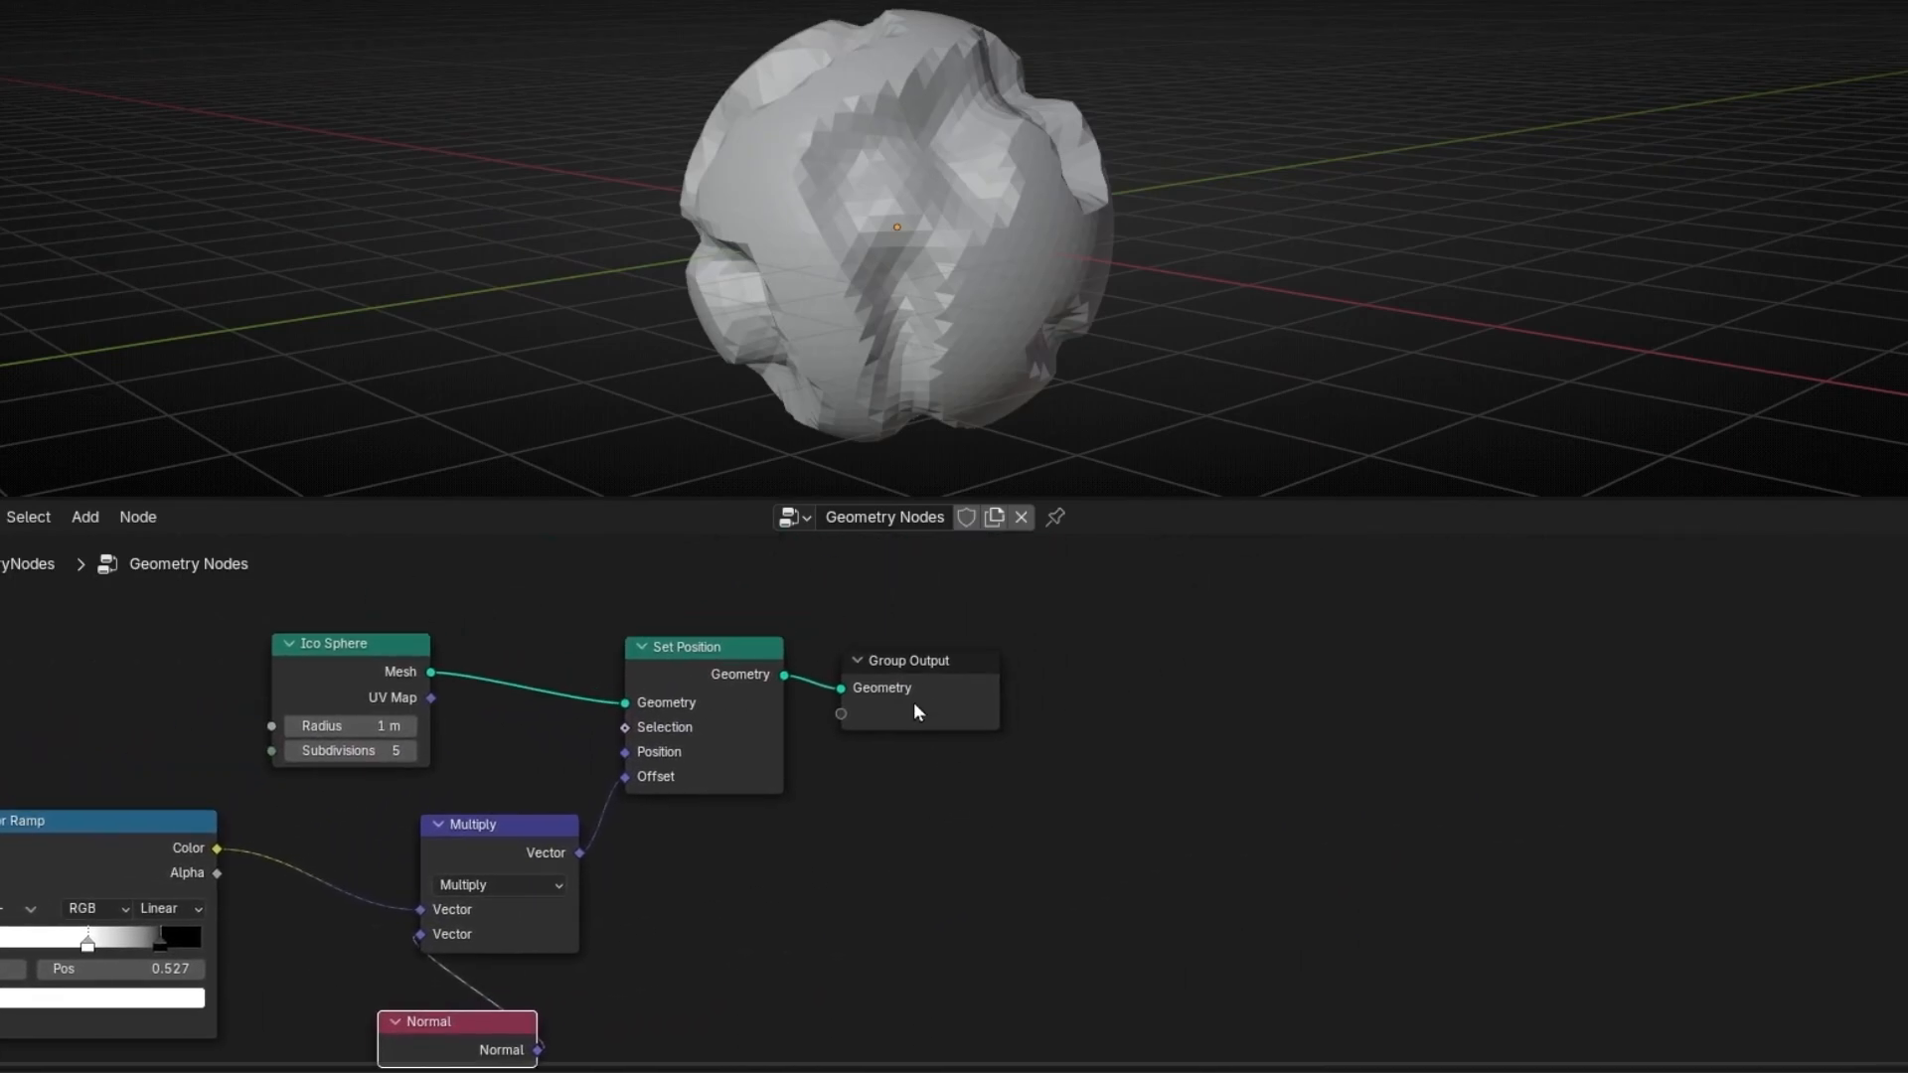
pyautogui.moveTo(919, 710); pyautogui.dragTo(1246, 694)
pyautogui.hotkey('shift', 'a')
pyautogui.write('set')
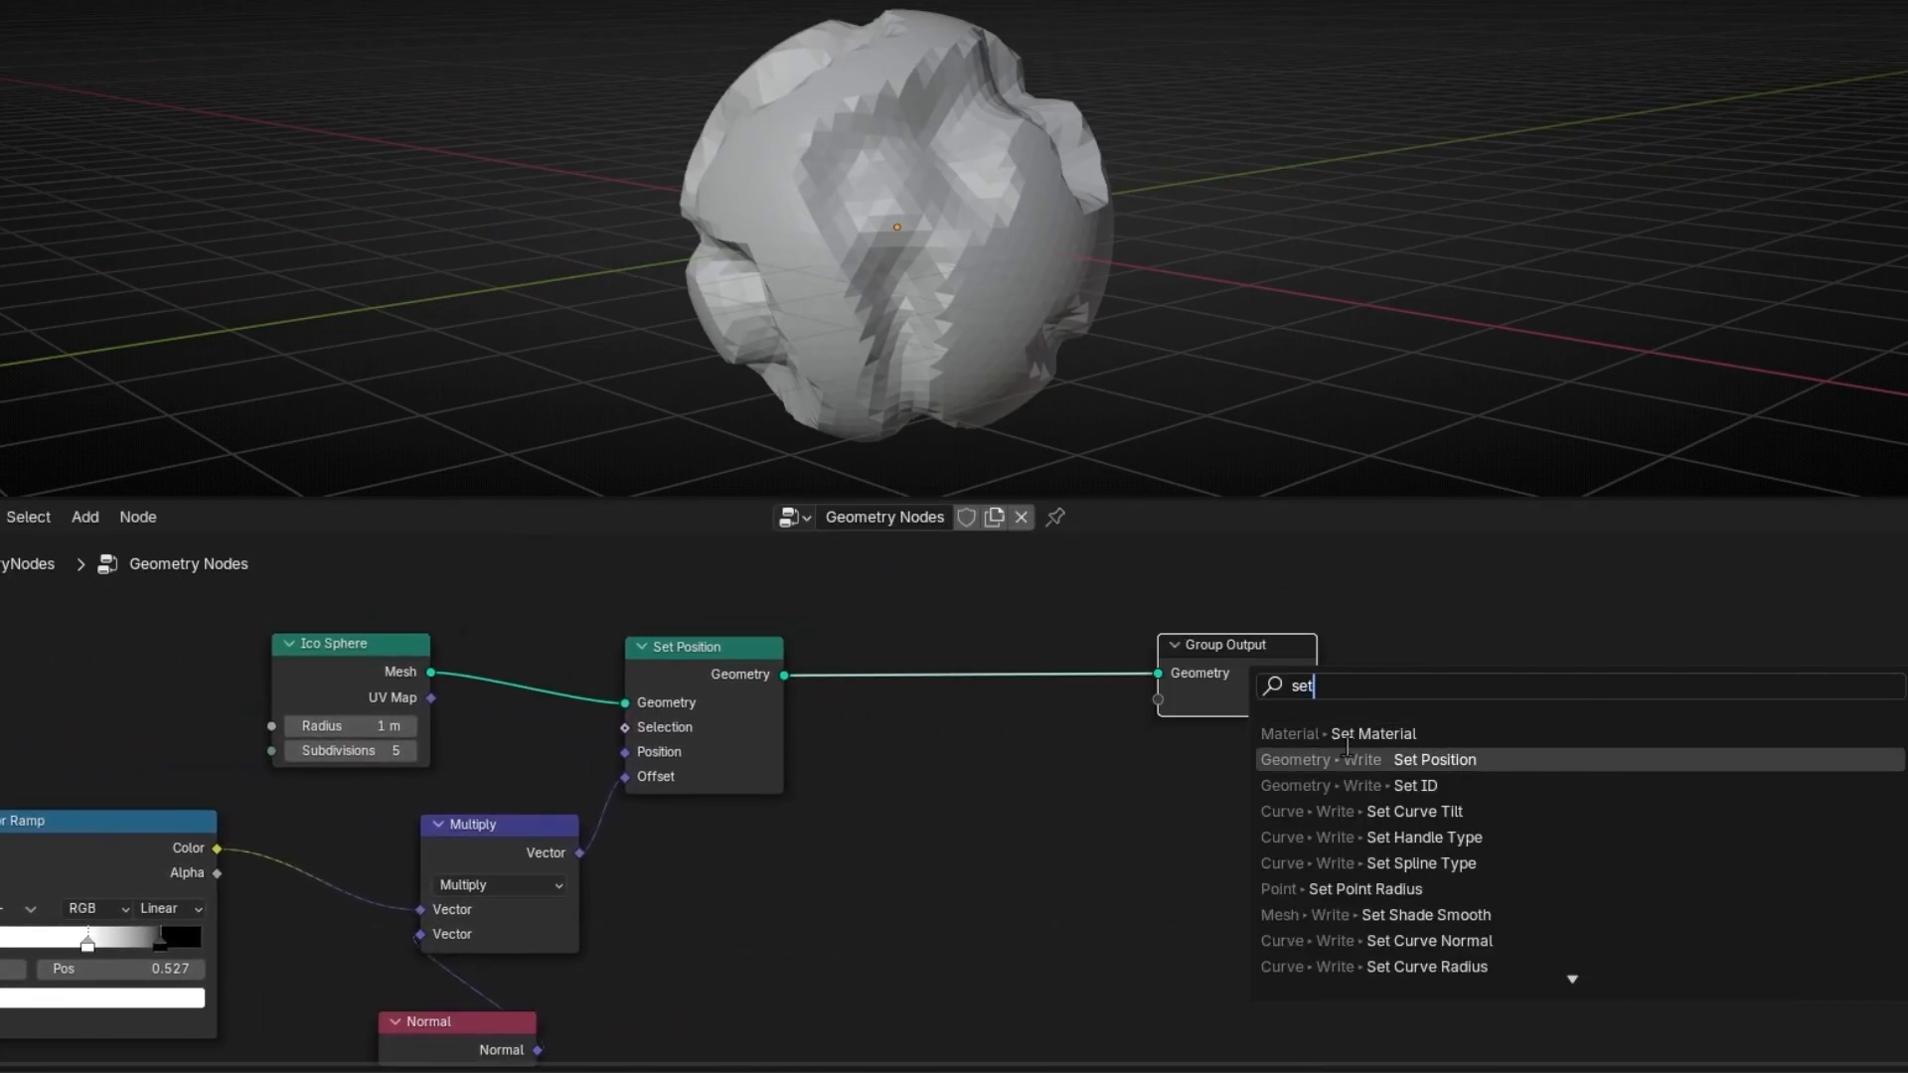
pyautogui.write(' sha')
pyautogui.press('Return')
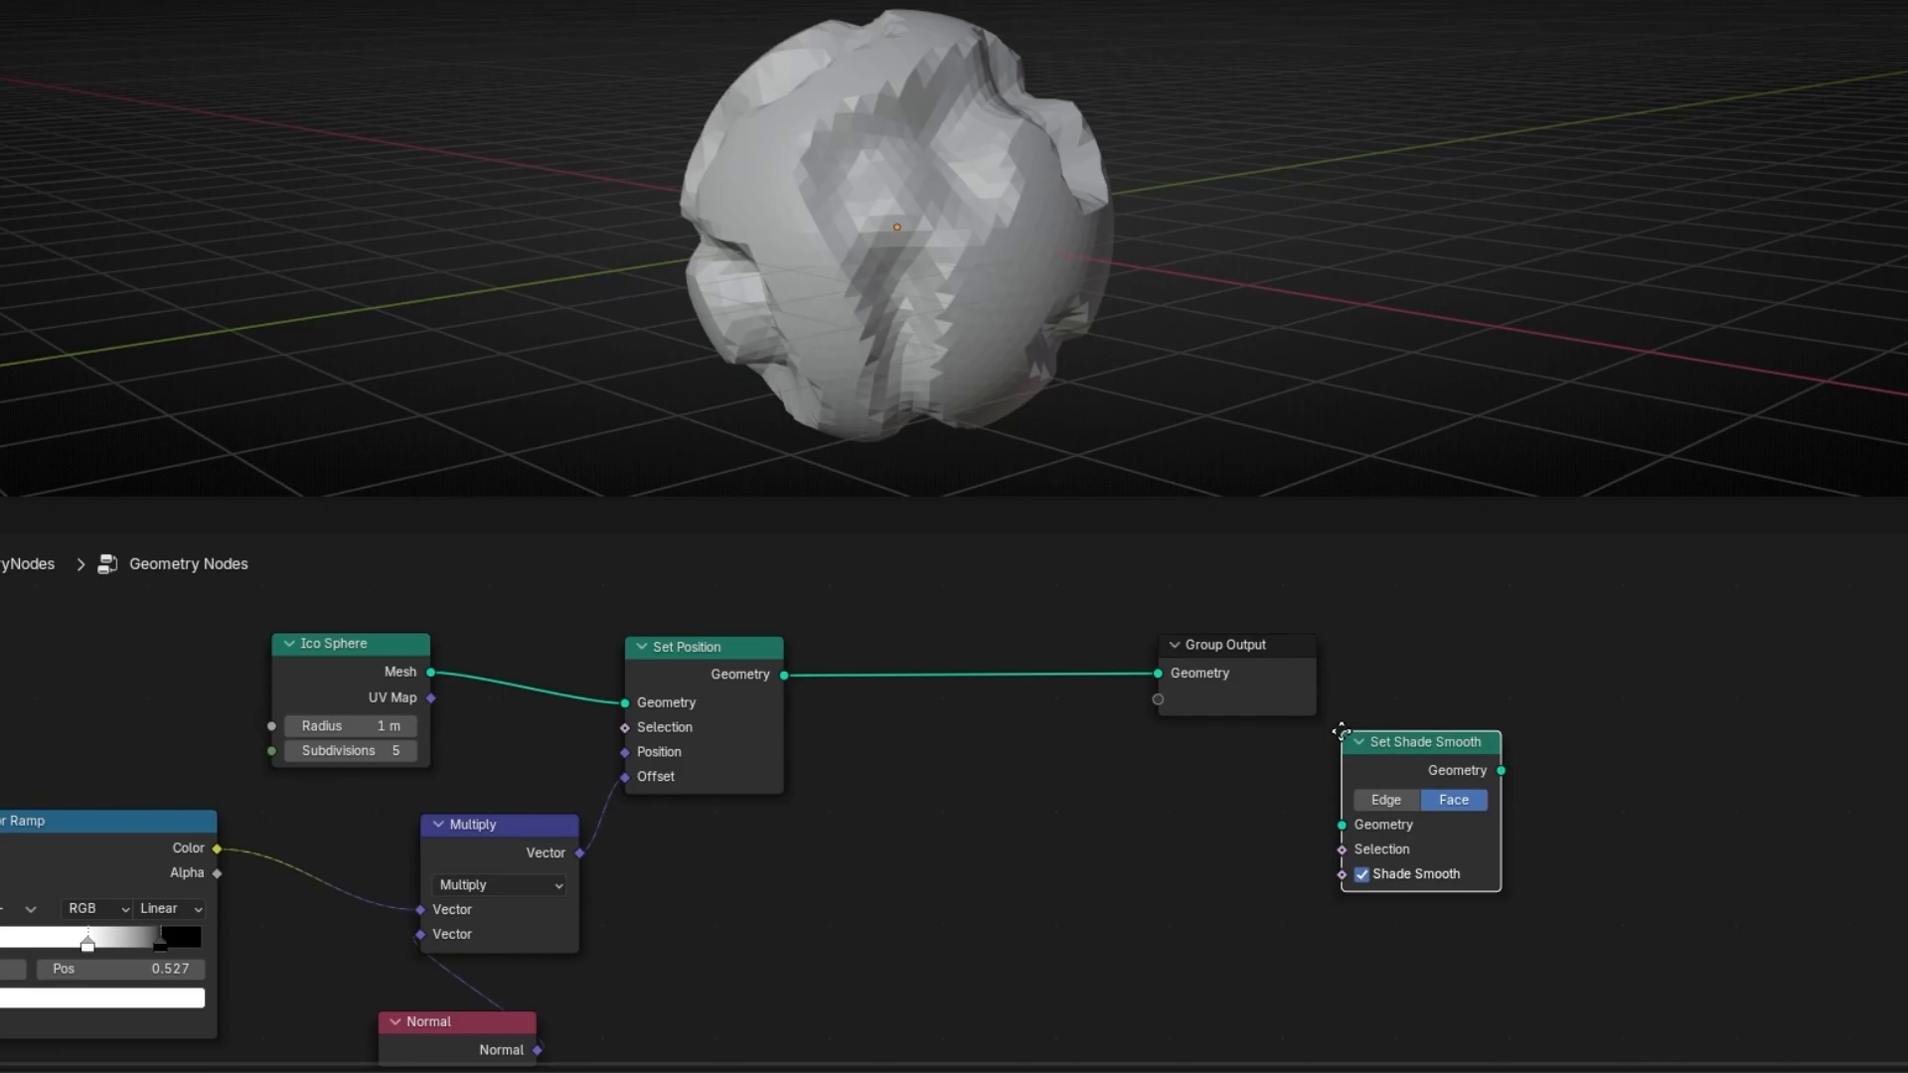
pyautogui.click(951, 651)
pyautogui.moveTo(952, 341)
pyautogui.mouseDown(button='middle')
pyautogui.moveTo(1362, 319)
pyautogui.moveTo(1112, 314)
pyautogui.mouseUp(button='middle')
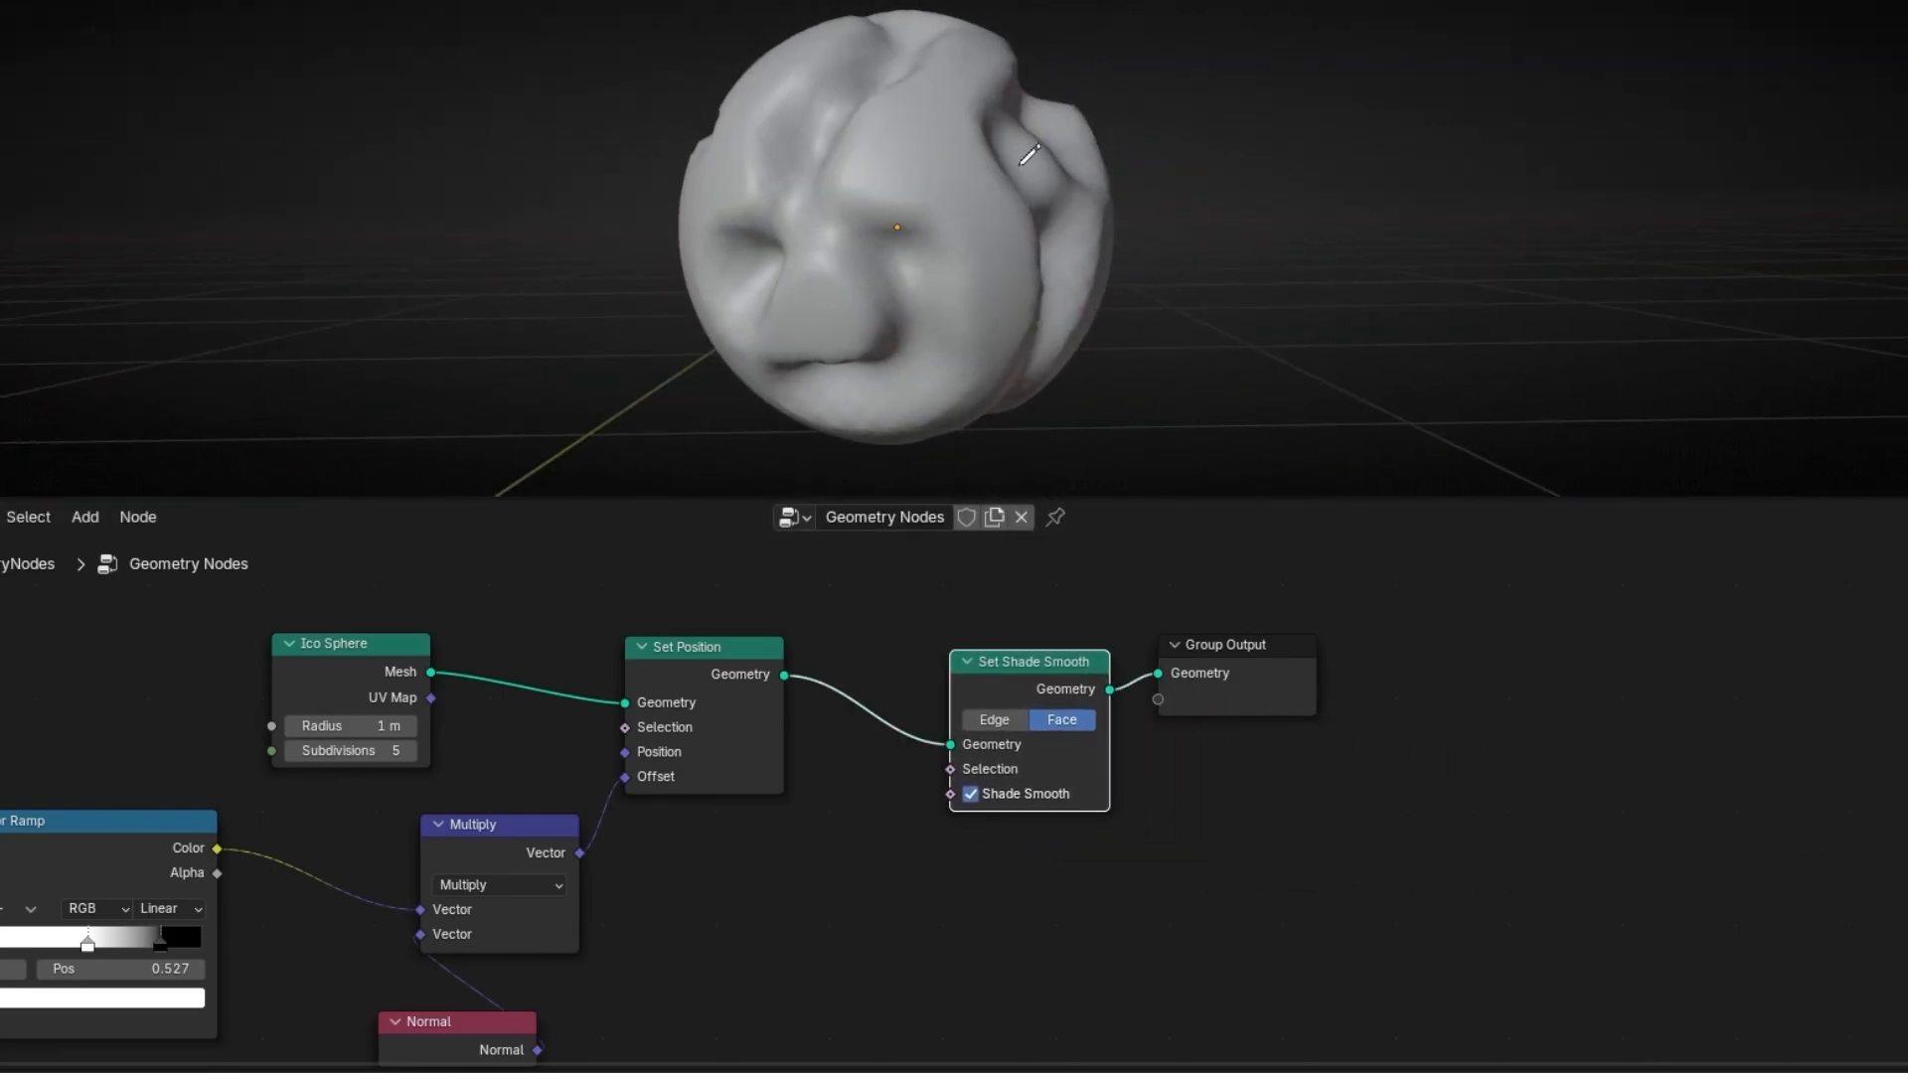
# - Switch the Noise Texture to 4D and set its W value to 2.200
pyautogui.moveTo(458, 833); pyautogui.dragTo(1516, 678, button='middle')
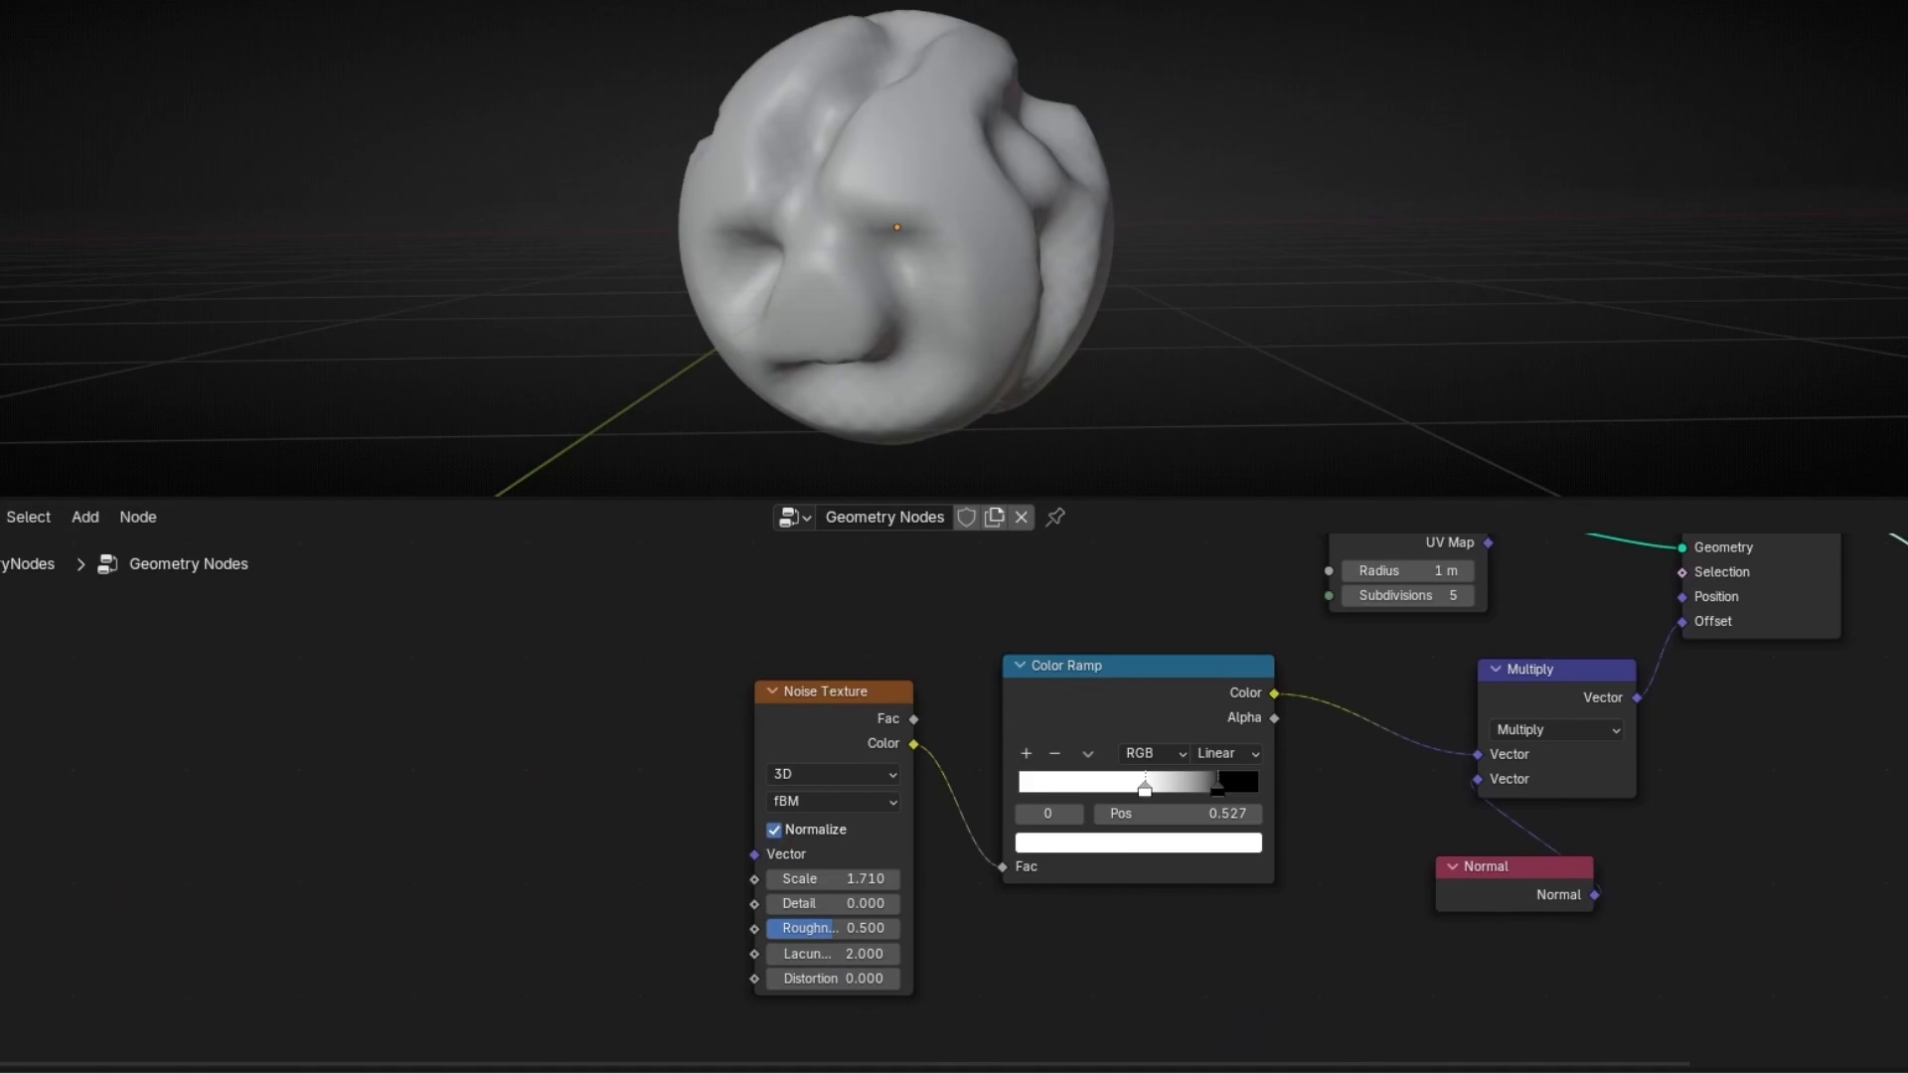
pyautogui.scroll(5, 771, 785)
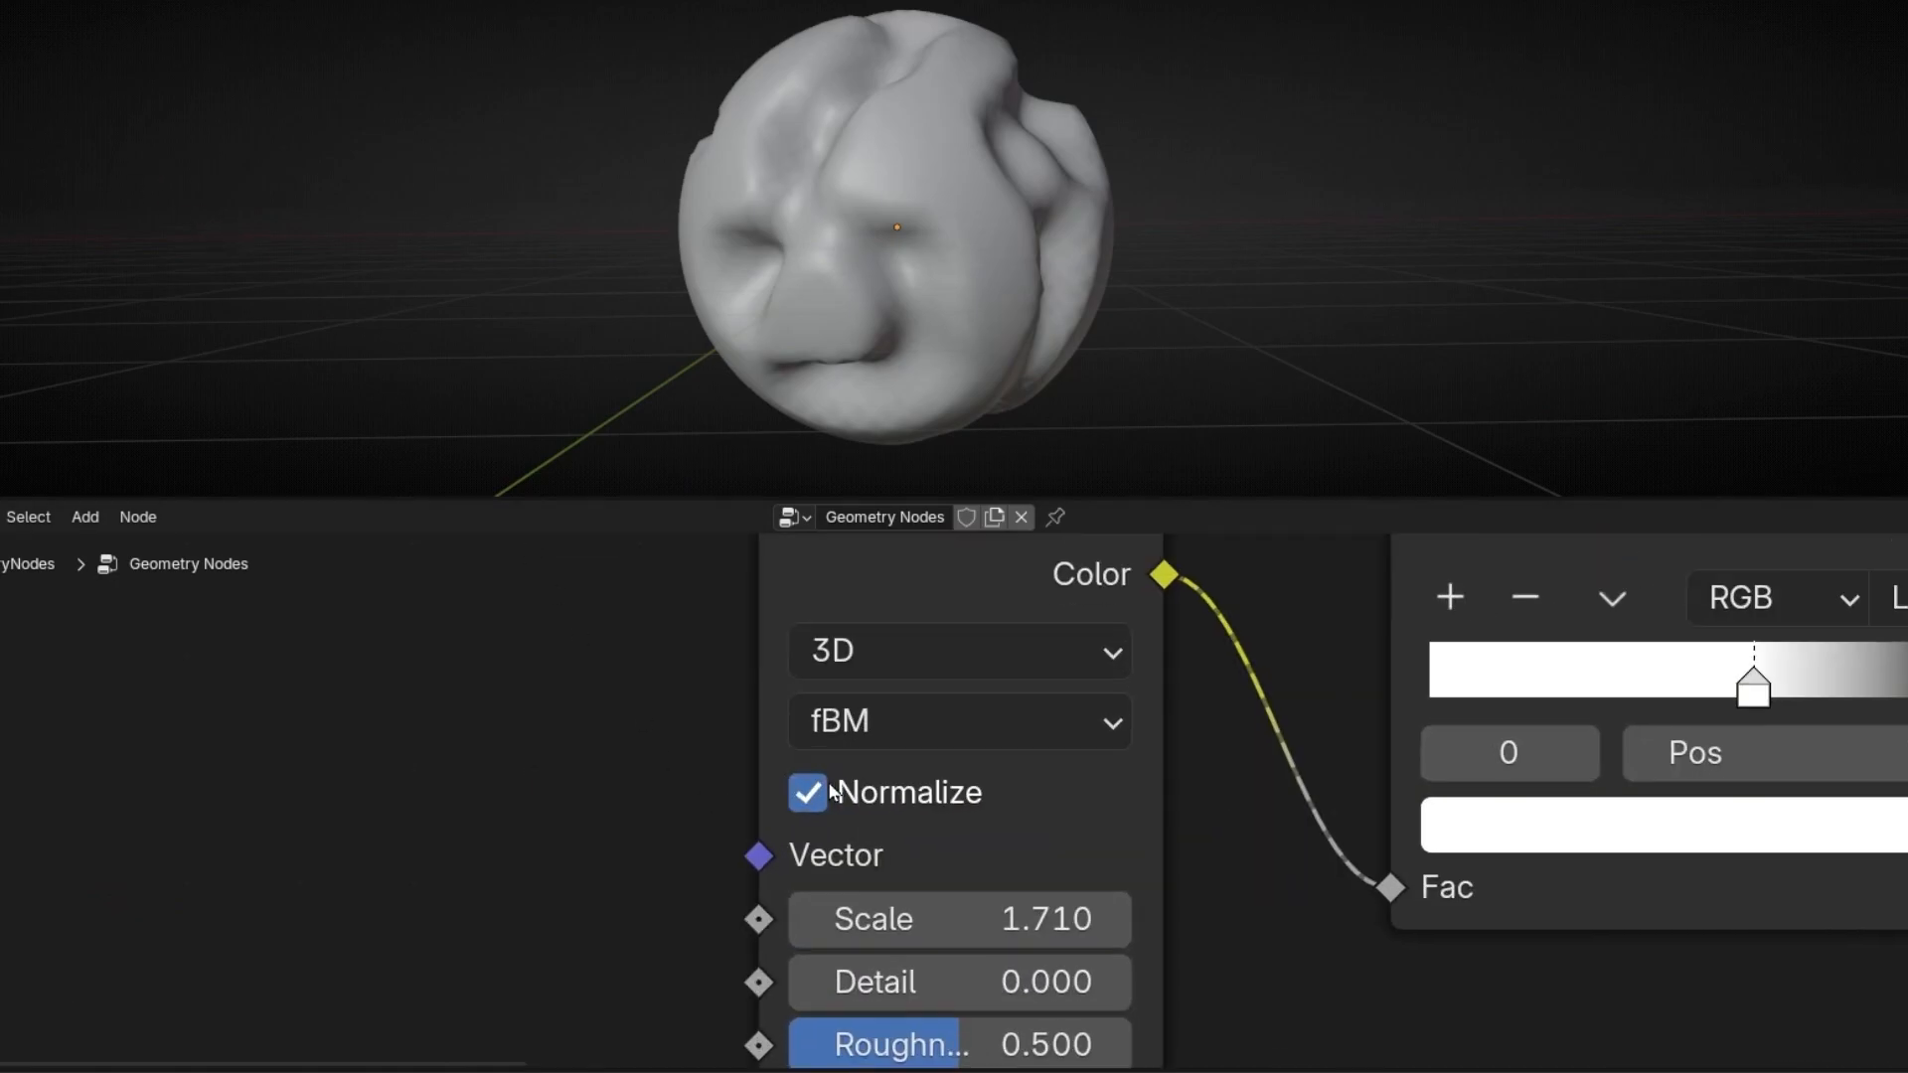
pyautogui.click(956, 673)
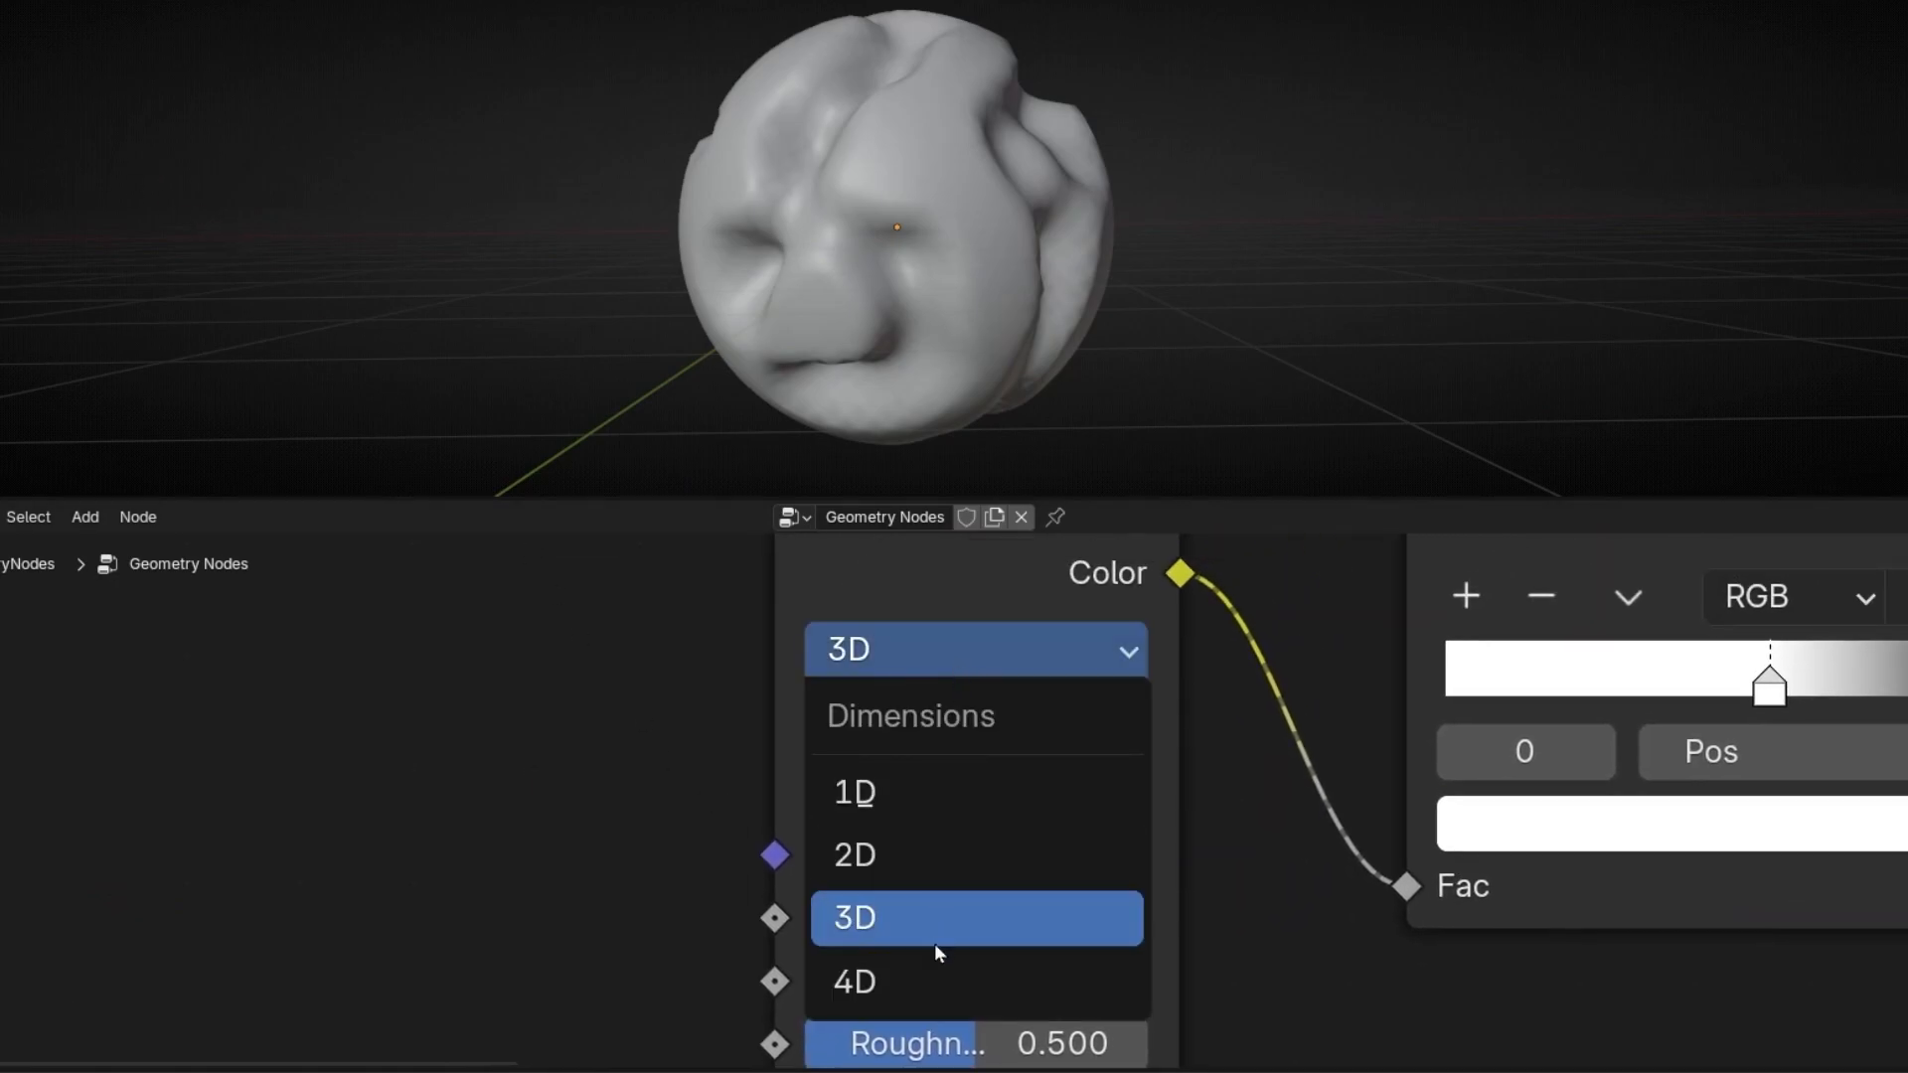
pyautogui.click(940, 982)
pyautogui.moveTo(956, 904); pyautogui.dragTo(1175, 904)
# - Connect a new Scene Time node's Seconds output to the Noise Texture's W input and play the animation
pyautogui.moveTo(702, 918); pyautogui.dragTo(897, 855, button='middle')
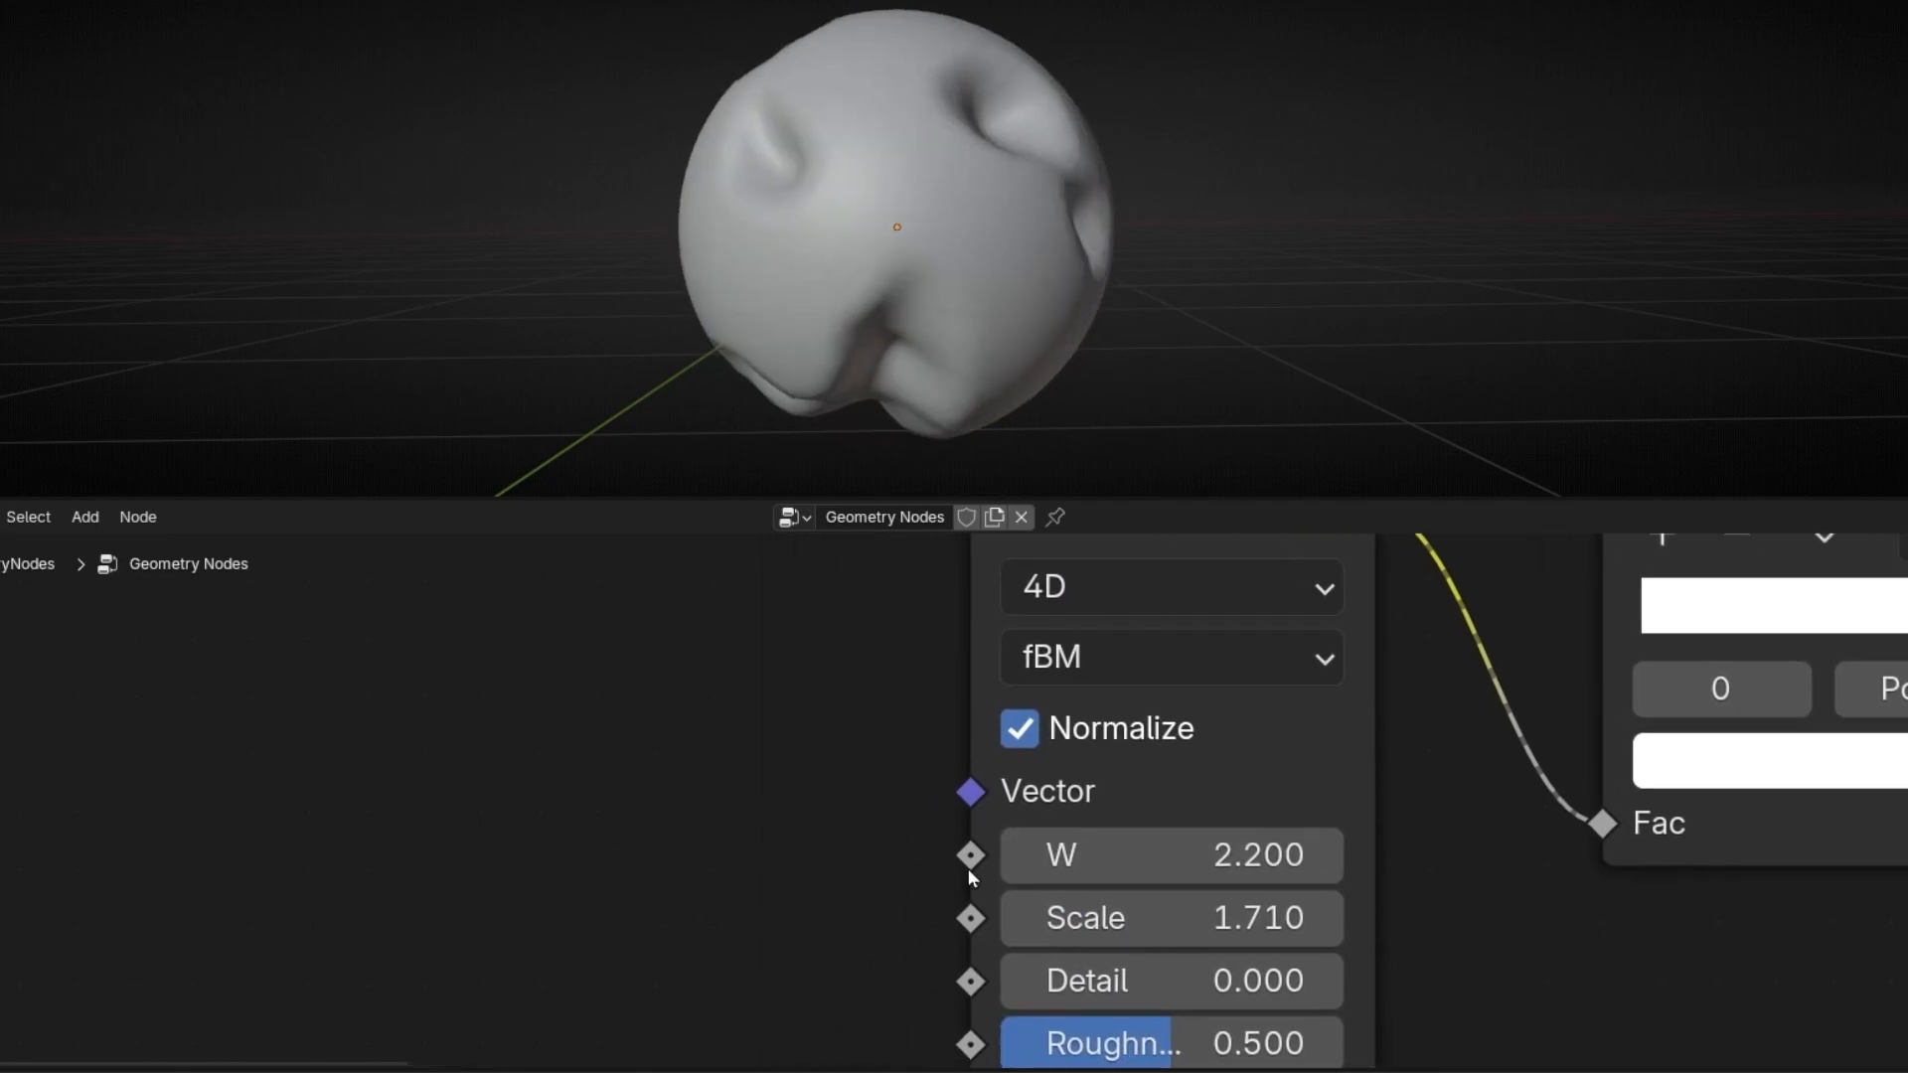
pyautogui.moveTo(971, 855); pyautogui.dragTo(298, 835)
pyautogui.write('scene')
pyautogui.press('Return')
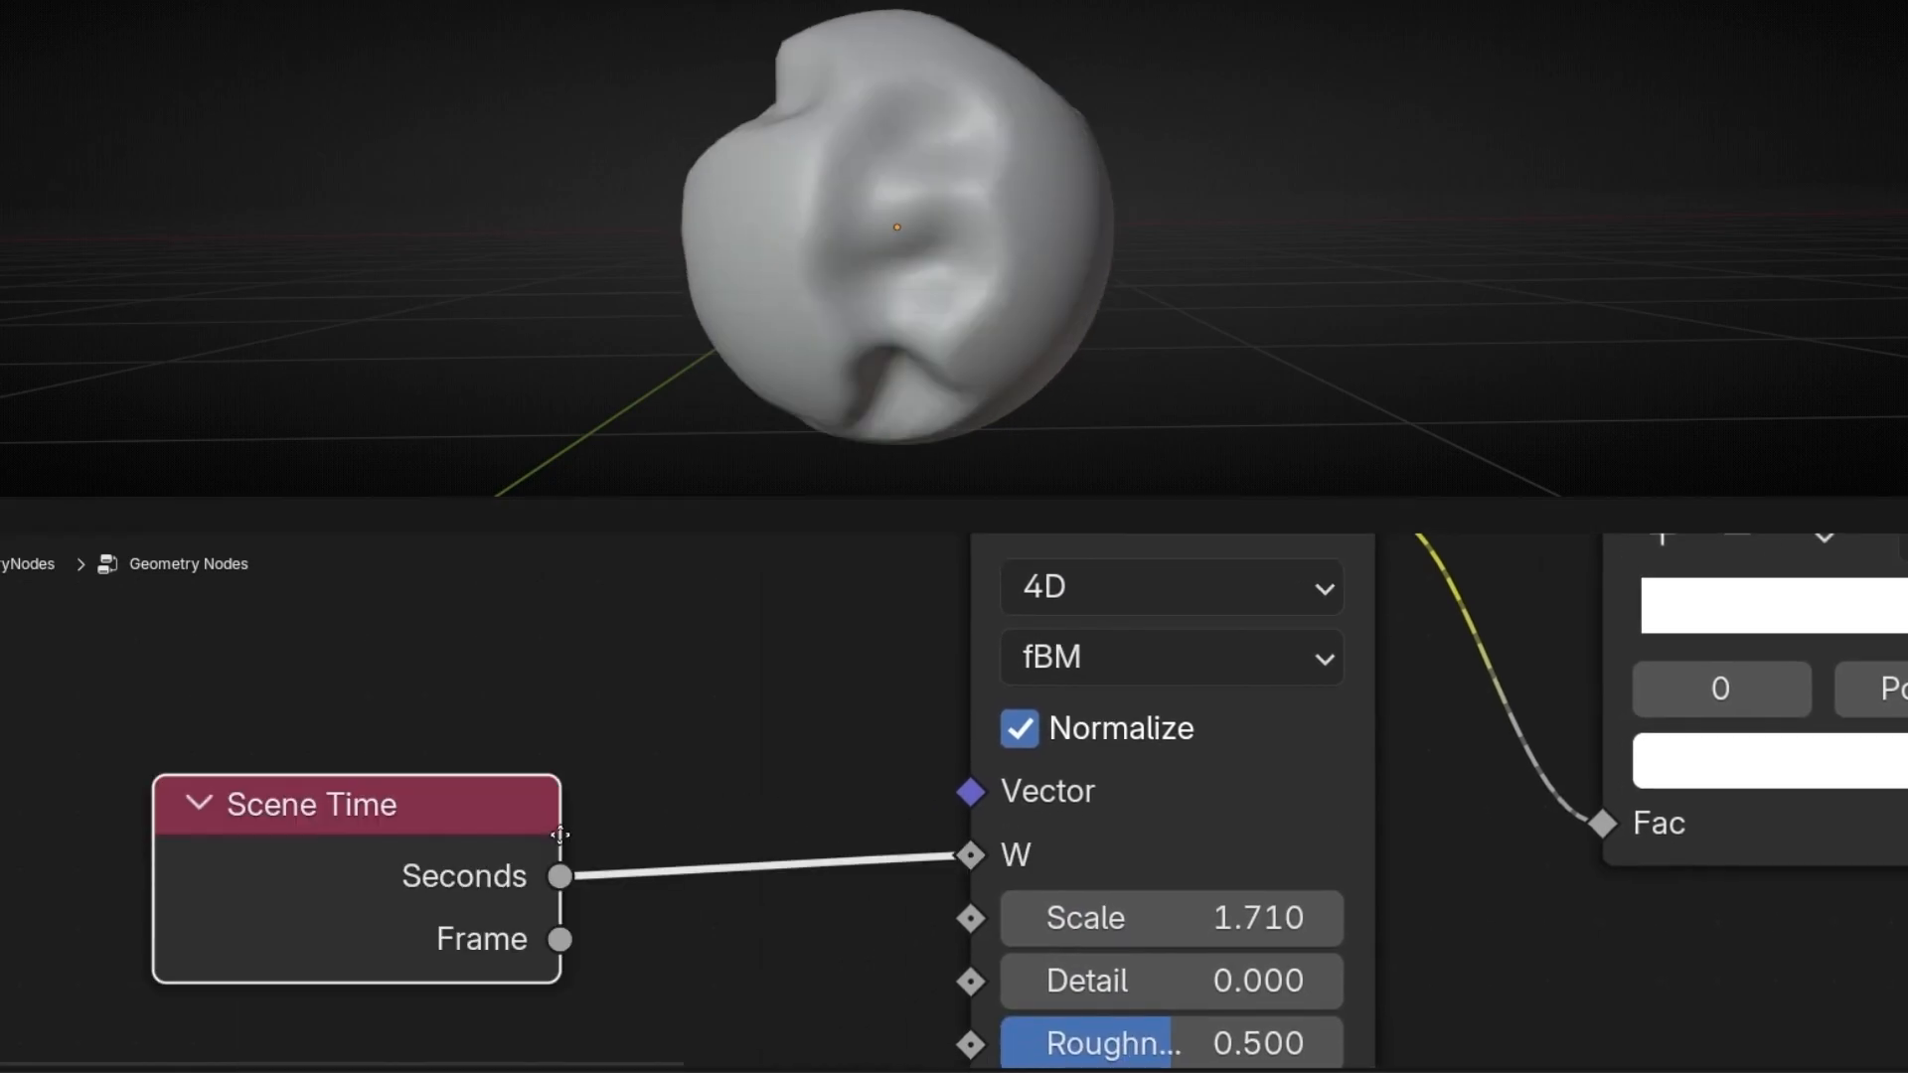
pyautogui.click(560, 834)
pyautogui.scroll(-5, 878, 707)
pyautogui.press('space')
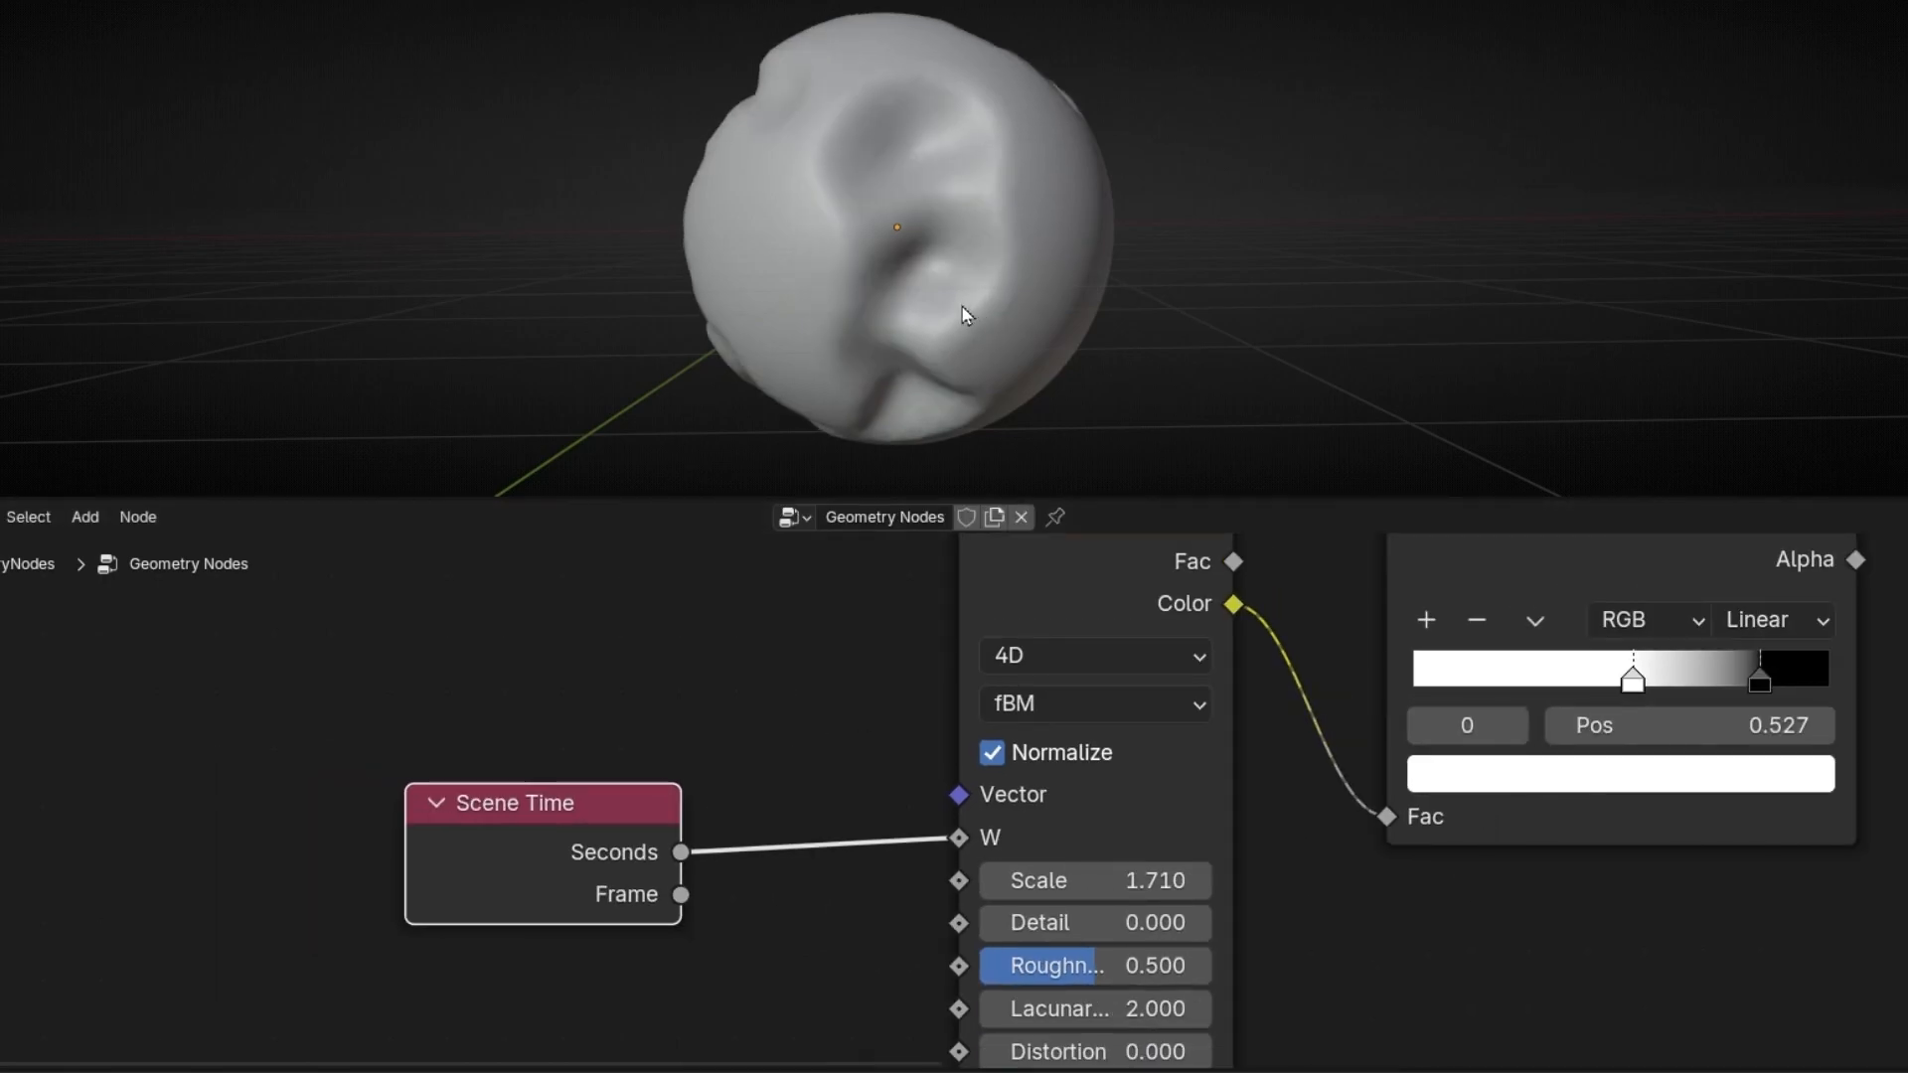
pyautogui.moveTo(962, 309)
pyautogui.mouseDown(button='middle')
pyautogui.moveTo(1512, 311)
pyautogui.moveTo(941, 313)
pyautogui.mouseUp(button='middle')
# - Group the Scene Time, Noise Texture, Color Ramp, Multiply and Normal nodes in a frame labelled Displacement
pyautogui.scroll(-10, 922, 733)
pyautogui.moveTo(922, 734); pyautogui.dragTo(556, 735, button='middle')
pyautogui.scroll(1, 576, 735)
pyautogui.moveTo(222, 641); pyautogui.dragTo(1222, 1000)
pyautogui.hotkey('ctrl', 'j')
pyautogui.write('D')
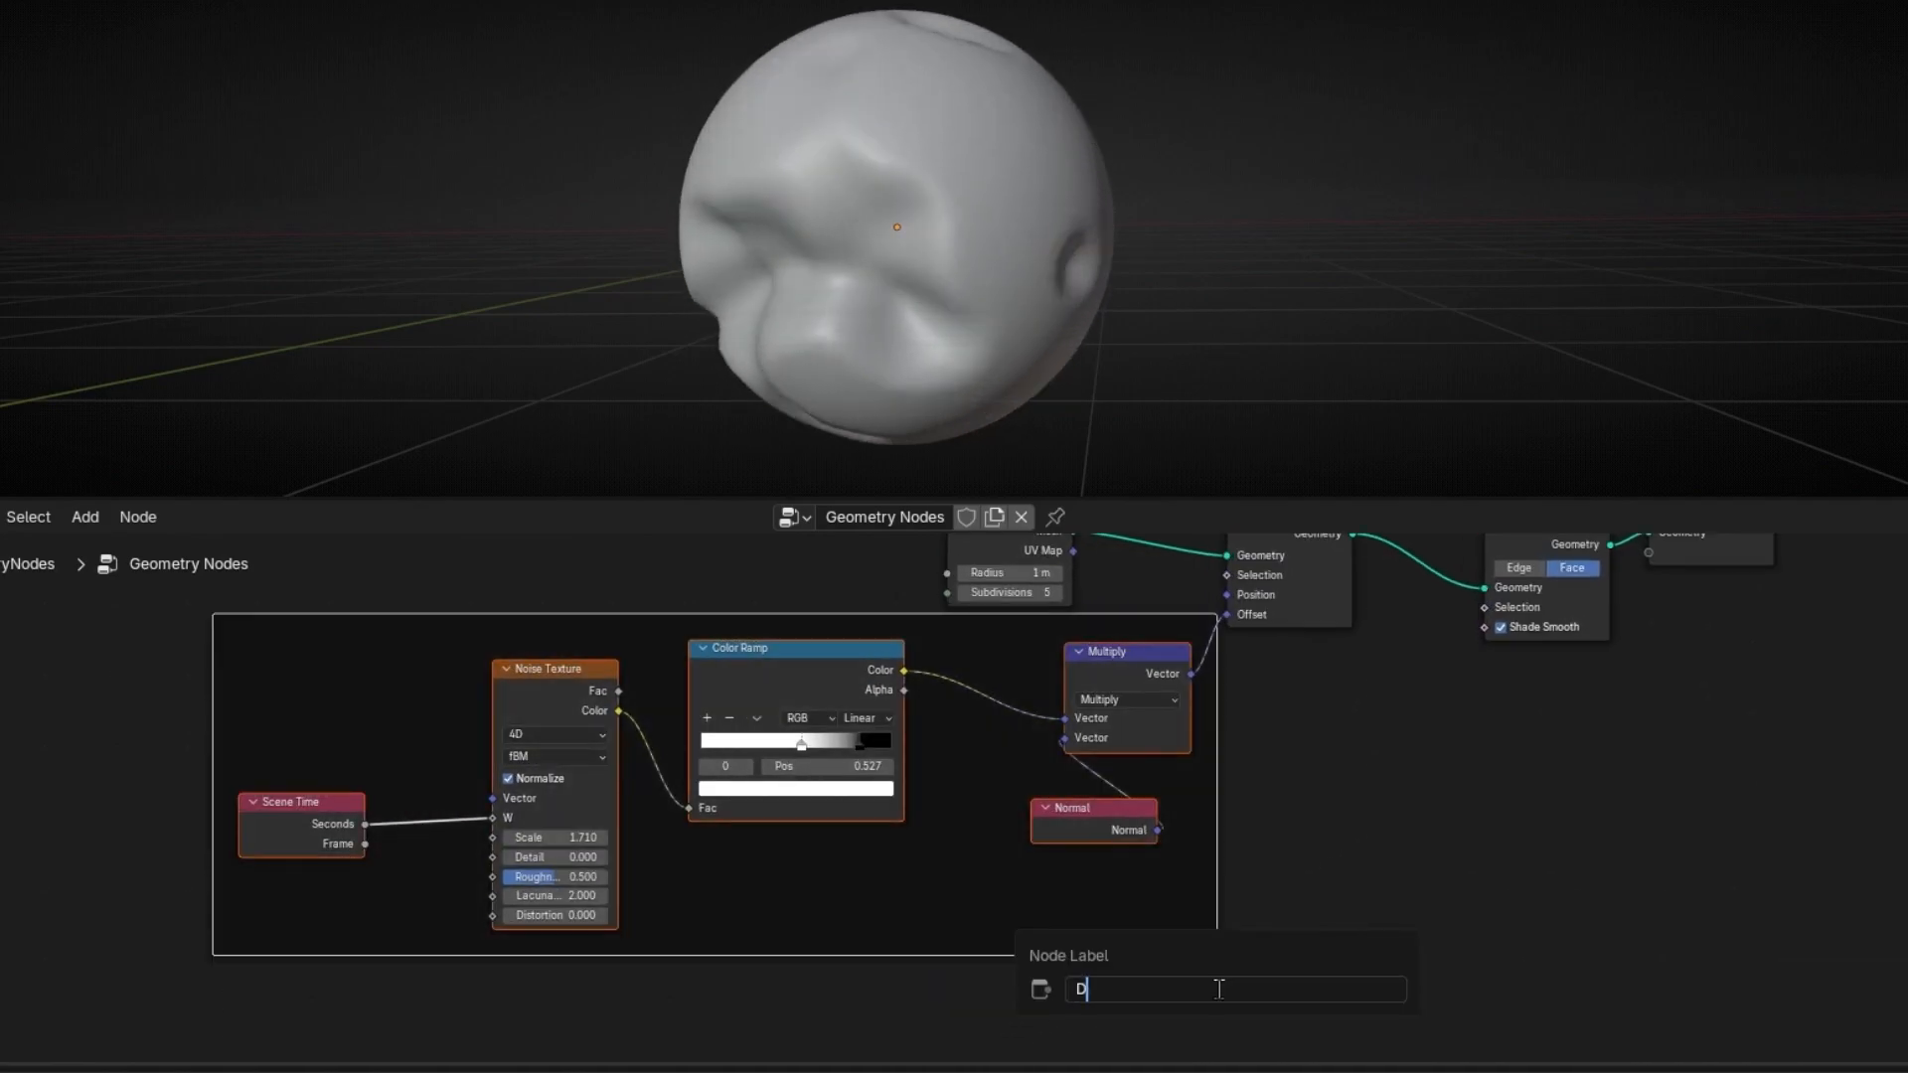
pyautogui.write('isplacement')
pyautogui.press('Return')
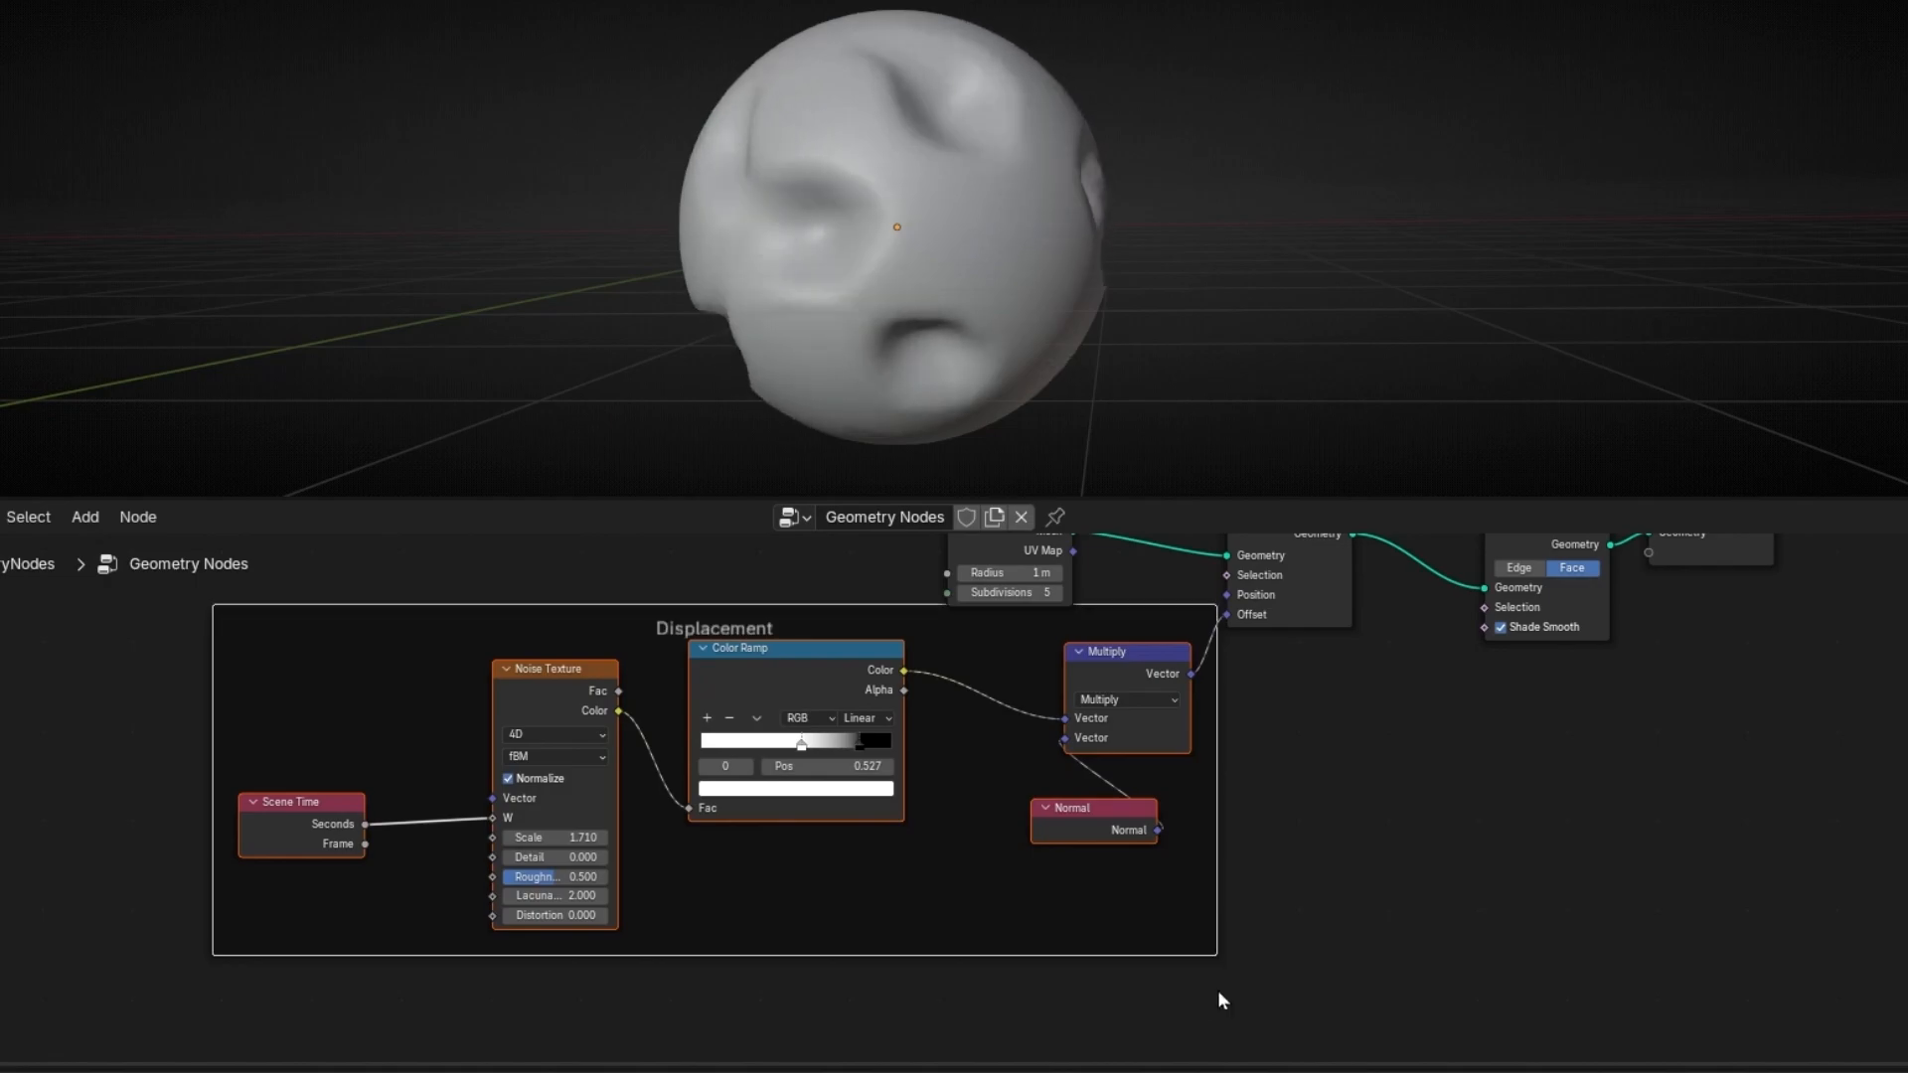
# - Arrange the Multiply, Normal, Noise Texture and Scene Time nodes more compactly inside the Displacement frame
pyautogui.click(1222, 997)
pyautogui.moveTo(1073, 680); pyautogui.dragTo(959, 705)
pyautogui.moveTo(1068, 809); pyautogui.dragTo(1006, 809)
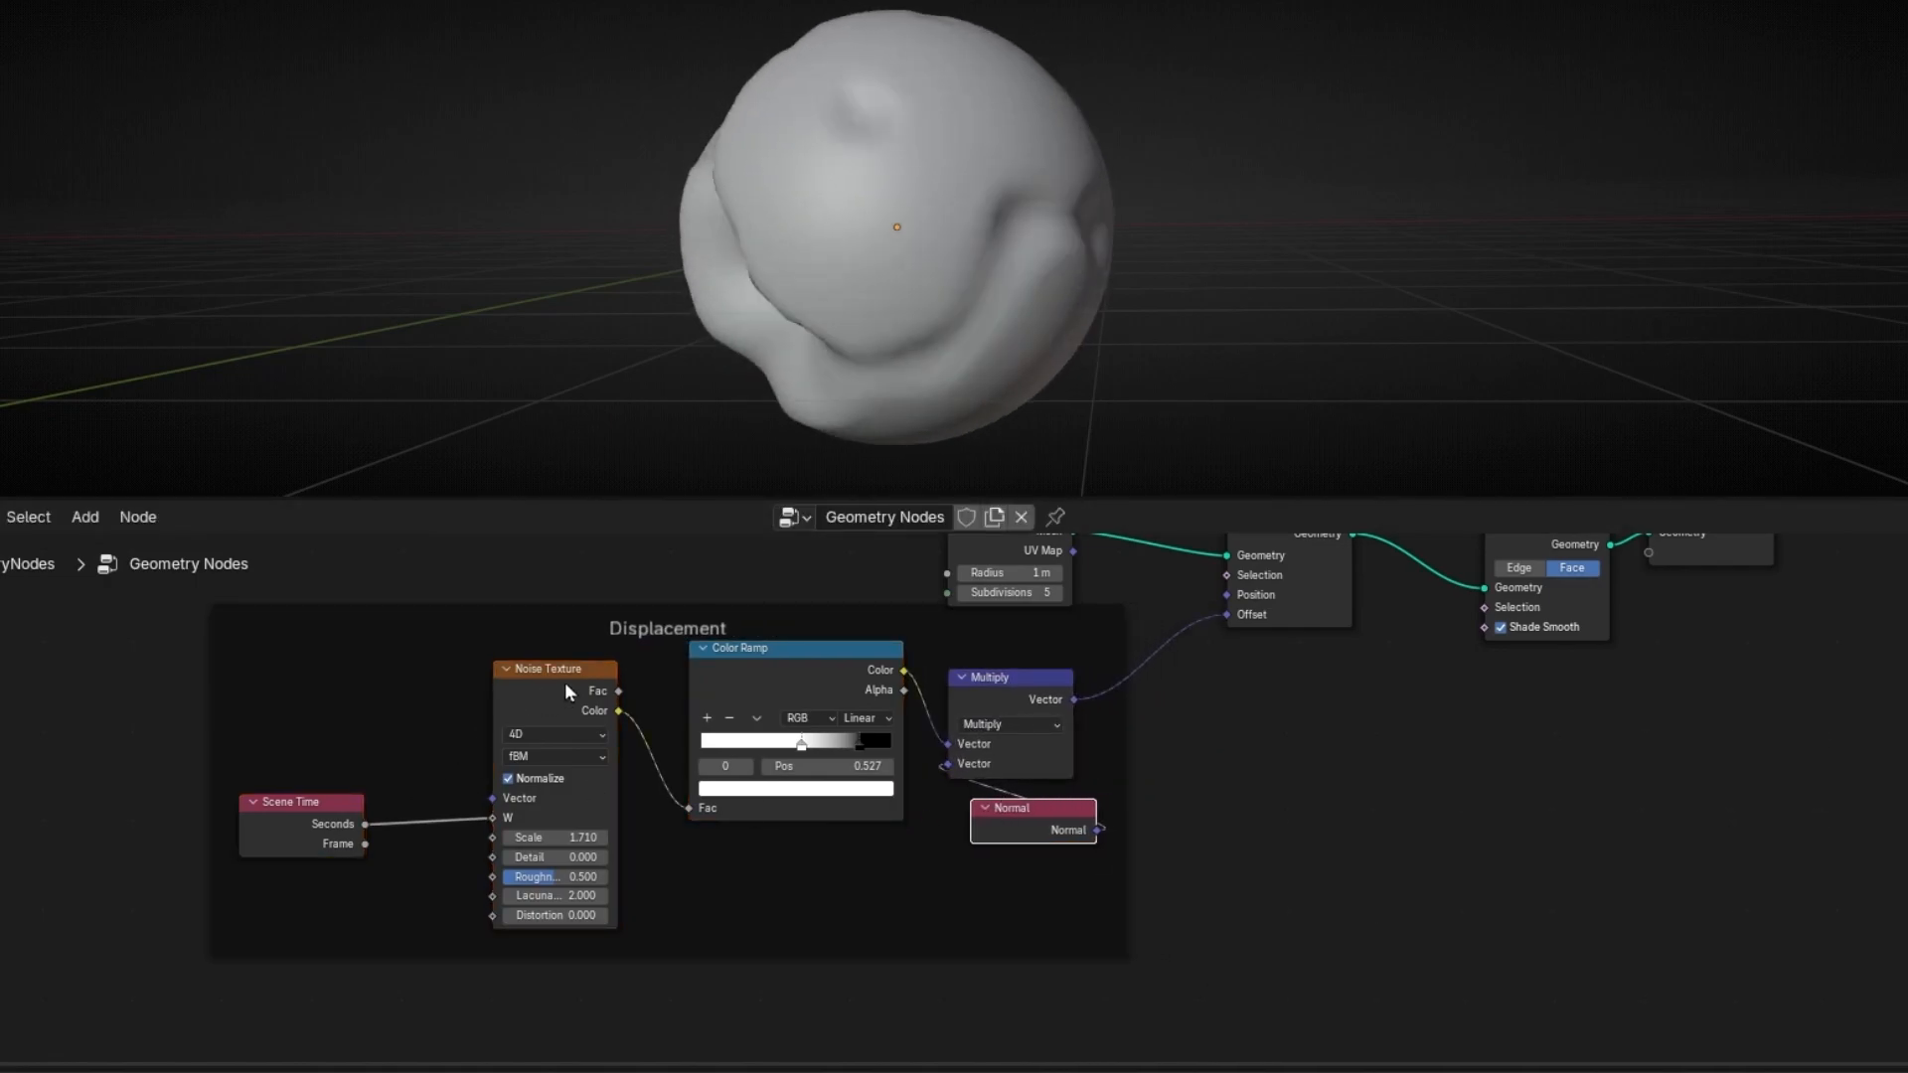
pyautogui.moveTo(568, 693); pyautogui.dragTo(588, 692)
pyautogui.moveTo(307, 801); pyautogui.dragTo(399, 779)
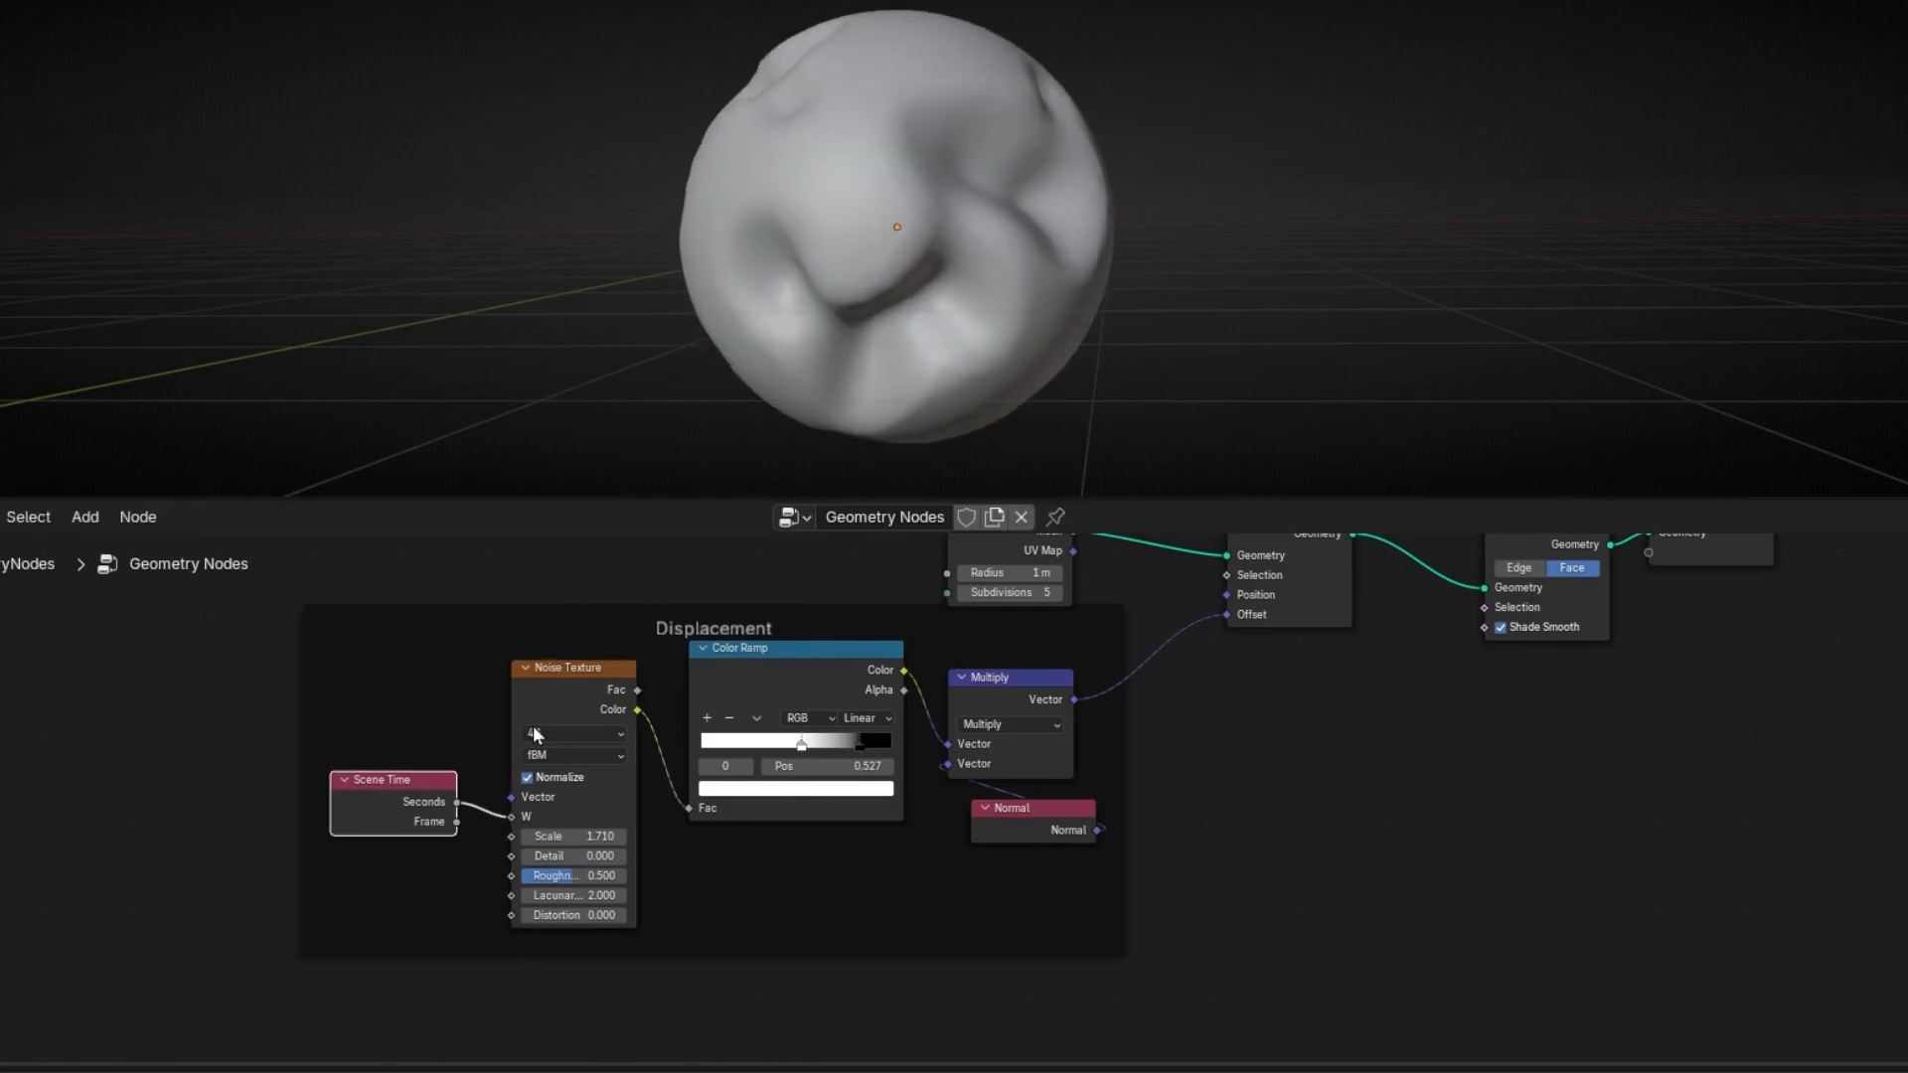
# - Move the Color Ramp's white stop to position 0.705 and its black stop to position 0.378
pyautogui.scroll(4, 828, 855)
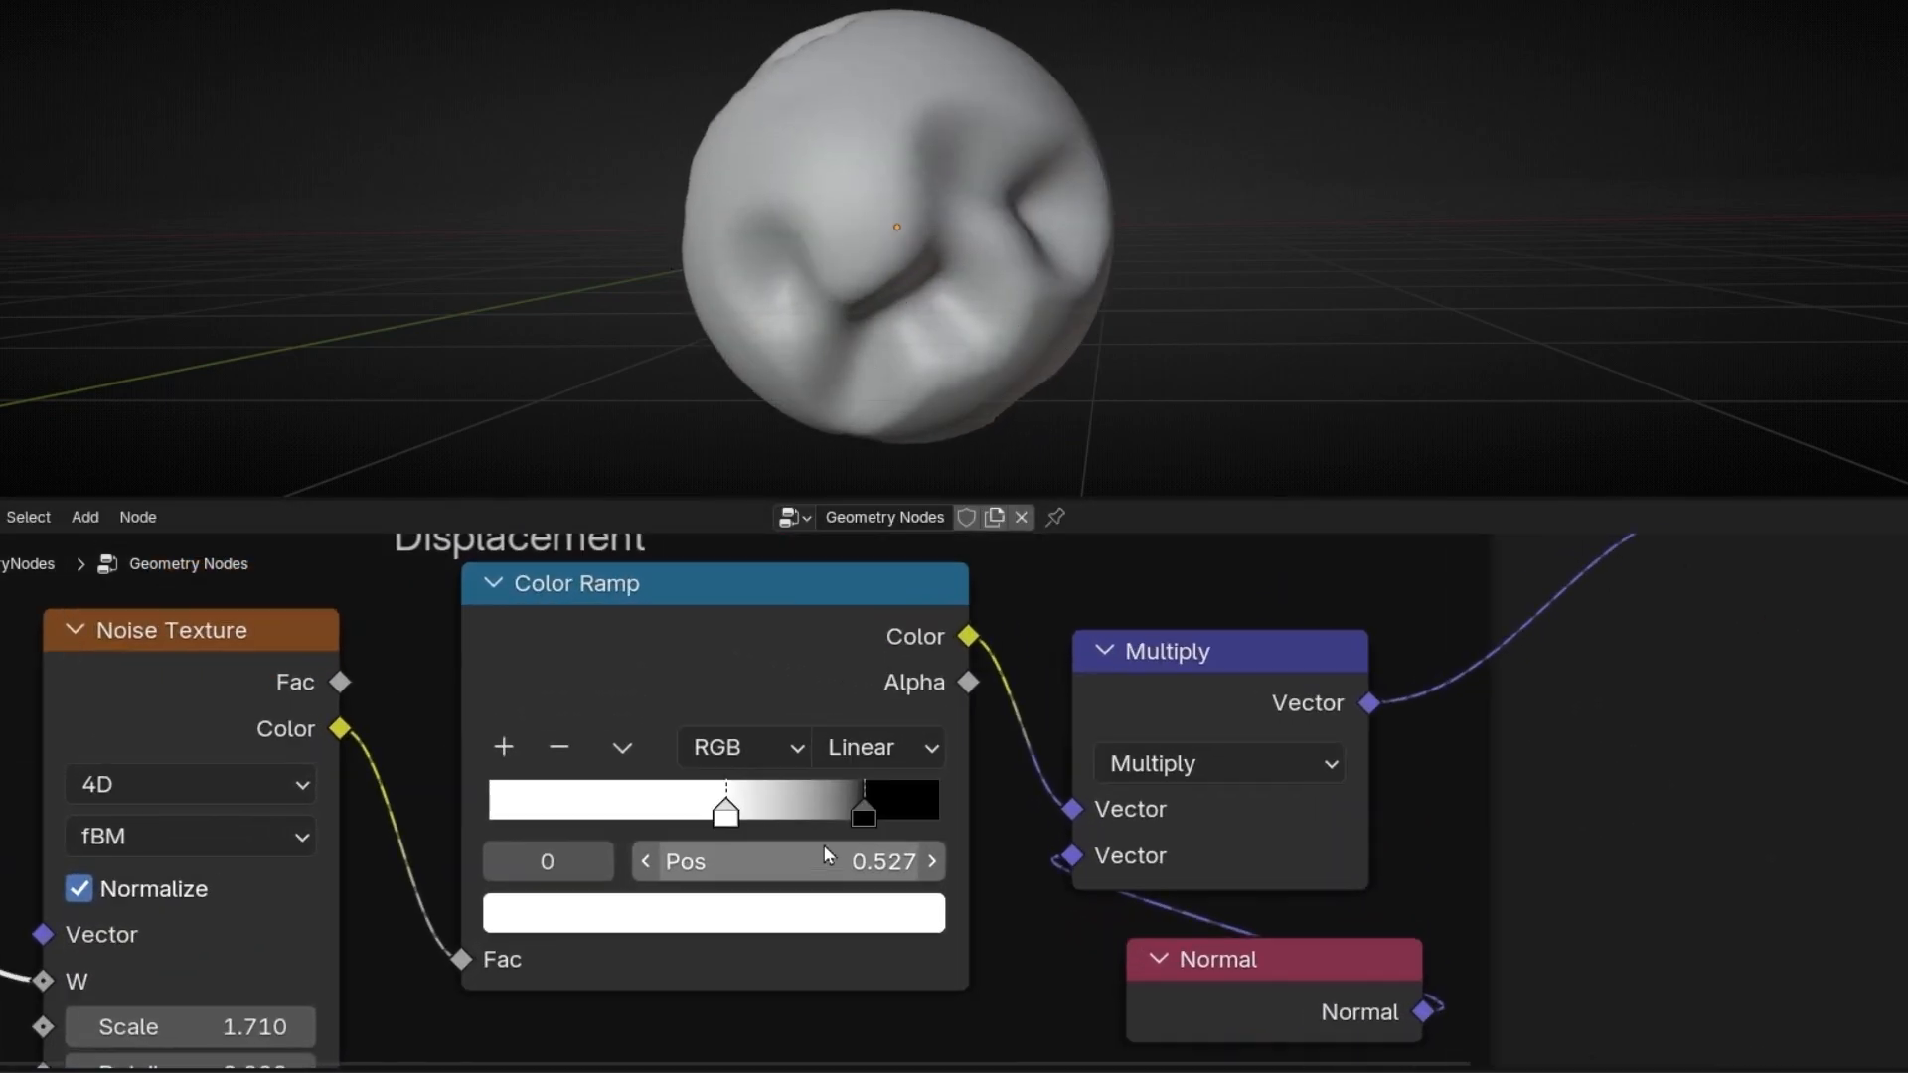
pyautogui.moveTo(862, 814); pyautogui.dragTo(593, 813)
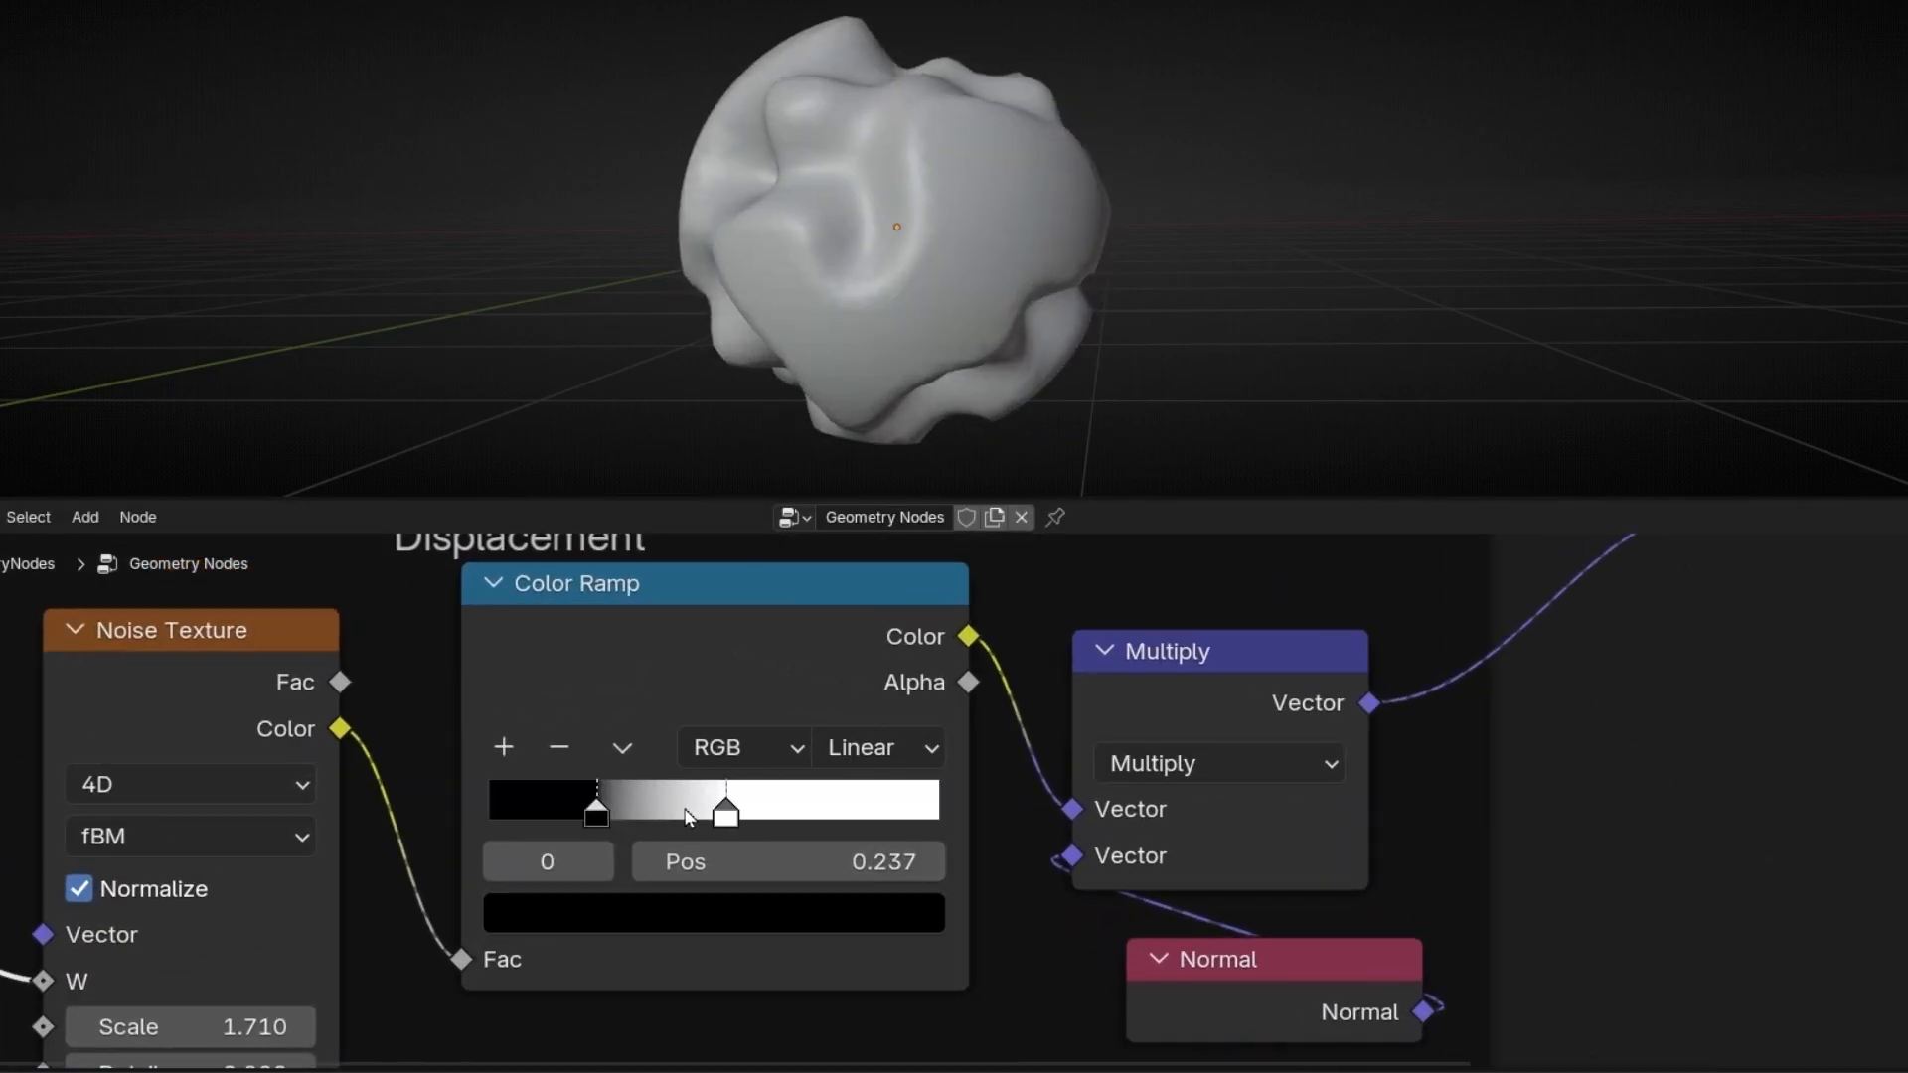
pyautogui.moveTo(728, 817); pyautogui.dragTo(810, 817)
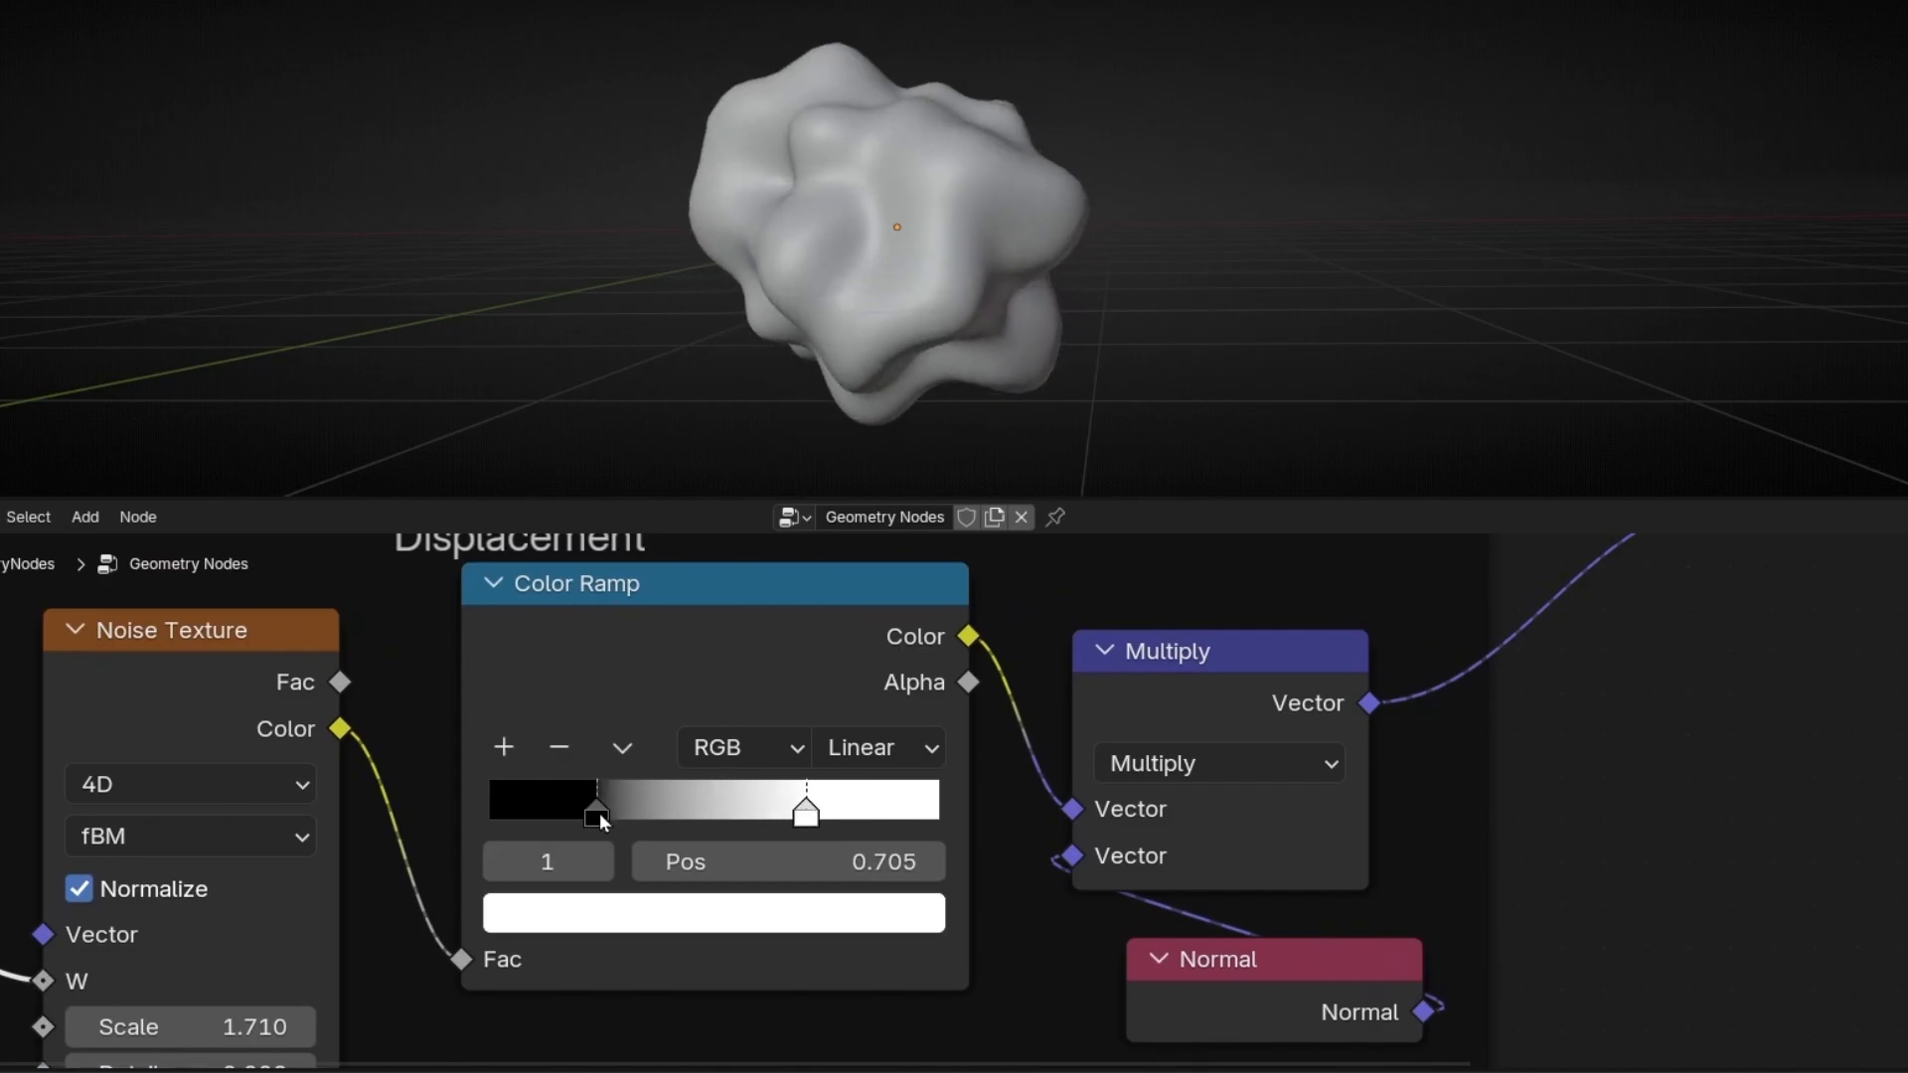
pyautogui.moveTo(597, 813); pyautogui.dragTo(661, 813)
pyautogui.moveTo(939, 331); pyautogui.dragTo(1028, 218, button='middle')
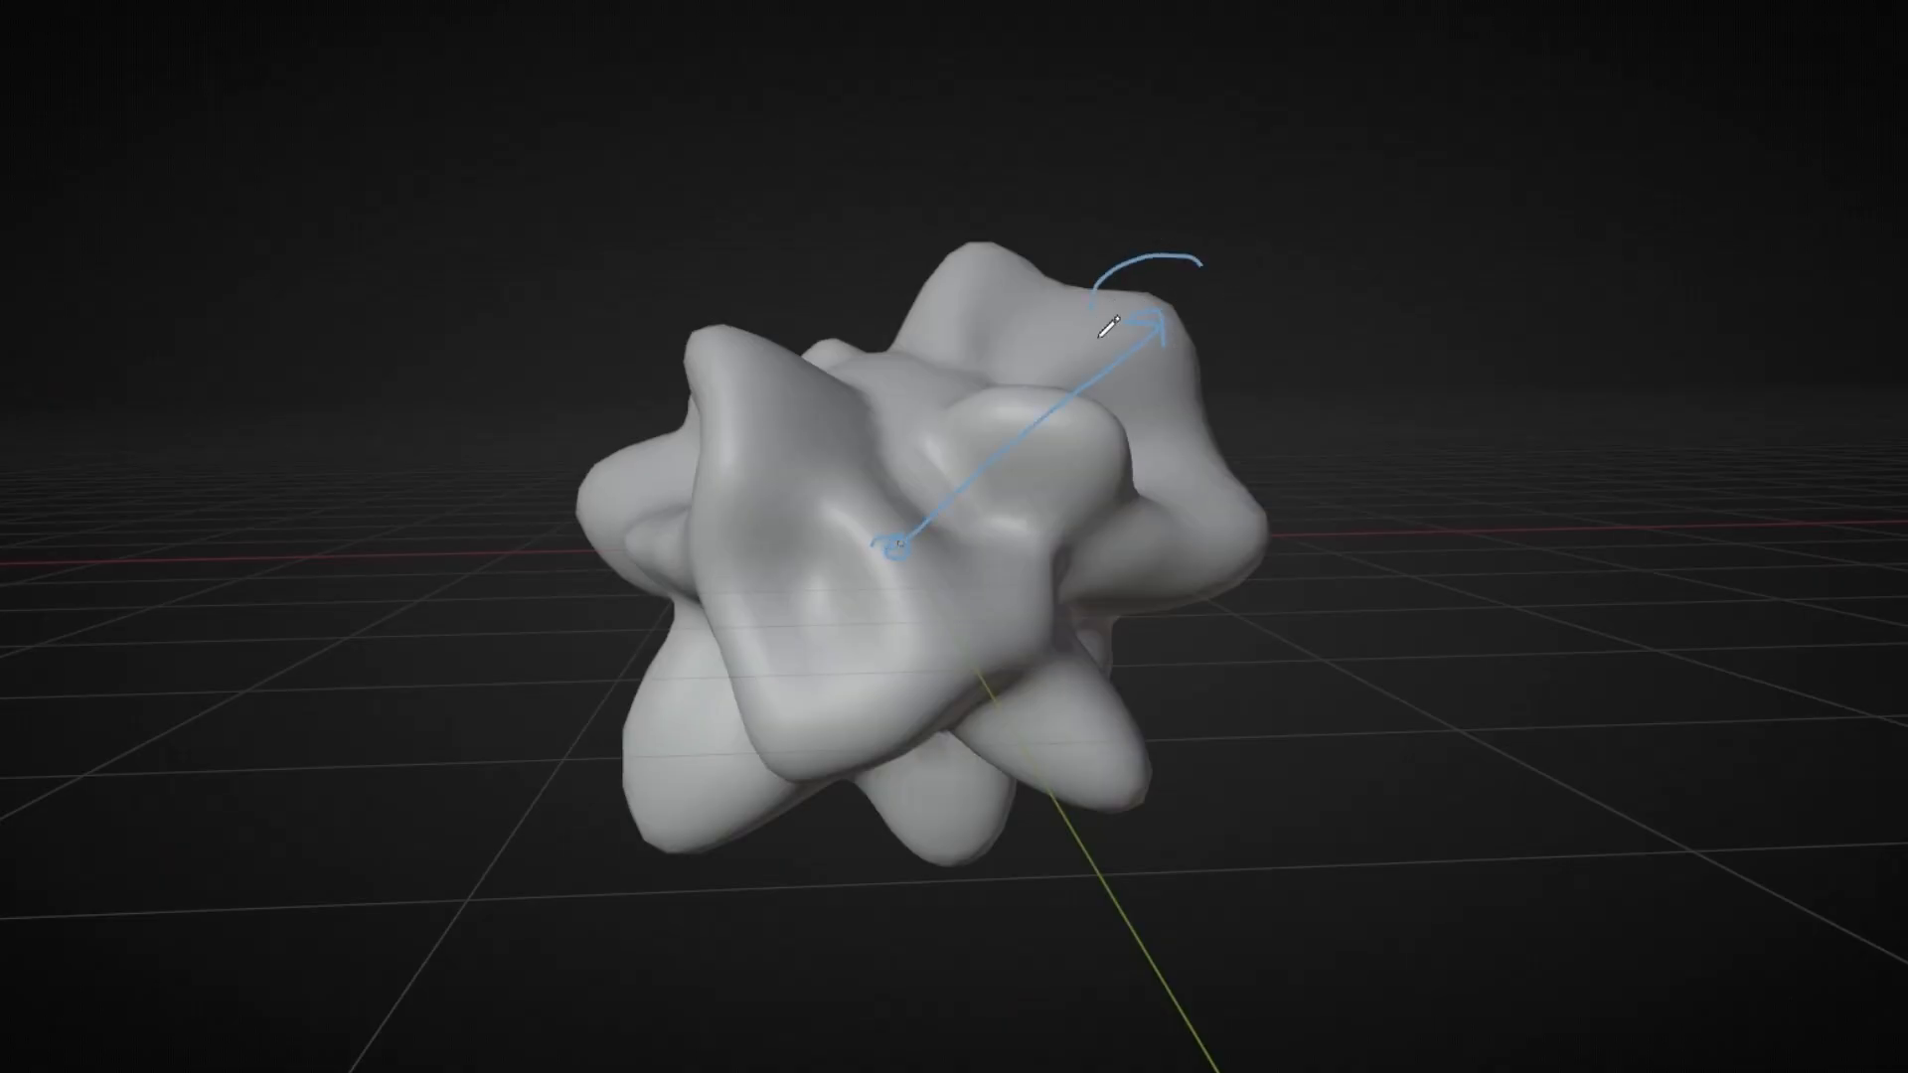
pyautogui.moveTo(989, 444)
pyautogui.mouseDown(button='middle')
pyautogui.moveTo(1159, 440)
pyautogui.moveTo(850, 535)
pyautogui.mouseUp(button='middle')
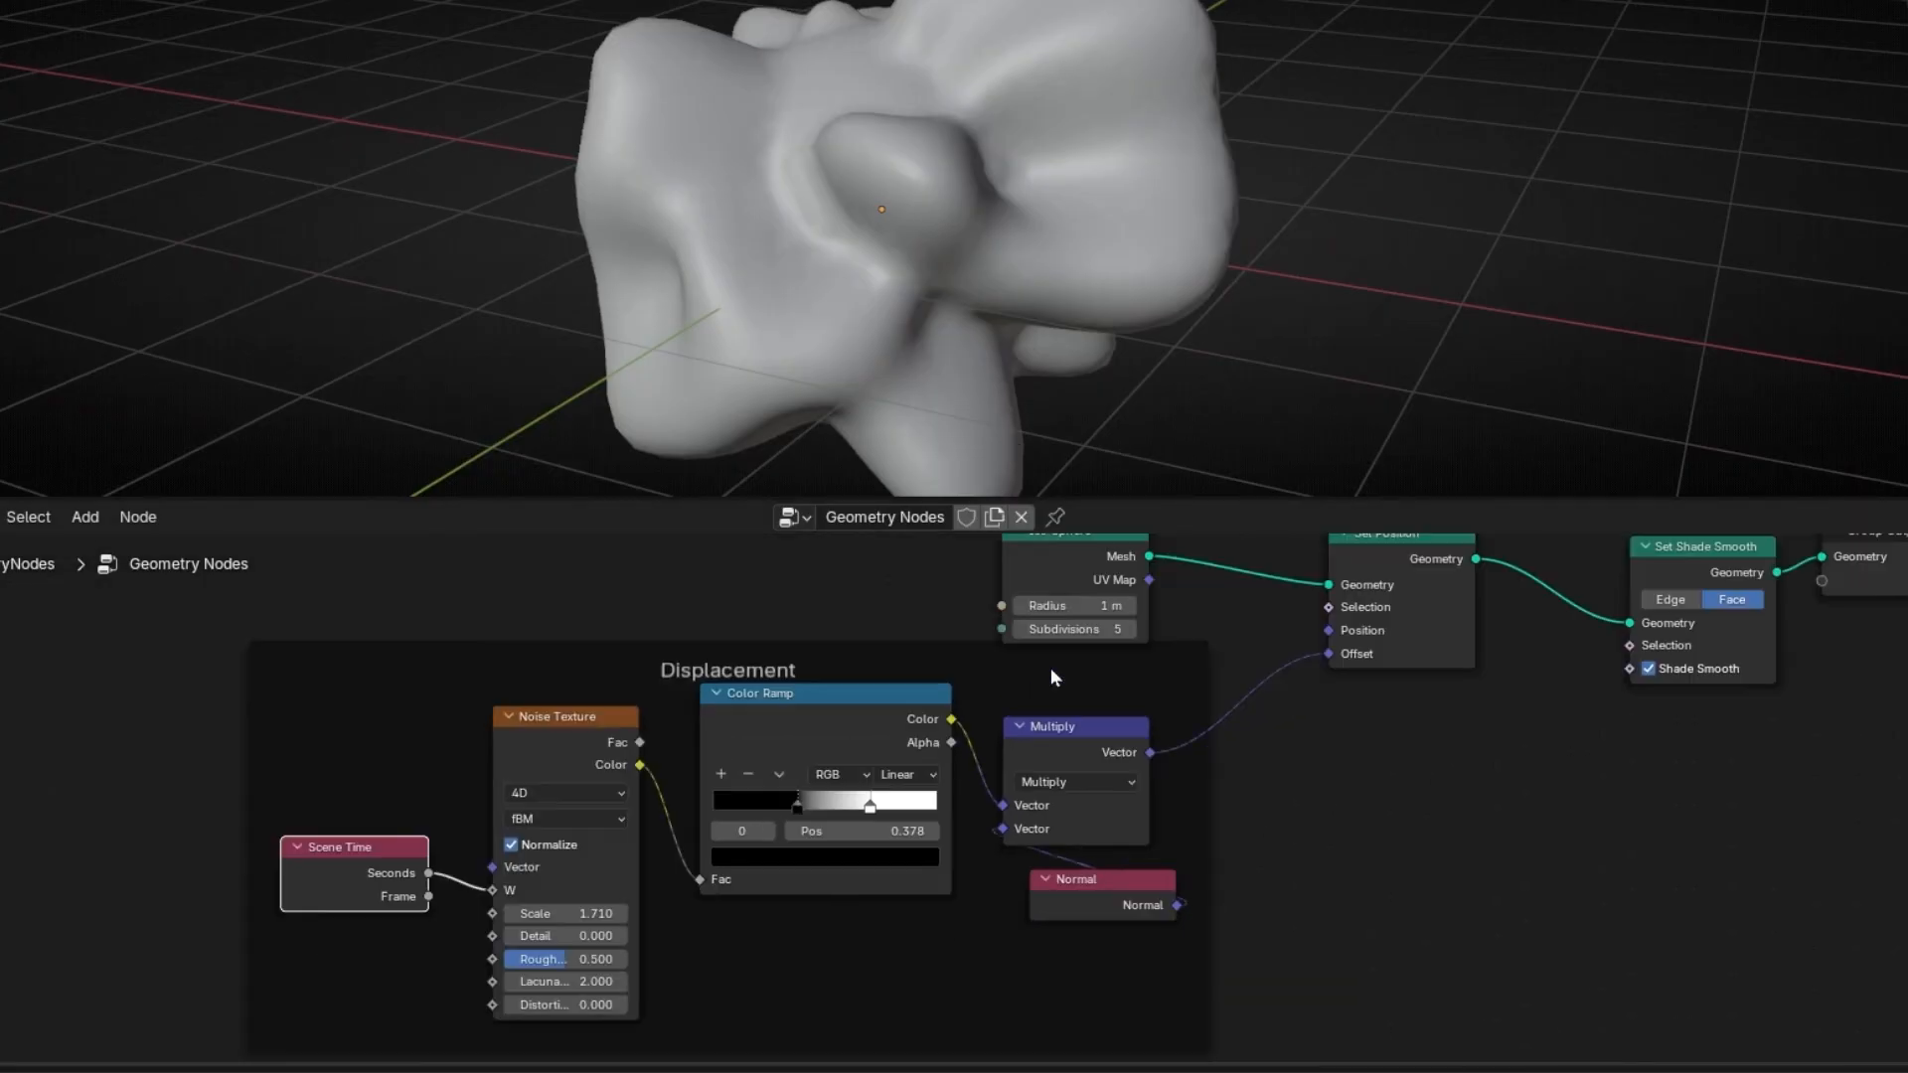
# - Insert a Set Material node between Set Shade Smooth and Group Output and assign the existing Material to it
pyautogui.scroll(-7, 1051, 667)
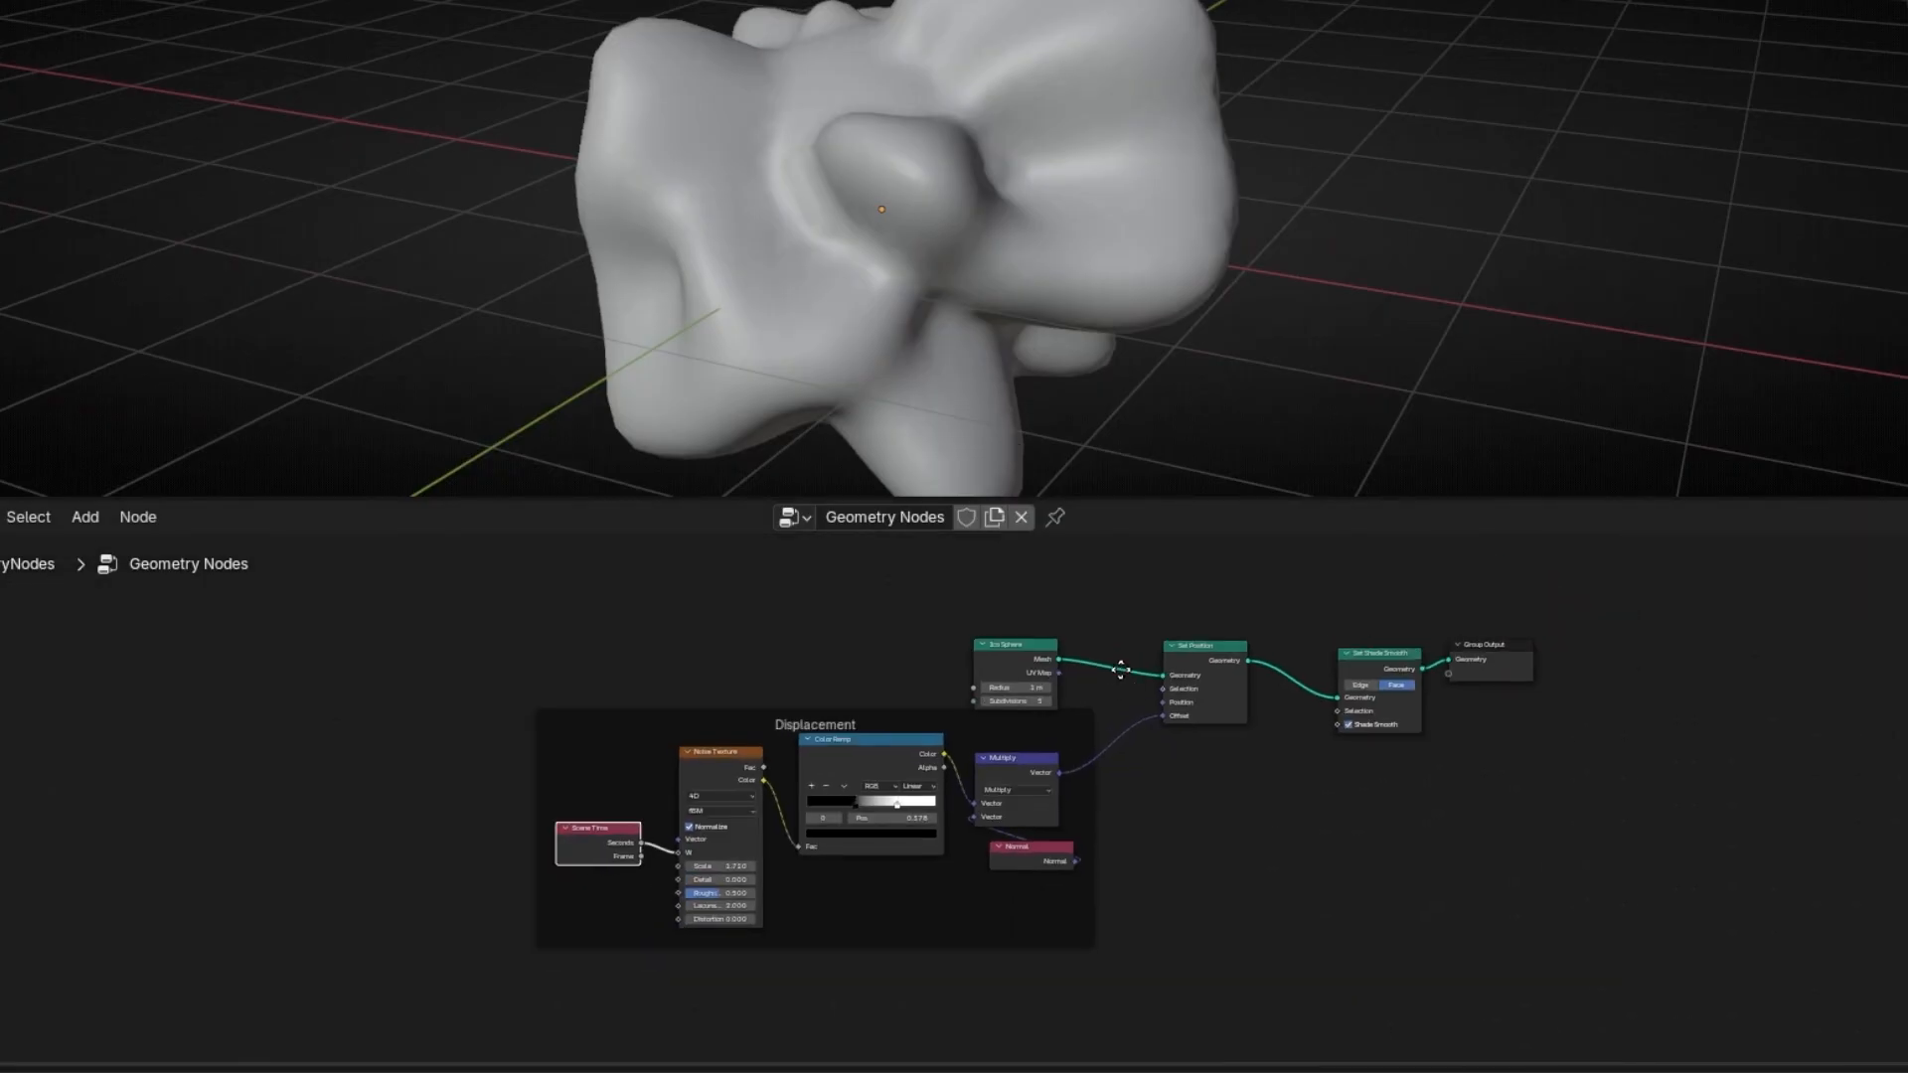
pyautogui.moveTo(1120, 668); pyautogui.dragTo(860, 715, button='middle')
pyautogui.scroll(7, 1452, 701)
pyautogui.moveTo(1452, 702); pyautogui.dragTo(1082, 767, button='middle')
pyautogui.moveTo(875, 692); pyautogui.dragTo(826, 692)
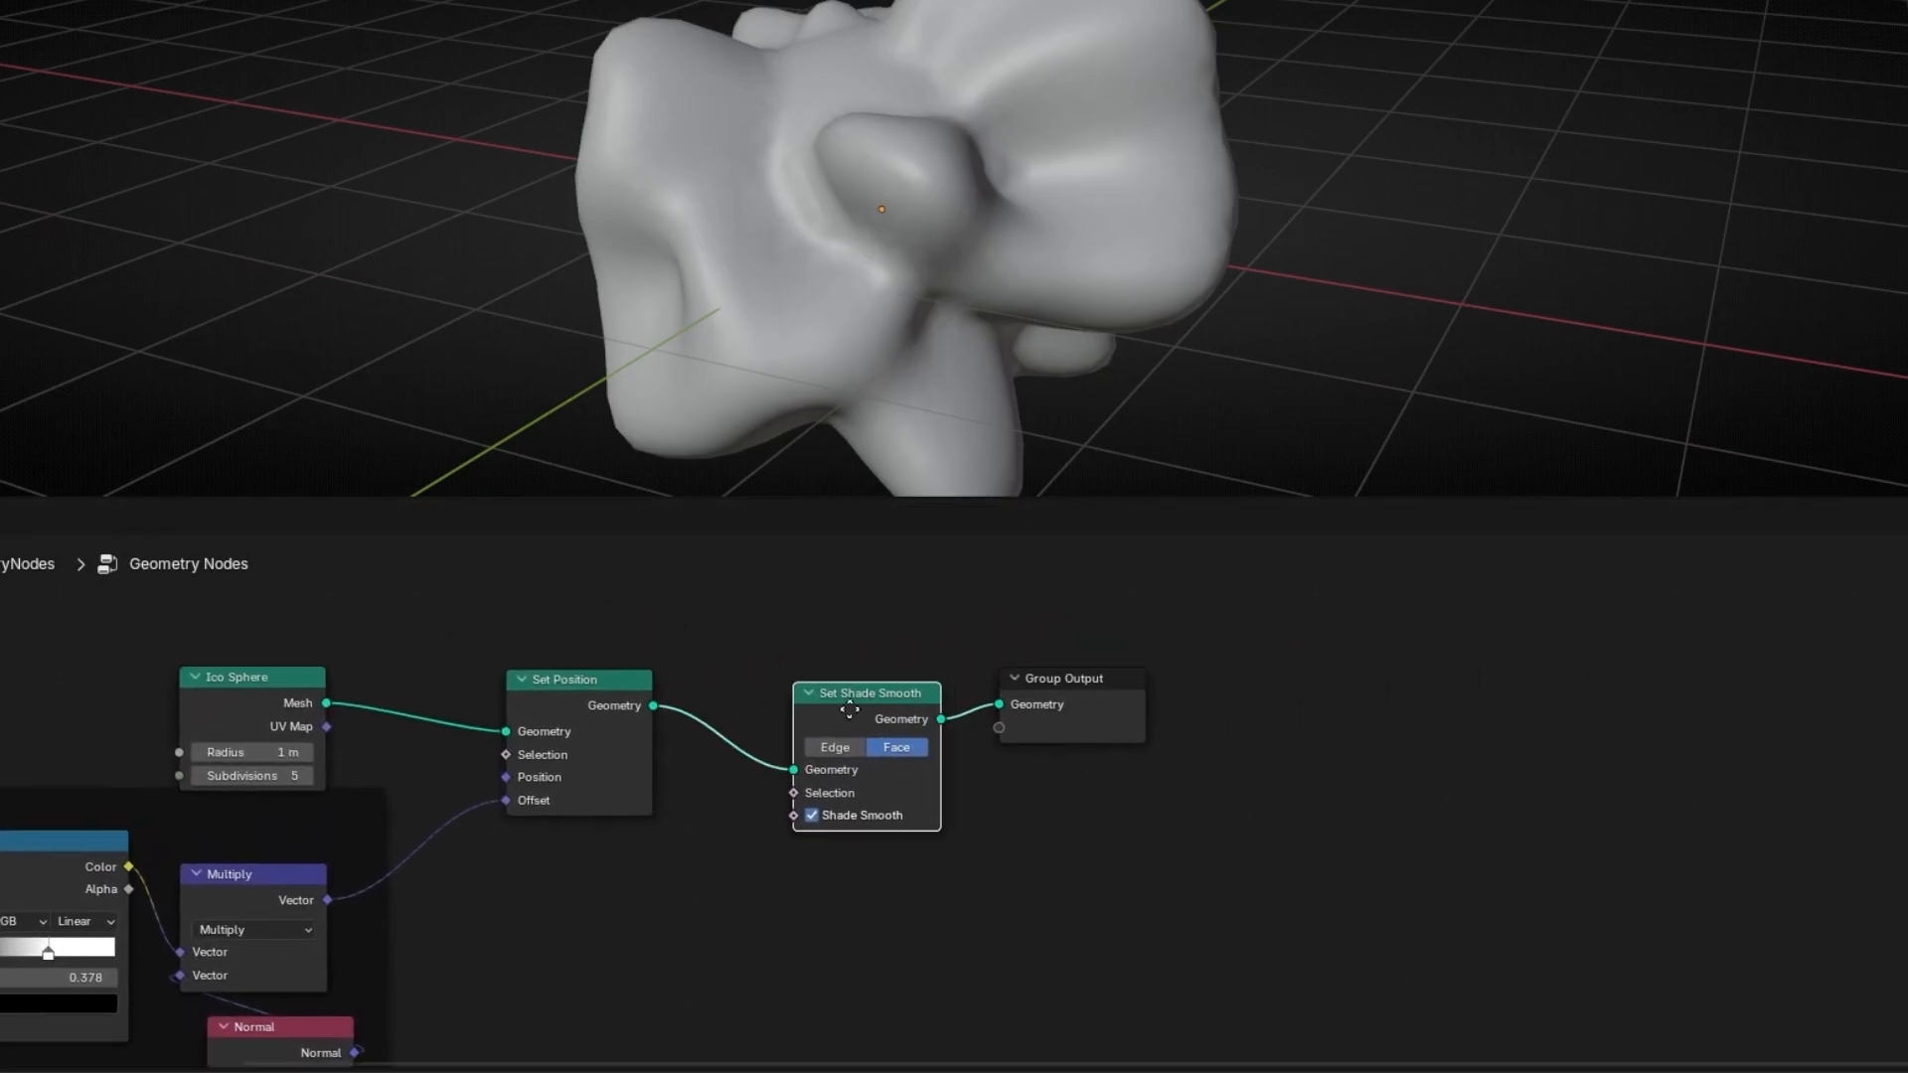
pyautogui.moveTo(1053, 701); pyautogui.dragTo(1169, 717)
pyautogui.hotkey('shift', 'a')
pyautogui.write('set')
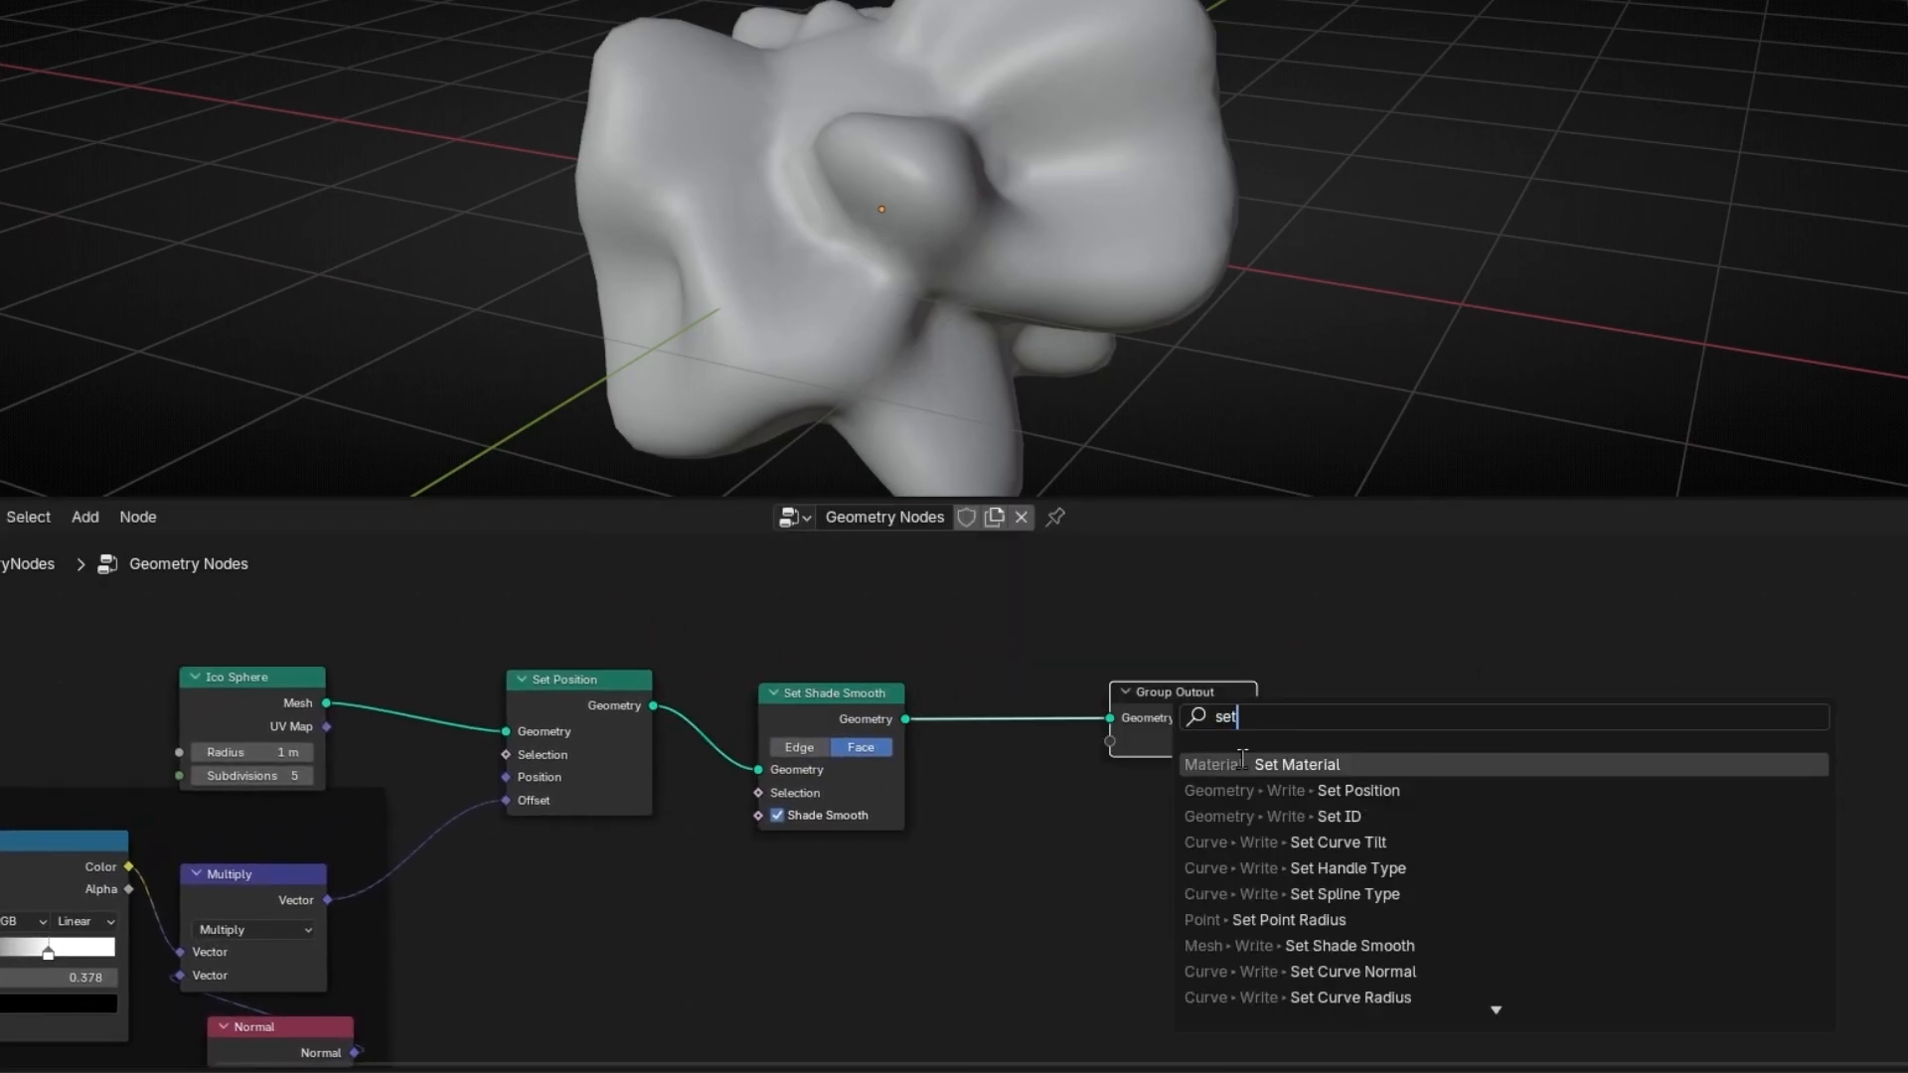
pyautogui.press('Return')
pyautogui.click(1081, 756)
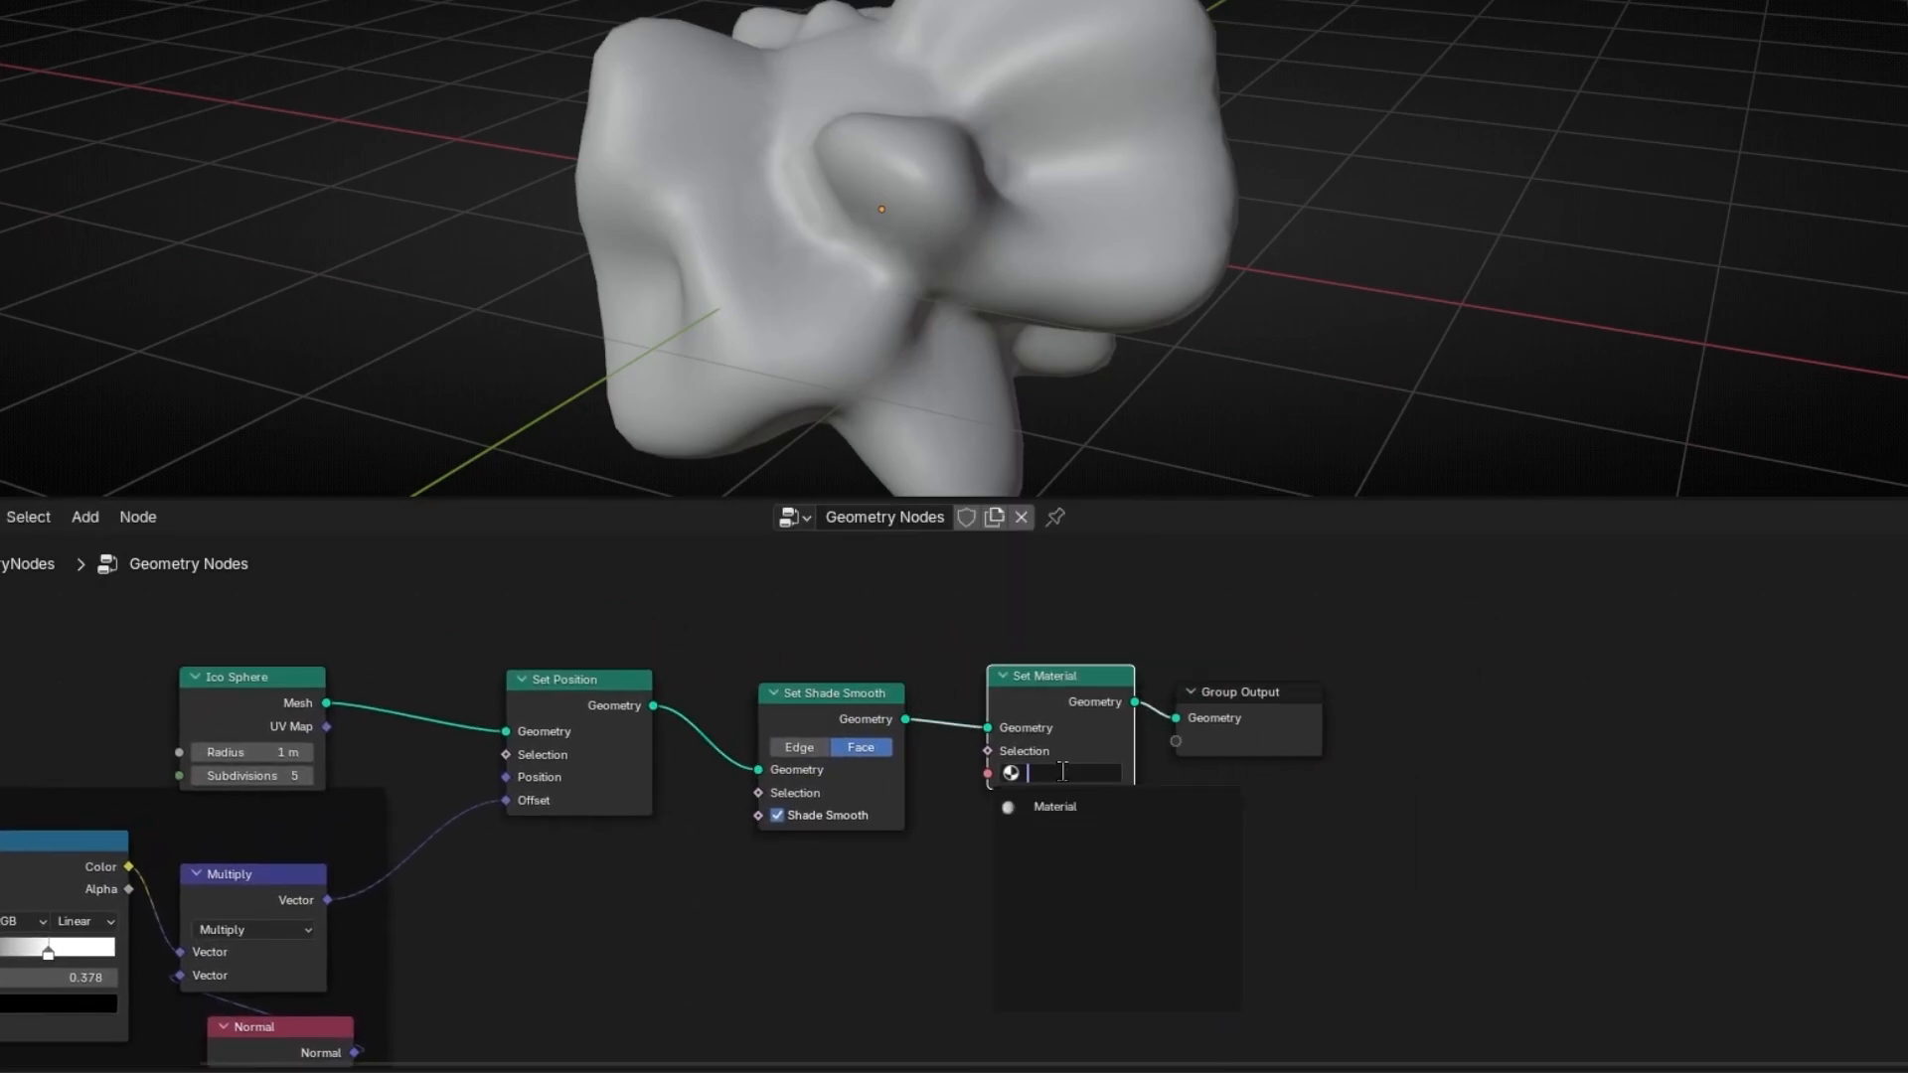
pyautogui.click(1055, 806)
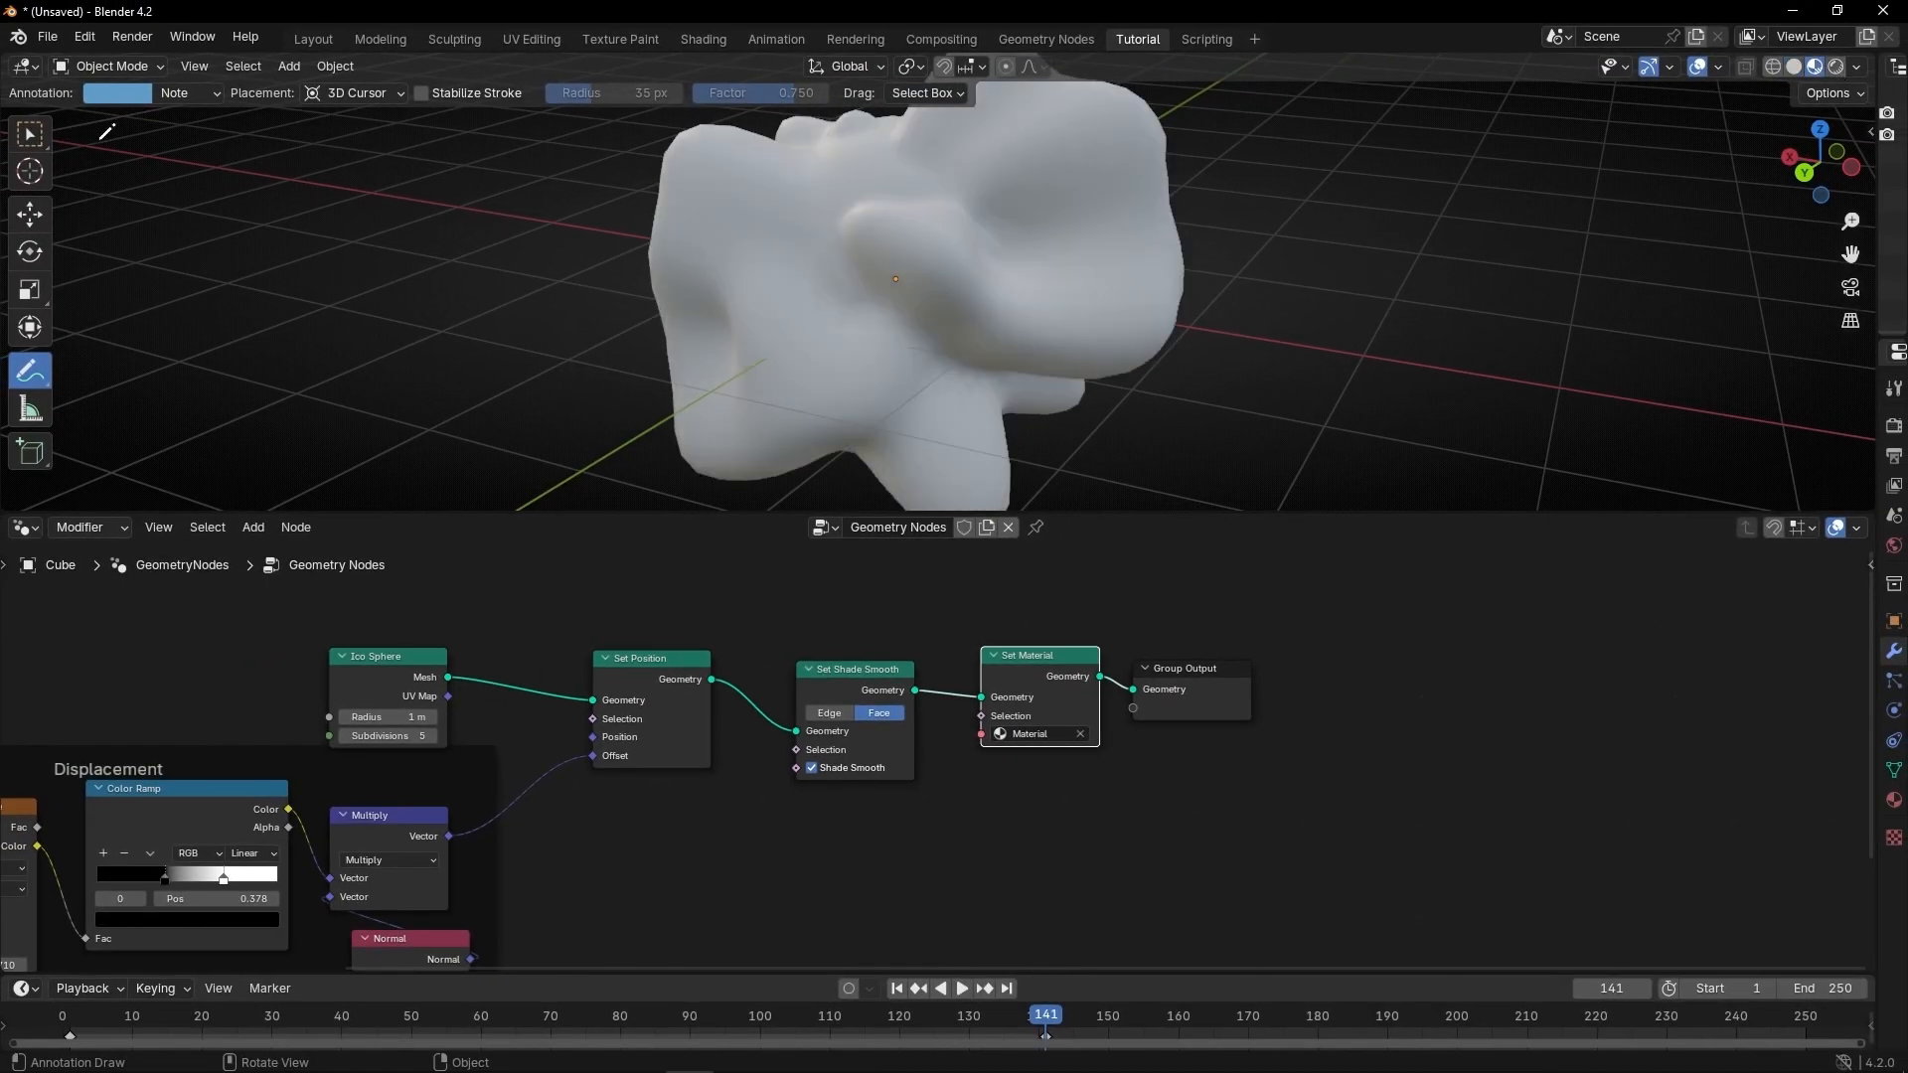
# - Switch the 3D viewport from the Annotate tool to the selection tool and hide its toolbar
pyautogui.click(34, 139)
pyautogui.press('t')
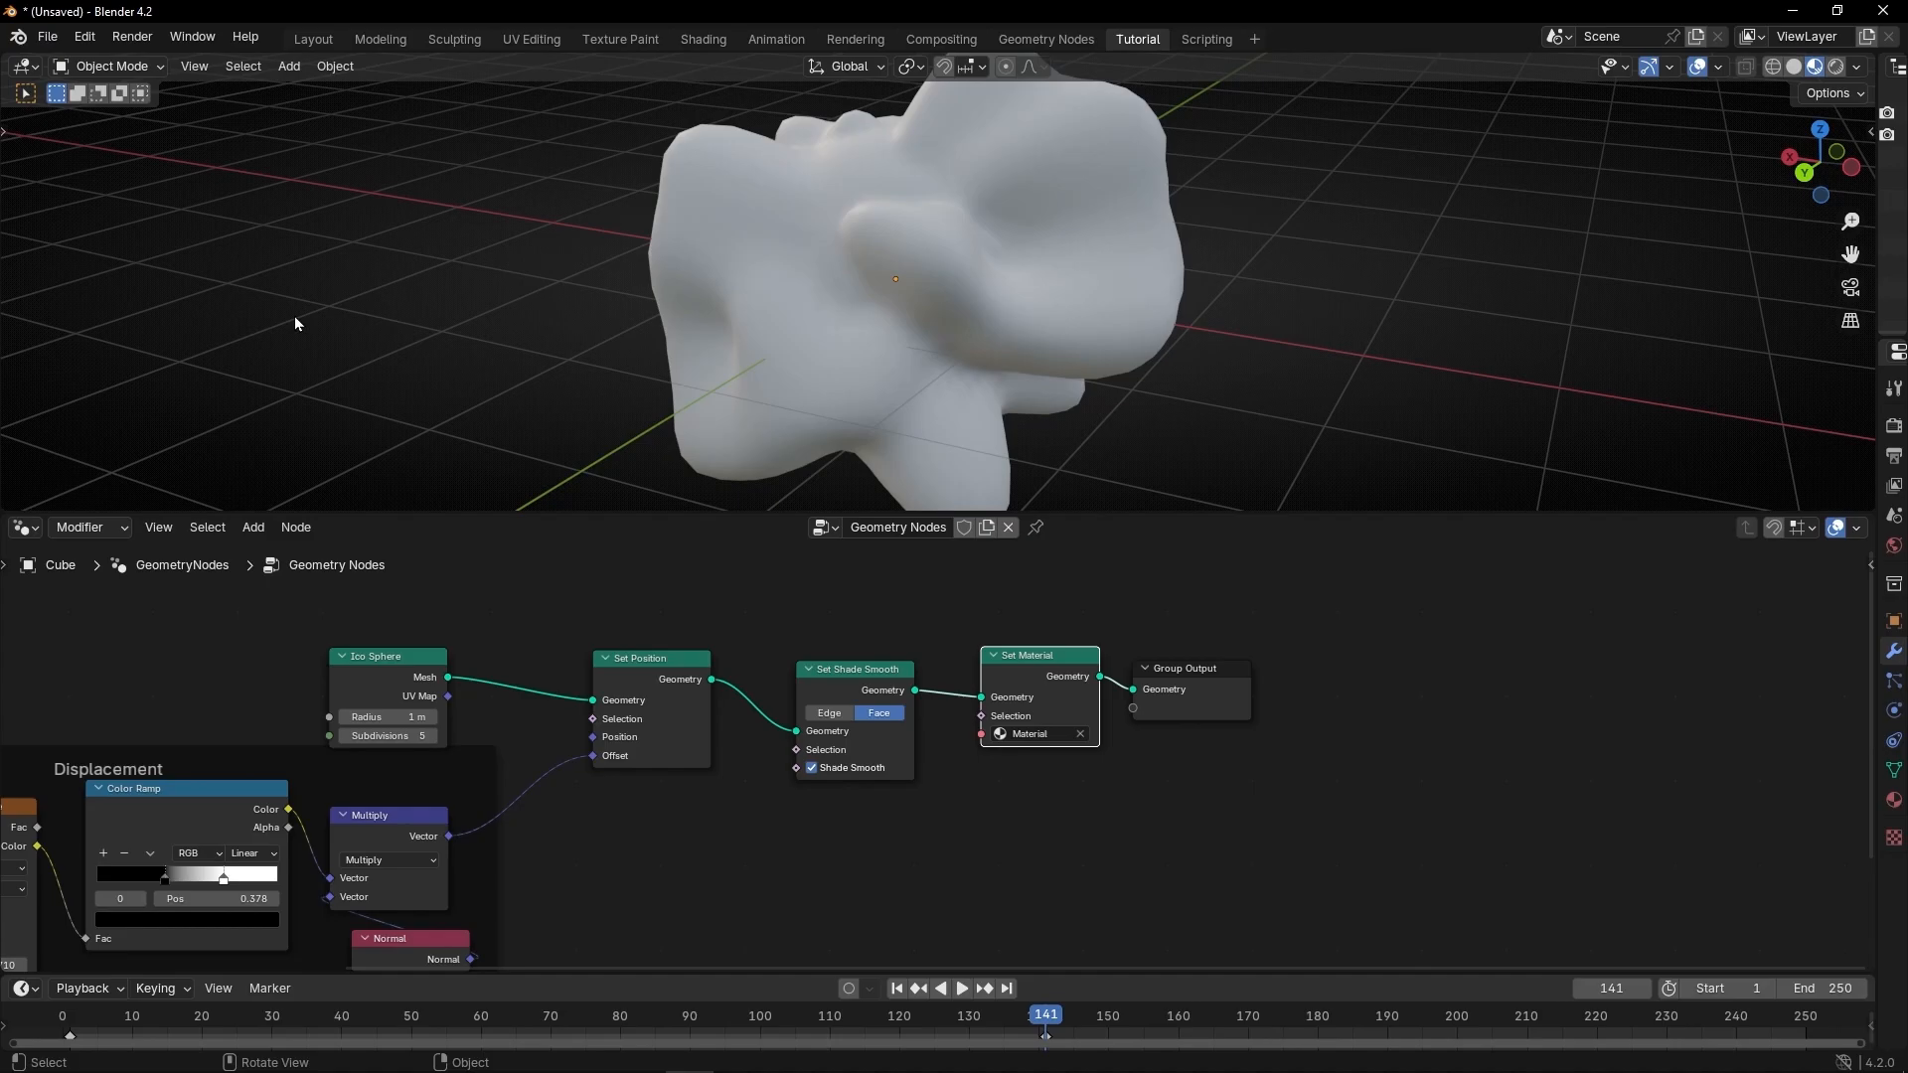
# - Split the 3D viewport, turn the new area into a Shader Editor without its sidebar, and frame the Principled BSDF
pyautogui.moveTo(3, 64); pyautogui.dragTo(611, 132)
pyautogui.click(24, 71)
pyautogui.click(83, 267)
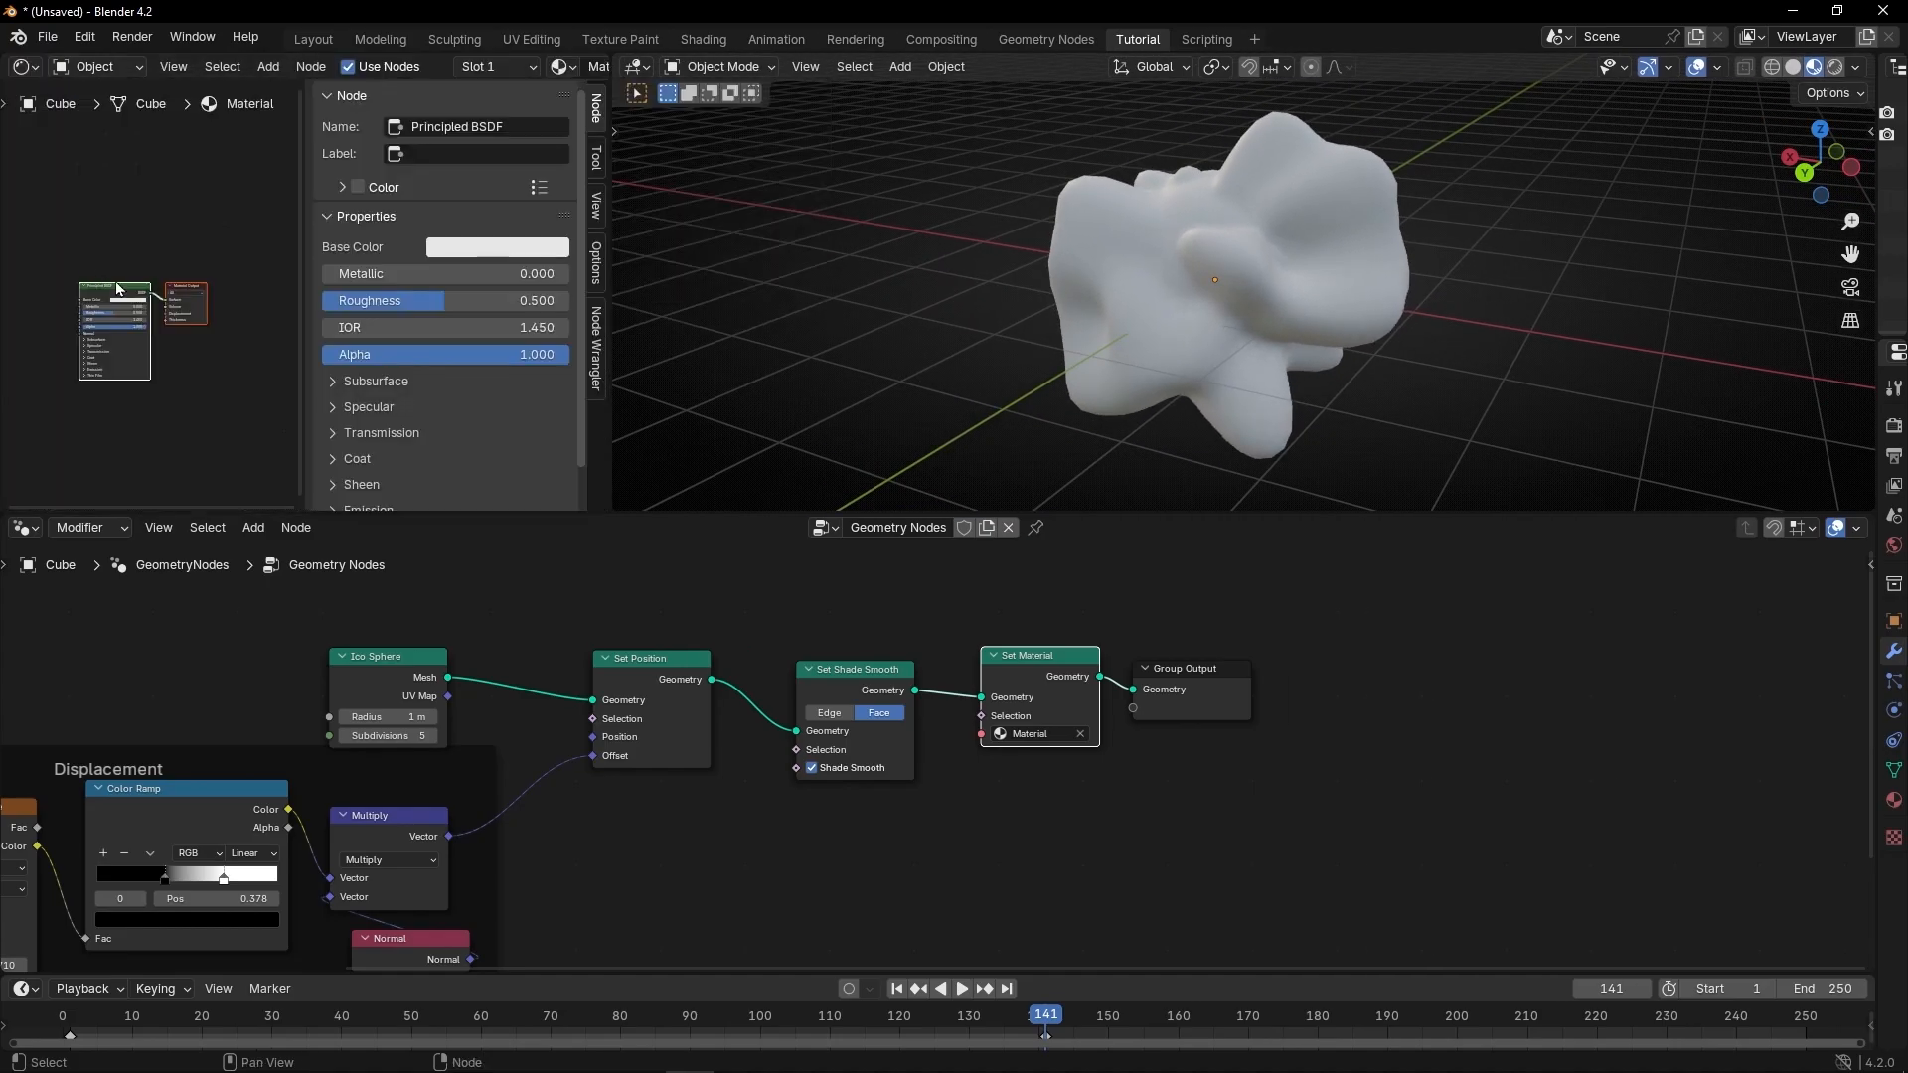
pyautogui.press('n')
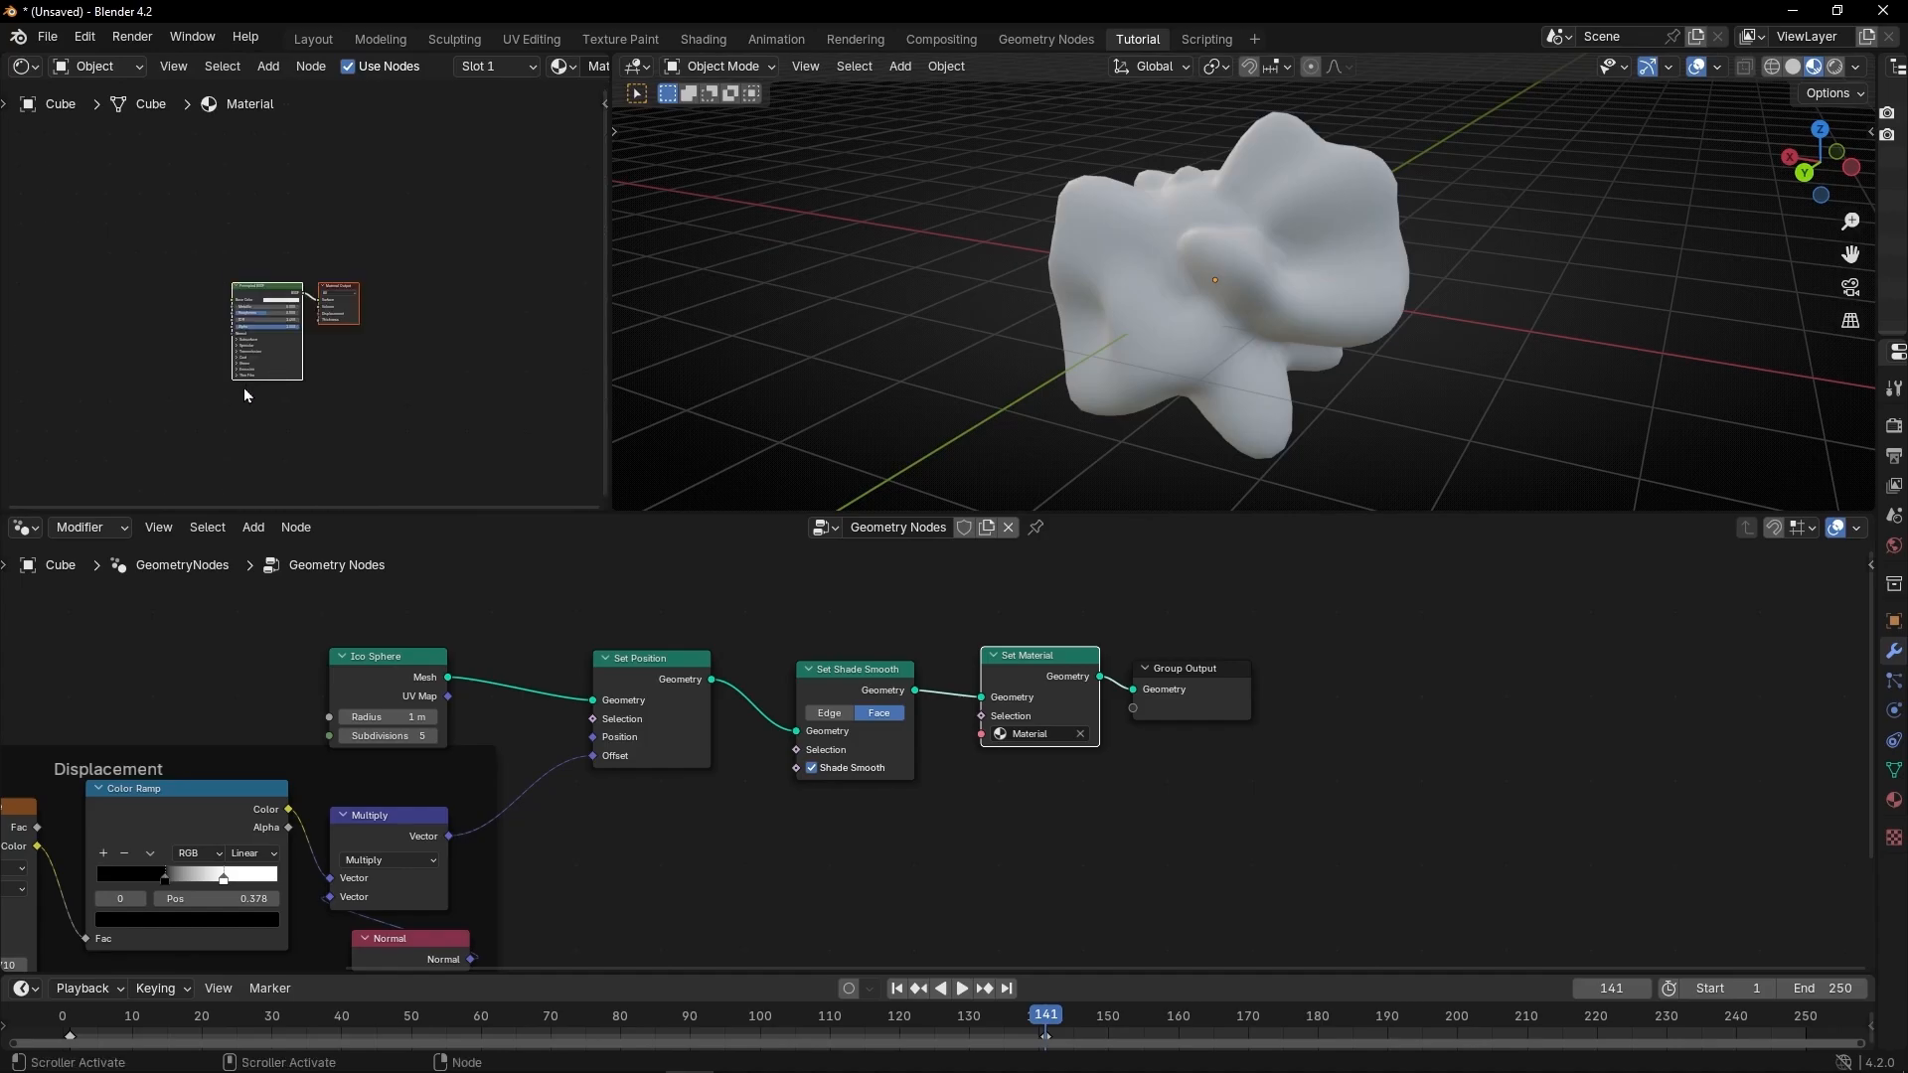
pyautogui.scroll(5, 243, 387)
pyautogui.moveTo(422, 273); pyautogui.dragTo(528, 280, button='middle')
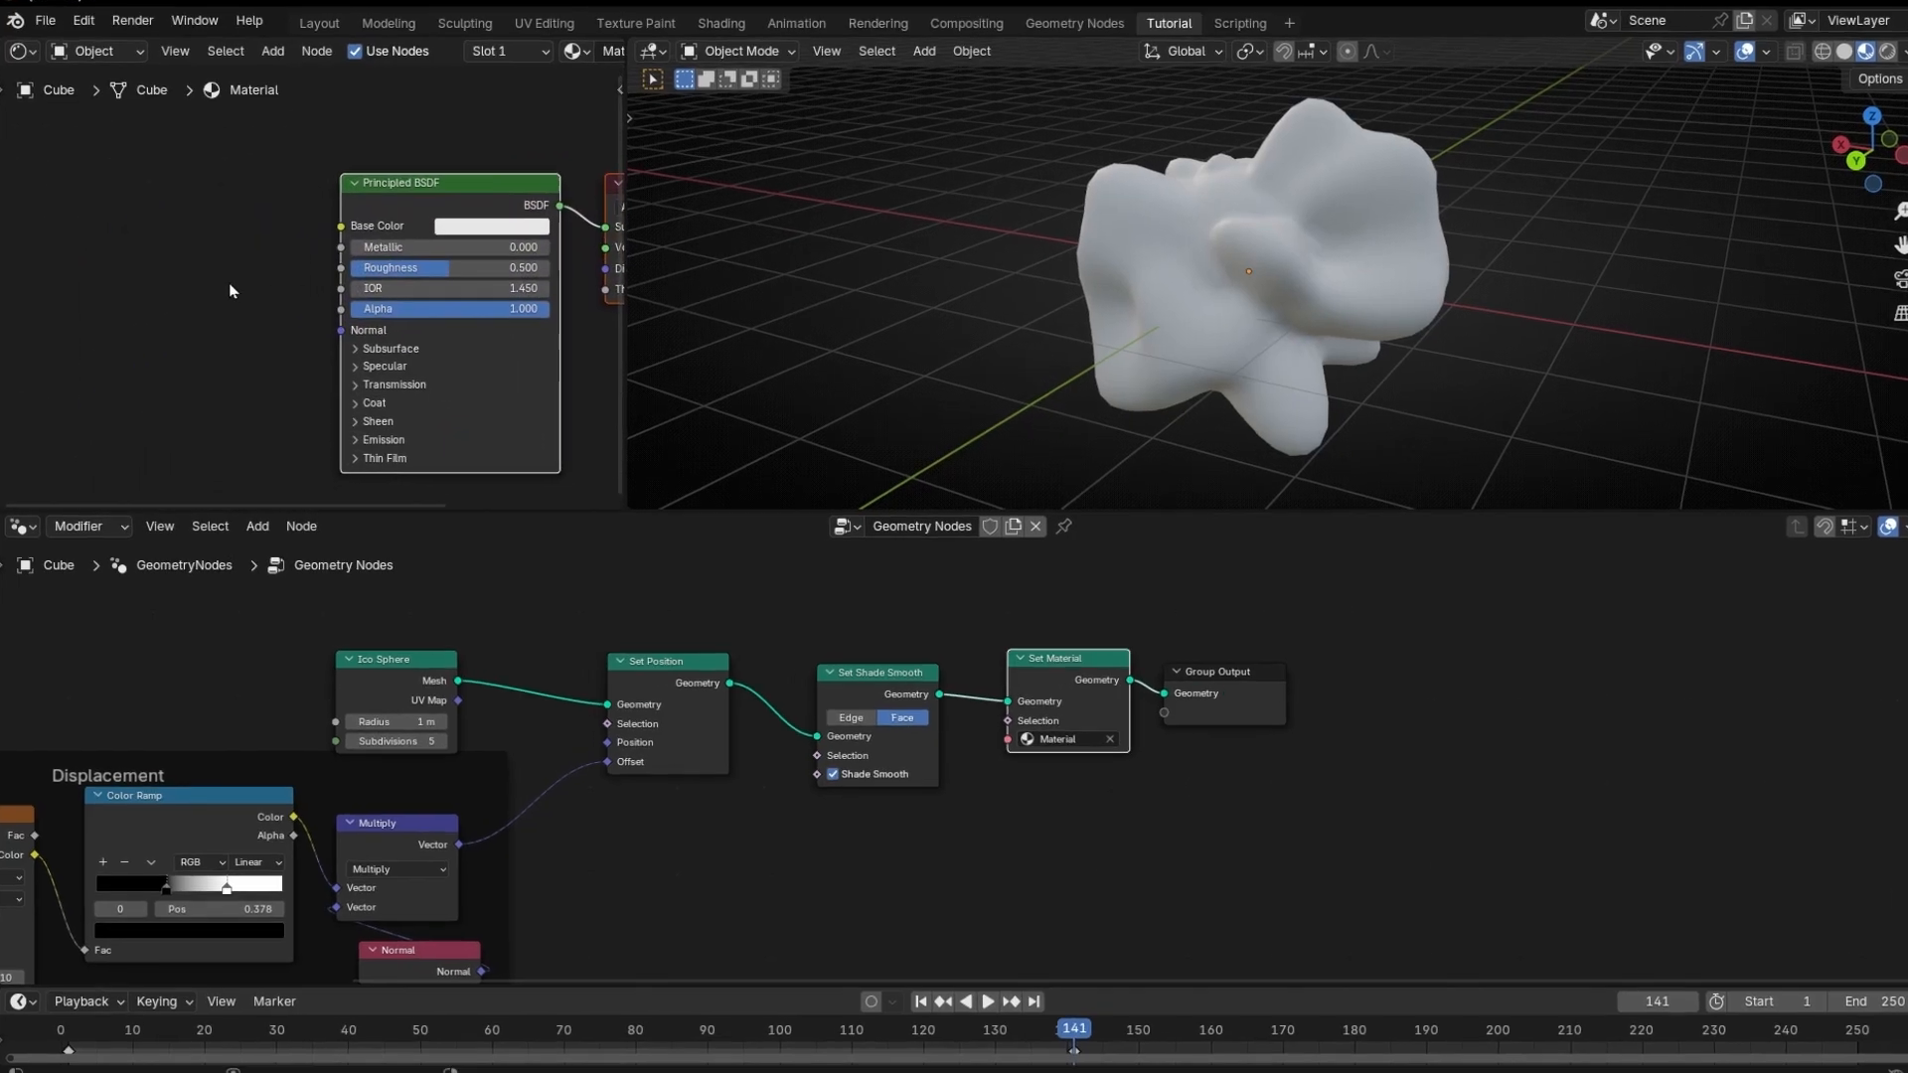
pyautogui.moveTo(1111, 321); pyautogui.dragTo(1127, 327, button='middle')
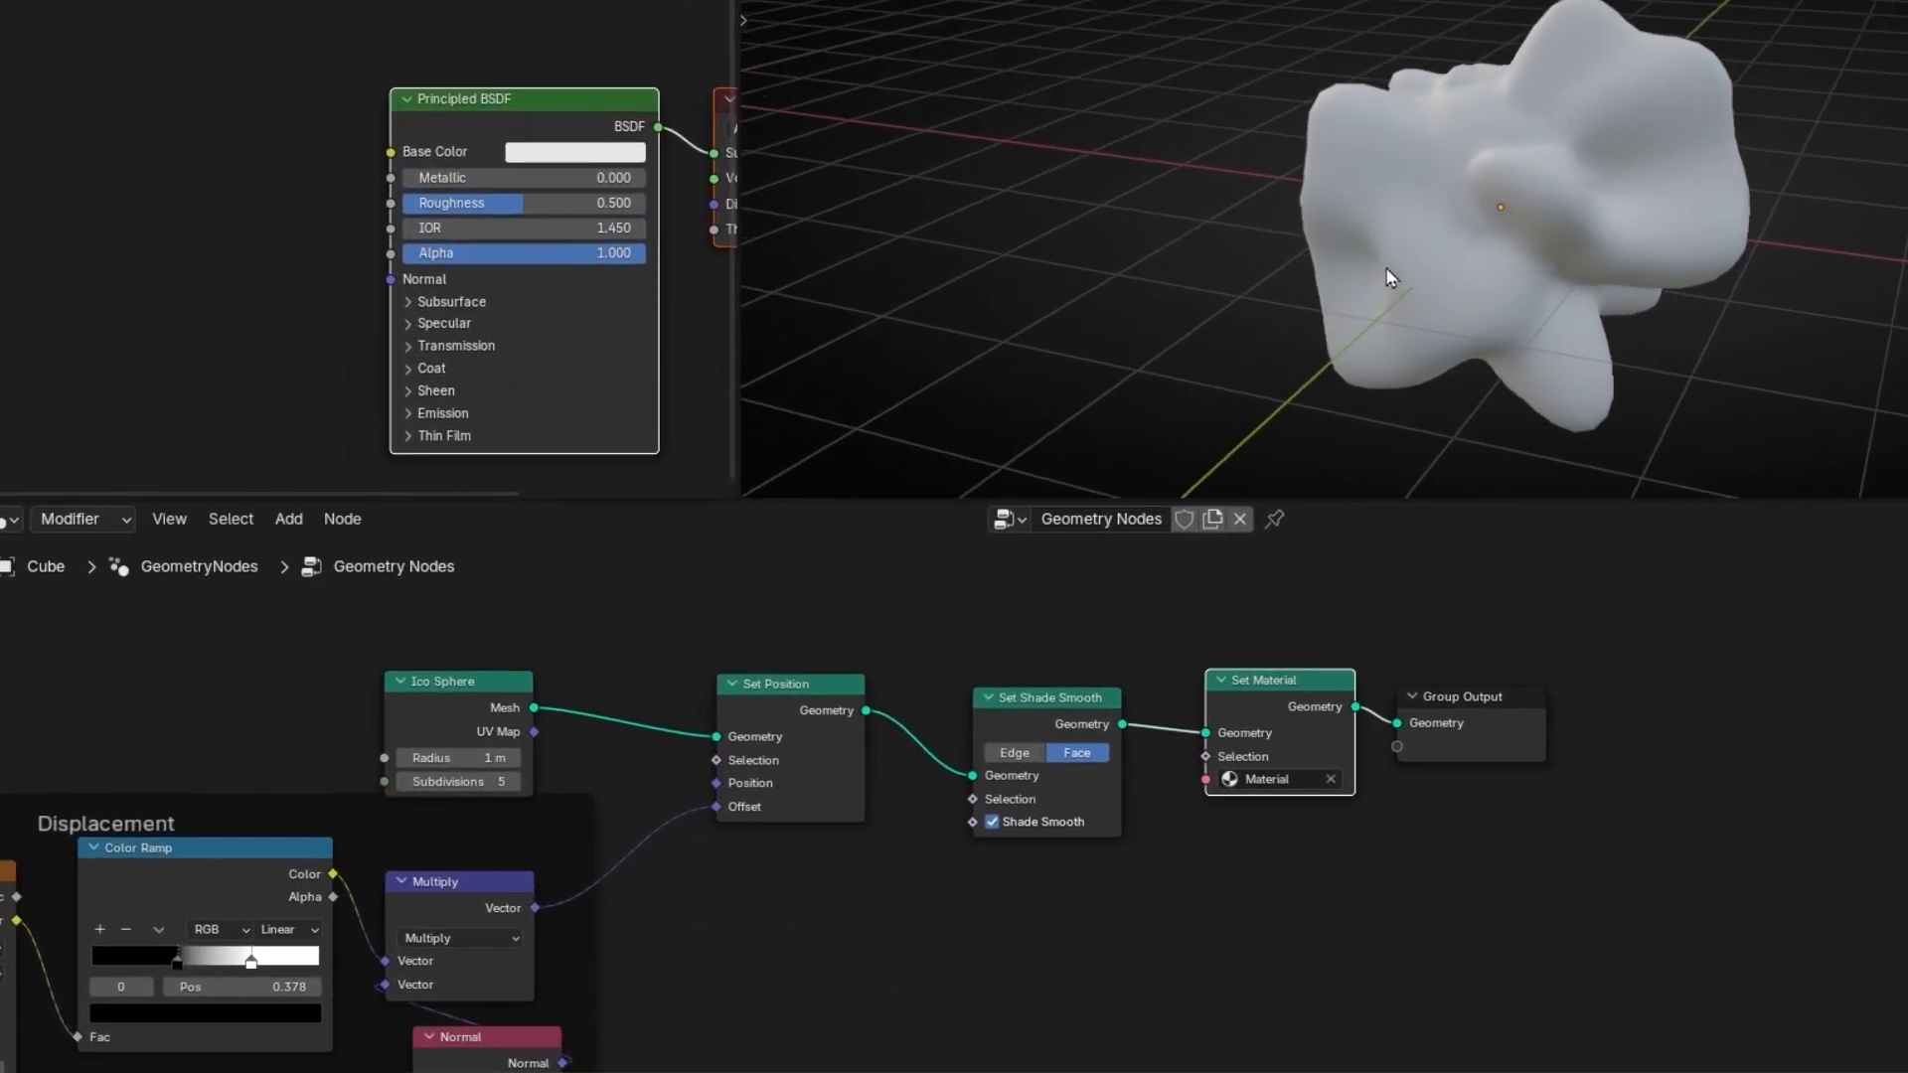
pyautogui.moveTo(1388, 276); pyautogui.dragTo(1244, 230, button='middle')
pyautogui.moveTo(1747, 103); pyautogui.dragTo(1561, 225, button='middle')
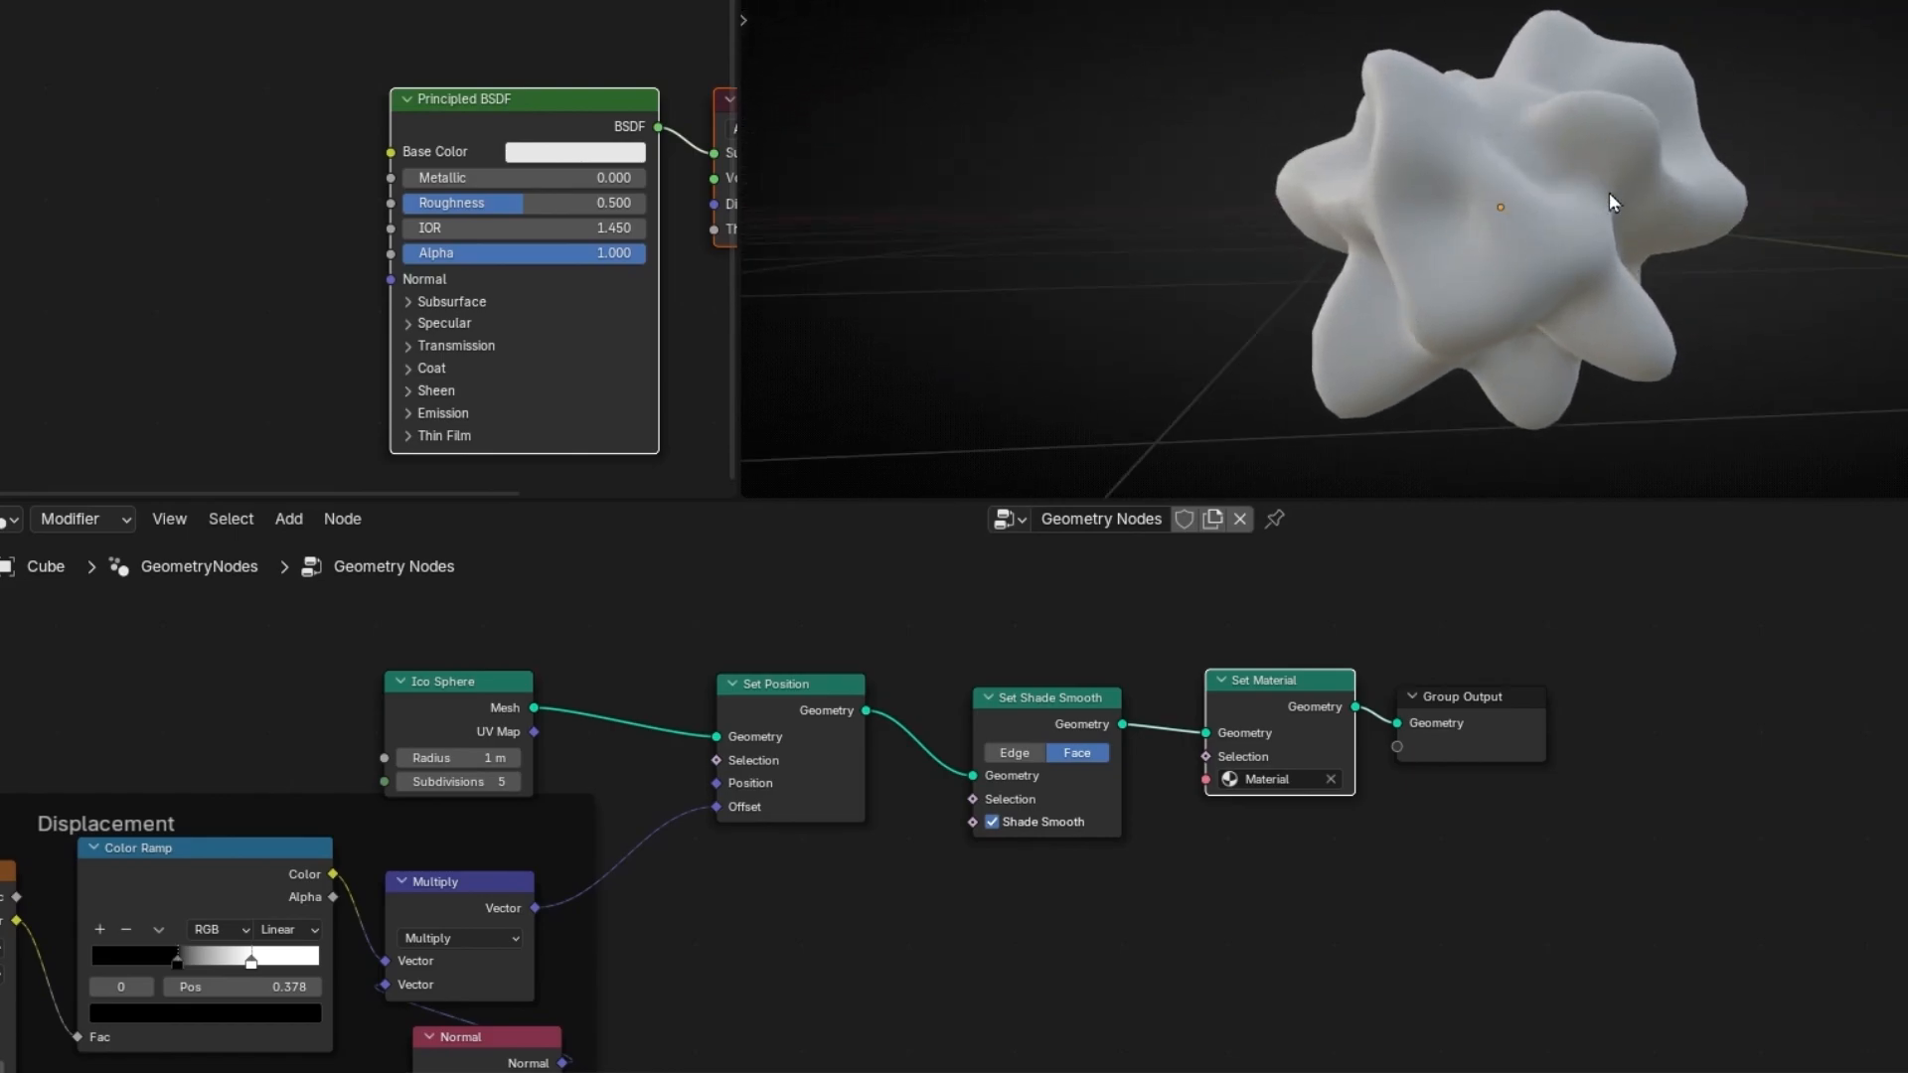
# - Set the Ico Sphere node's Subdivisions to 6
pyautogui.moveTo(873, 660); pyautogui.dragTo(1269, 659, button='middle')
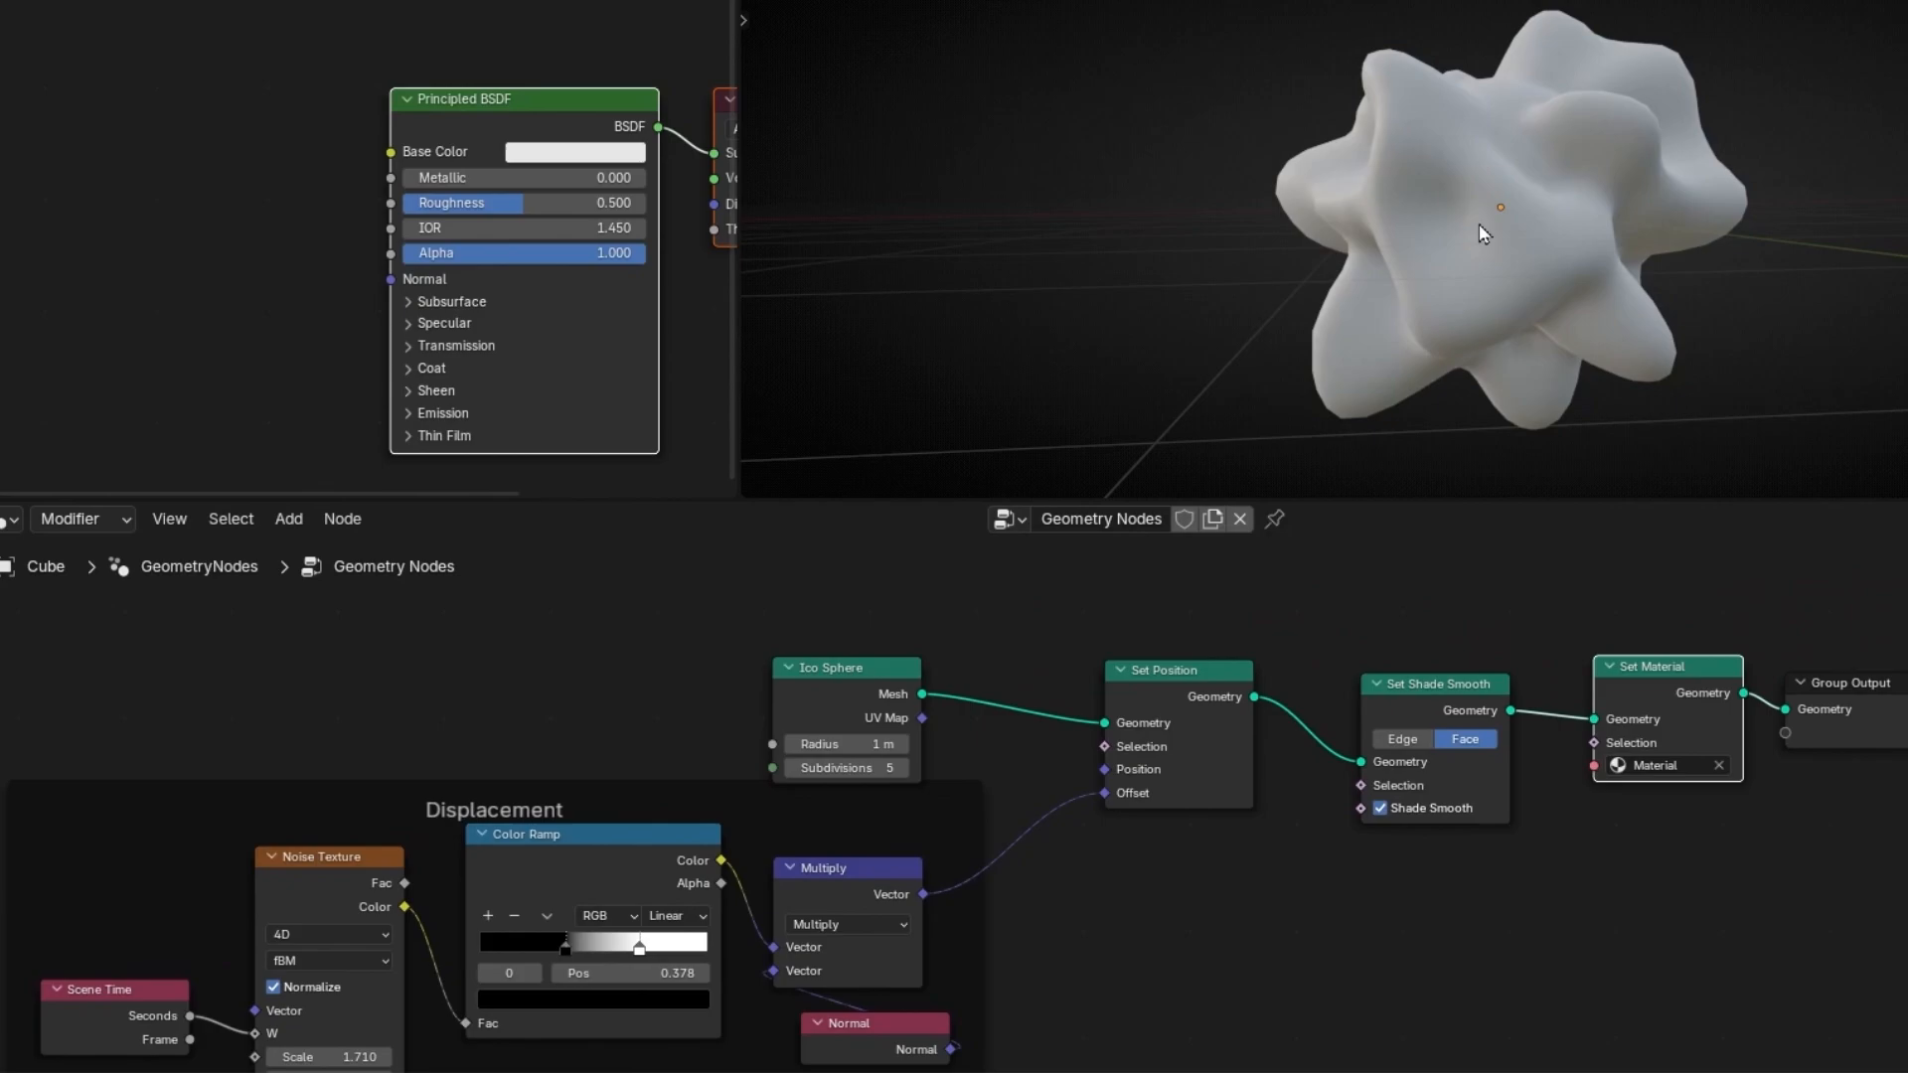
pyautogui.moveTo(953, 824); pyautogui.dragTo(1103, 780, button='middle')
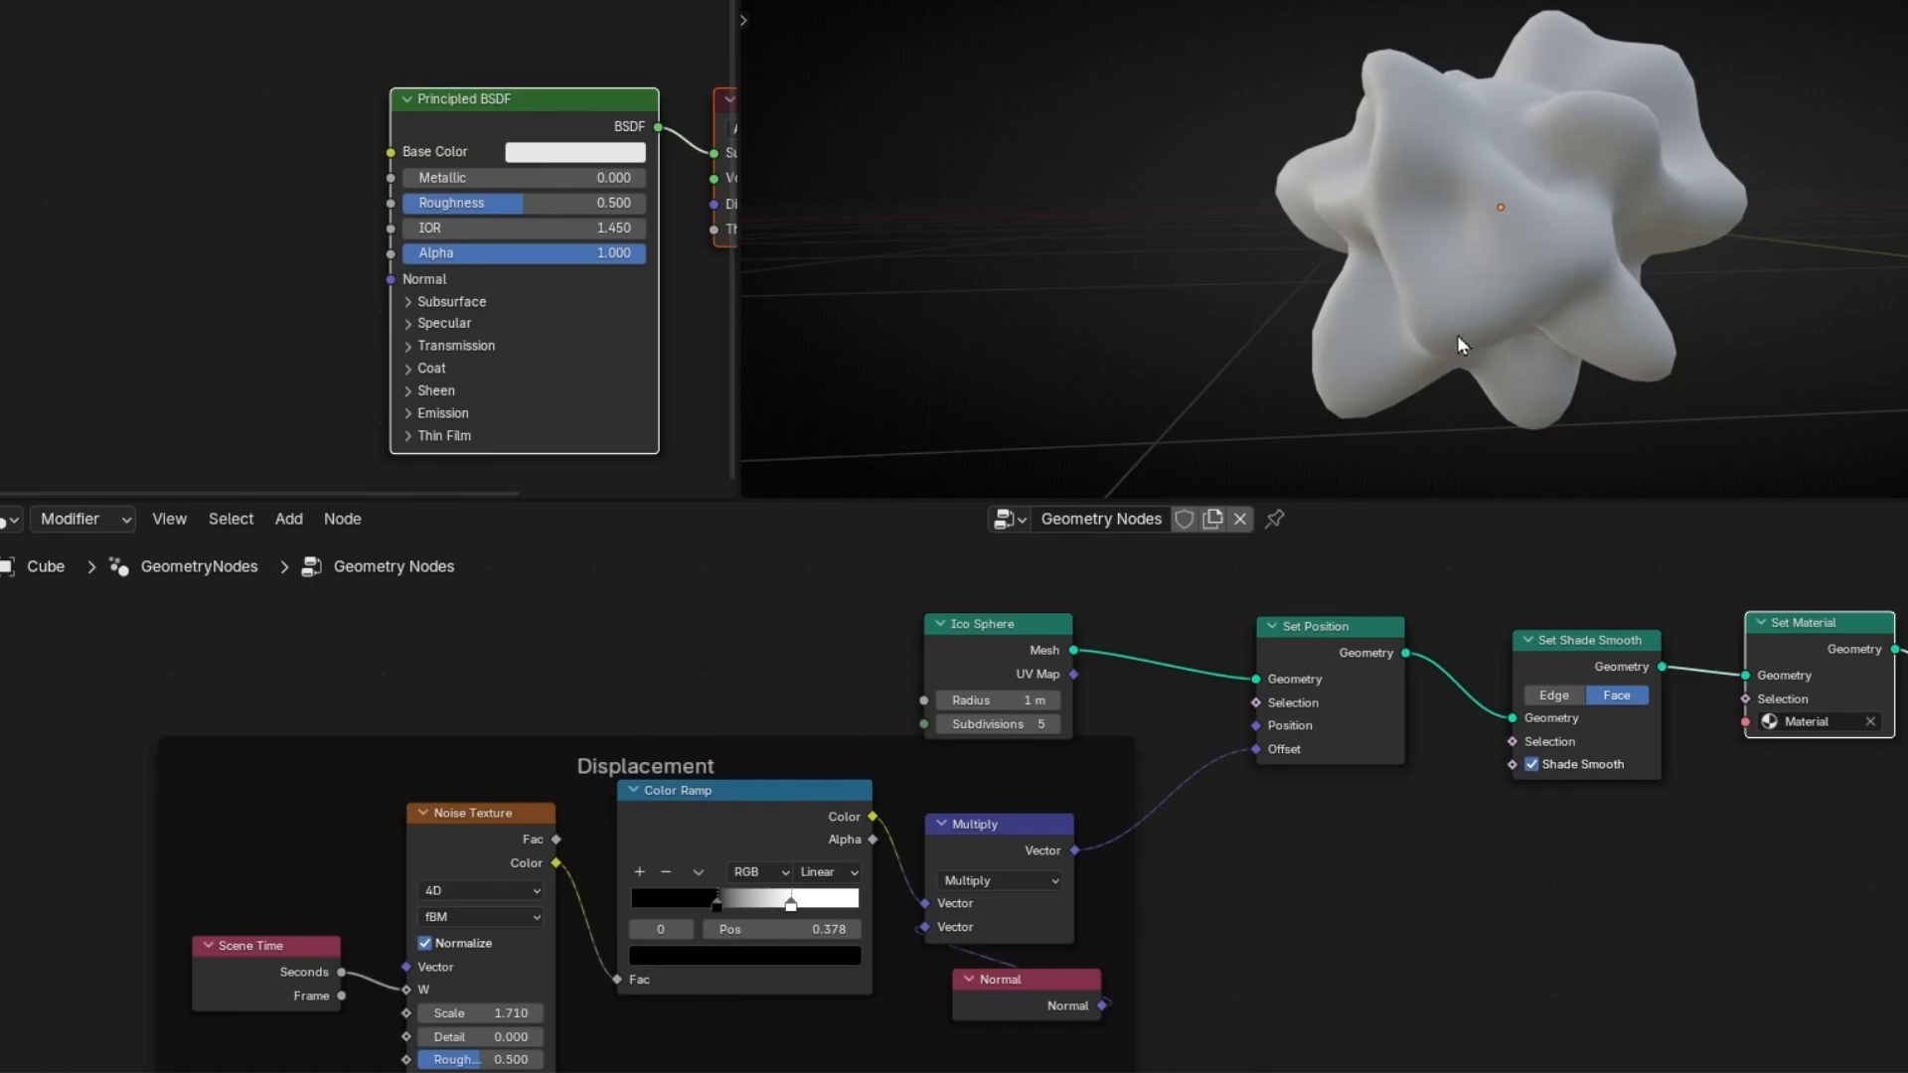
pyautogui.scroll(5, 1081, 765)
pyautogui.moveTo(1080, 765); pyautogui.dragTo(981, 866, button='middle')
pyautogui.scroll(3, 1053, 717)
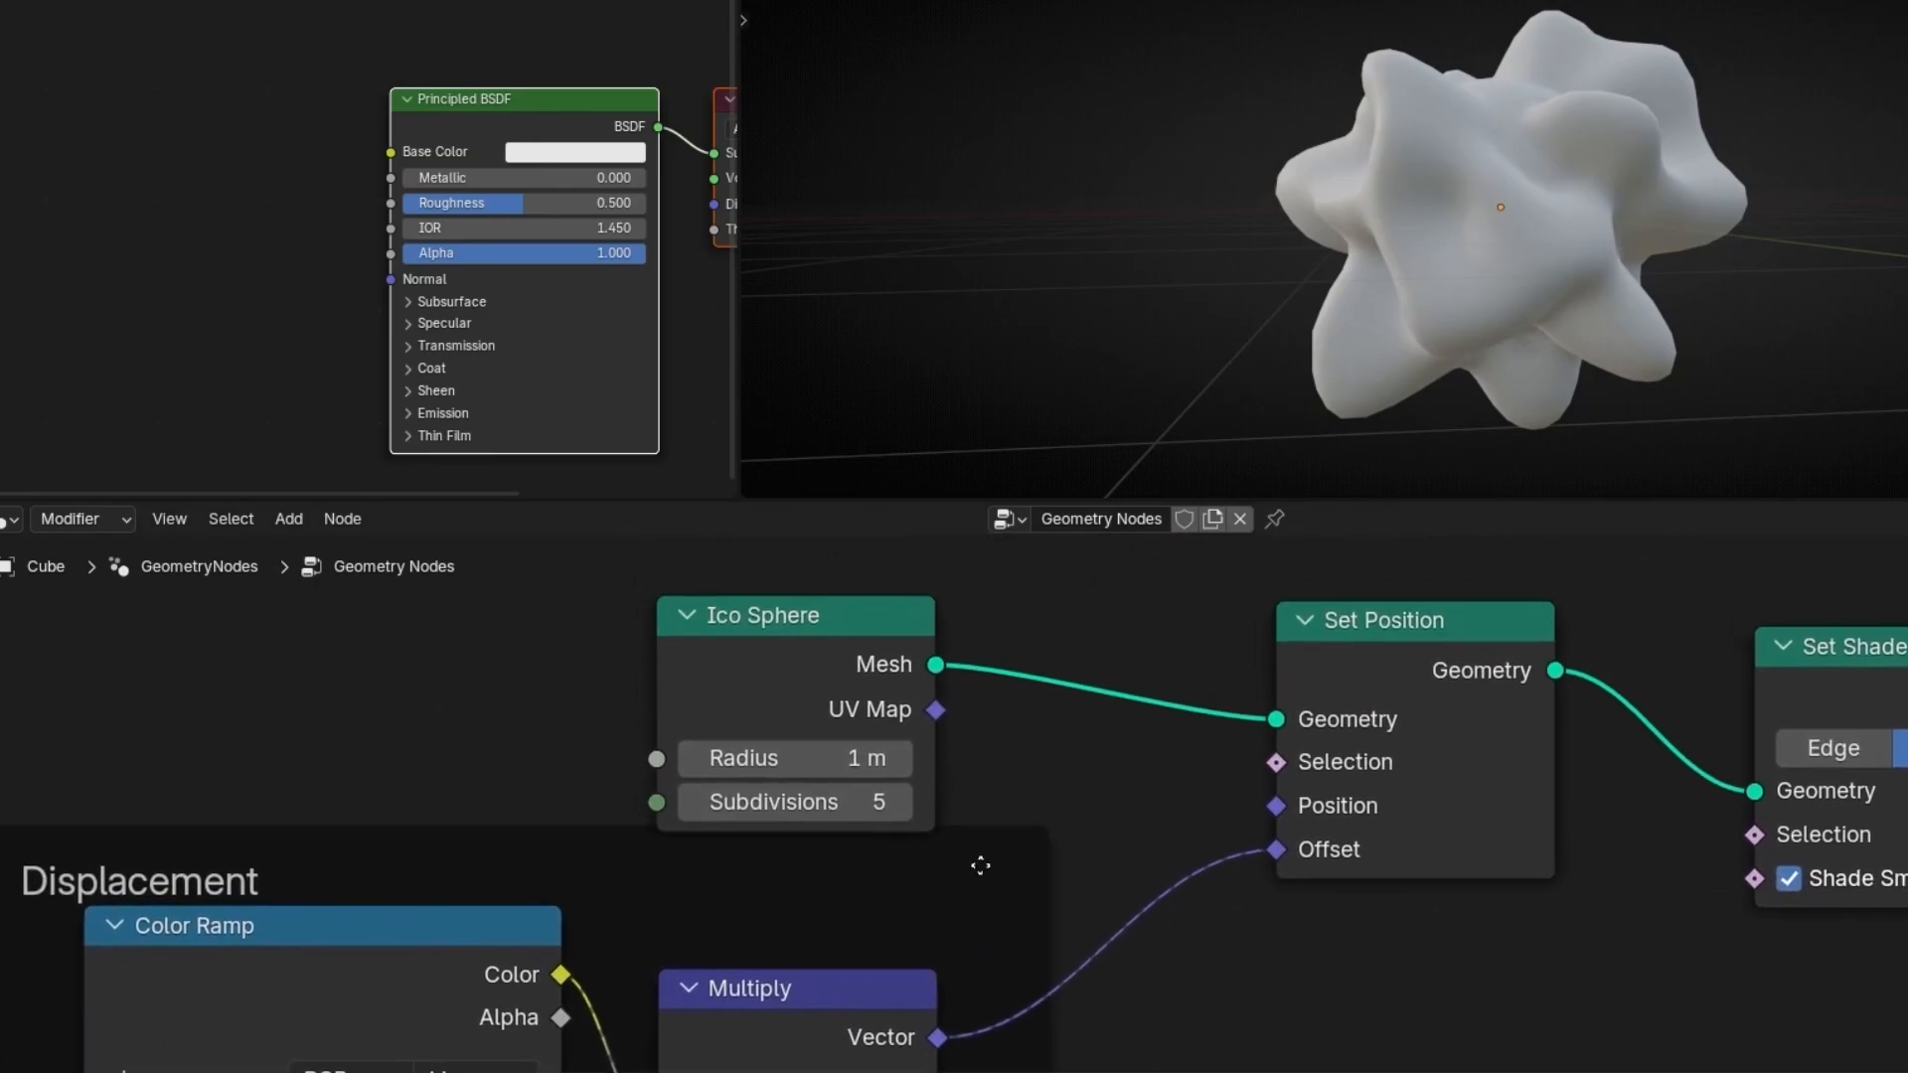
pyautogui.click(899, 805)
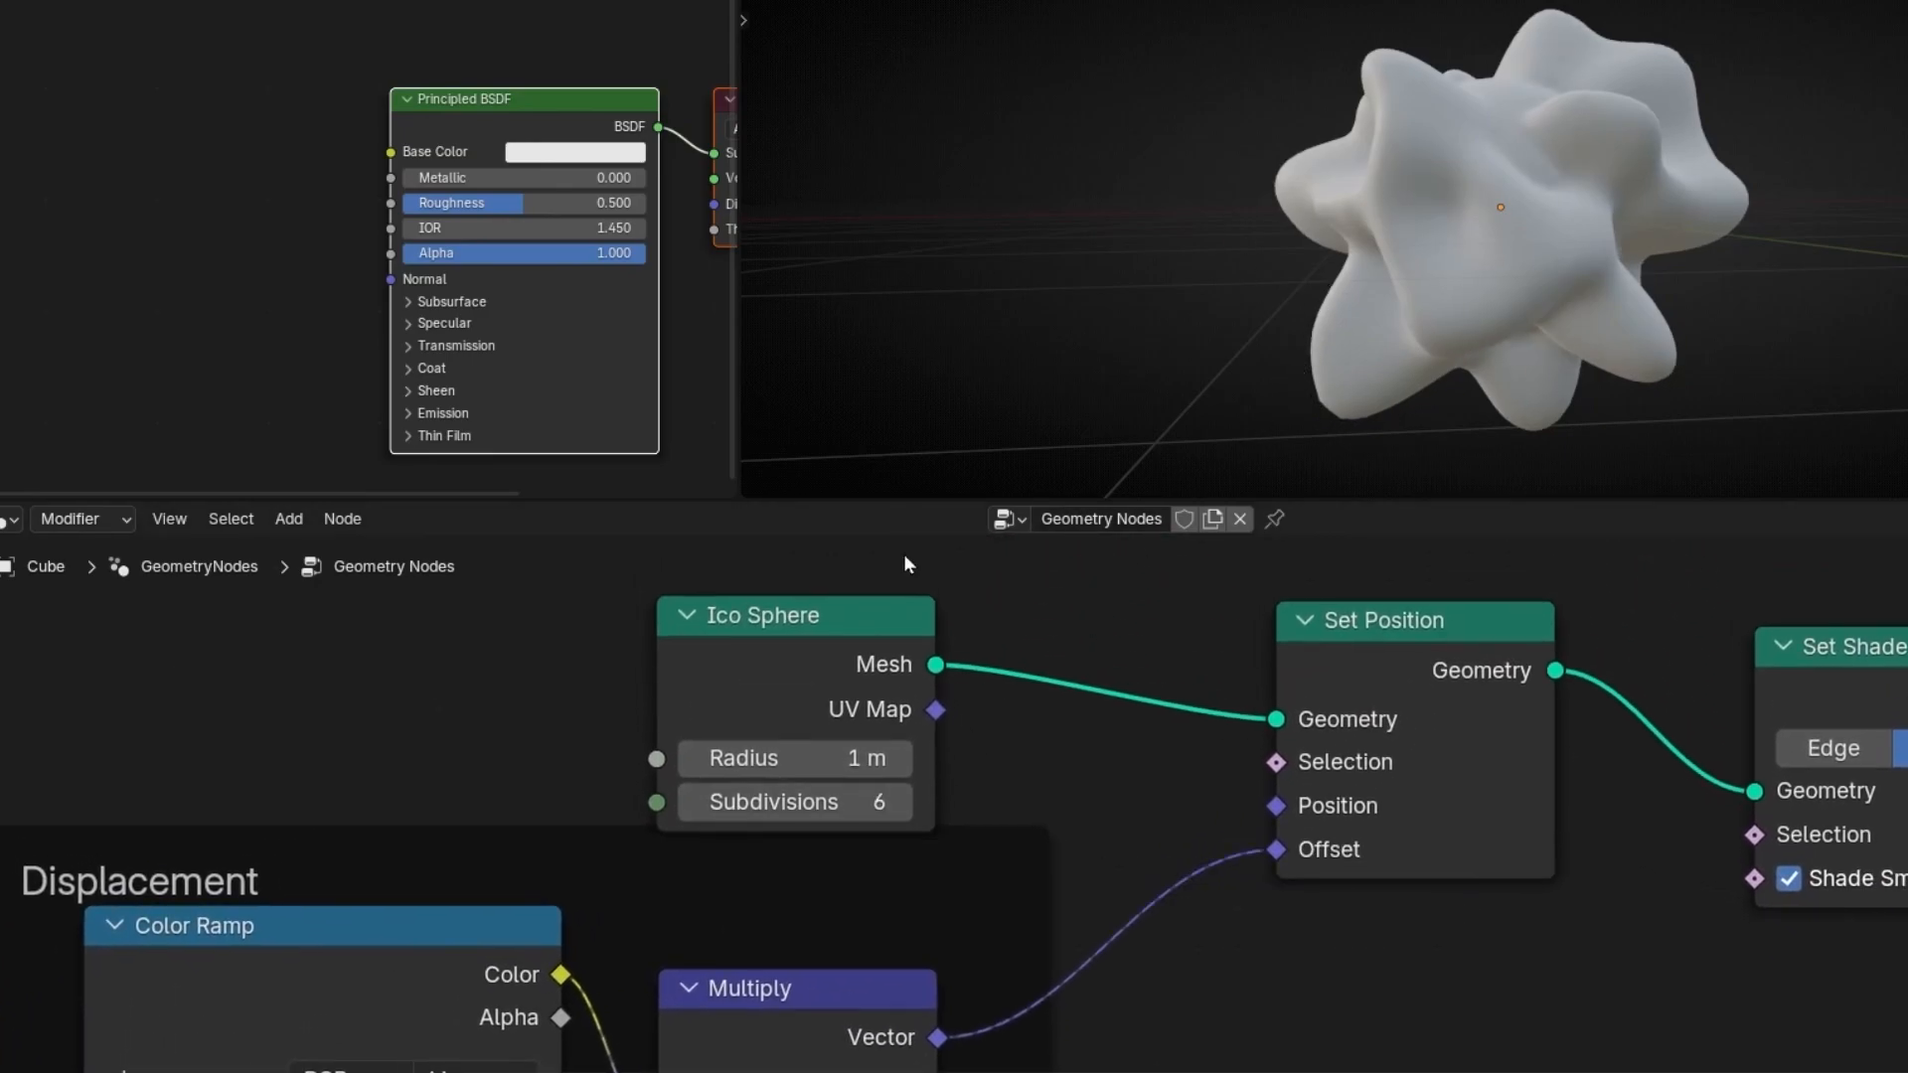
# - Move the Ico Sphere node away from Set Position to make room for another node on their link
pyautogui.moveTo(844, 613); pyautogui.dragTo(874, 540)
pyautogui.scroll(-1, 949, 834)
pyautogui.moveTo(949, 833); pyautogui.dragTo(1090, 740, button='middle')
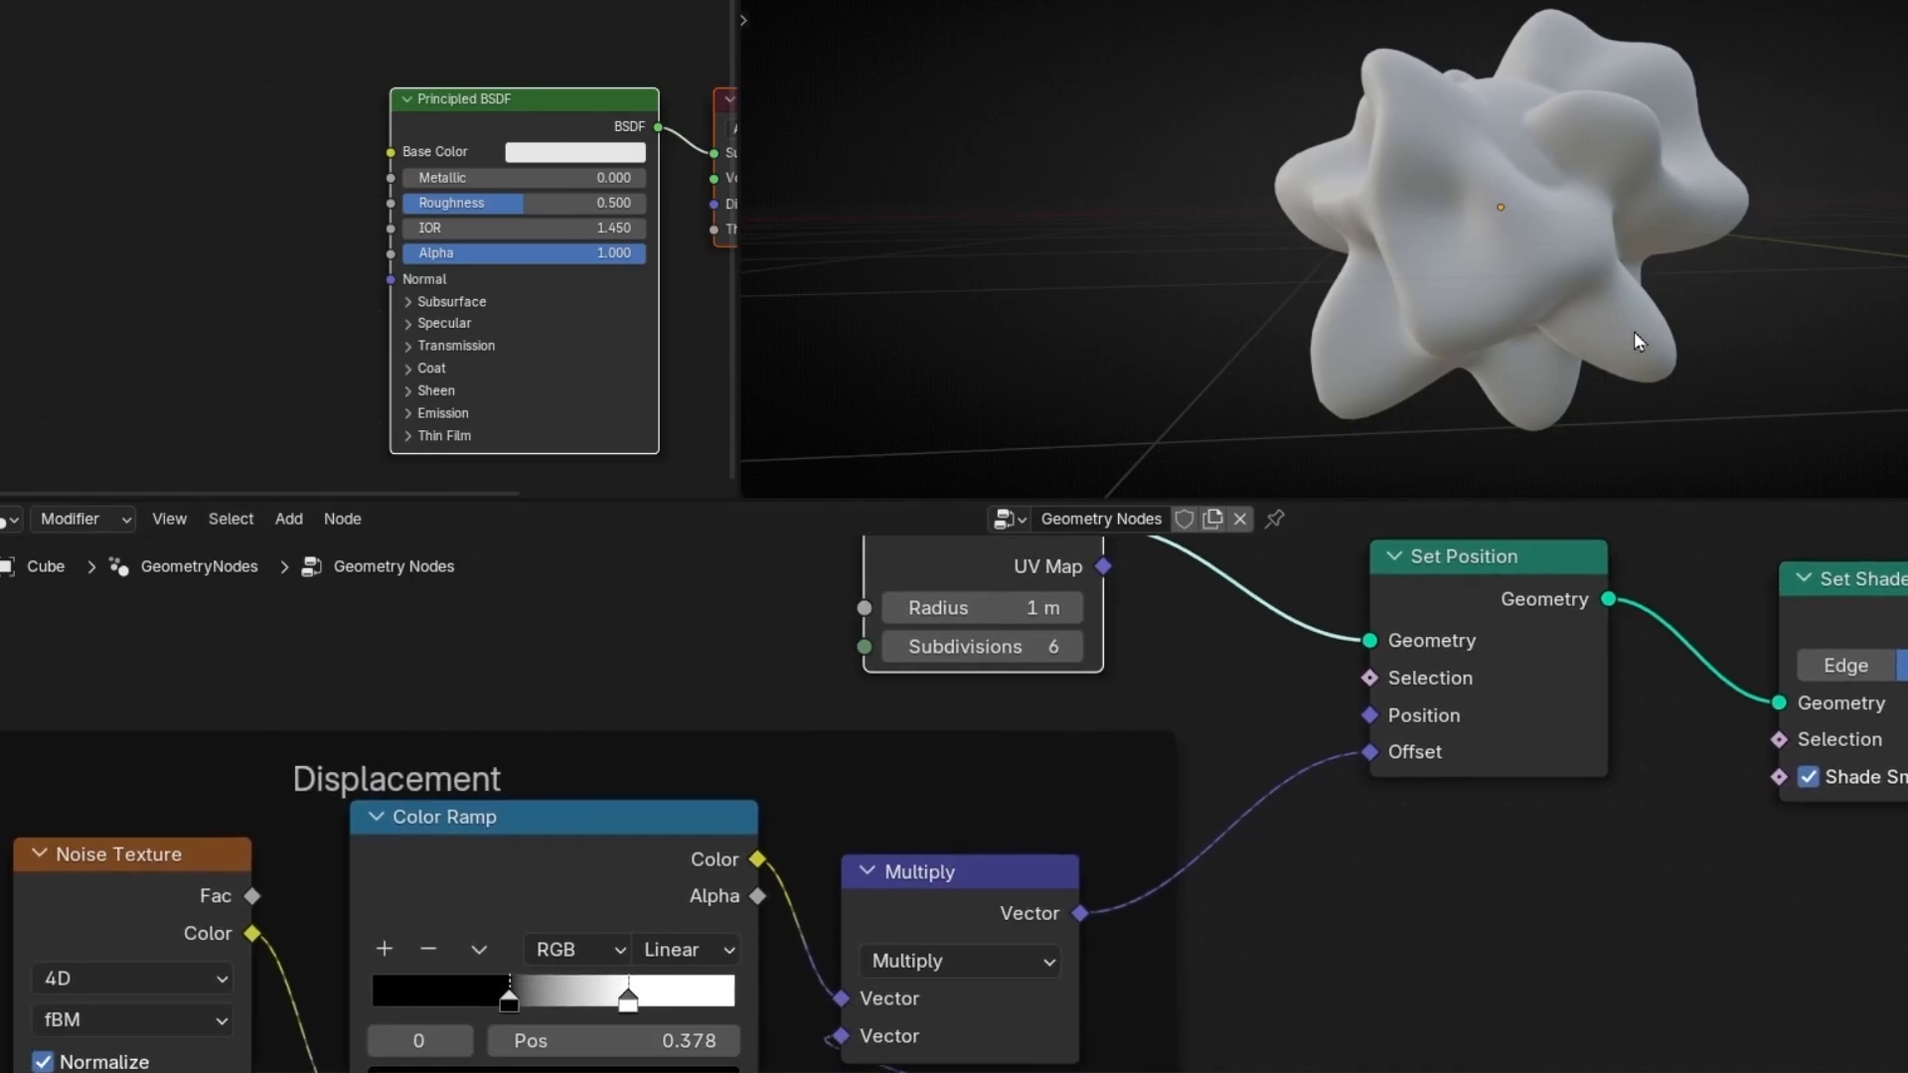
pyautogui.scroll(-1, 1242, 815)
pyautogui.moveTo(1255, 822); pyautogui.dragTo(1401, 676, button='middle')
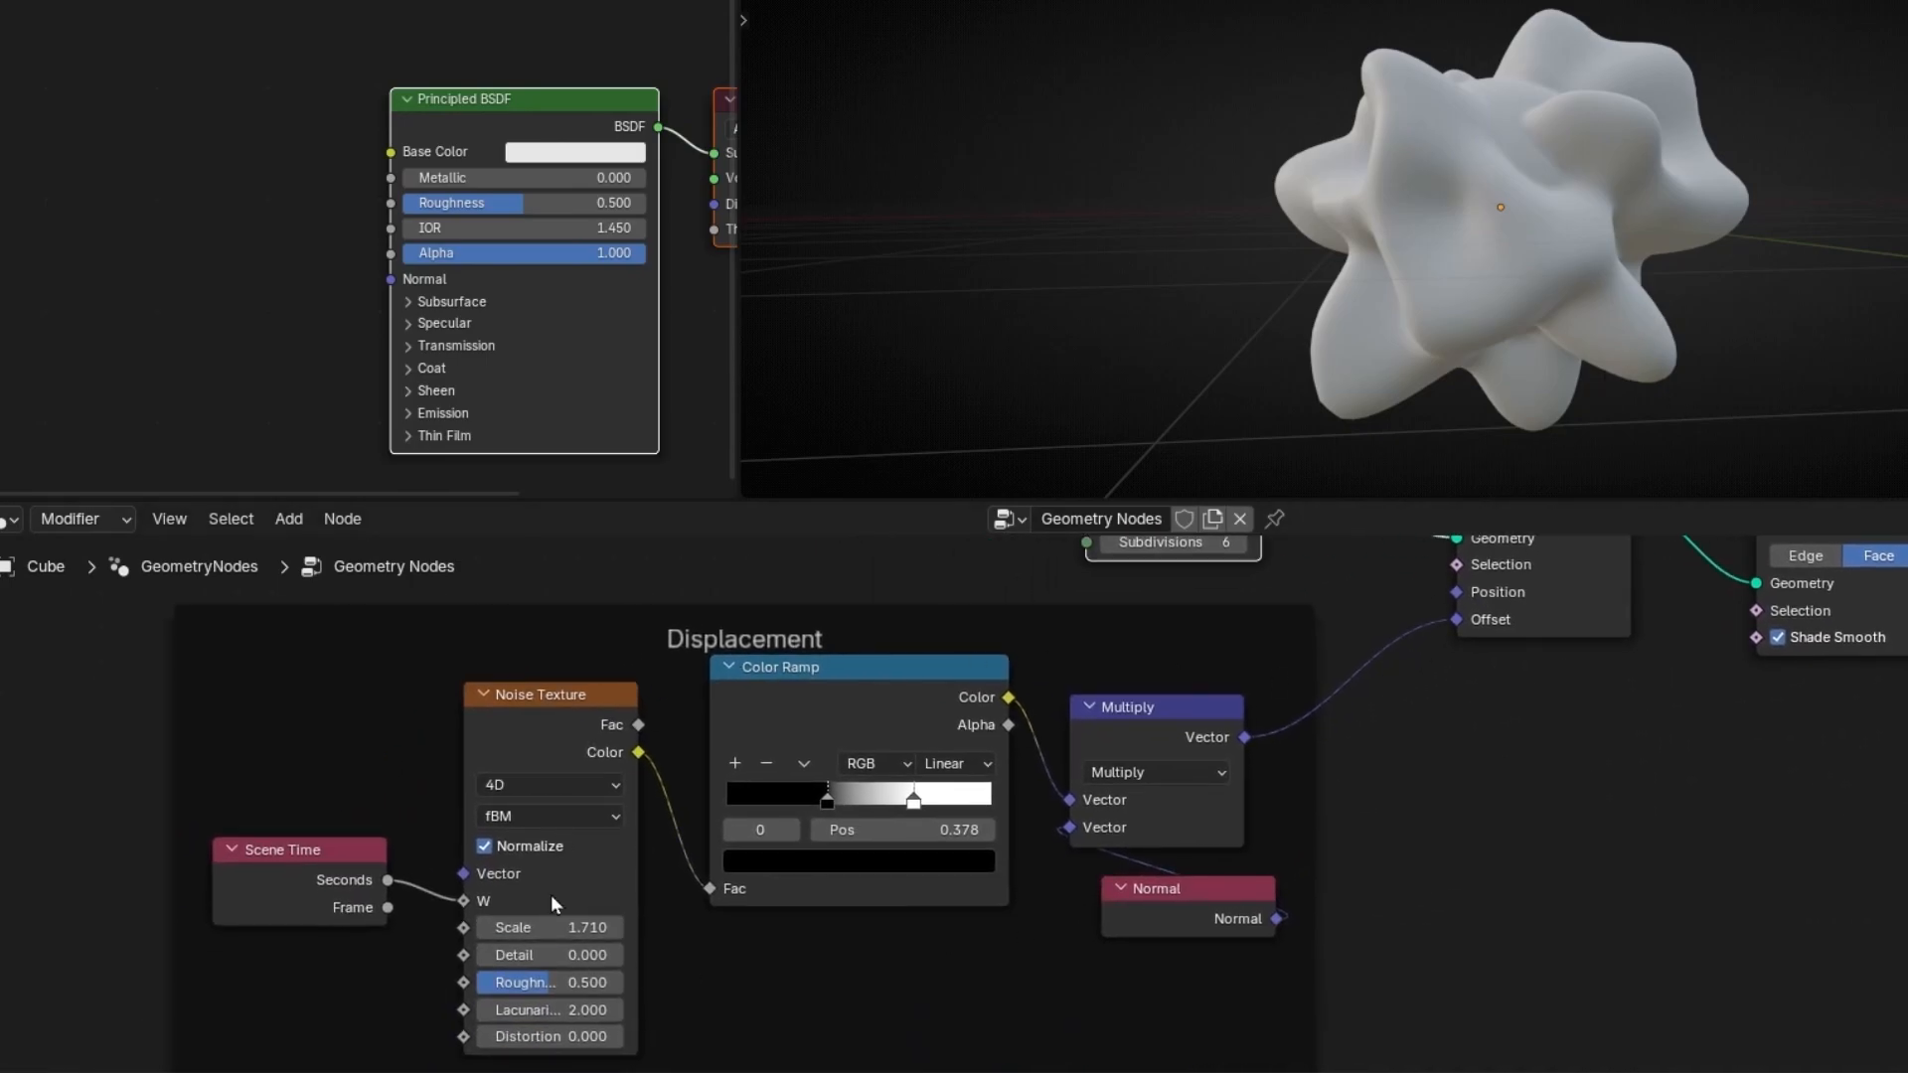
pyautogui.moveTo(1108, 616); pyautogui.dragTo(1151, 875, button='middle')
pyautogui.moveTo(1193, 628); pyautogui.dragTo(721, 664)
# - Insert a Store Named Attribute node on the link between Ico Sphere and Set Position
pyautogui.hotkey('shift', 'a')
pyautogui.write('store')
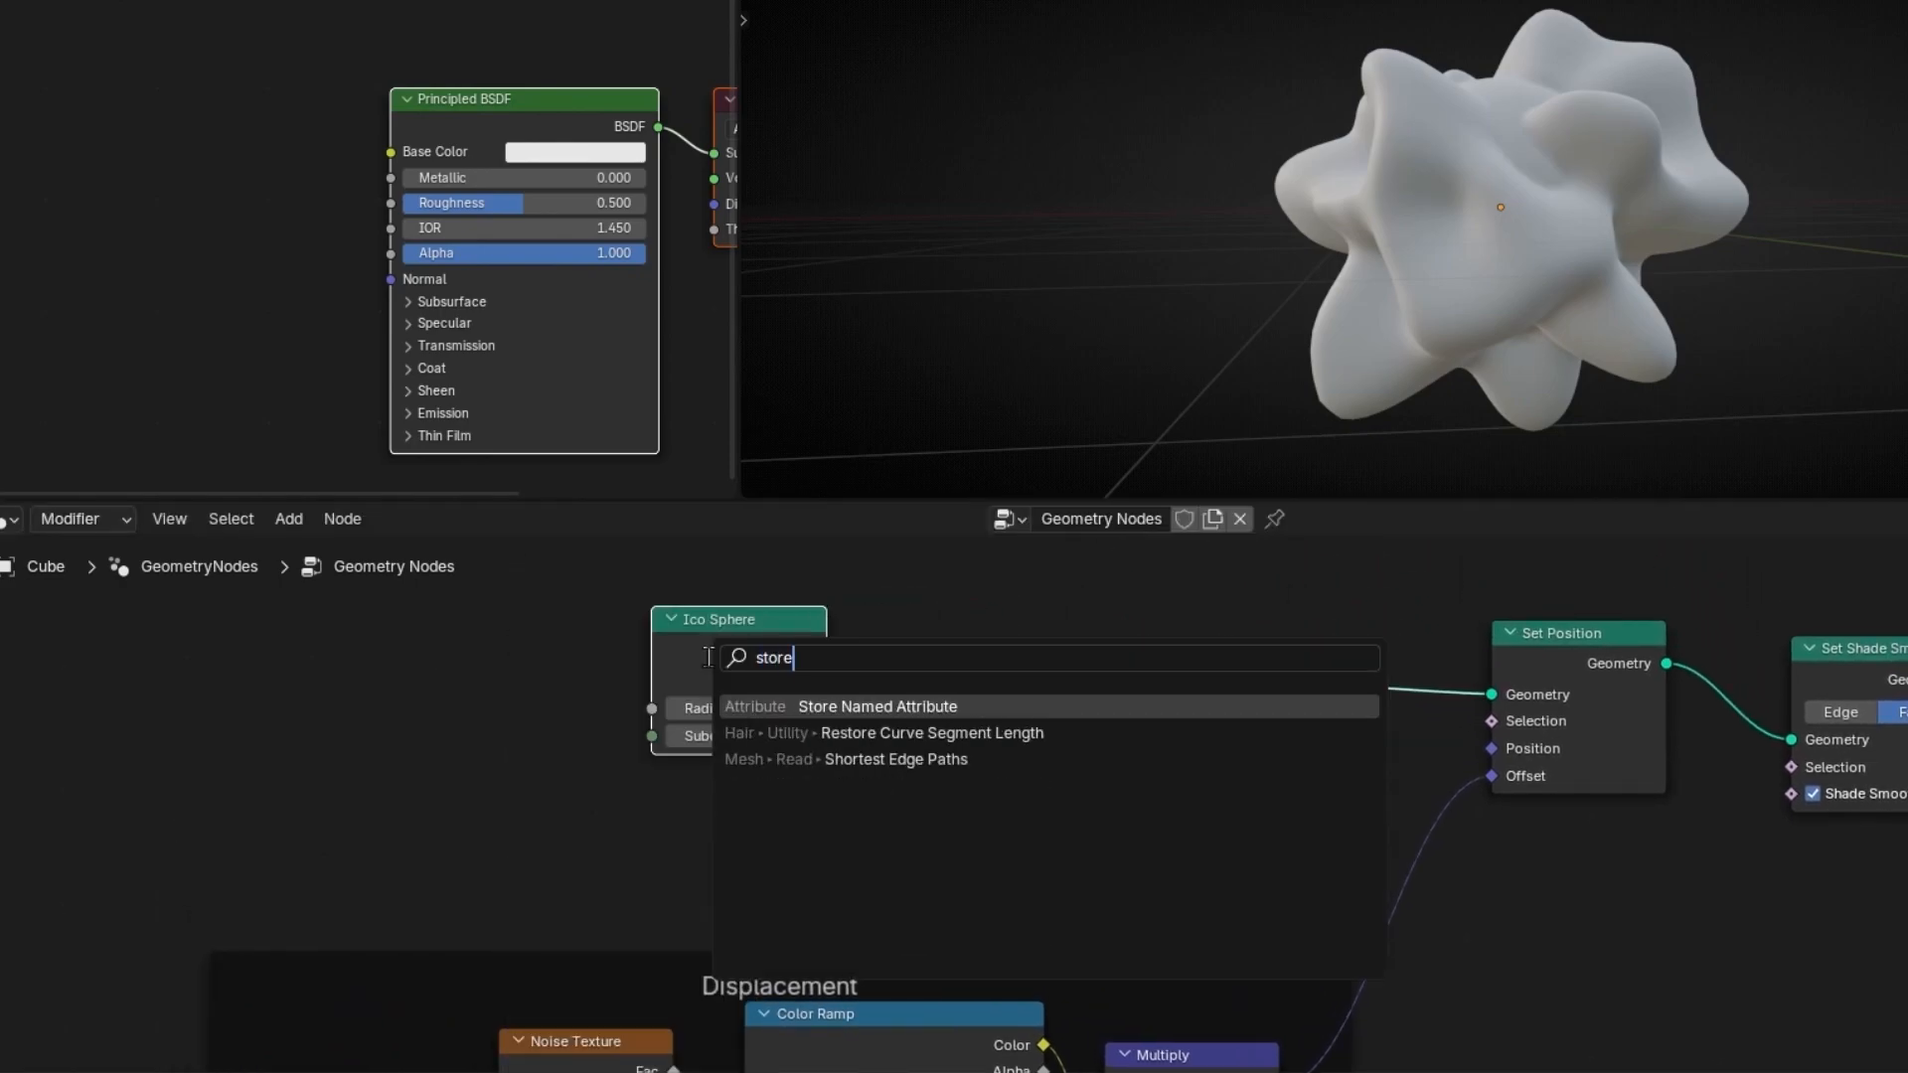
pyautogui.press('Return')
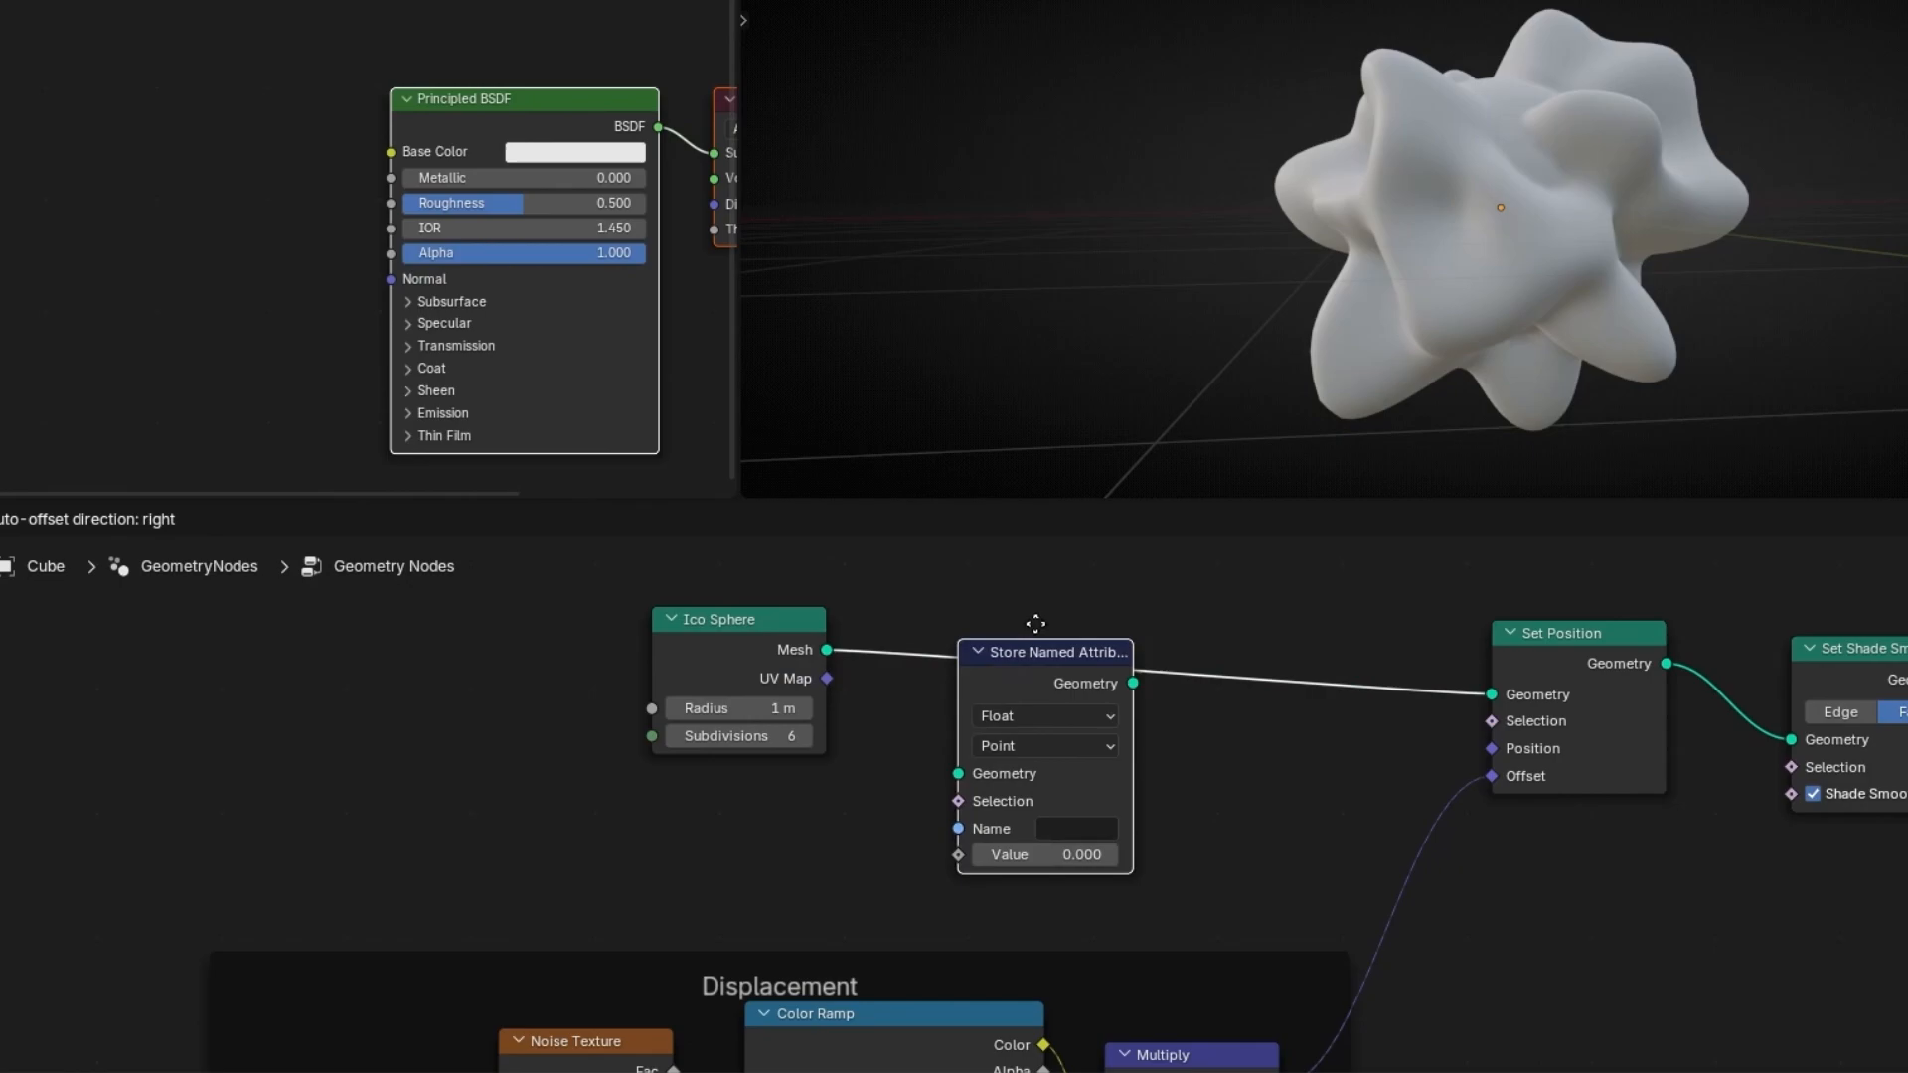
pyautogui.click(1152, 597)
# - Add a Vector Math node set to Distance and connect its output to the Store Named Attribute node's Value
pyautogui.moveTo(1100, 830); pyautogui.dragTo(1094, 763, button='middle')
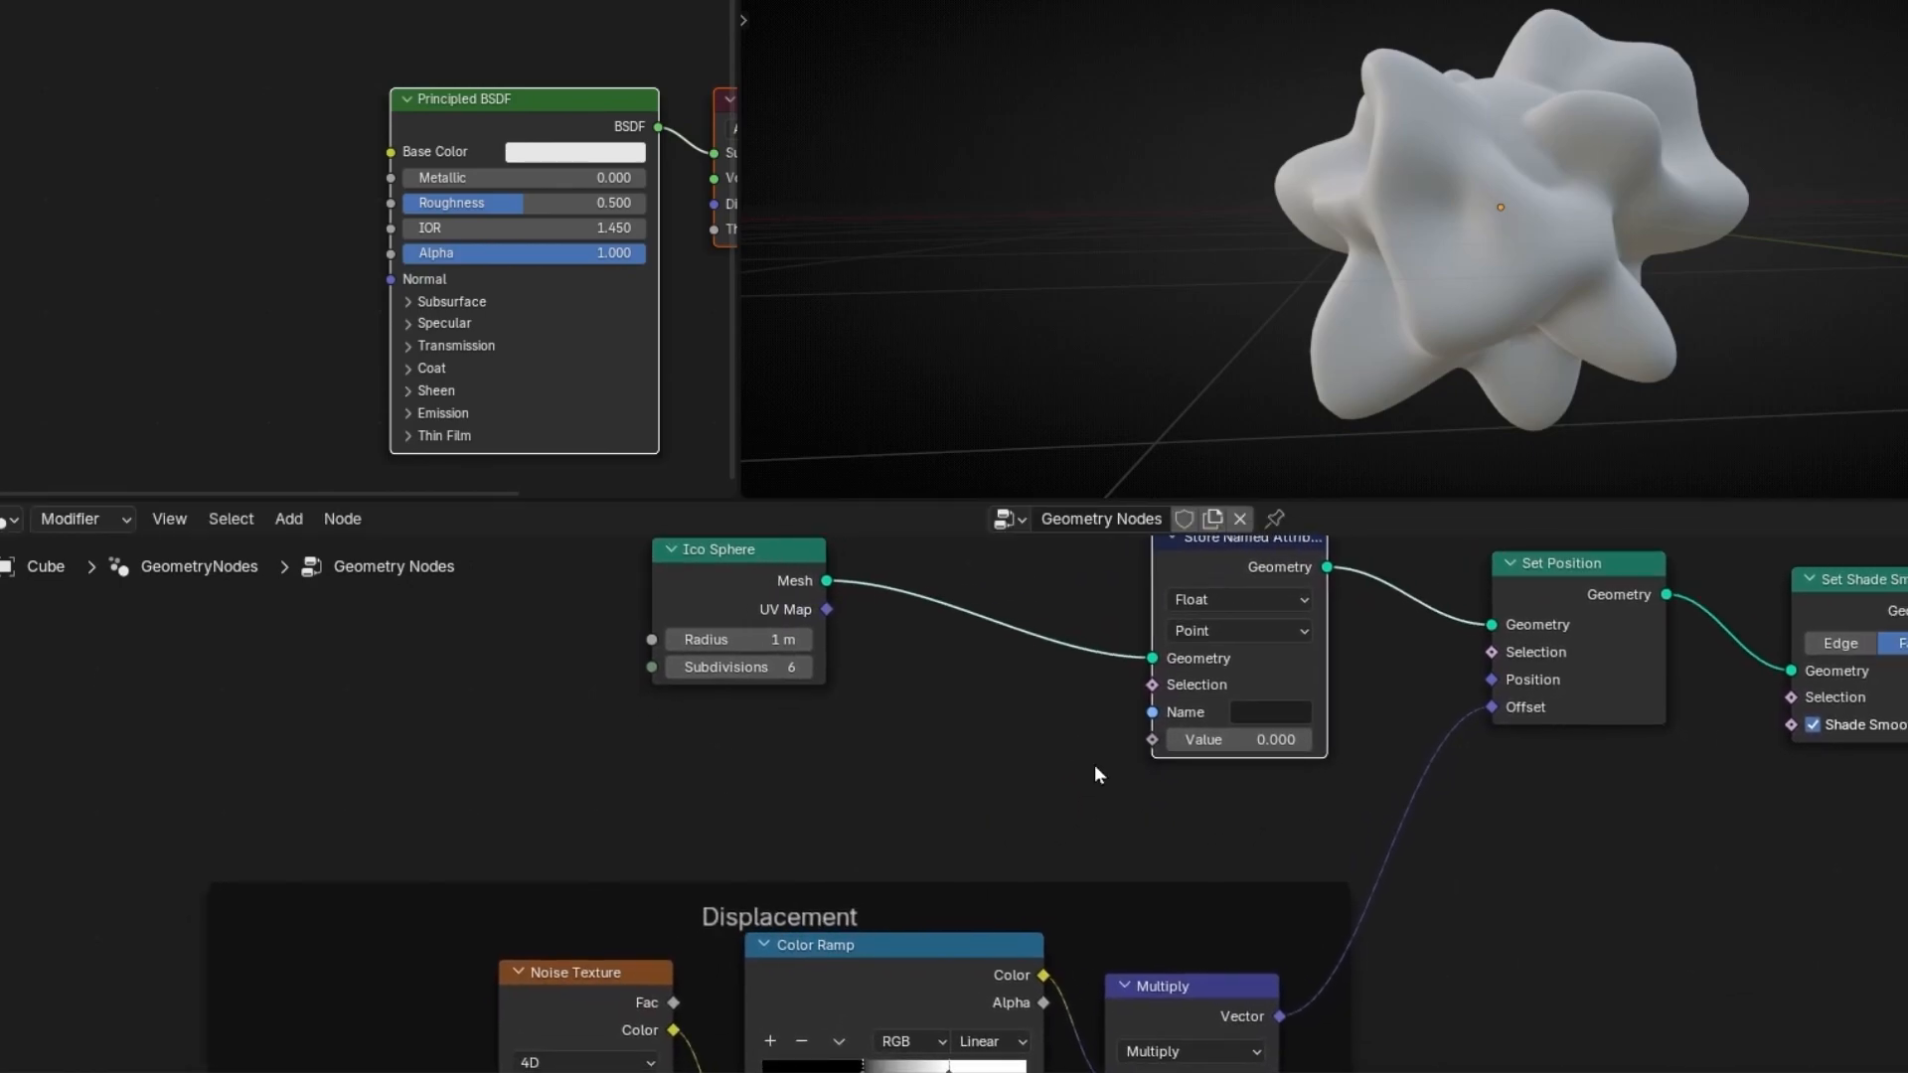
pyautogui.hotkey('shift', 'a')
pyautogui.write('vec')
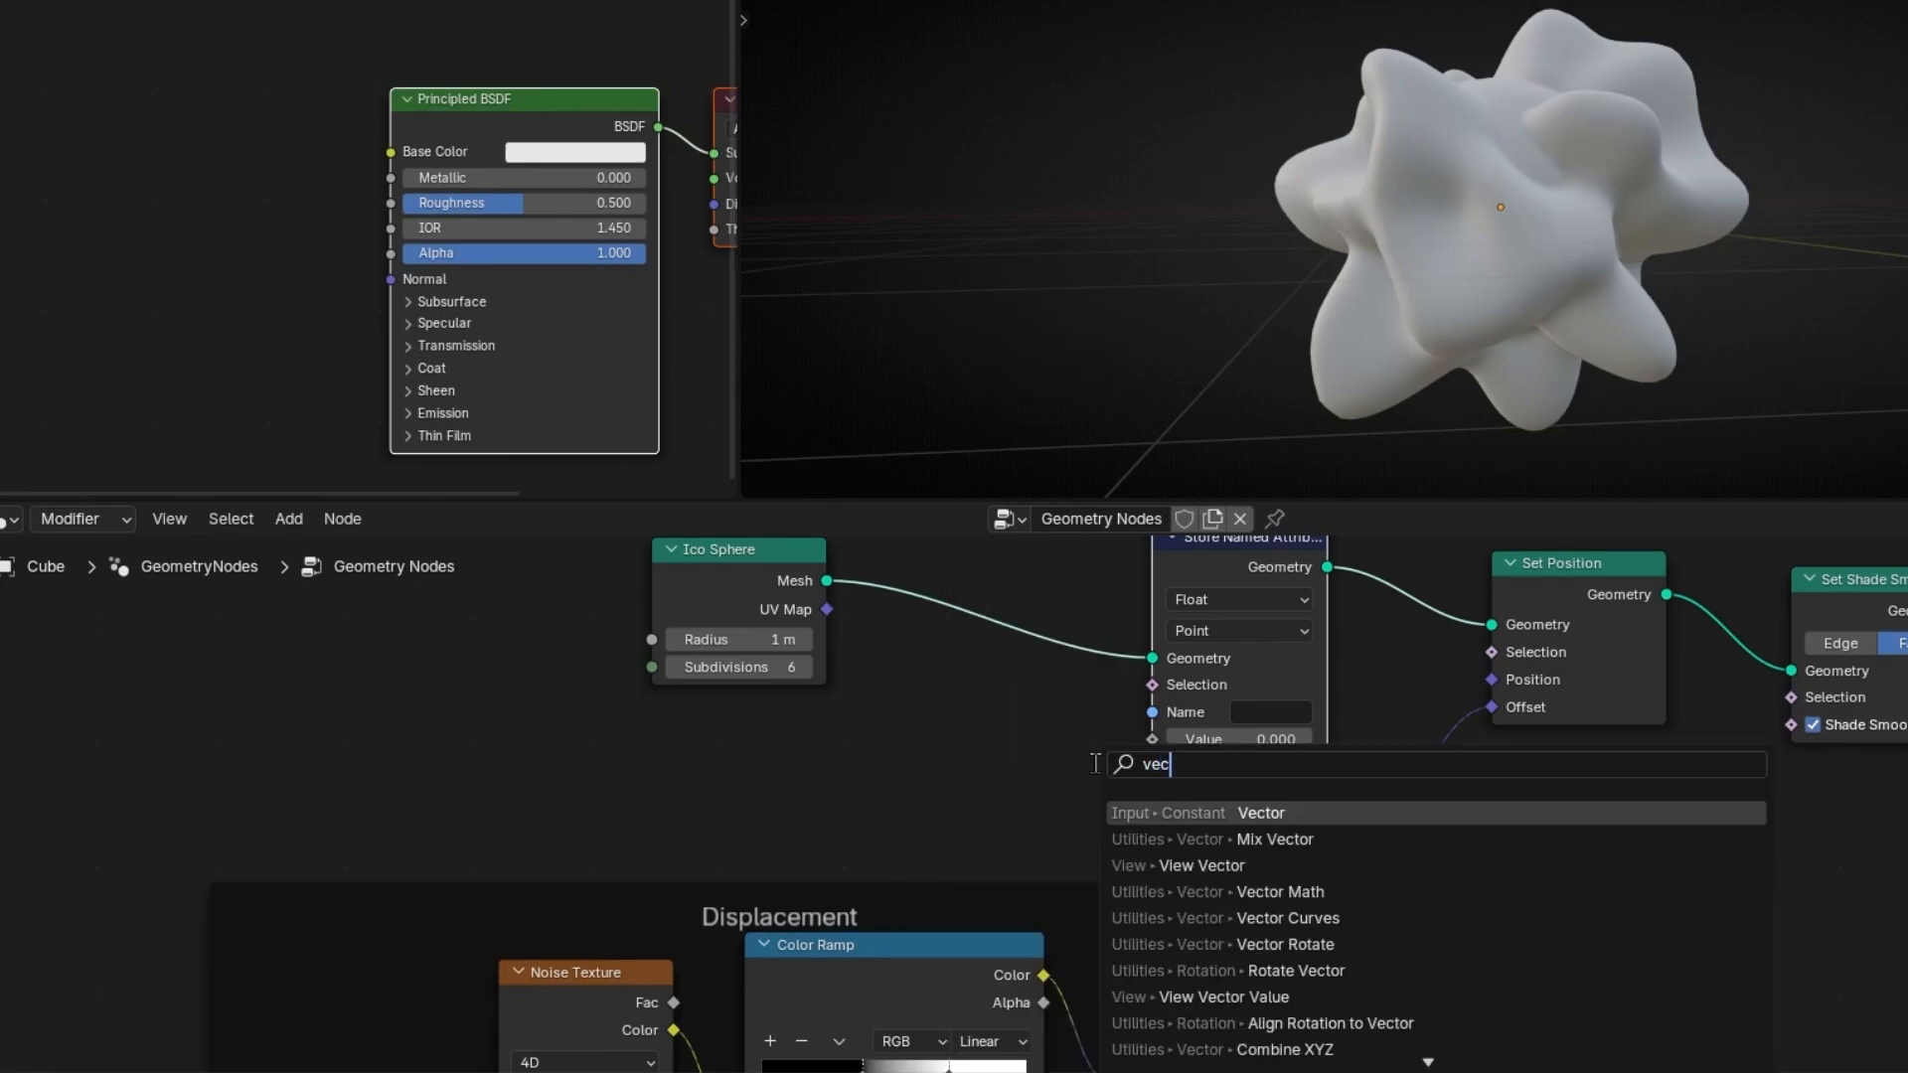
pyautogui.write('tor ma')
pyautogui.press('Return')
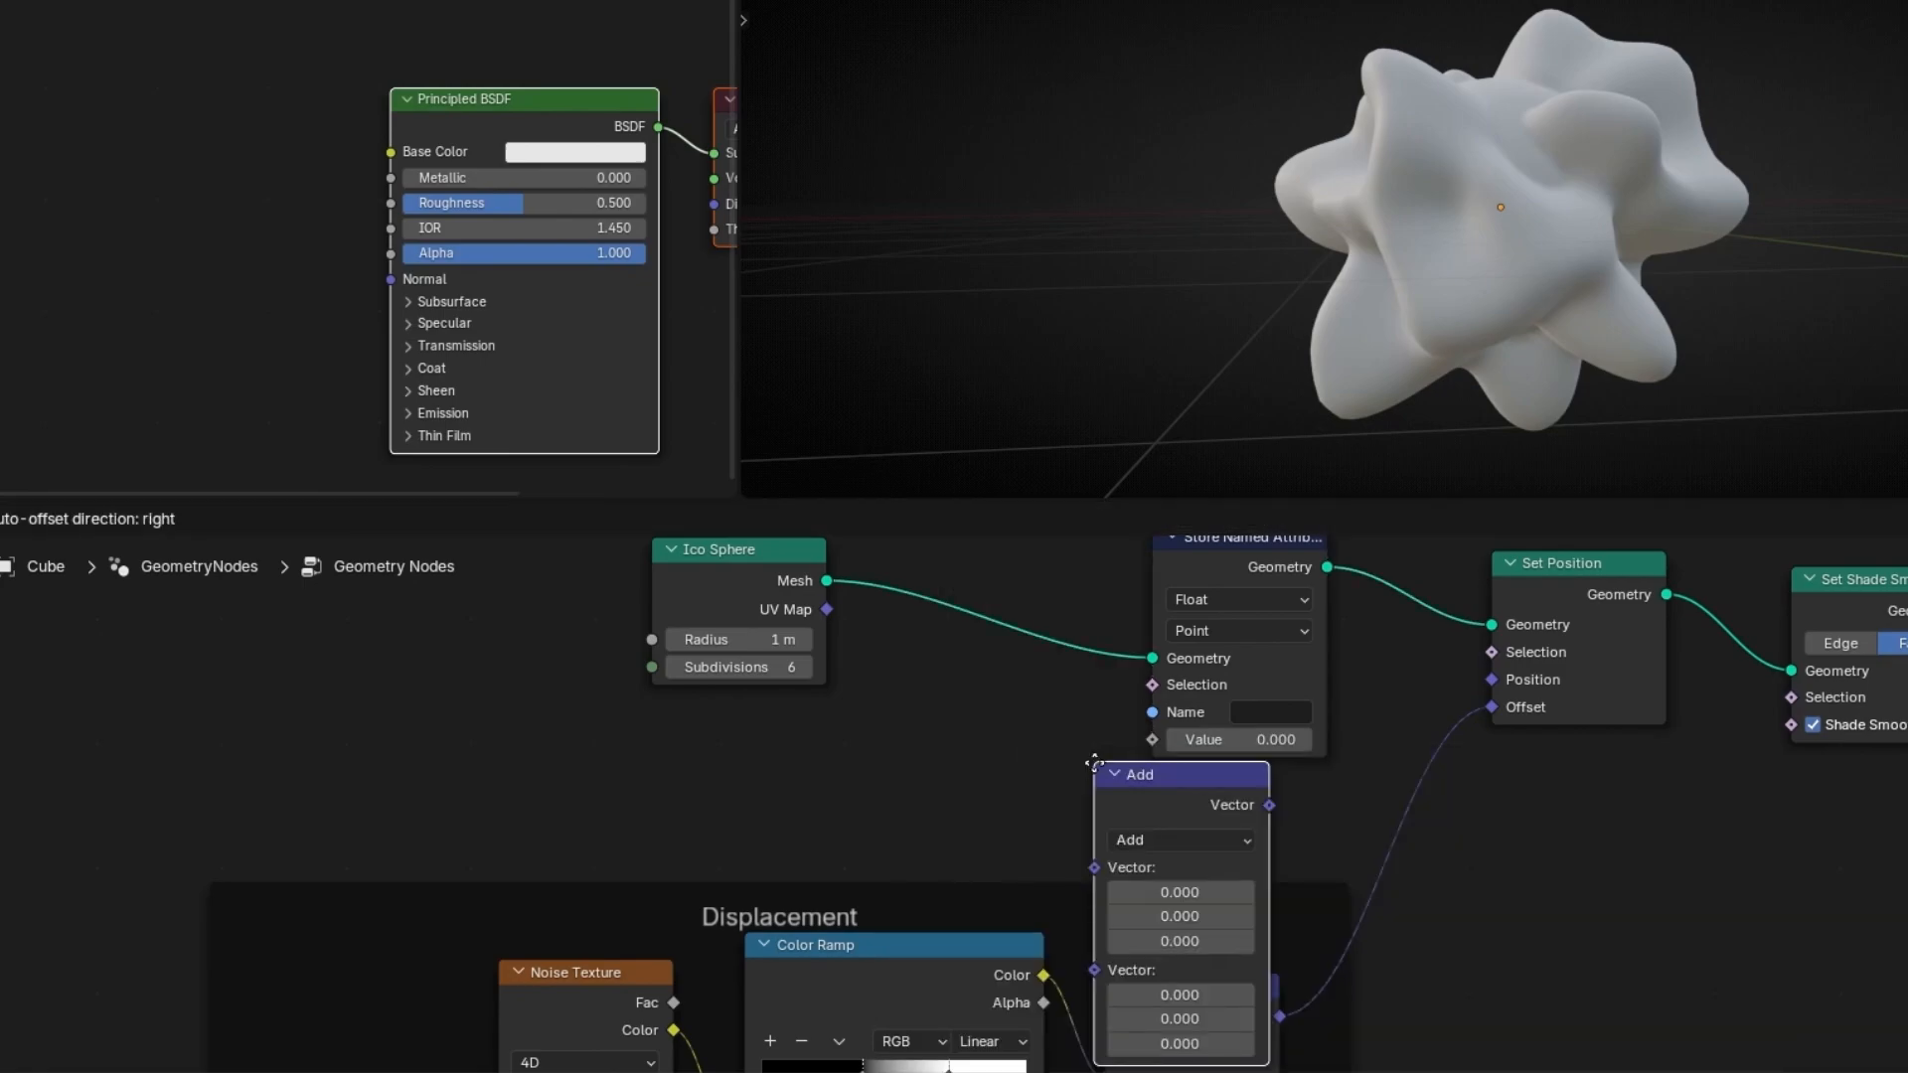
pyautogui.click(898, 667)
pyautogui.click(960, 743)
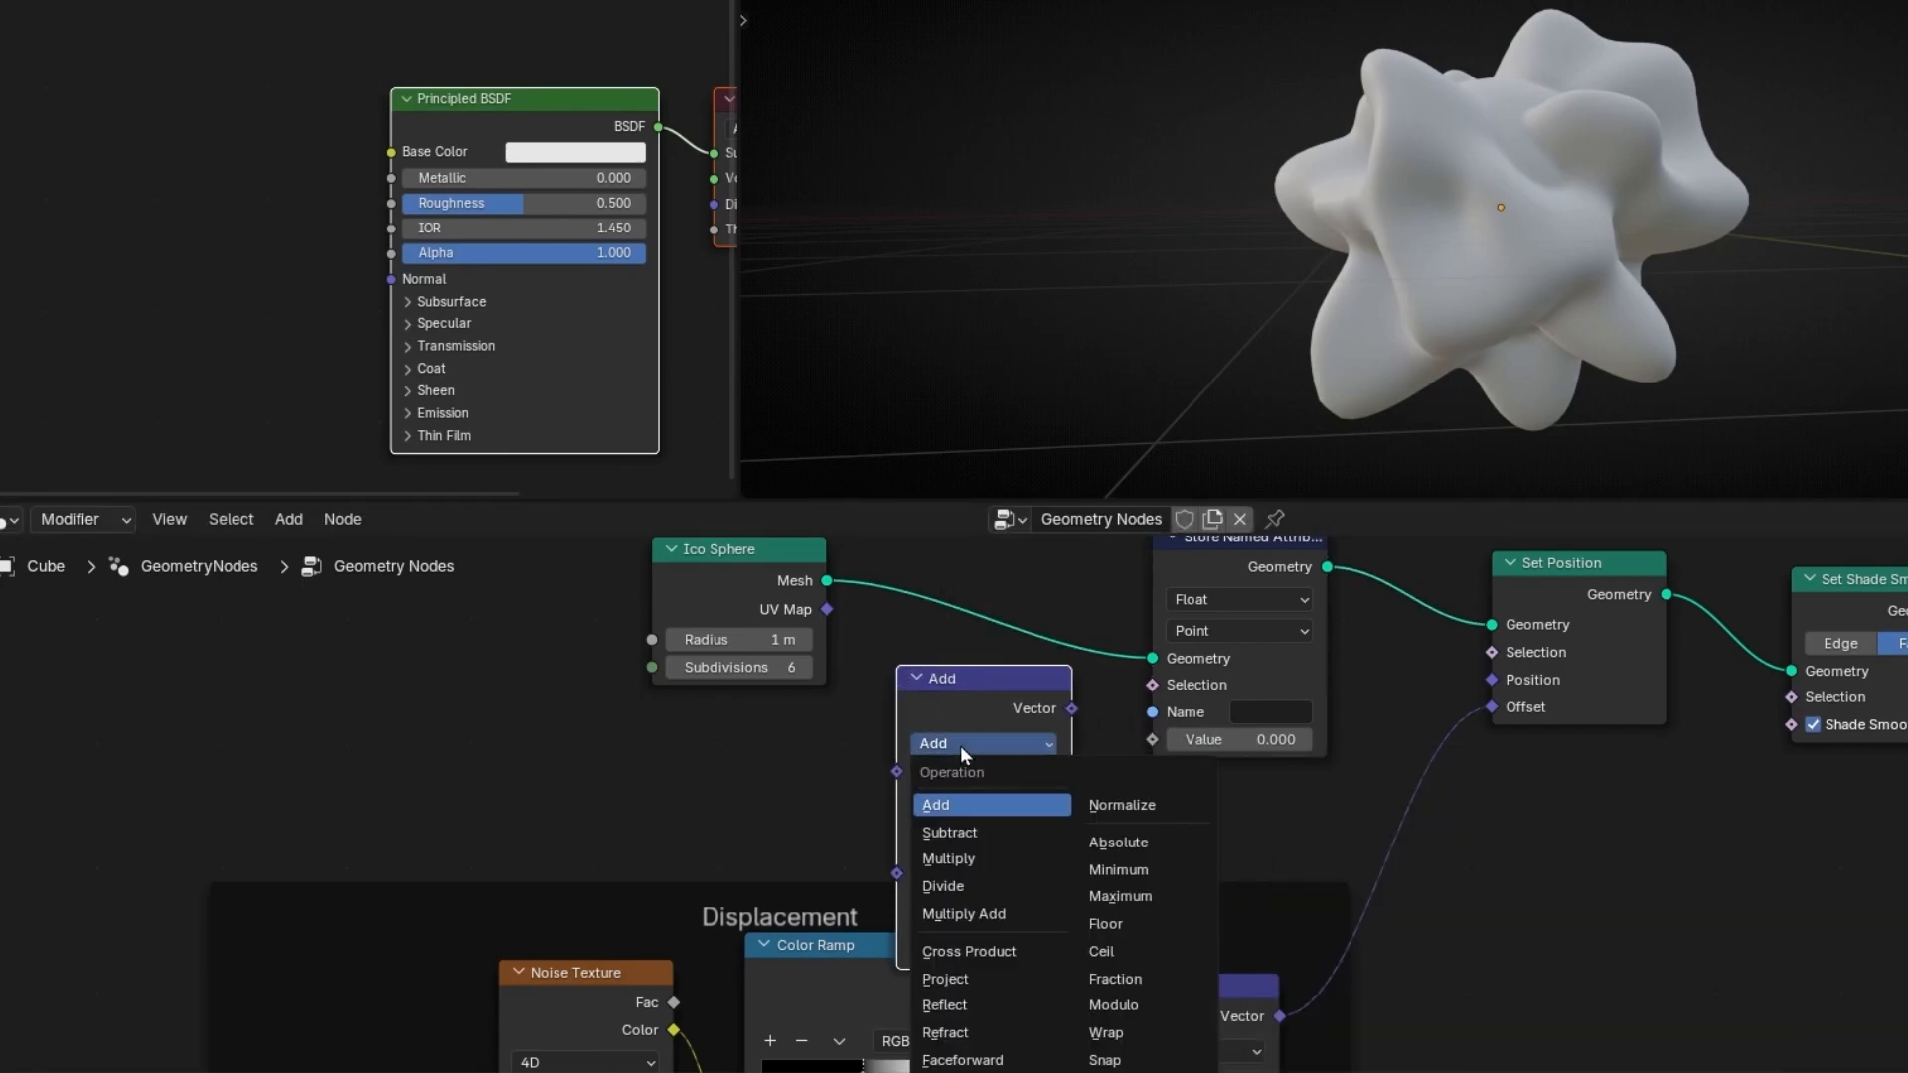
pyautogui.click(975, 1019)
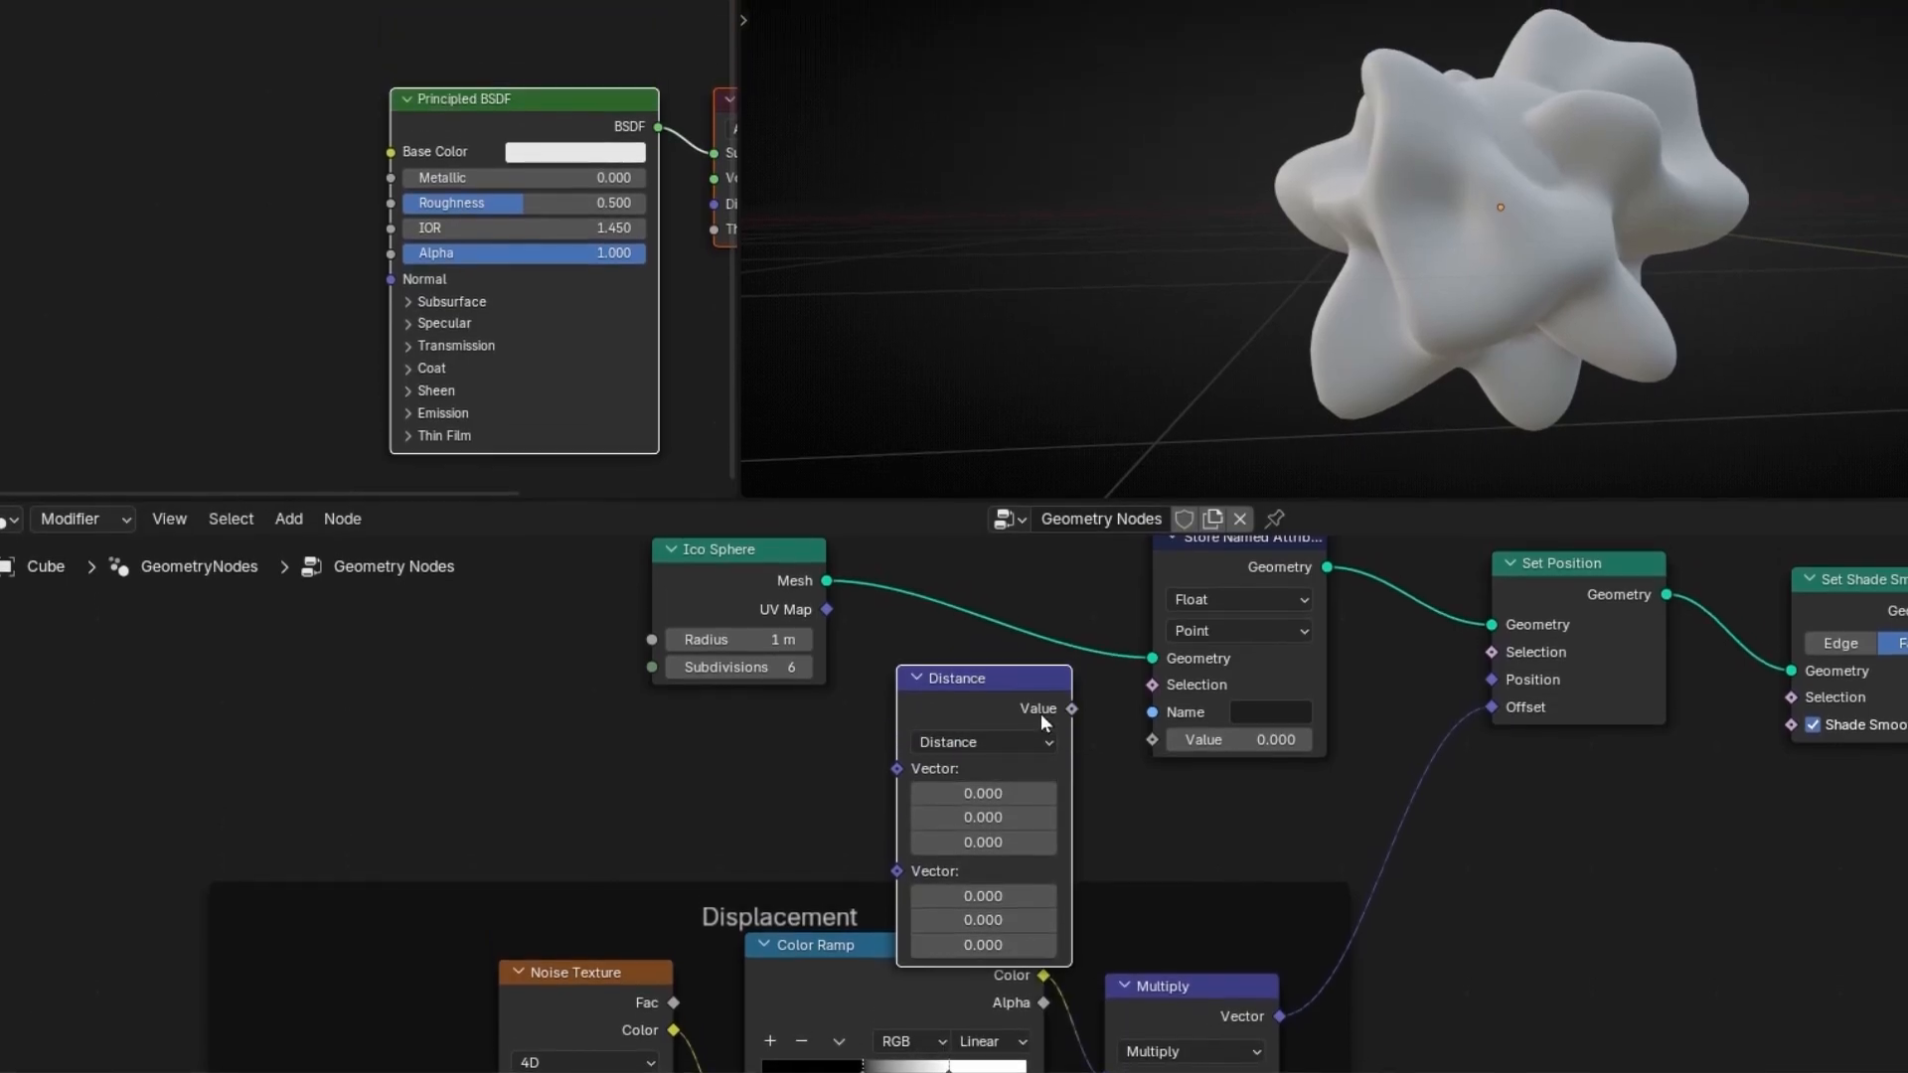
pyautogui.moveTo(1129, 736); pyautogui.dragTo(1130, 736)
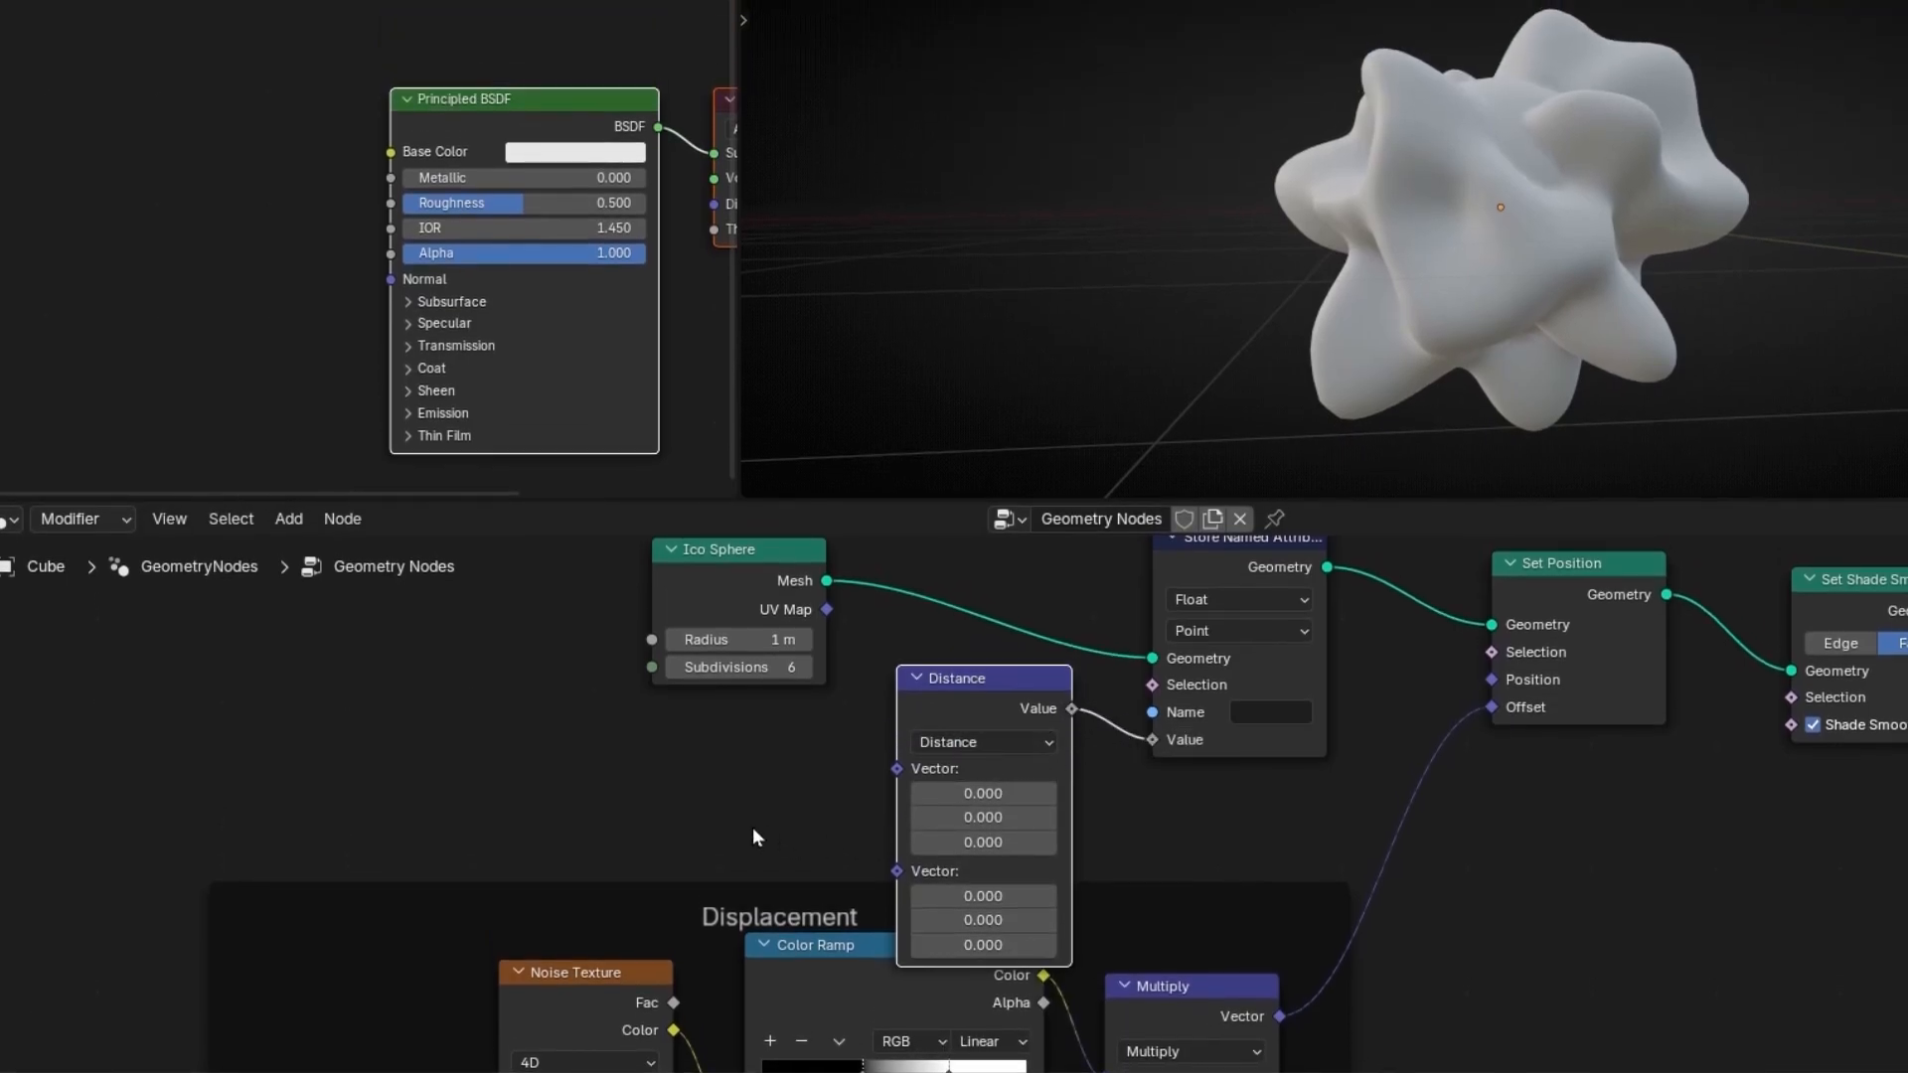
# - Move the Displacement frame down and connect the Multiply node's Vector output to the second Vector input of Distance, keeping its link to Offset
pyautogui.moveTo(752, 825); pyautogui.dragTo(974, 703, button='middle')
pyautogui.moveTo(1002, 781); pyautogui.dragTo(984, 893)
pyautogui.scroll(-3, 1168, 800)
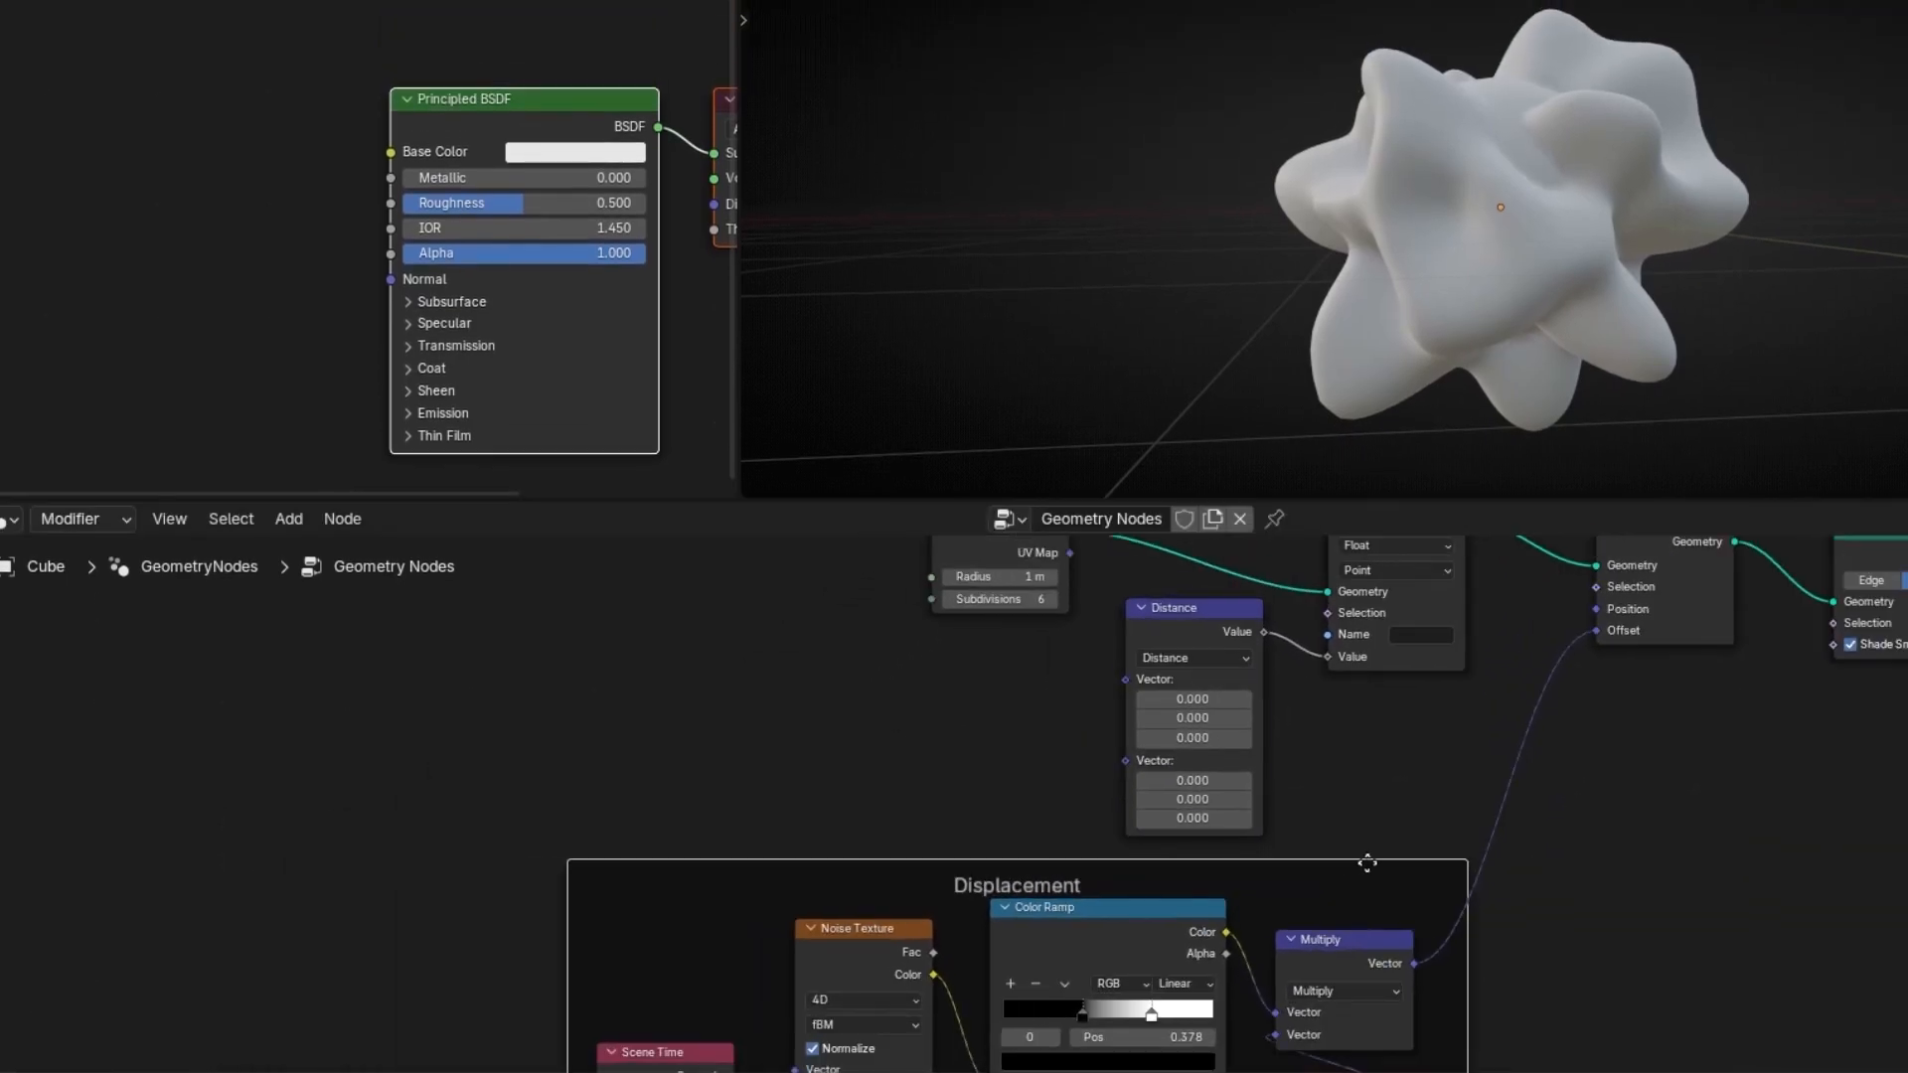
pyautogui.moveTo(1416, 963); pyautogui.dragTo(1125, 762)
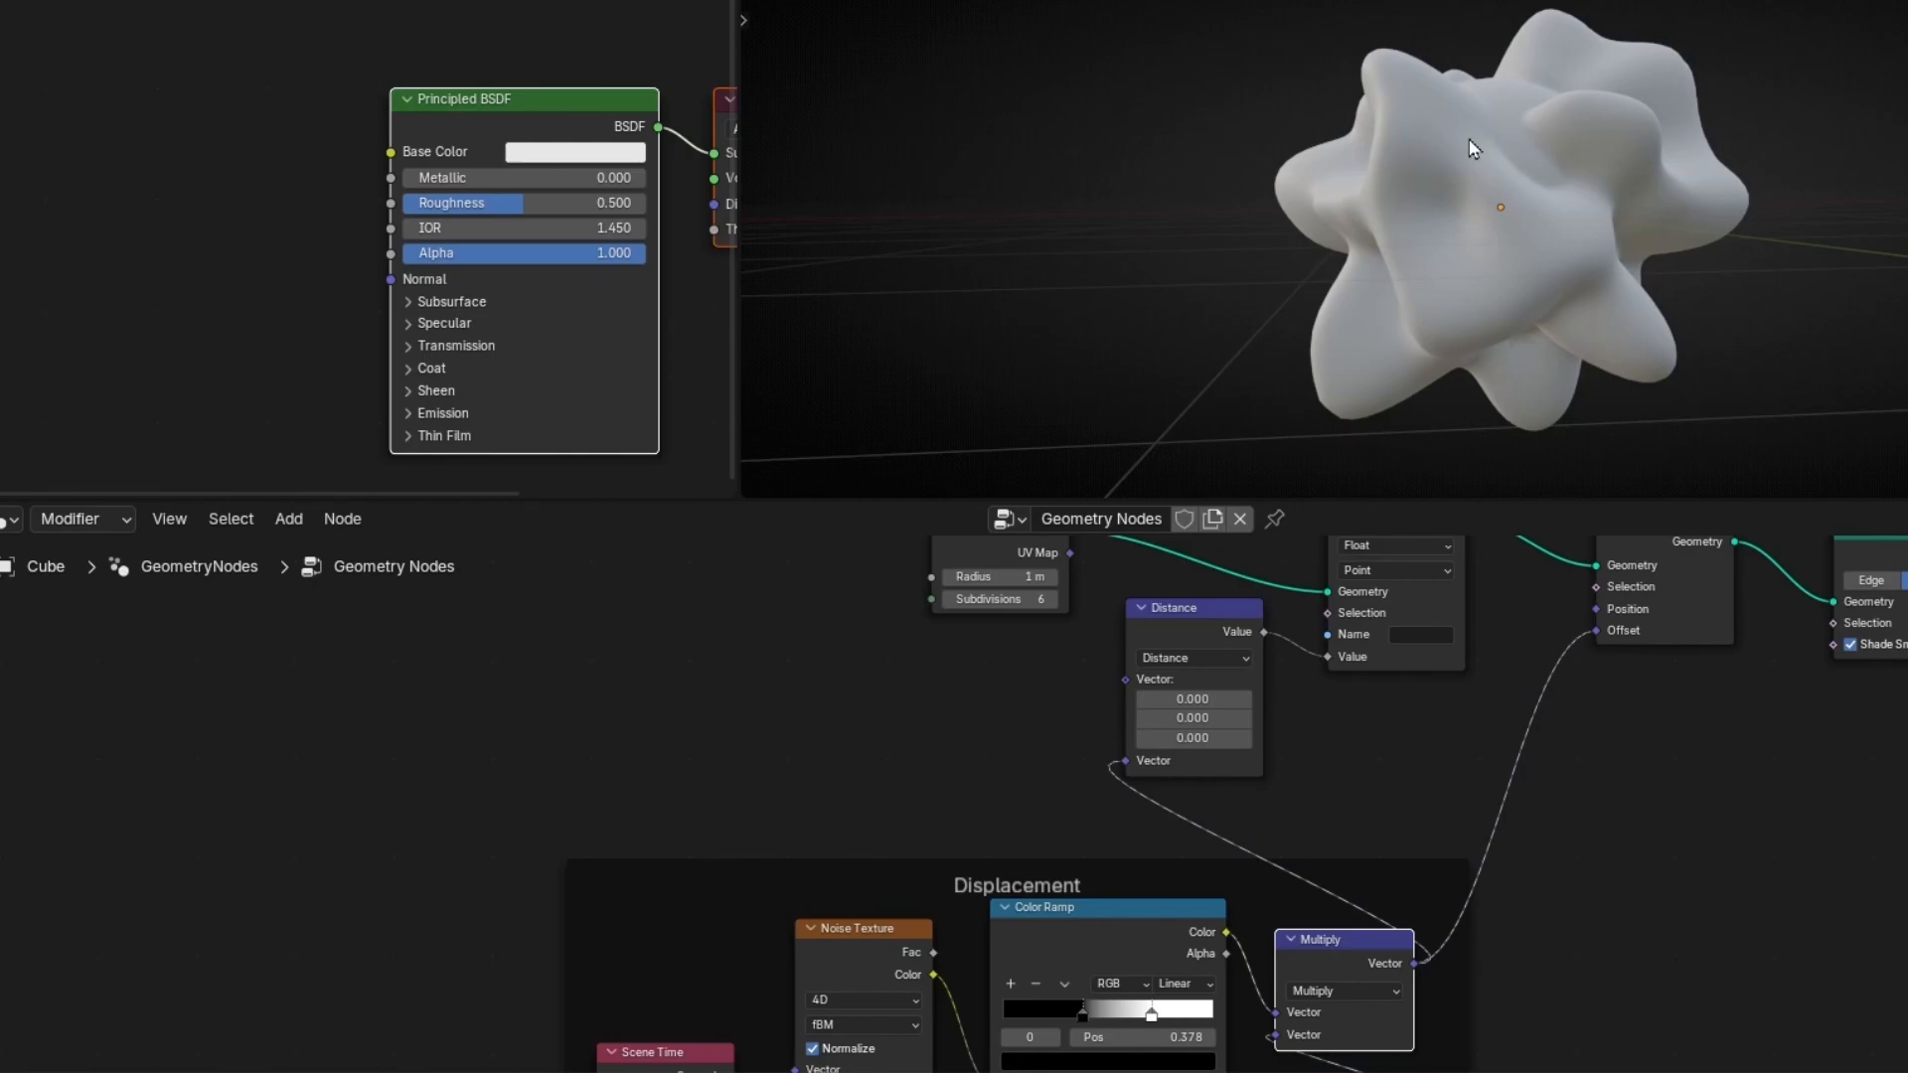
pyautogui.keyDown('ctrl'); pyautogui.moveTo(1508, 686); pyautogui.dragTo(1583, 758, button='right'); pyautogui.keyUp('ctrl')
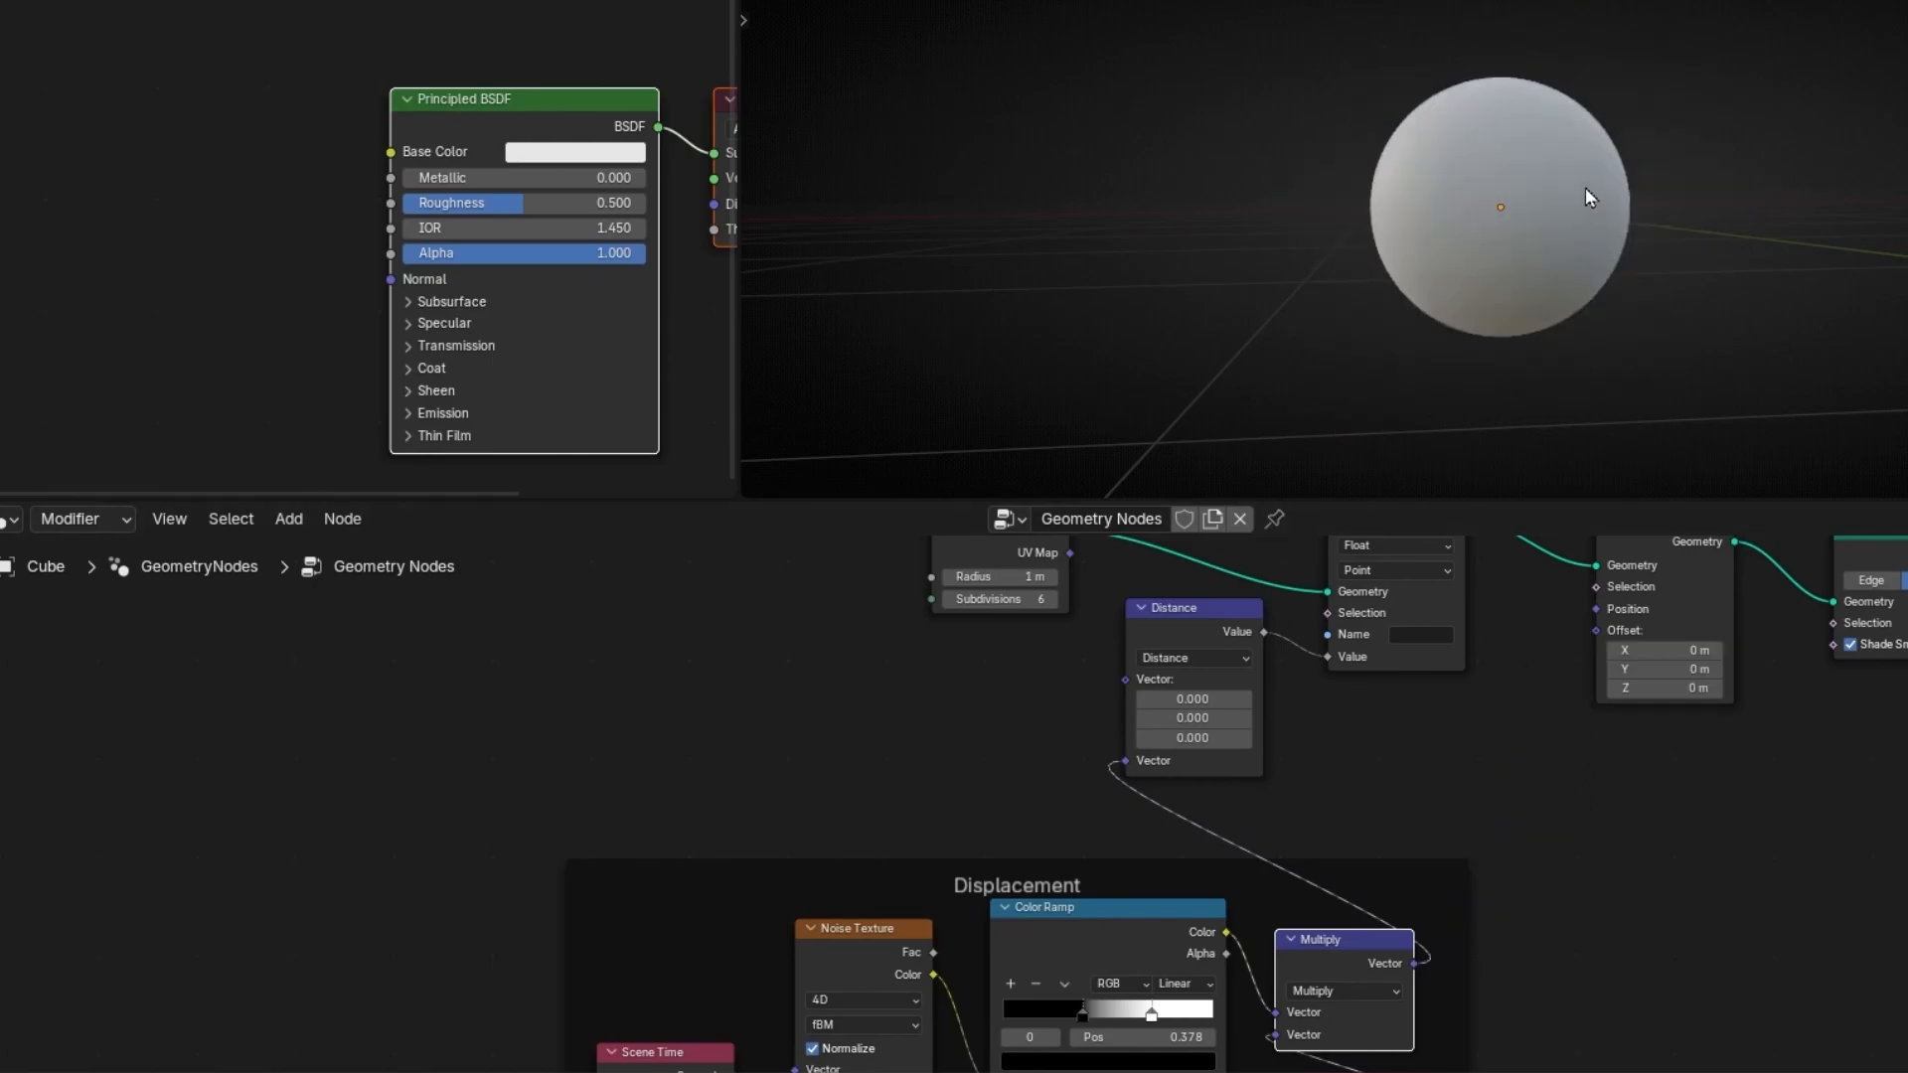
pyautogui.hotkey('ctrl', 'z')
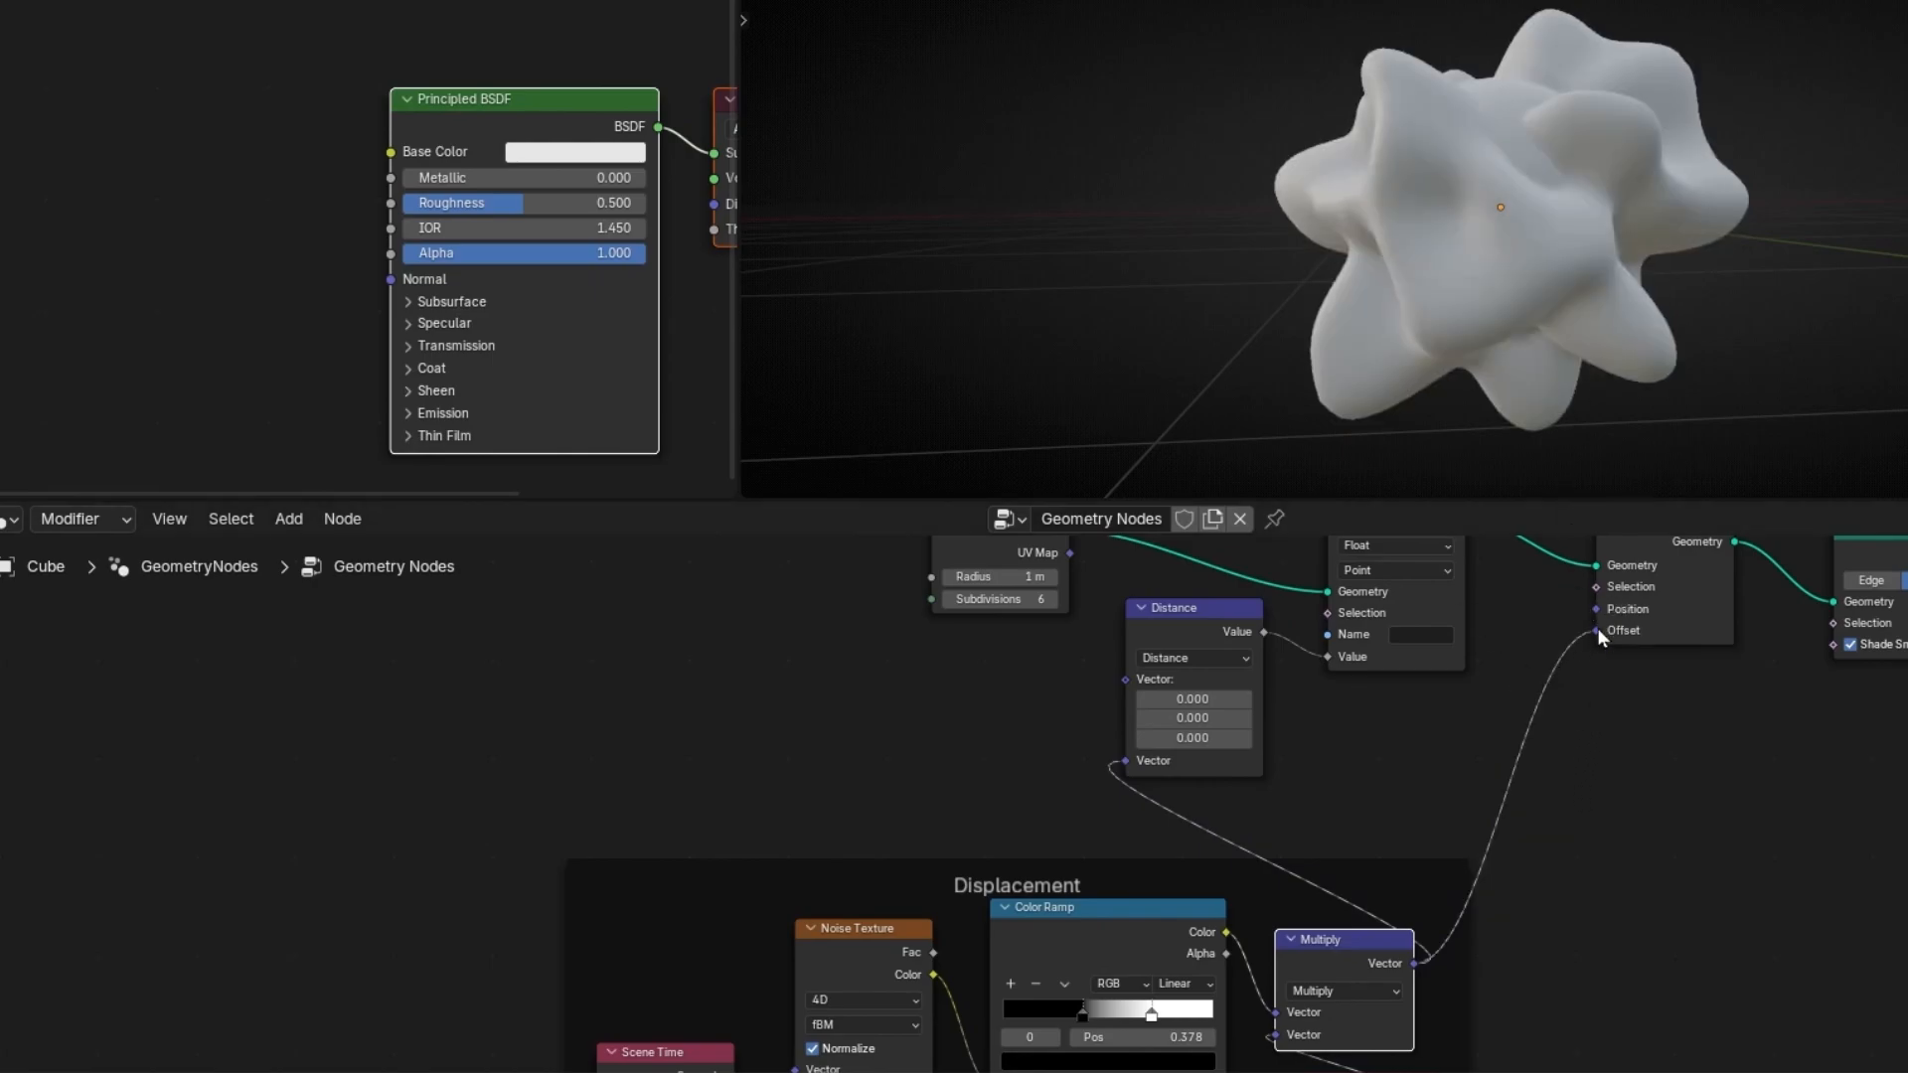
# - Add a Position node, connect it to the first Vector input of Distance, and tidy the placement of both nodes
pyautogui.scroll(4, 1076, 732)
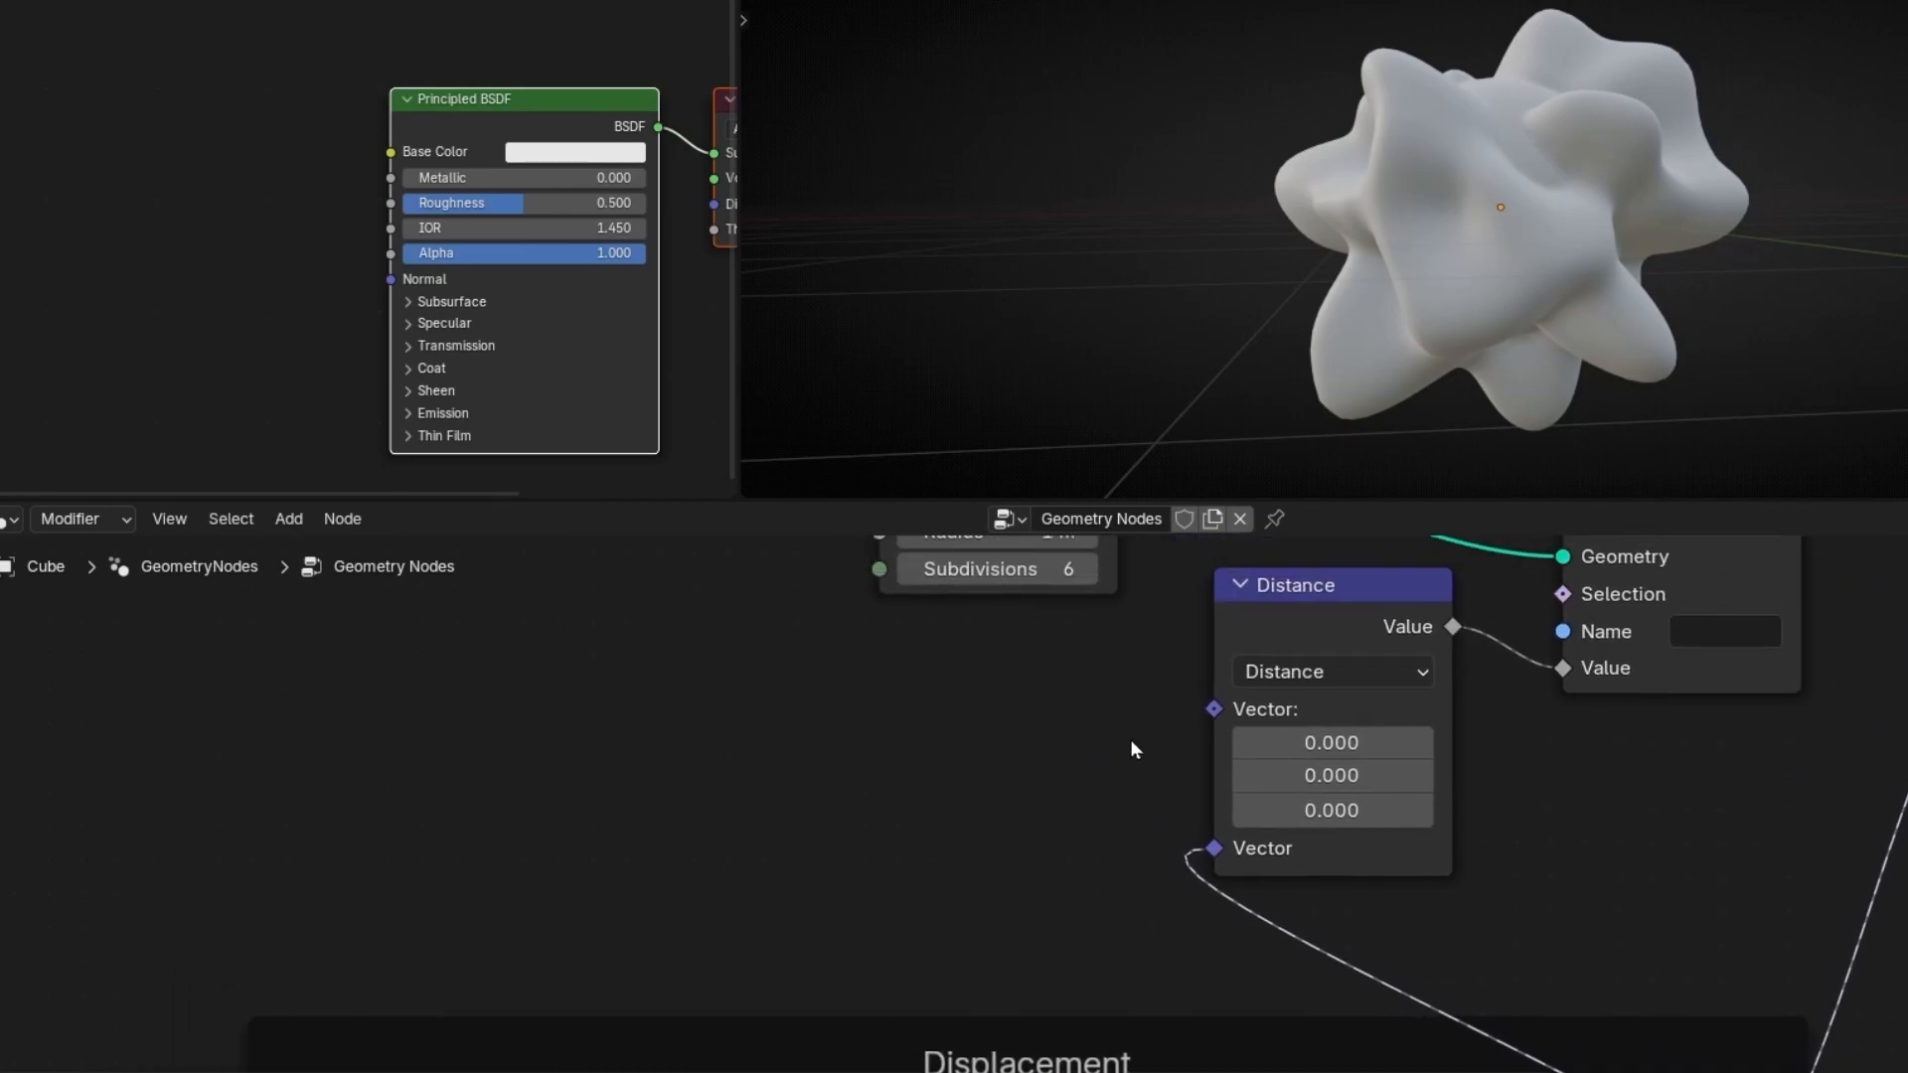
pyautogui.hotkey('shift', 'a')
pyautogui.write('posi')
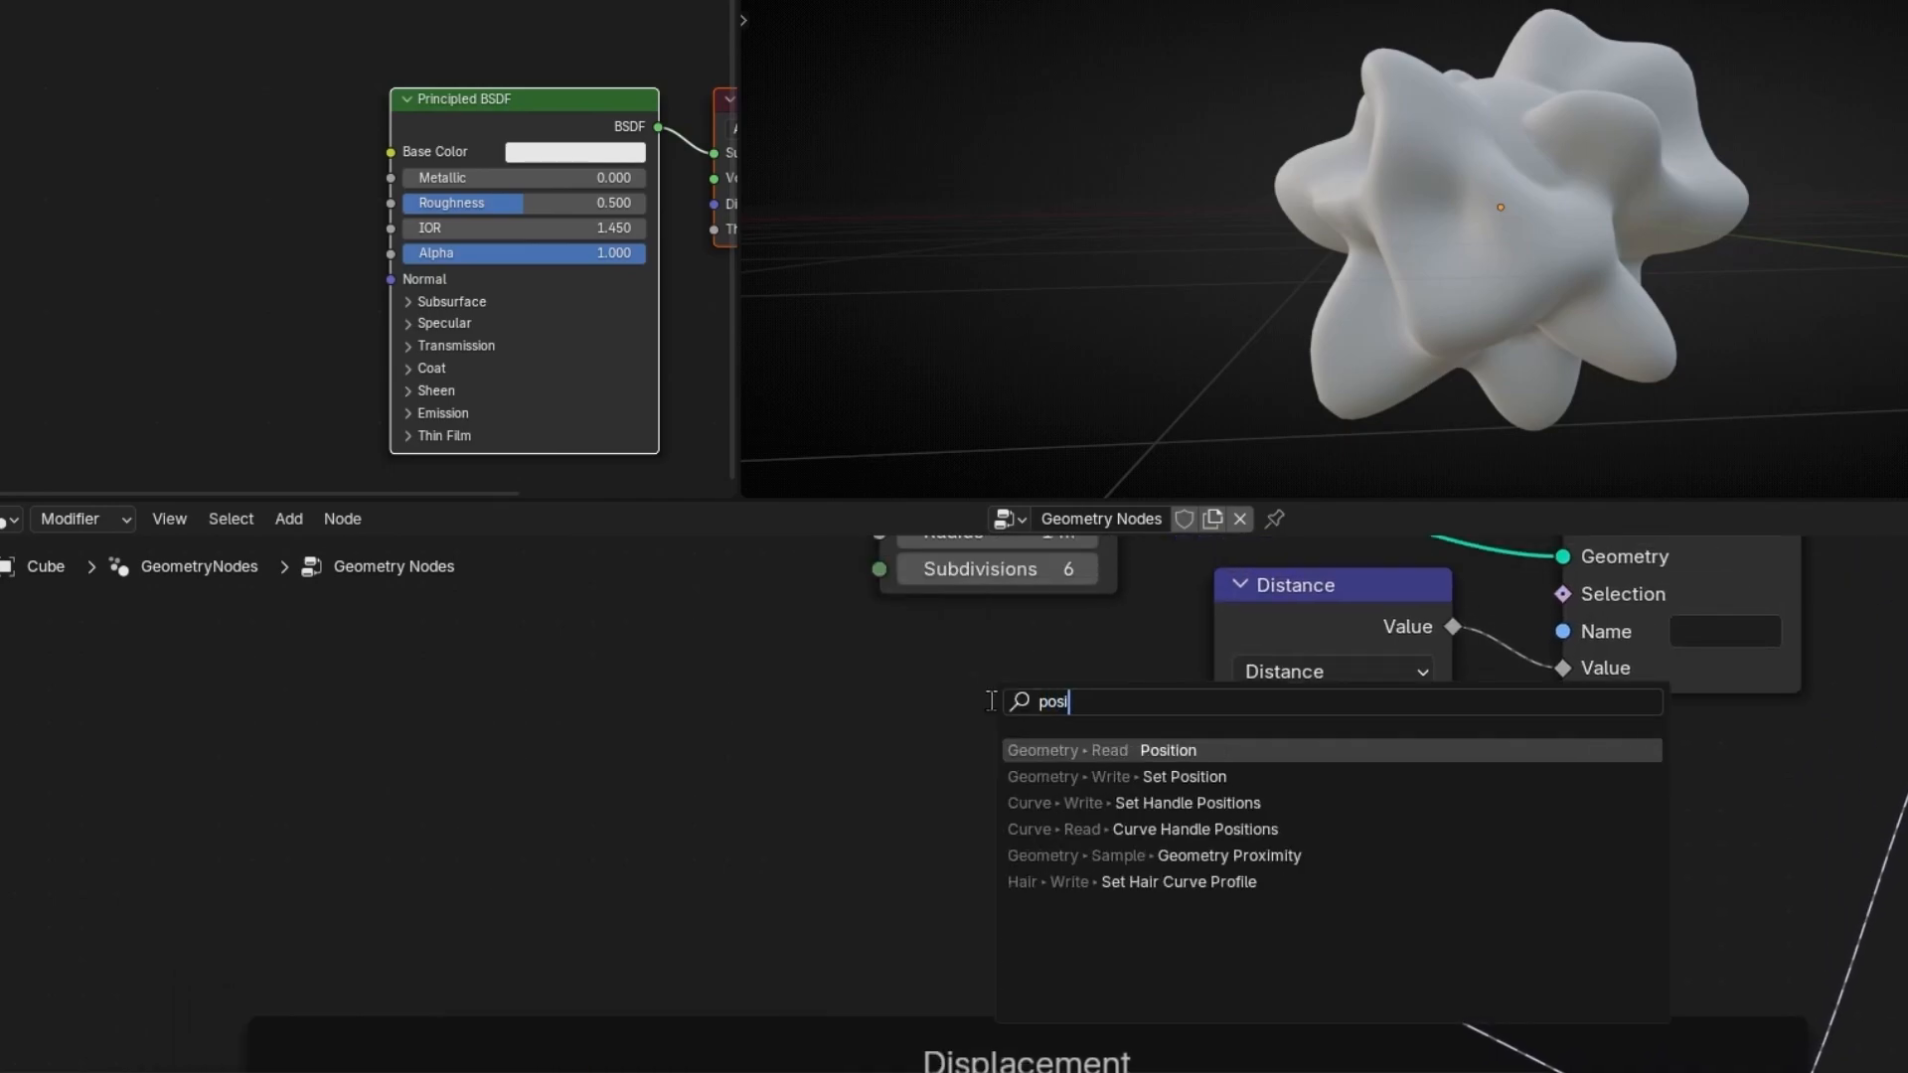
pyautogui.press('Return')
pyautogui.click(847, 657)
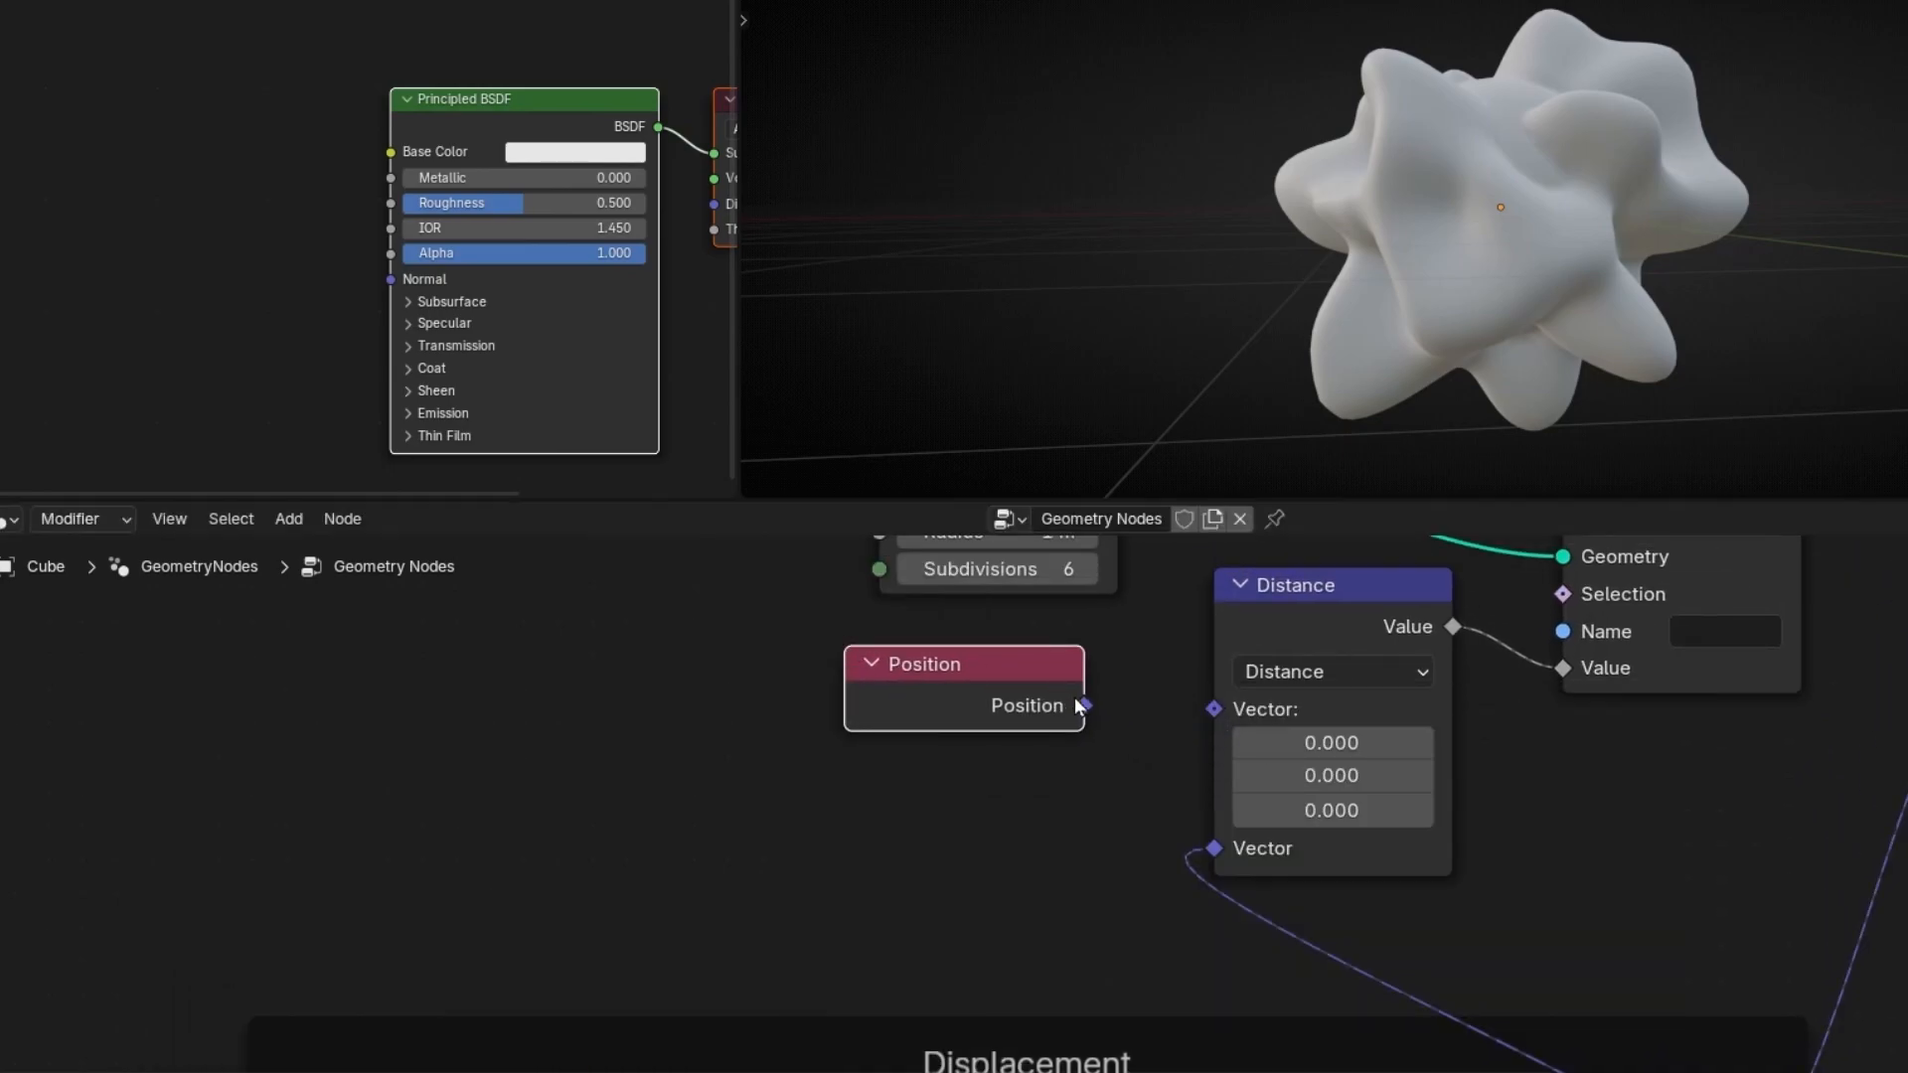
pyautogui.moveTo(1195, 708); pyautogui.dragTo(1213, 709)
pyautogui.click(1417, 773)
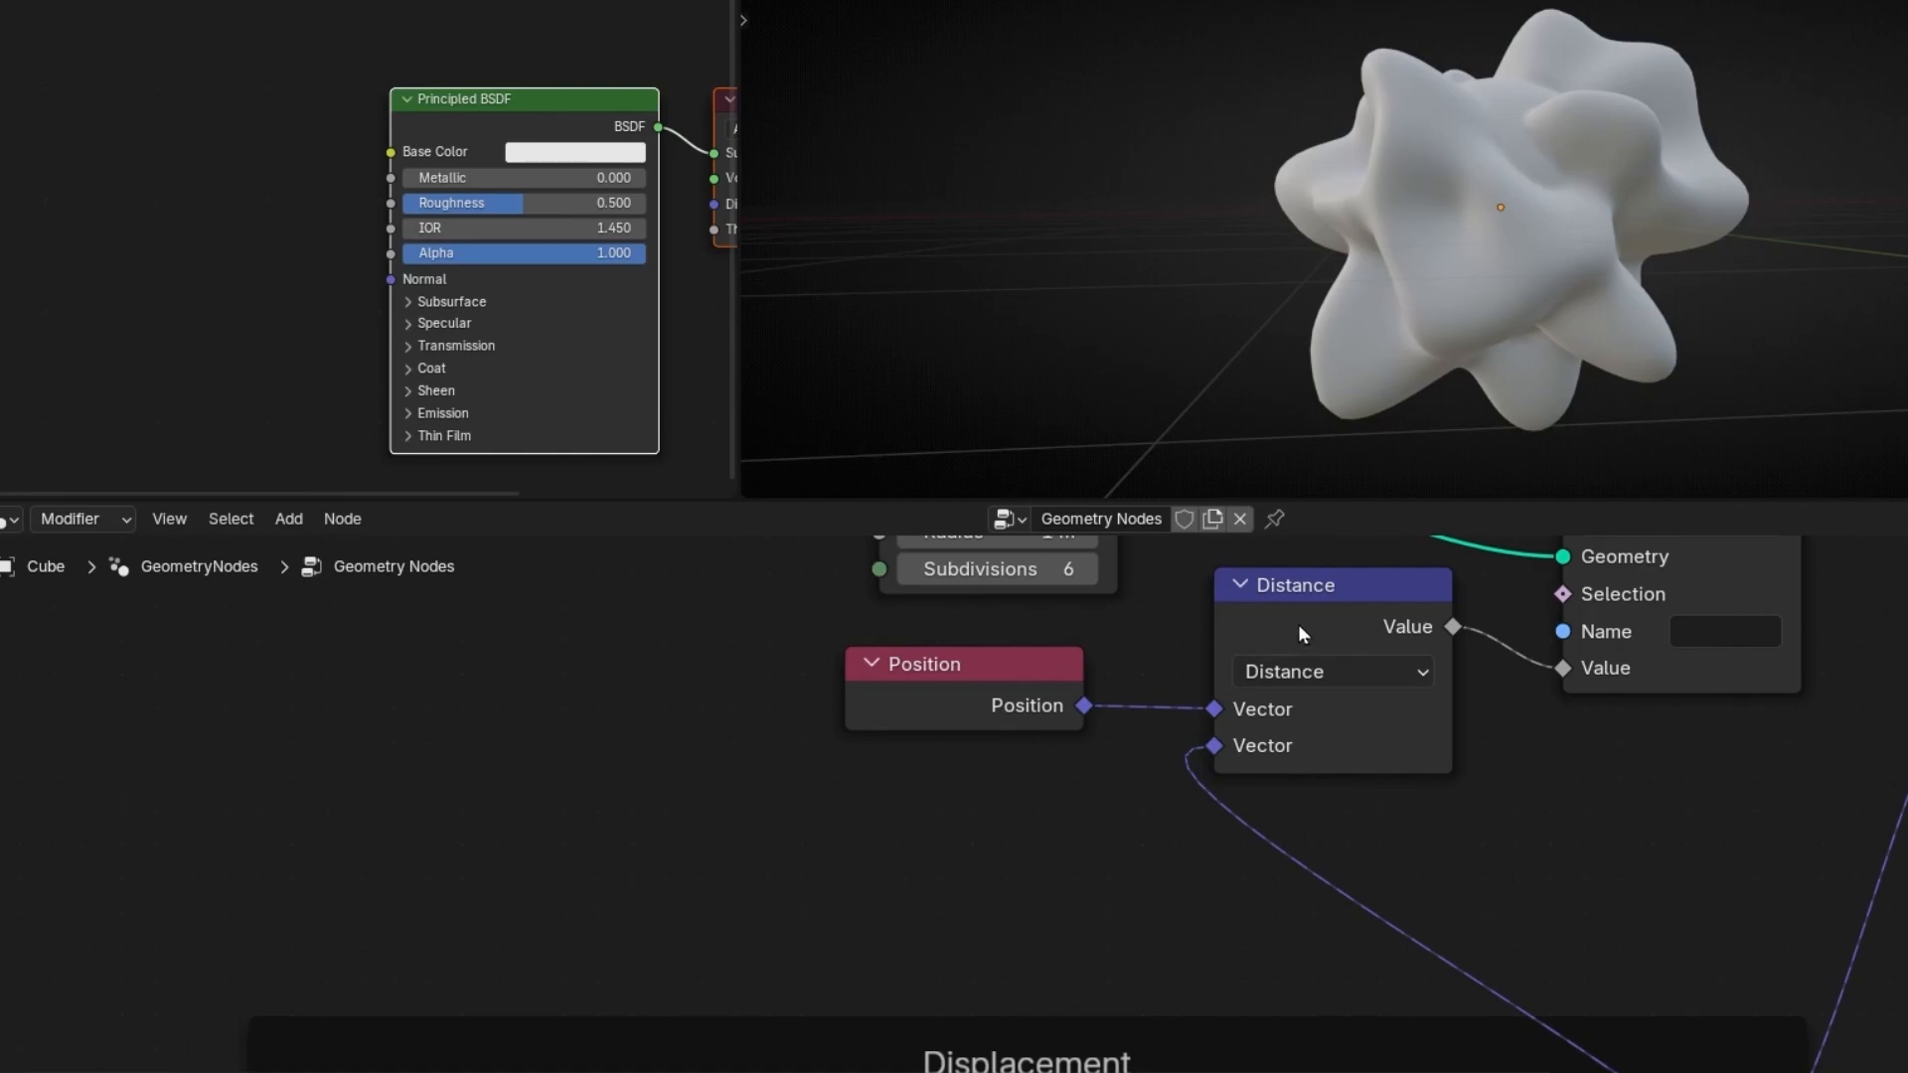
pyautogui.moveTo(1255, 594); pyautogui.dragTo(1255, 653)
pyautogui.moveTo(971, 690); pyautogui.dragTo(1022, 718)
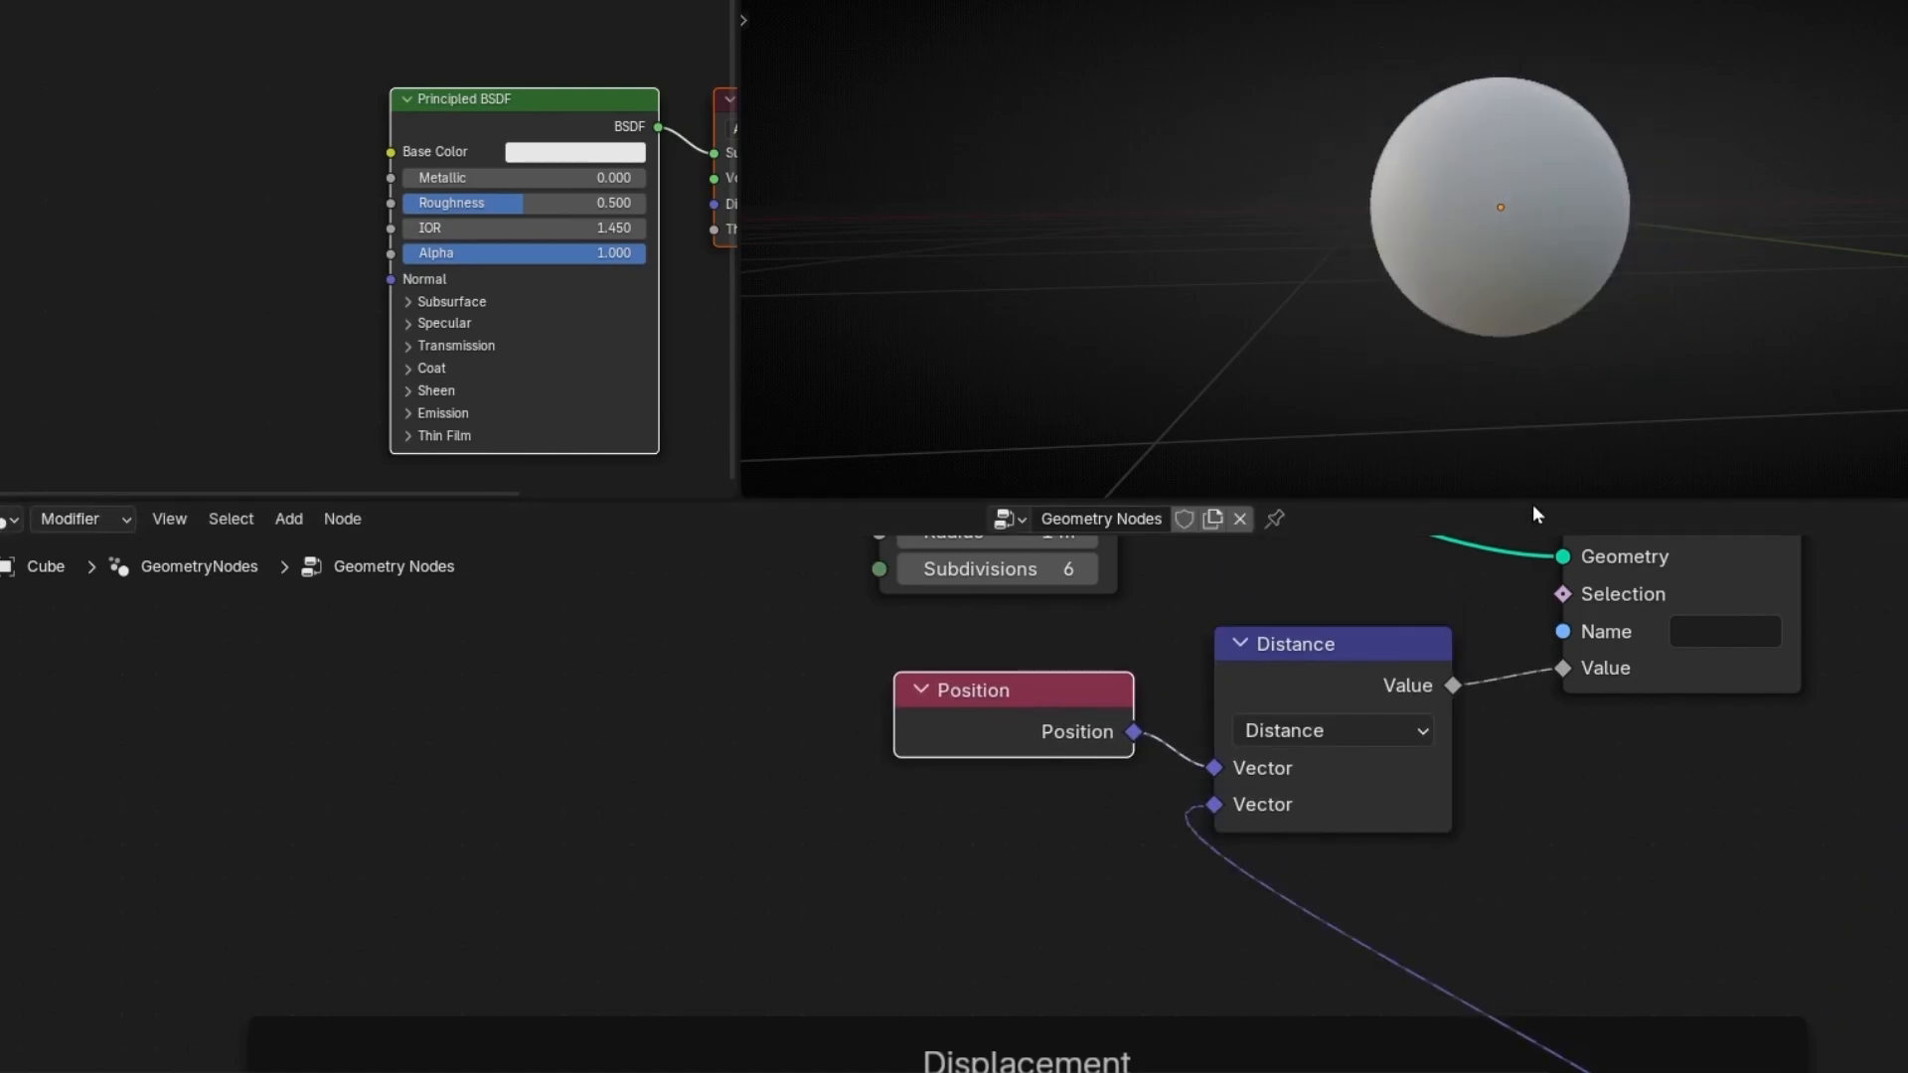
pyautogui.hotkey('ctrl', 'z')
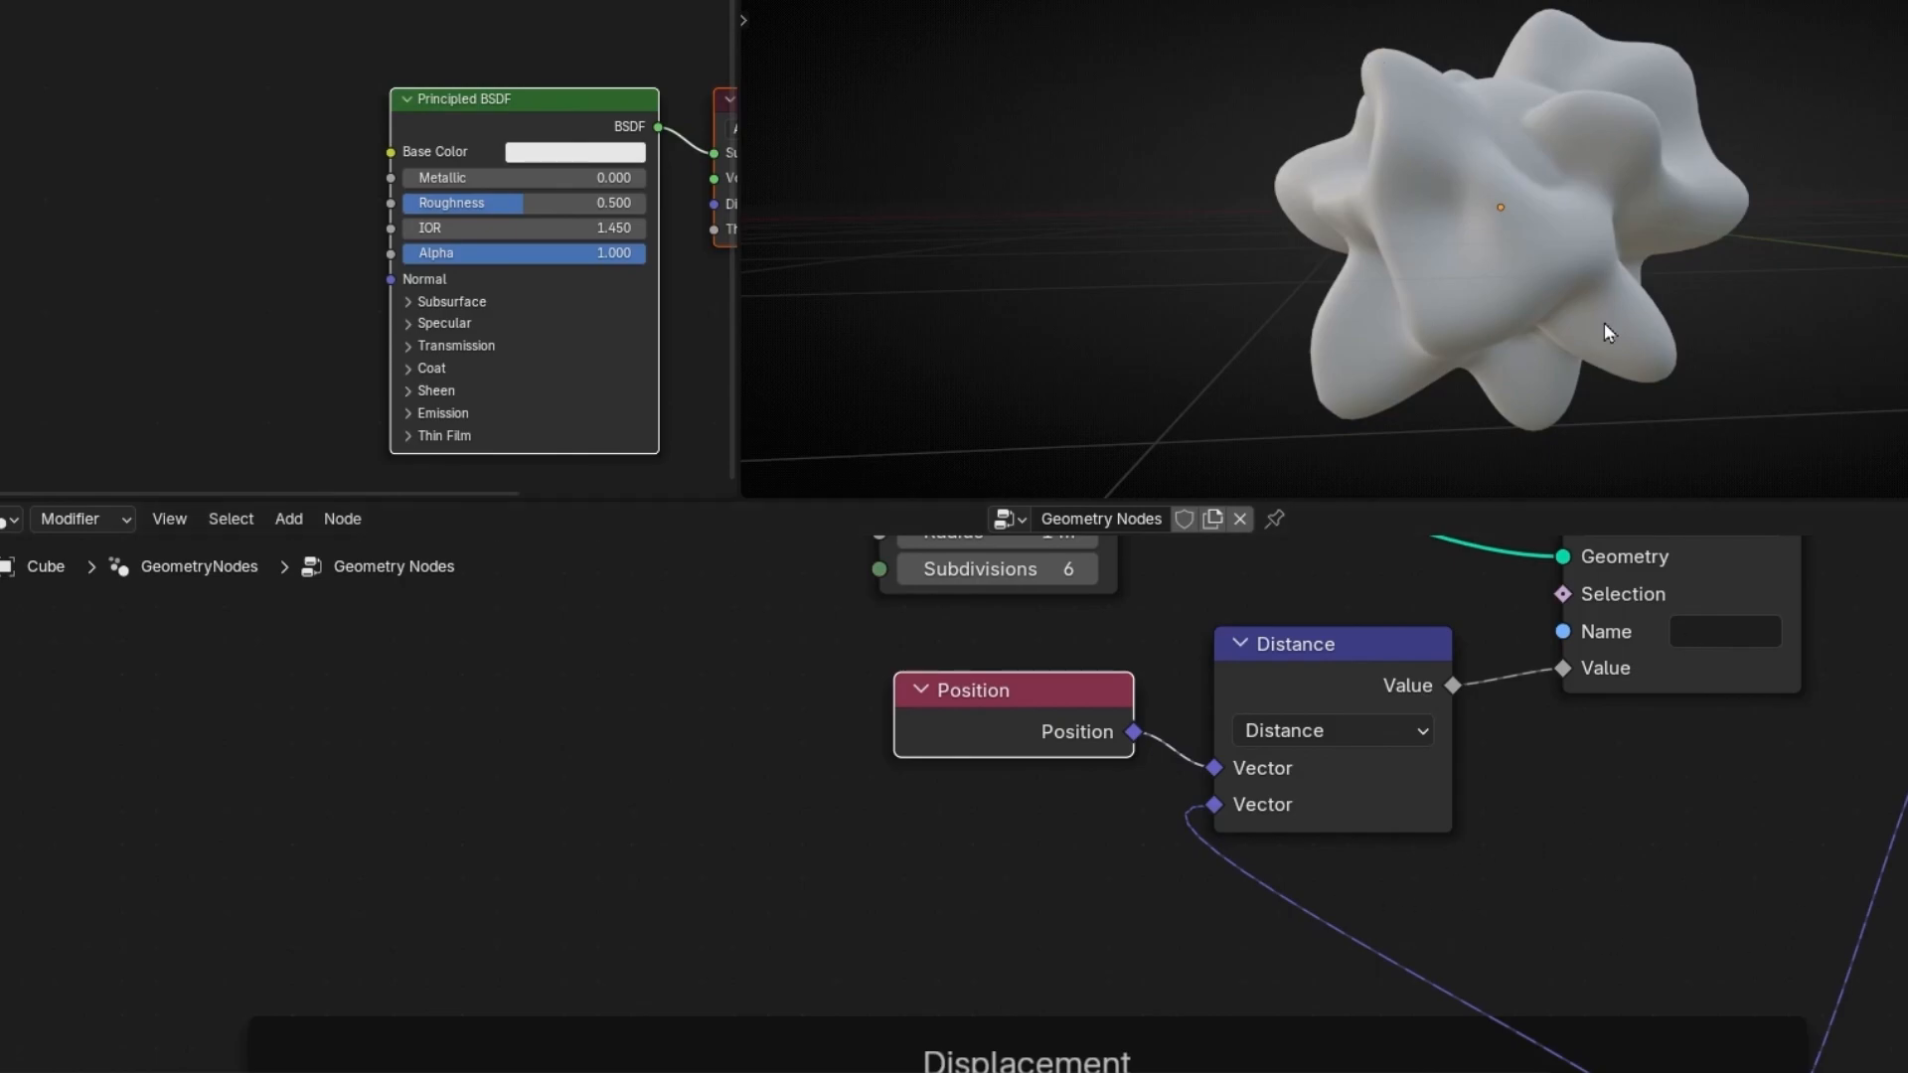
# - Name the stored attribute Distance in the Store Named Attribute node
pyautogui.moveTo(1471, 644); pyautogui.dragTo(951, 837, button='middle')
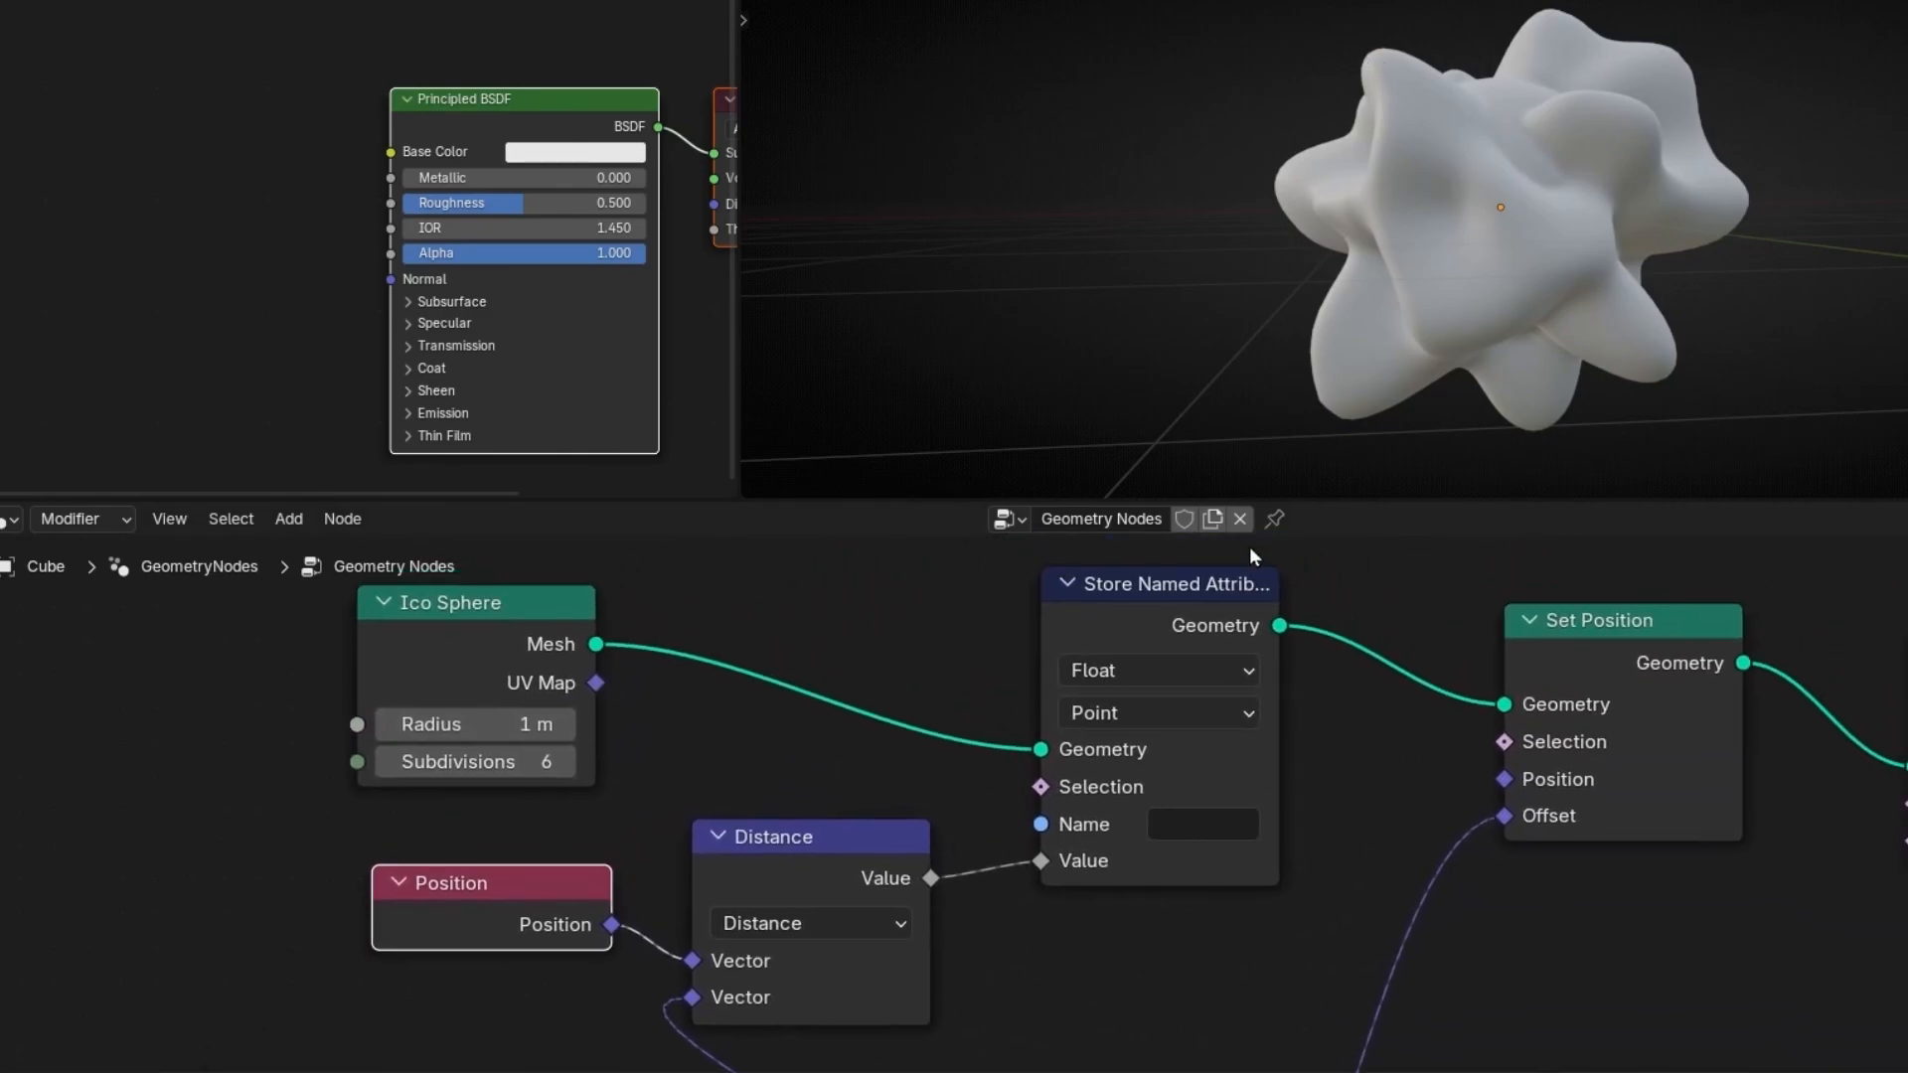
pyautogui.click(1205, 824)
pyautogui.write('Di')
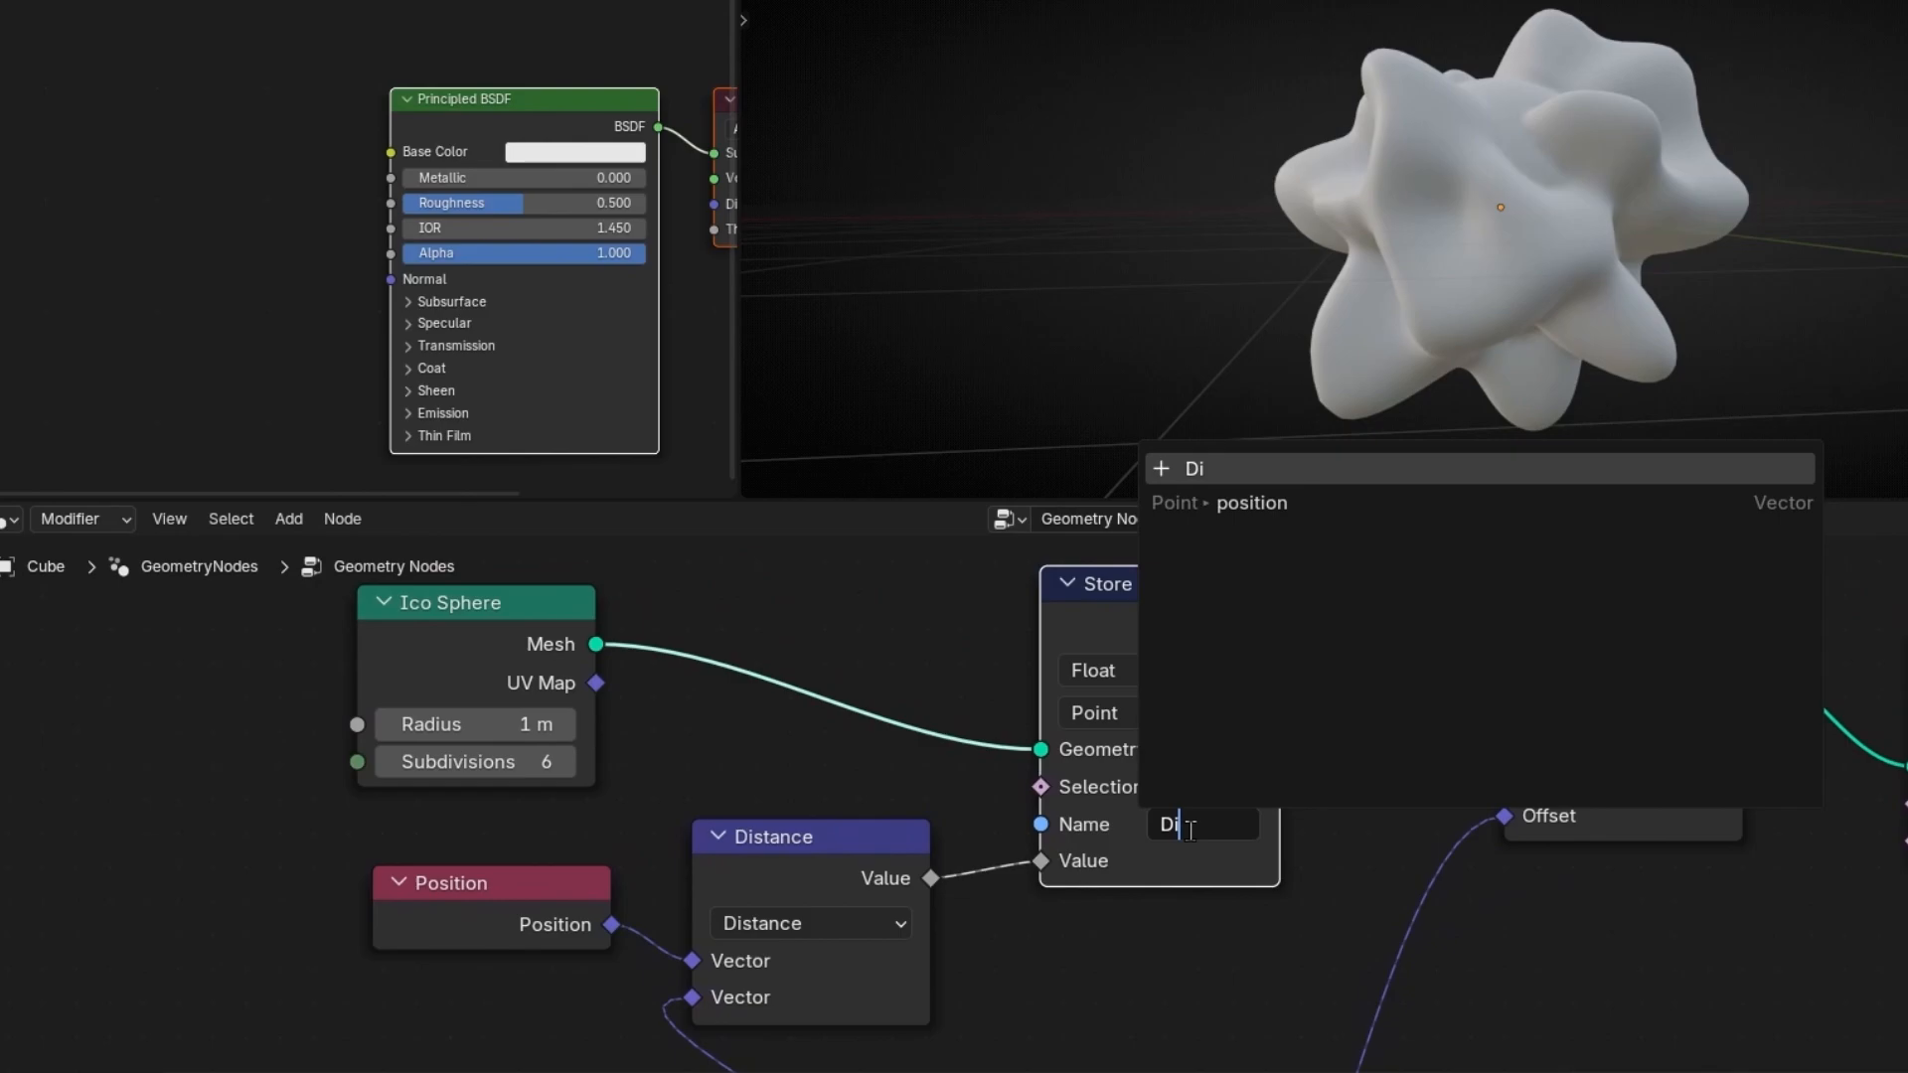
pyautogui.write('stance')
pyautogui.press('Return')
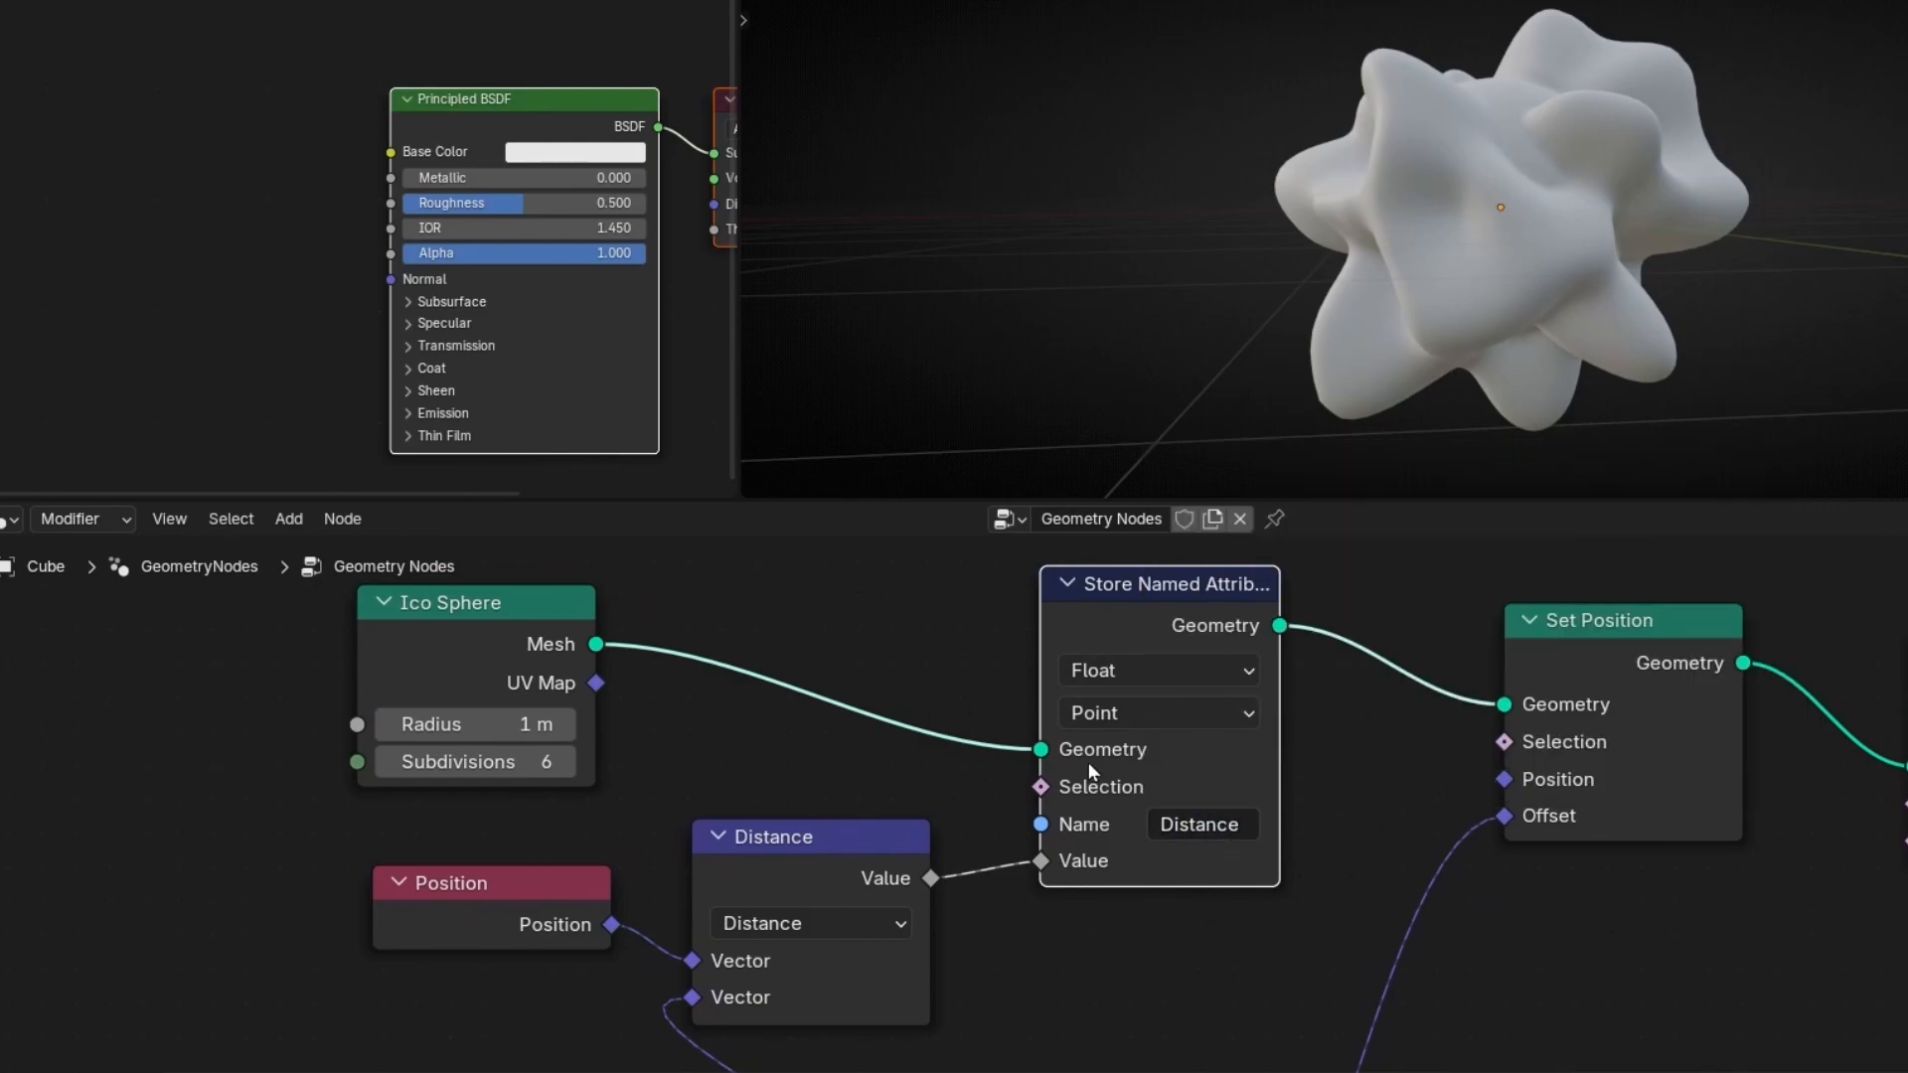
# - Add an Attribute node in the Shader Editor and connect its Color to the Principled BSDF's Base Color
pyautogui.scroll(2, 252, 235)
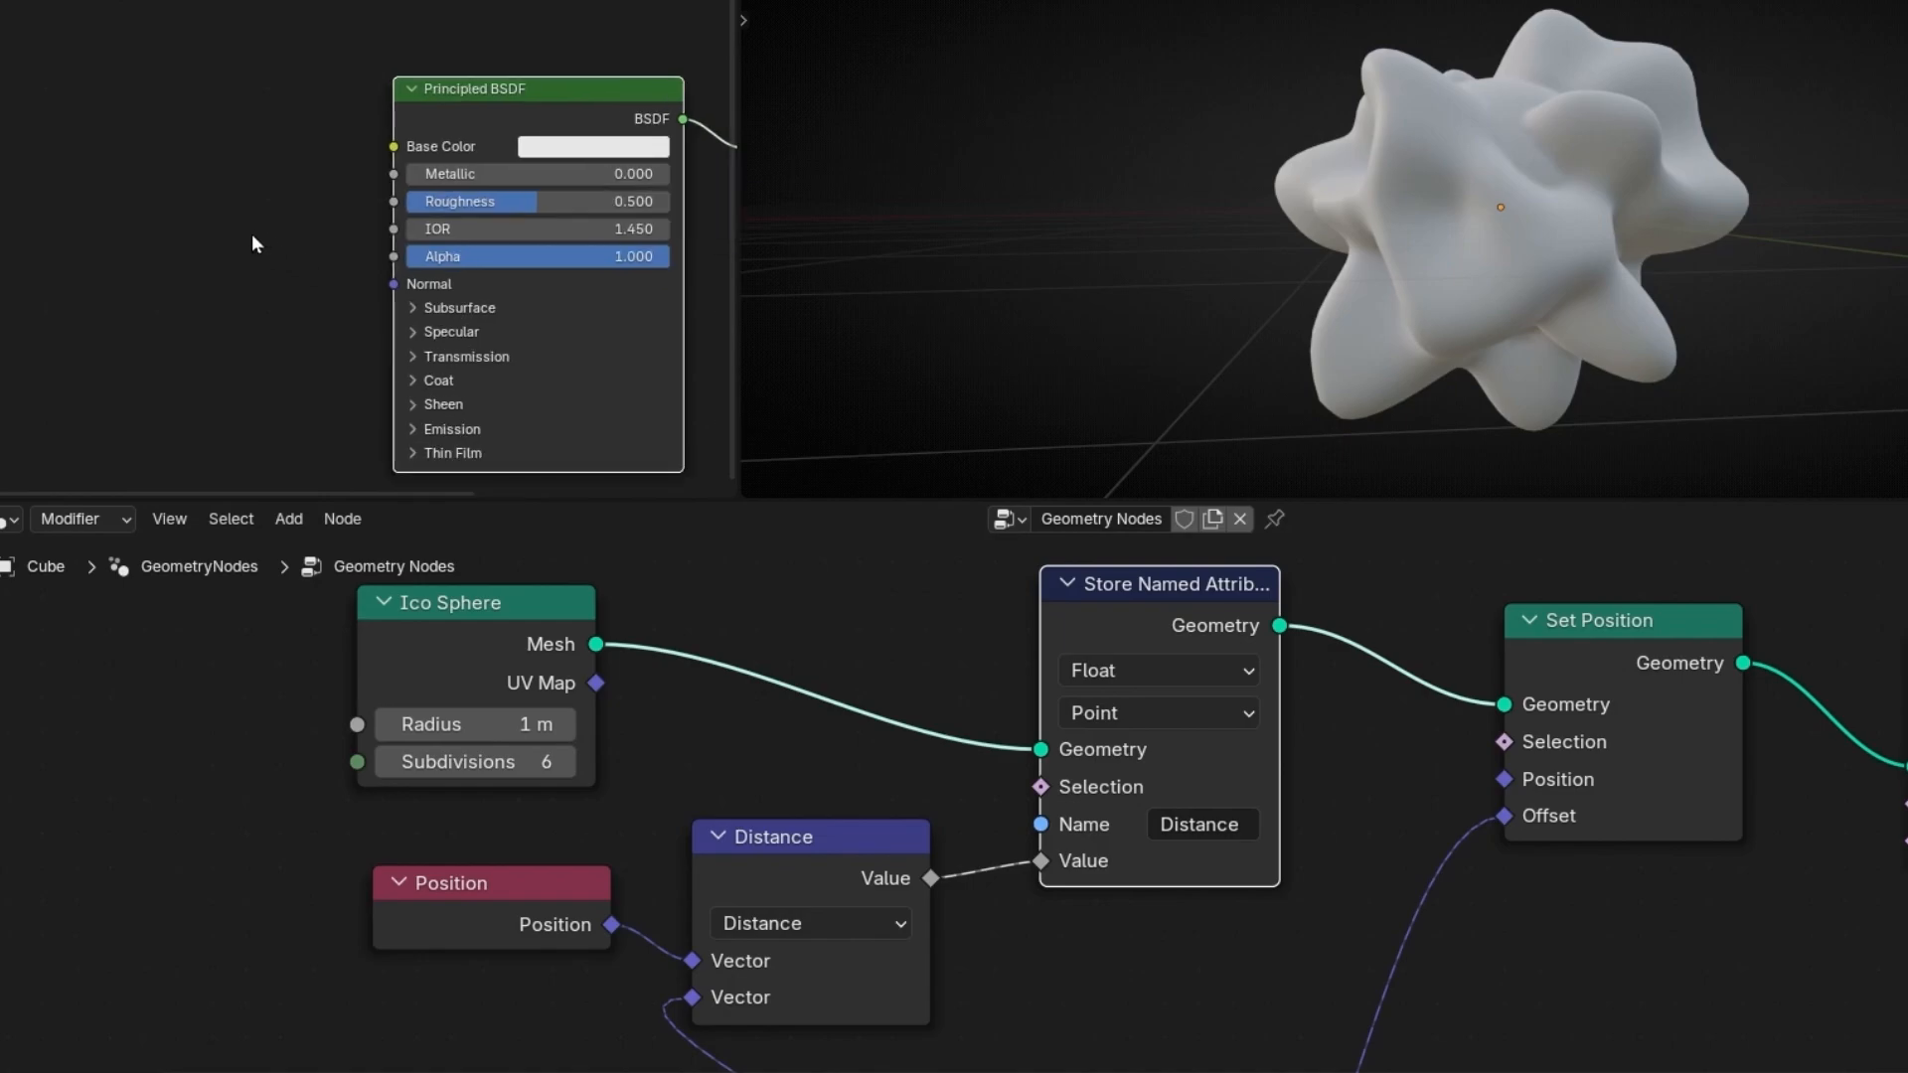
pyautogui.hotkey('shift', 'a')
pyautogui.write('attri')
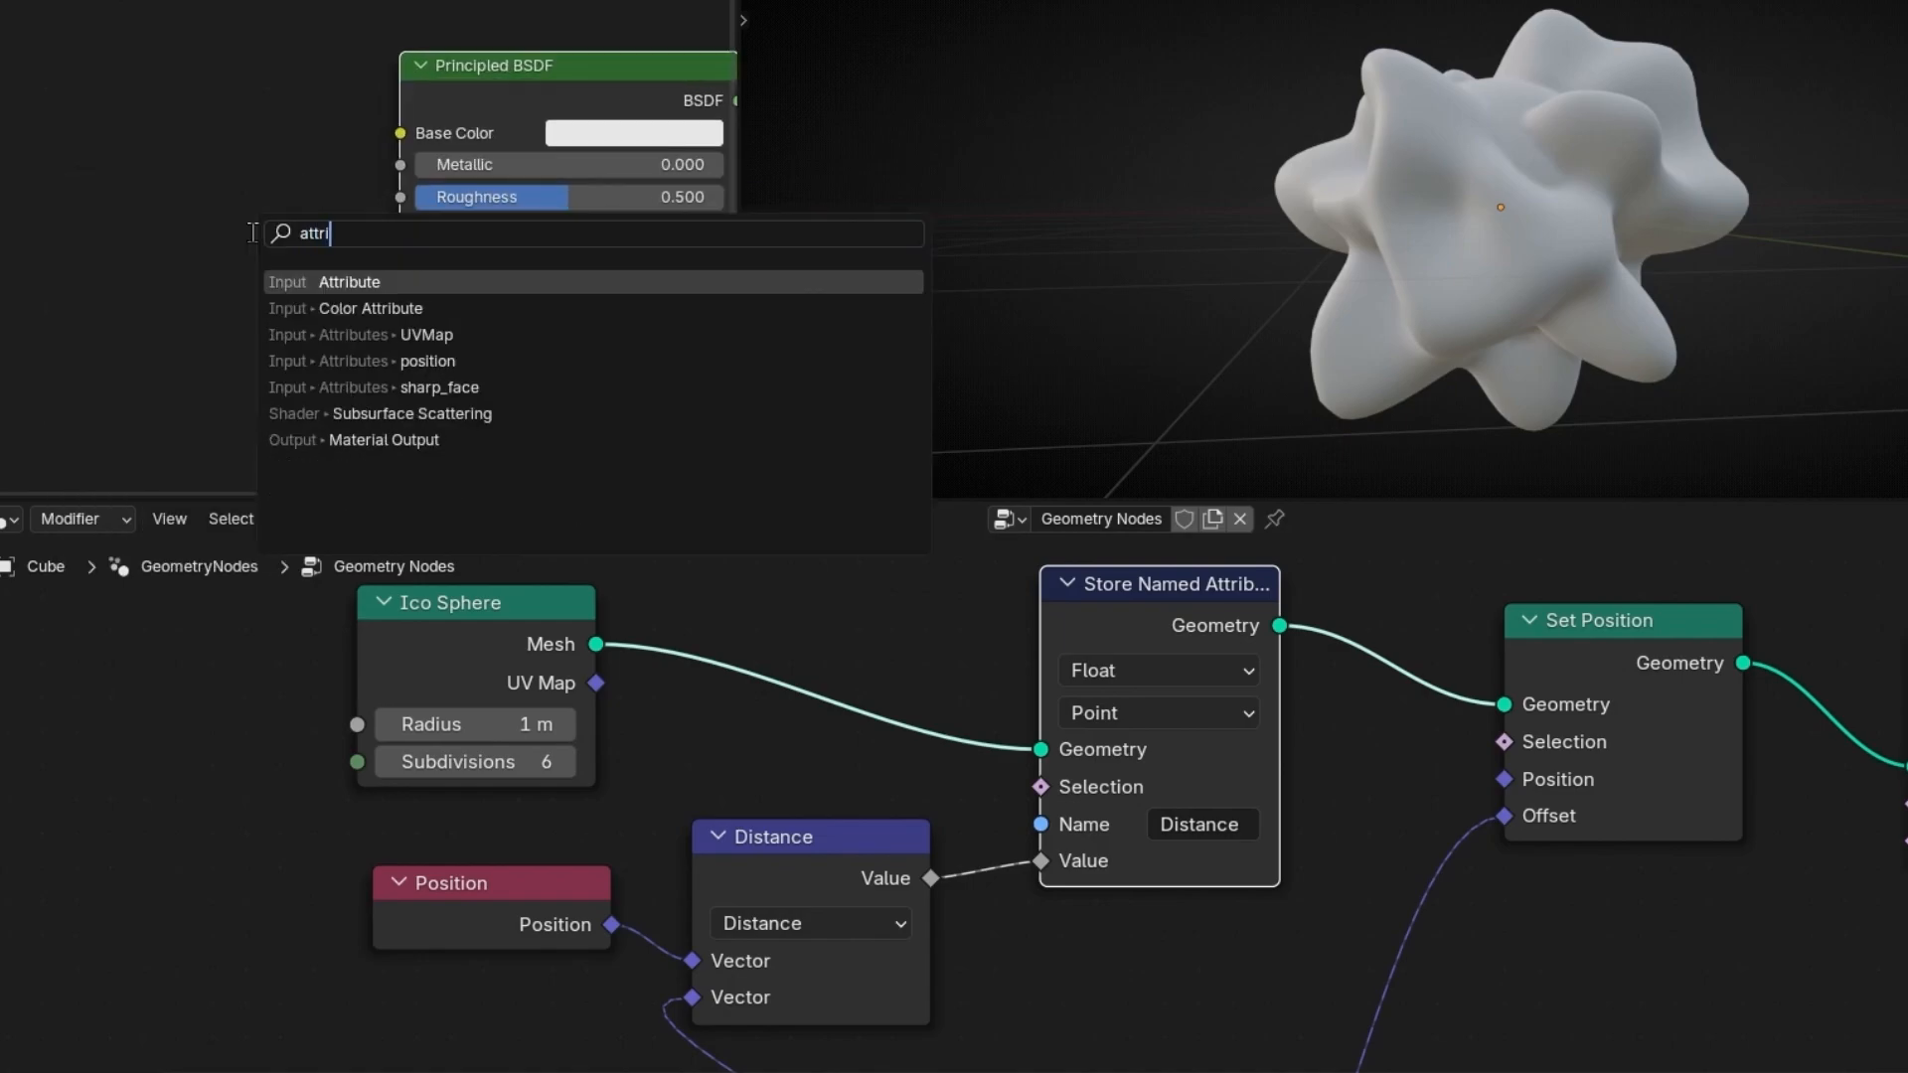
pyautogui.press('Return')
pyautogui.moveTo(279, 124); pyautogui.dragTo(399, 133)
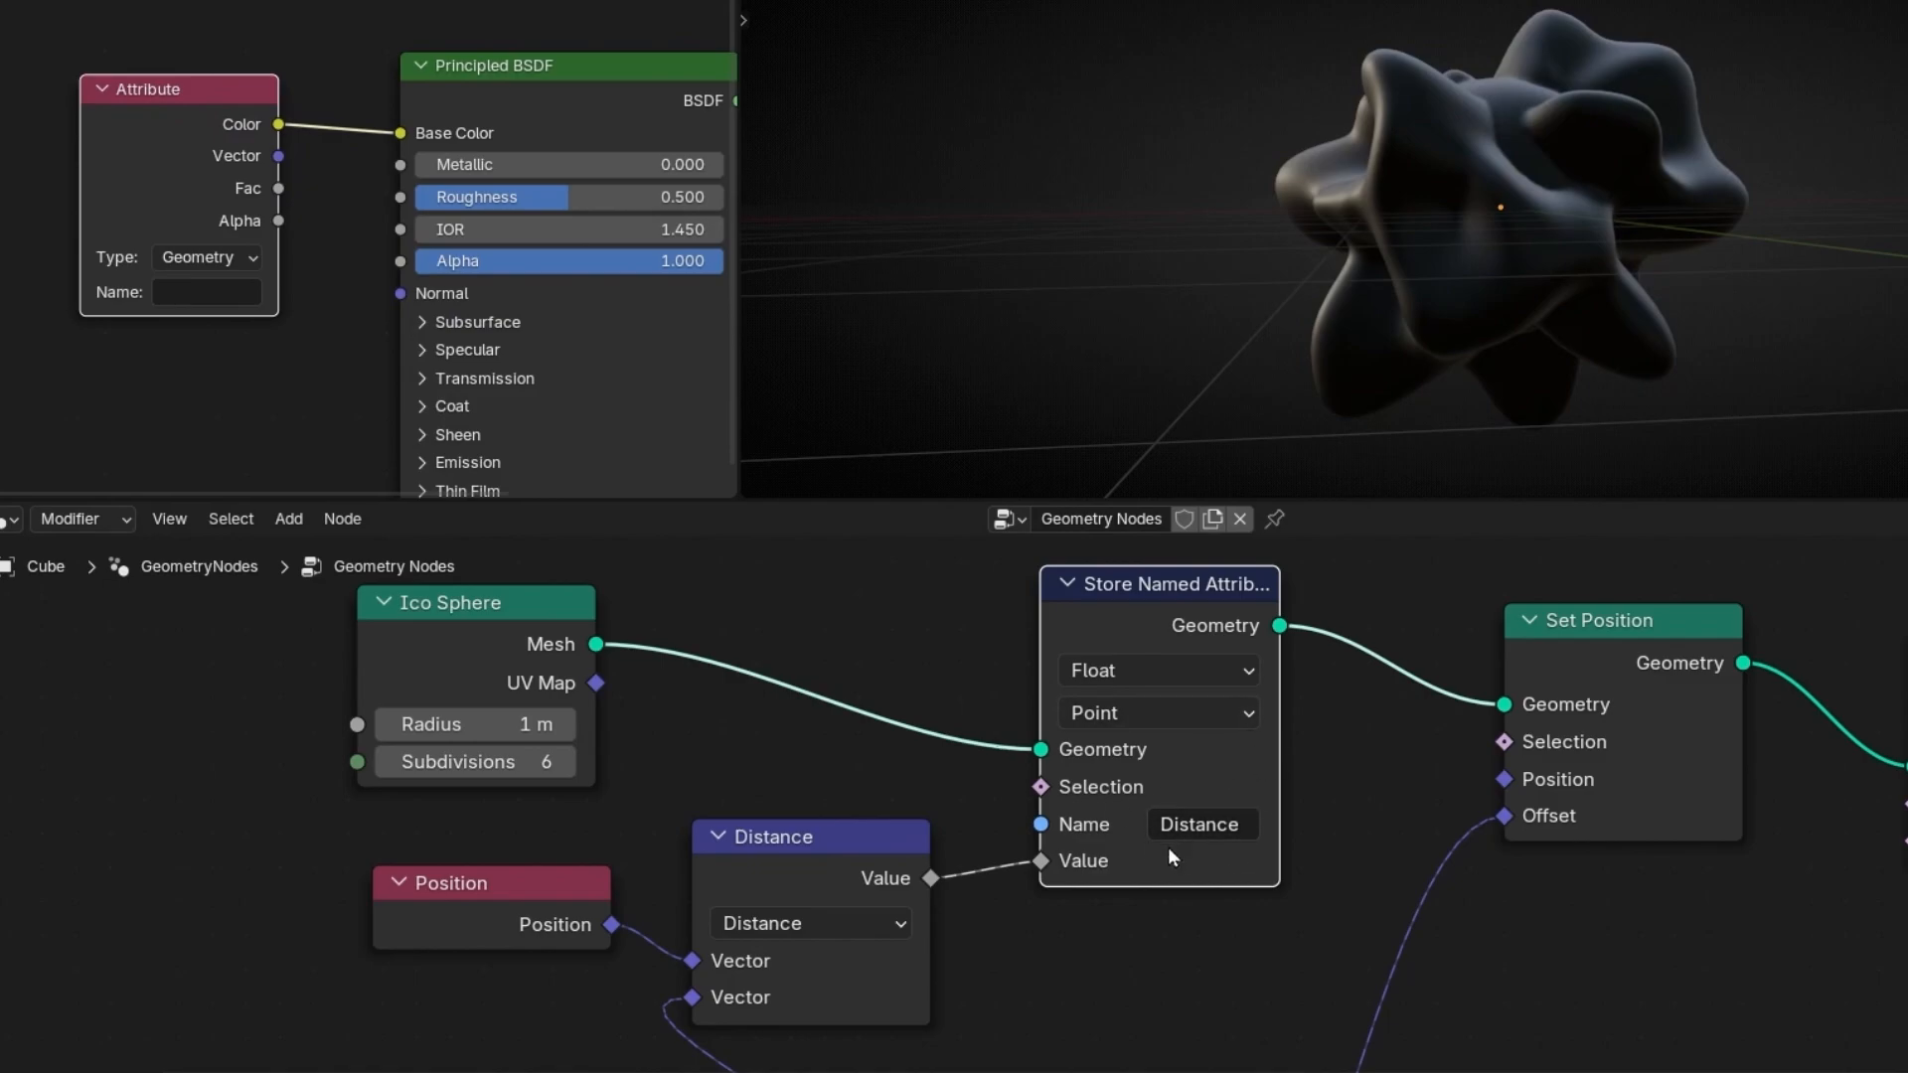
# - Set the shader's Attribute node name to Distance
pyautogui.click(199, 293)
pyautogui.write('Distance')
pyautogui.press('Return')
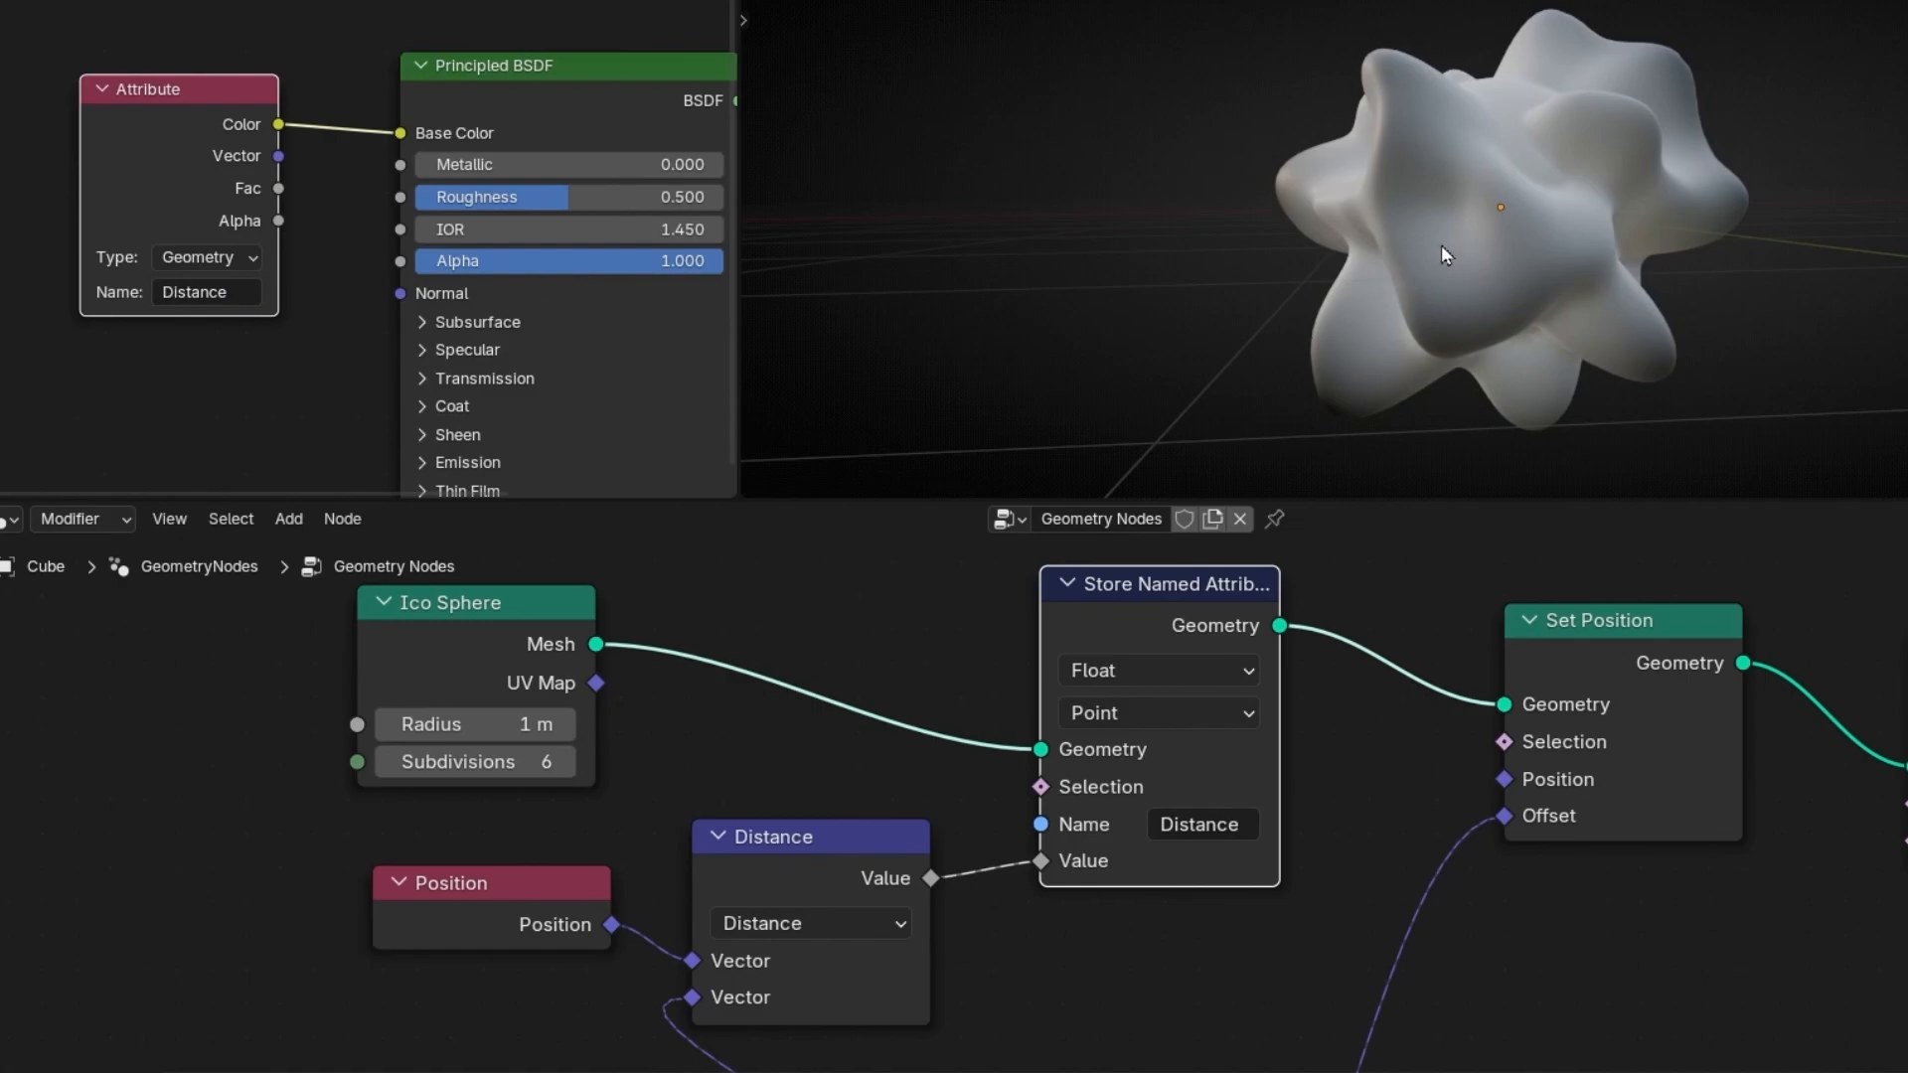
pyautogui.moveTo(1446, 255); pyautogui.dragTo(1708, 277, button='middle')
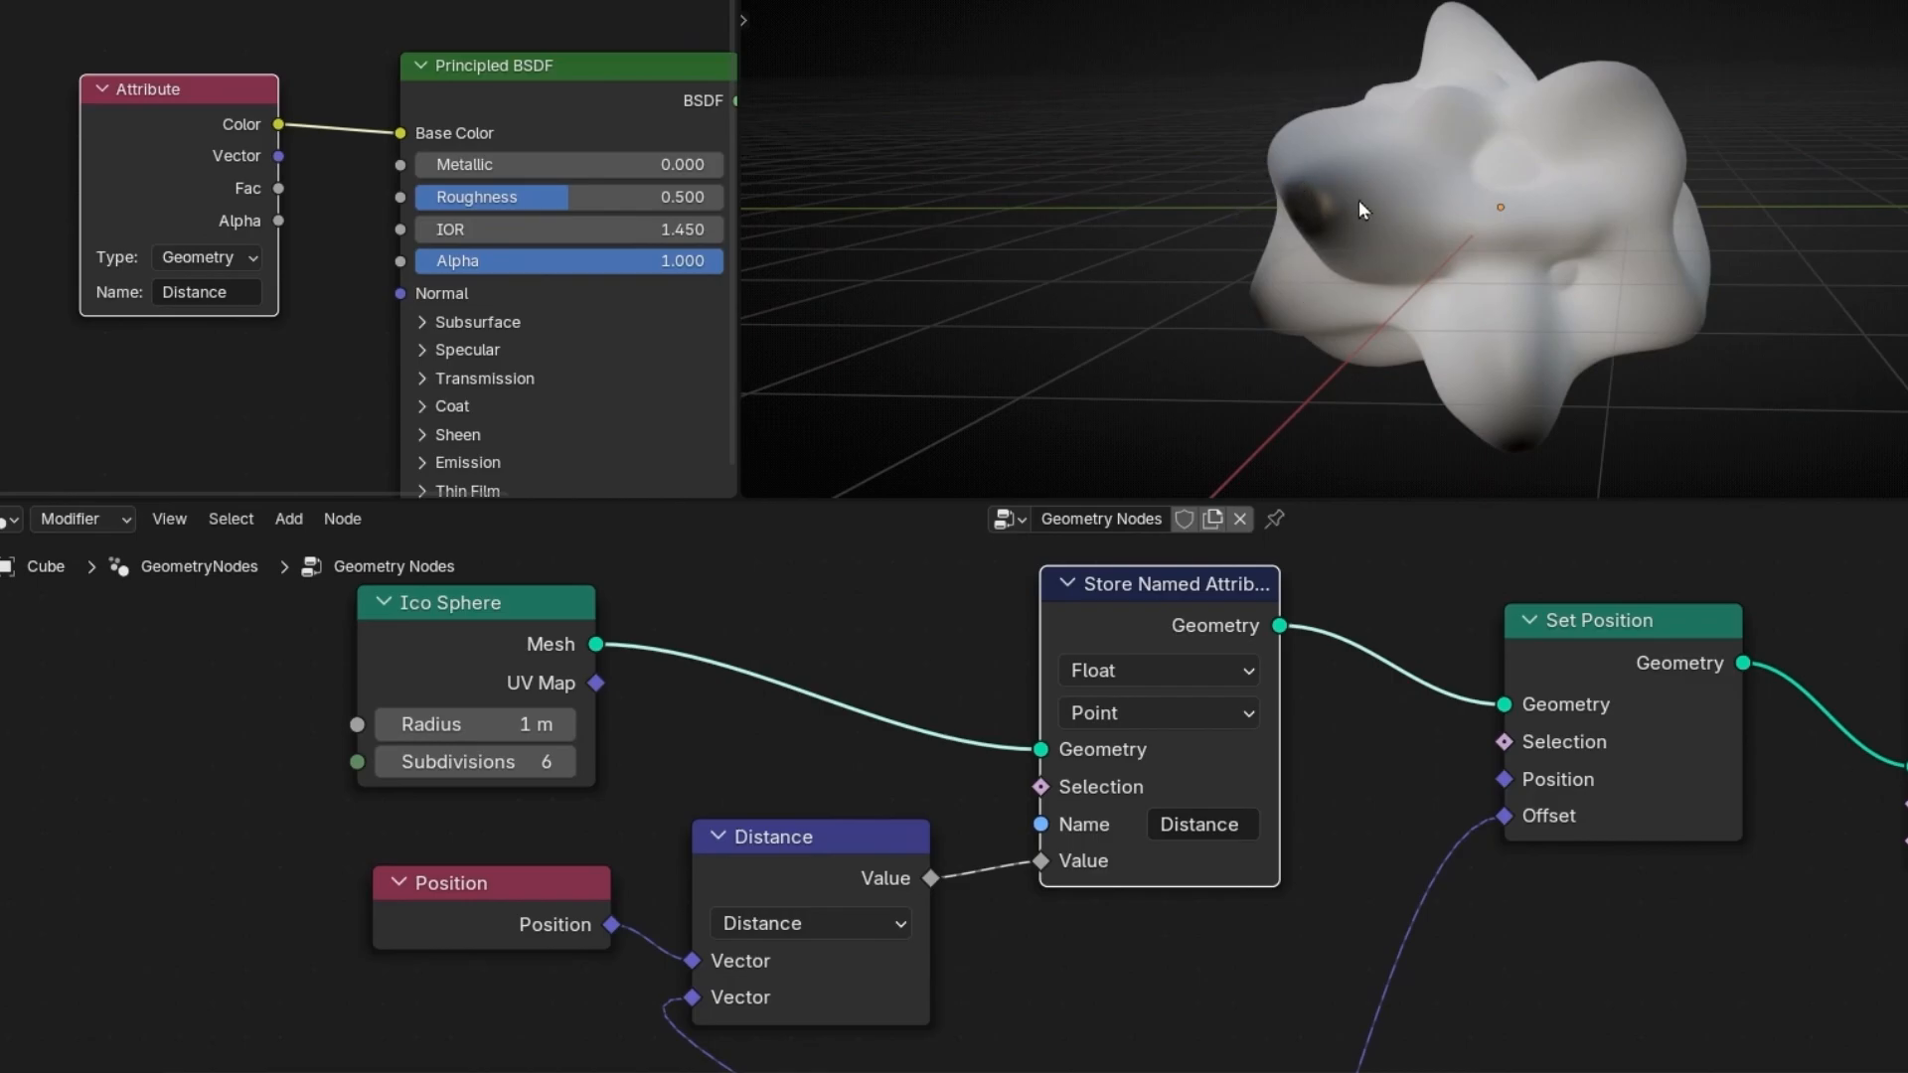
pyautogui.moveTo(1515, 232); pyautogui.dragTo(1379, 321, button='middle')
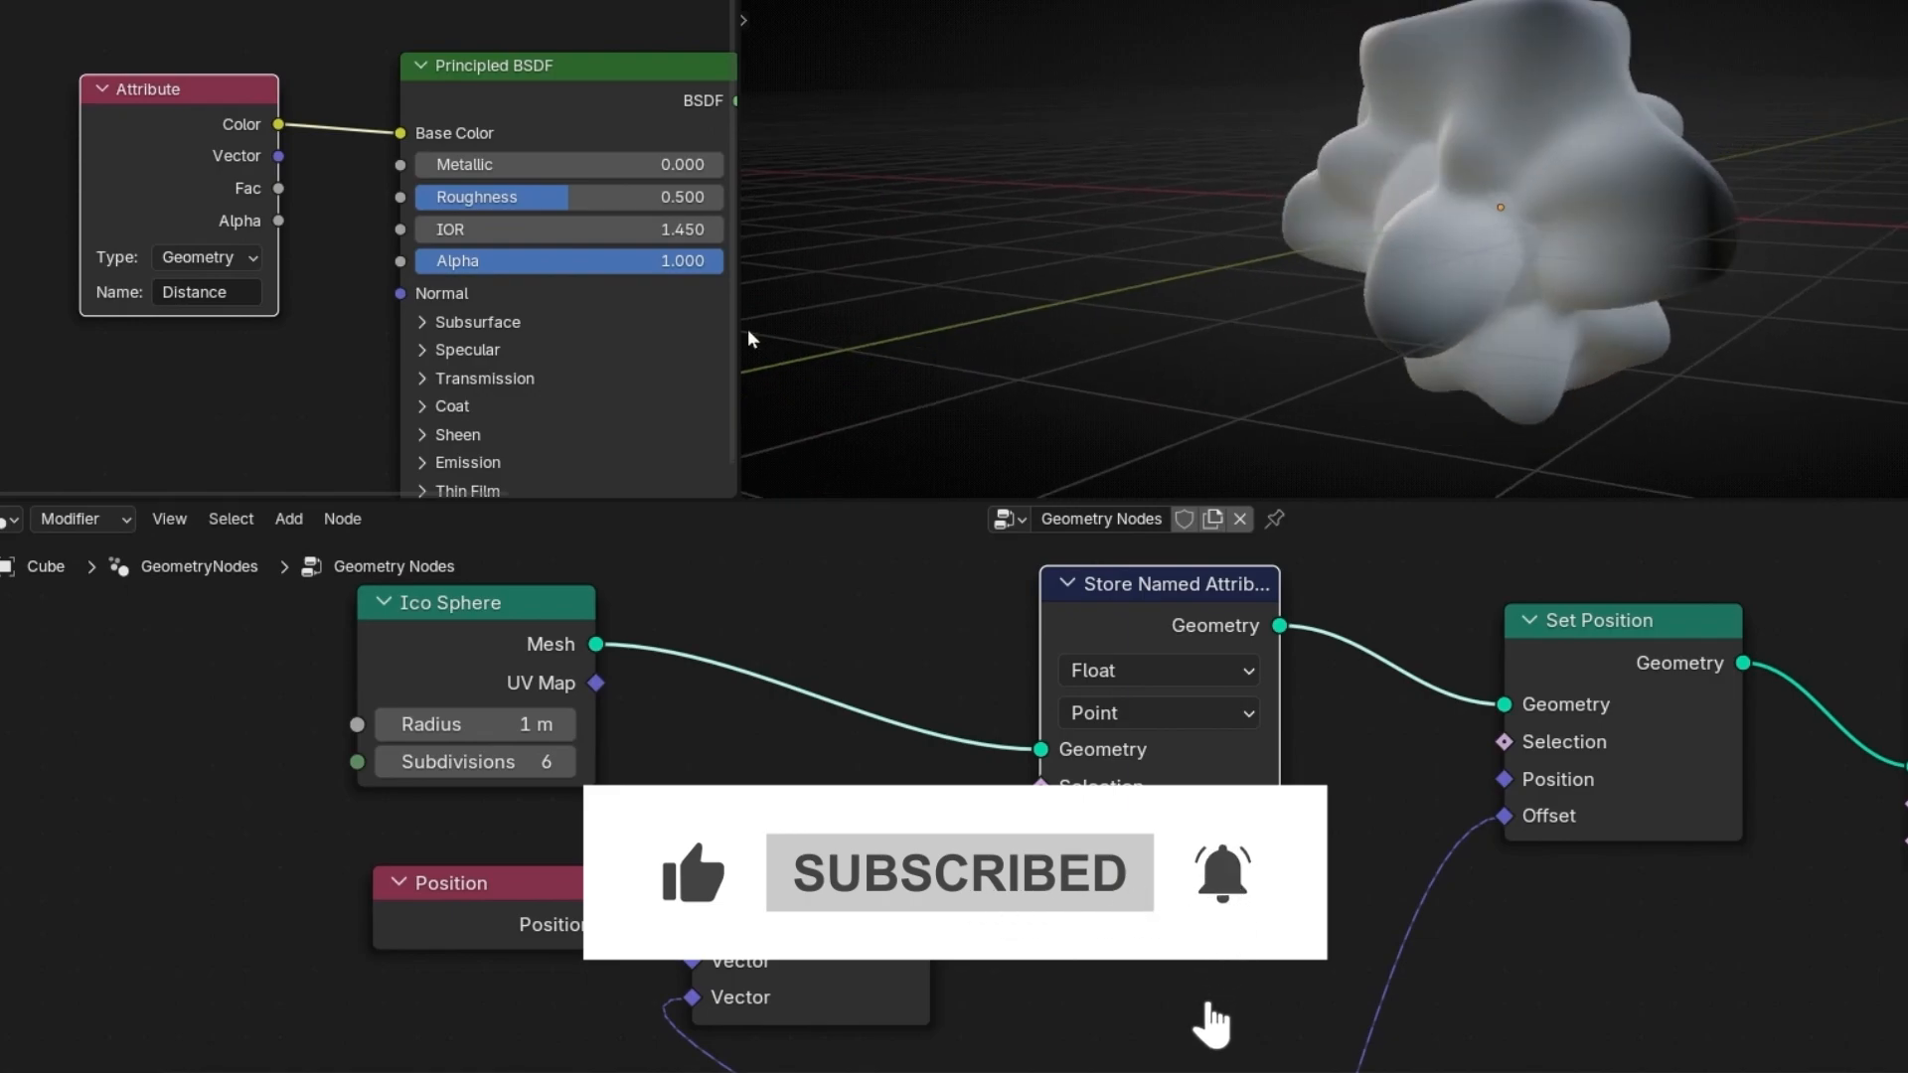
# - Widen the Shader Editor and insert a Color Ramp between the Attribute node's Color and the Principled BSDF's Base Color
pyautogui.moveTo(734, 314); pyautogui.dragTo(1170, 312)
pyautogui.moveTo(386, 131); pyautogui.dragTo(127, 130)
pyautogui.hotkey('shift', 'a')
pyautogui.click(211, 152)
pyautogui.write('color r')
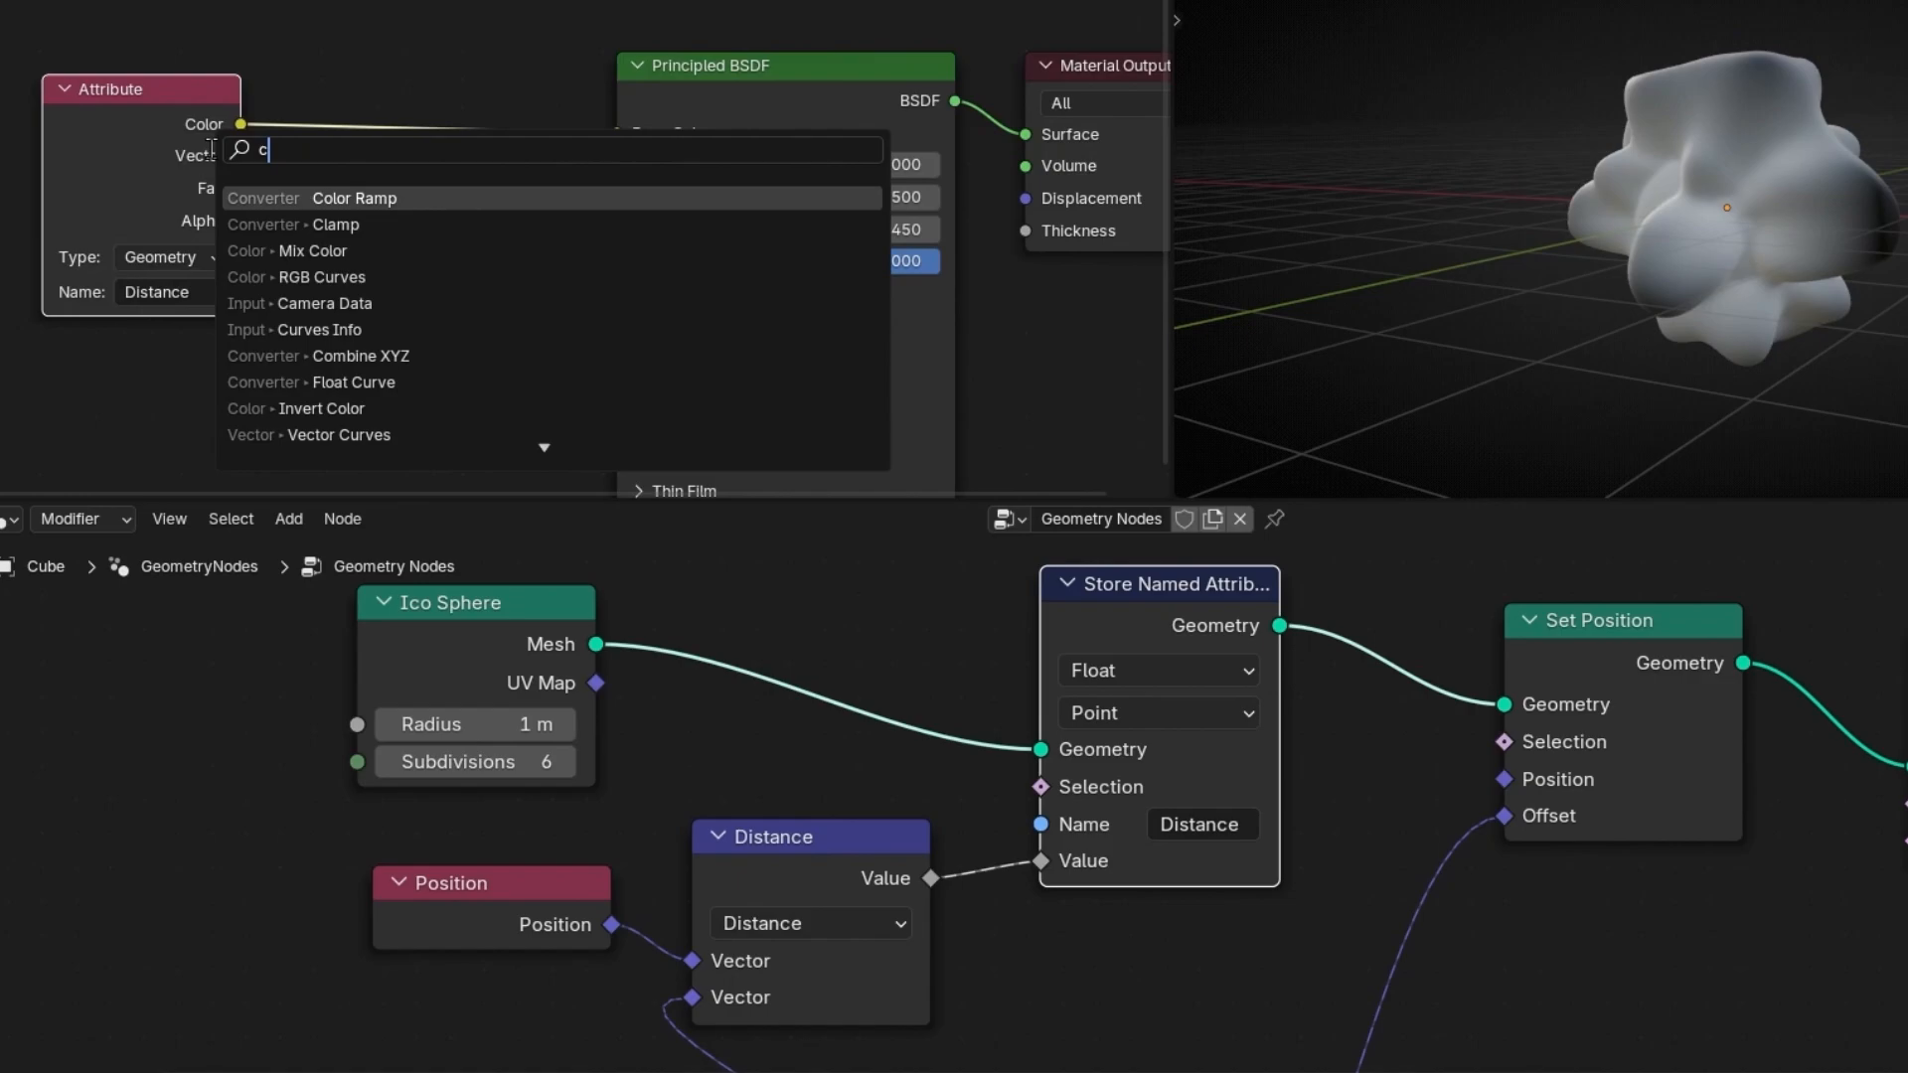
pyautogui.press('Return')
pyautogui.click(295, 47)
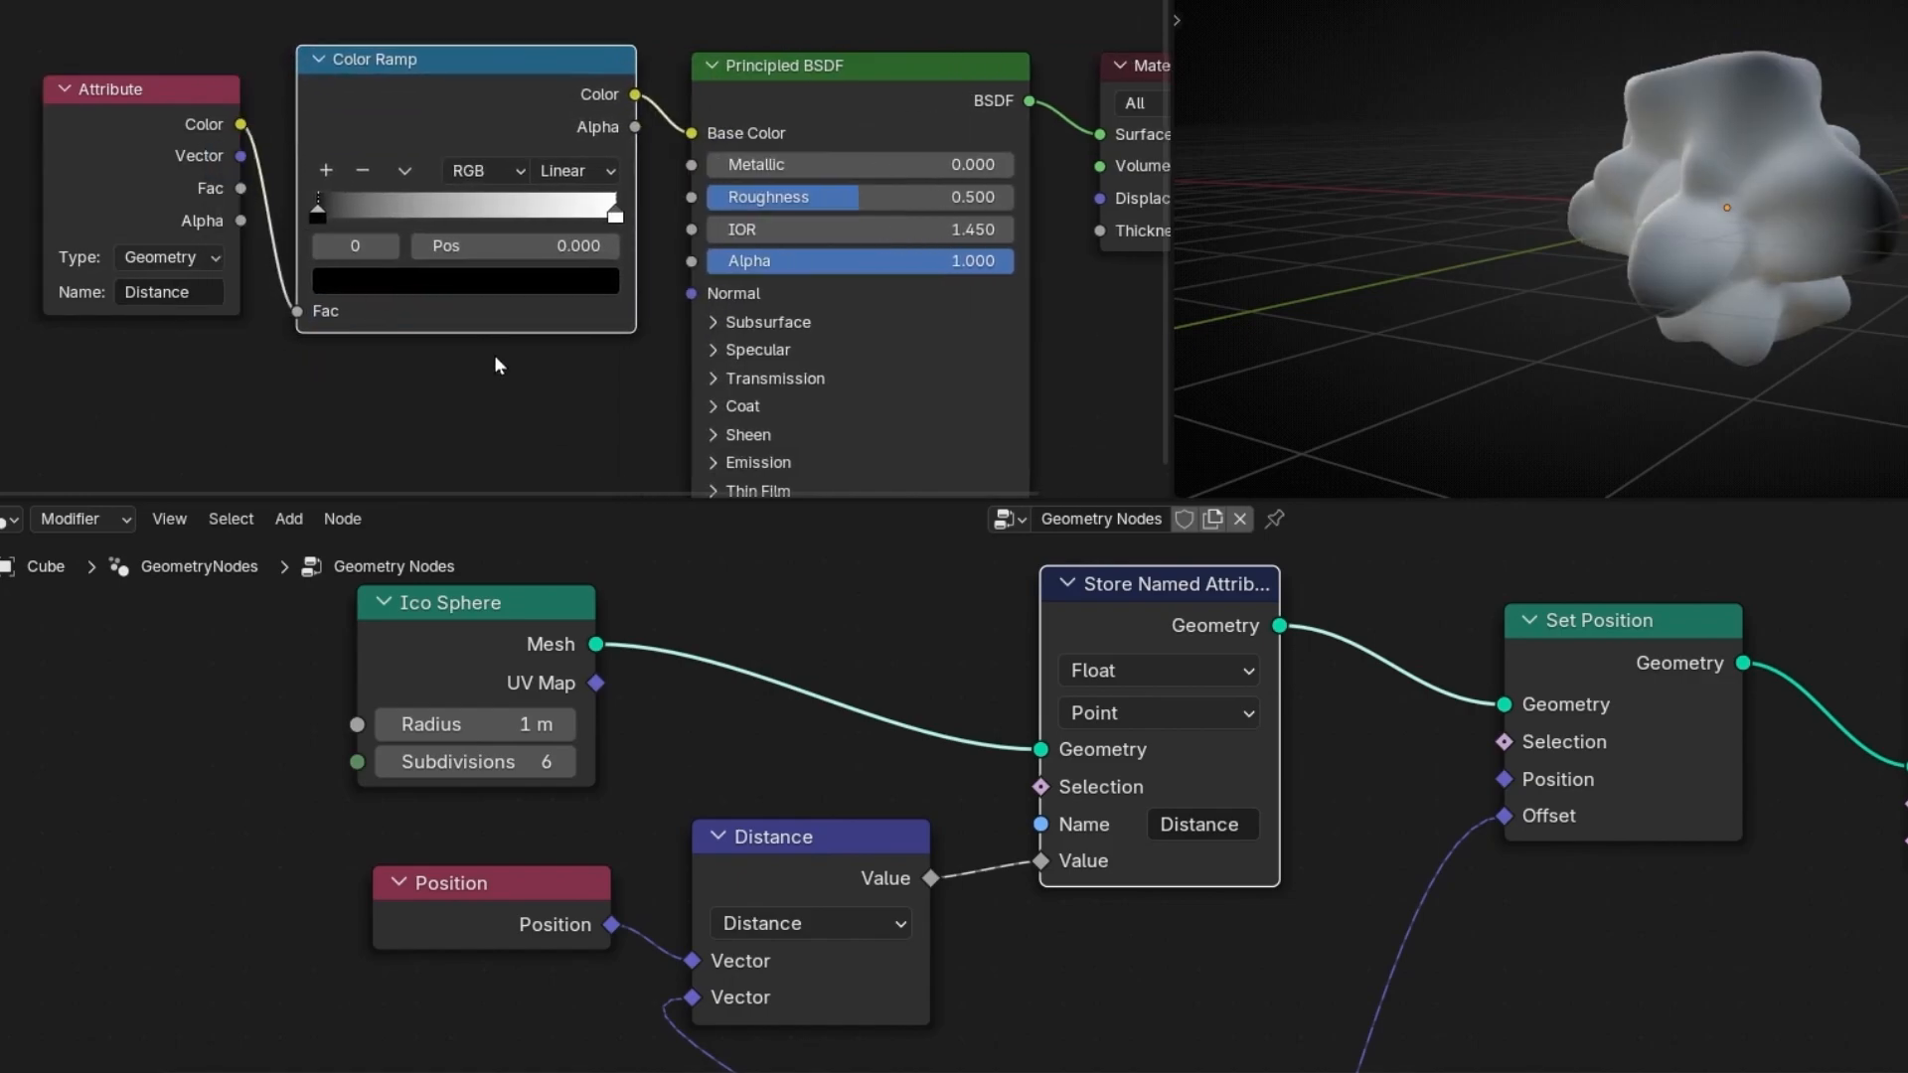
# - Test the Color Ramp's contrast by moving the black stop to about 0.49 and returning it to position 0
pyautogui.moveTo(1724, 231); pyautogui.dragTo(1477, 275, button='middle')
pyautogui.scroll(1, 1731, 254)
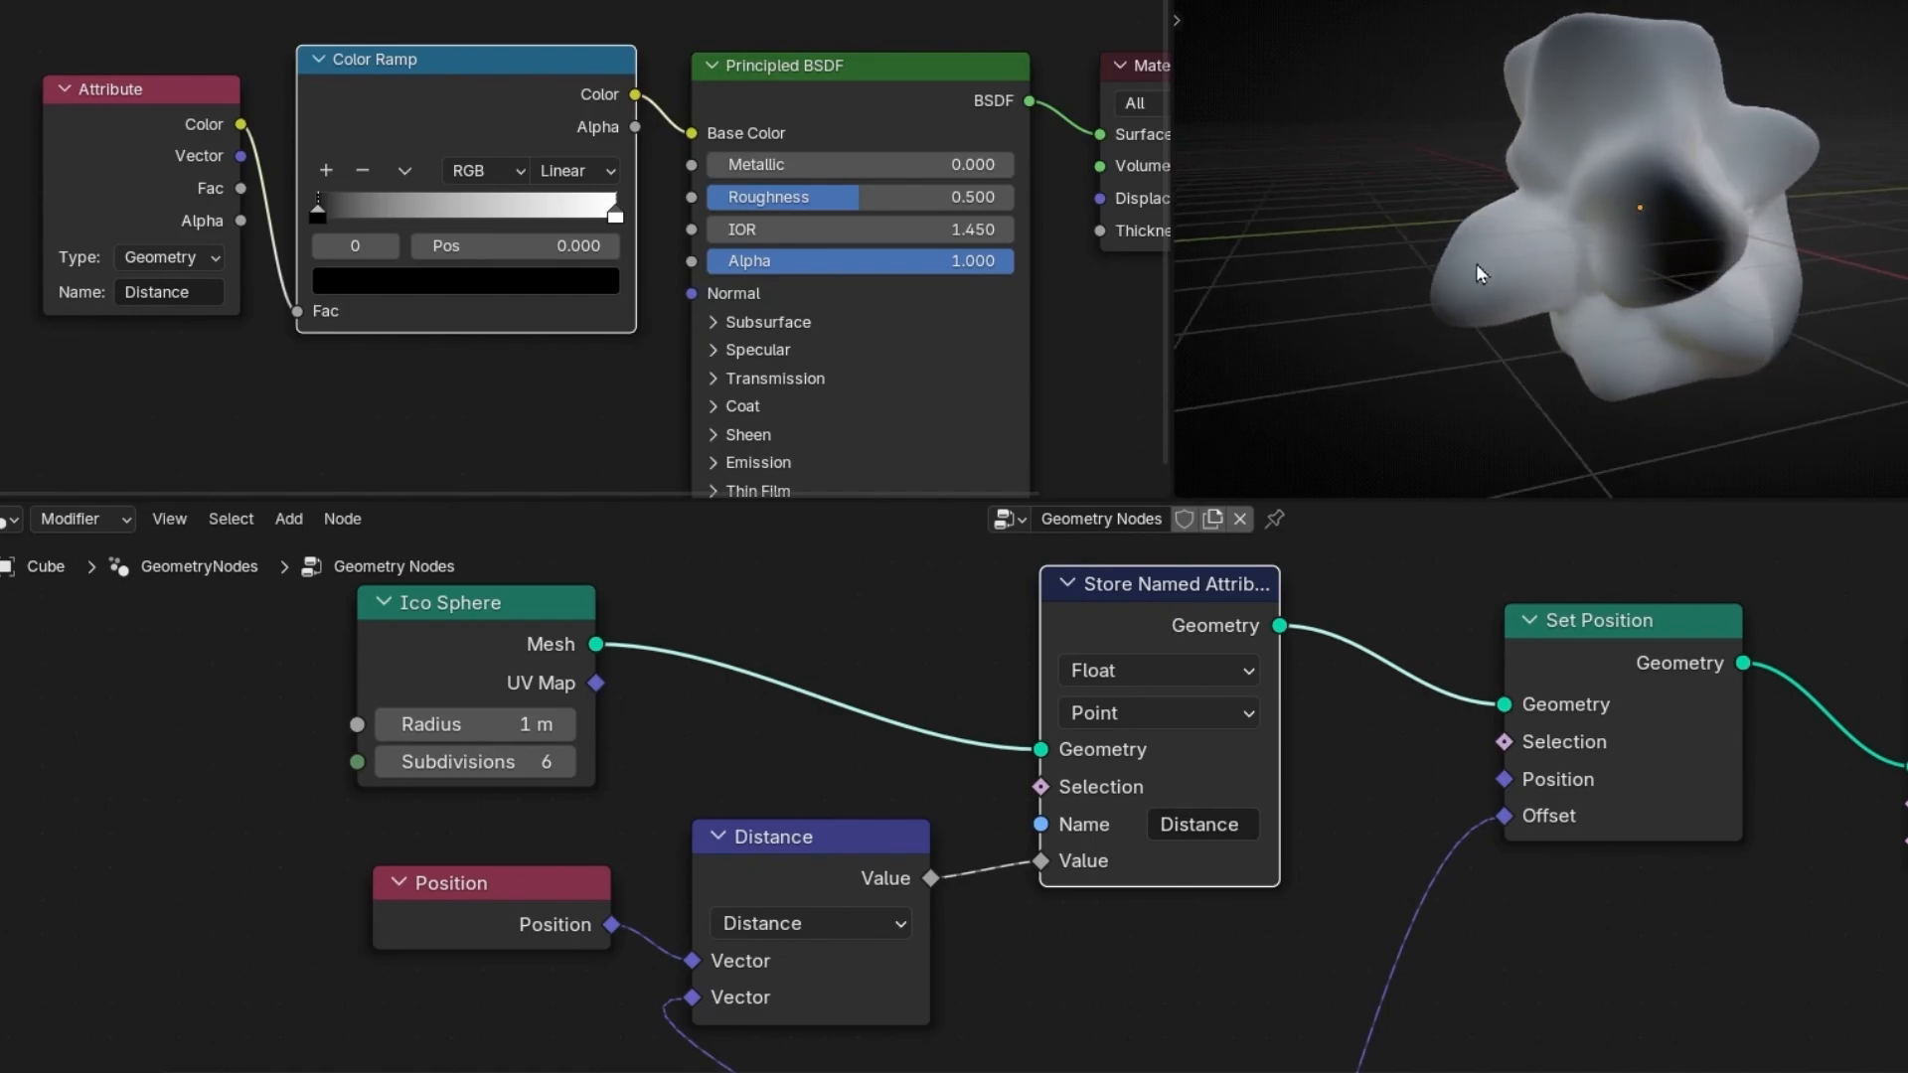
pyautogui.moveTo(320, 216); pyautogui.dragTo(464, 217)
pyautogui.moveTo(1700, 364); pyautogui.dragTo(1471, 362, button='middle')
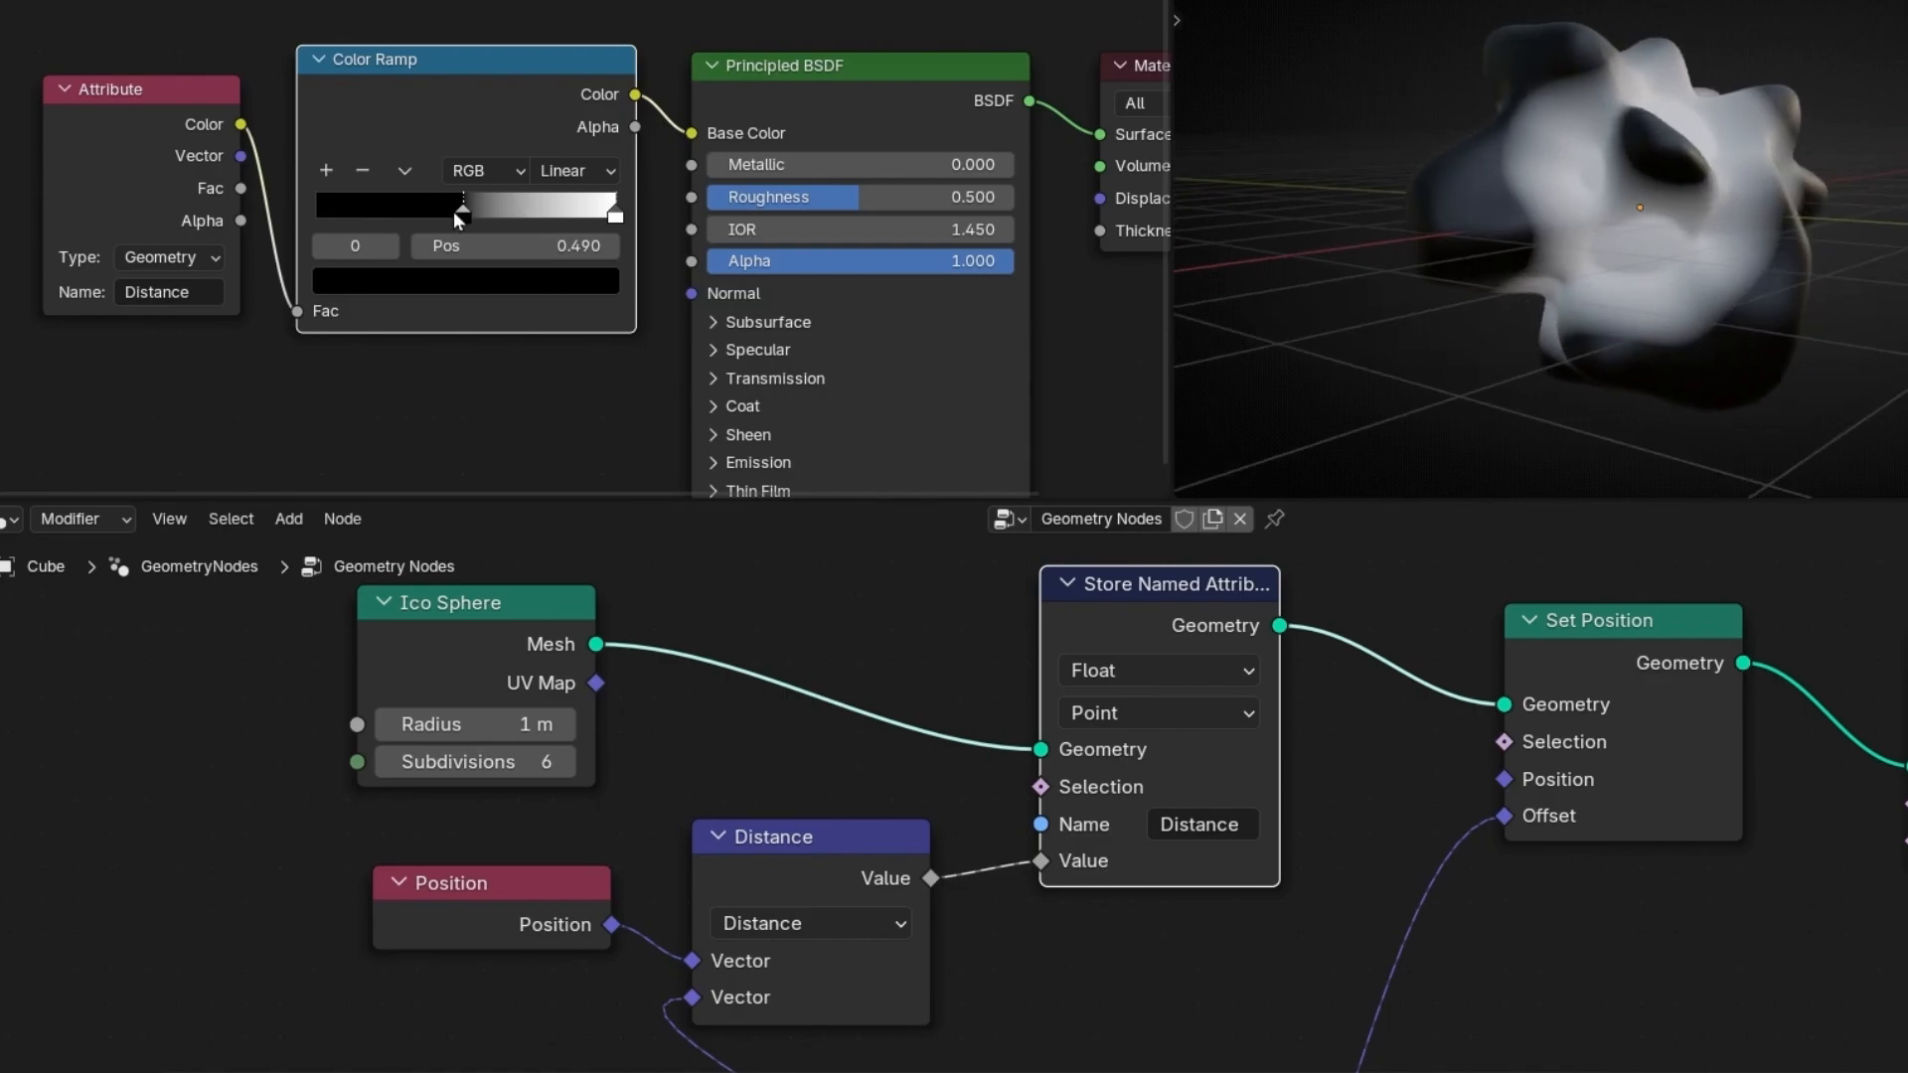
pyautogui.moveTo(462, 212)
pyautogui.mouseDown()
pyautogui.moveTo(556, 210)
pyautogui.moveTo(473, 211)
pyautogui.mouseUp()
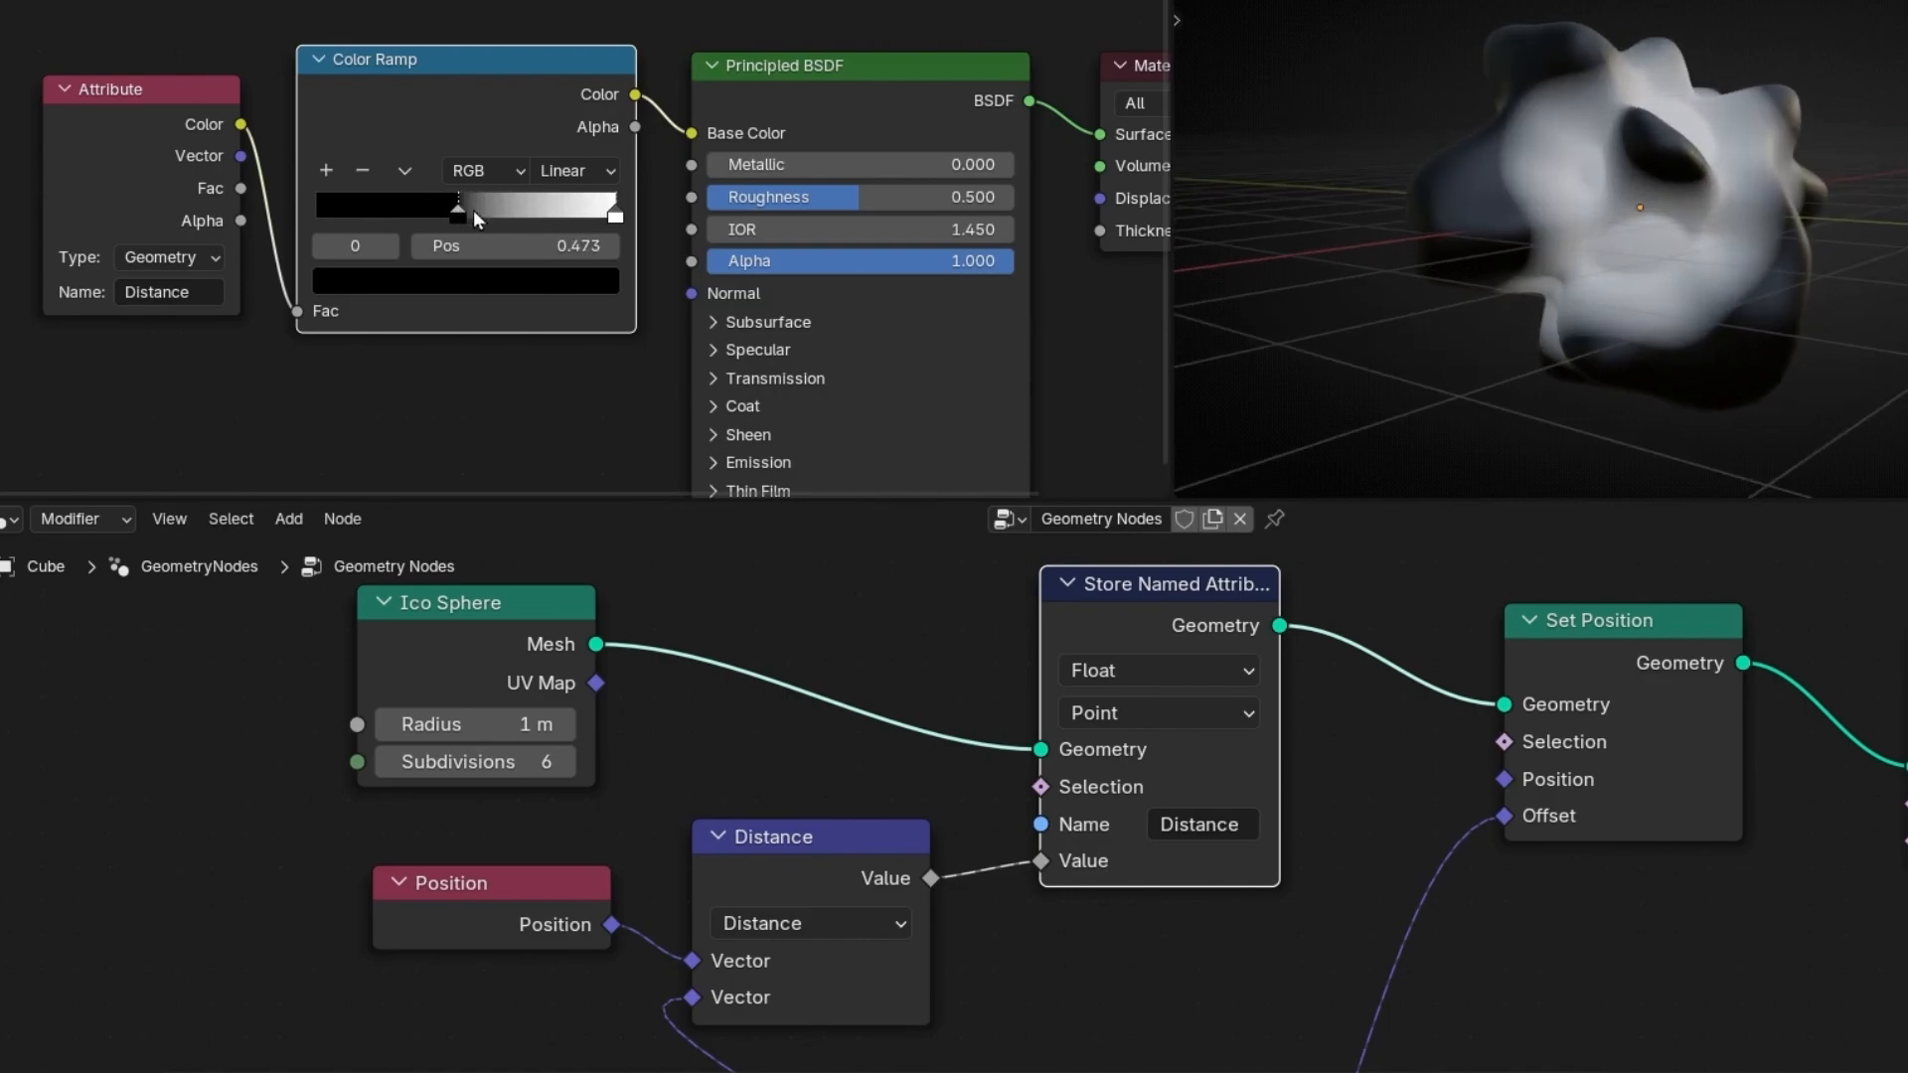
pyautogui.moveTo(614, 215)
pyautogui.mouseDown()
pyautogui.moveTo(319, 213)
pyautogui.moveTo(648, 222)
pyautogui.mouseUp()
pyautogui.moveTo(457, 212); pyautogui.dragTo(284, 215)
# - Color the Color Ramp's first stop bright green (hue 0.335, saturation 1, value 1) and its last stop blue
pyautogui.click(465, 281)
pyautogui.moveTo(594, 537); pyautogui.dragTo(605, 311)
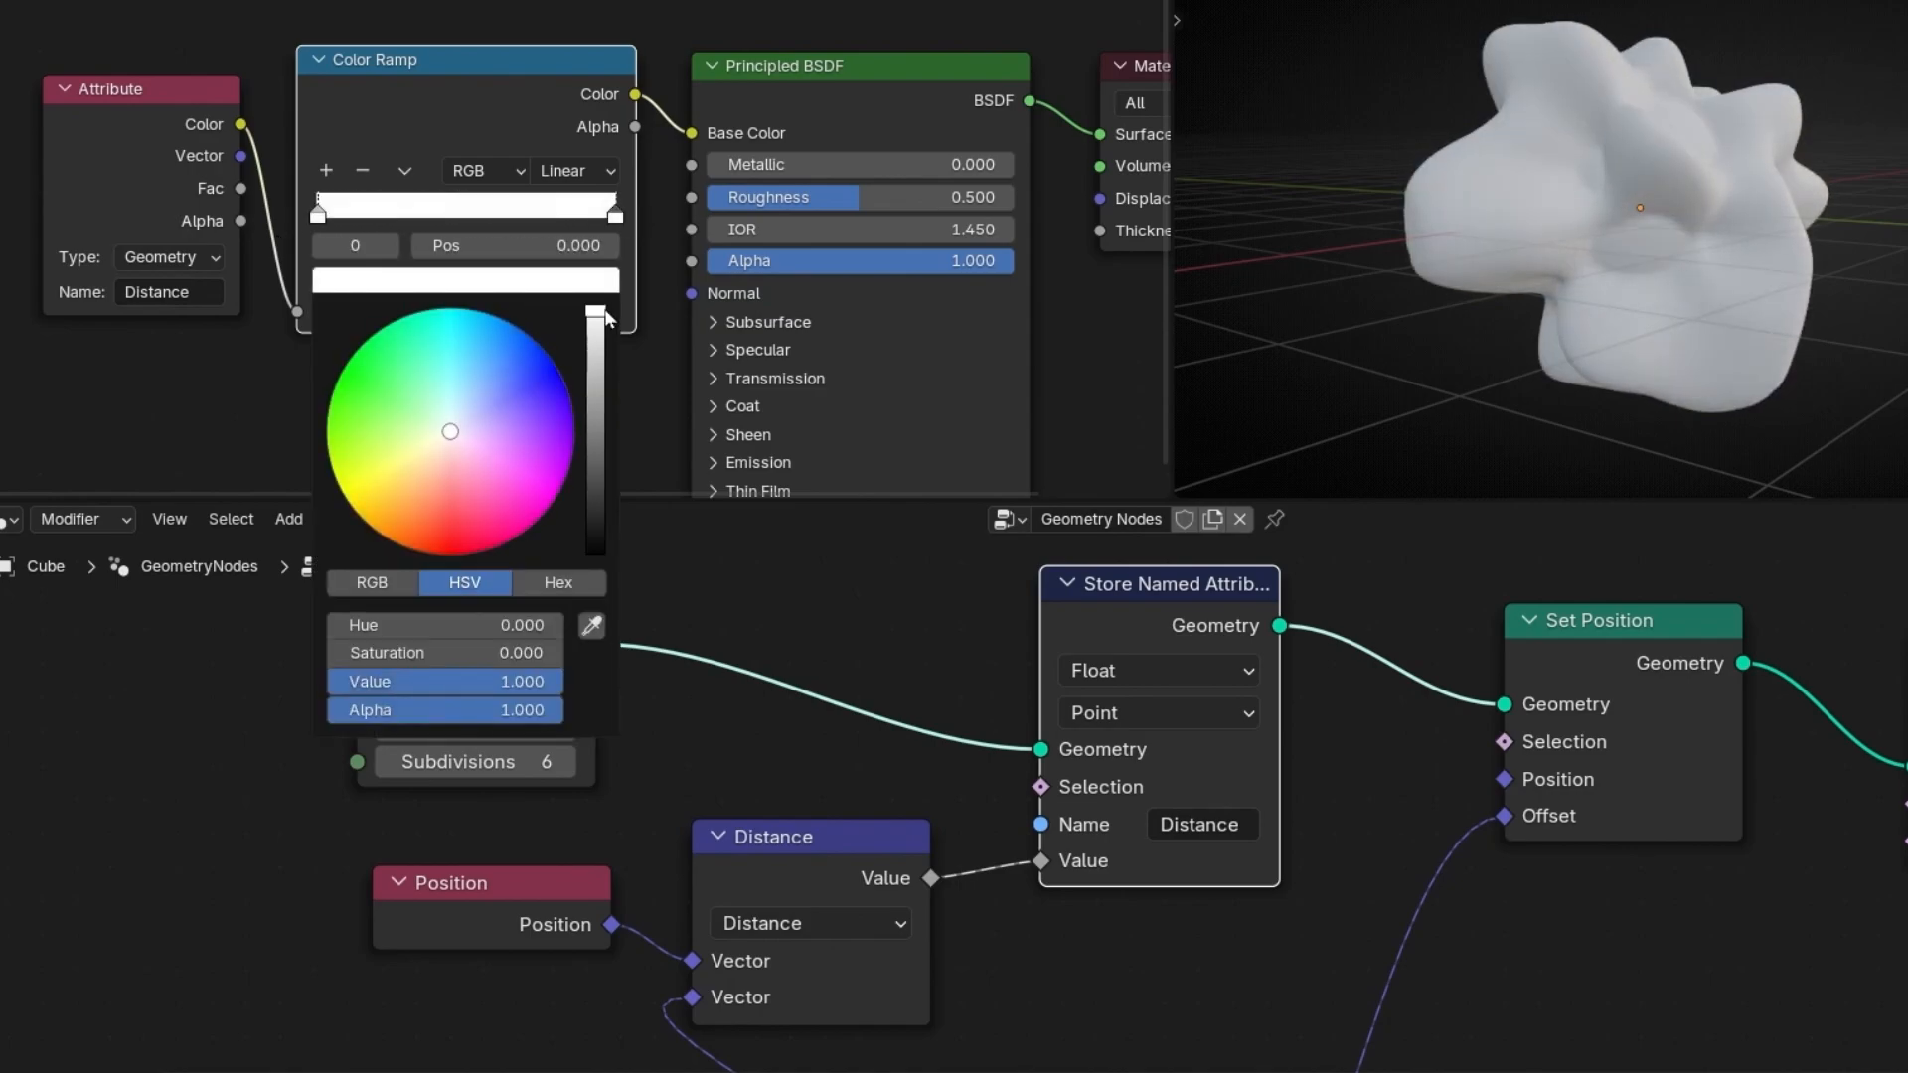
pyautogui.click(391, 378)
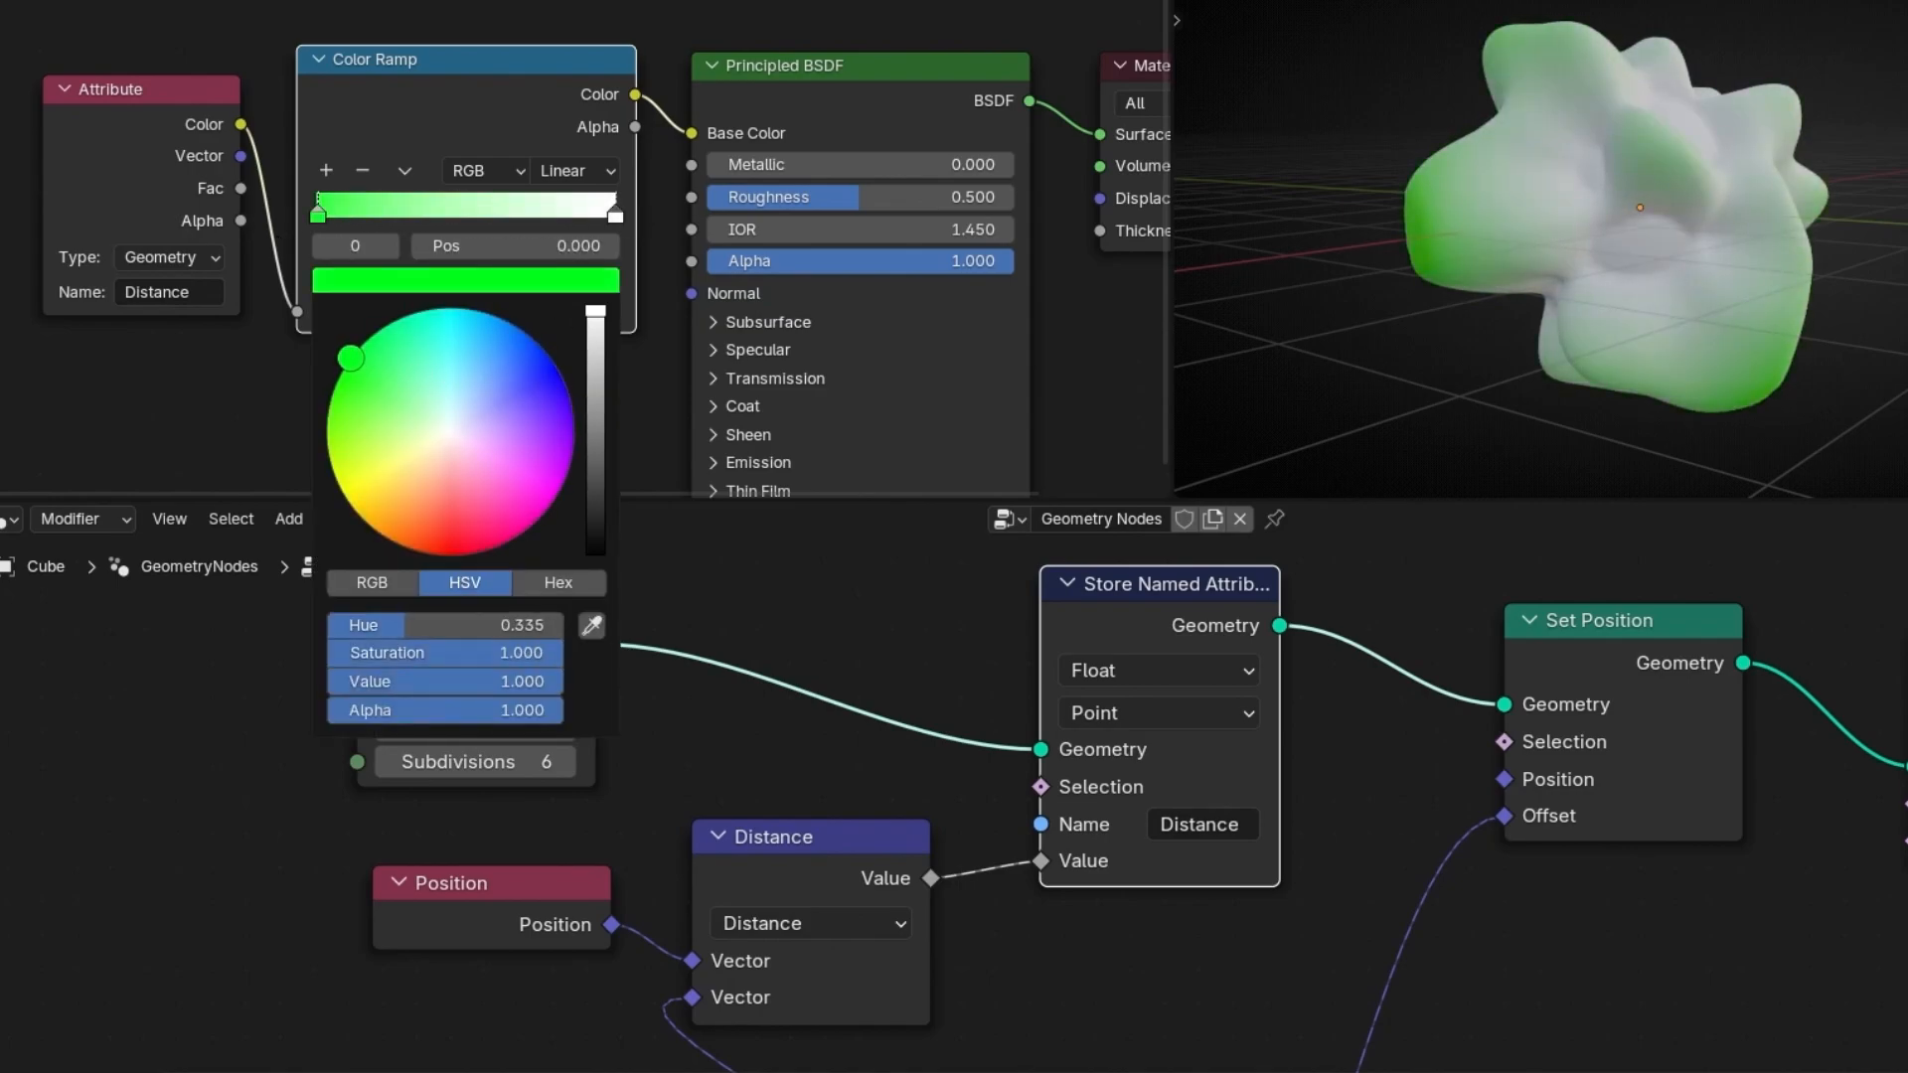
pyautogui.click(613, 217)
pyautogui.click(549, 283)
pyautogui.click(525, 332)
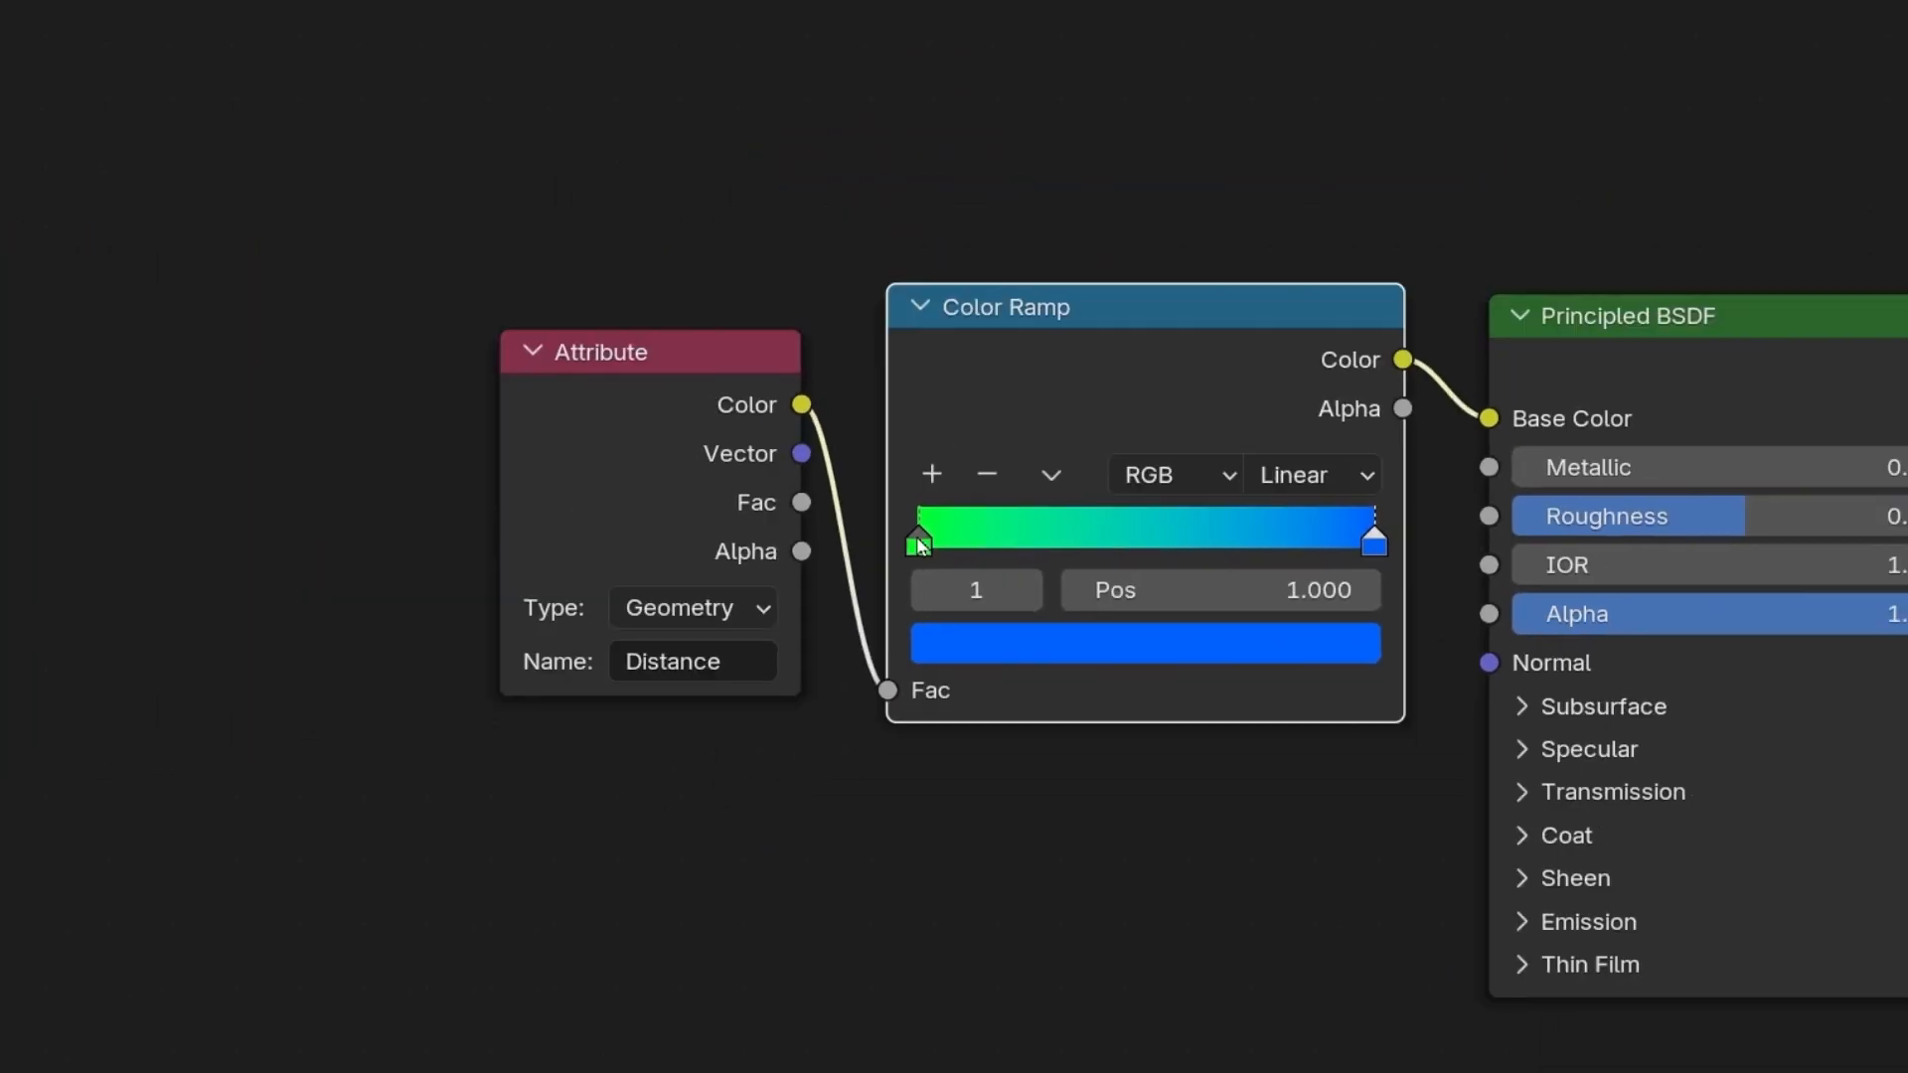
# - Move the Attribute node away from the Color Ramp and insert a Map Range node between the two
pyautogui.moveTo(691, 485); pyautogui.dragTo(212, 485)
pyautogui.hotkey('shift', 'a')
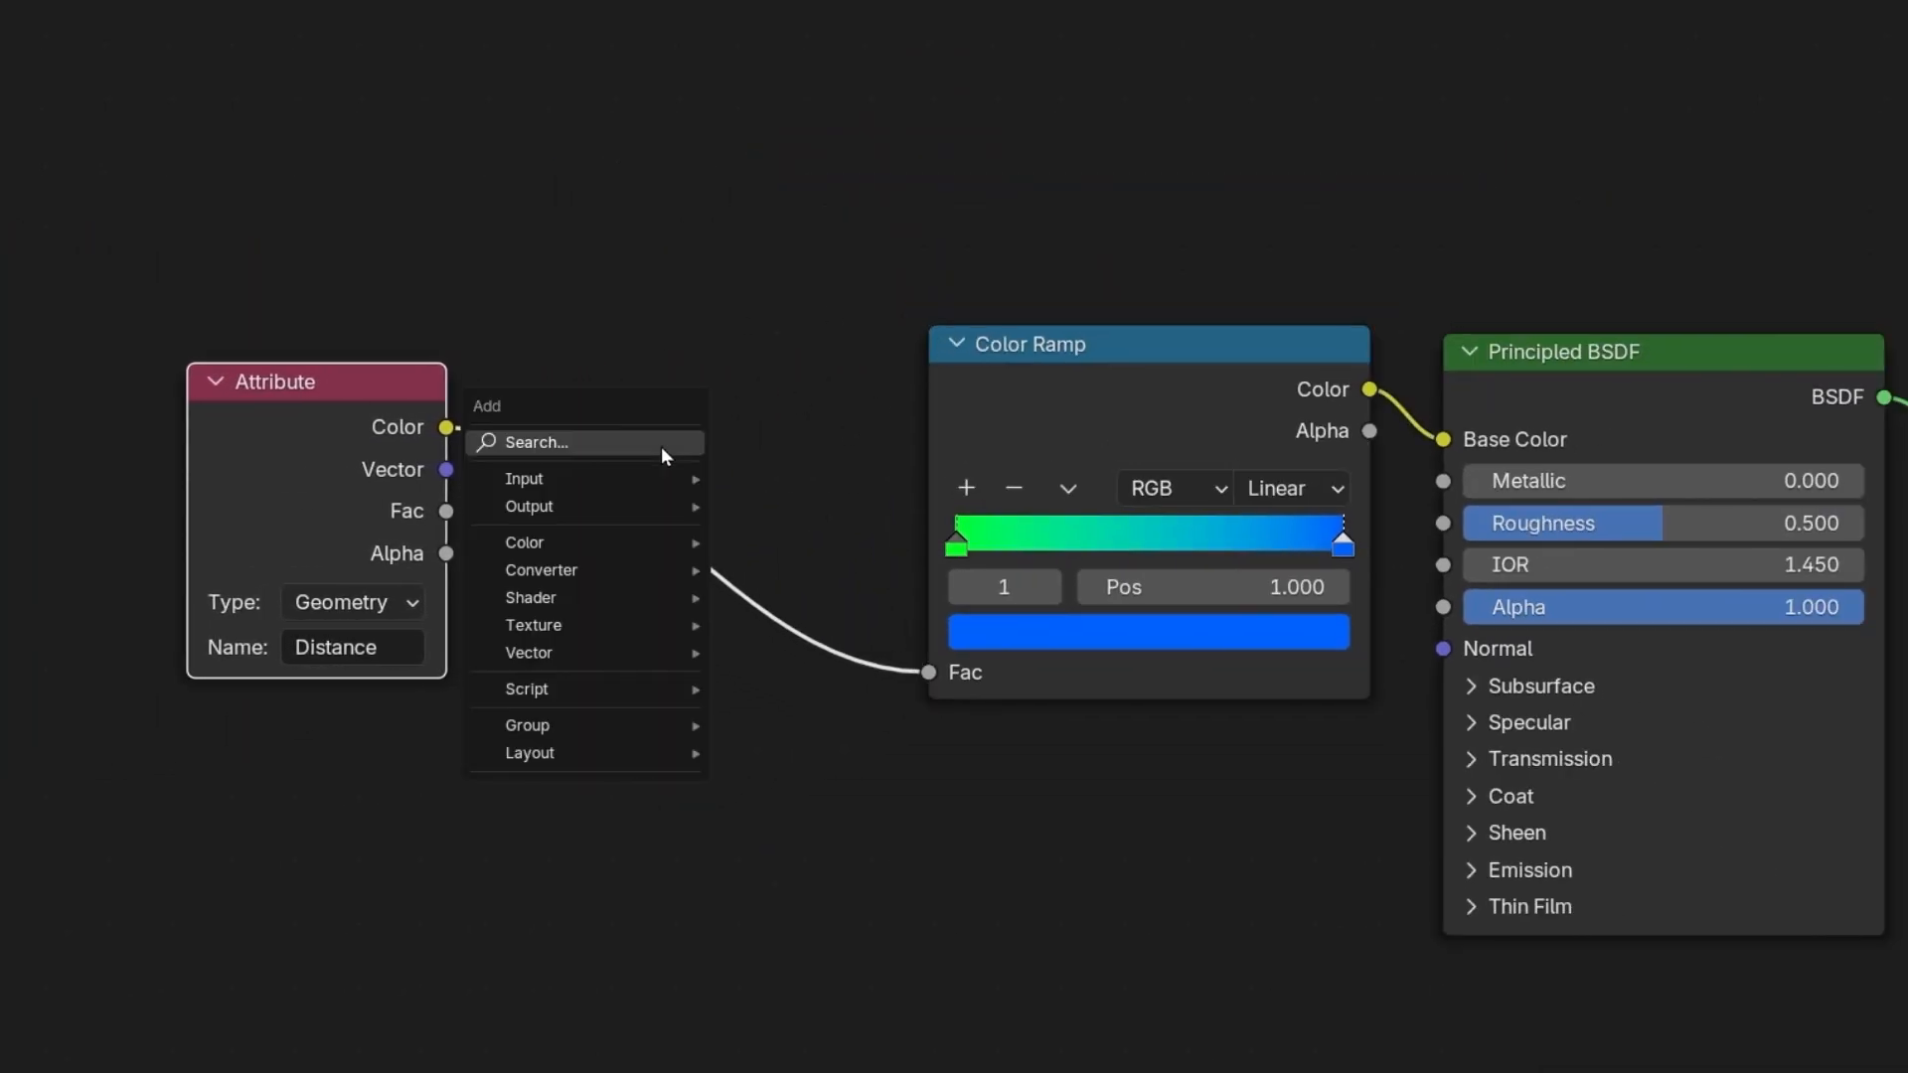
pyautogui.write('map ran')
pyautogui.press('Return')
pyautogui.click(554, 319)
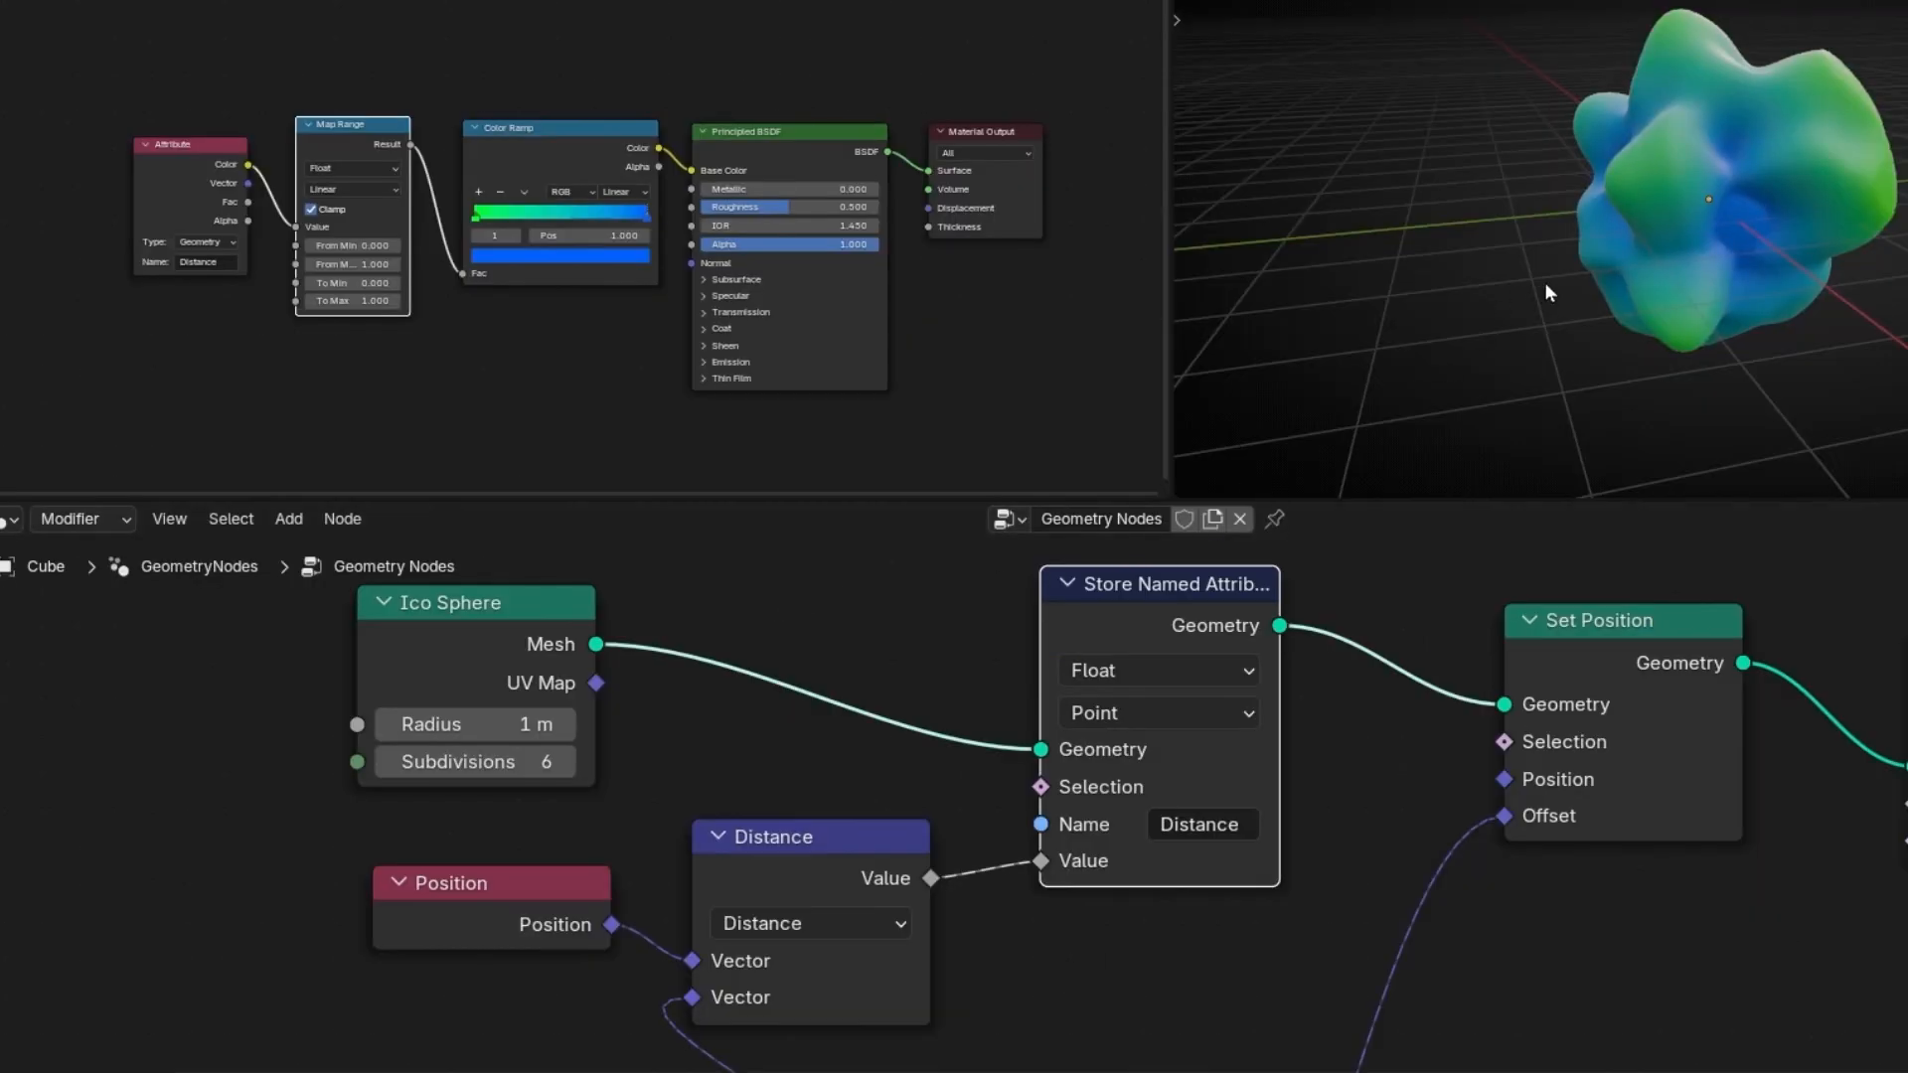
# - Test the Map Range's To Min at 0.780 and 1, and restore it to 0
pyautogui.scroll(2, 1544, 283)
pyautogui.moveTo(1545, 282); pyautogui.dragTo(1511, 322, button='middle')
pyautogui.scroll(3, 556, 318)
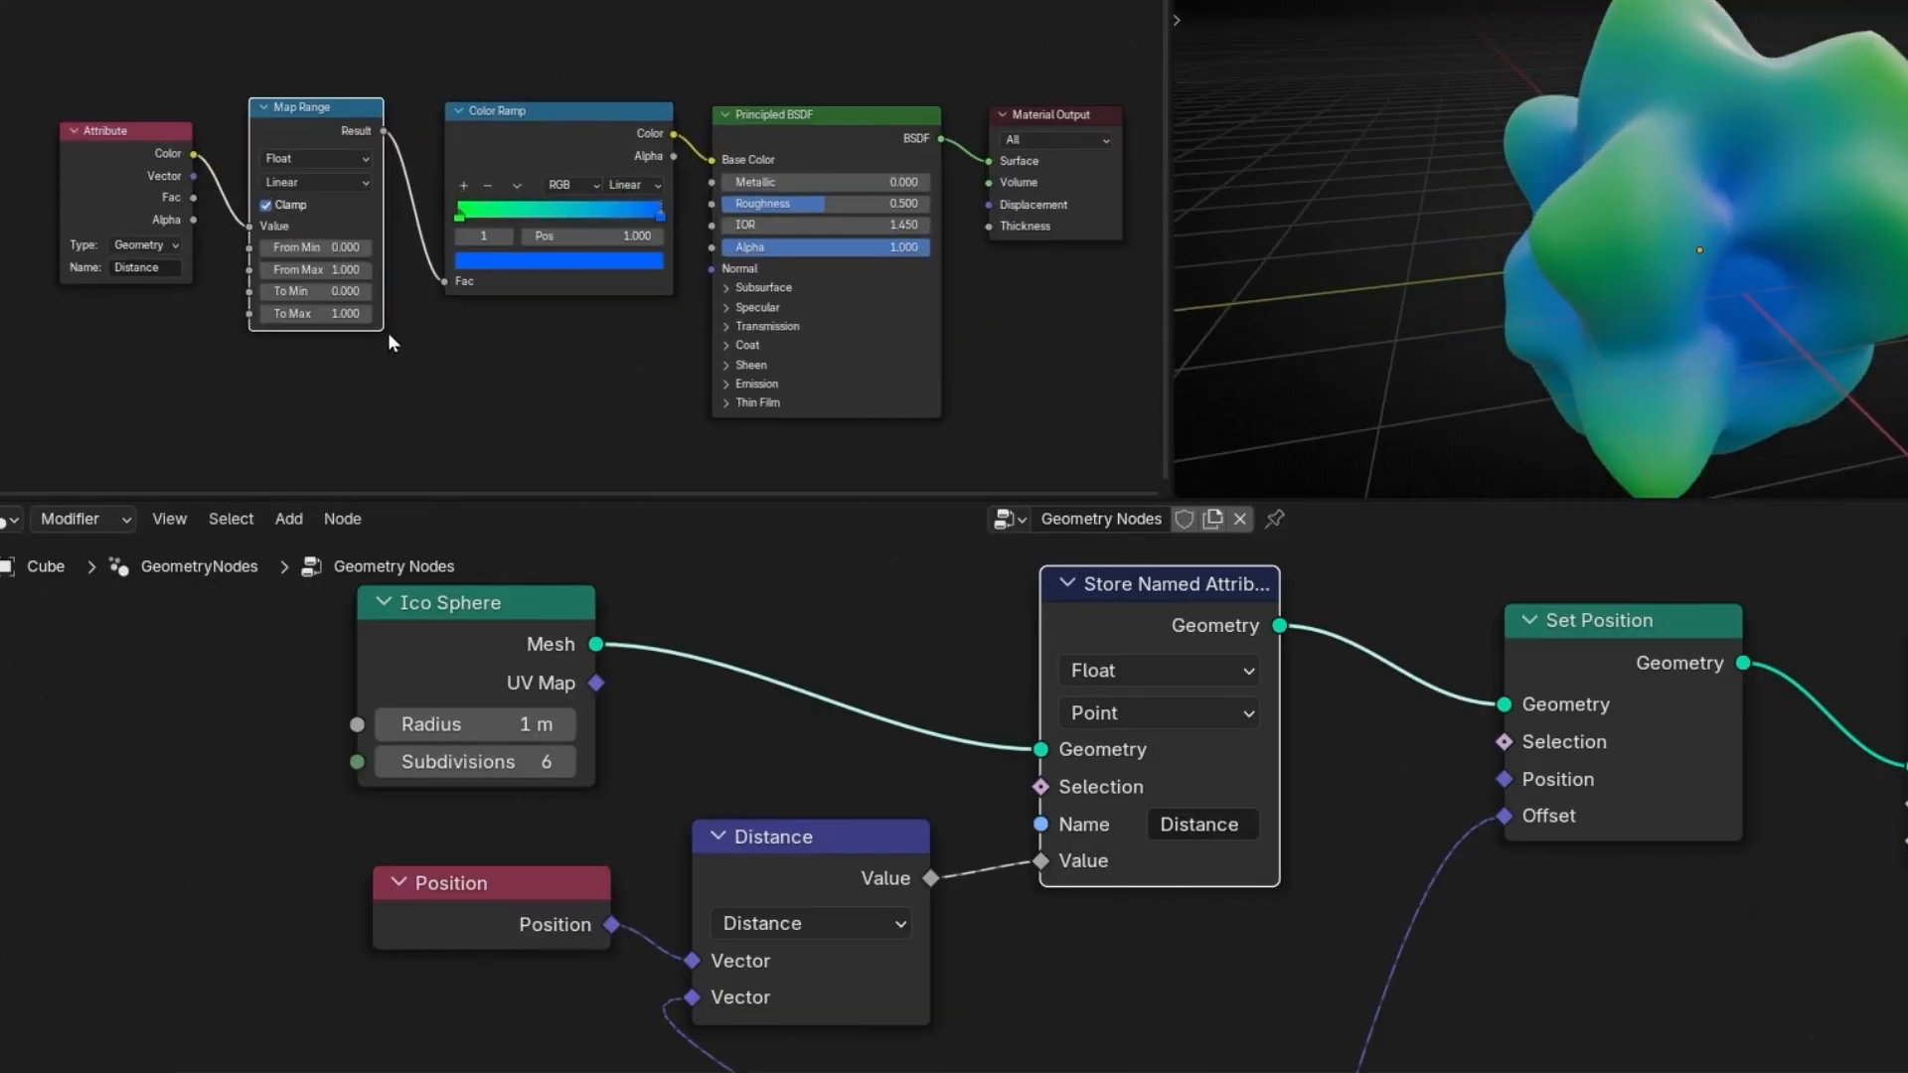
pyautogui.moveTo(437, 397); pyautogui.dragTo(1132, 398, button='middle')
pyautogui.scroll(2, 1132, 398)
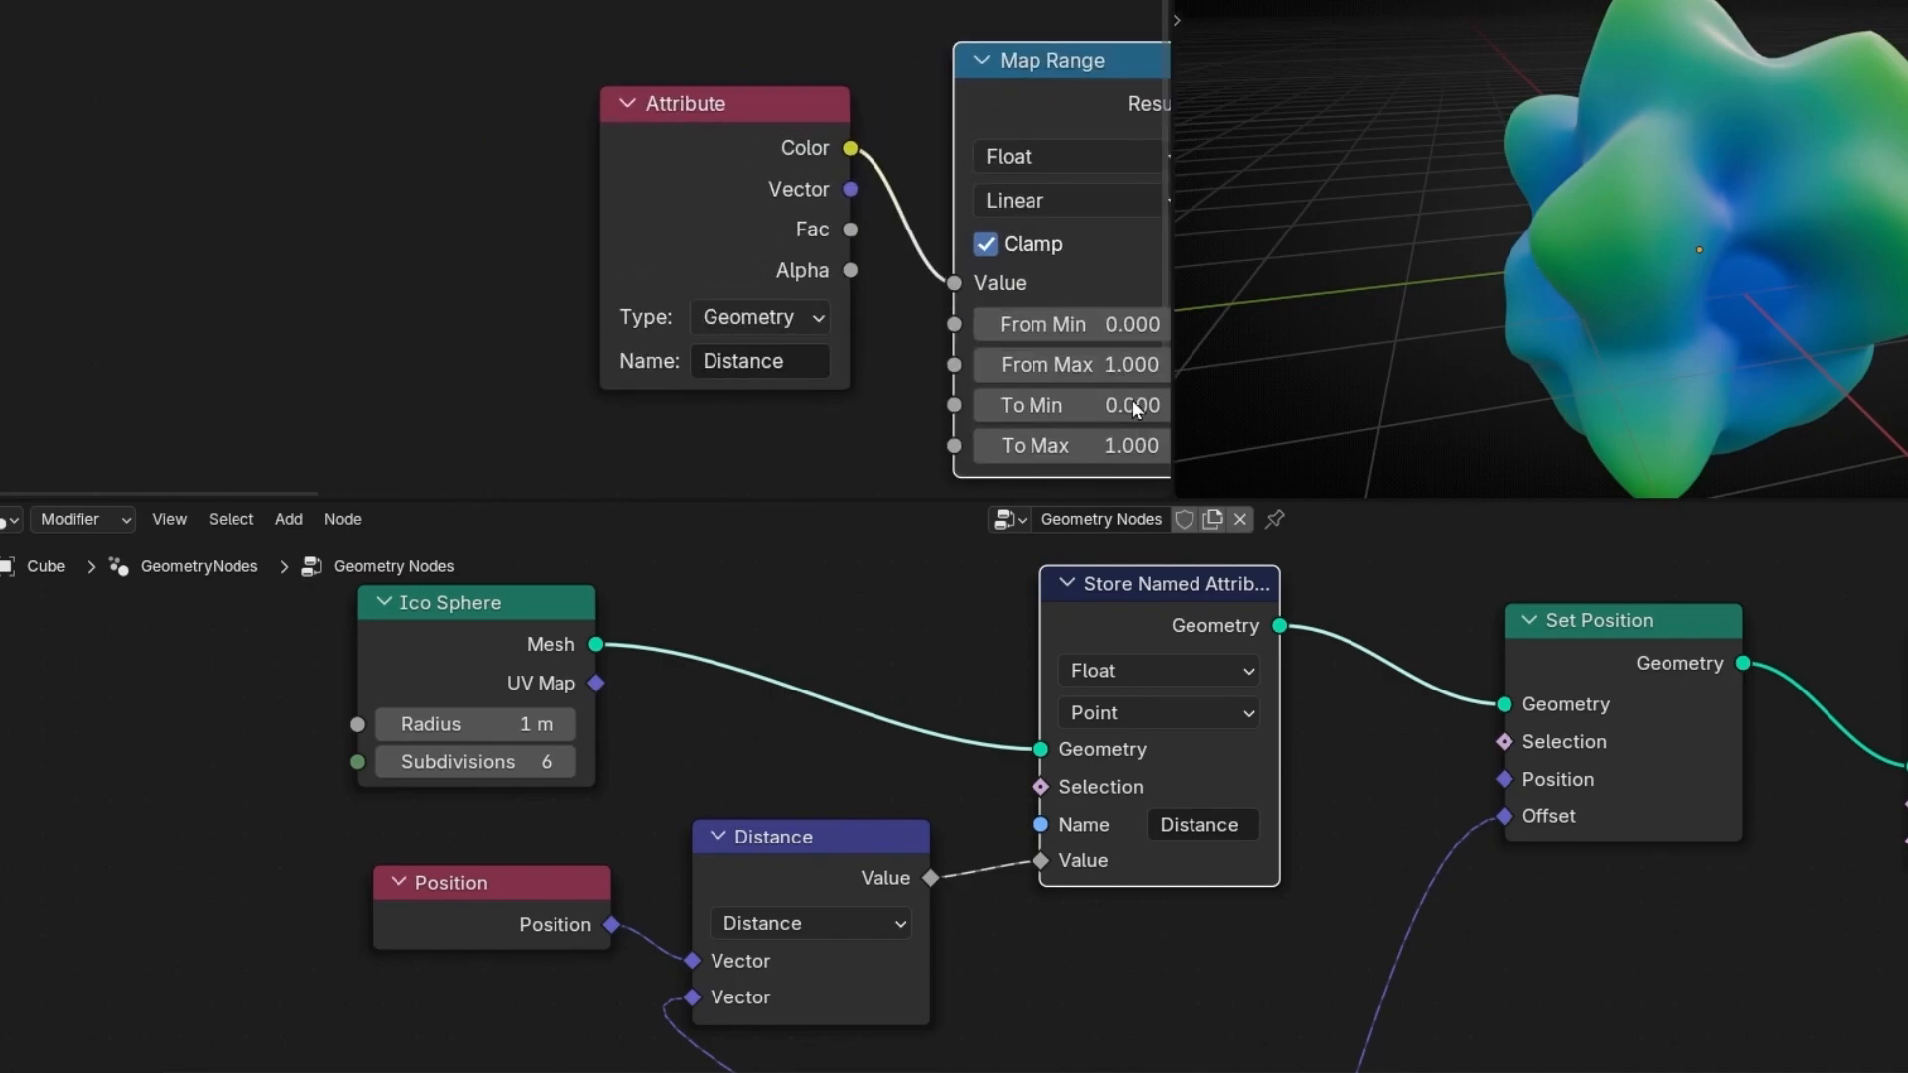
pyautogui.moveTo(857, 363); pyautogui.dragTo(267, 365, button='middle')
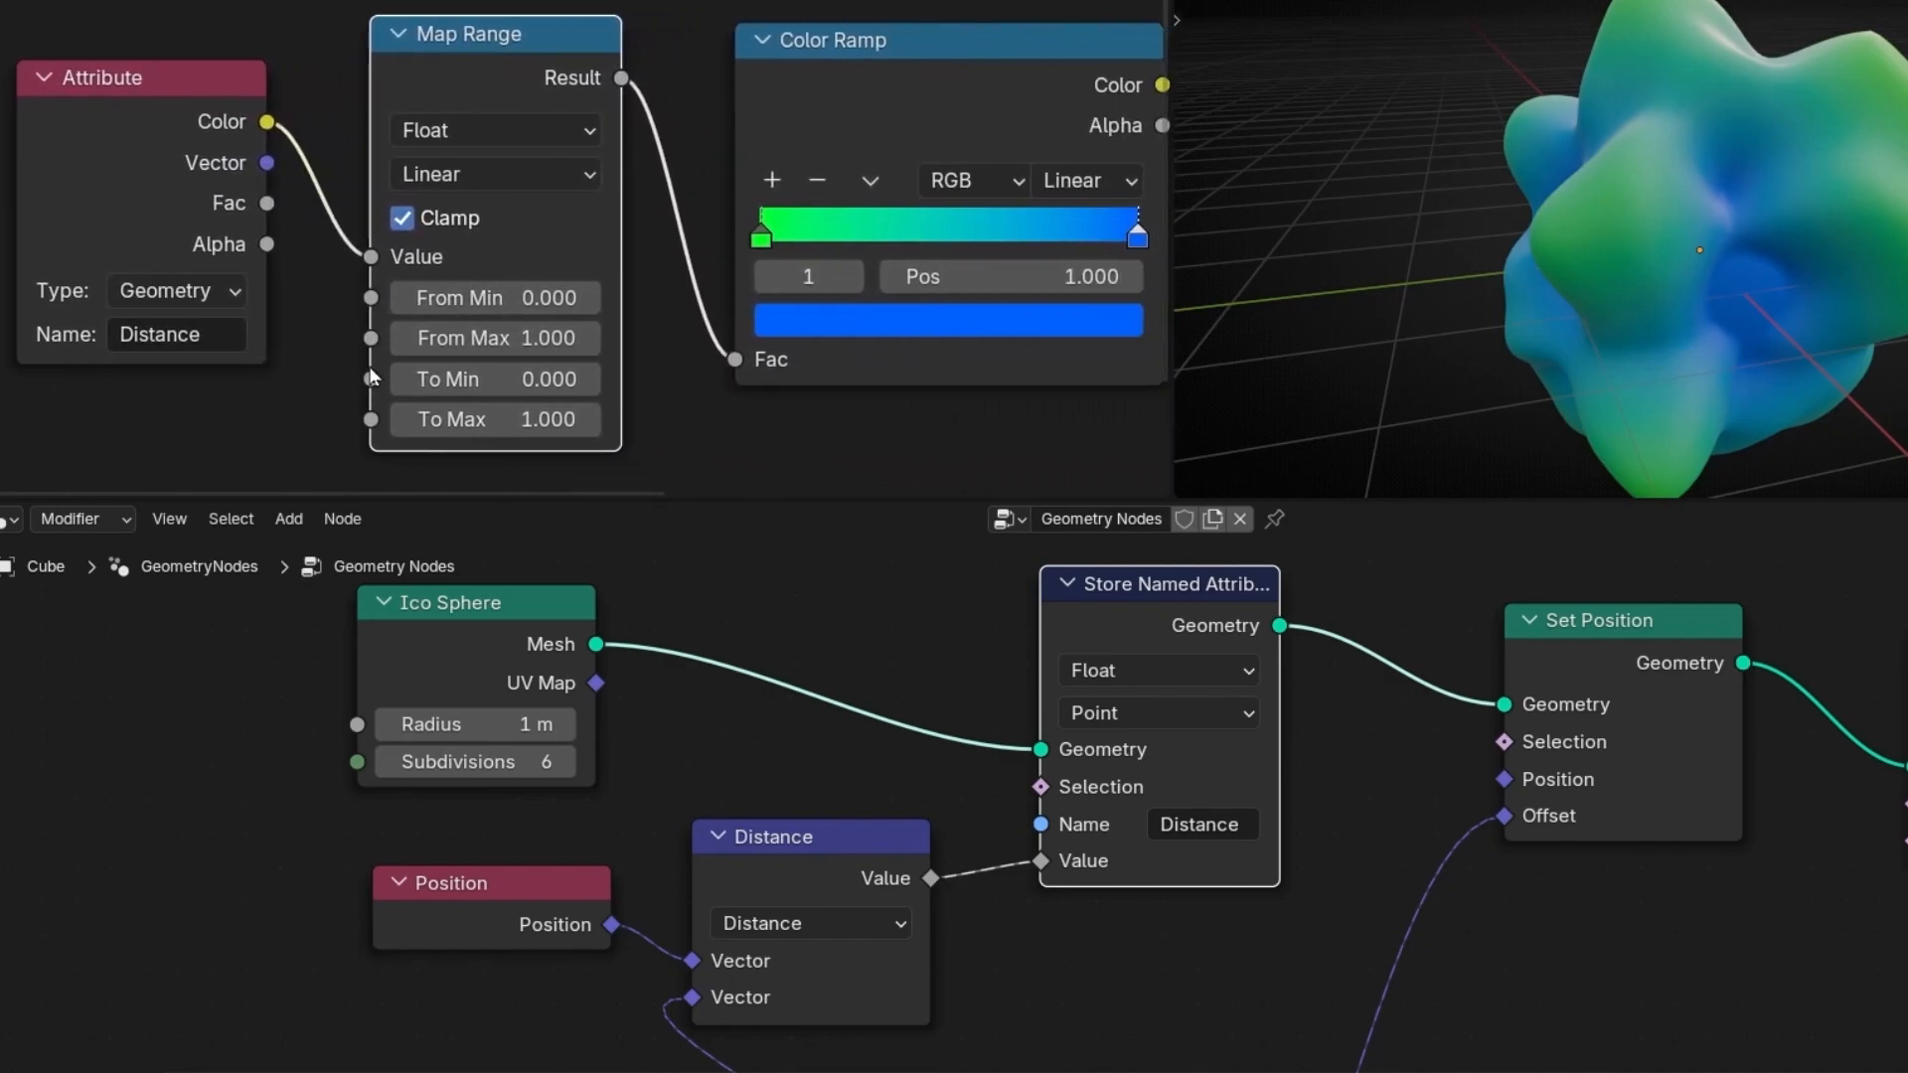
pyautogui.moveTo(617, 397); pyautogui.dragTo(574, 398, button='middle')
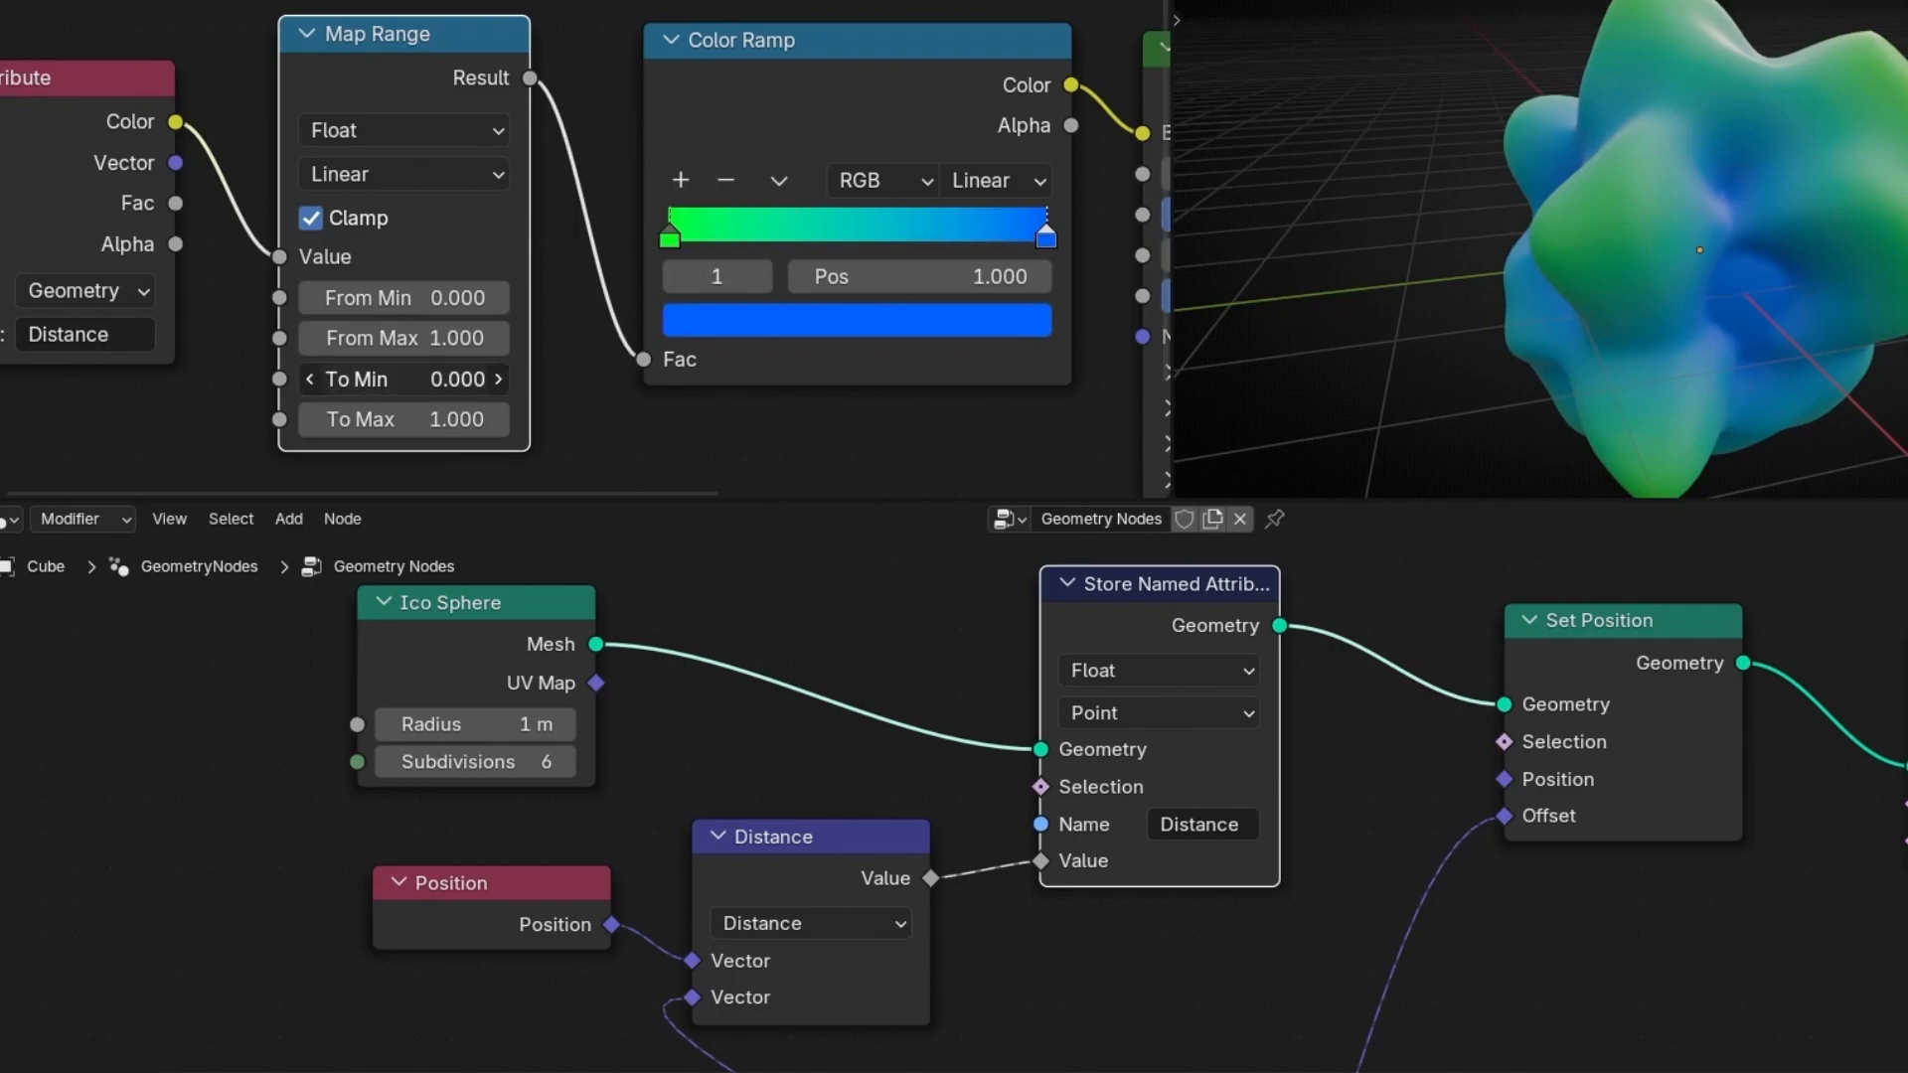
pyautogui.moveTo(403, 378); pyautogui.dragTo(489, 378)
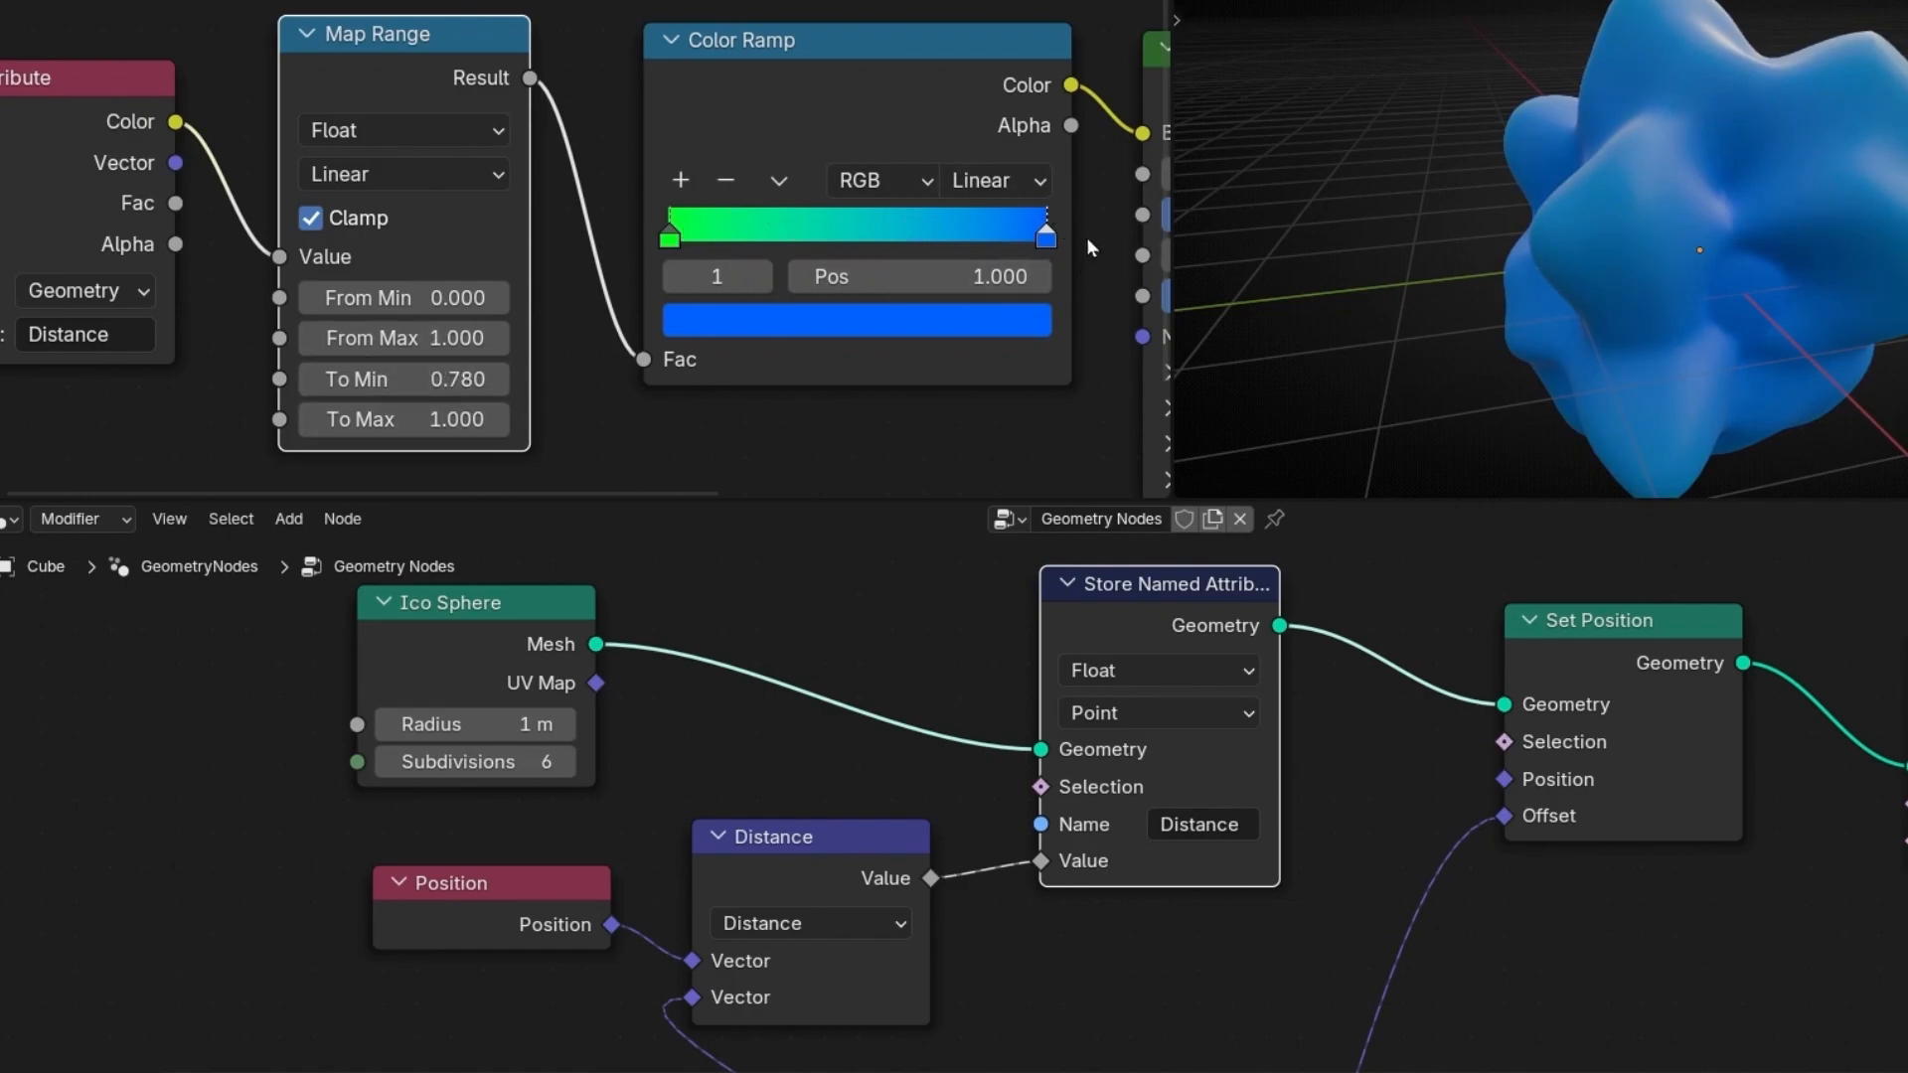
pyautogui.click(378, 394)
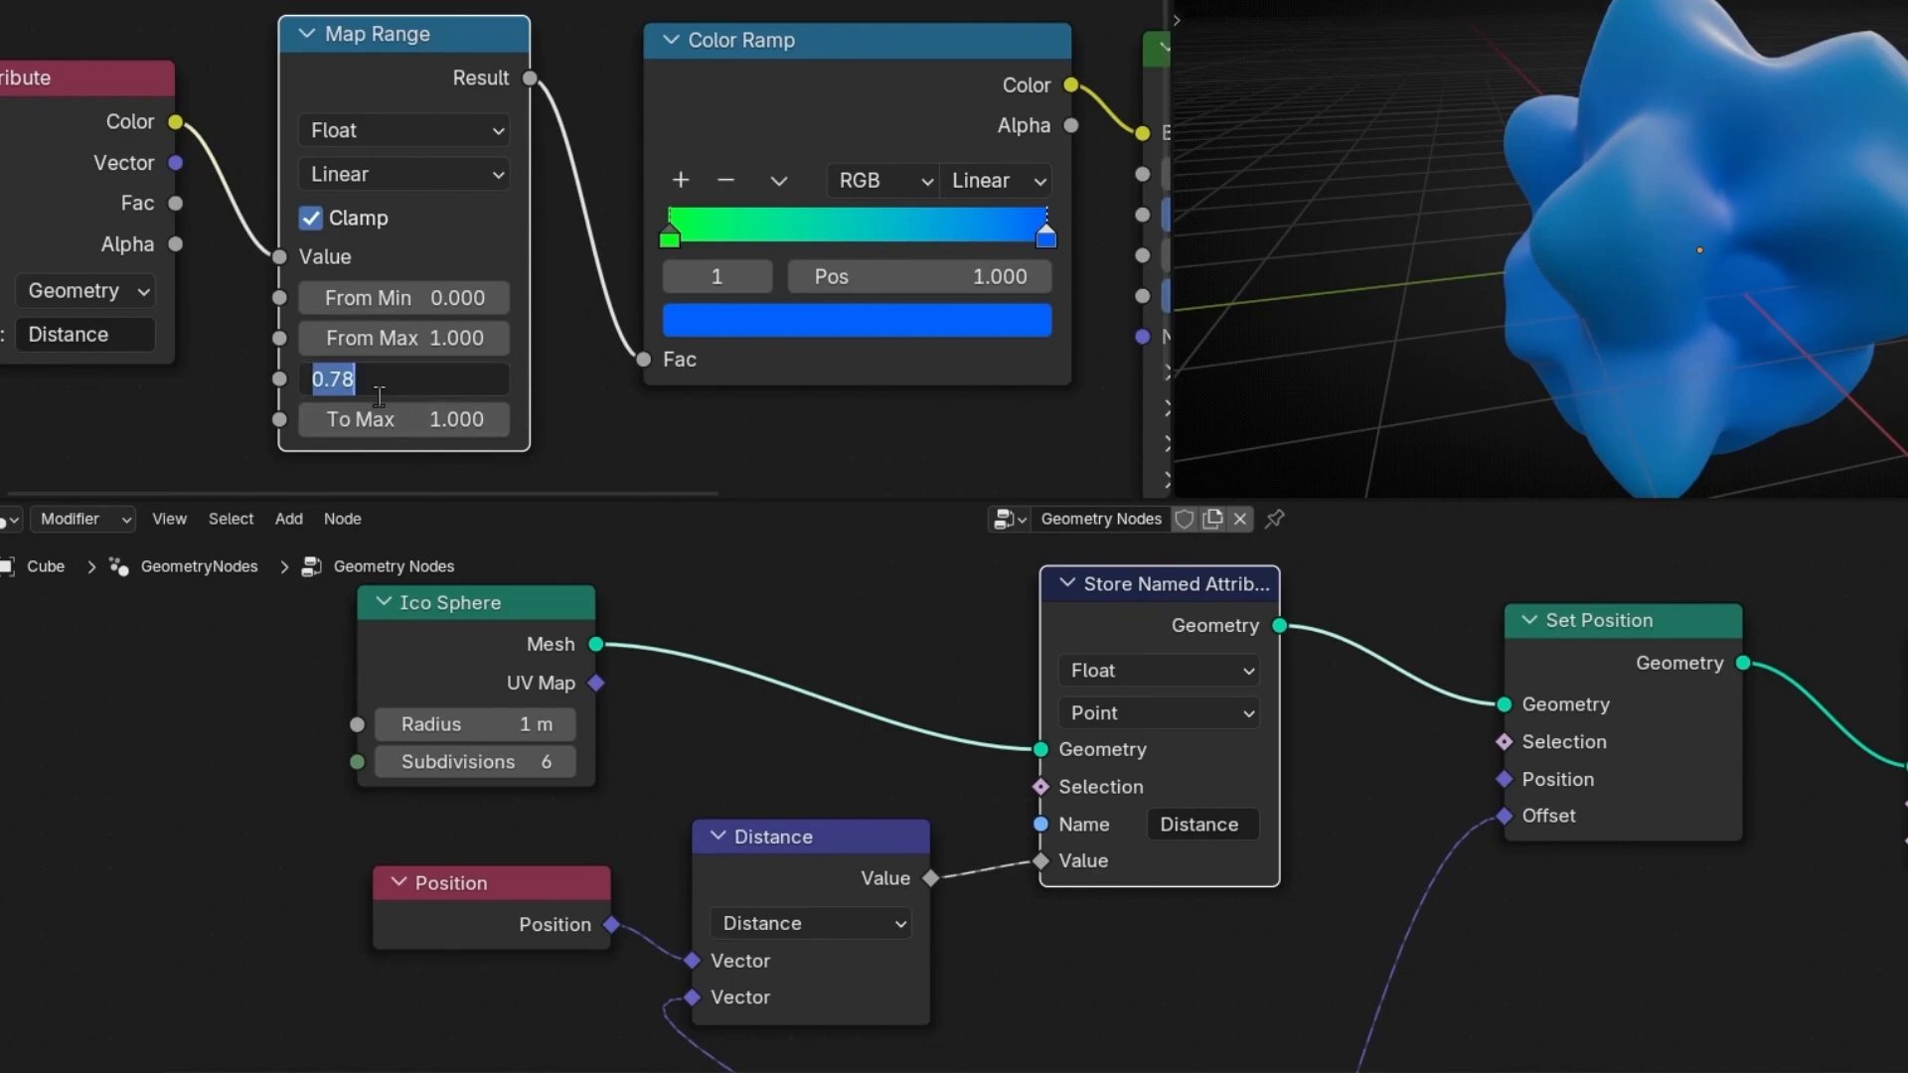
pyautogui.write('1')
pyautogui.press('Return')
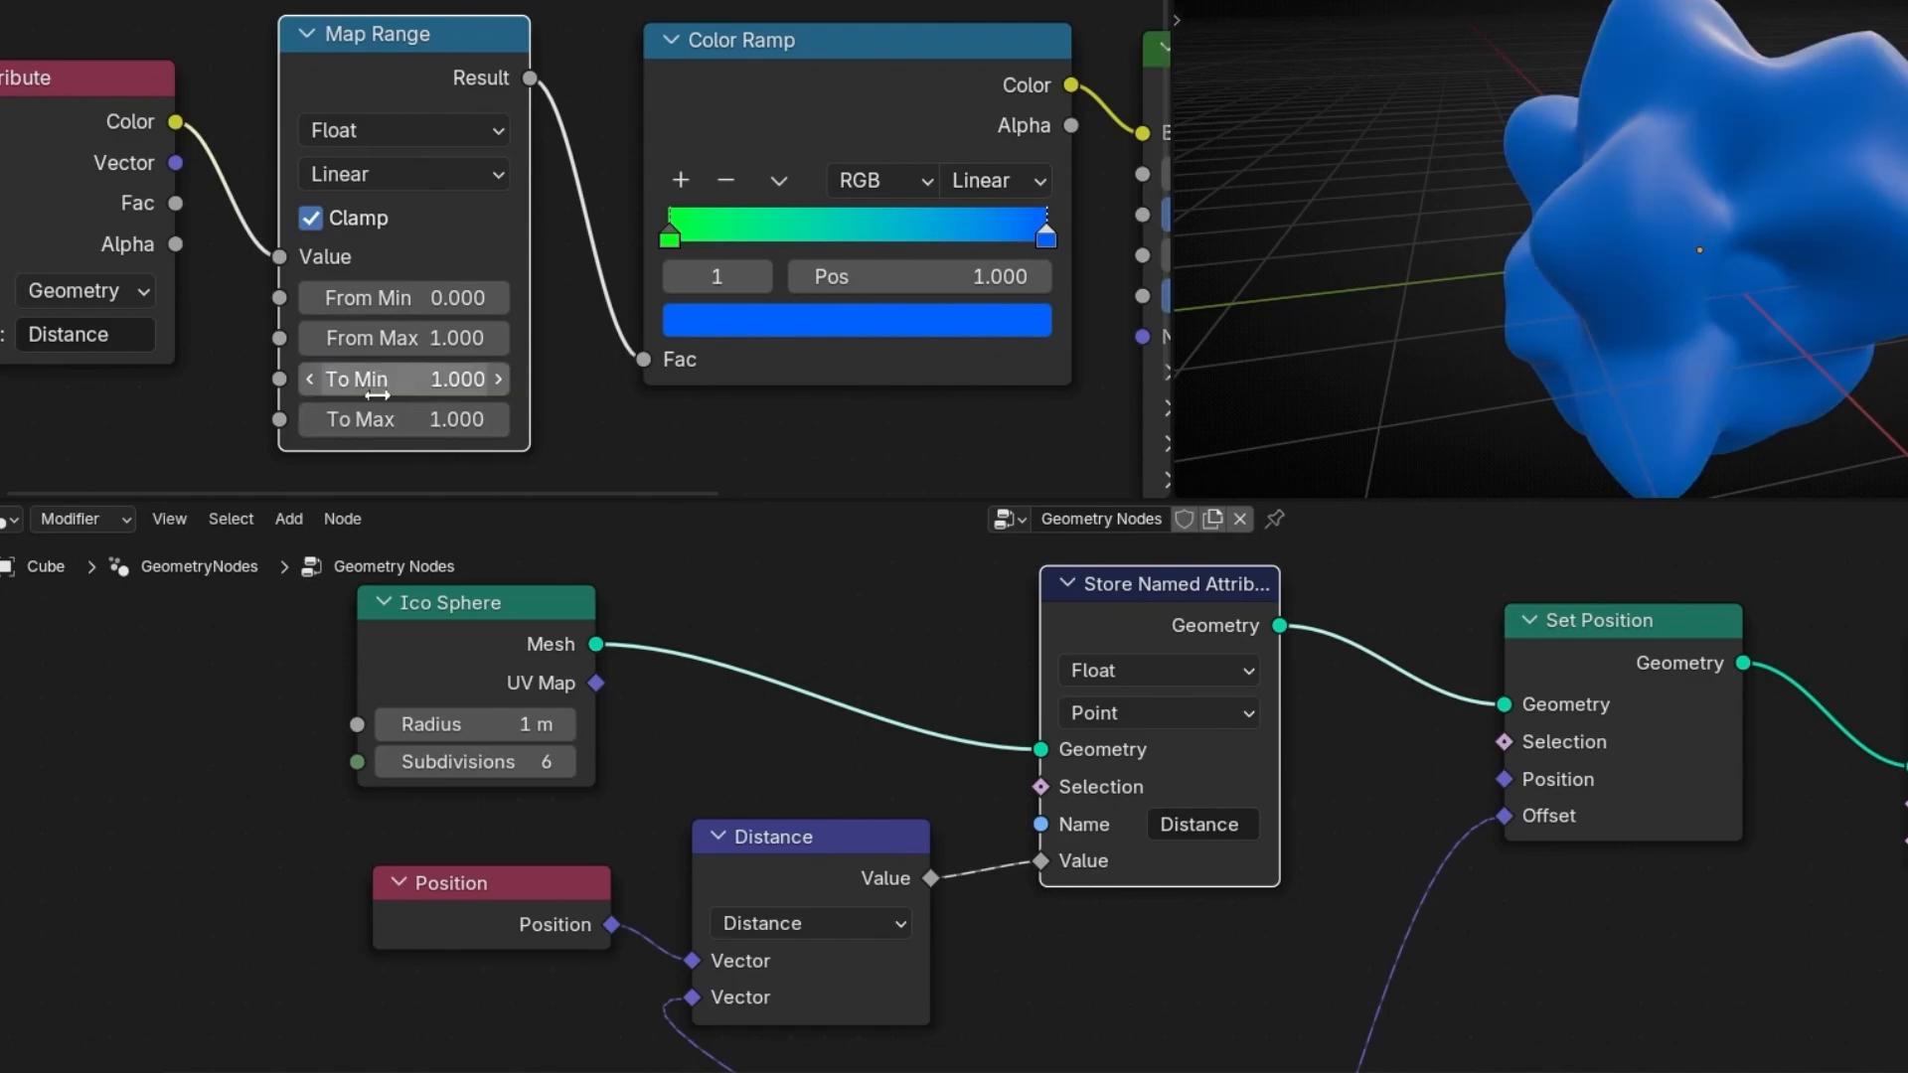
pyautogui.click(462, 378)
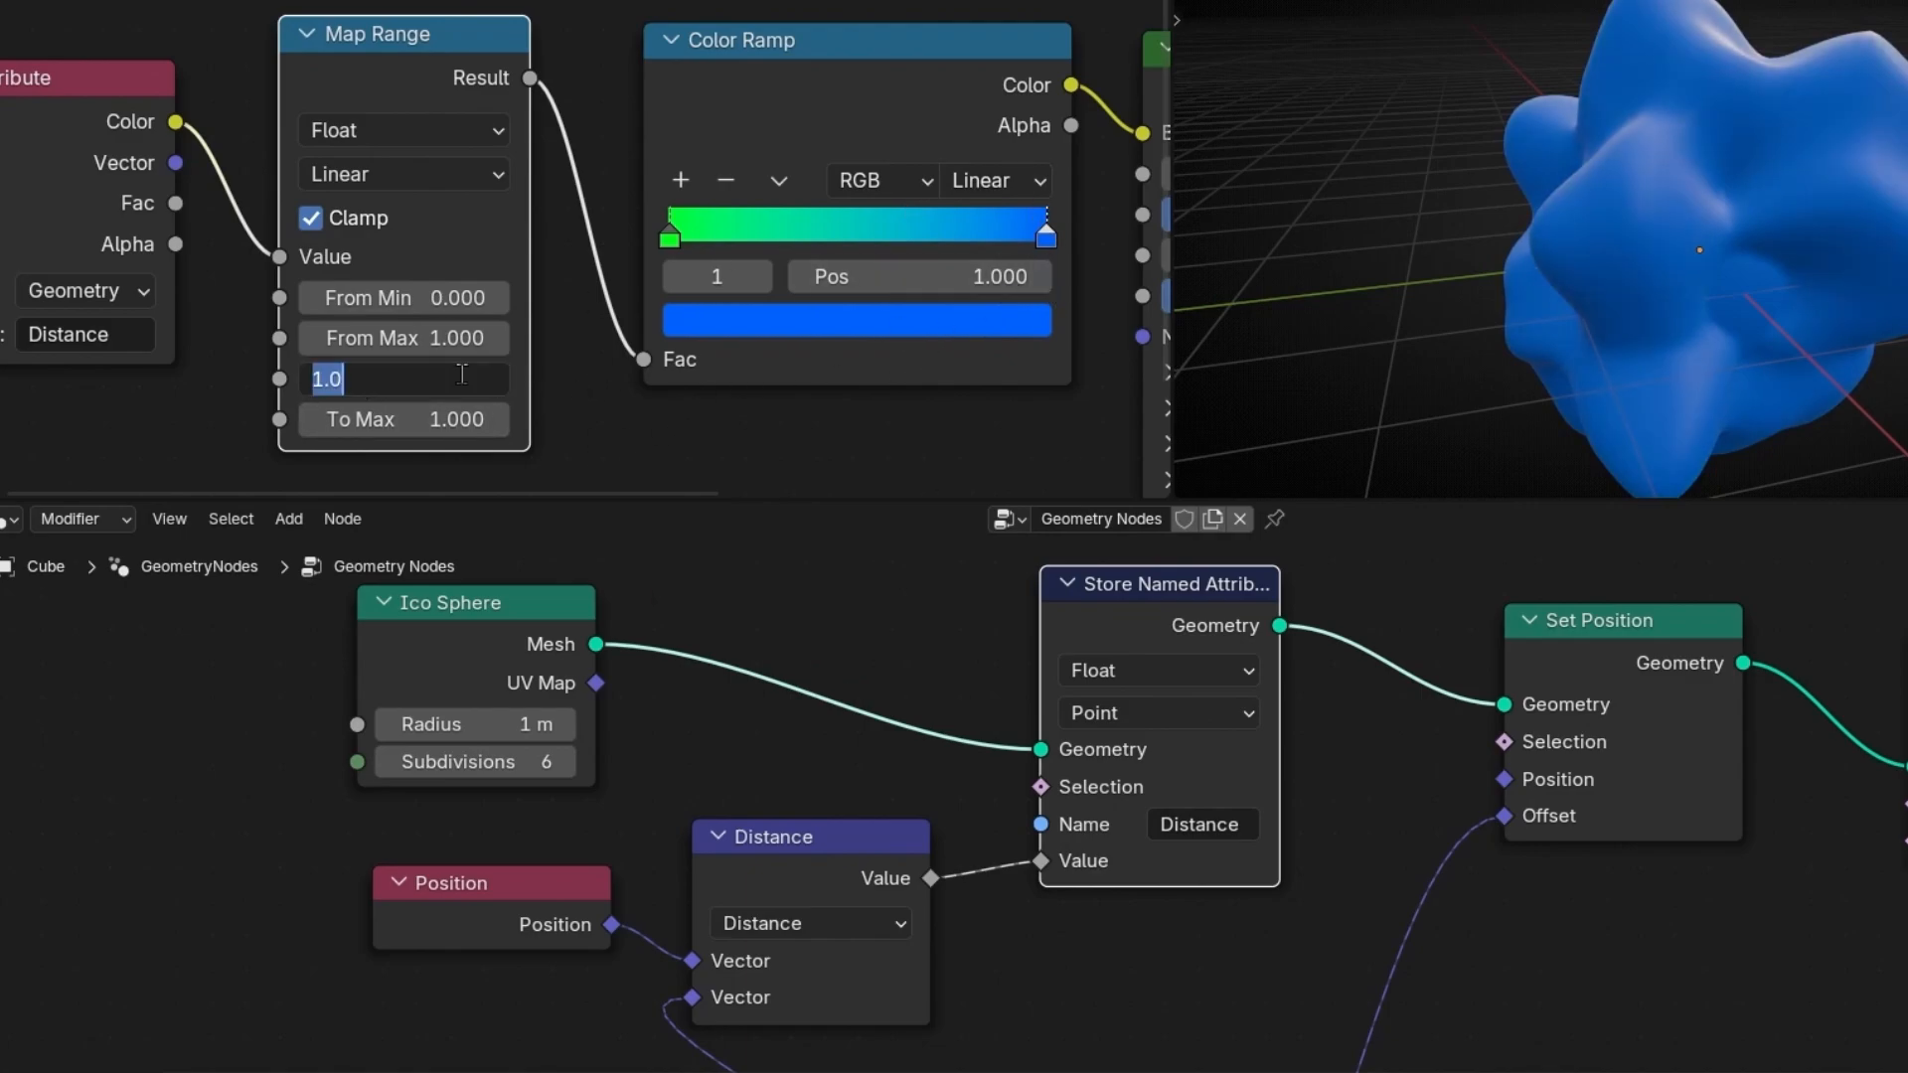
pyautogui.write('0')
pyautogui.press('Return')
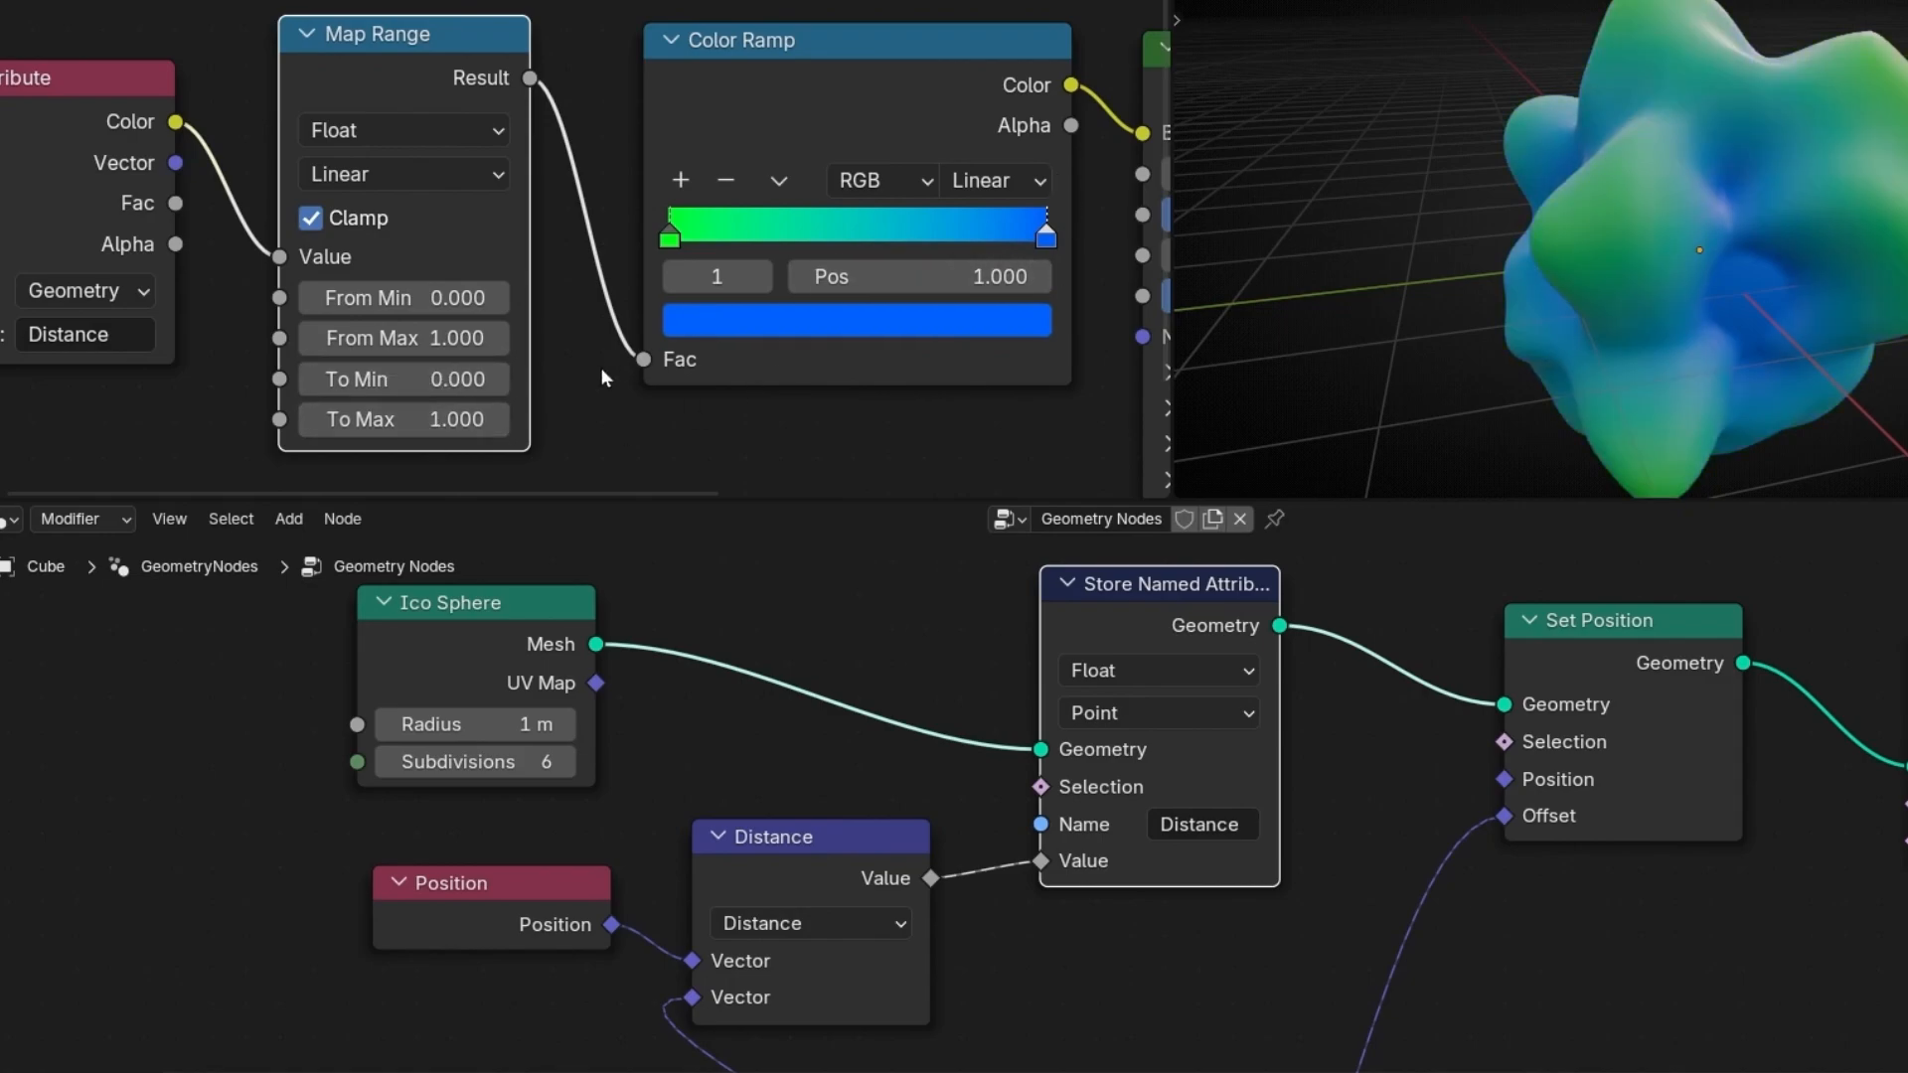
# - Test the Map Range's To Max at 0.2 and 0, and restore it to 1
pyautogui.moveTo(437, 418)
pyautogui.mouseDown()
pyautogui.moveTo(350, 417)
pyautogui.moveTo(444, 417)
pyautogui.mouseUp()
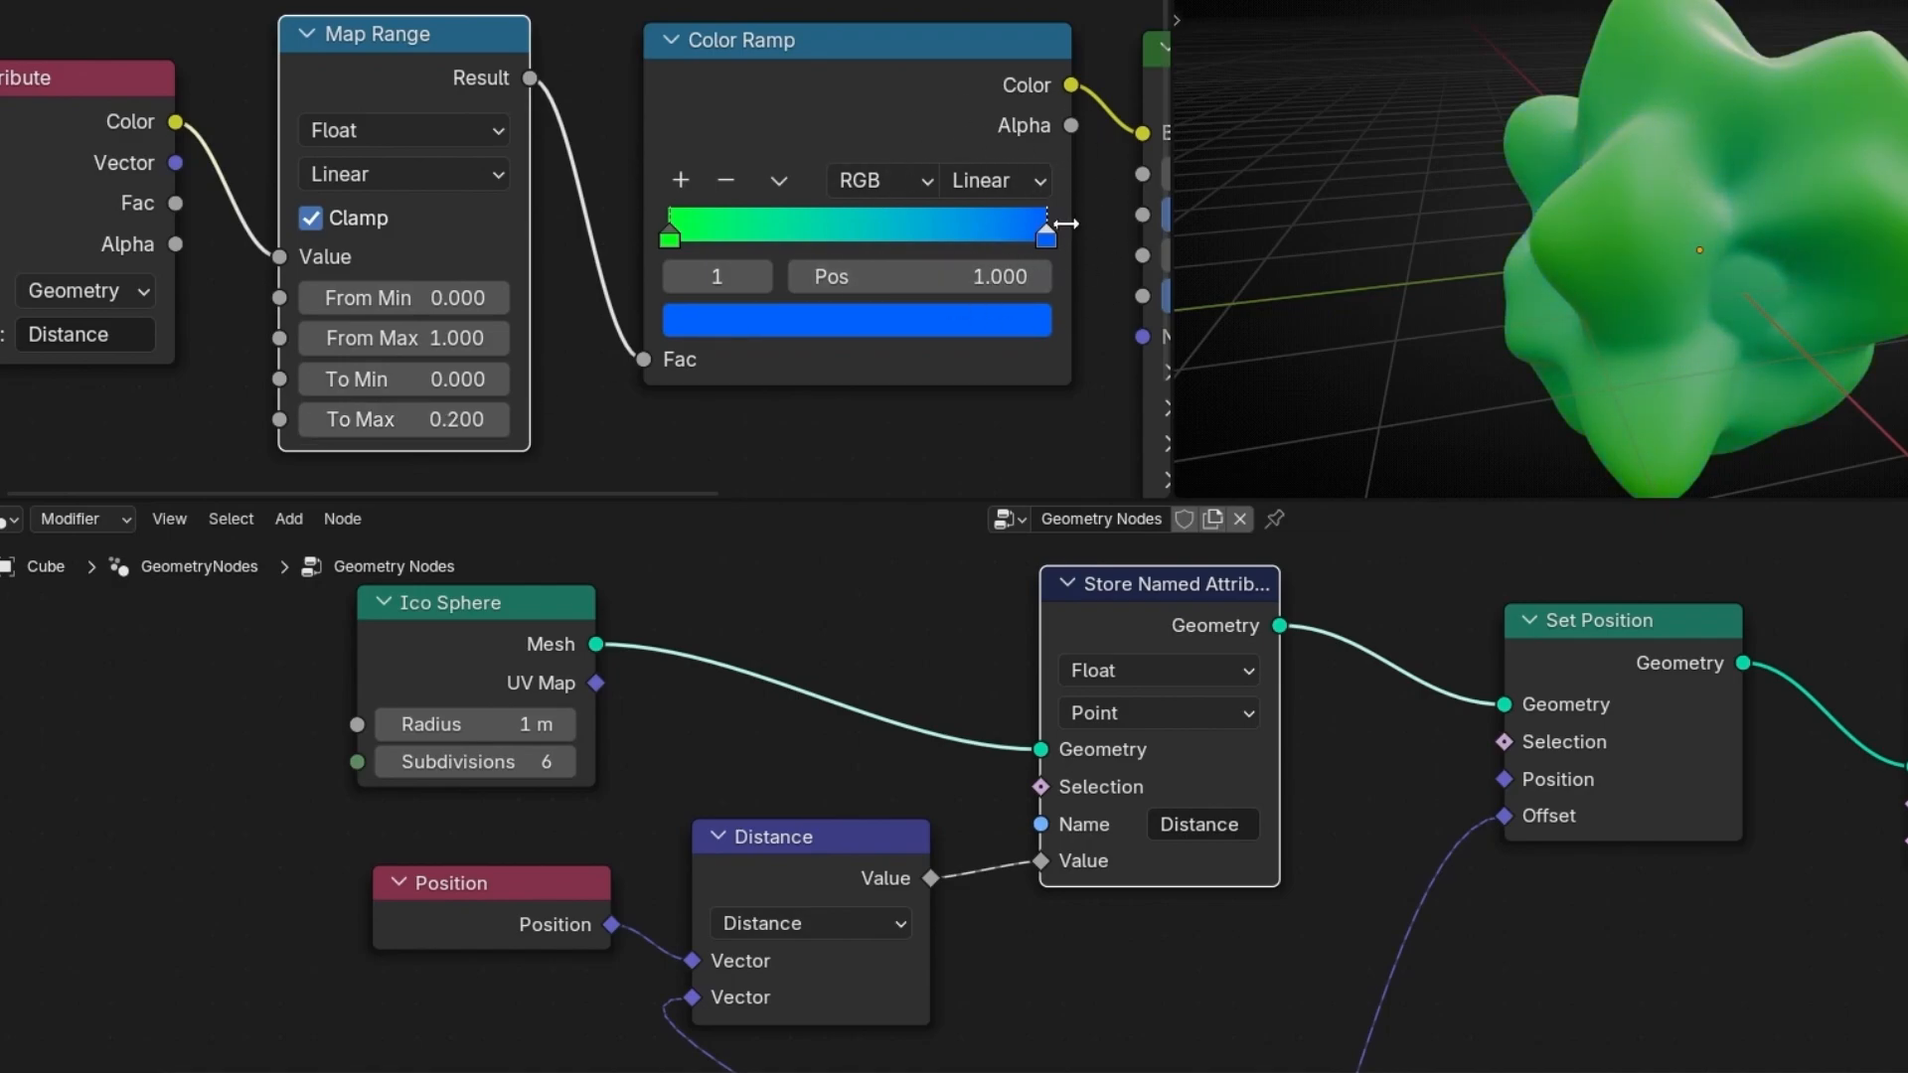
pyautogui.doubleClick(475, 416)
pyautogui.write('0.0')
pyautogui.press('Return')
pyautogui.click(670, 238)
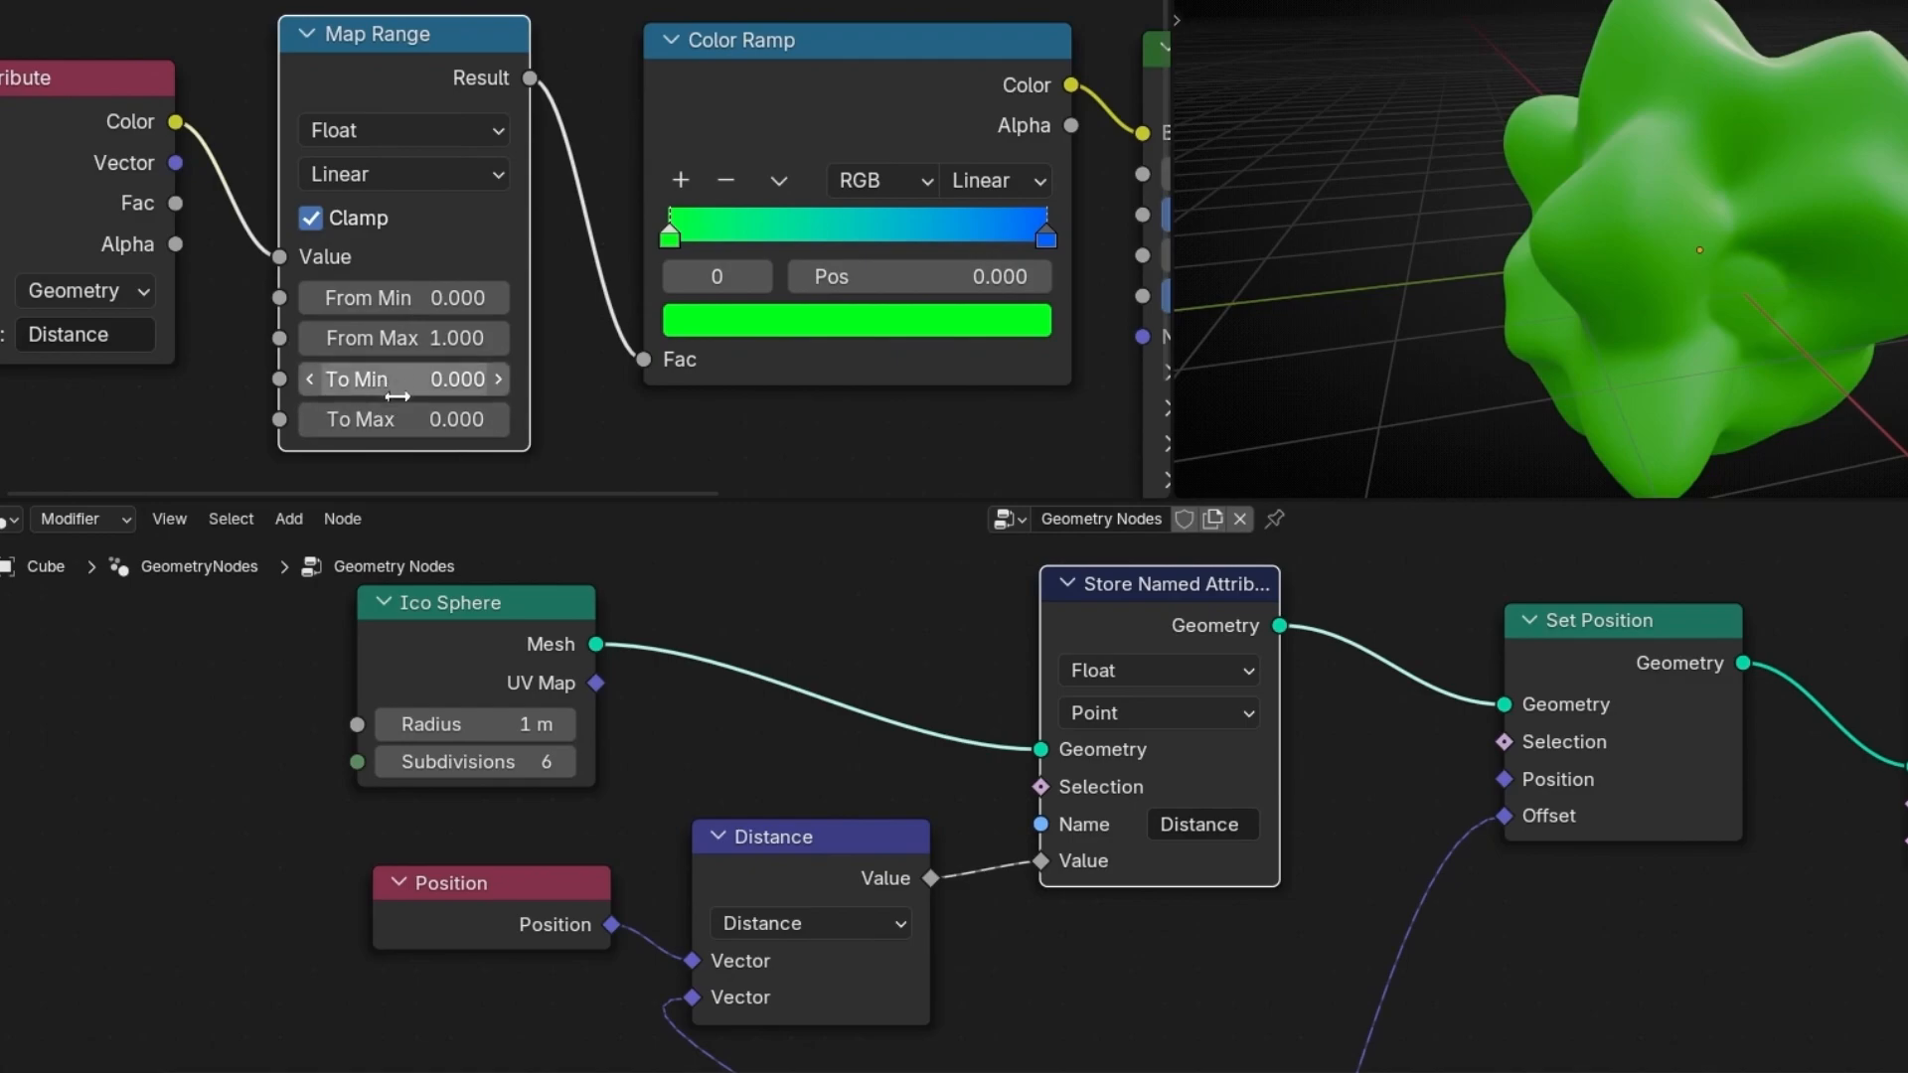
pyautogui.click(432, 419)
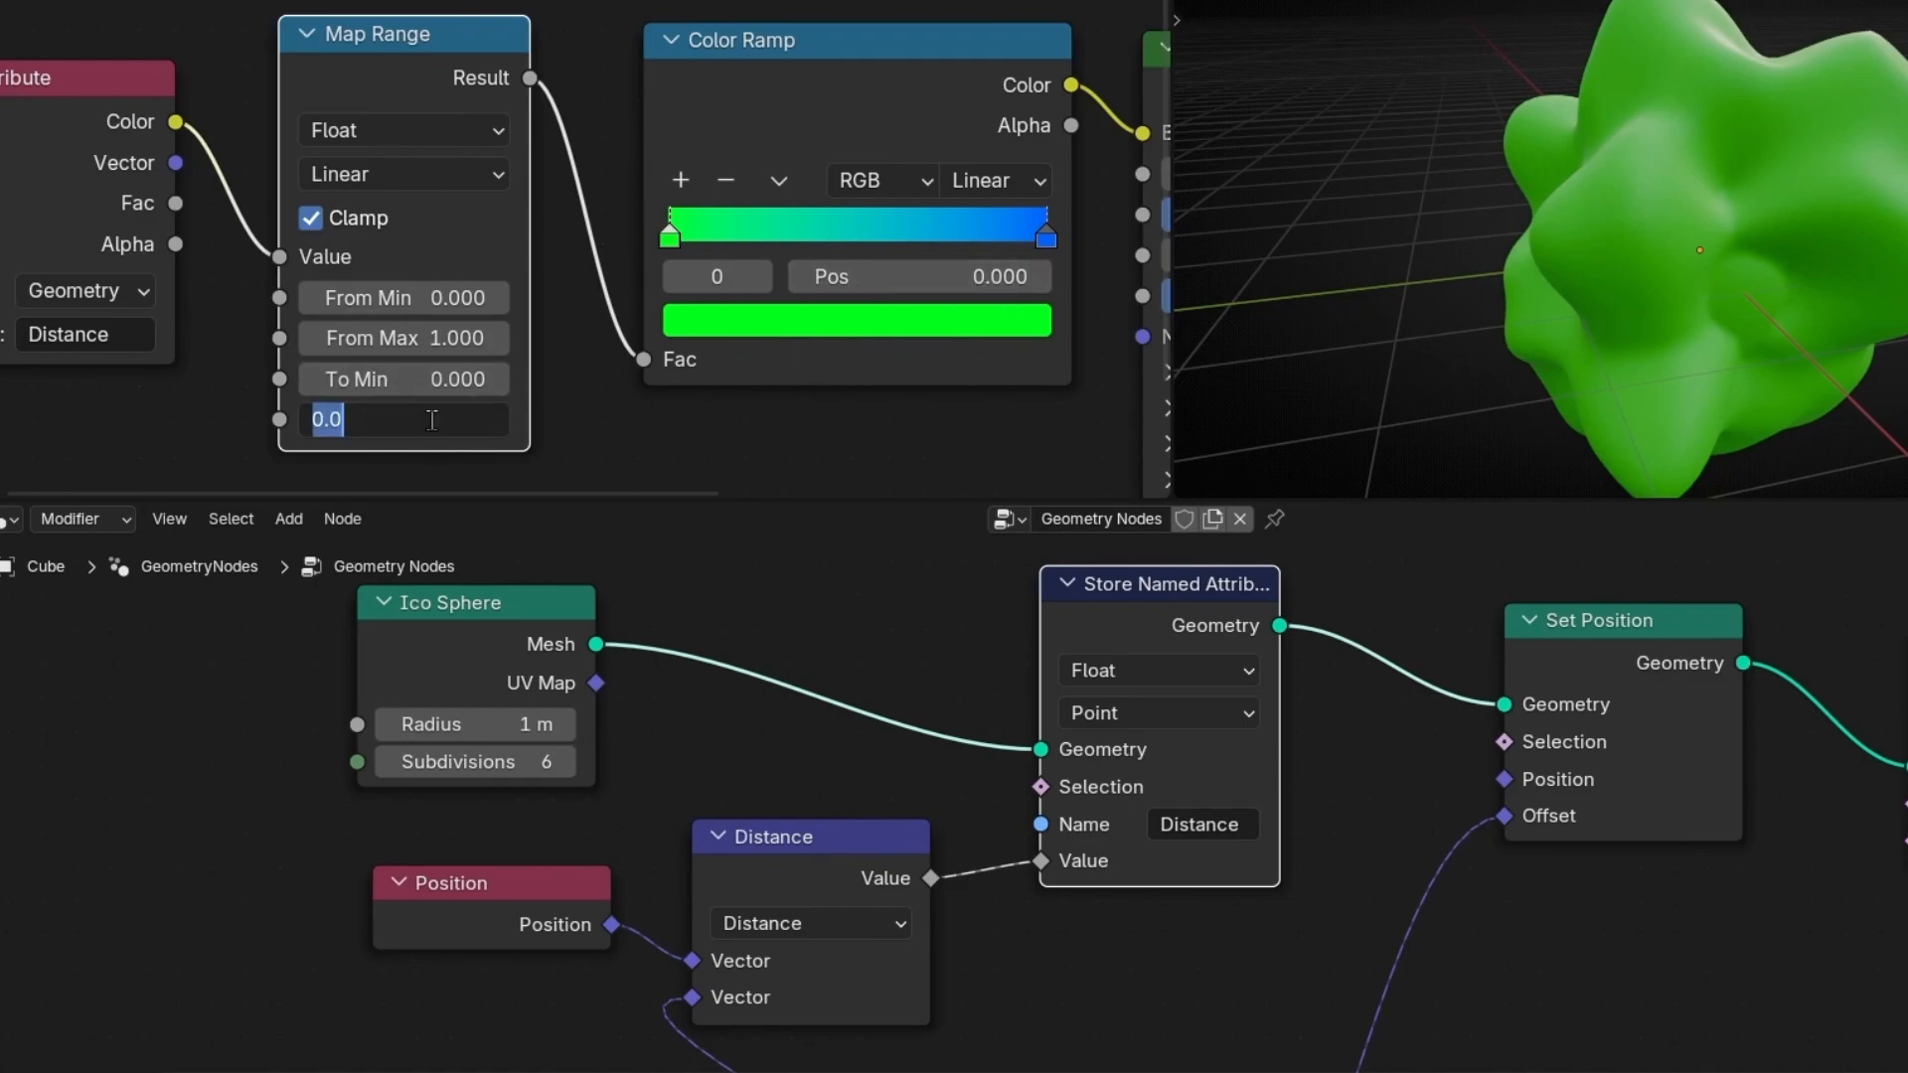
pyautogui.write('1')
pyautogui.press('Return')
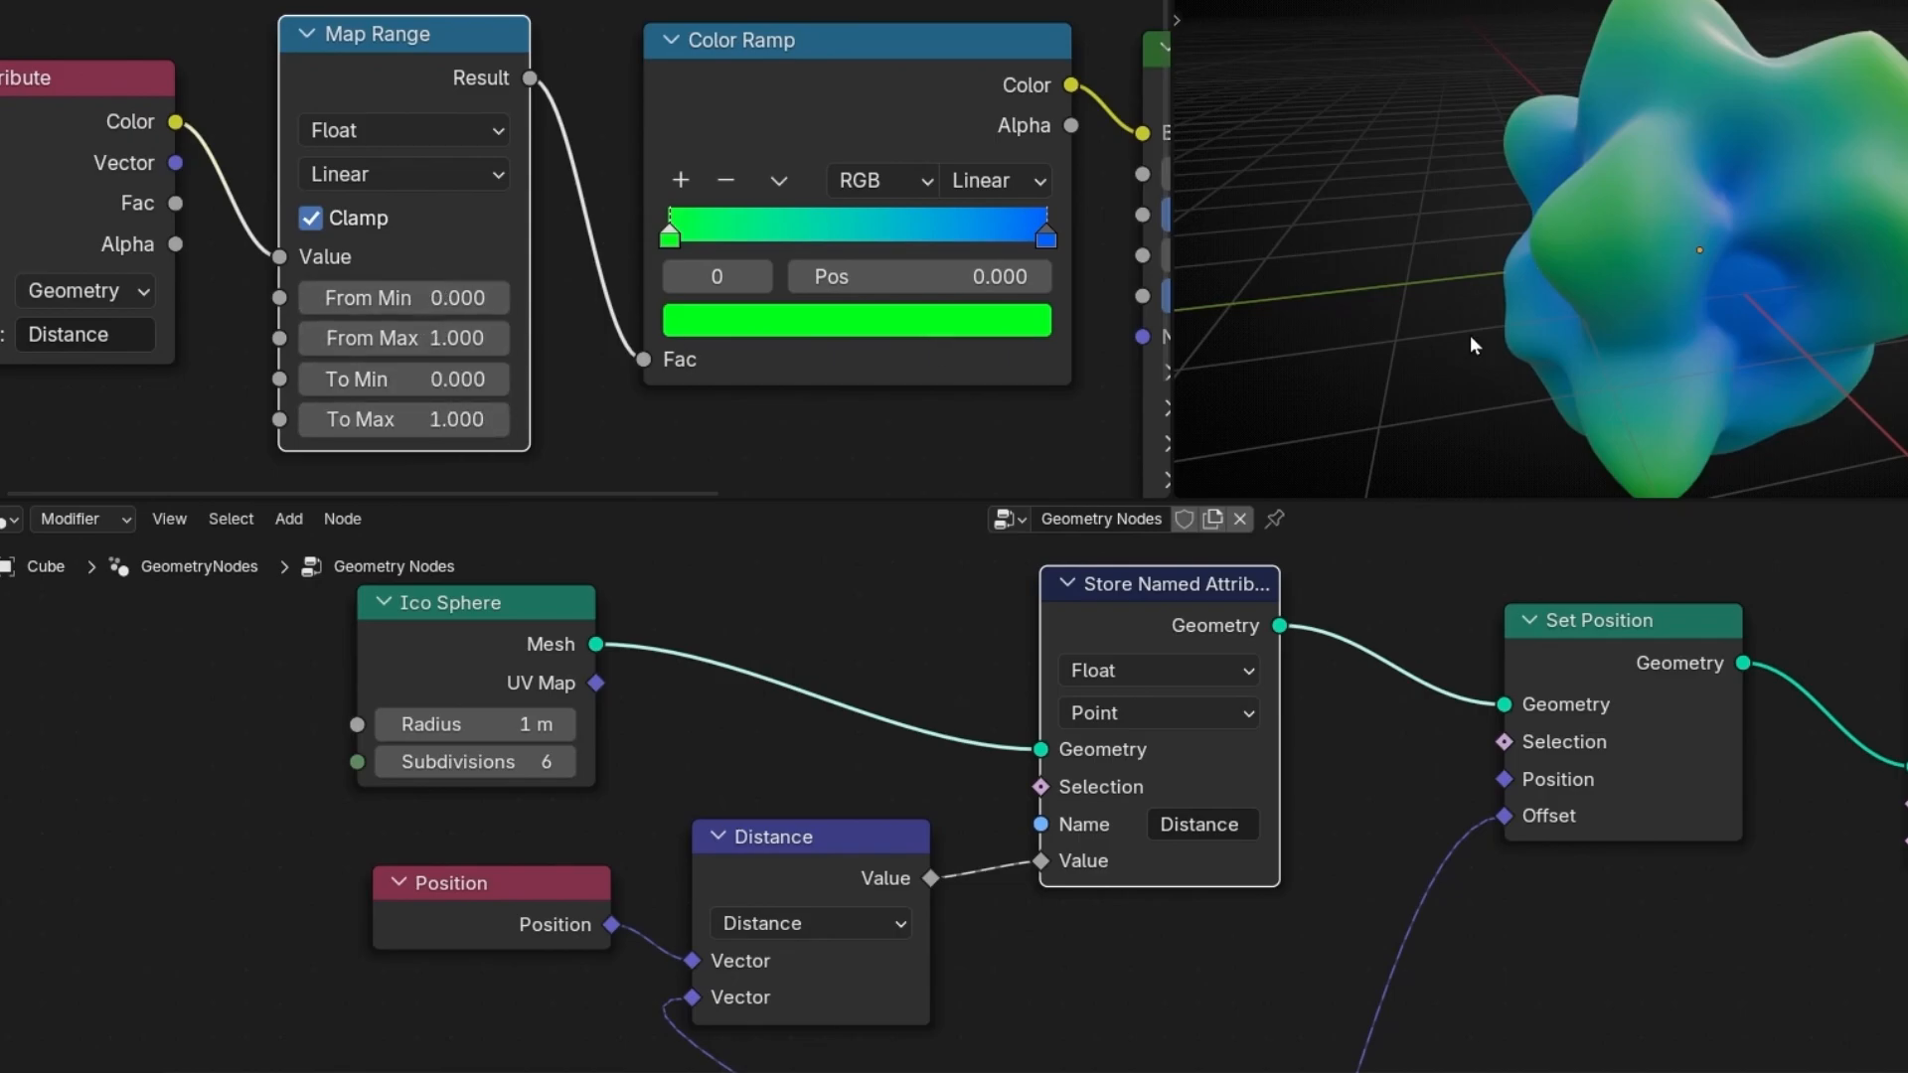
# - Raise the Map Range's From Min to 0.690 and inspect the color transition on the mesh up close
pyautogui.scroll(3, 467, 367)
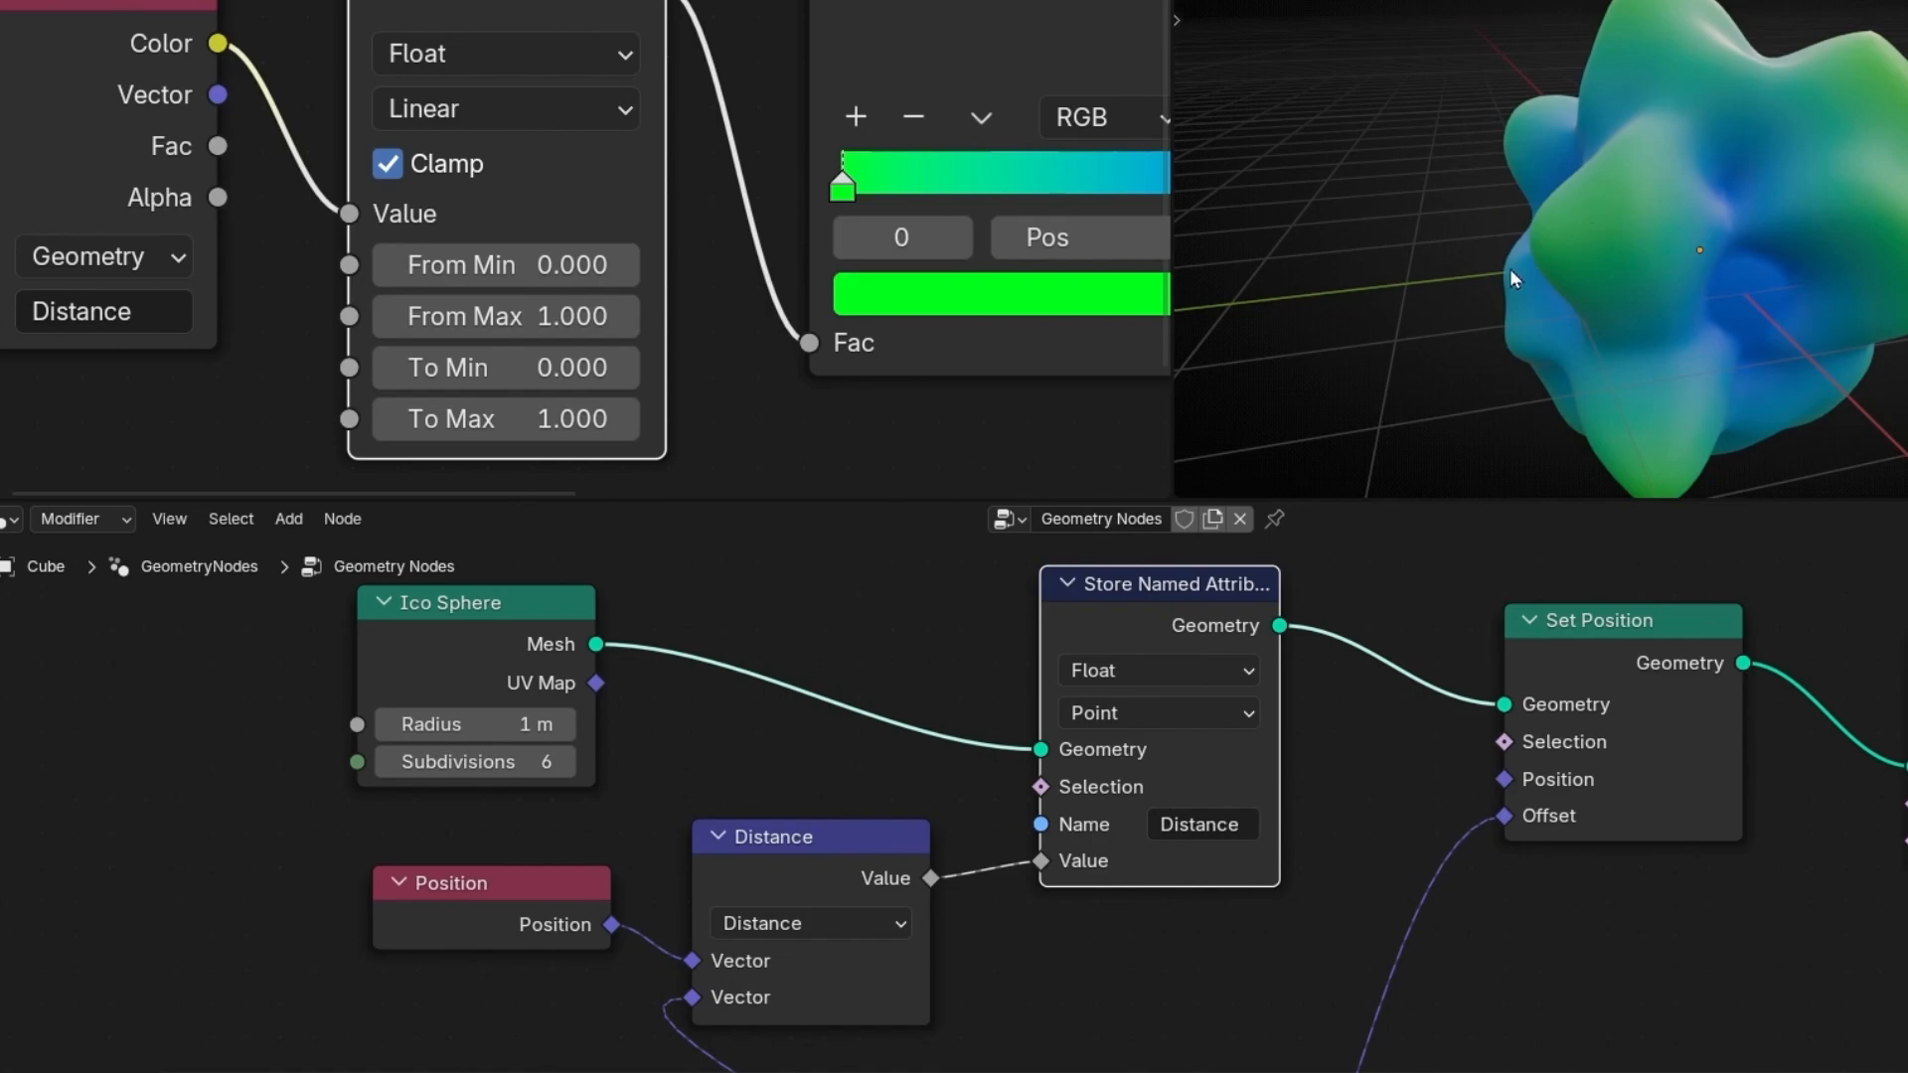
pyautogui.moveTo(1224, 278); pyautogui.dragTo(1509, 278, button='middle')
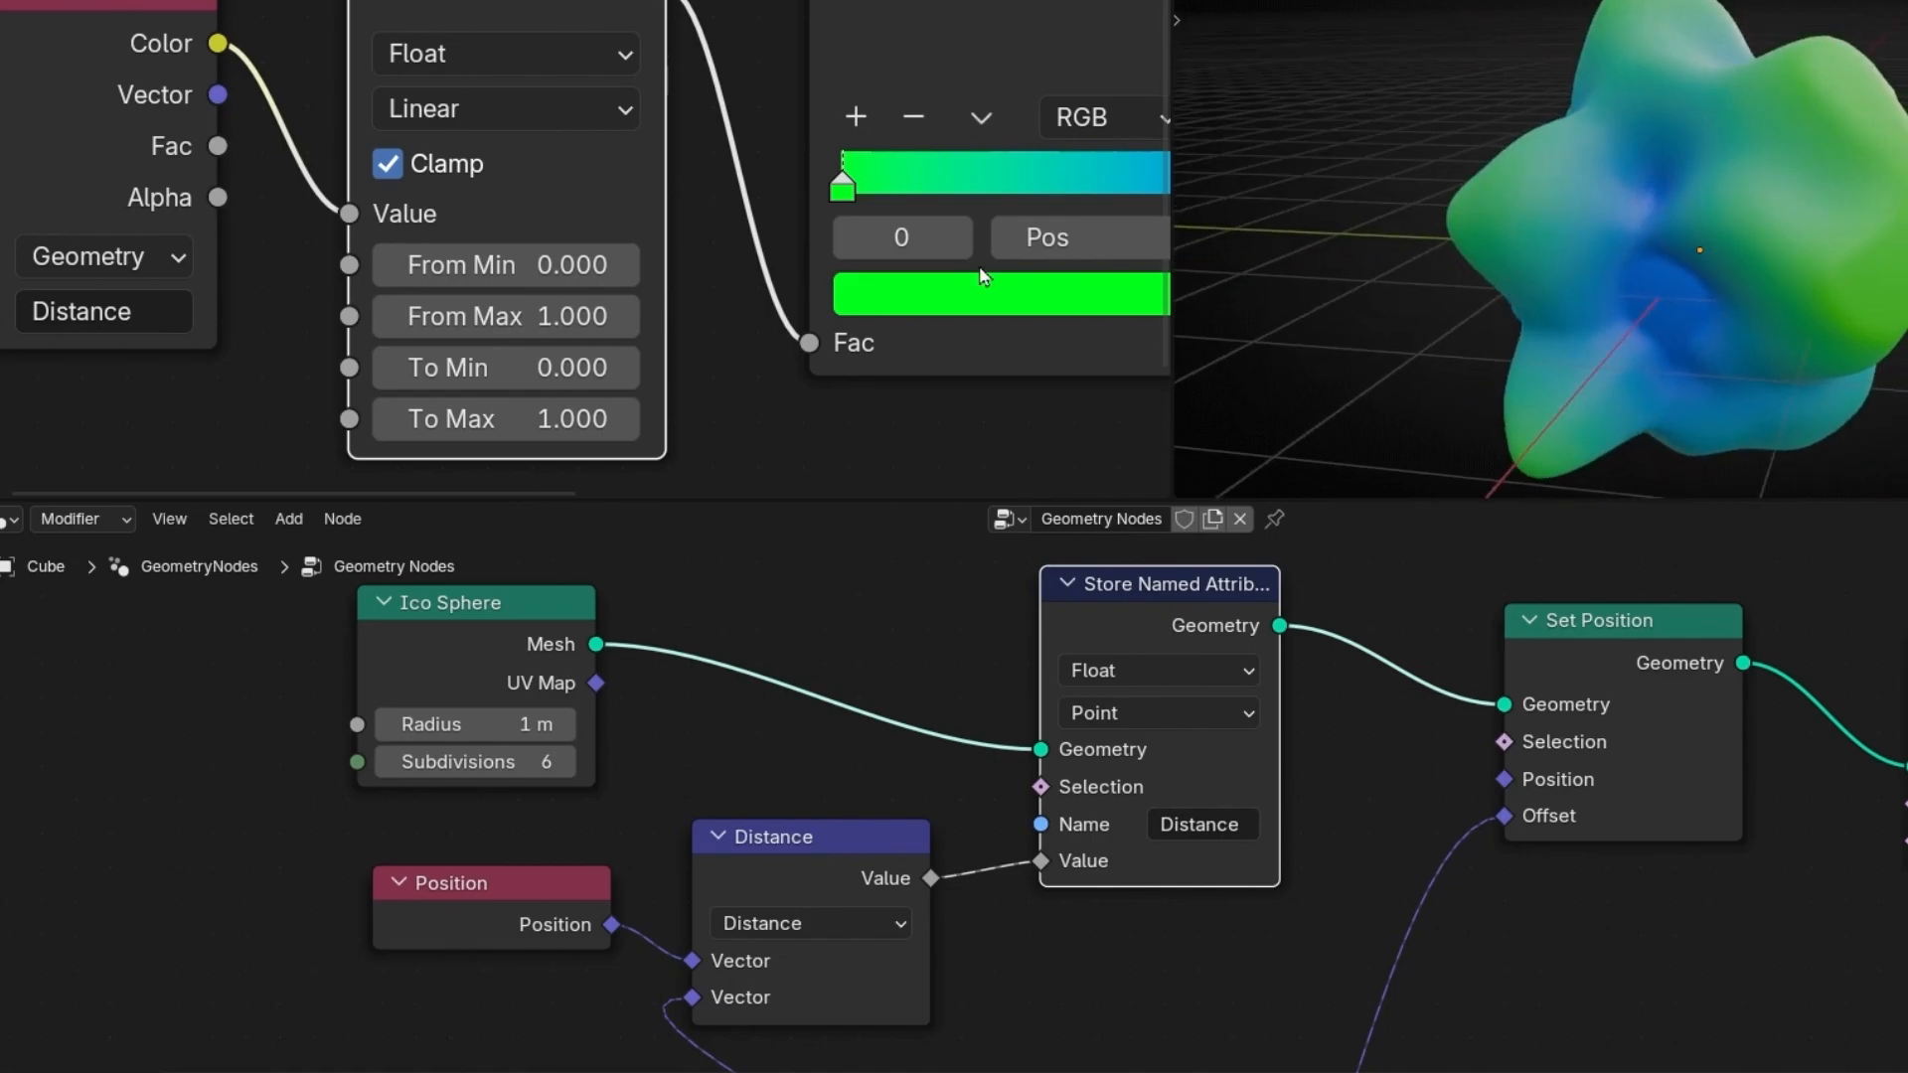
pyautogui.scroll(1, 442, 264)
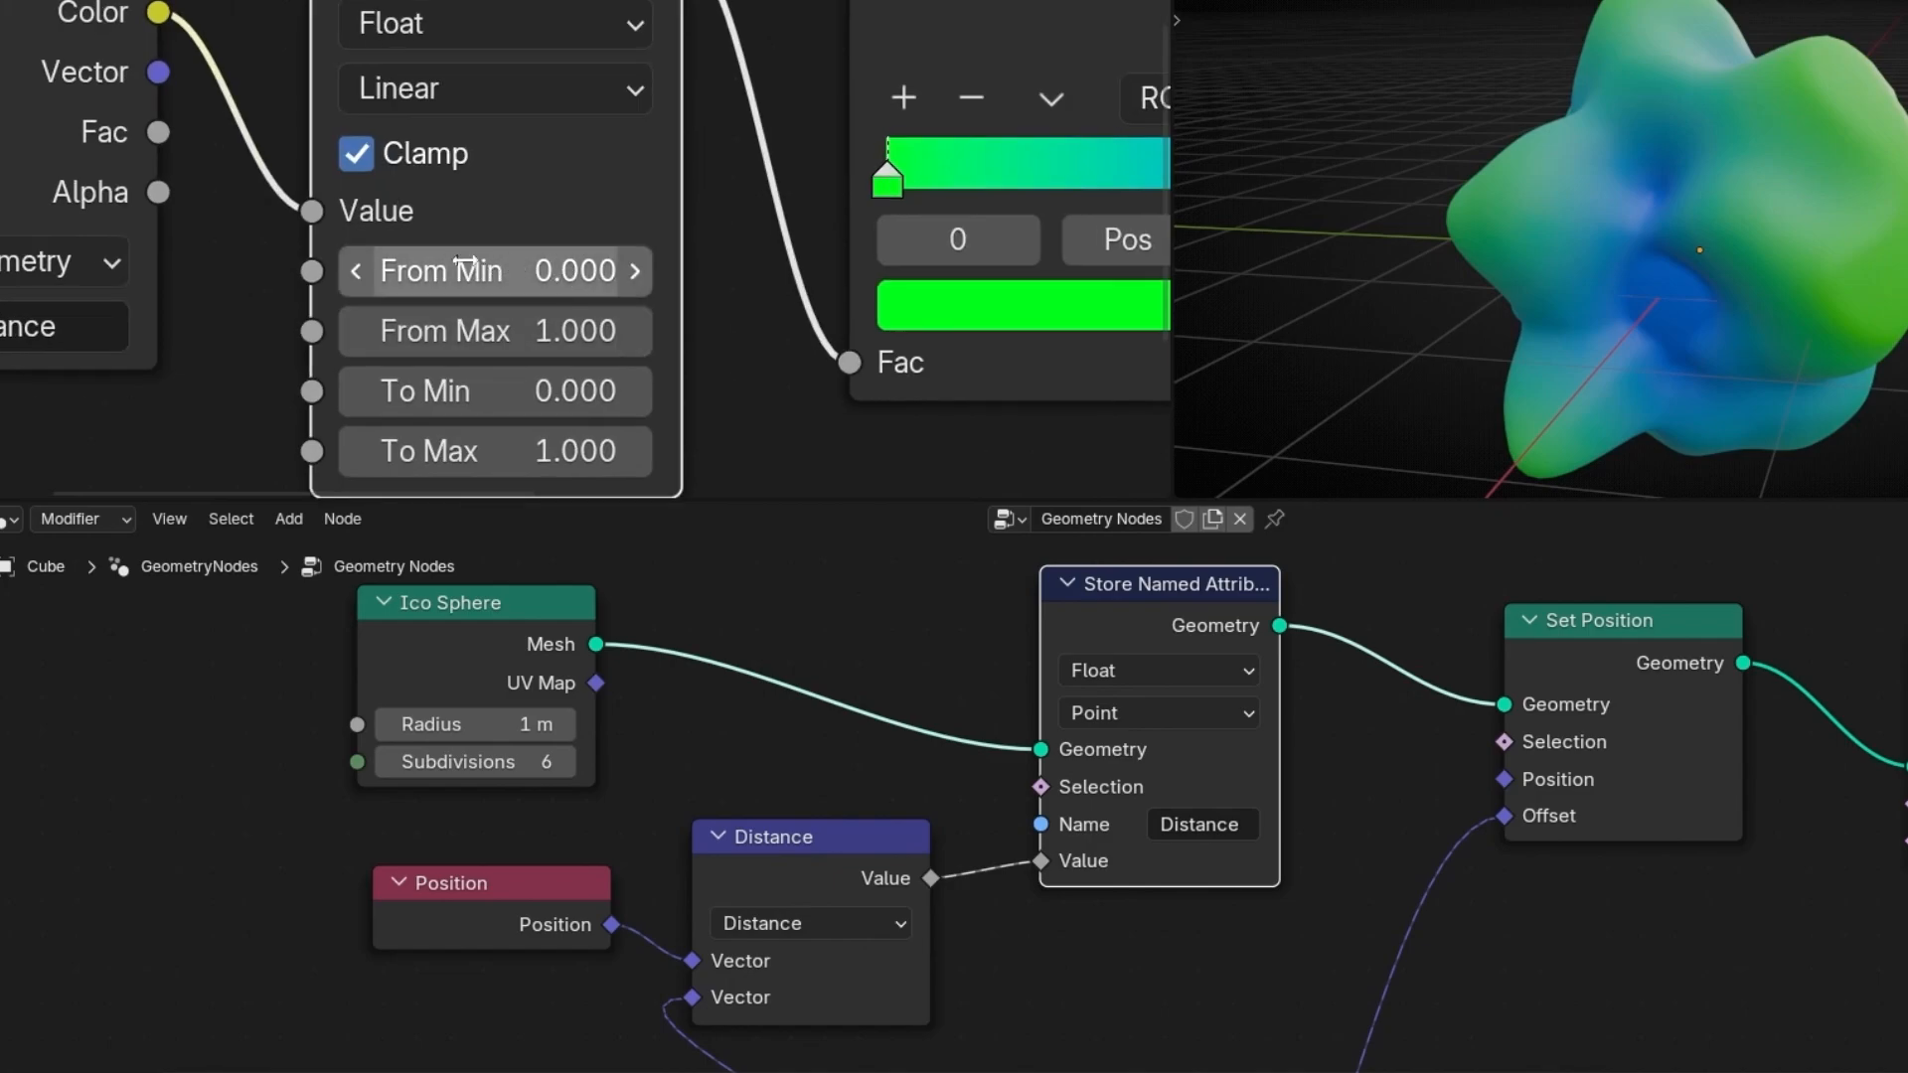
pyautogui.moveTo(497, 271); pyautogui.dragTo(616, 271)
pyautogui.scroll(4, 1701, 344)
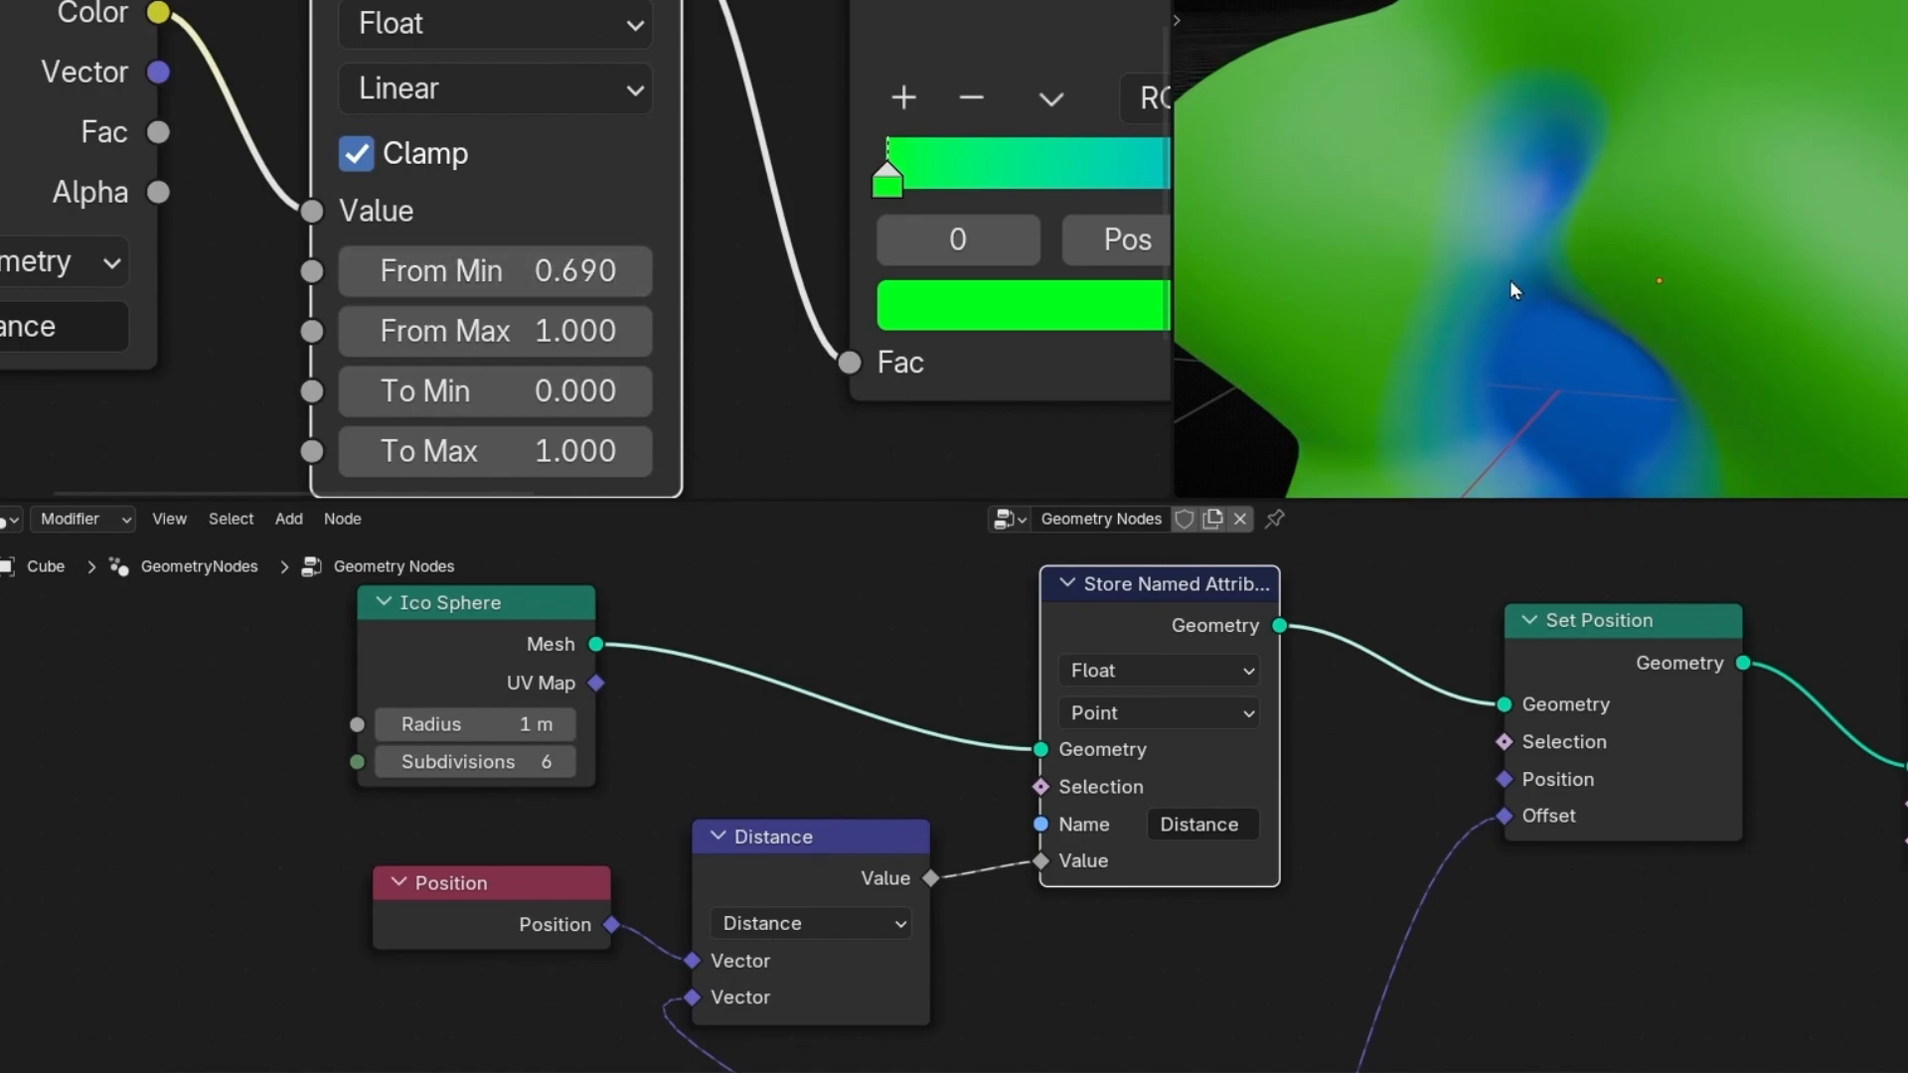
# - Mark the width of the green-to-blue transition on the mesh with the Annotate tool, and undo the strokes
pyautogui.press('t')
pyautogui.click(1211, 322)
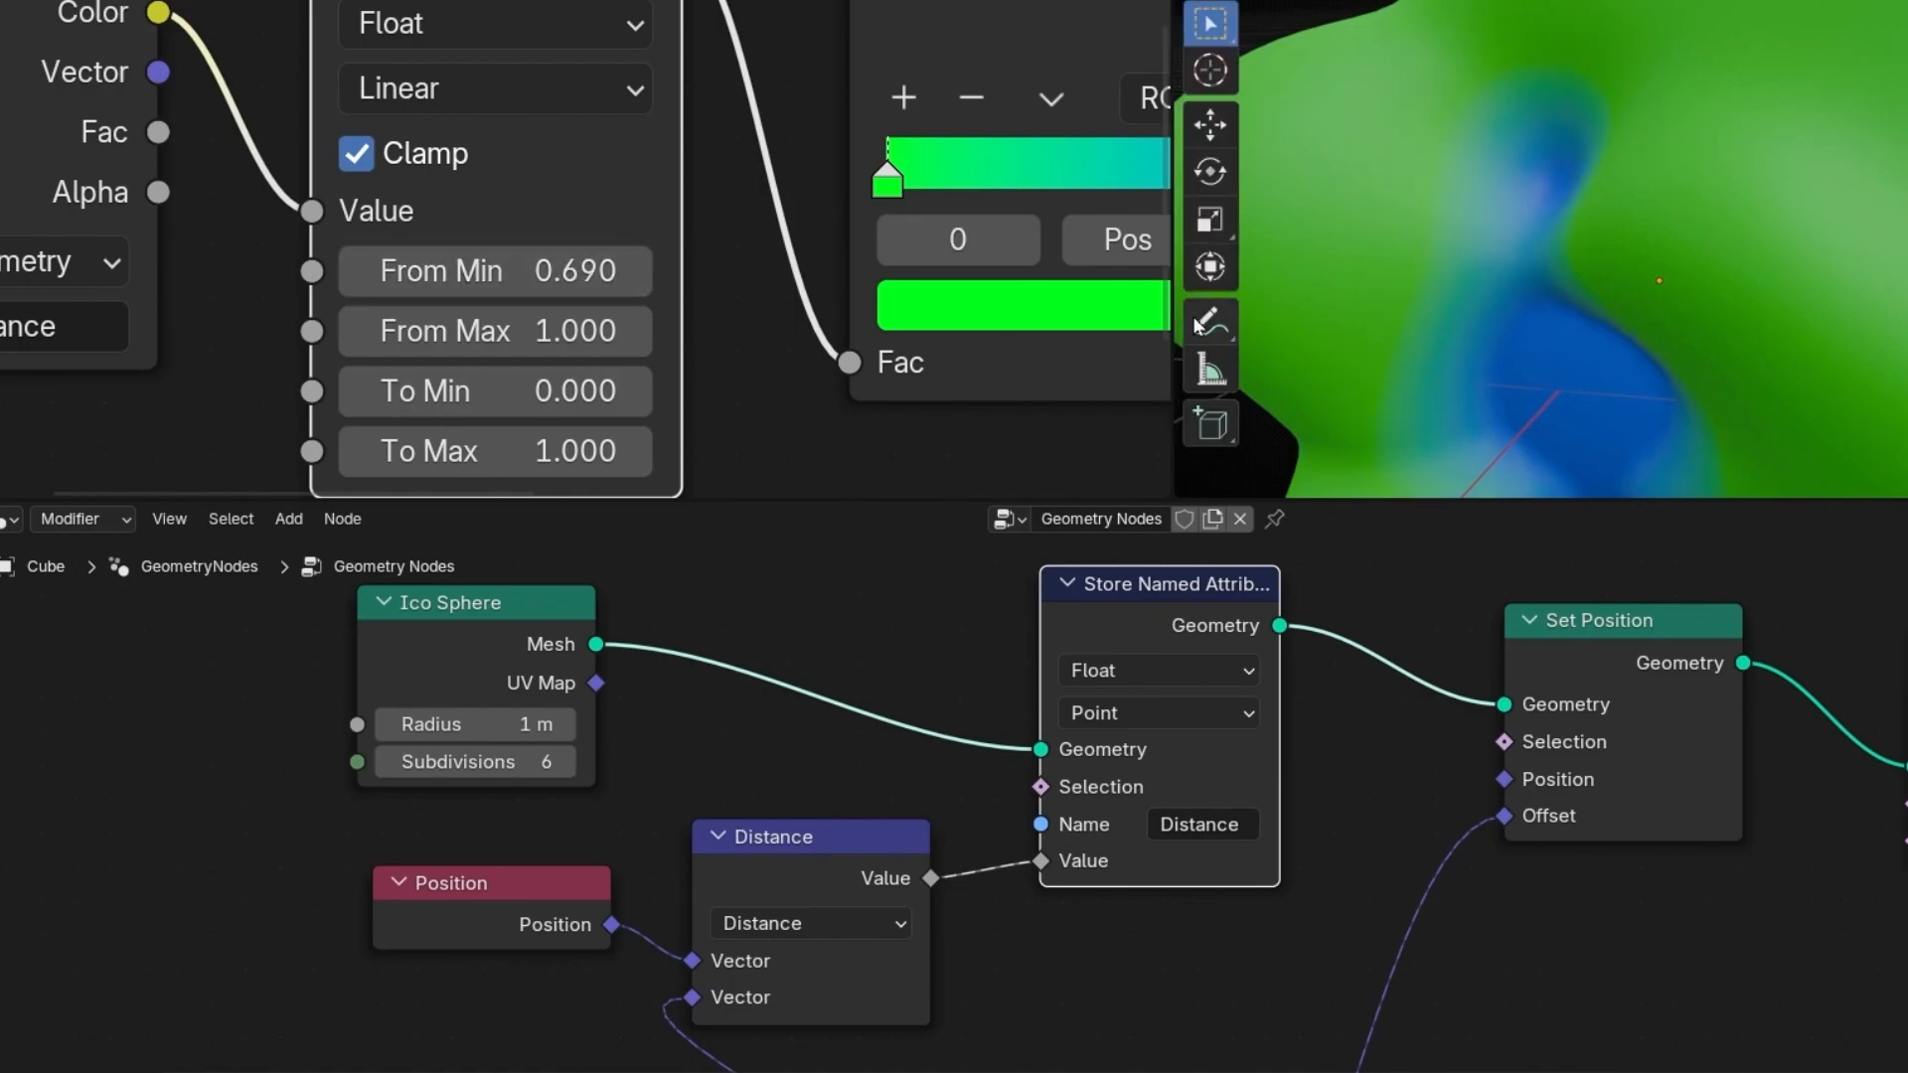
pyautogui.moveTo(1411, 283)
pyautogui.mouseDown()
pyautogui.moveTo(1410, 306)
pyautogui.moveTo(1523, 303)
pyautogui.moveTo(1503, 306)
pyautogui.mouseUp()
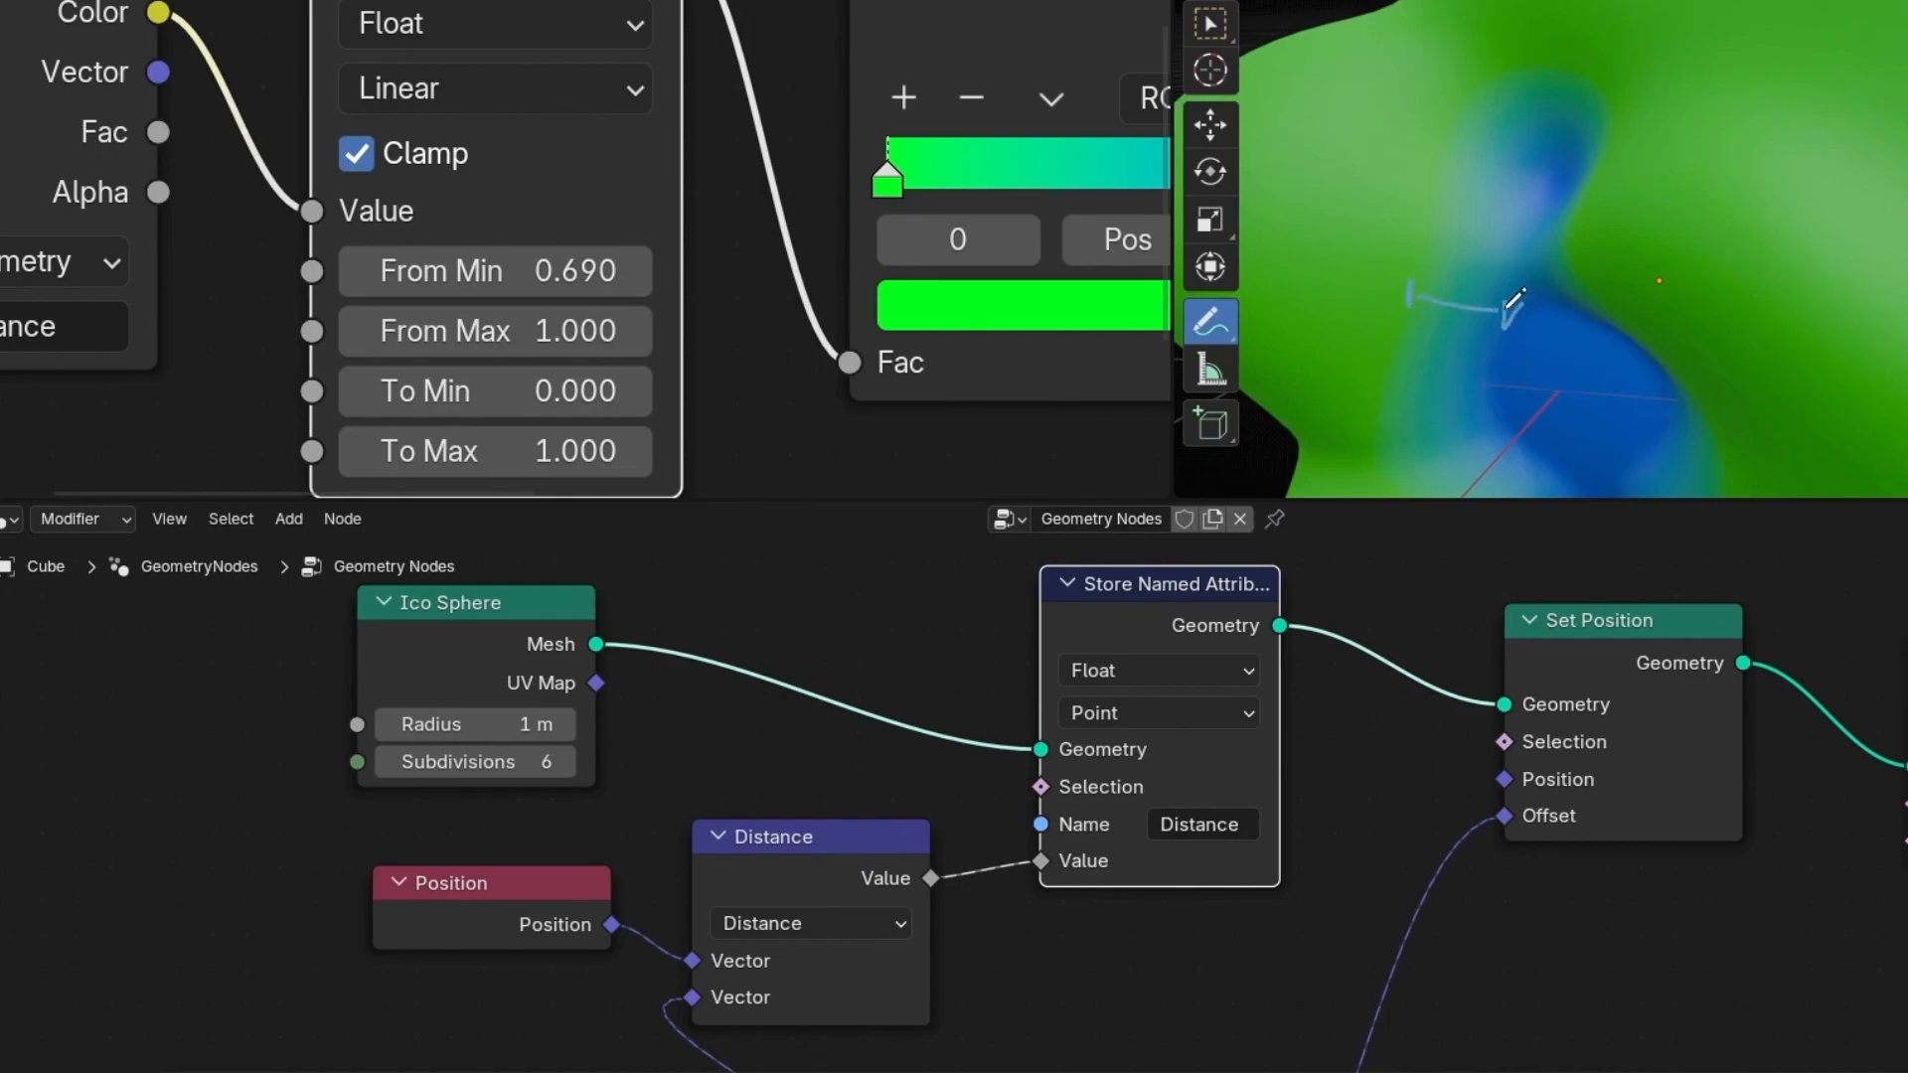
pyautogui.hotkey('ctrl', 'z')
pyautogui.hotkey('ctrl', 'z')
pyautogui.hotkey('ctrl', 'z')
# - Lower the Map Range's From Min to 0.300, annotate the color transition's width on the mesh, and undo the strokes
pyautogui.moveTo(554, 267); pyautogui.dragTo(462, 275)
pyautogui.scroll(-2, 1439, 231)
pyautogui.moveTo(1385, 206)
pyautogui.mouseDown()
pyautogui.moveTo(1570, 295)
pyautogui.moveTo(1562, 315)
pyautogui.mouseUp()
pyautogui.moveTo(1379, 172); pyautogui.dragTo(1358, 221)
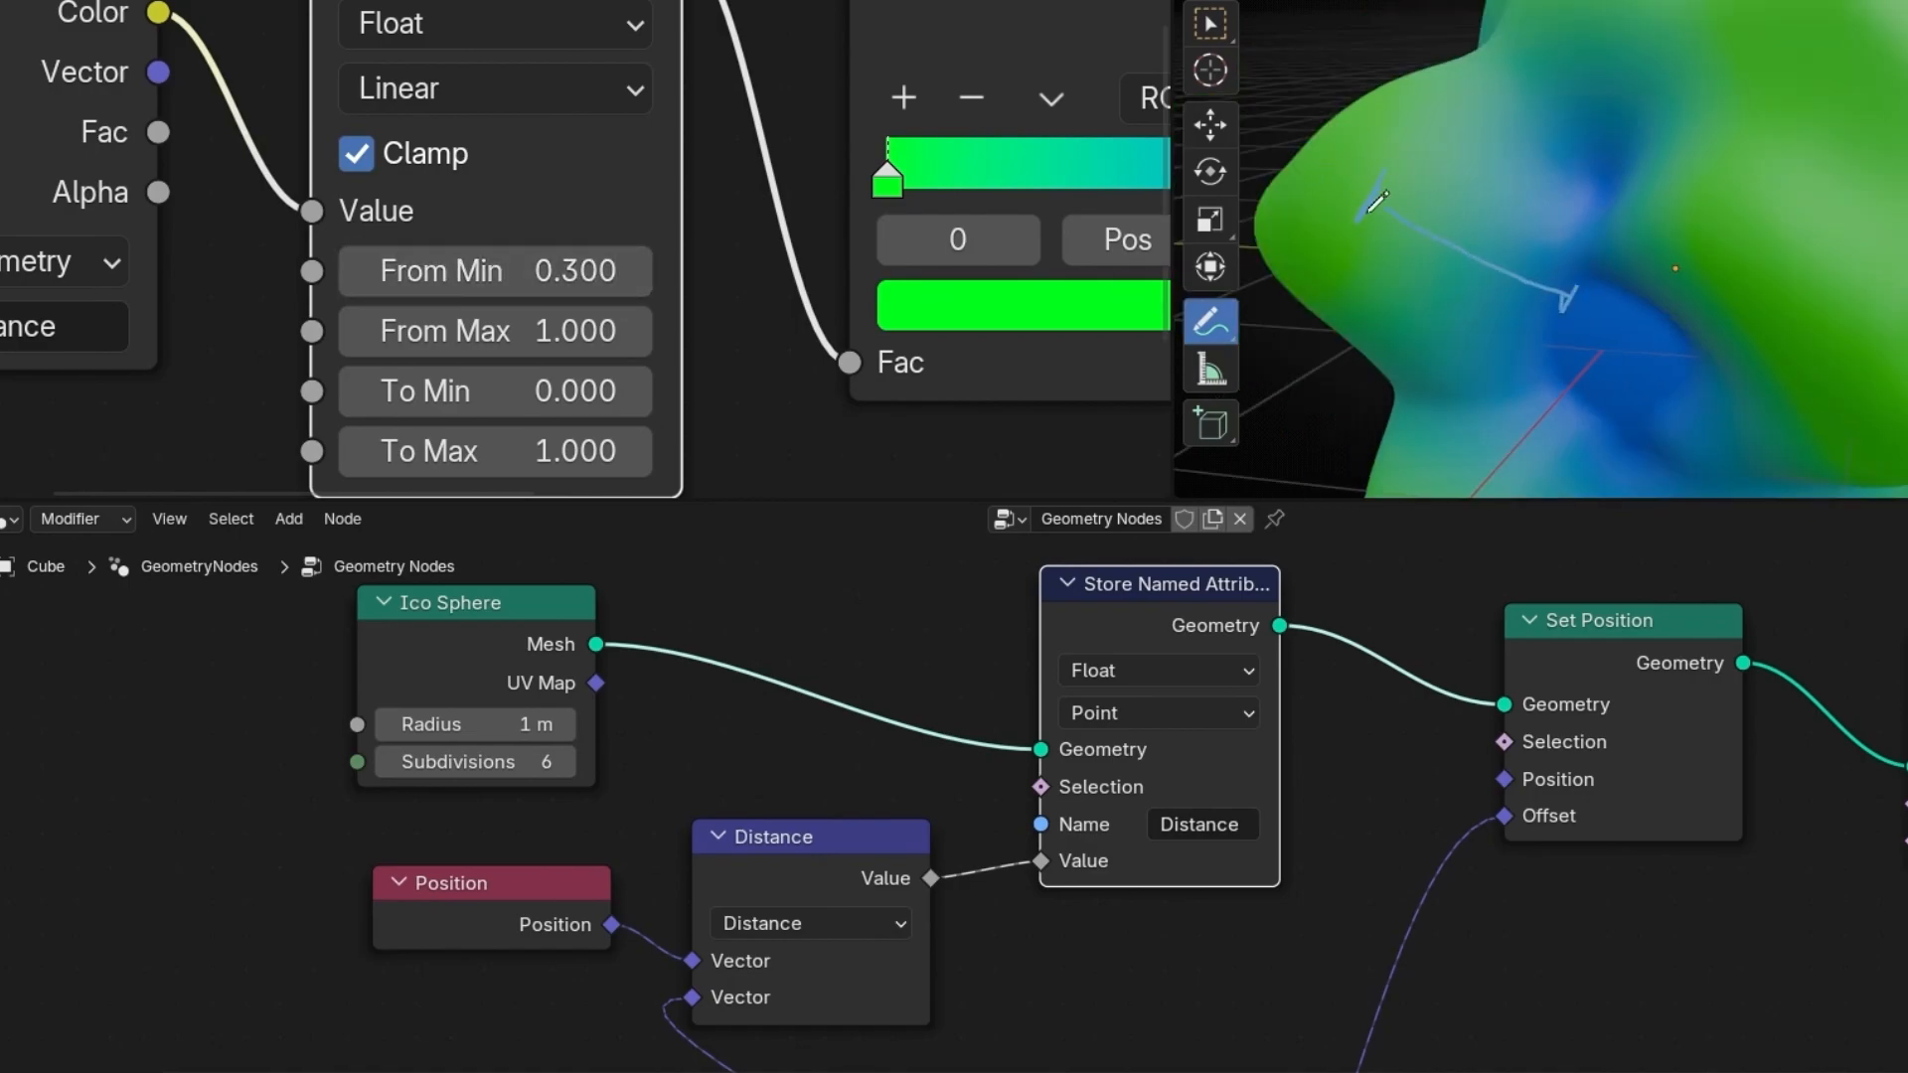
pyautogui.hotkey('ctrl', 'z')
pyautogui.hotkey('ctrl', 'z')
pyautogui.hotkey('ctrl', 'z')
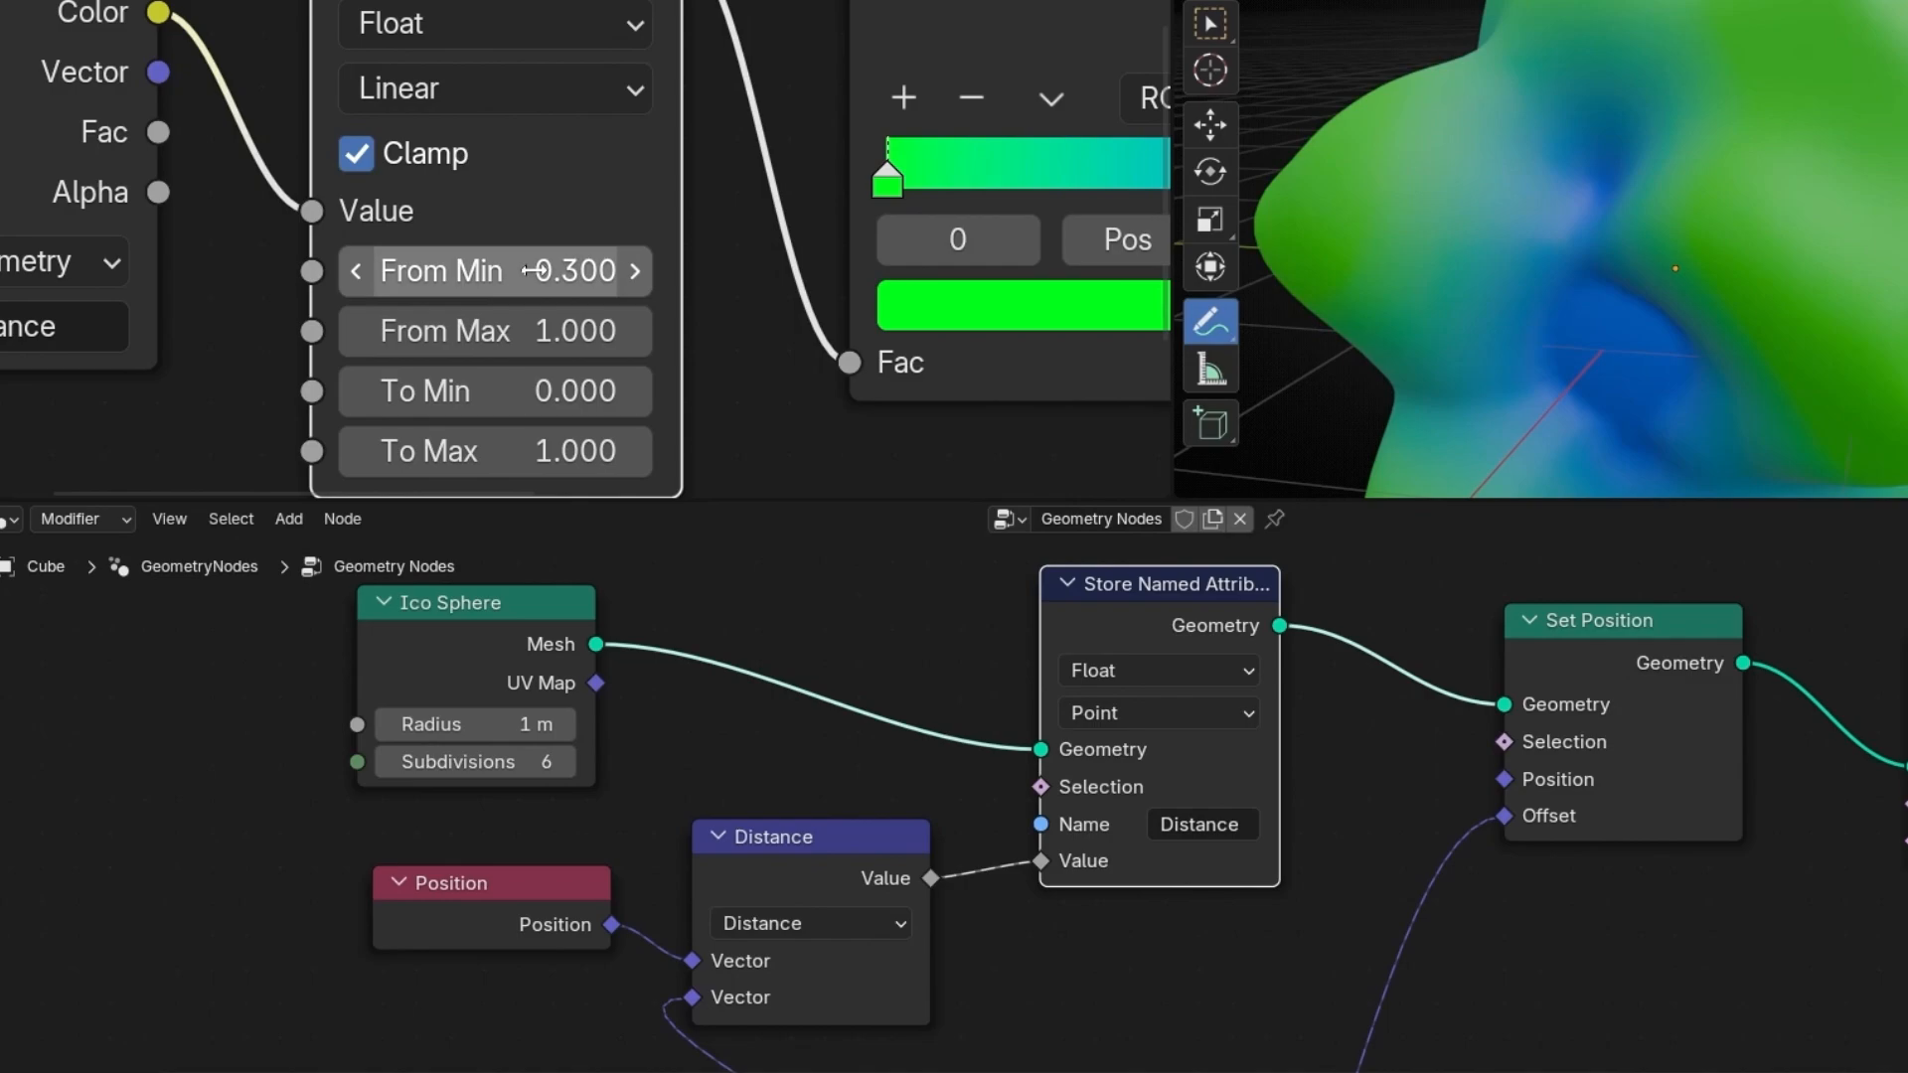
# - Reduce the Map Range's From Min to a final value of 0.070
pyautogui.moveTo(542, 271)
pyautogui.mouseDown()
pyautogui.moveTo(588, 271)
pyautogui.moveTo(542, 271)
pyautogui.mouseUp()
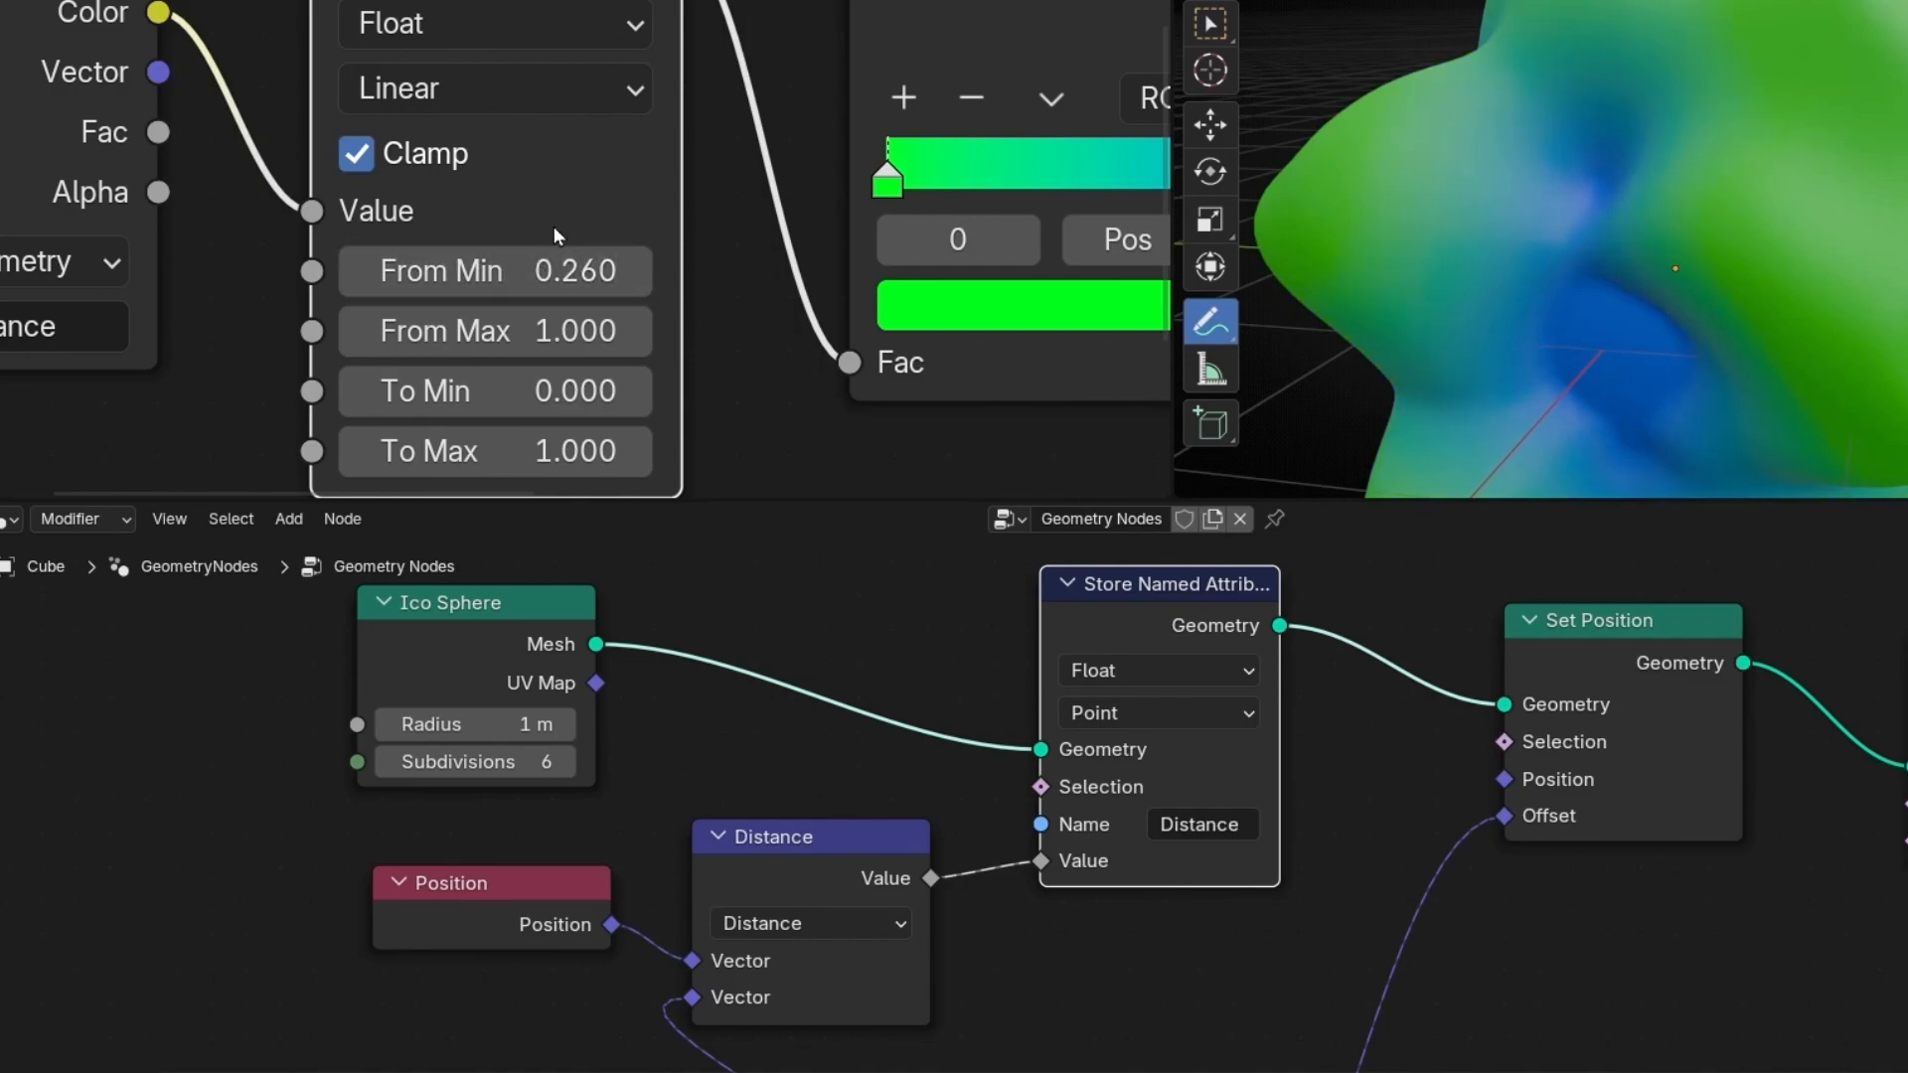
pyautogui.scroll(-1, 544, 207)
pyautogui.moveTo(545, 217); pyautogui.dragTo(569, 256, button='middle')
pyautogui.click(549, 304)
pyautogui.write('0')
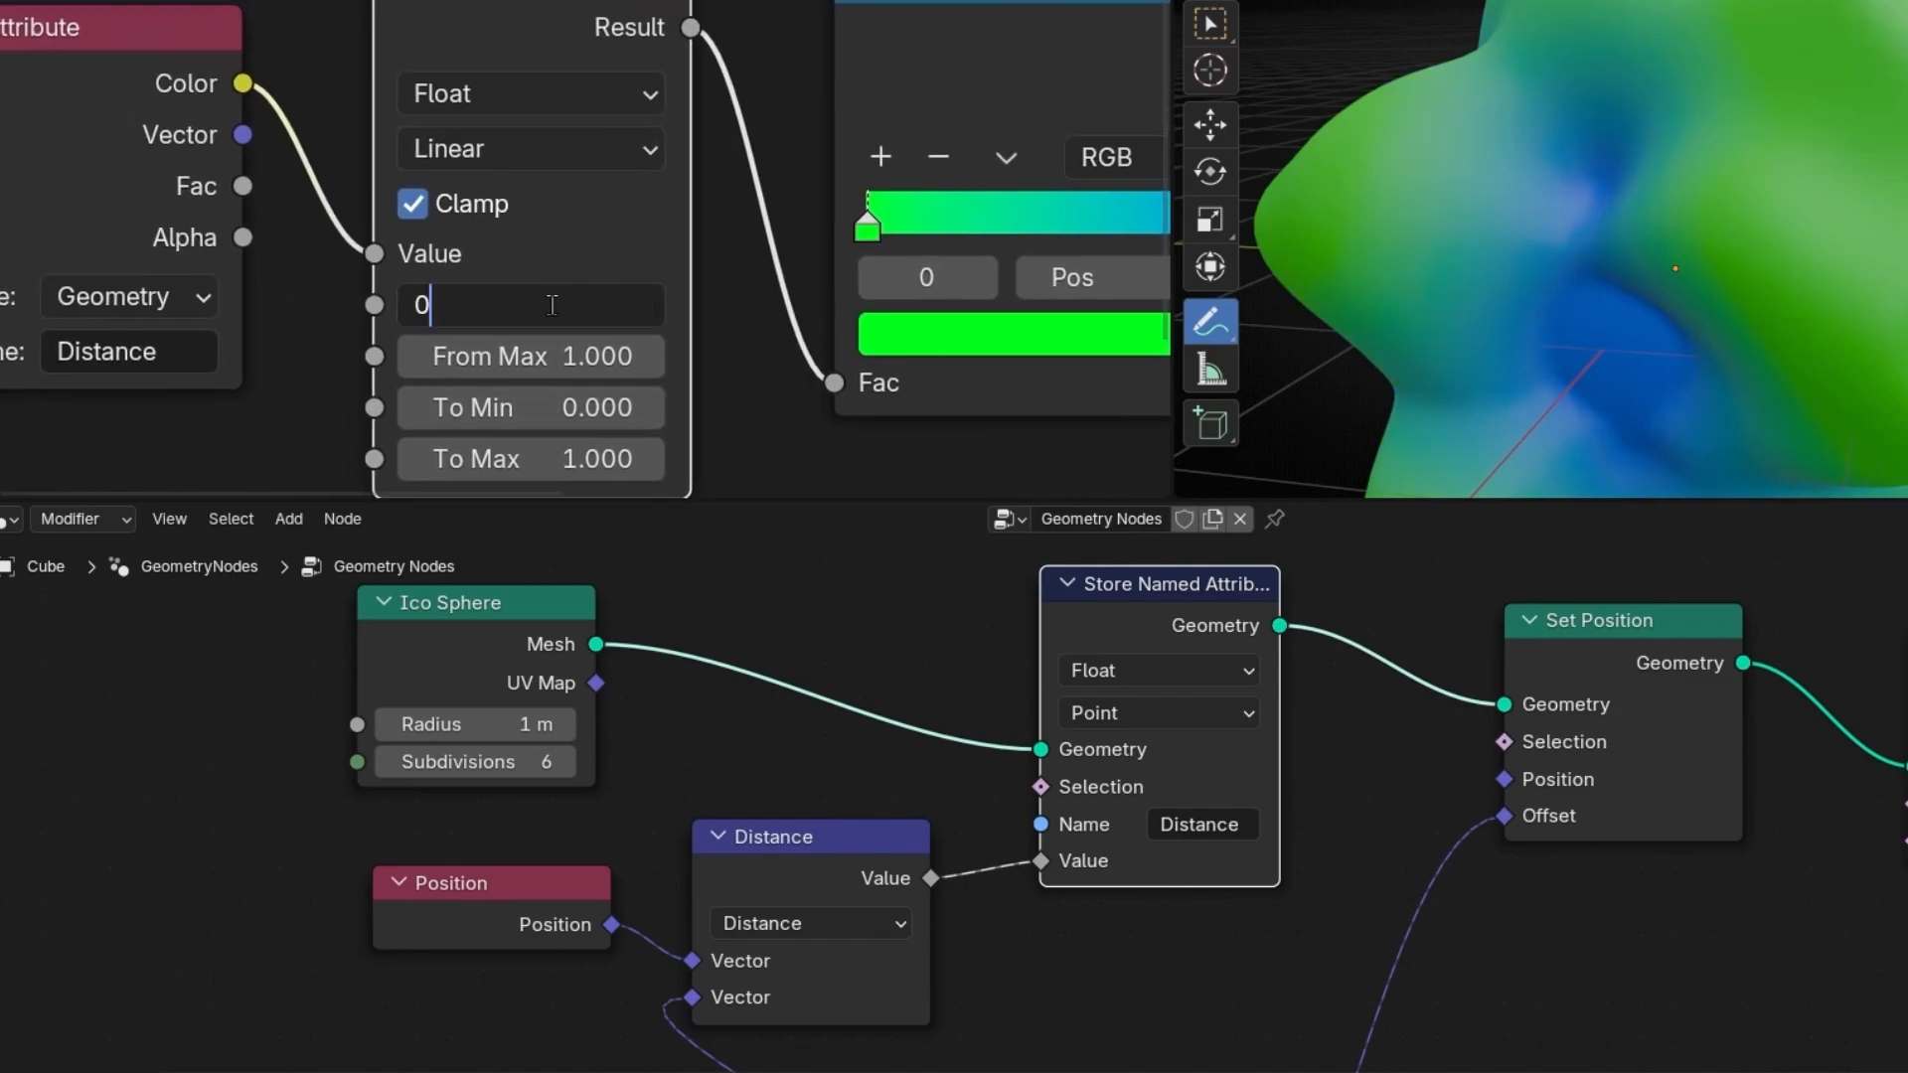
pyautogui.press('Return')
pyautogui.moveTo(550, 304); pyautogui.dragTo(561, 304)
pyautogui.scroll(-2, 745, 300)
pyautogui.scroll(-2, 745, 300)
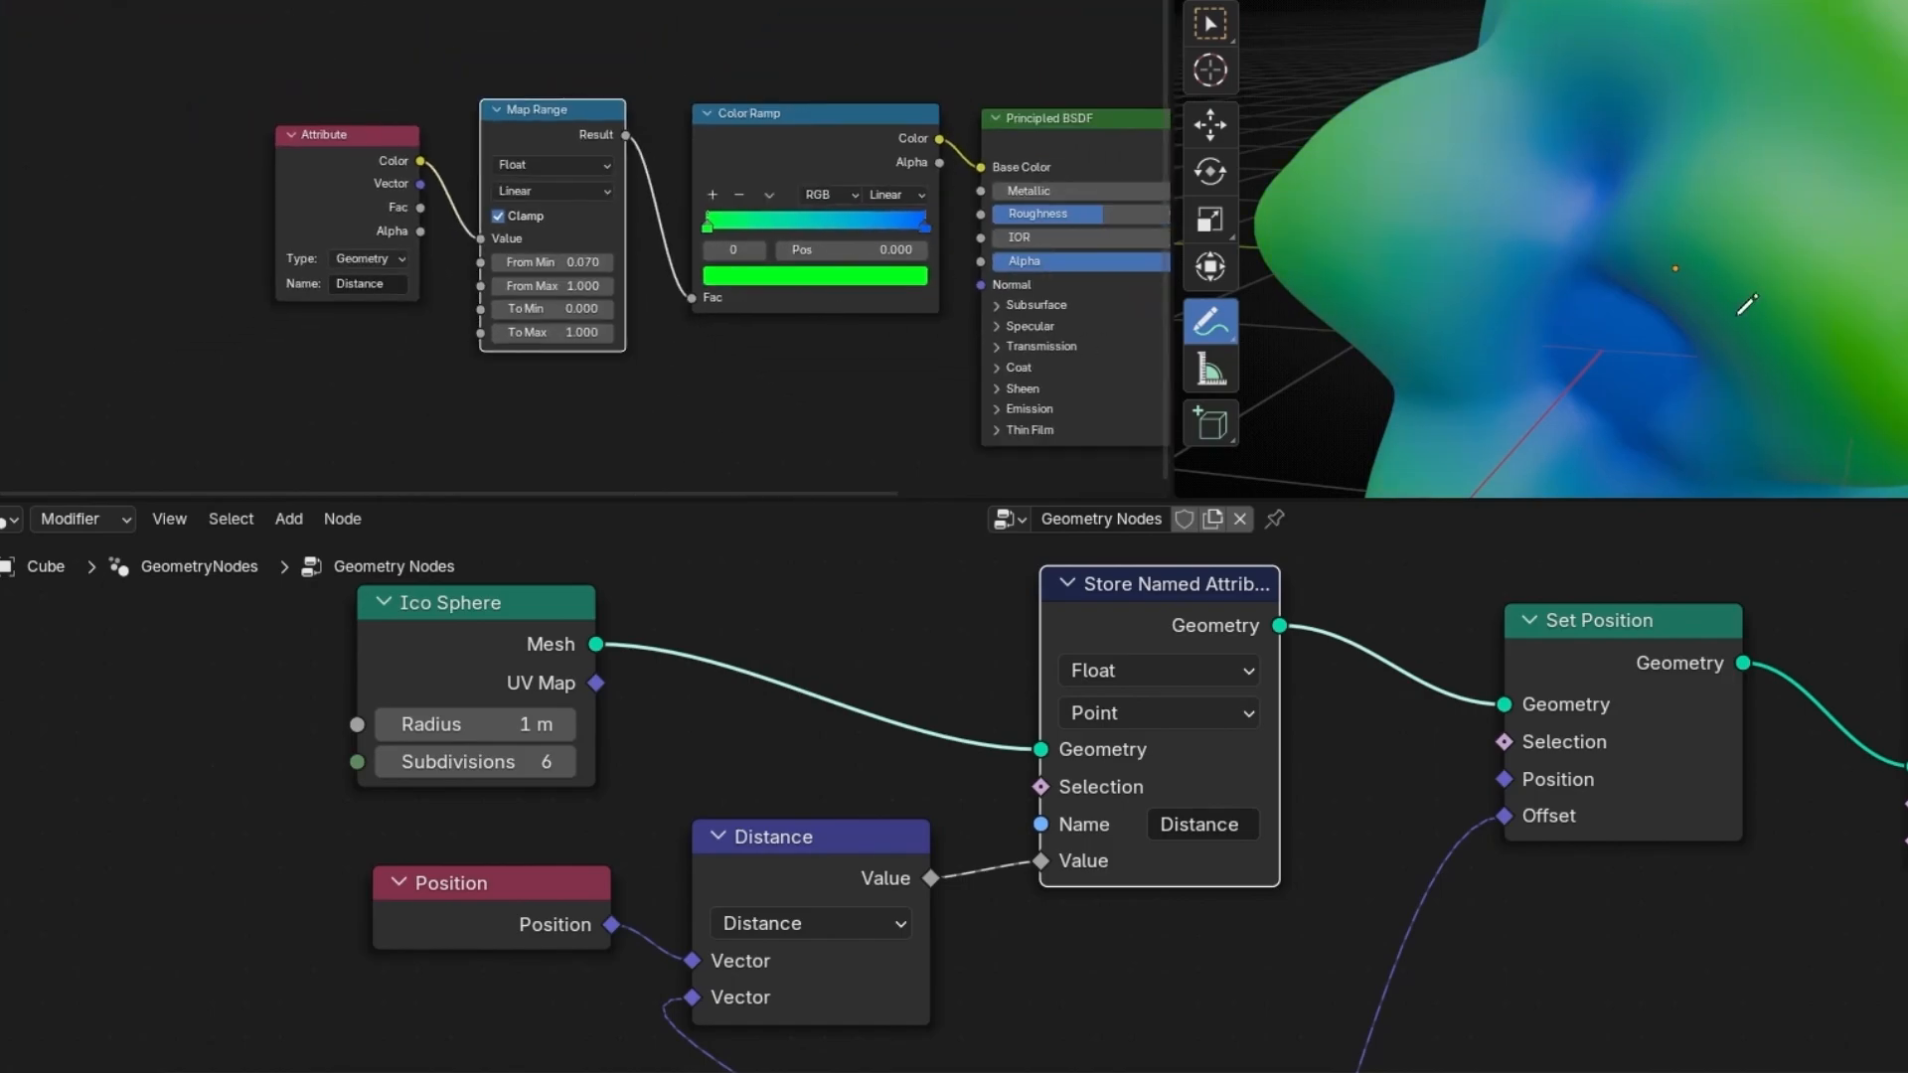
# - Play the displacement animation in a maximized 3D viewport, and restore the editor layout
pyautogui.hotkey('ctrl', 'space')
pyautogui.scroll(-3, 1331, 453)
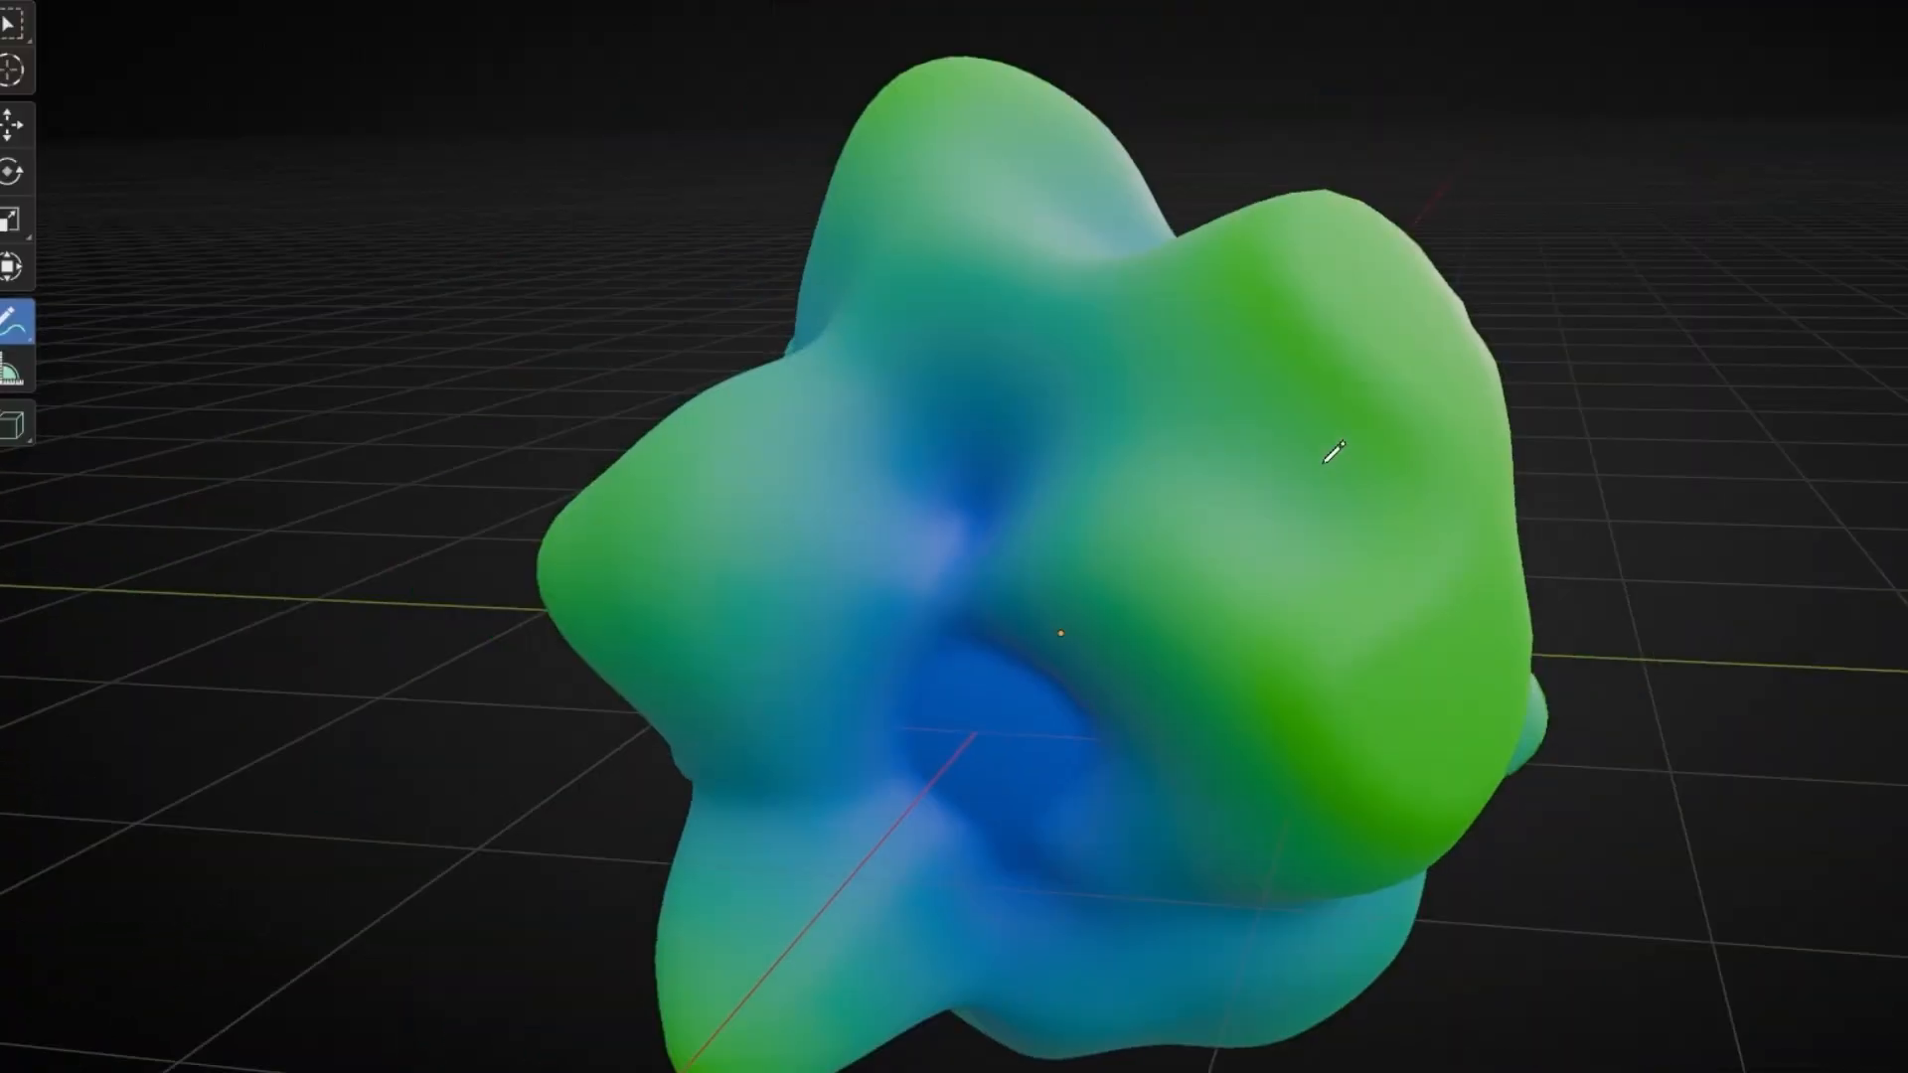
pyautogui.press('space')
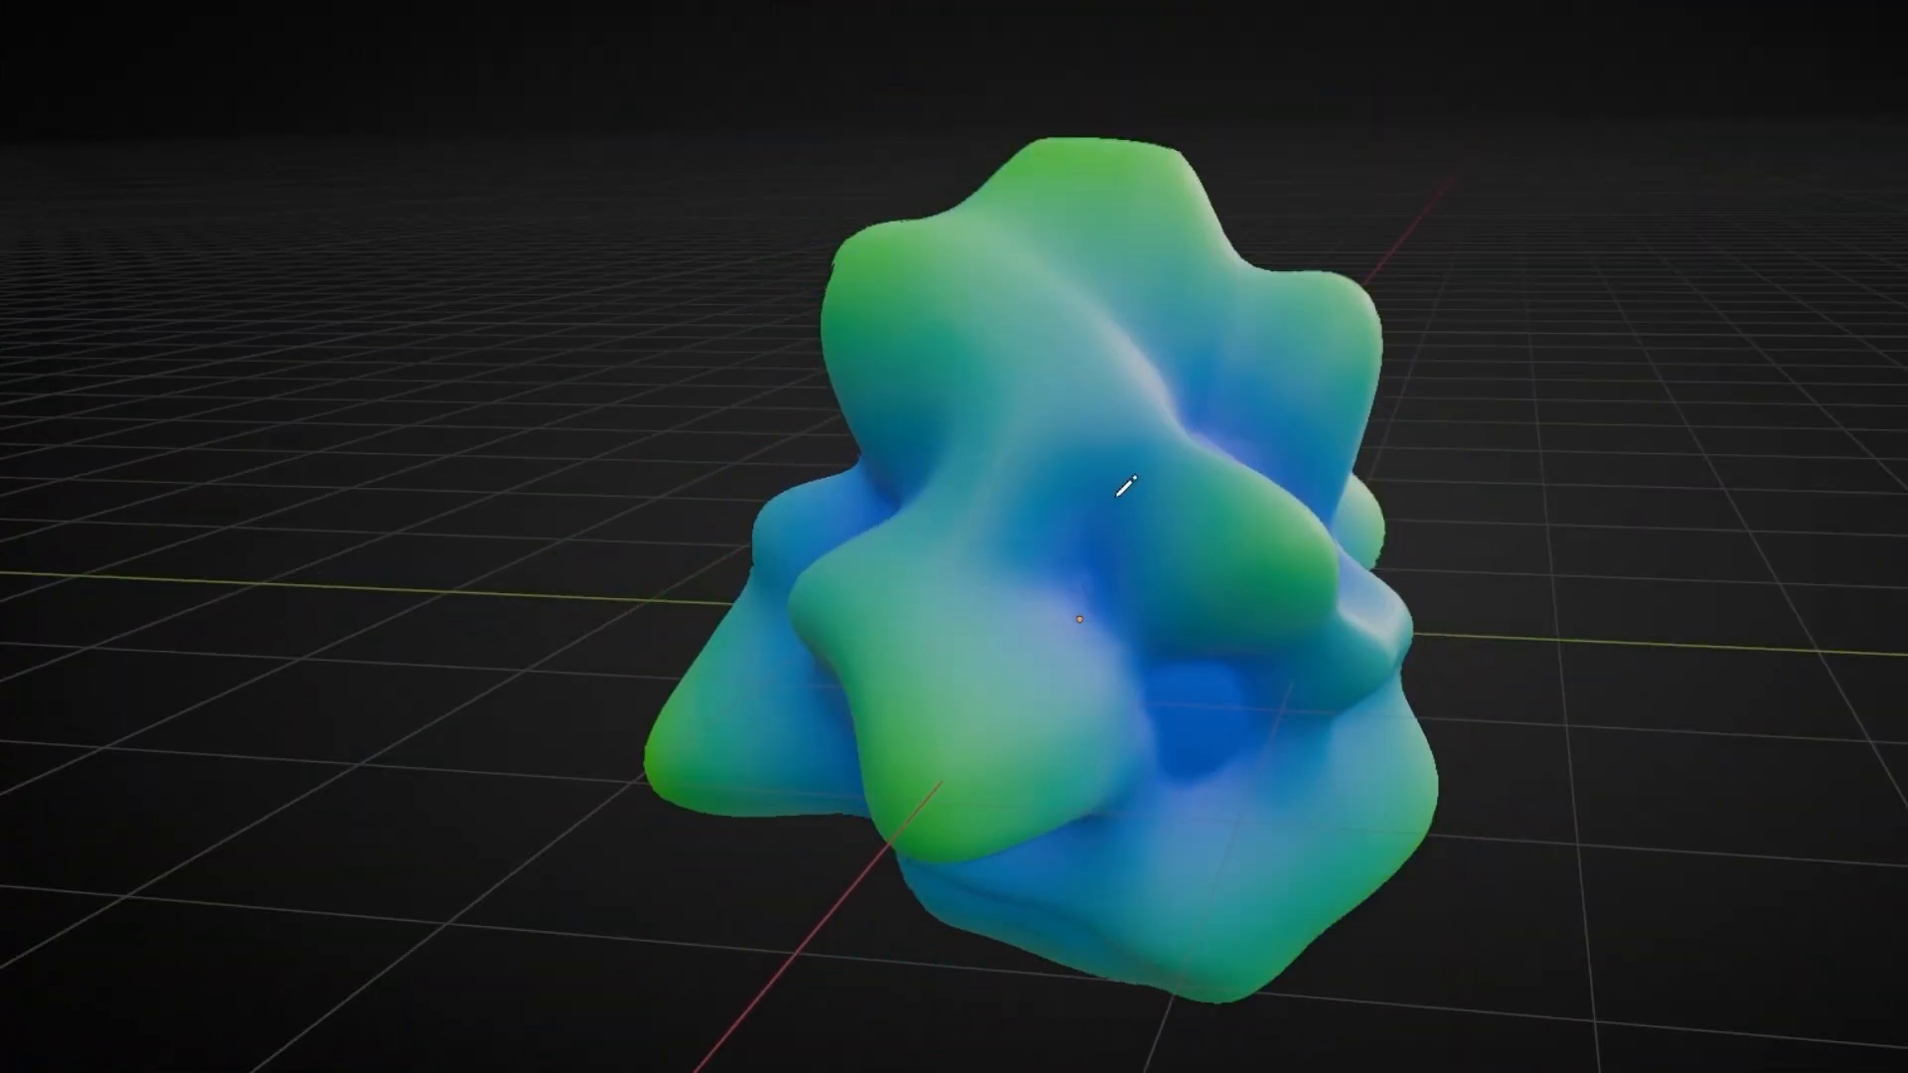
pyautogui.hotkey('ctrl', 'space')
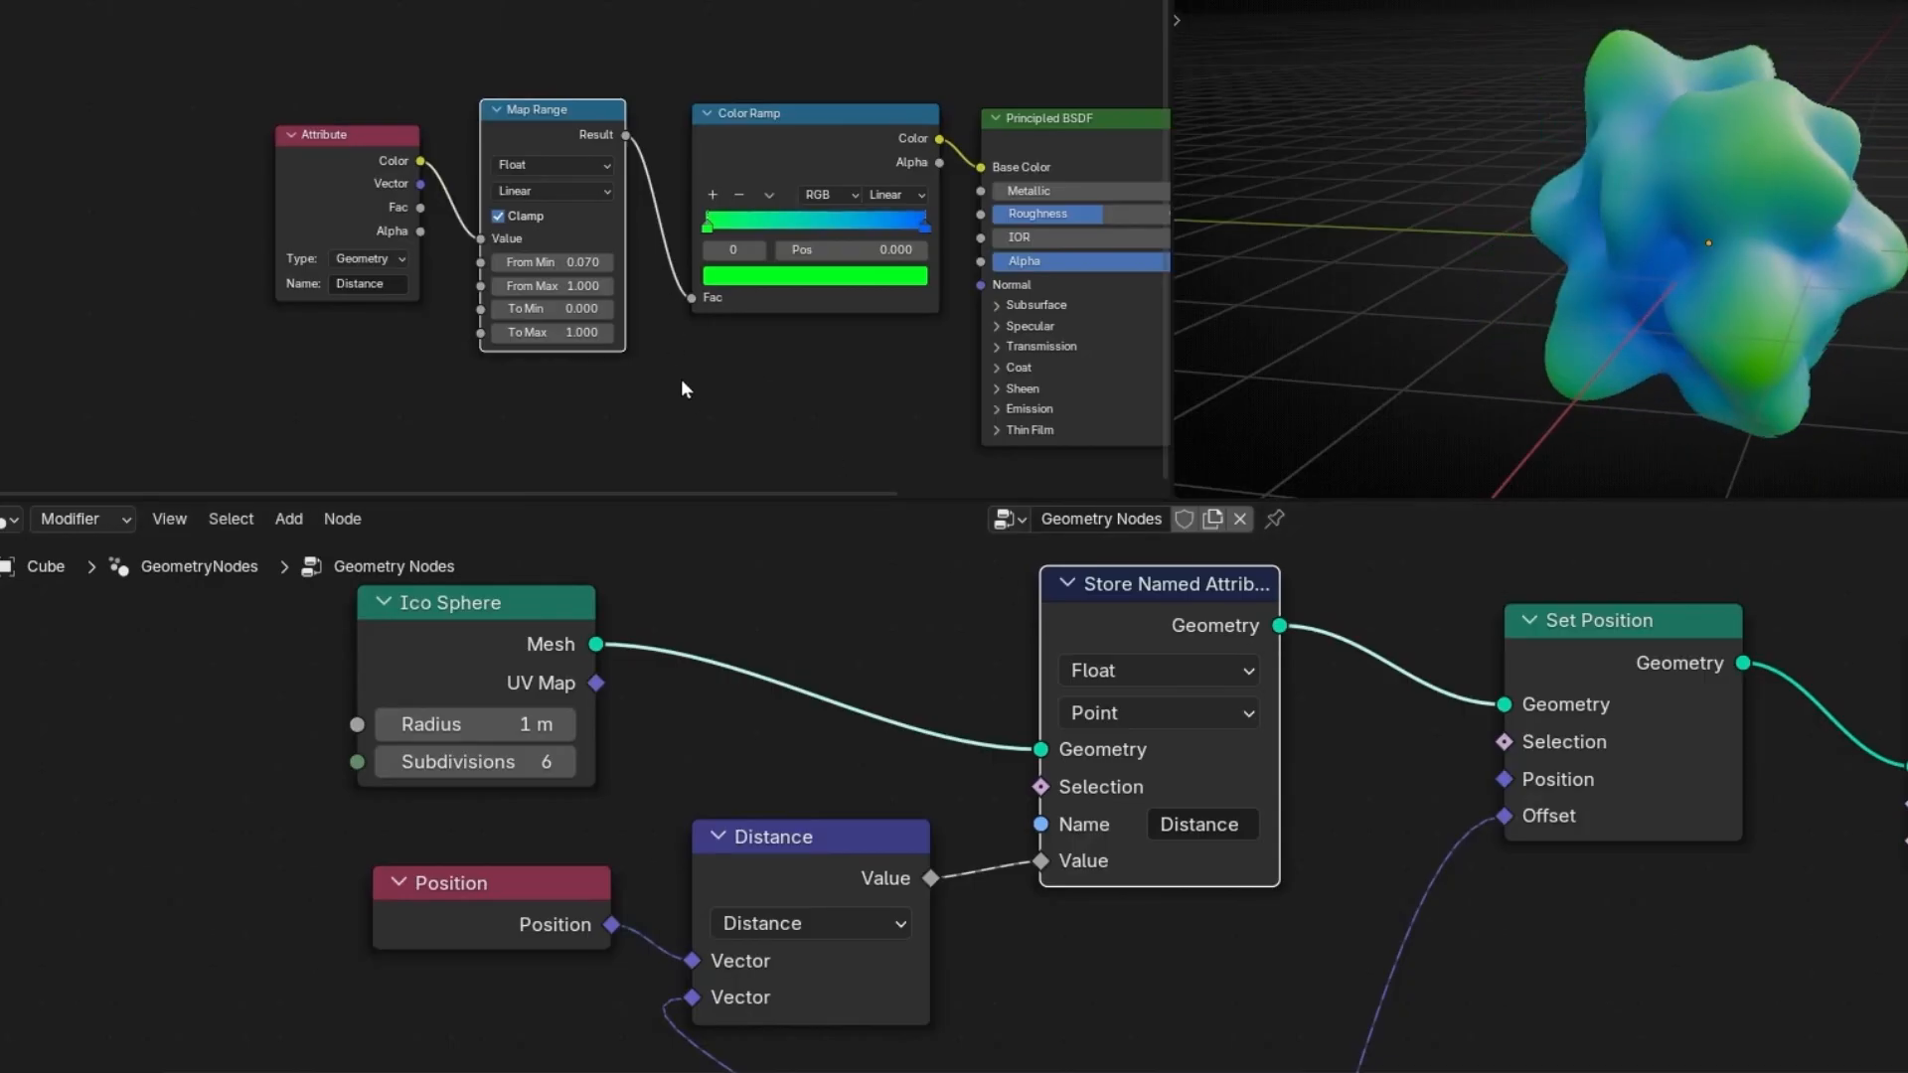
# - Move the Attribute and Map Range nodes together away from the Color Ramp to open a gap between them
pyautogui.moveTo(682, 378); pyautogui.dragTo(726, 429, button='middle')
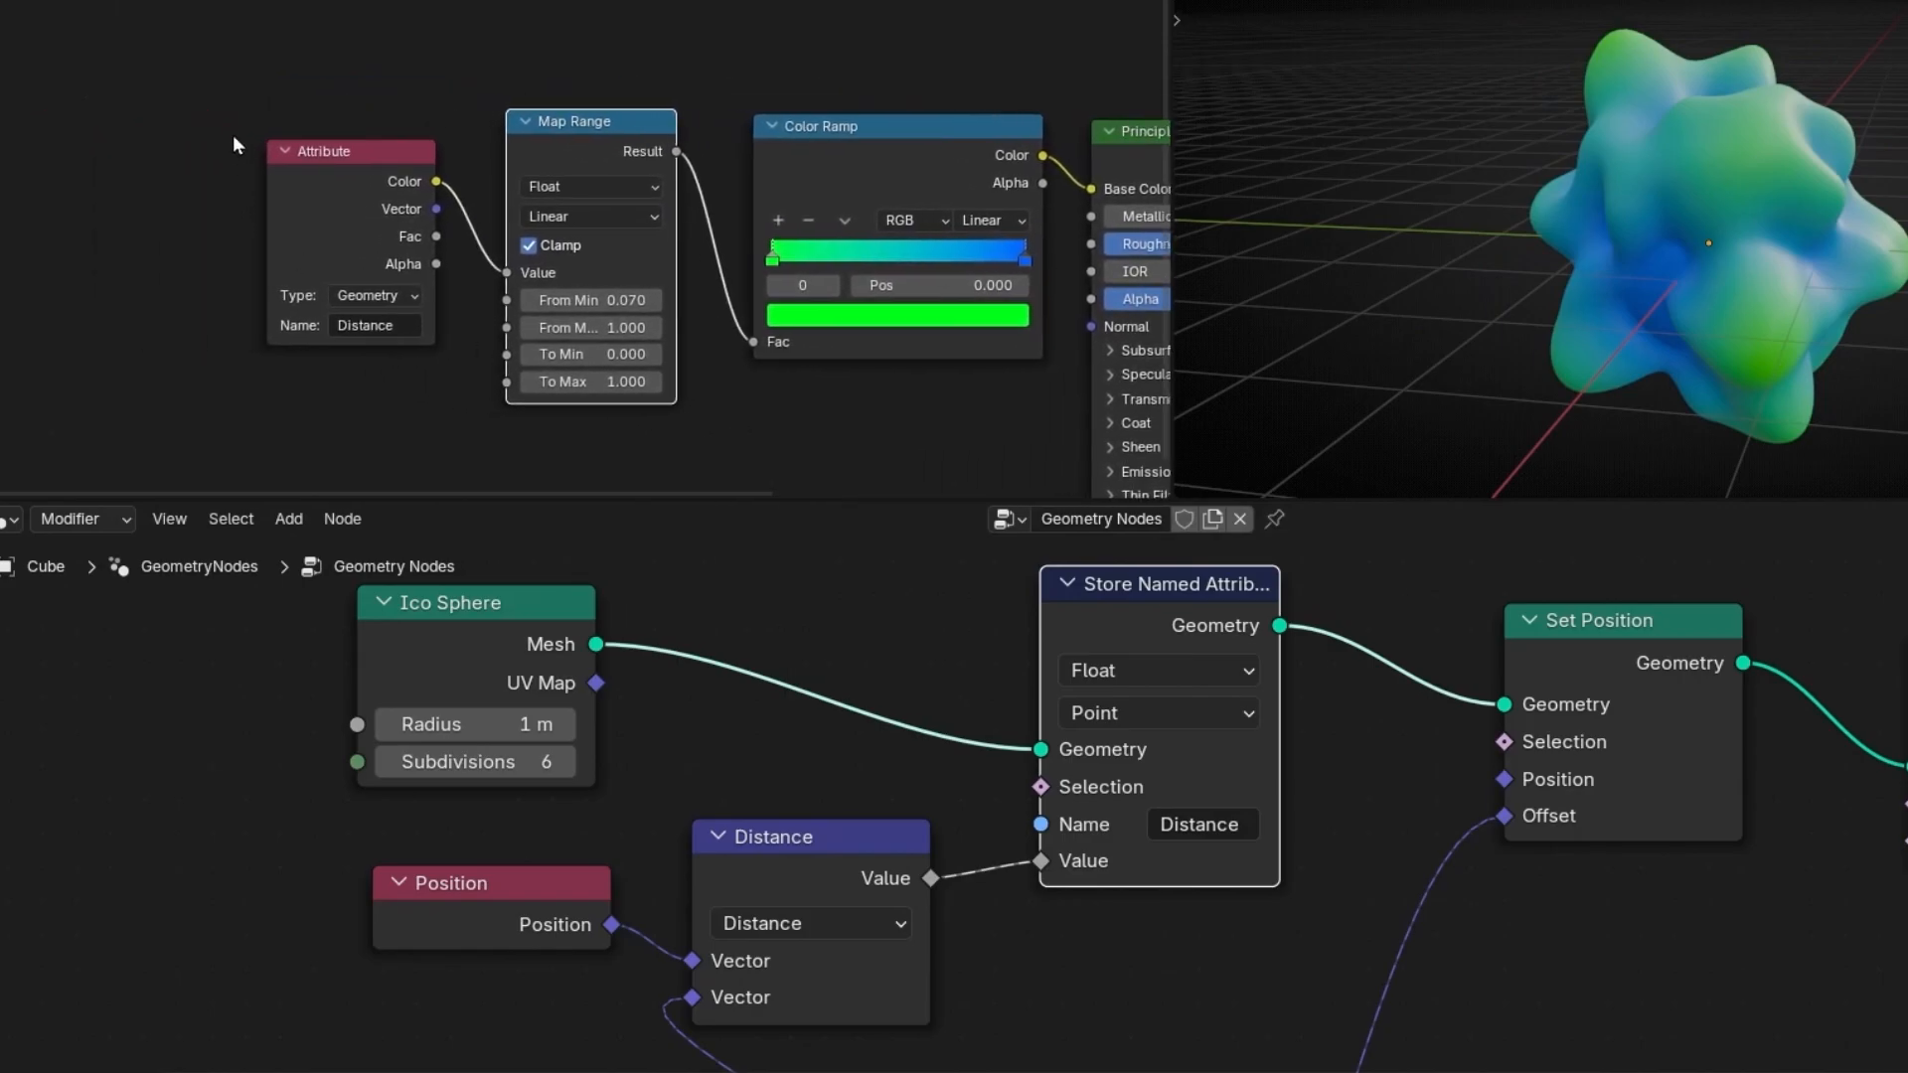
pyautogui.moveTo(236, 116); pyautogui.dragTo(729, 370)
pyautogui.press('g')
pyautogui.click(246, 316)
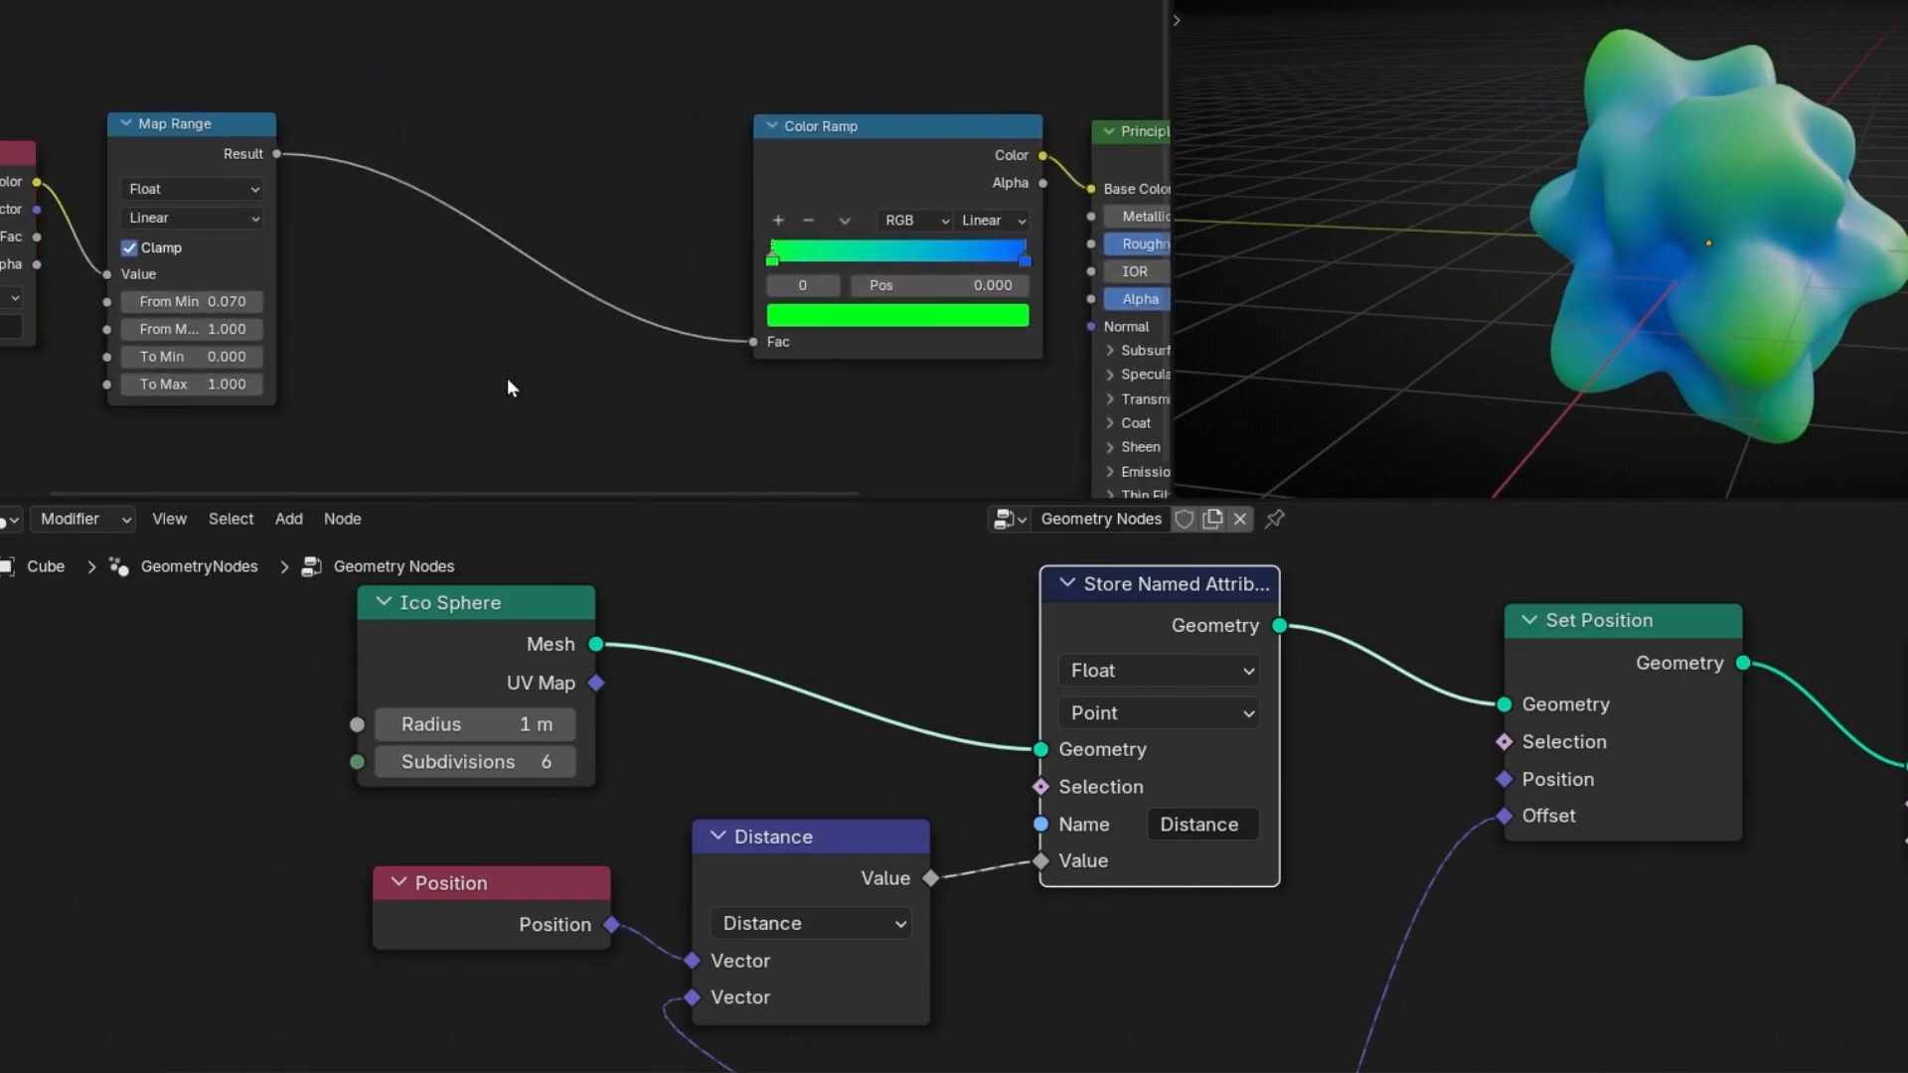
# - Insert a Math node between the Map Range and the Color Ramp and set its operation to Fraction
pyautogui.hotkey('shift', 'a')
pyautogui.write('ma')
pyautogui.press('Return')
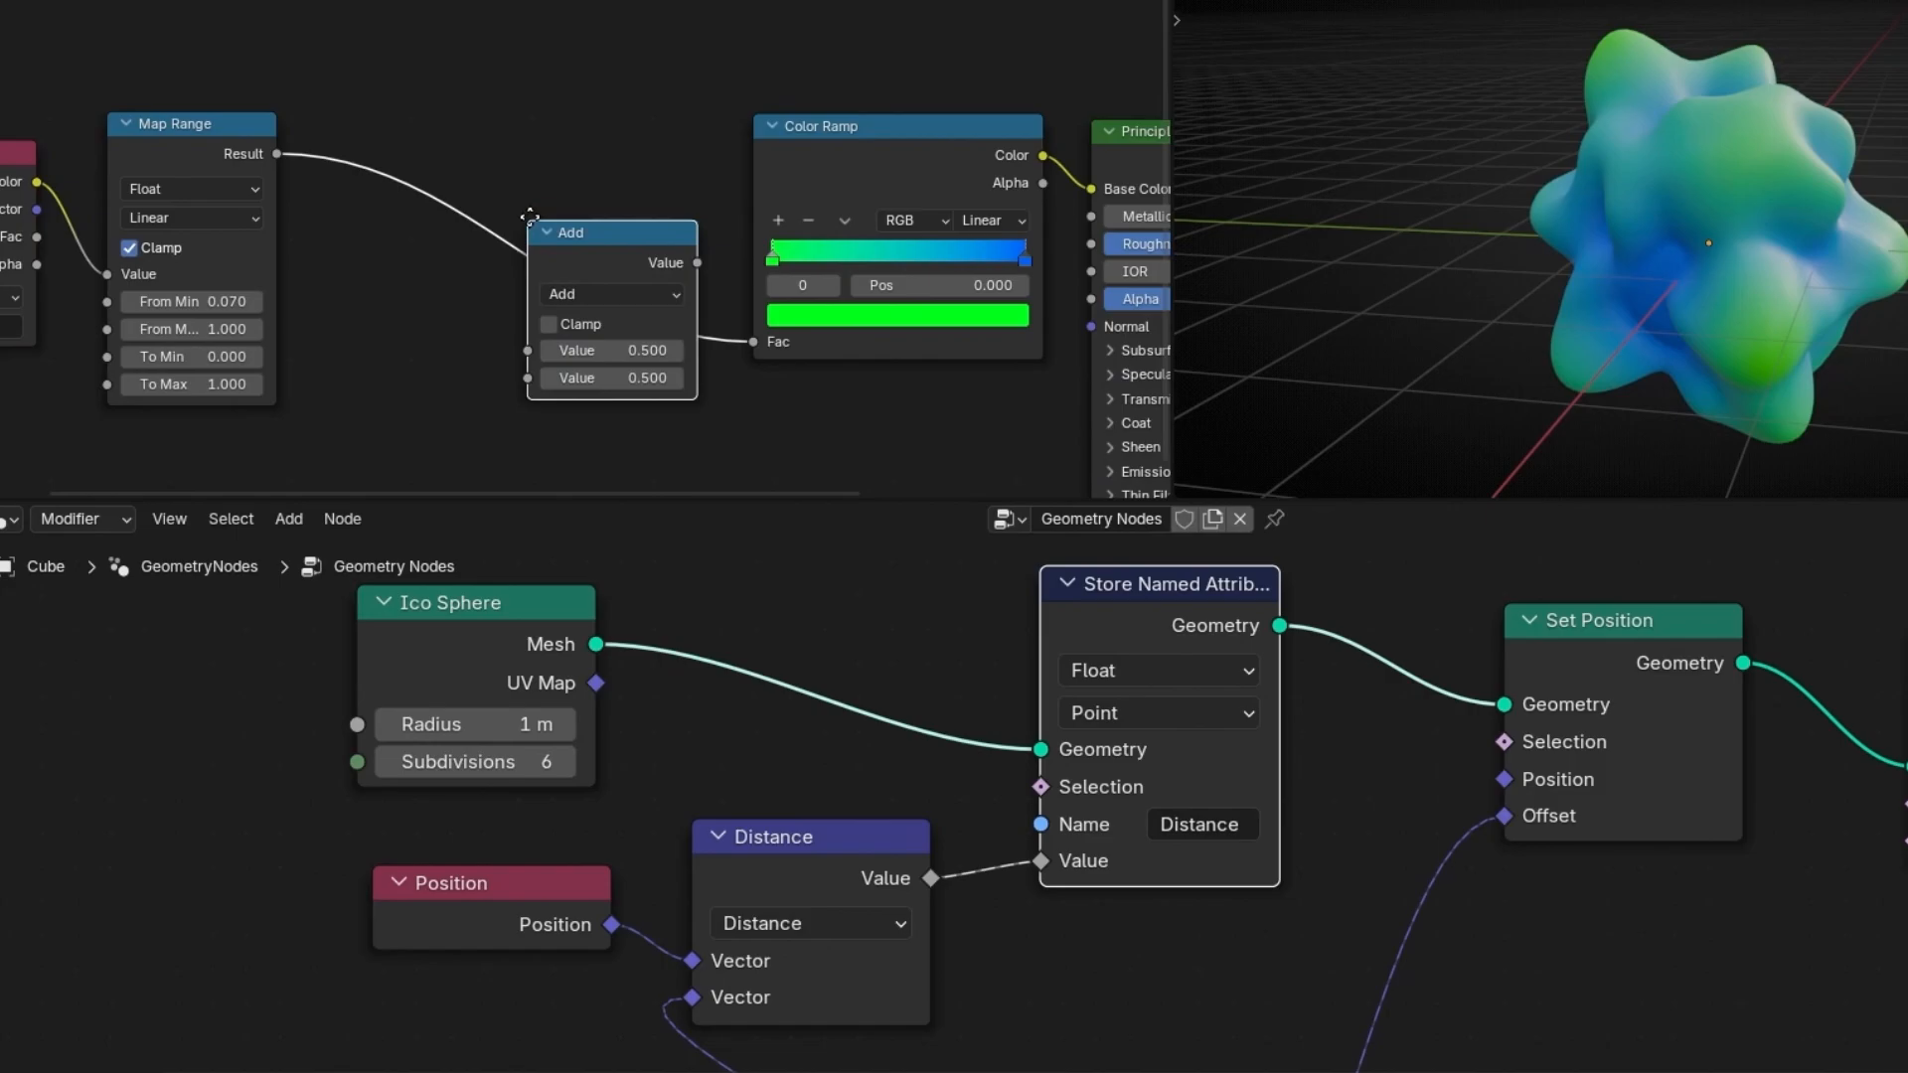
pyautogui.click(545, 194)
pyautogui.click(617, 259)
pyautogui.click(1065, 445)
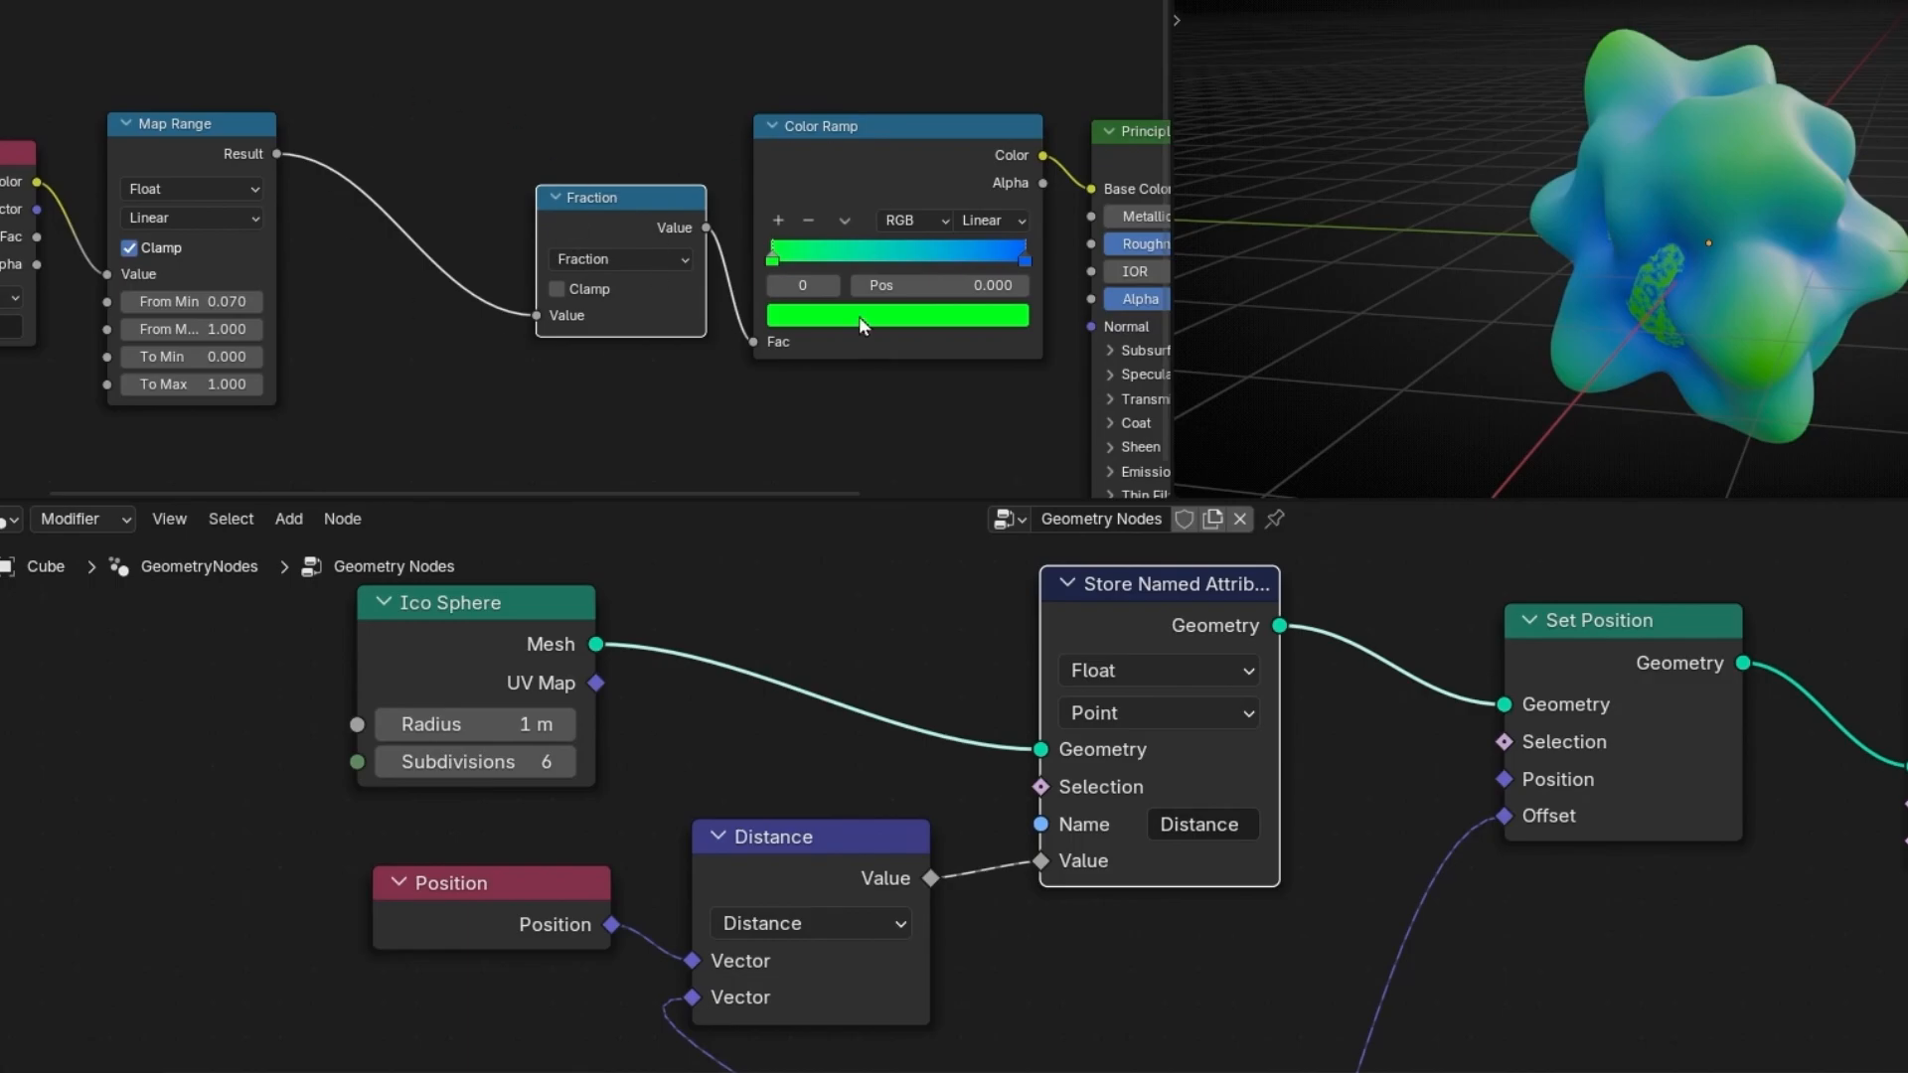
# - Duplicate the Fraction node onto the link between Map Range and Fraction, and set the copy's operation to Add
pyautogui.hotkey('shift', 'd')
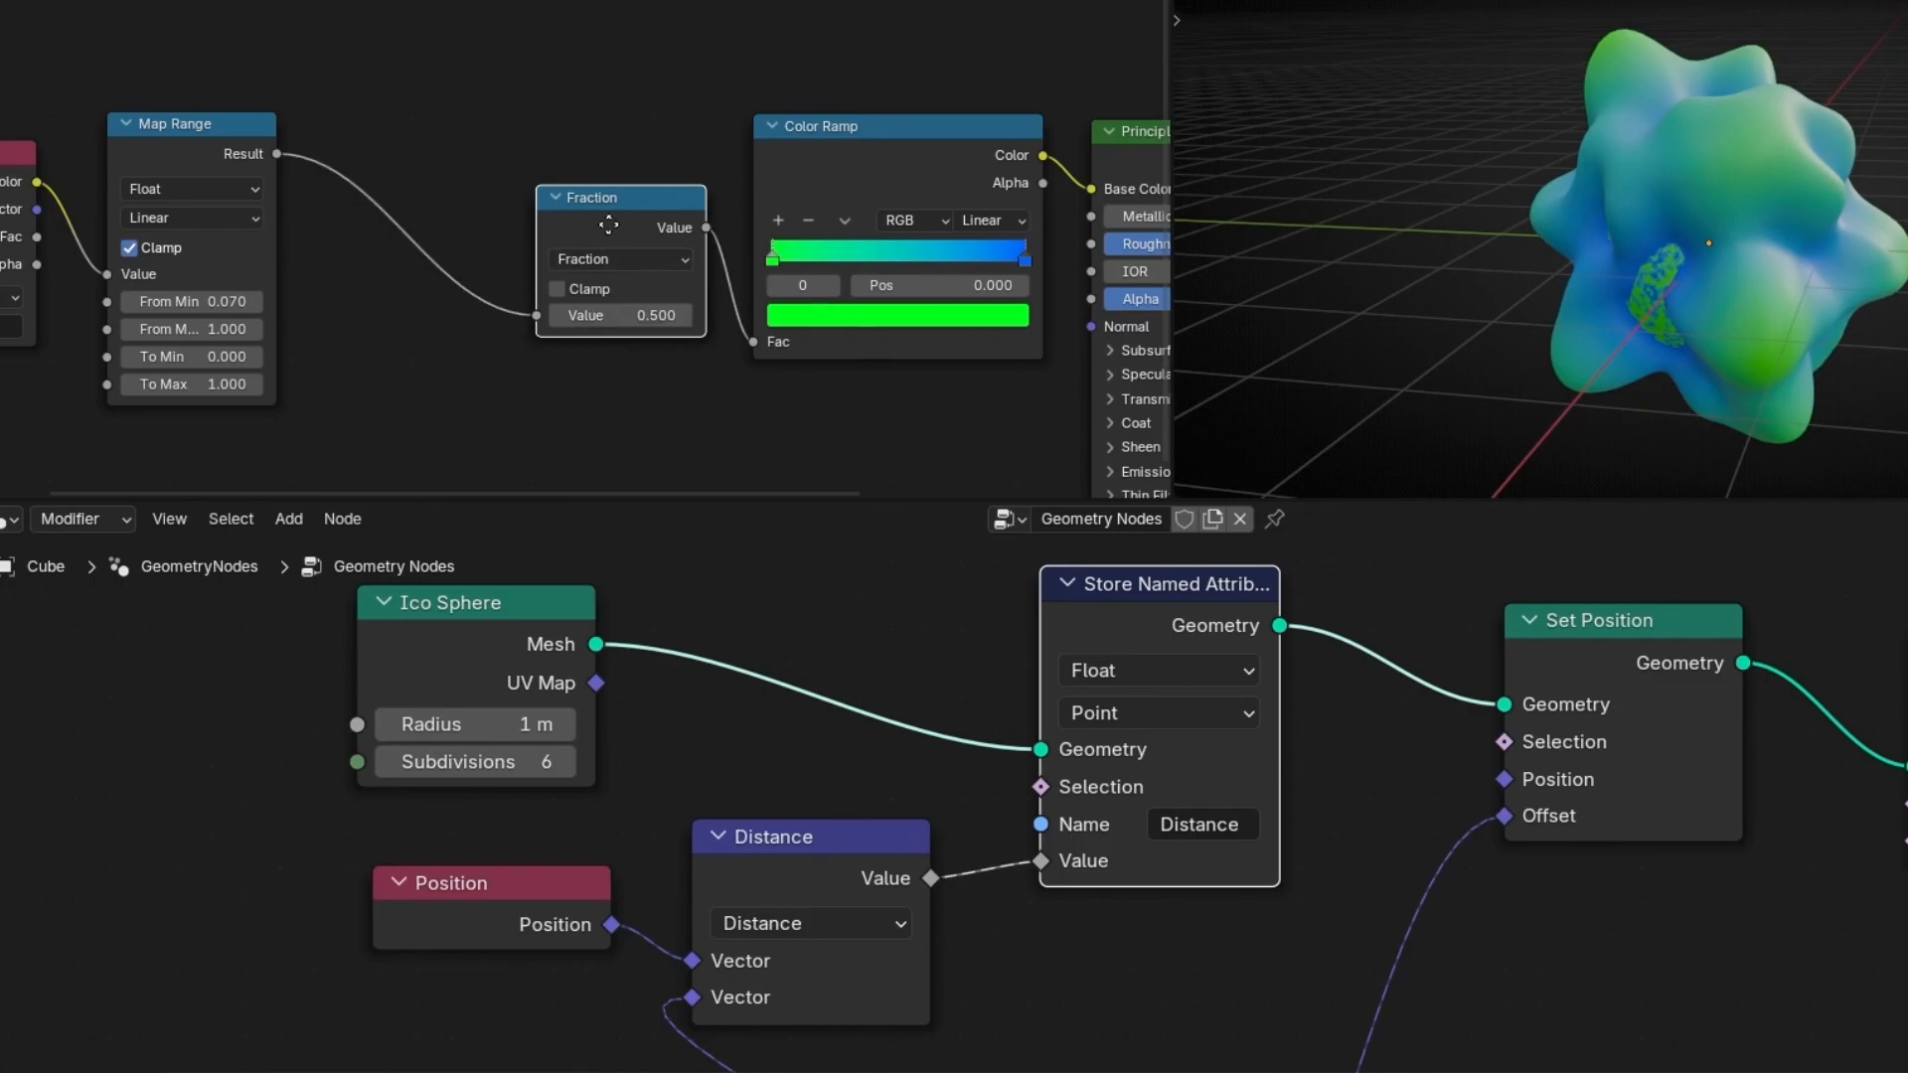
pyautogui.click(407, 247)
pyautogui.click(407, 248)
pyautogui.click(407, 313)
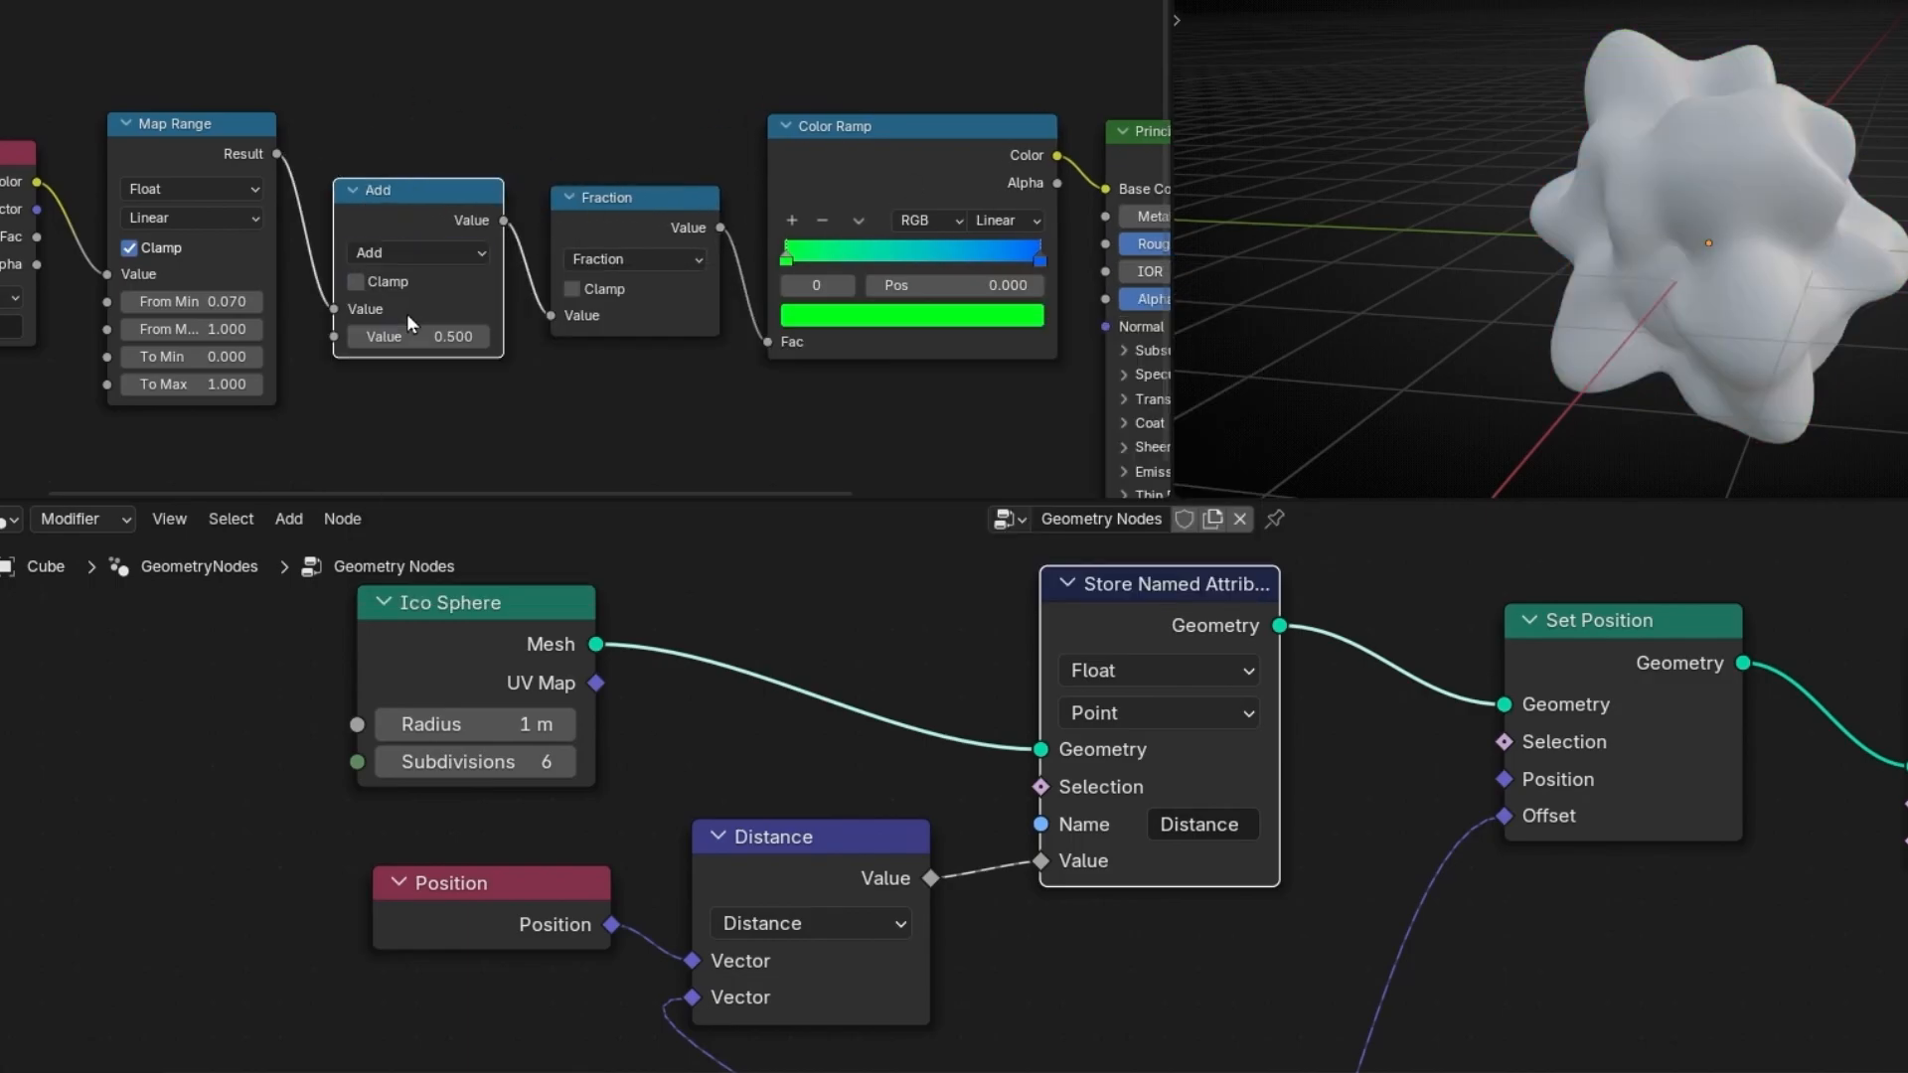
# - Set the Add node's second value to 0
pyautogui.scroll(2, 408, 313)
pyautogui.moveTo(401, 428); pyautogui.dragTo(540, 428, button='middle')
pyautogui.scroll(1, 540, 429)
pyautogui.click(714, 358)
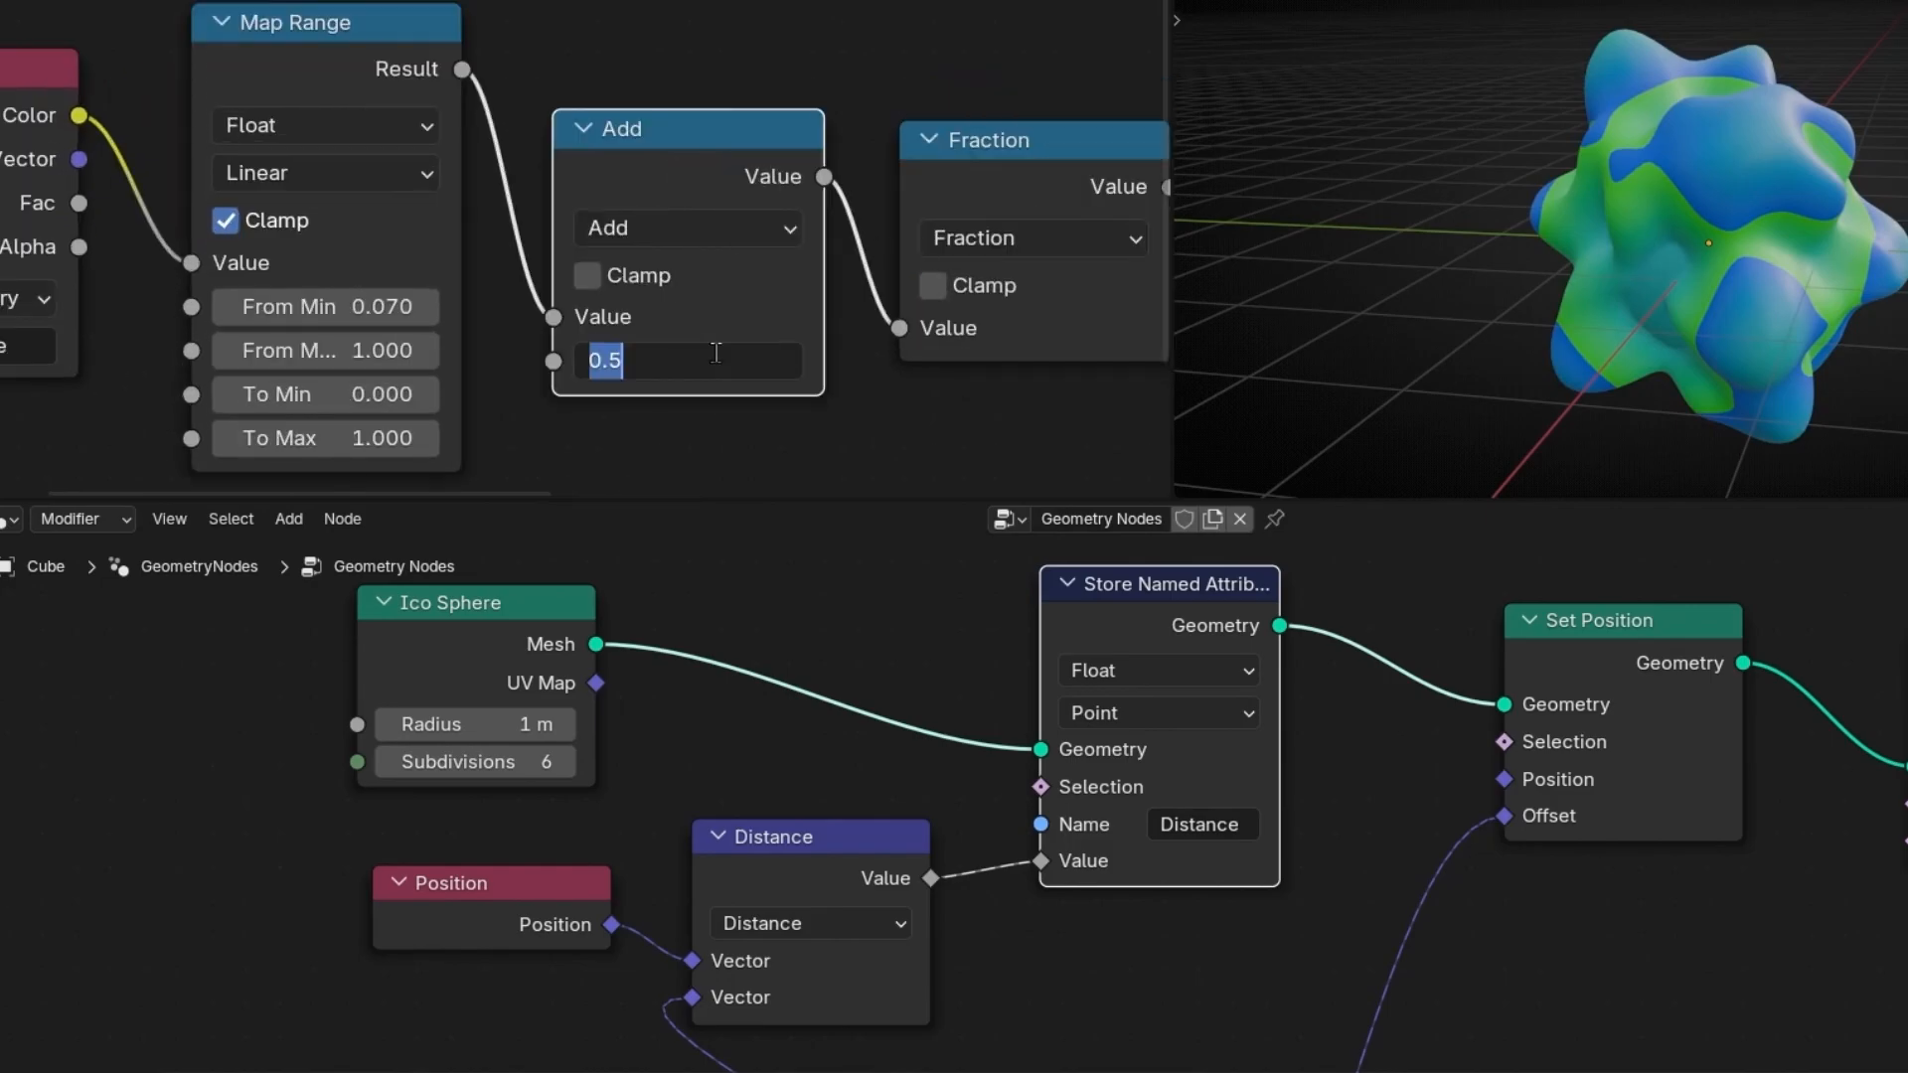
pyautogui.write('0')
pyautogui.press('Return')
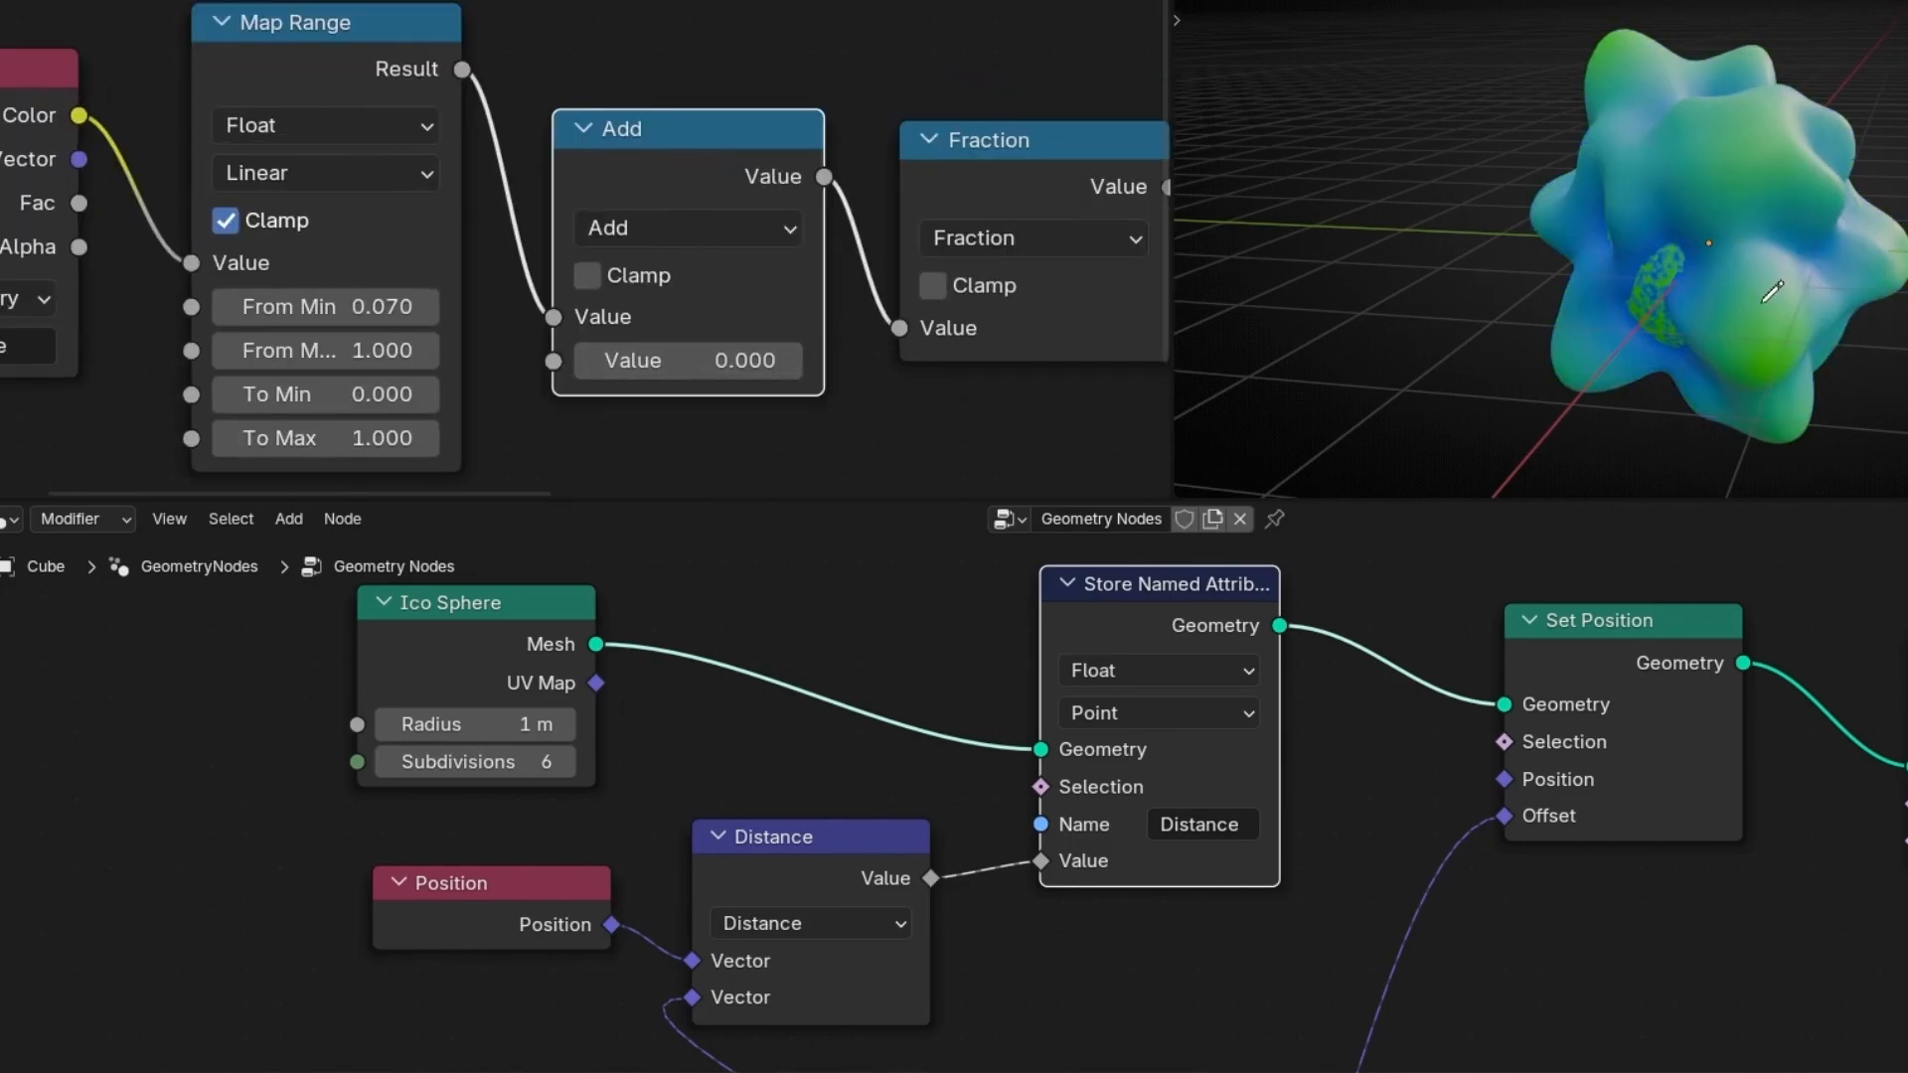
# - Try a value of 1 in the Add node and reset it to 0
pyautogui.click(716, 352)
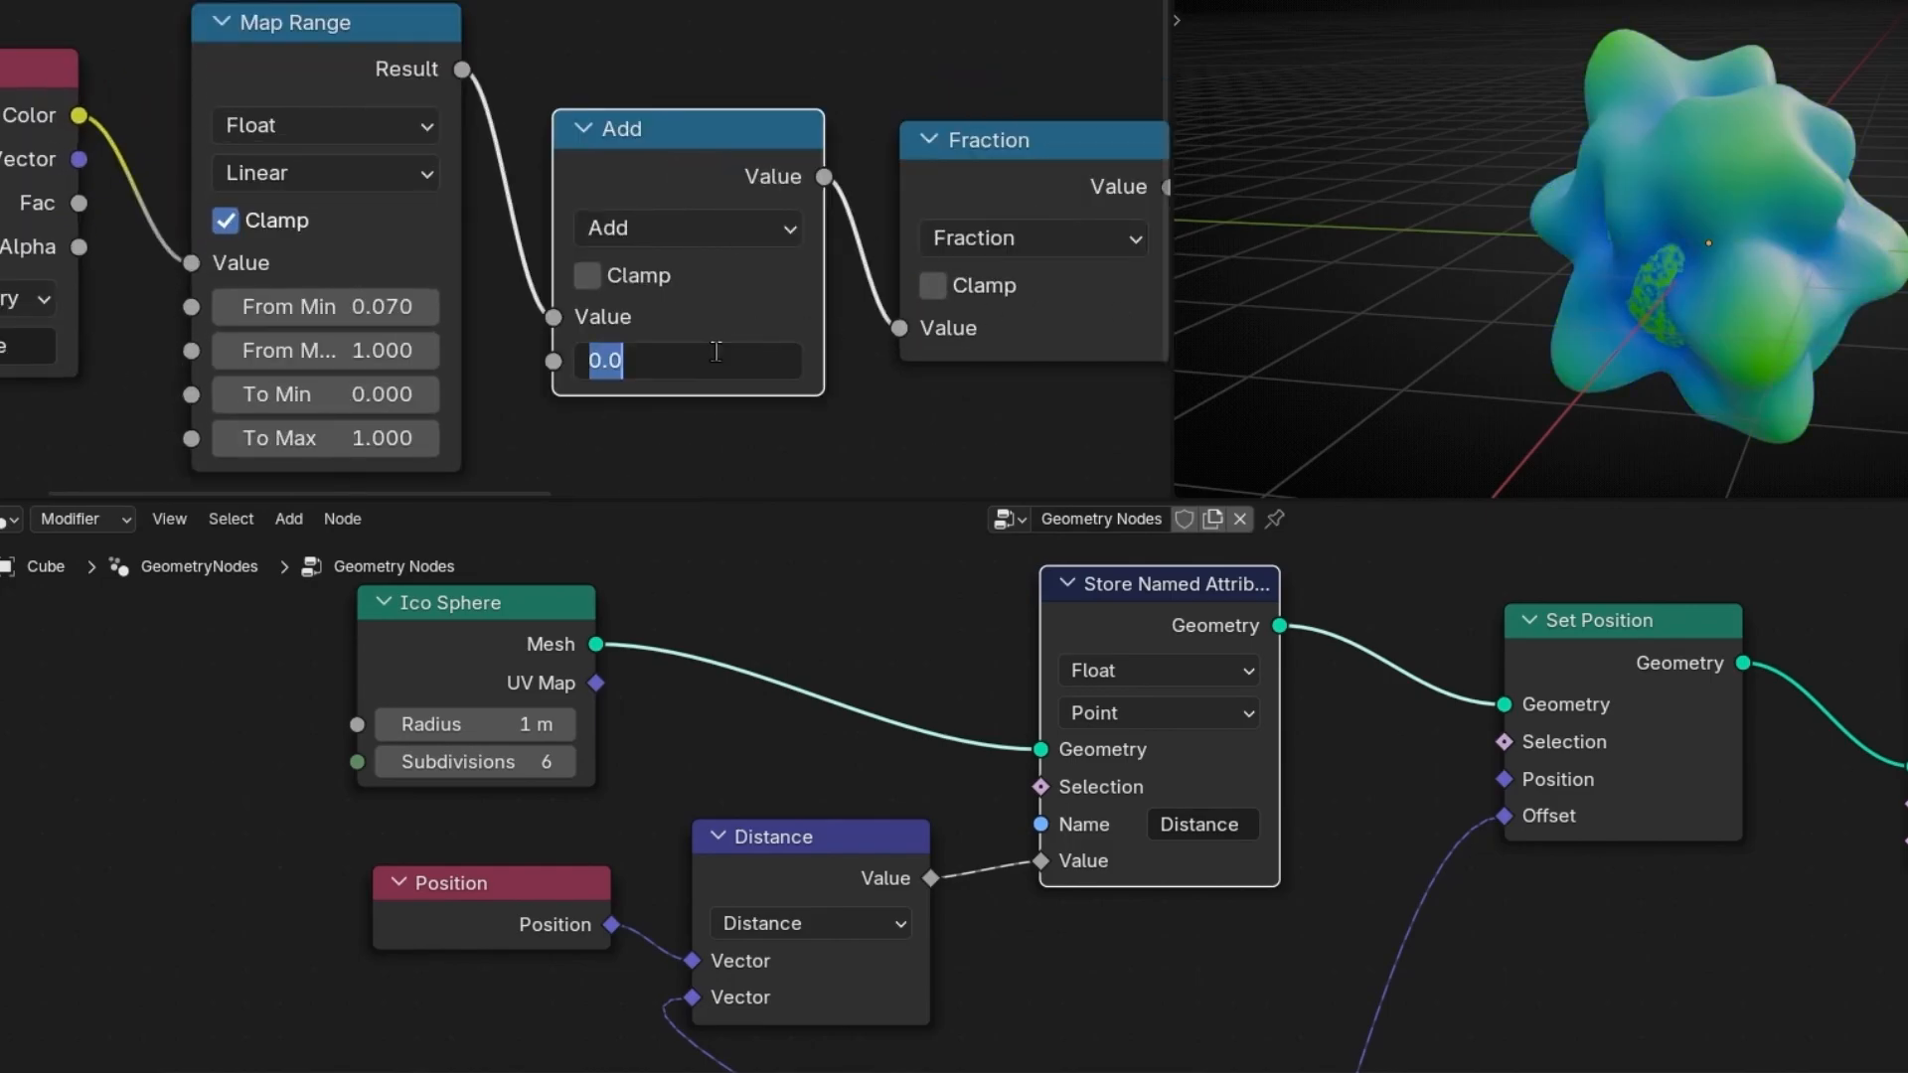
pyautogui.write('1')
pyautogui.press('Return')
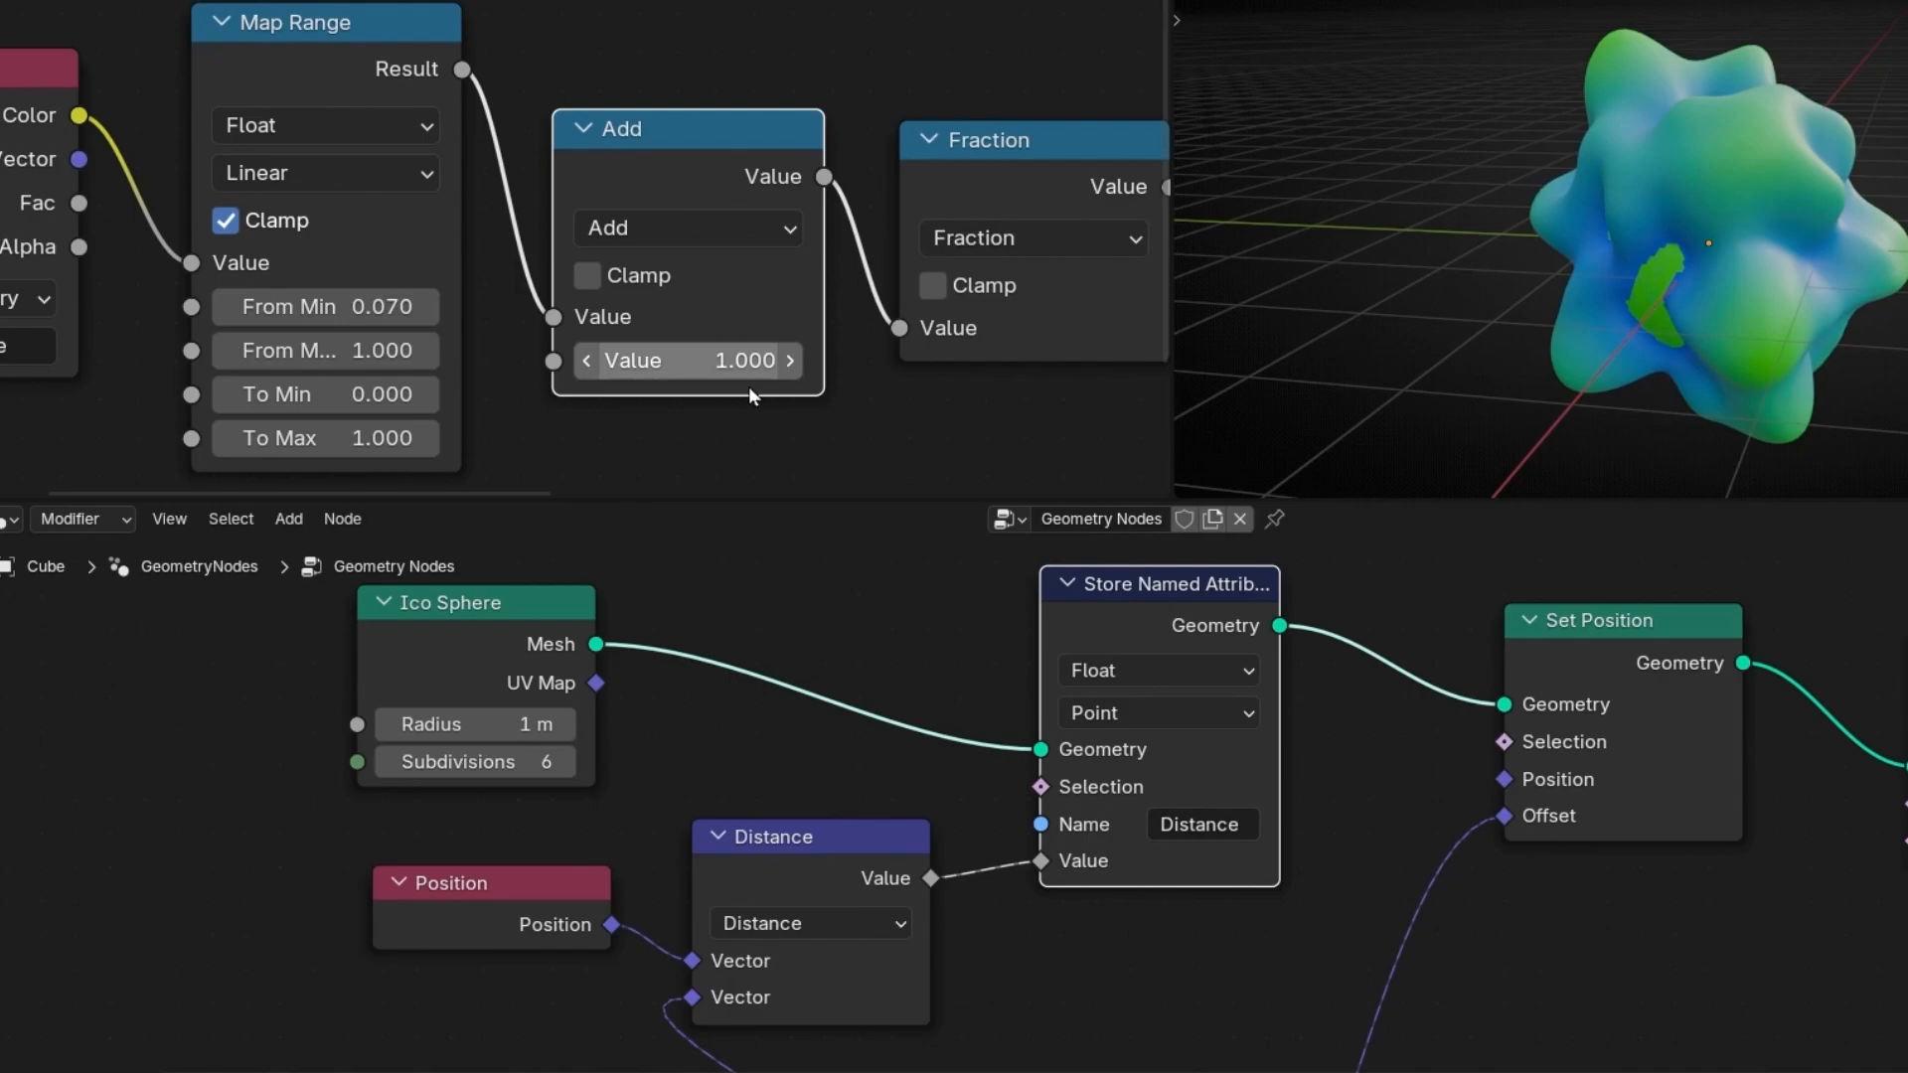
pyautogui.moveTo(837, 393); pyautogui.dragTo(690, 403, button='middle')
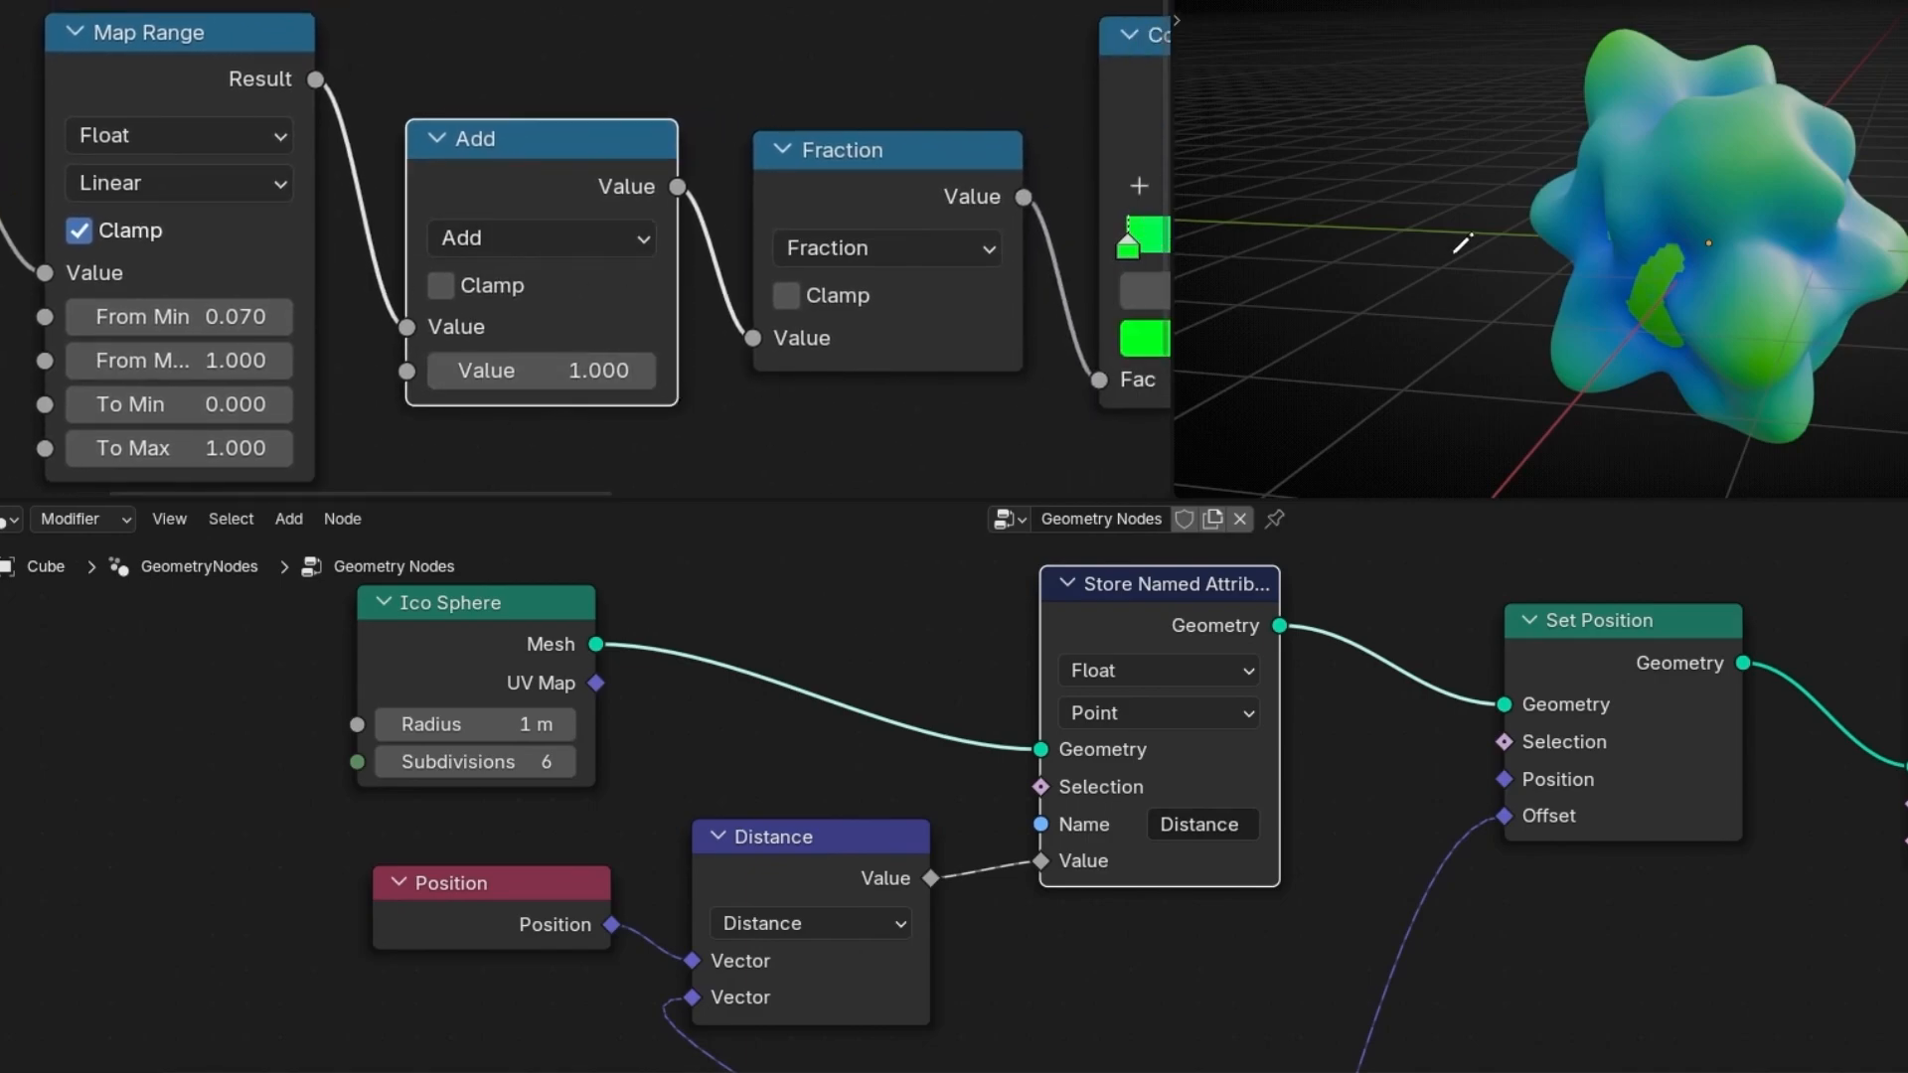
pyautogui.click(575, 384)
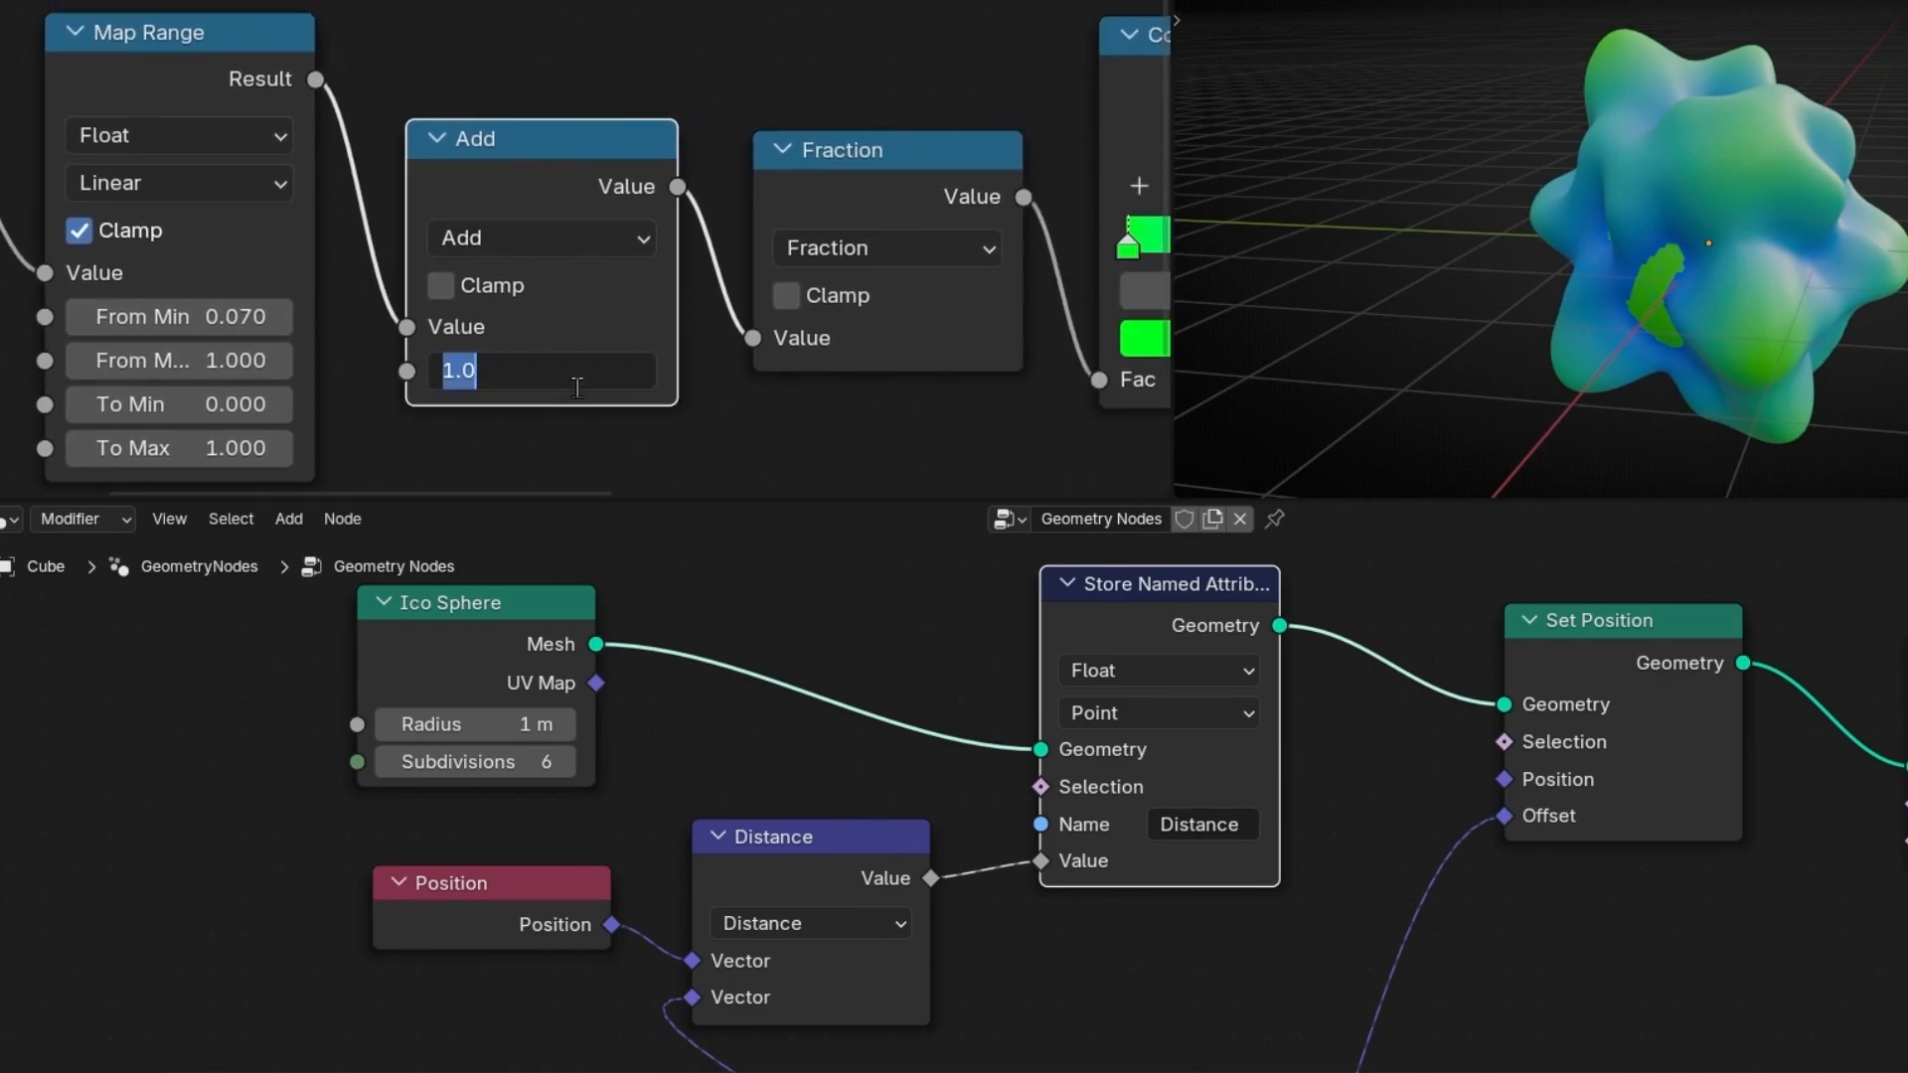
pyautogui.write('0')
pyautogui.press('Return')
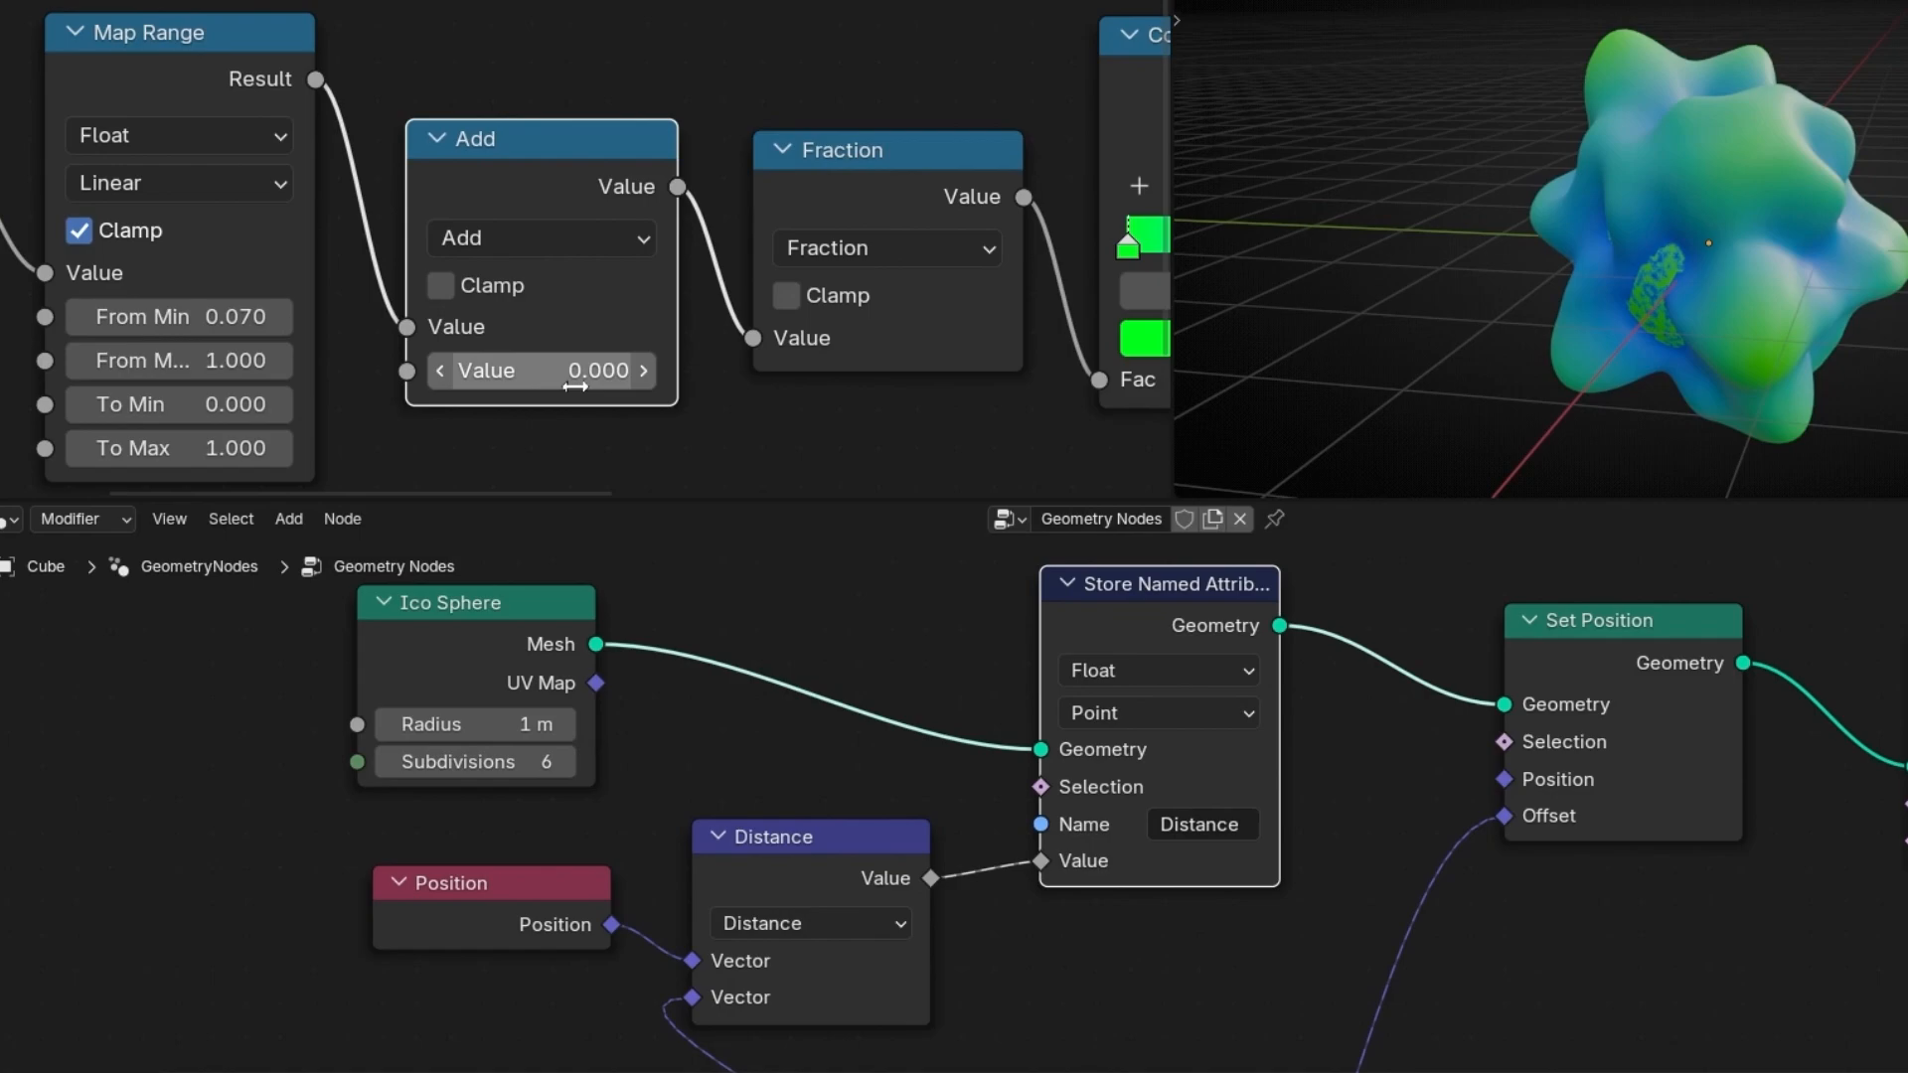
# - Raise the Add node's value to 7.460 and mark the hard blue-to-green color edge on the mesh with annotation strokes
pyautogui.moveTo(542, 372); pyautogui.dragTo(1383, 379)
pyautogui.scroll(5, 1668, 235)
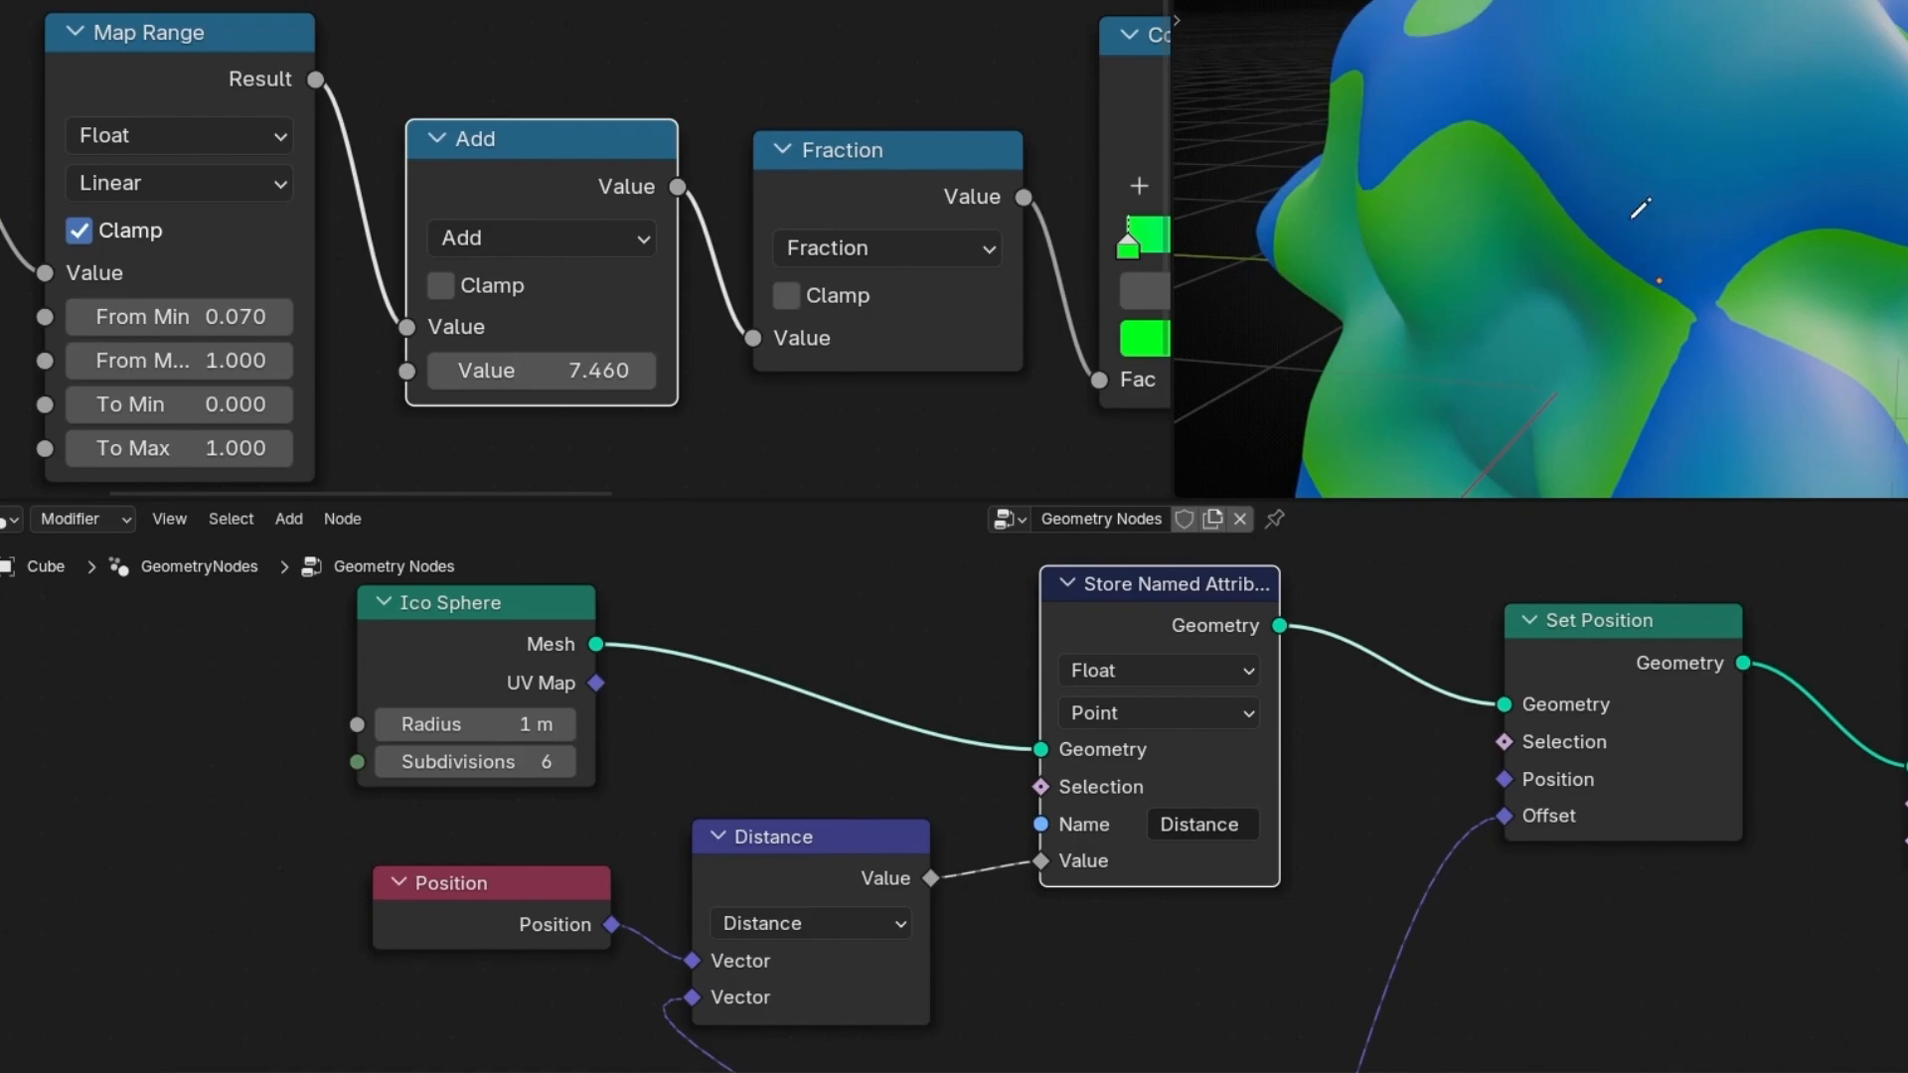
pyautogui.moveTo(1014, 389); pyautogui.dragTo(431, 385, button='middle')
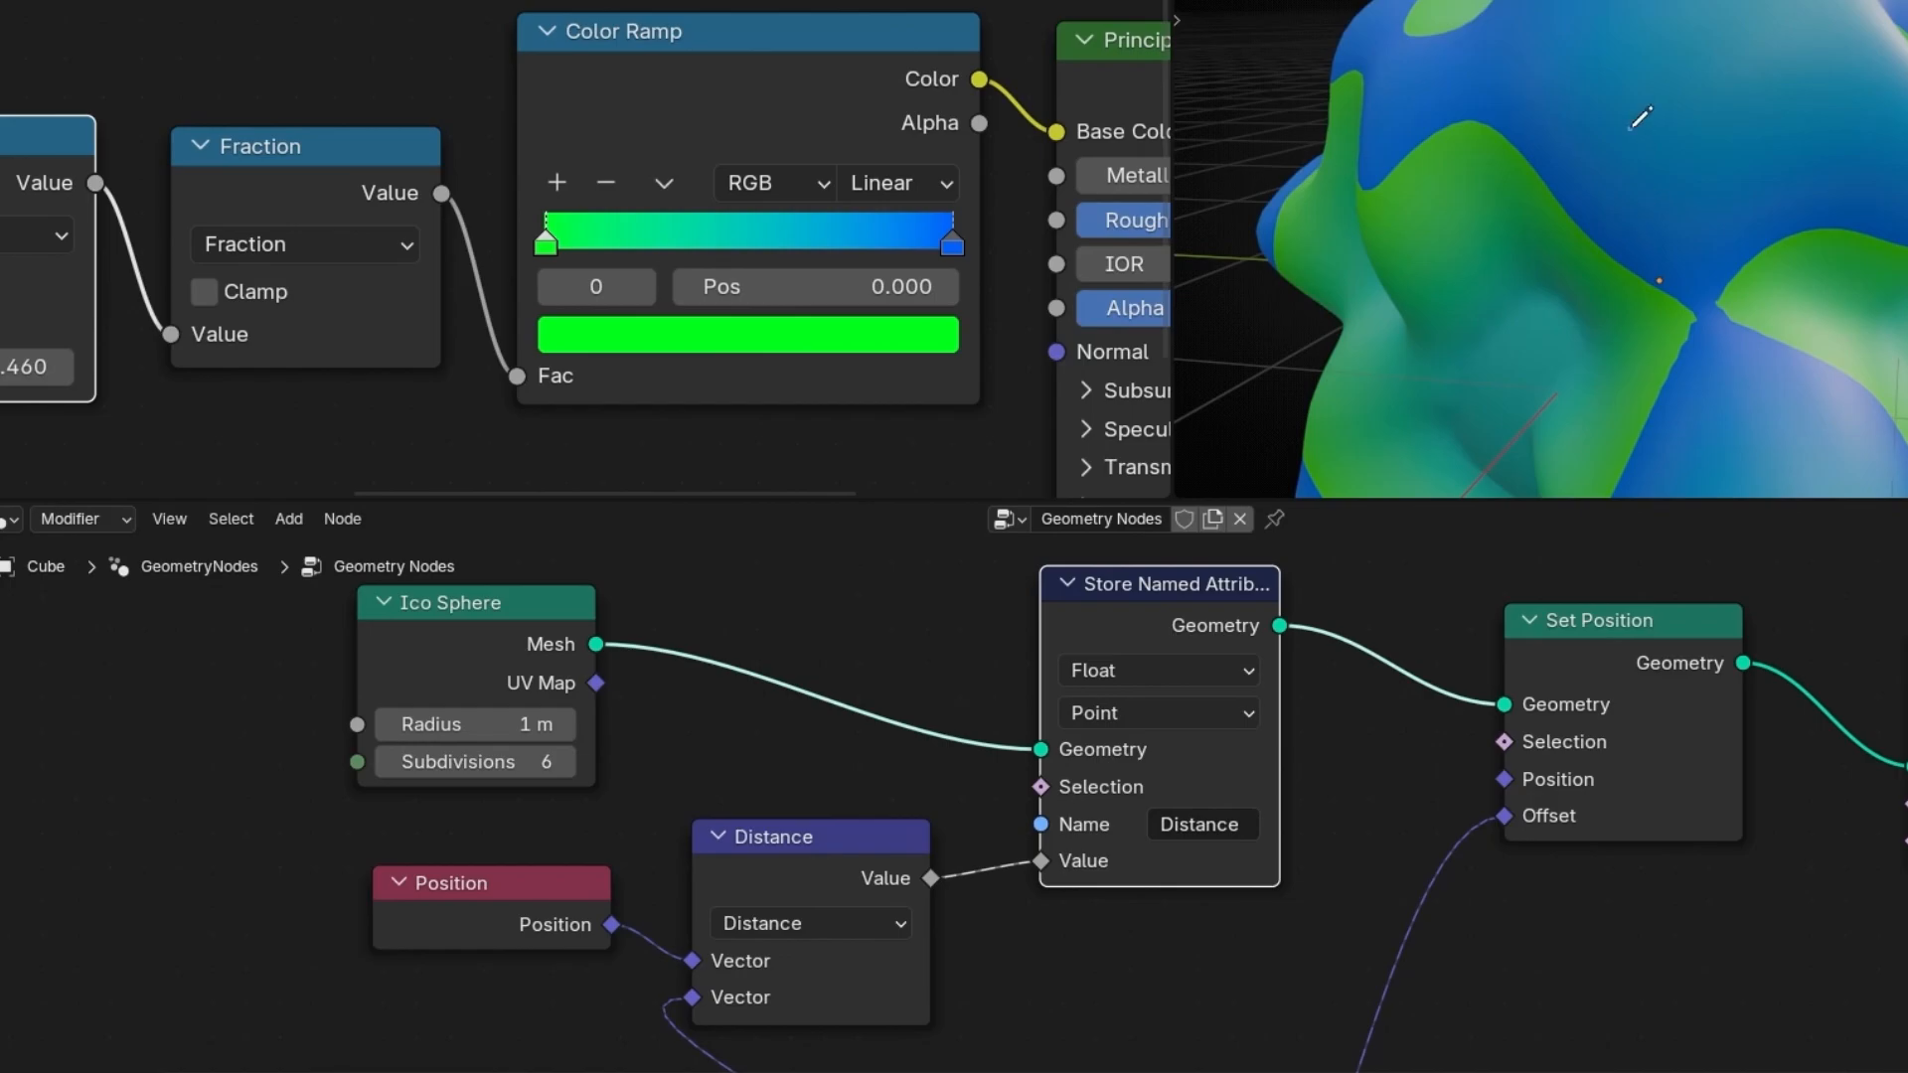
pyautogui.moveTo(1631, 129); pyautogui.dragTo(1523, 231)
pyautogui.moveTo(1511, 155); pyautogui.dragTo(1639, 260)
# - Add a middle stop at position 0.500 to the Color Ramp and copy the last stop's blue onto the first stop
pyautogui.scroll(-2, 576, 283)
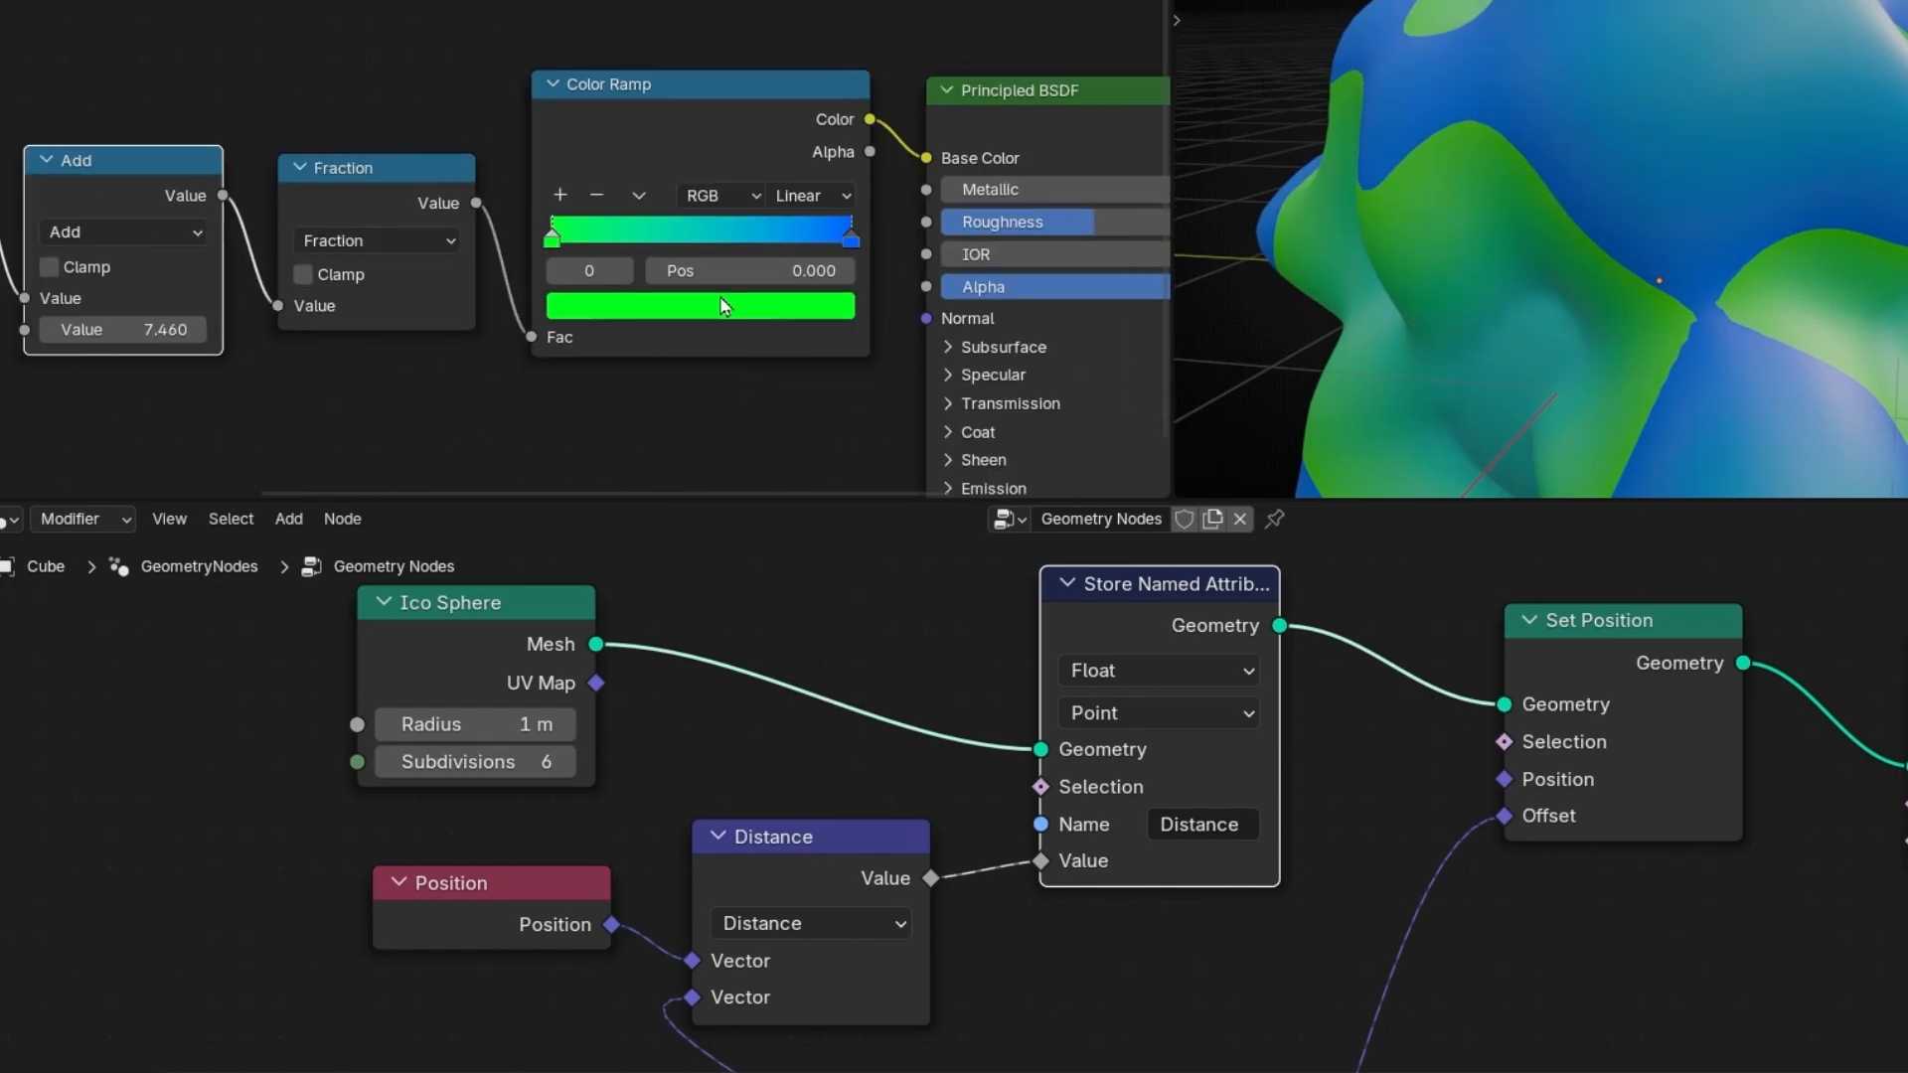
pyautogui.click(573, 193)
pyautogui.scroll(2, 717, 226)
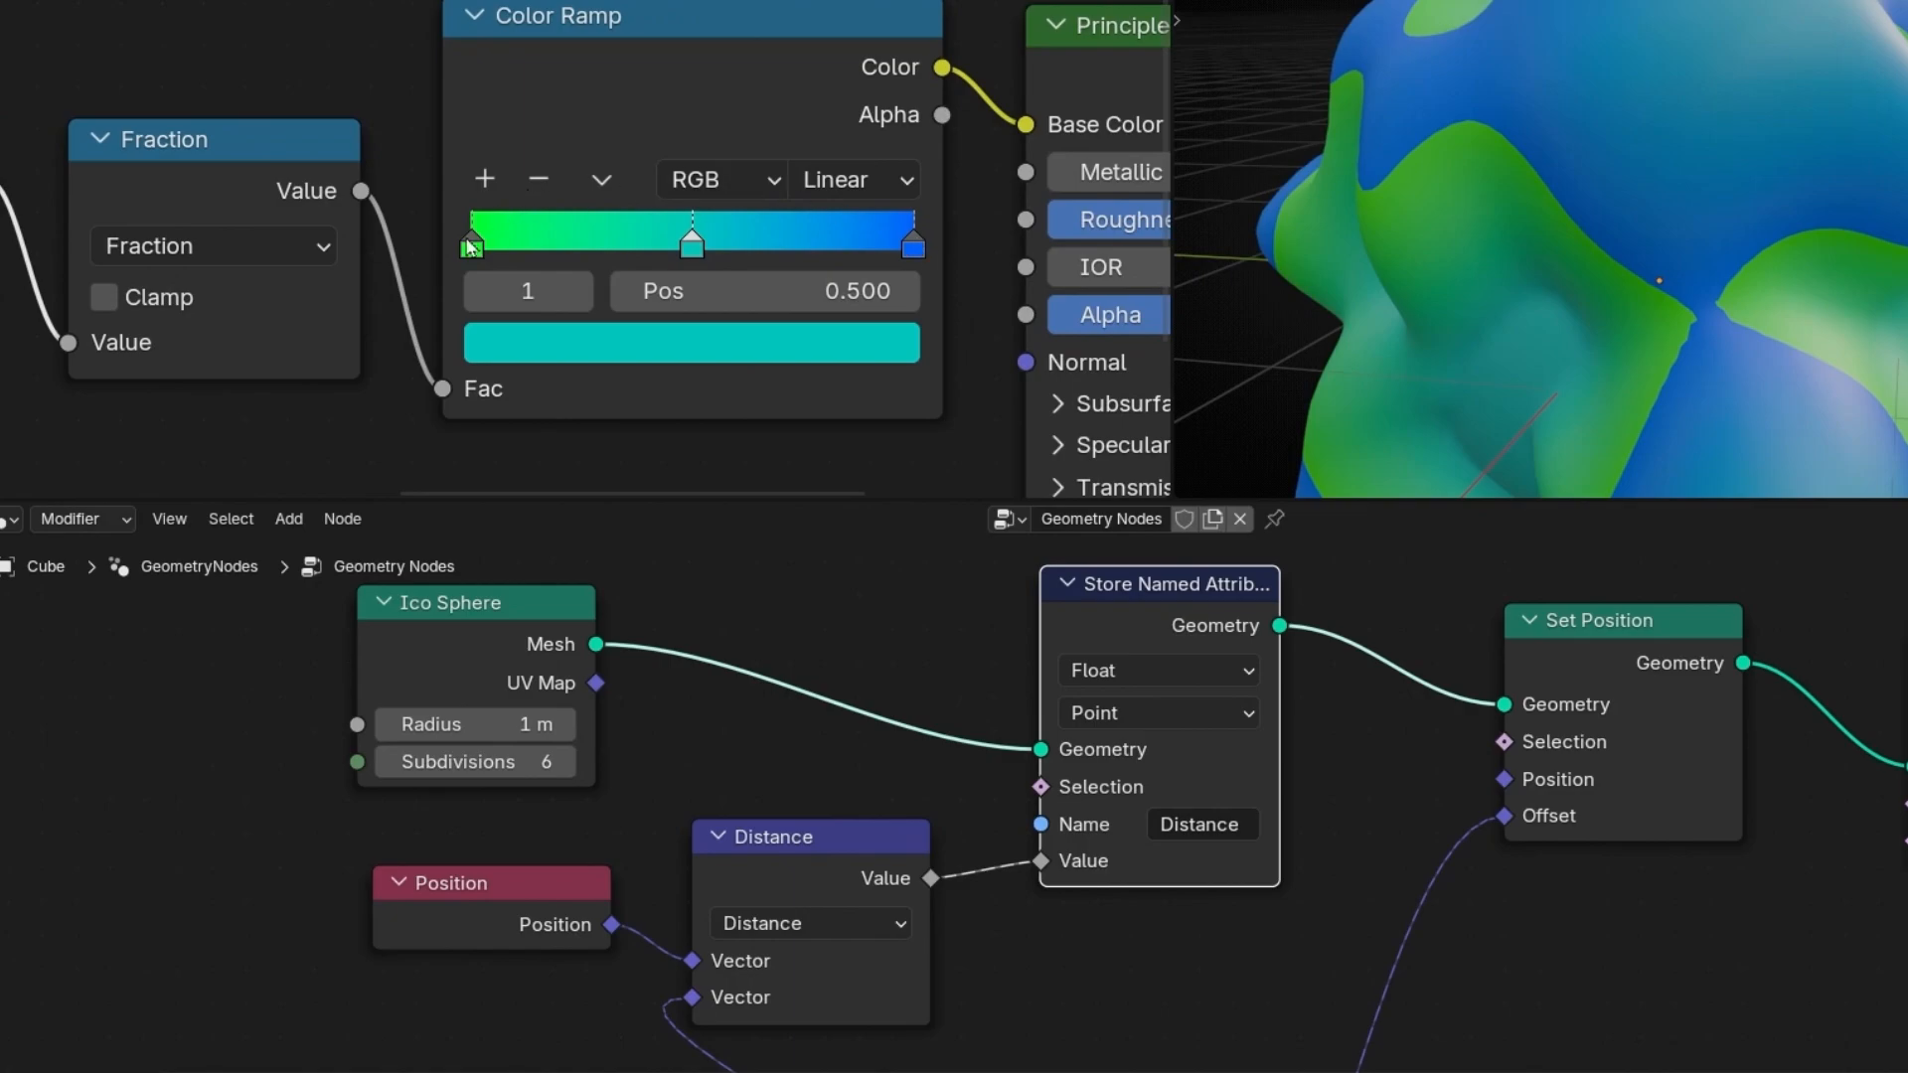
pyautogui.click(911, 250)
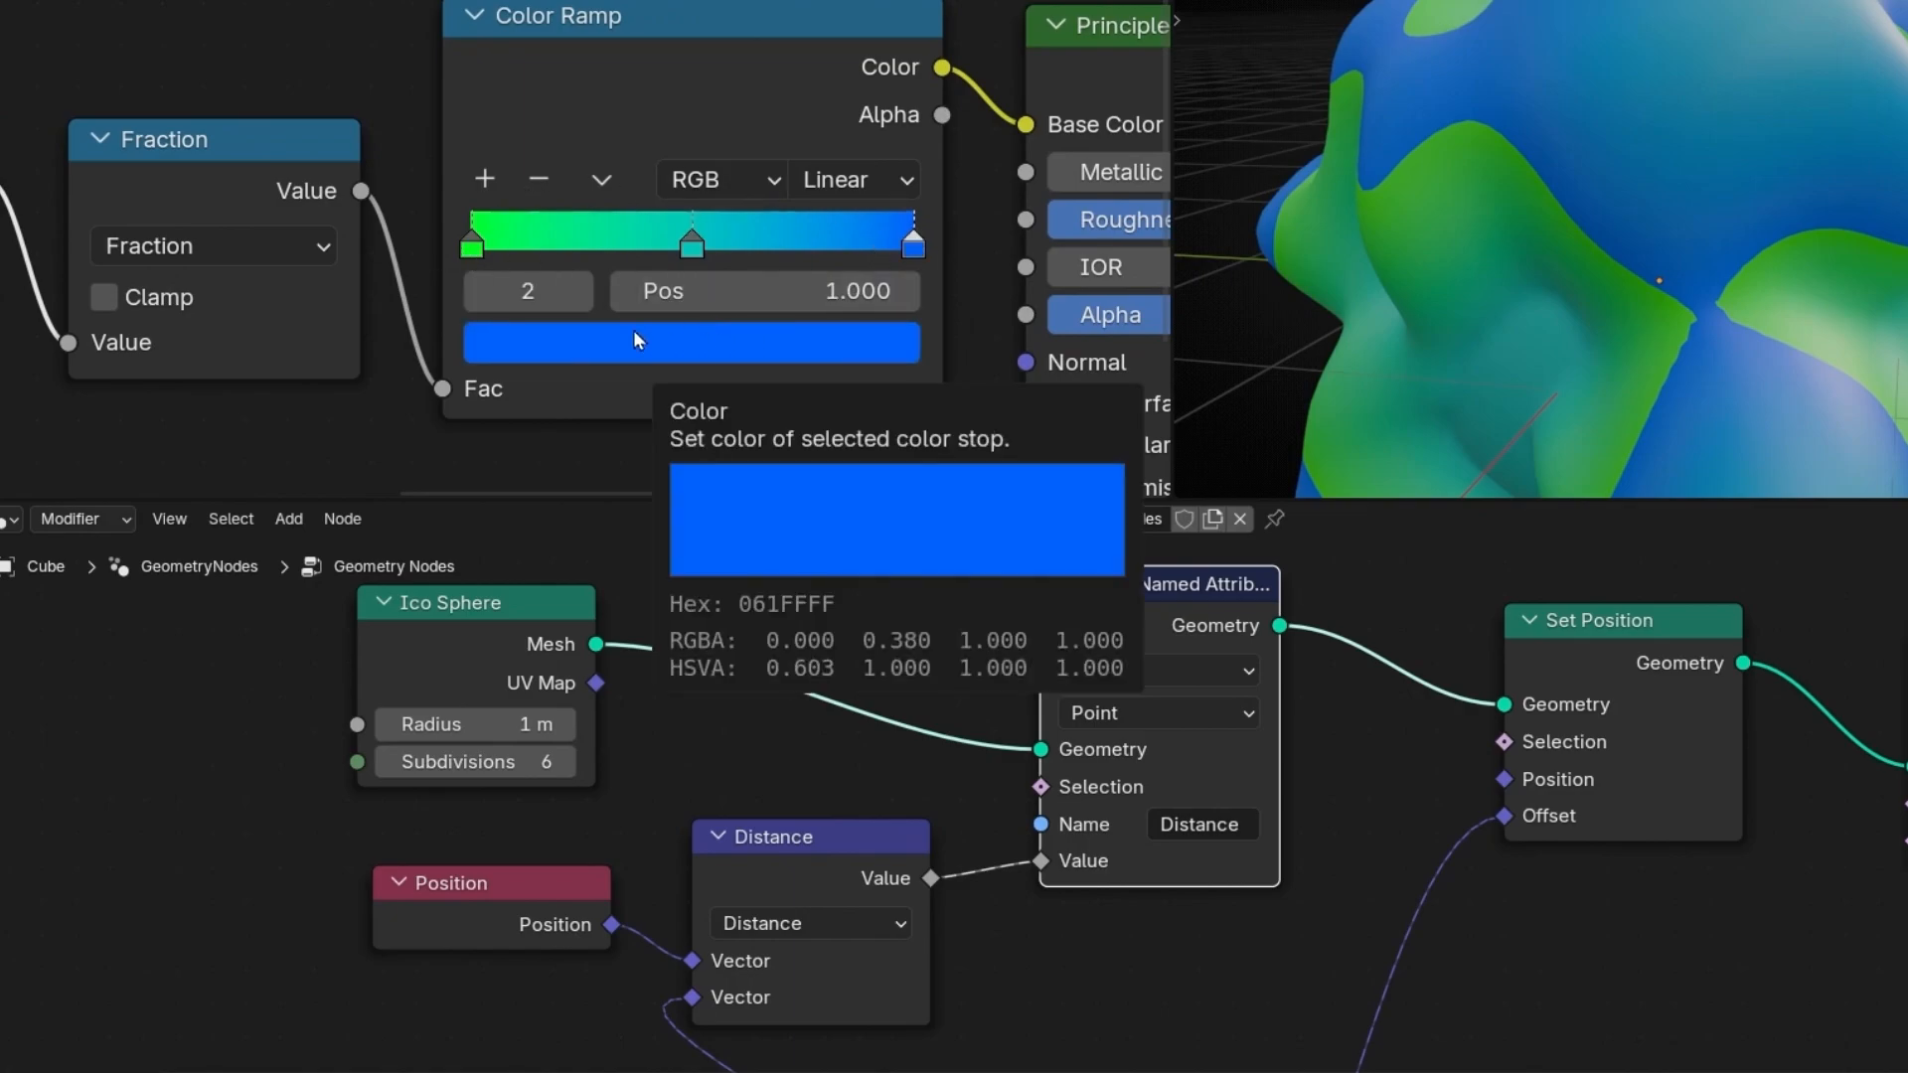
pyautogui.click(474, 247)
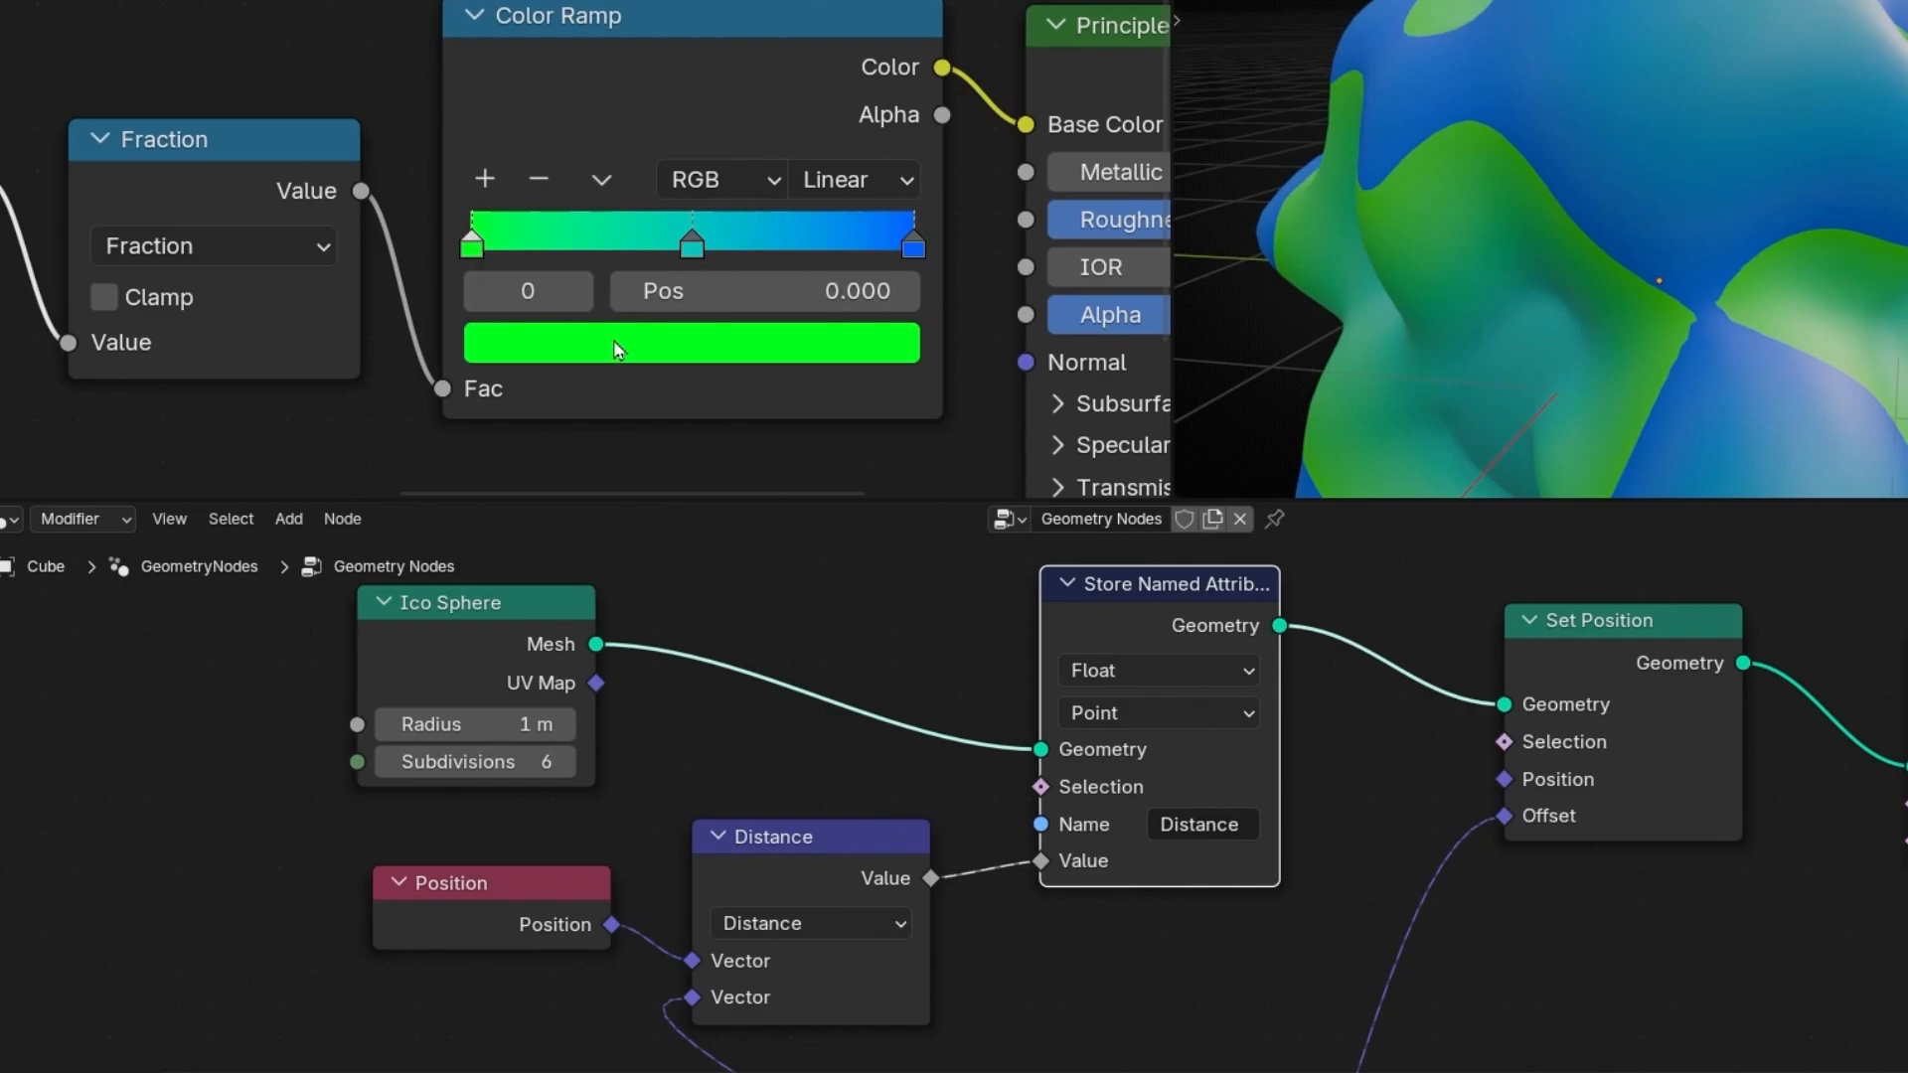
pyautogui.hotkey('ctrl', 'v')
# - Color the Color Ramp's middle stop bright green with hue 0.337, saturation 1.000 and value 1.000
pyautogui.click(693, 244)
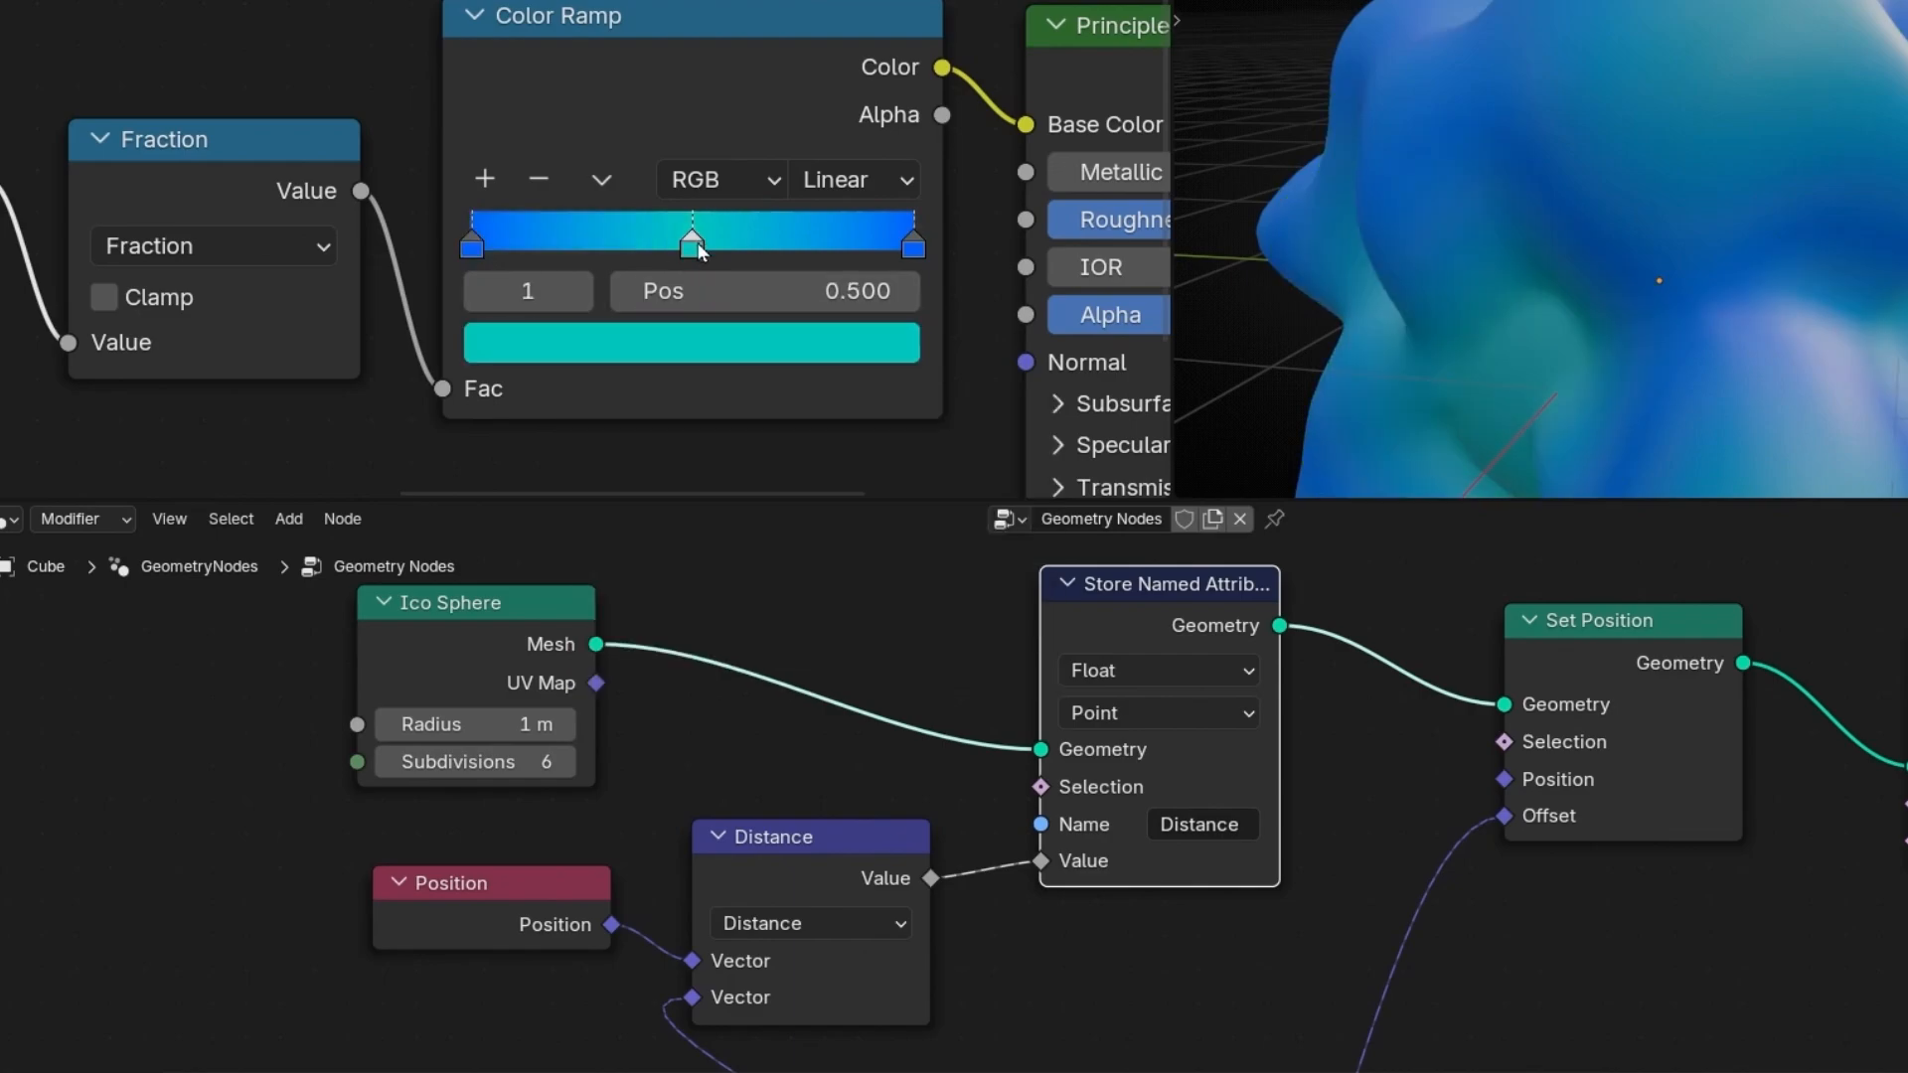
pyautogui.click(695, 355)
pyautogui.moveTo(664, 427); pyautogui.dragTo(523, 456)
pyautogui.moveTo(883, 467); pyautogui.dragTo(883, 389)
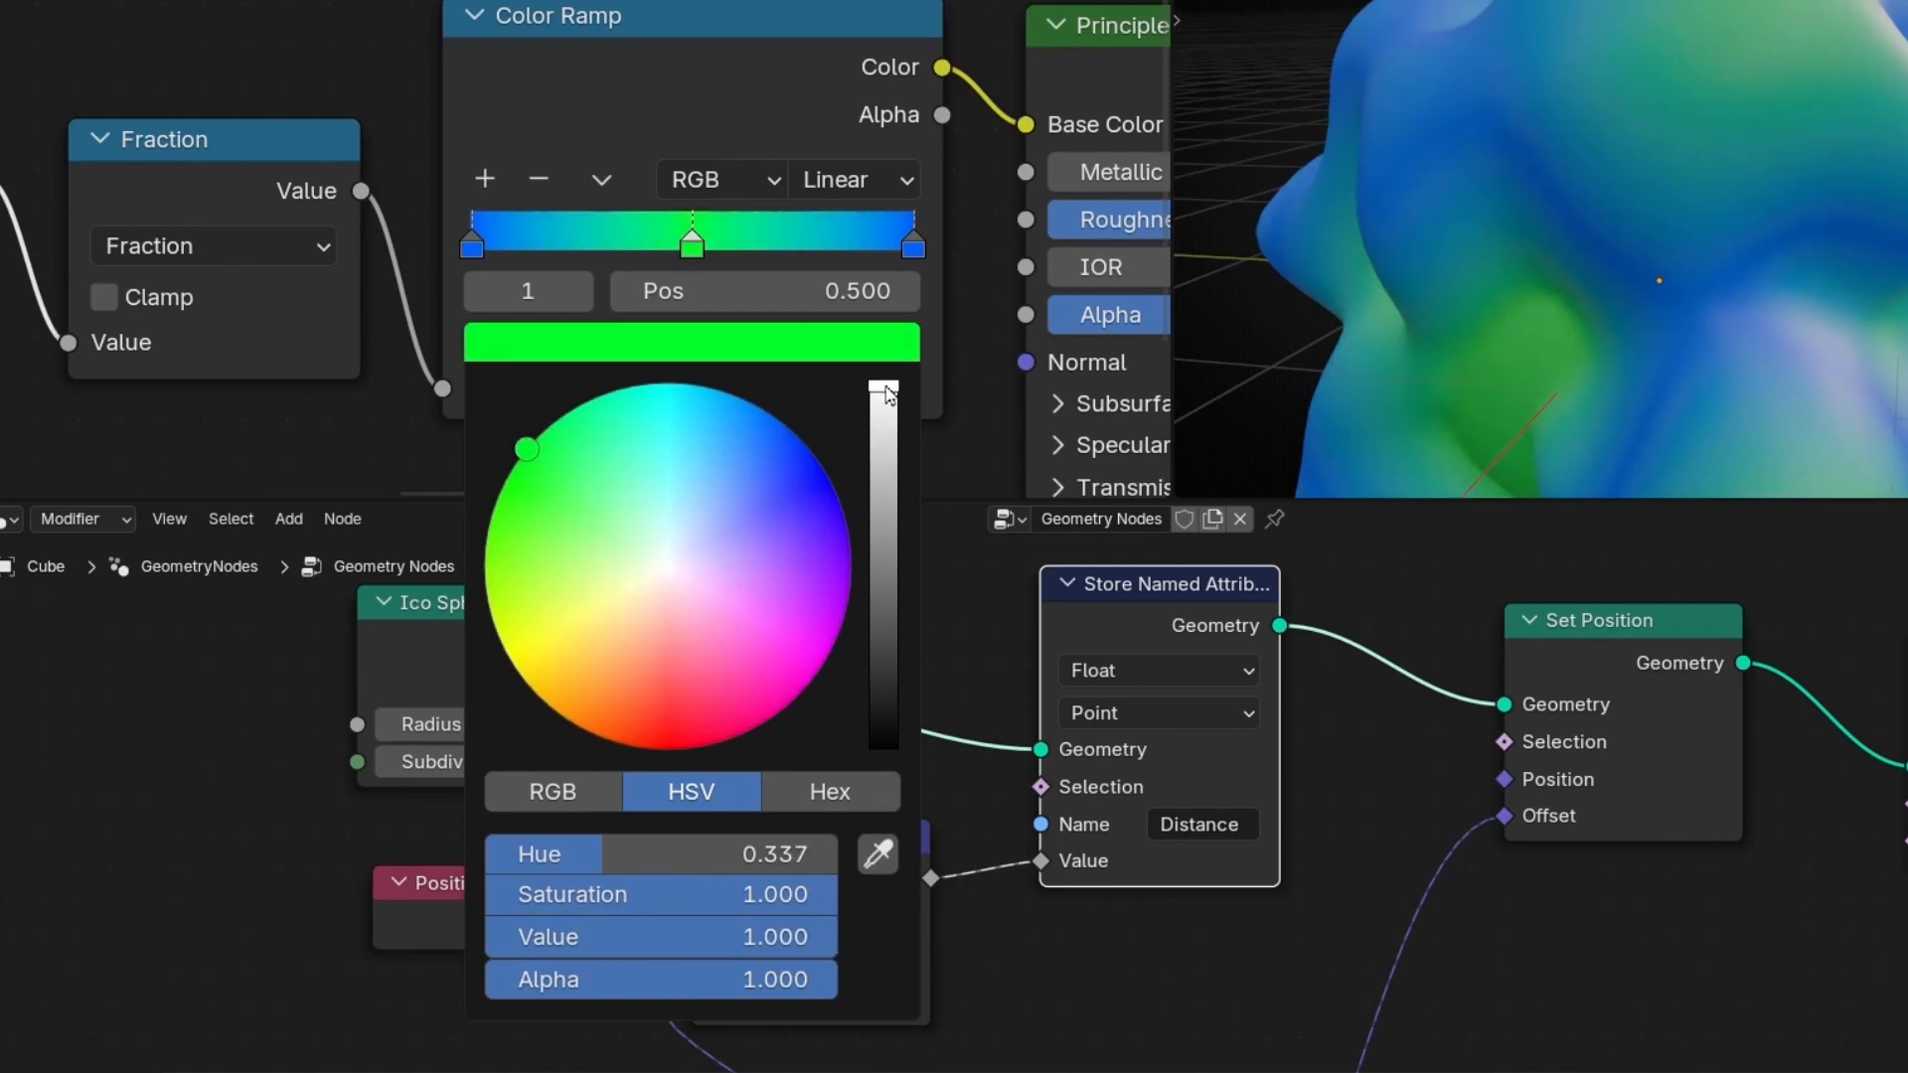
pyautogui.click(474, 253)
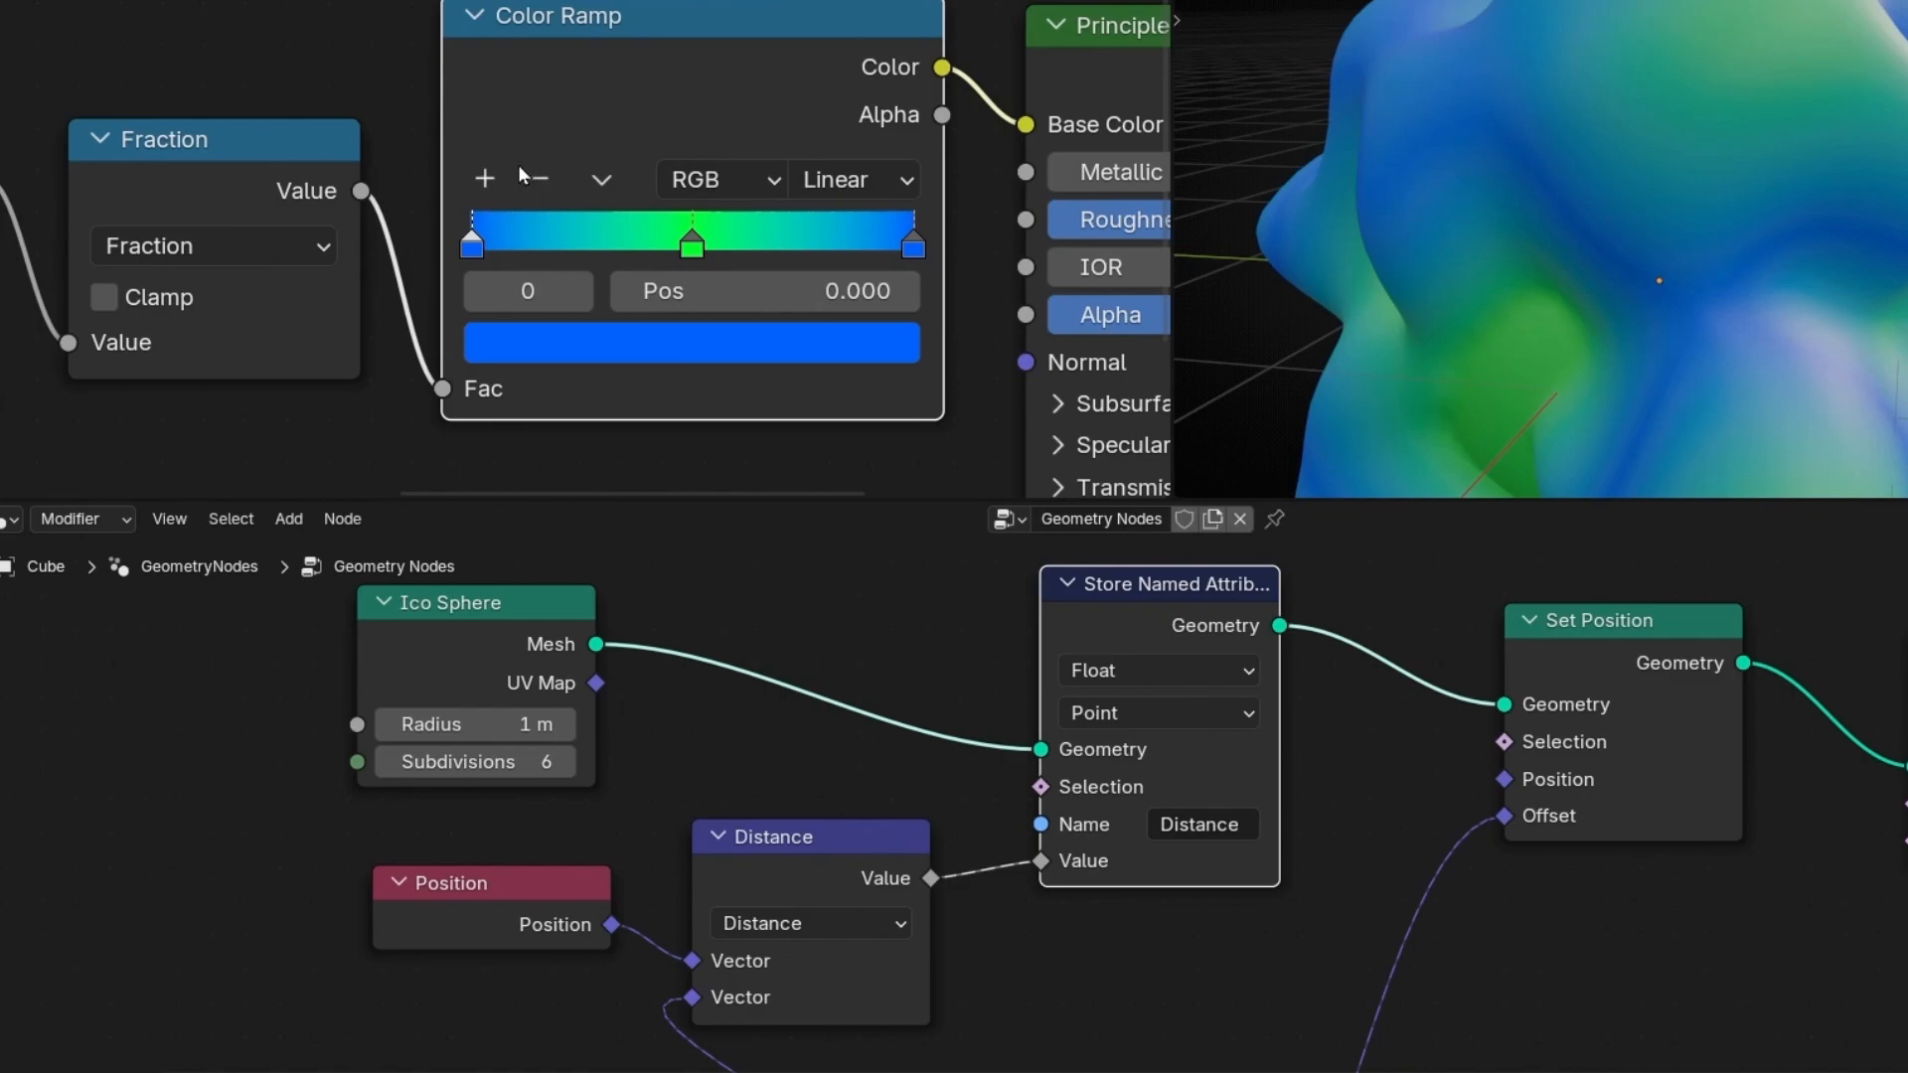
# - Increase the Add node's value in stages up to 19.660 to cycle the colors across the mesh
pyautogui.moveTo(289, 402); pyautogui.dragTo(974, 383, button='middle')
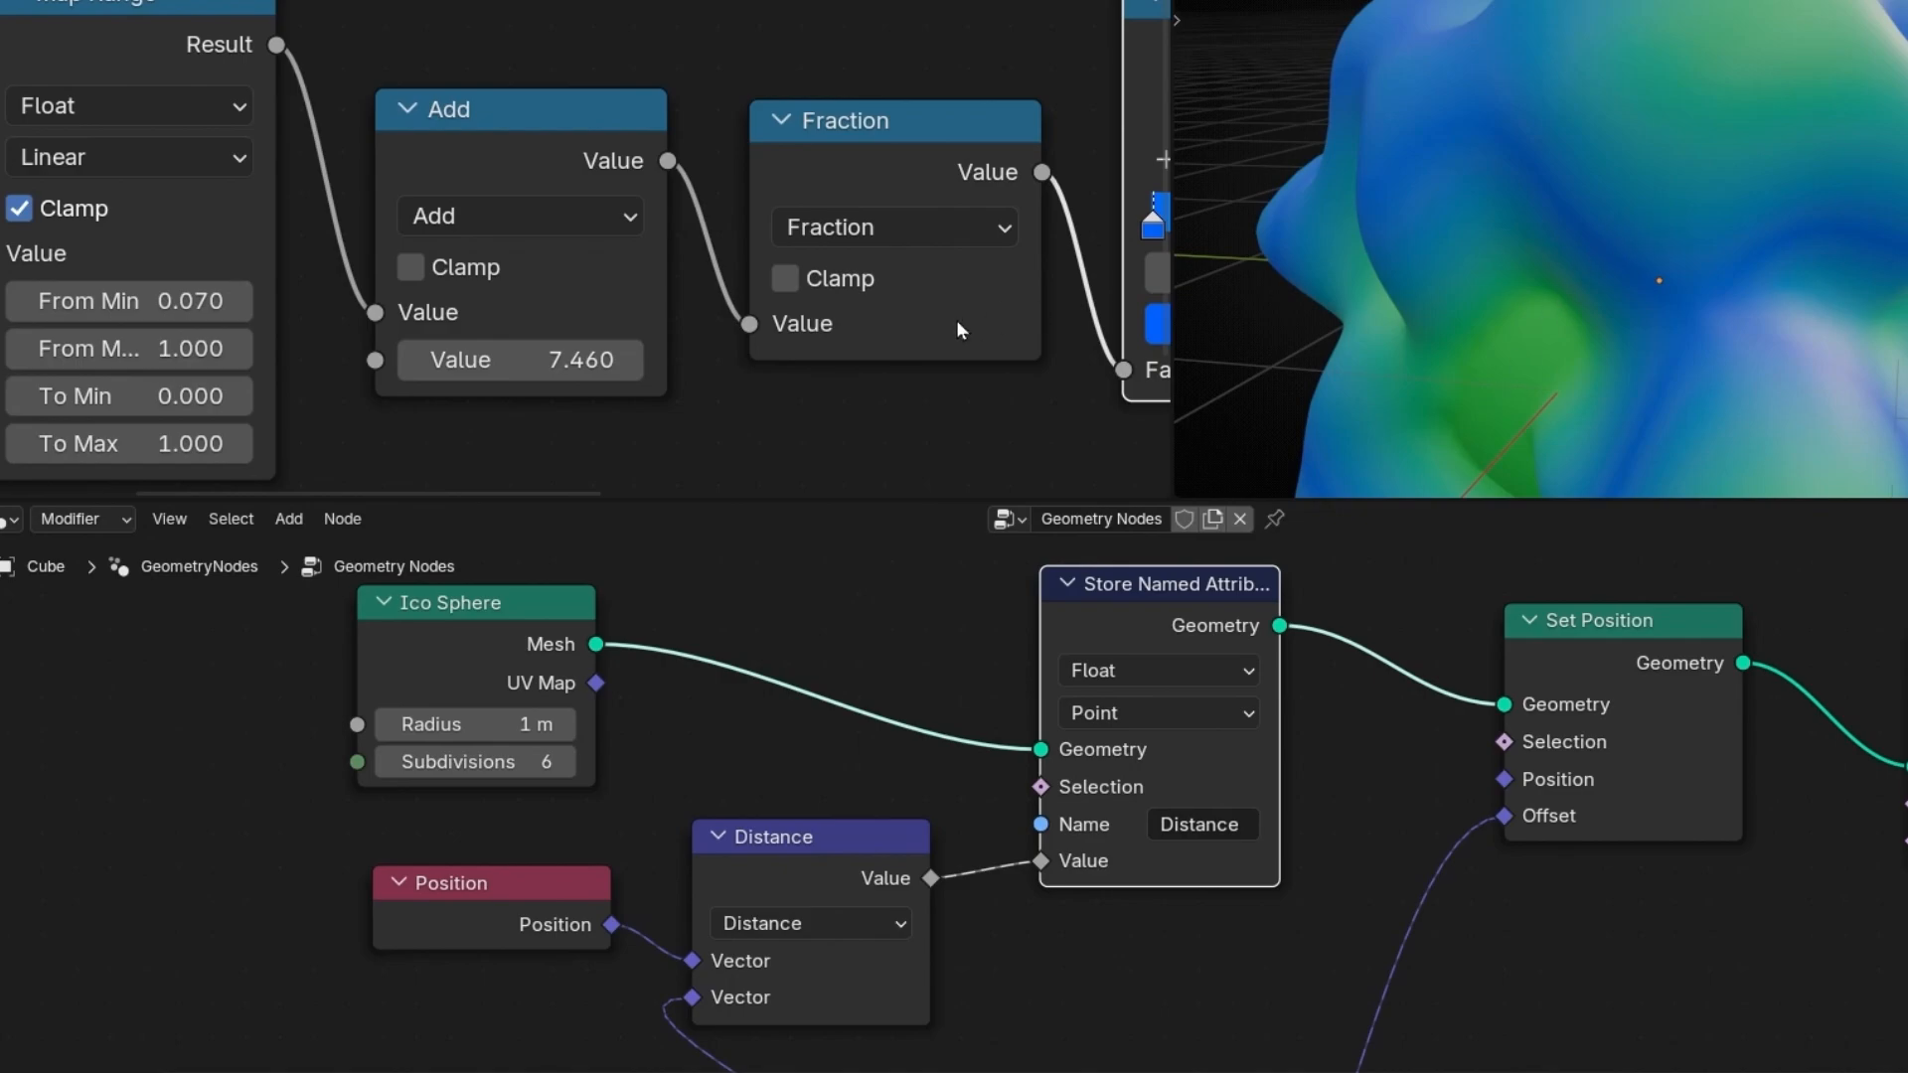
pyautogui.moveTo(536, 368); pyautogui.dragTo(861, 368)
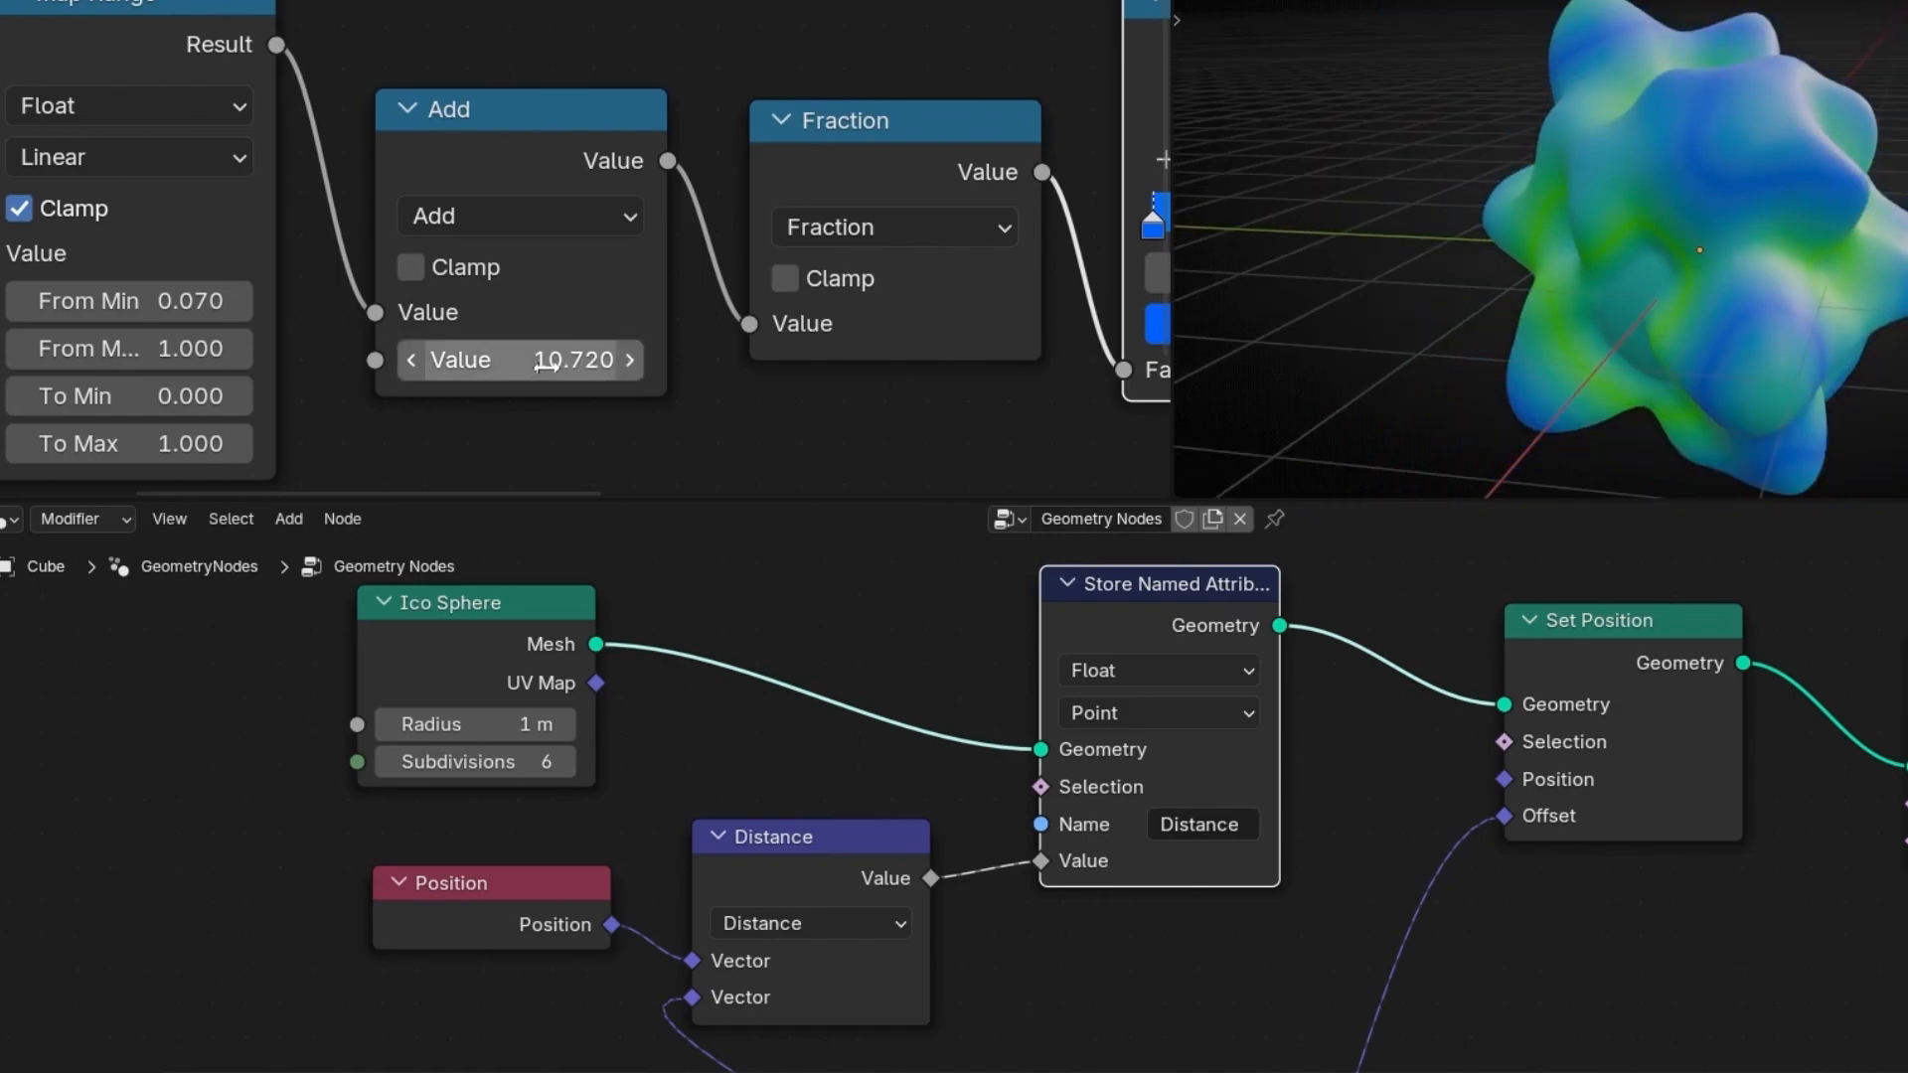
pyautogui.moveTo(548, 376)
pyautogui.mouseDown()
pyautogui.moveTo(582, 375)
pyautogui.moveTo(523, 359)
pyautogui.moveTo(557, 359)
pyautogui.mouseUp()
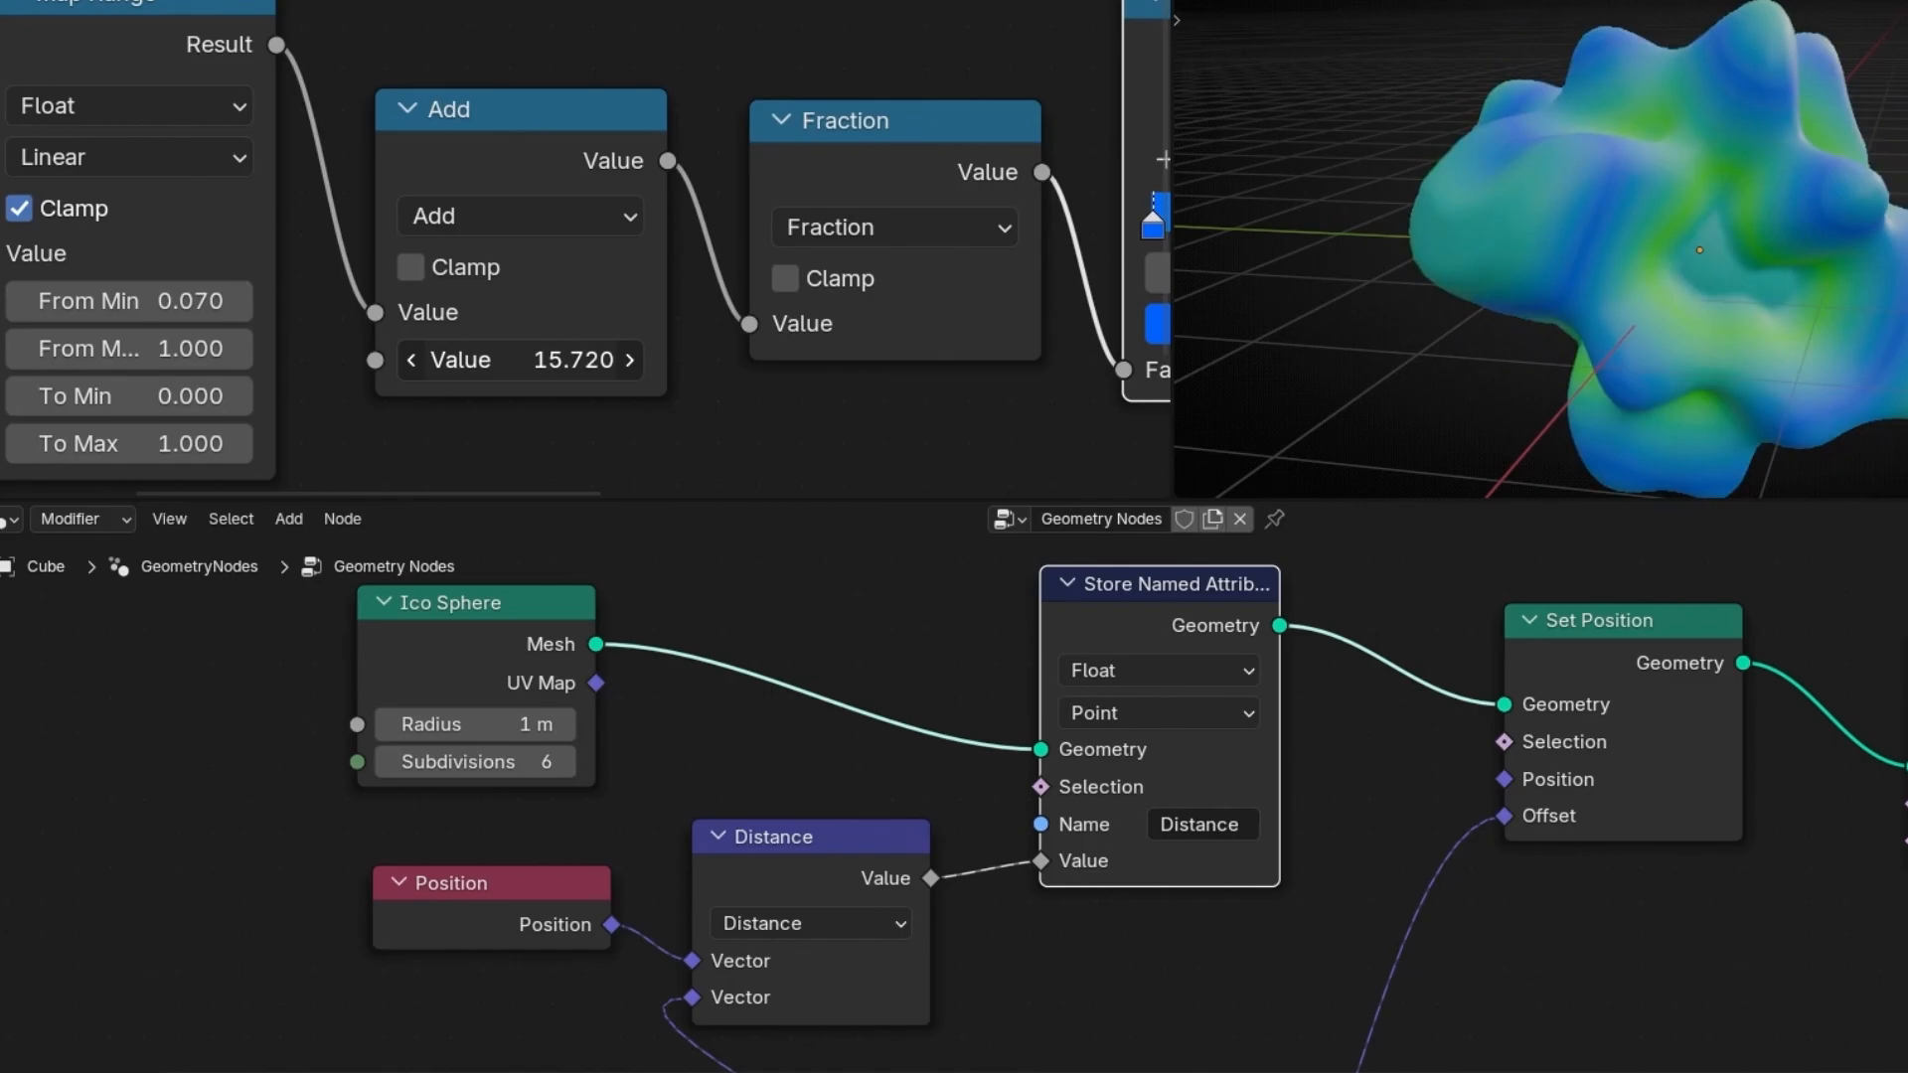
pyautogui.moveTo(557, 360); pyautogui.dragTo(648, 75)
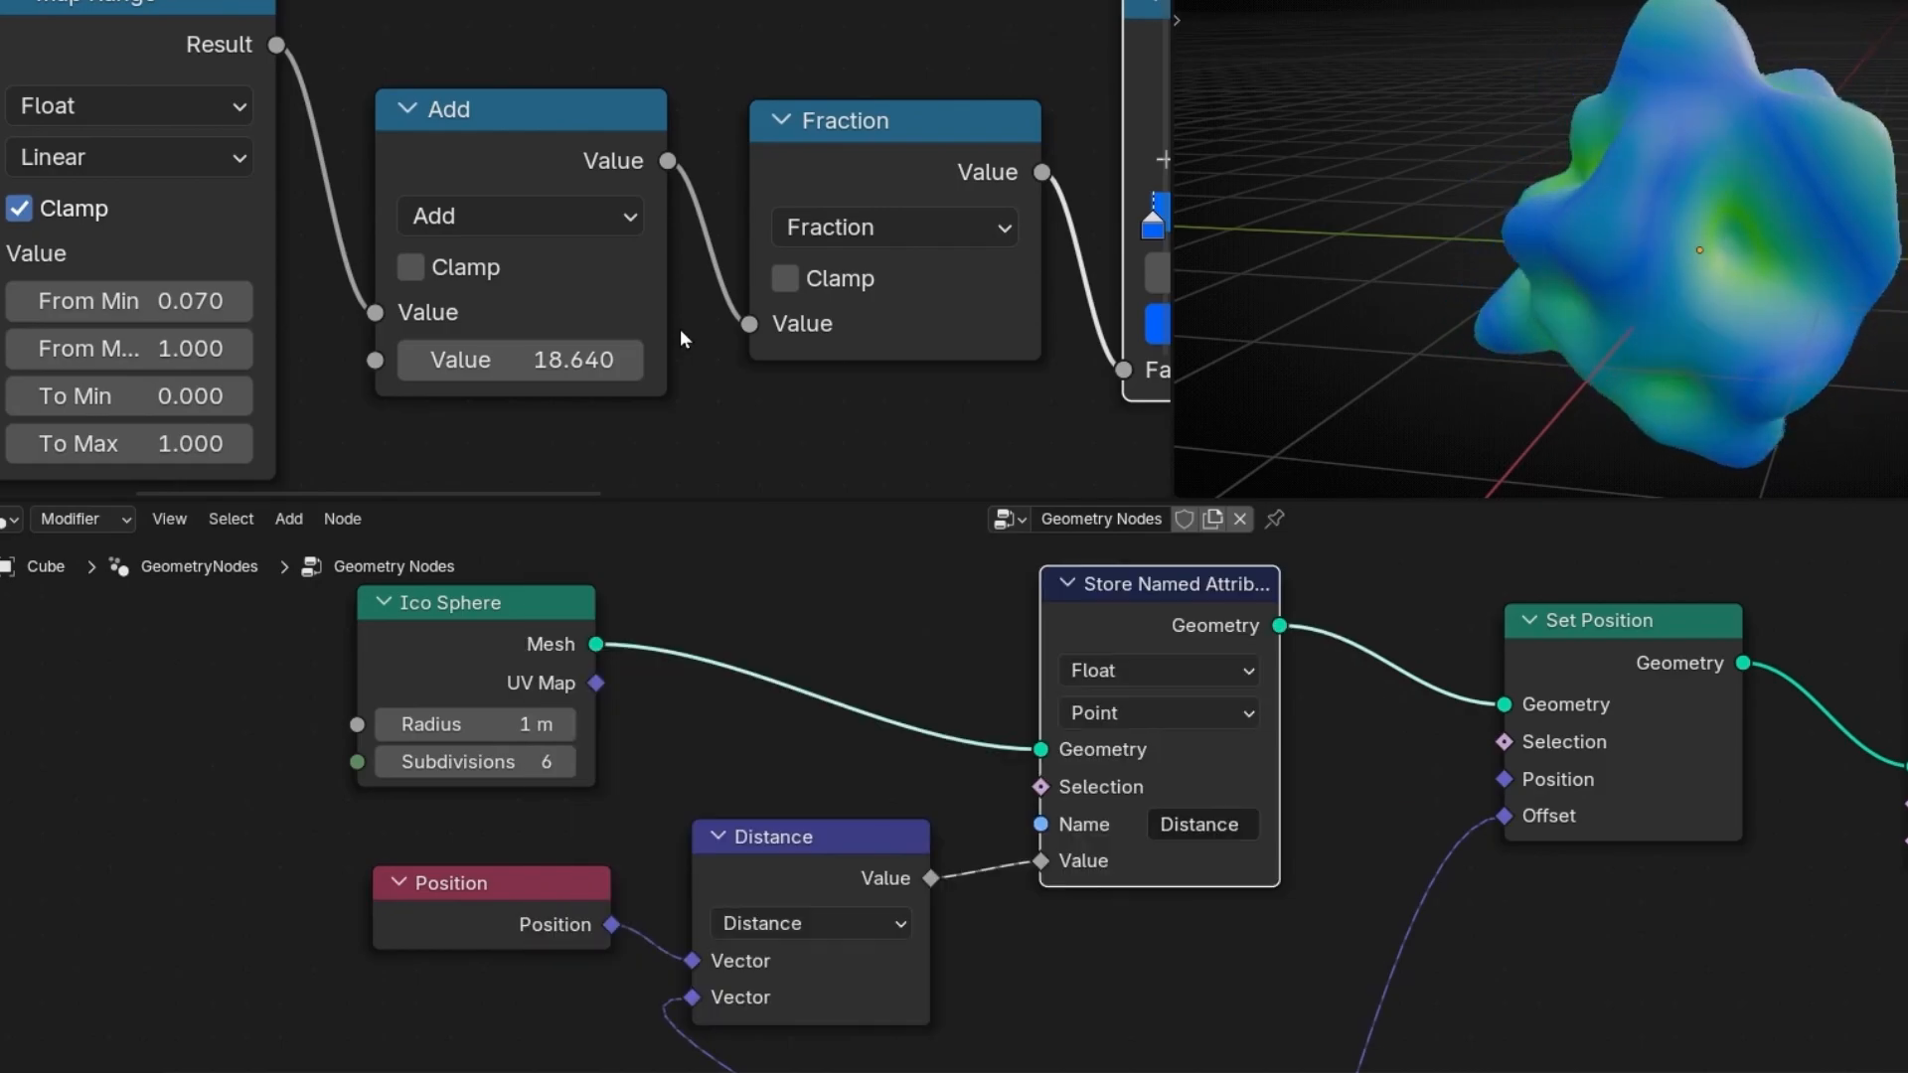
pyautogui.moveTo(628, 360); pyautogui.dragTo(742, 416)
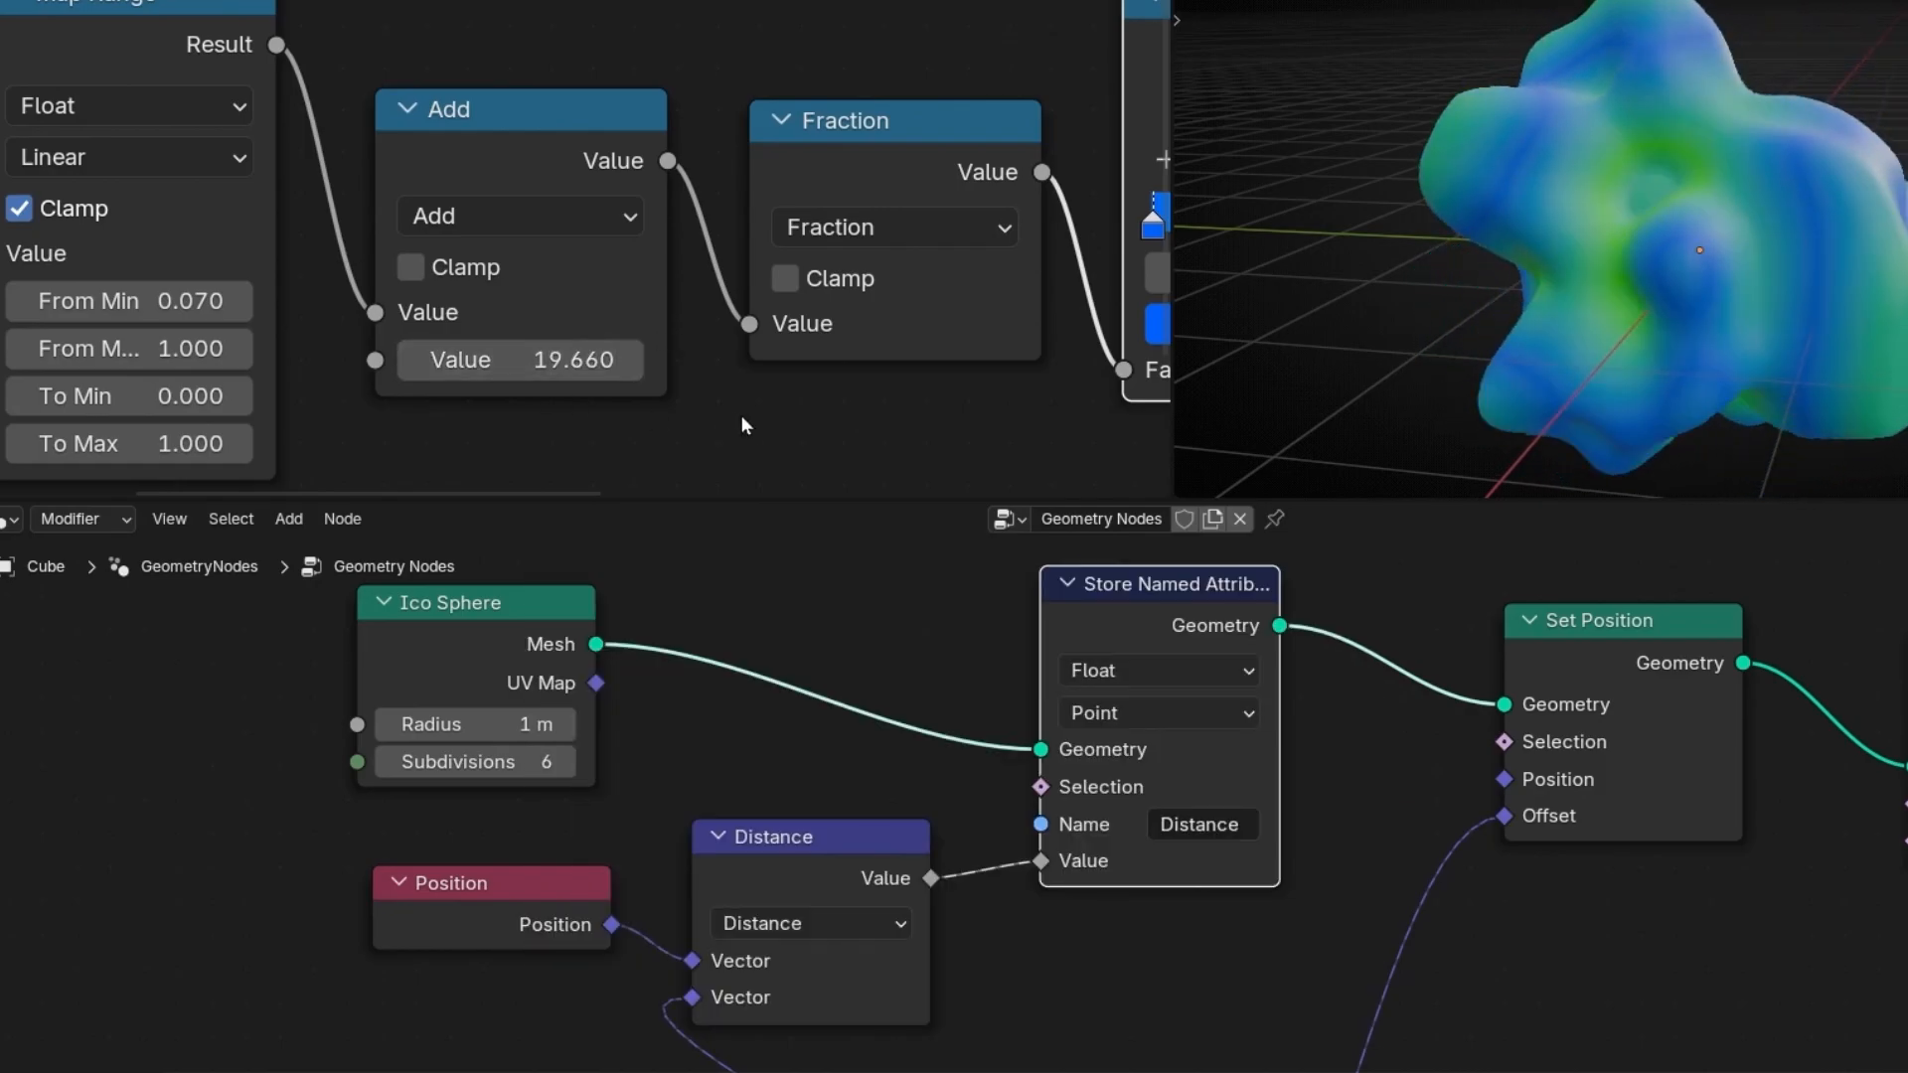
# - Reset the Add node's value to 0
pyautogui.scroll(-2, 827, 422)
pyautogui.moveTo(831, 426); pyautogui.dragTo(753, 417, button='middle')
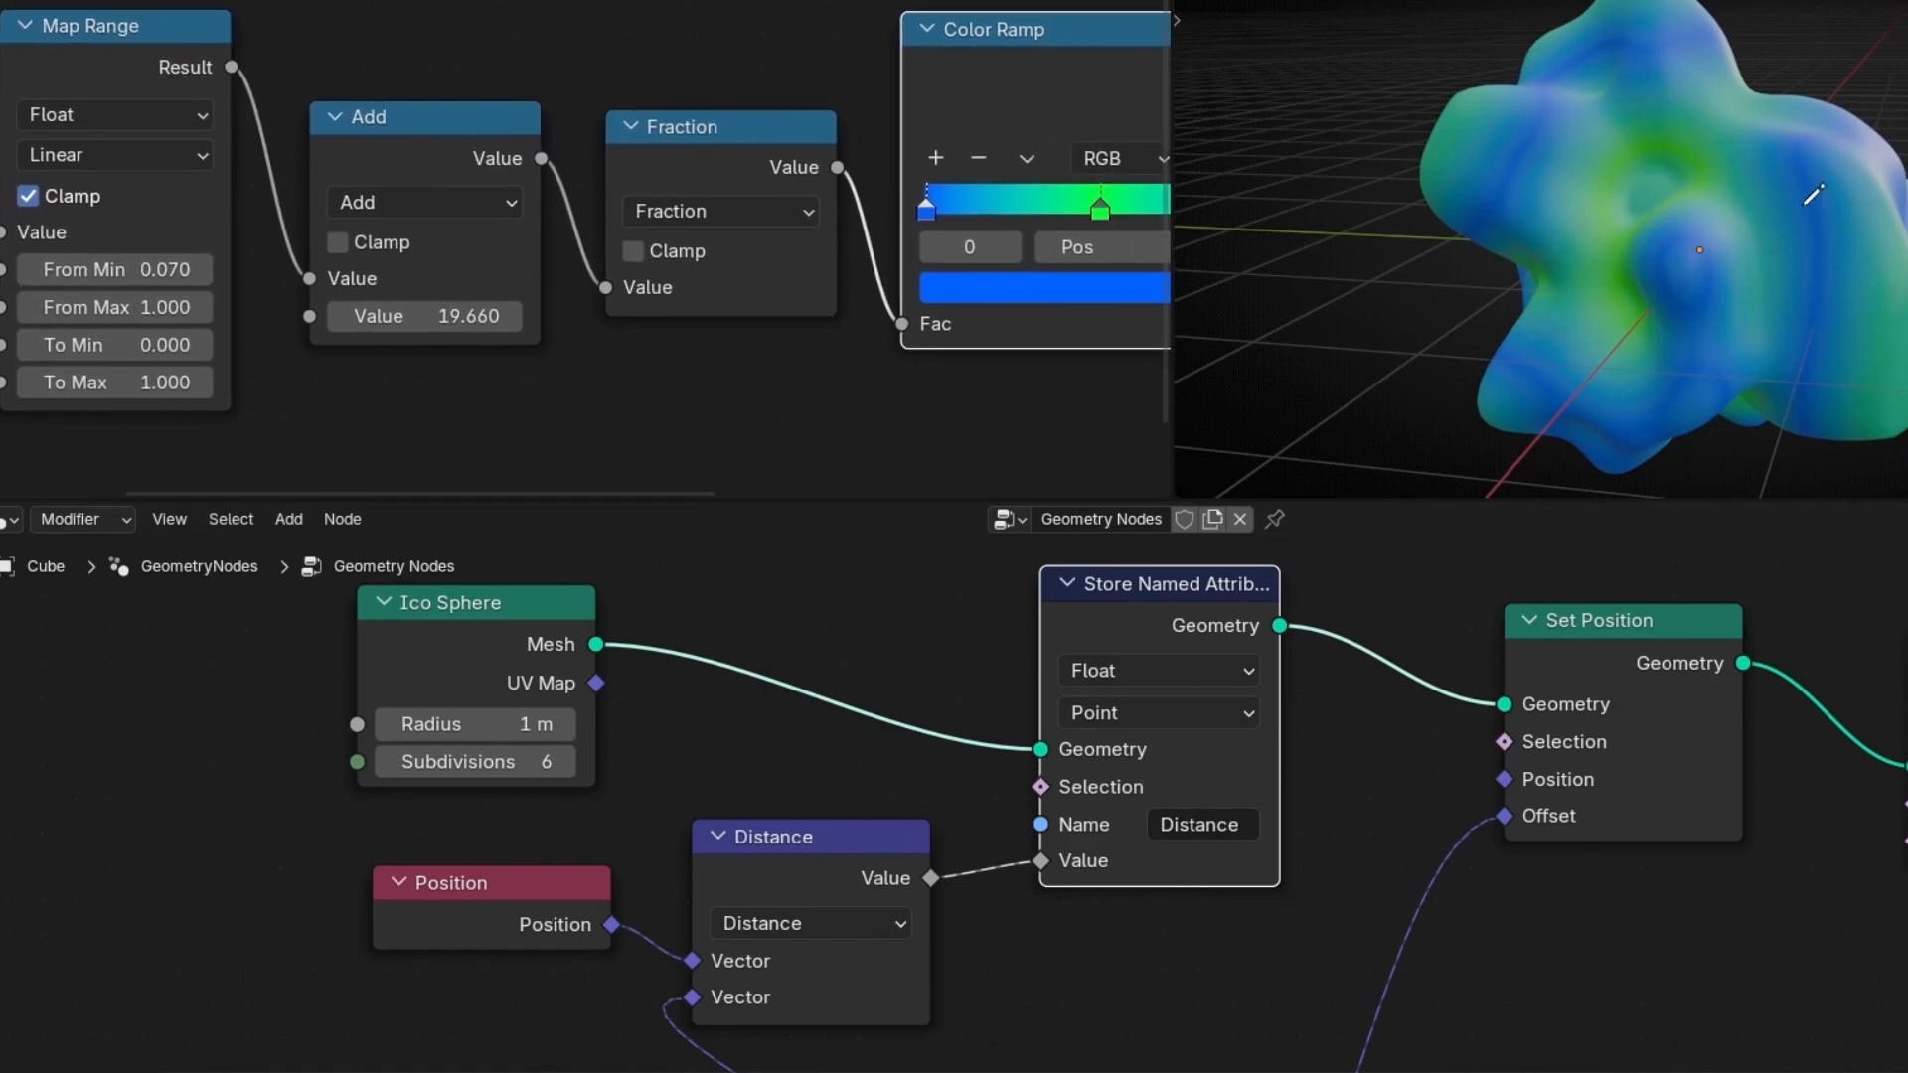
pyautogui.moveTo(1720, 321); pyautogui.dragTo(1649, 270, button='middle')
pyautogui.click(464, 318)
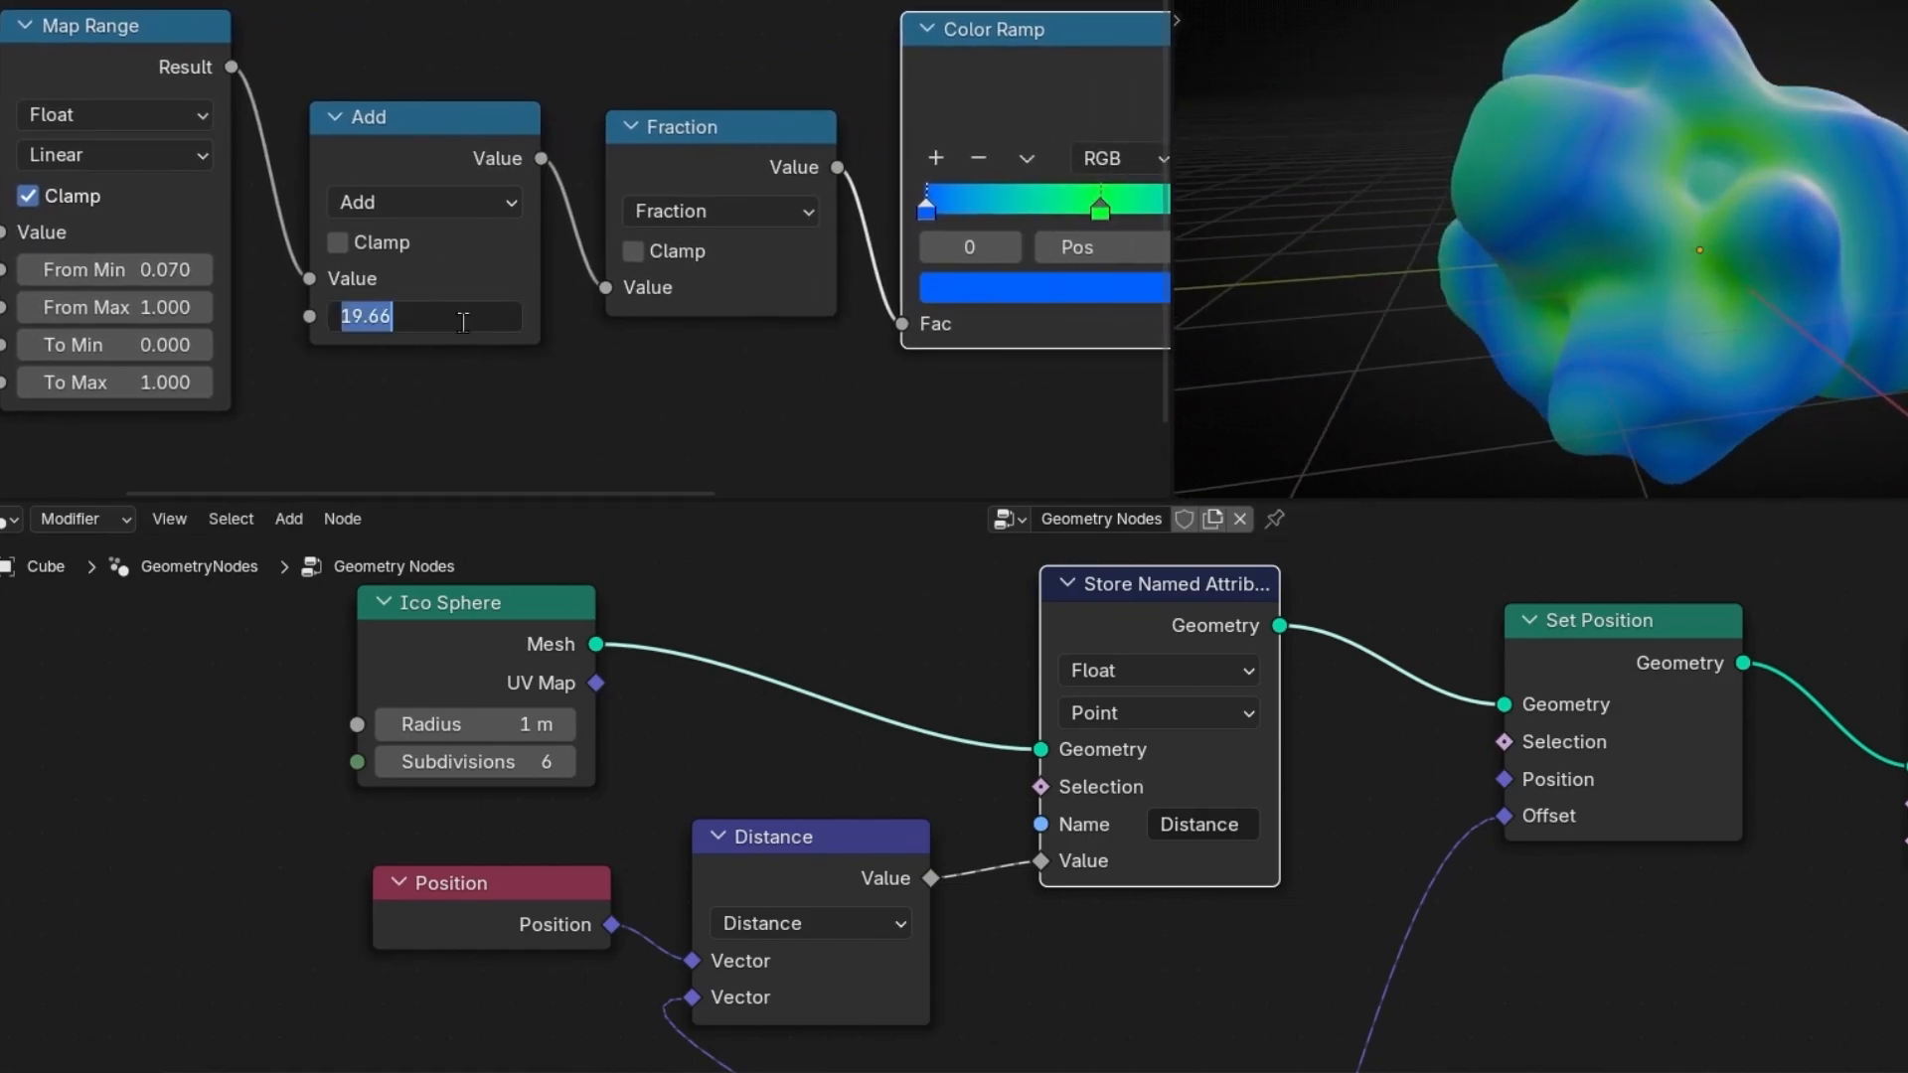
pyautogui.write('0')
pyautogui.press('Return')
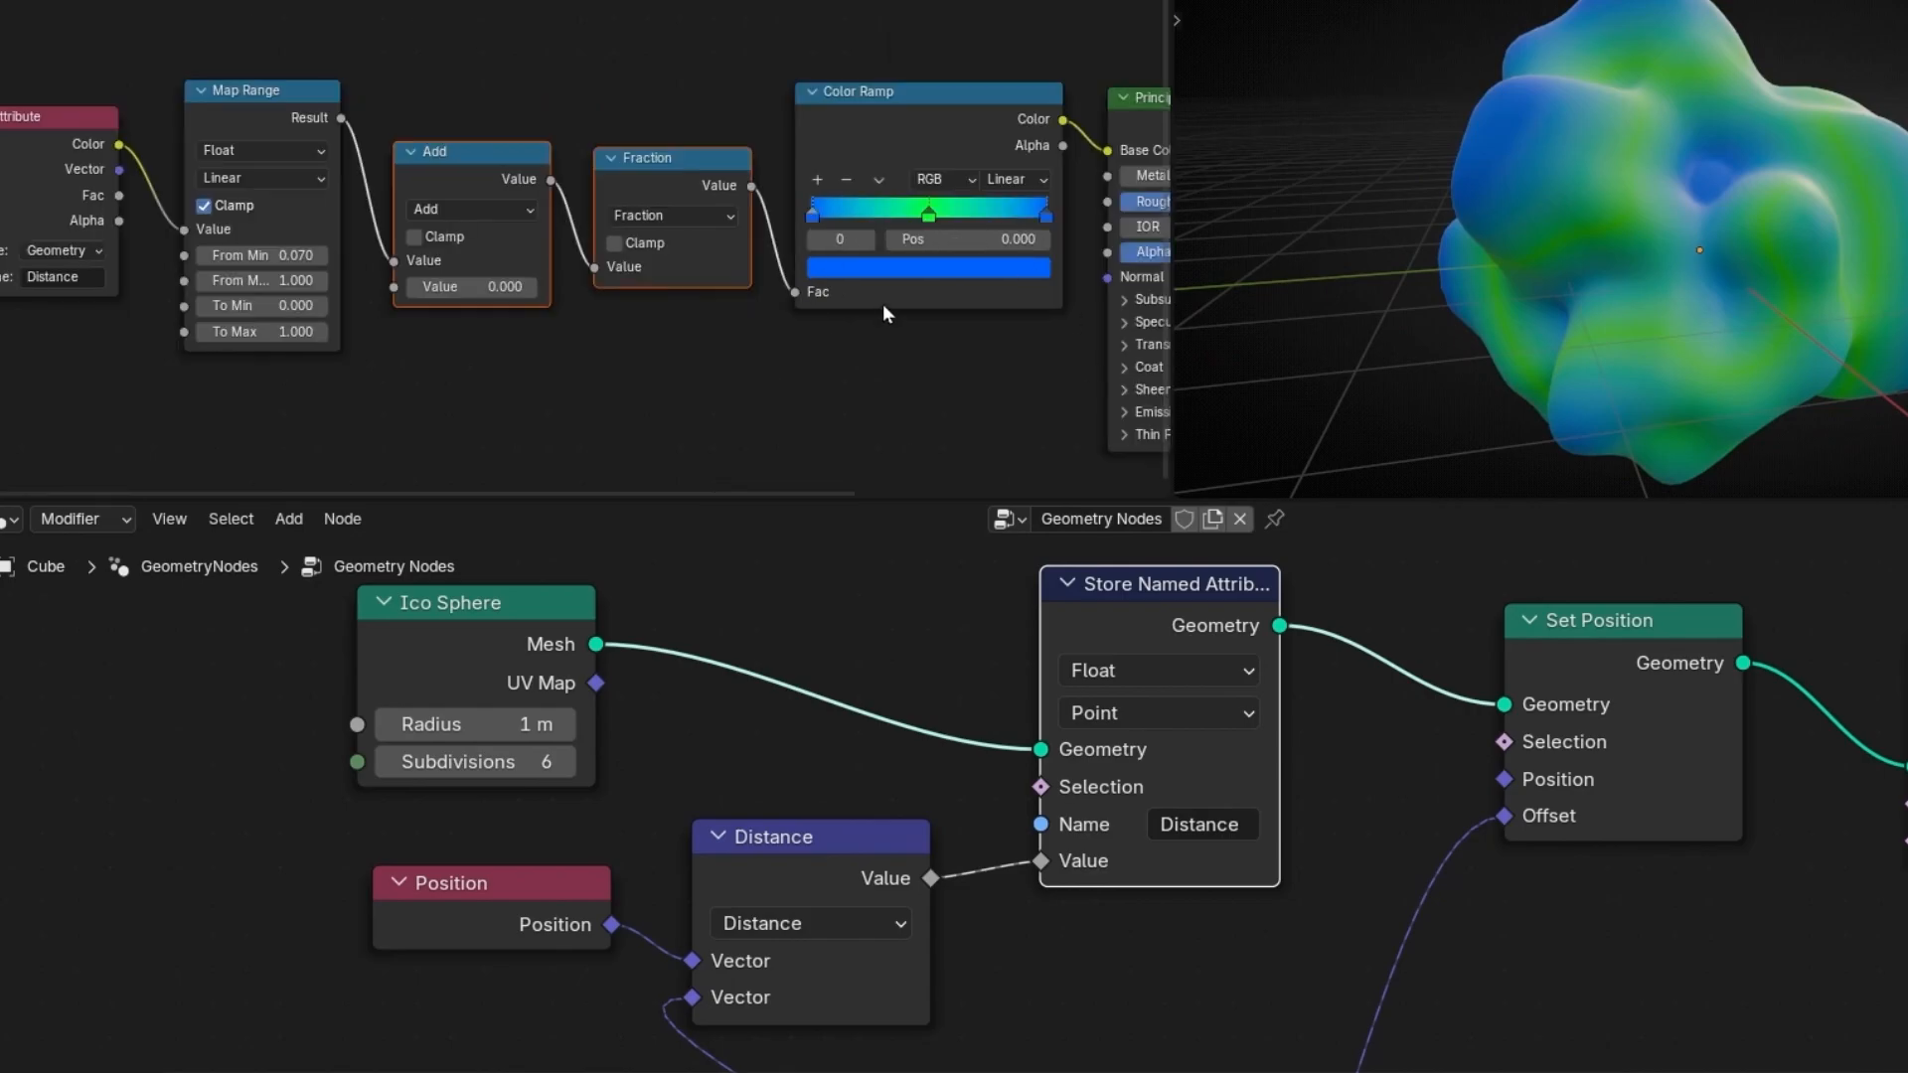
# - Delete the Color Ramp's first blue stop and move the green stop to position 0.000
pyautogui.scroll(8, 883, 302)
pyautogui.moveTo(929, 251); pyautogui.dragTo(452, 294, button='middle')
pyautogui.click(610, 189)
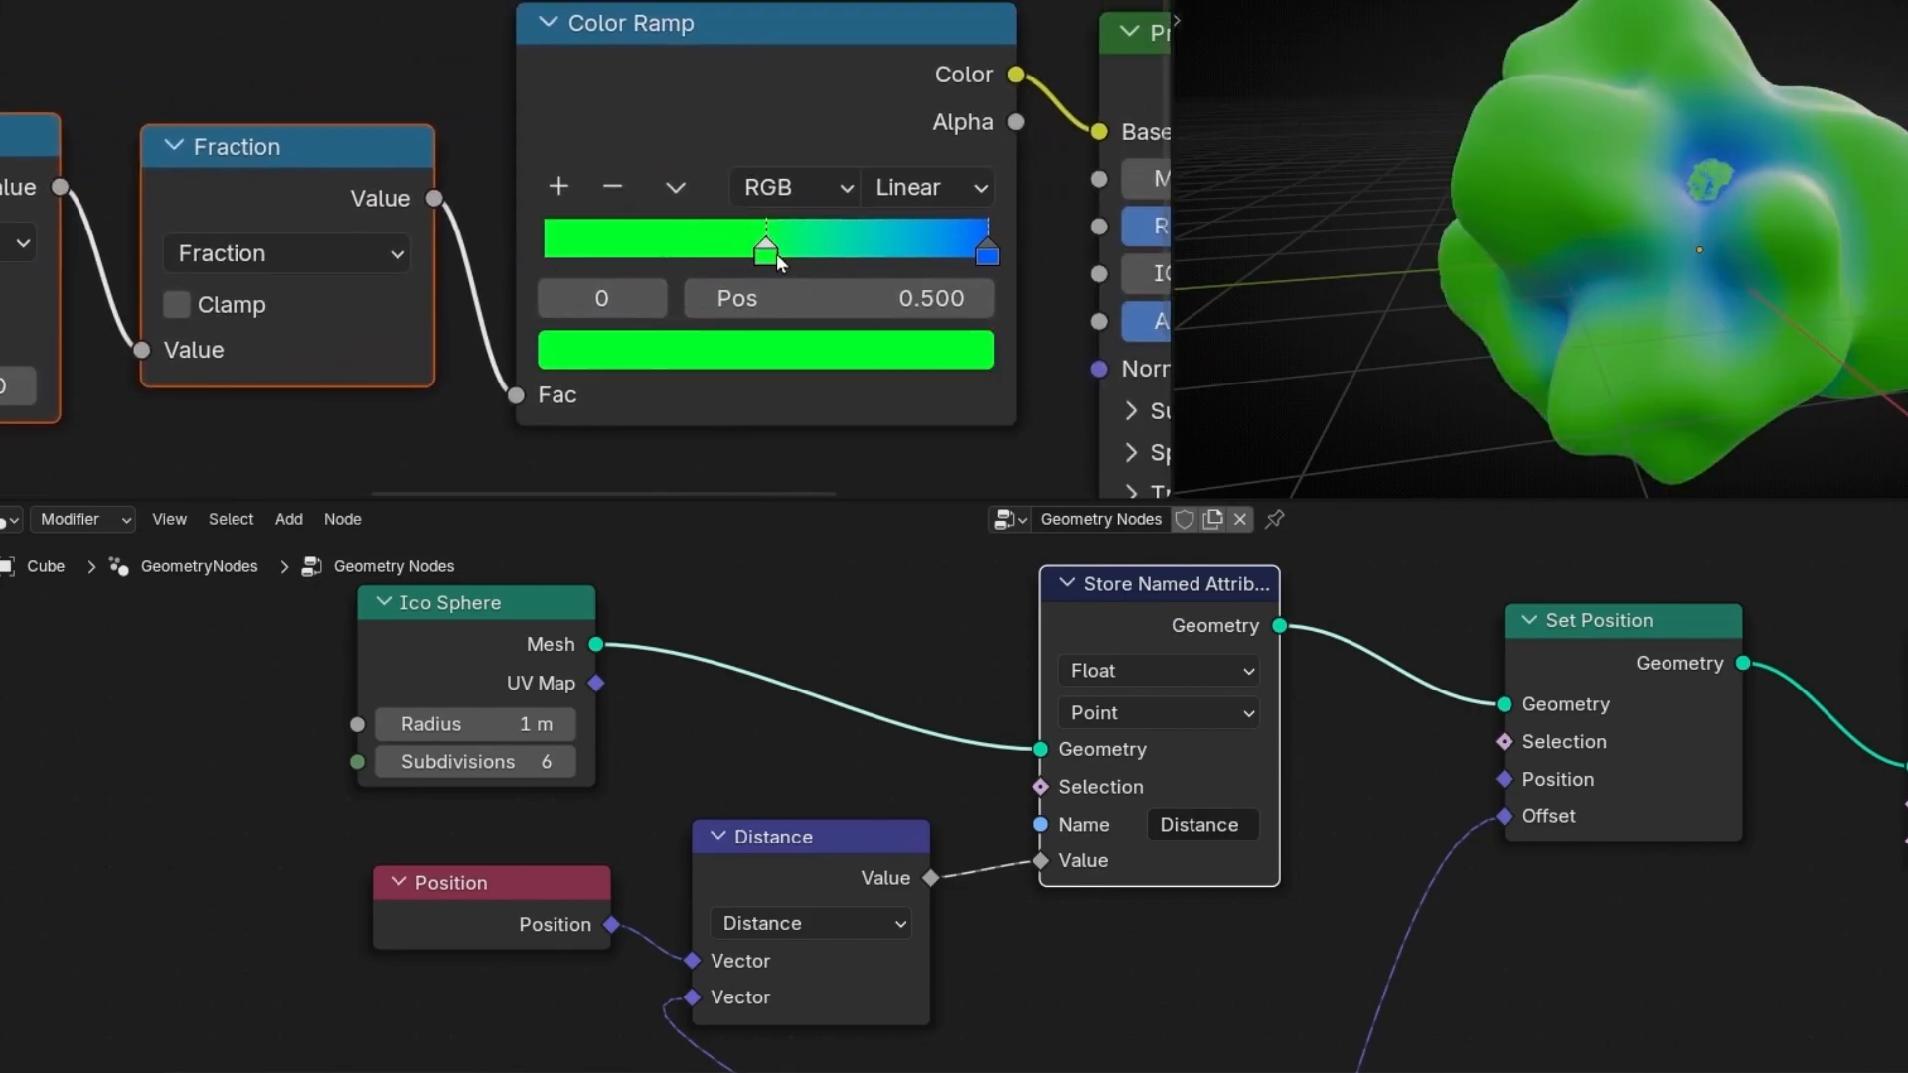
pyautogui.moveTo(775, 261); pyautogui.dragTo(518, 265)
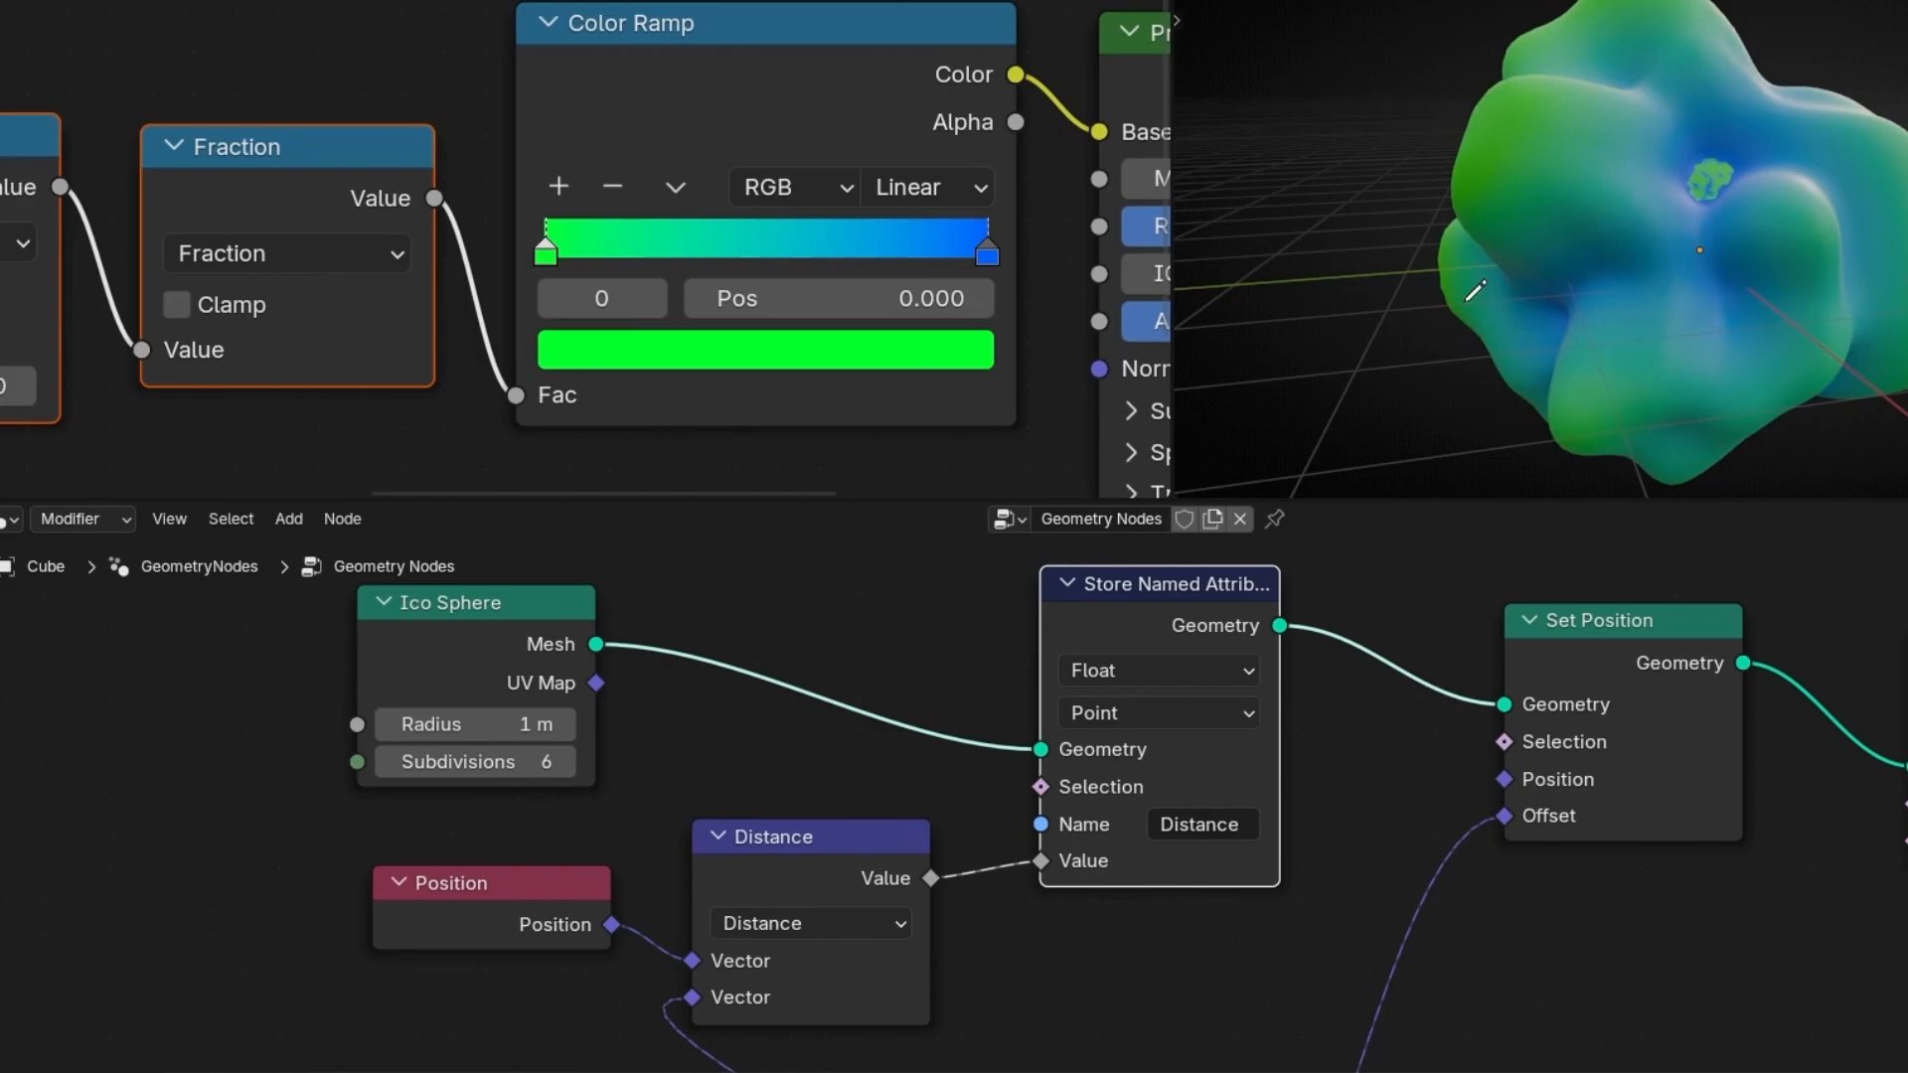
# - Mute the Add and Fraction Math nodes together
pyautogui.scroll(-3, 477, 438)
pyautogui.moveTo(421, 427); pyautogui.dragTo(751, 414, button='middle')
pyautogui.moveTo(713, 421); pyautogui.dragTo(415, 261)
pyautogui.press('m')
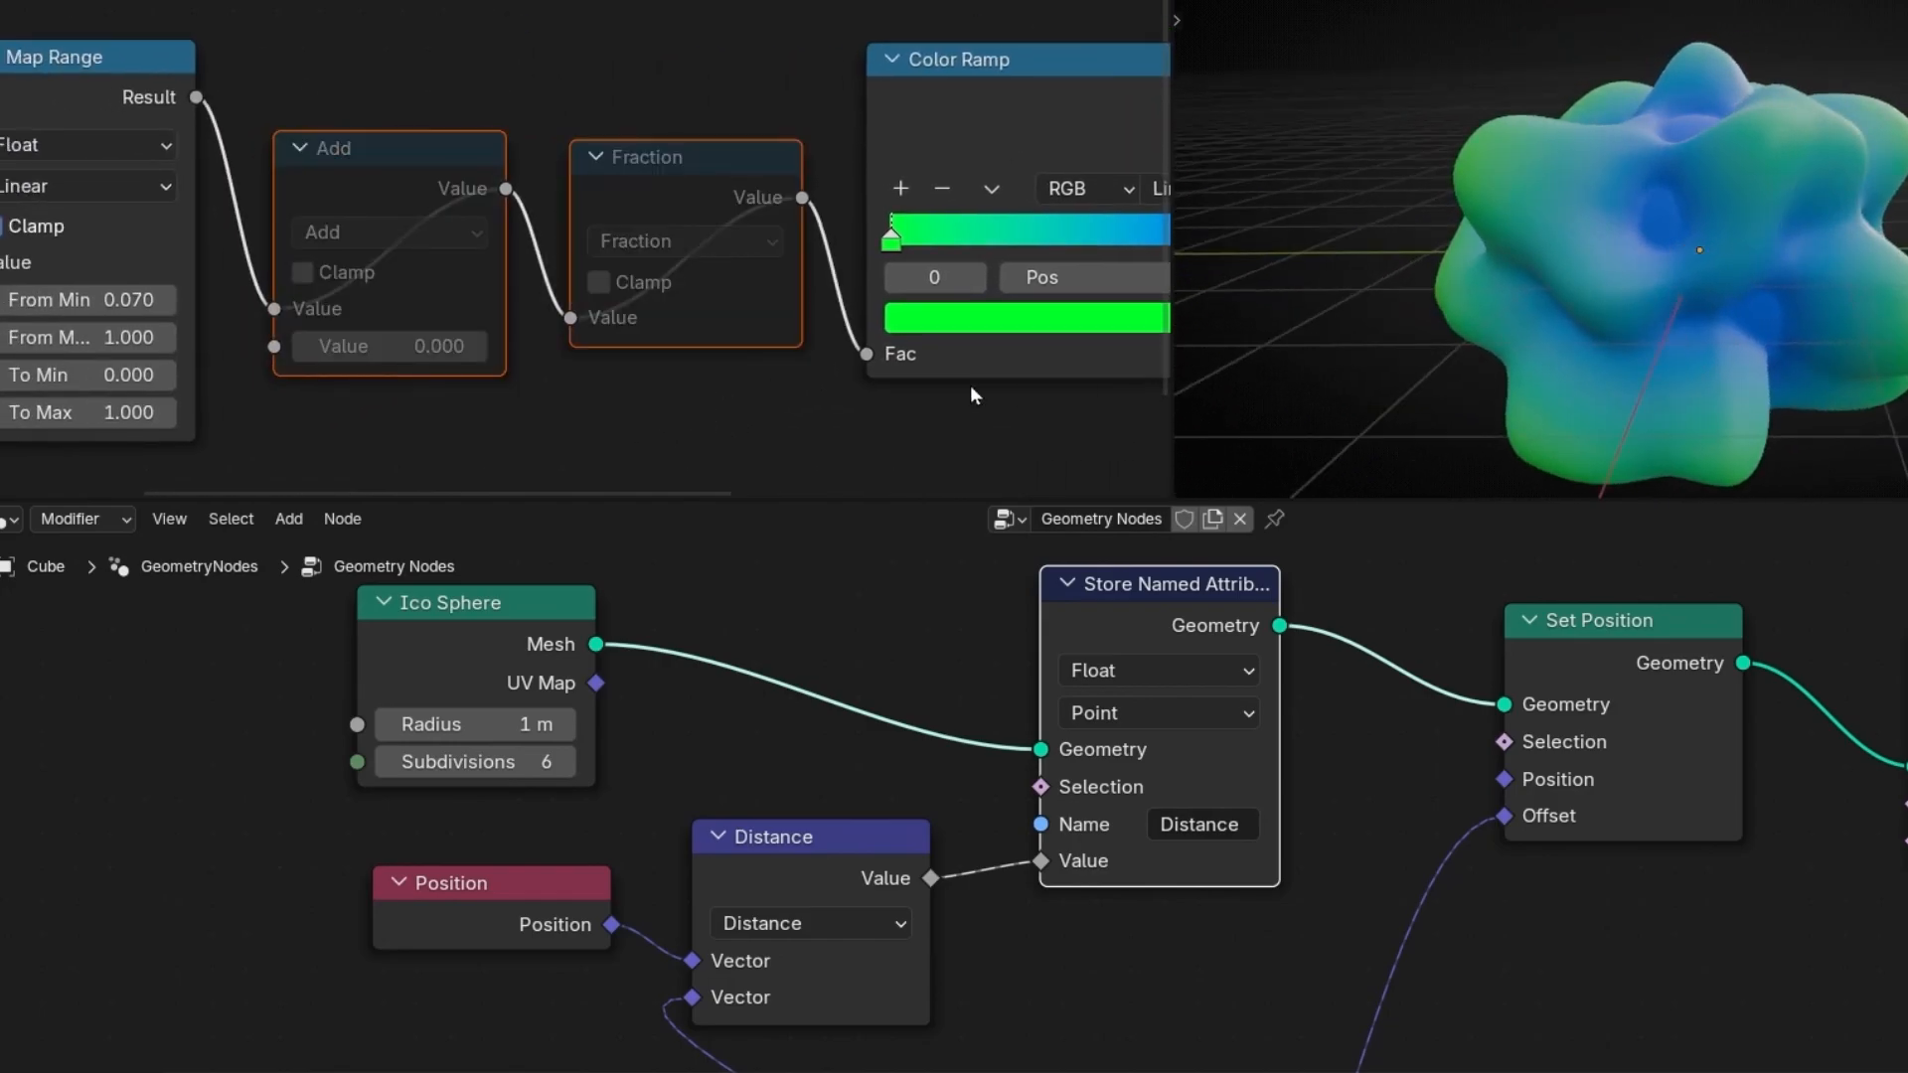
# - Widen the 3D viewport by narrowing the shader editor, keeping the Map Range to Color Ramp nodes in view
pyautogui.scroll(-3, 972, 395)
pyautogui.moveTo(892, 375); pyautogui.dragTo(797, 371, button='middle')
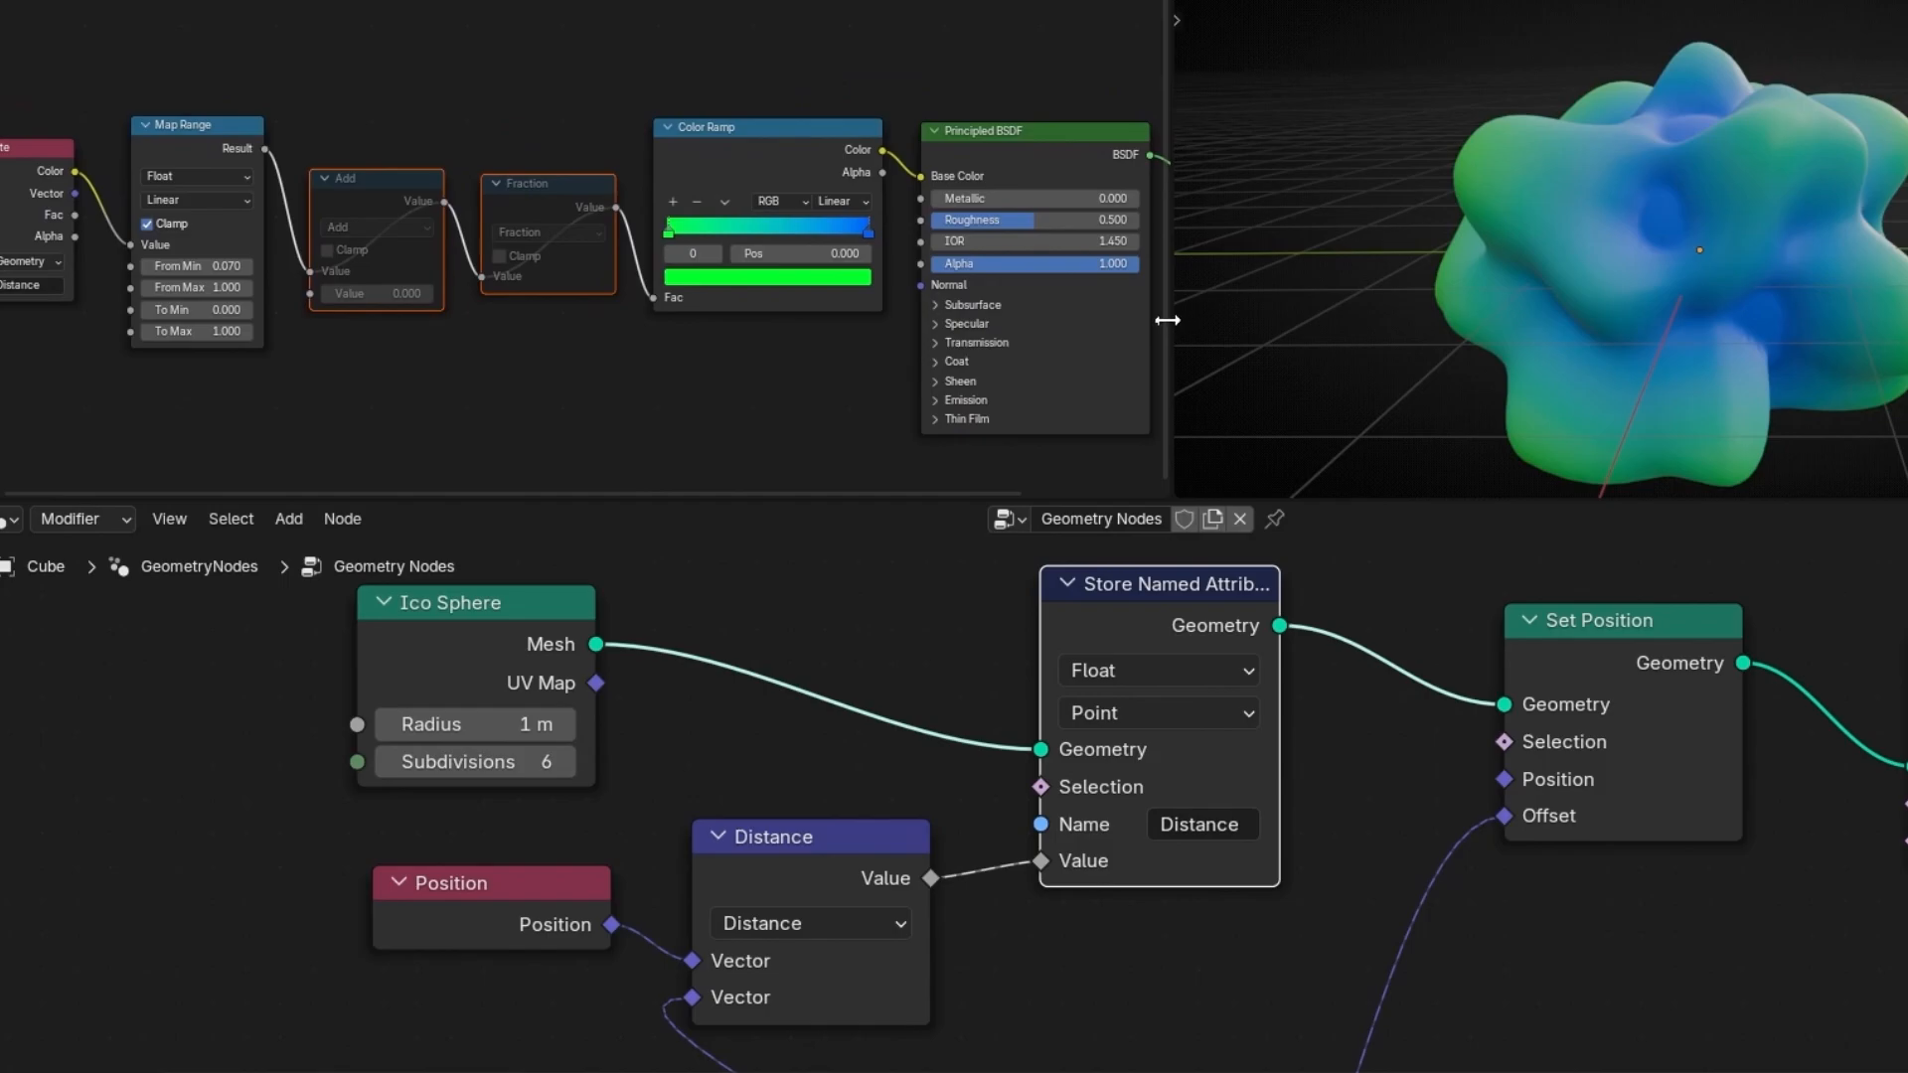
pyautogui.moveTo(1168, 320); pyautogui.dragTo(630, 316)
pyautogui.scroll(-2, 362, 374)
pyautogui.moveTo(362, 375); pyautogui.dragTo(447, 393, button='middle')
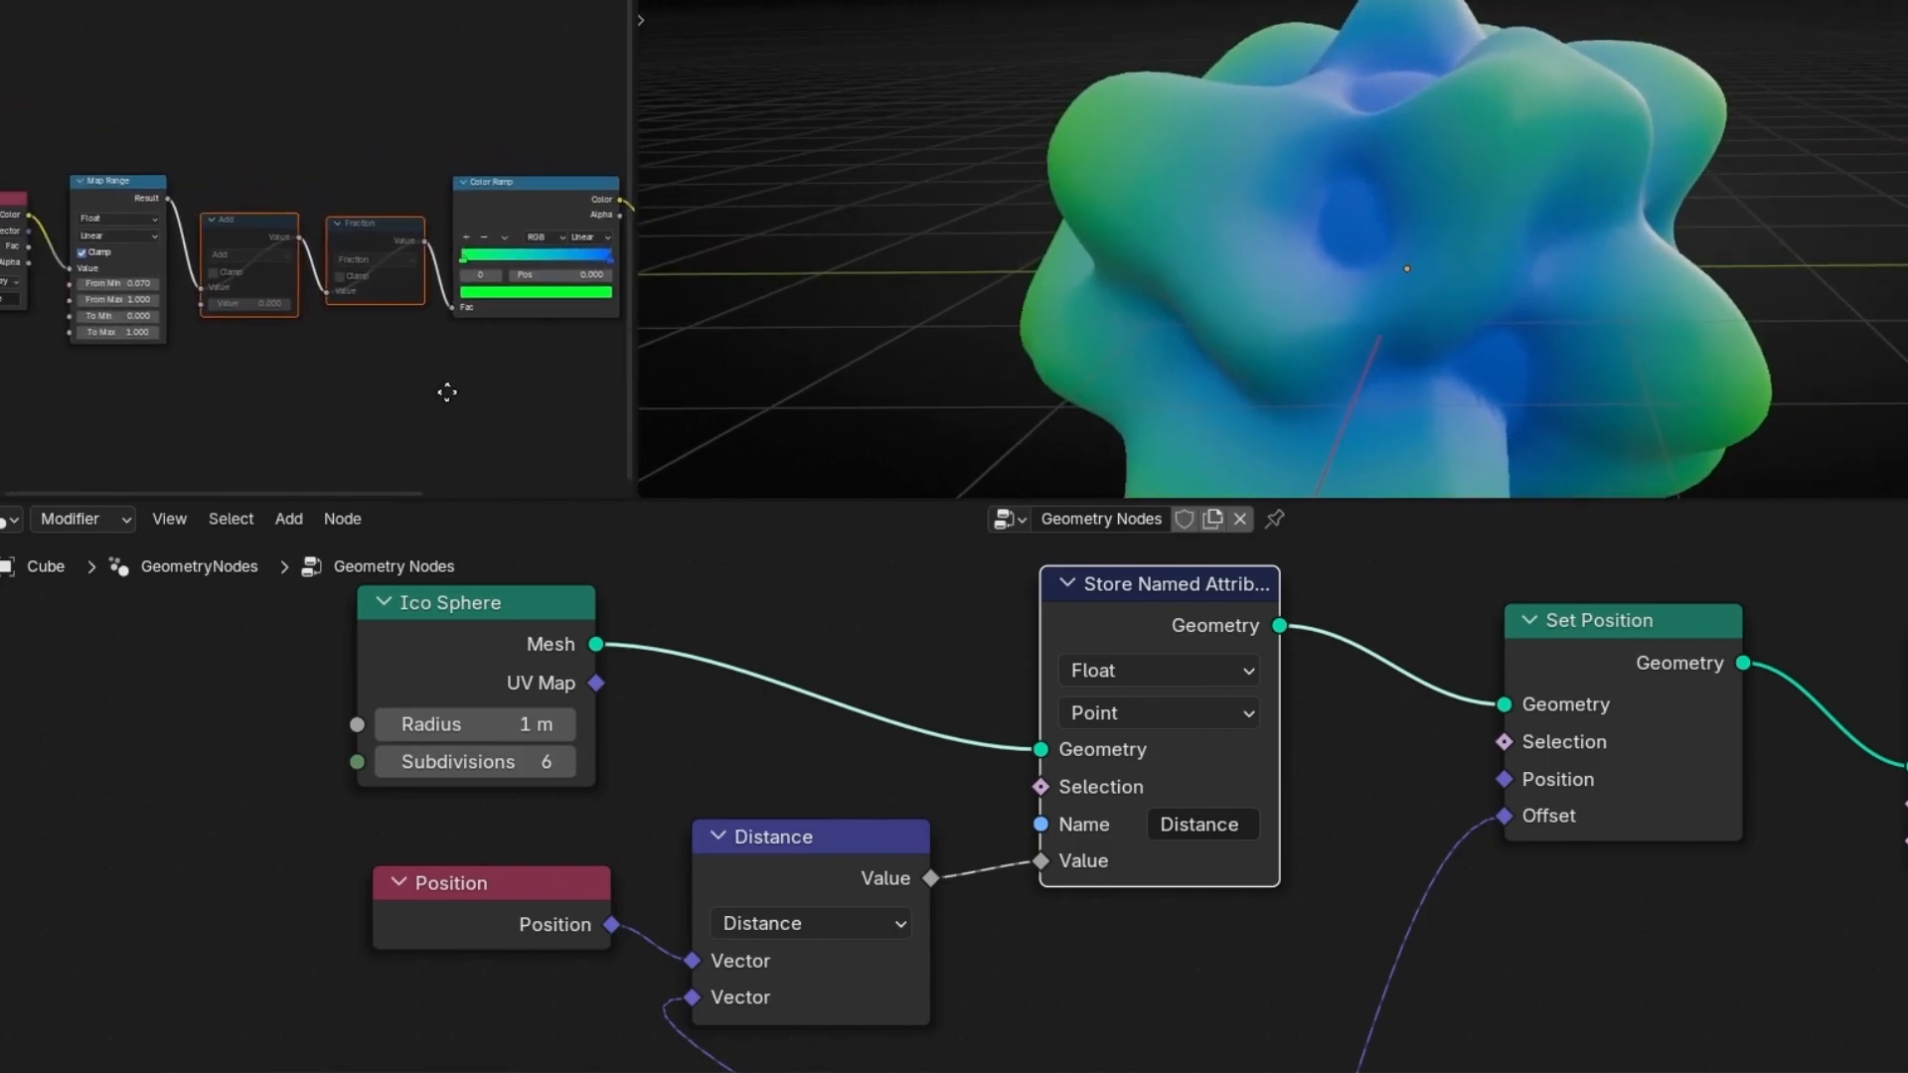
# - Move the Group Output, Set Material and Set Shade Smooth nodes away from Set Position to open a wide gap in the node chain
pyautogui.scroll(-4, 1009, 183)
pyautogui.scroll(-3, 1388, 784)
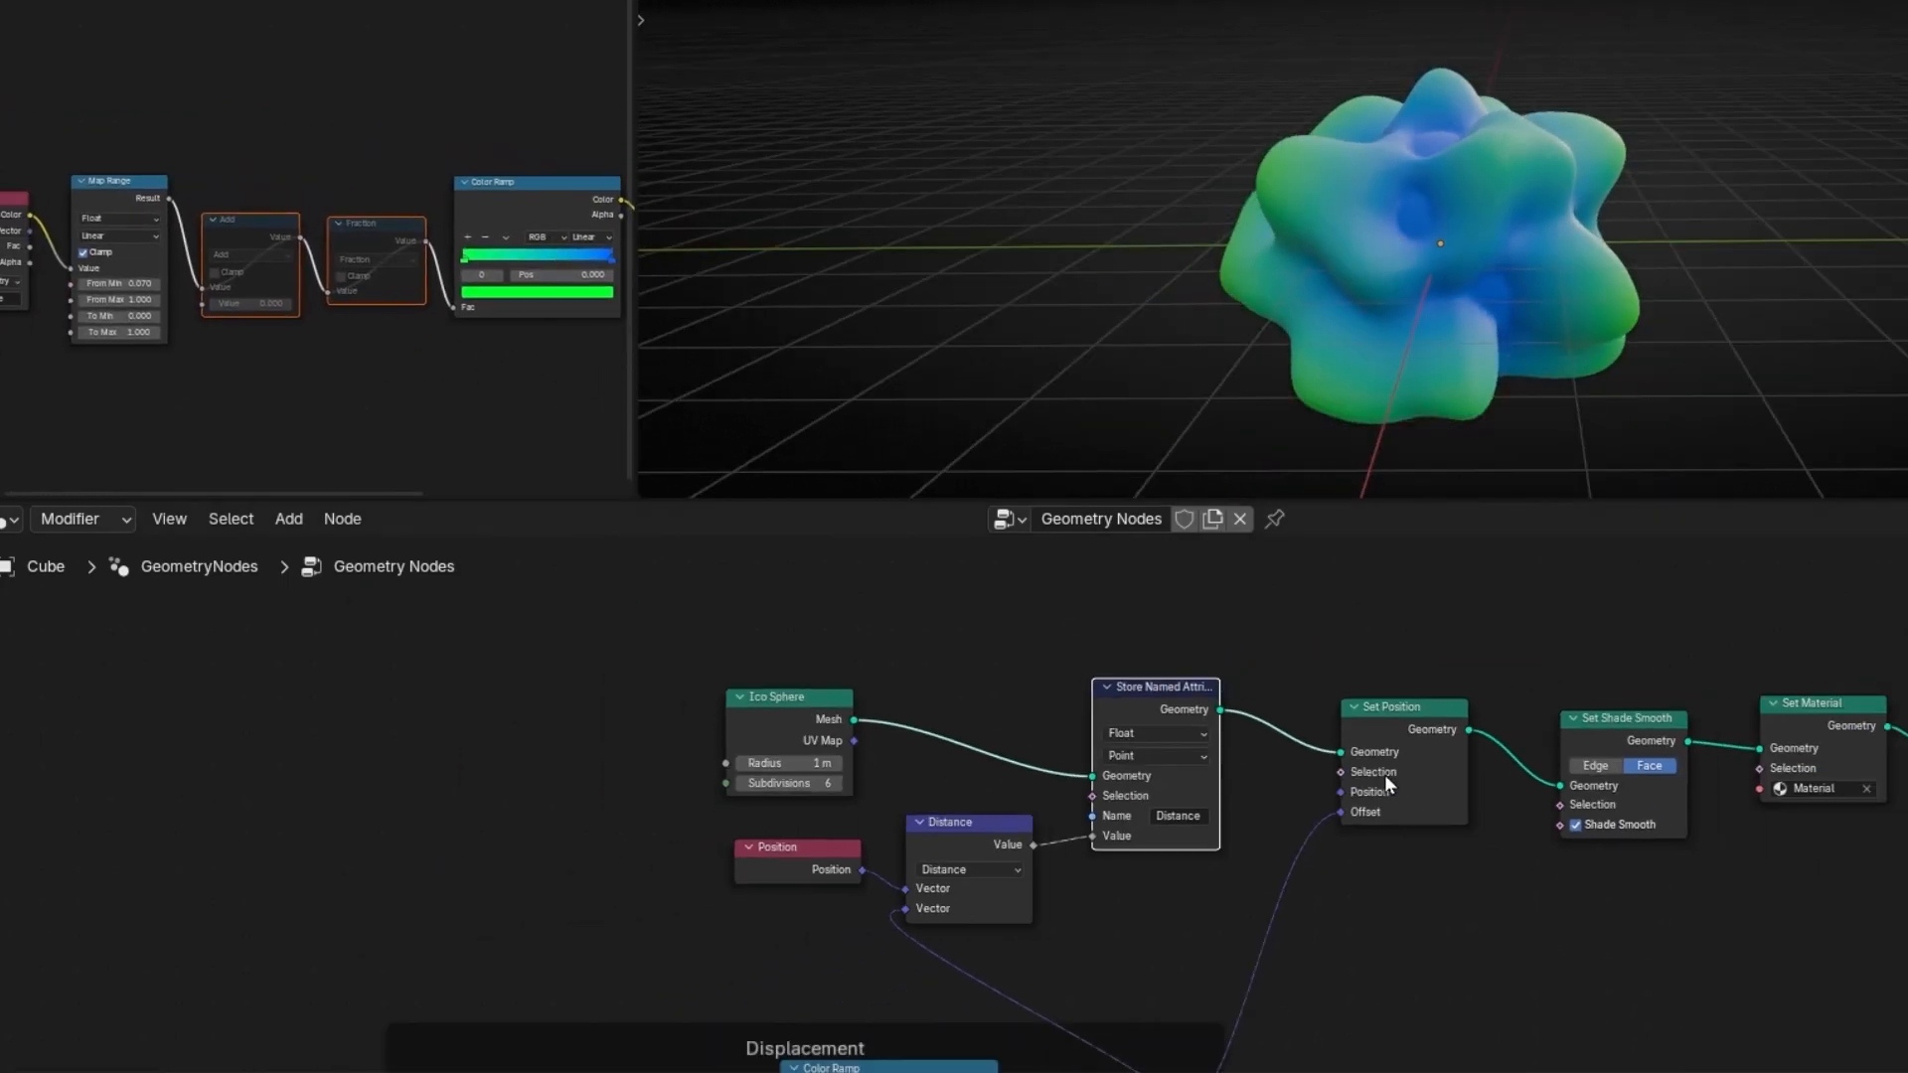
pyautogui.moveTo(1388, 784); pyautogui.dragTo(749, 732, button='middle')
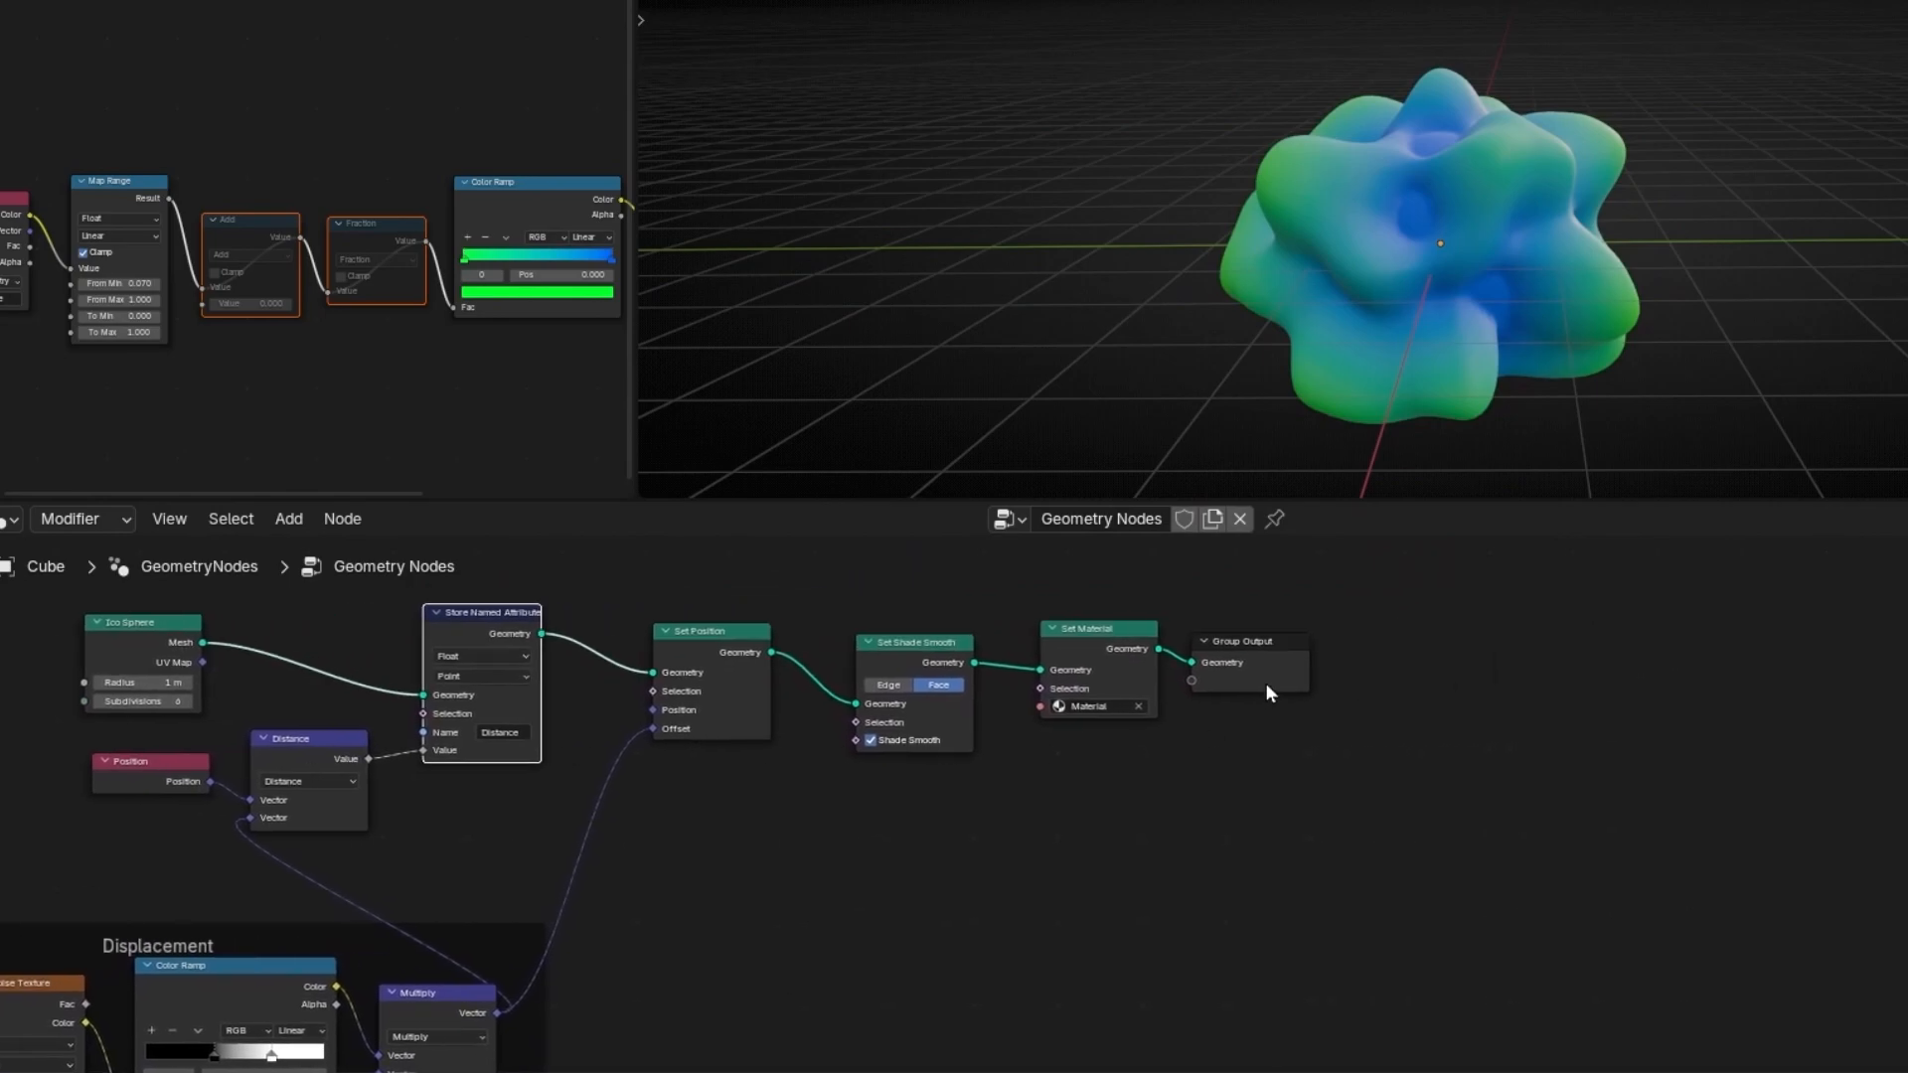
pyautogui.moveTo(1270, 693); pyautogui.dragTo(1592, 698)
pyautogui.click(1113, 658)
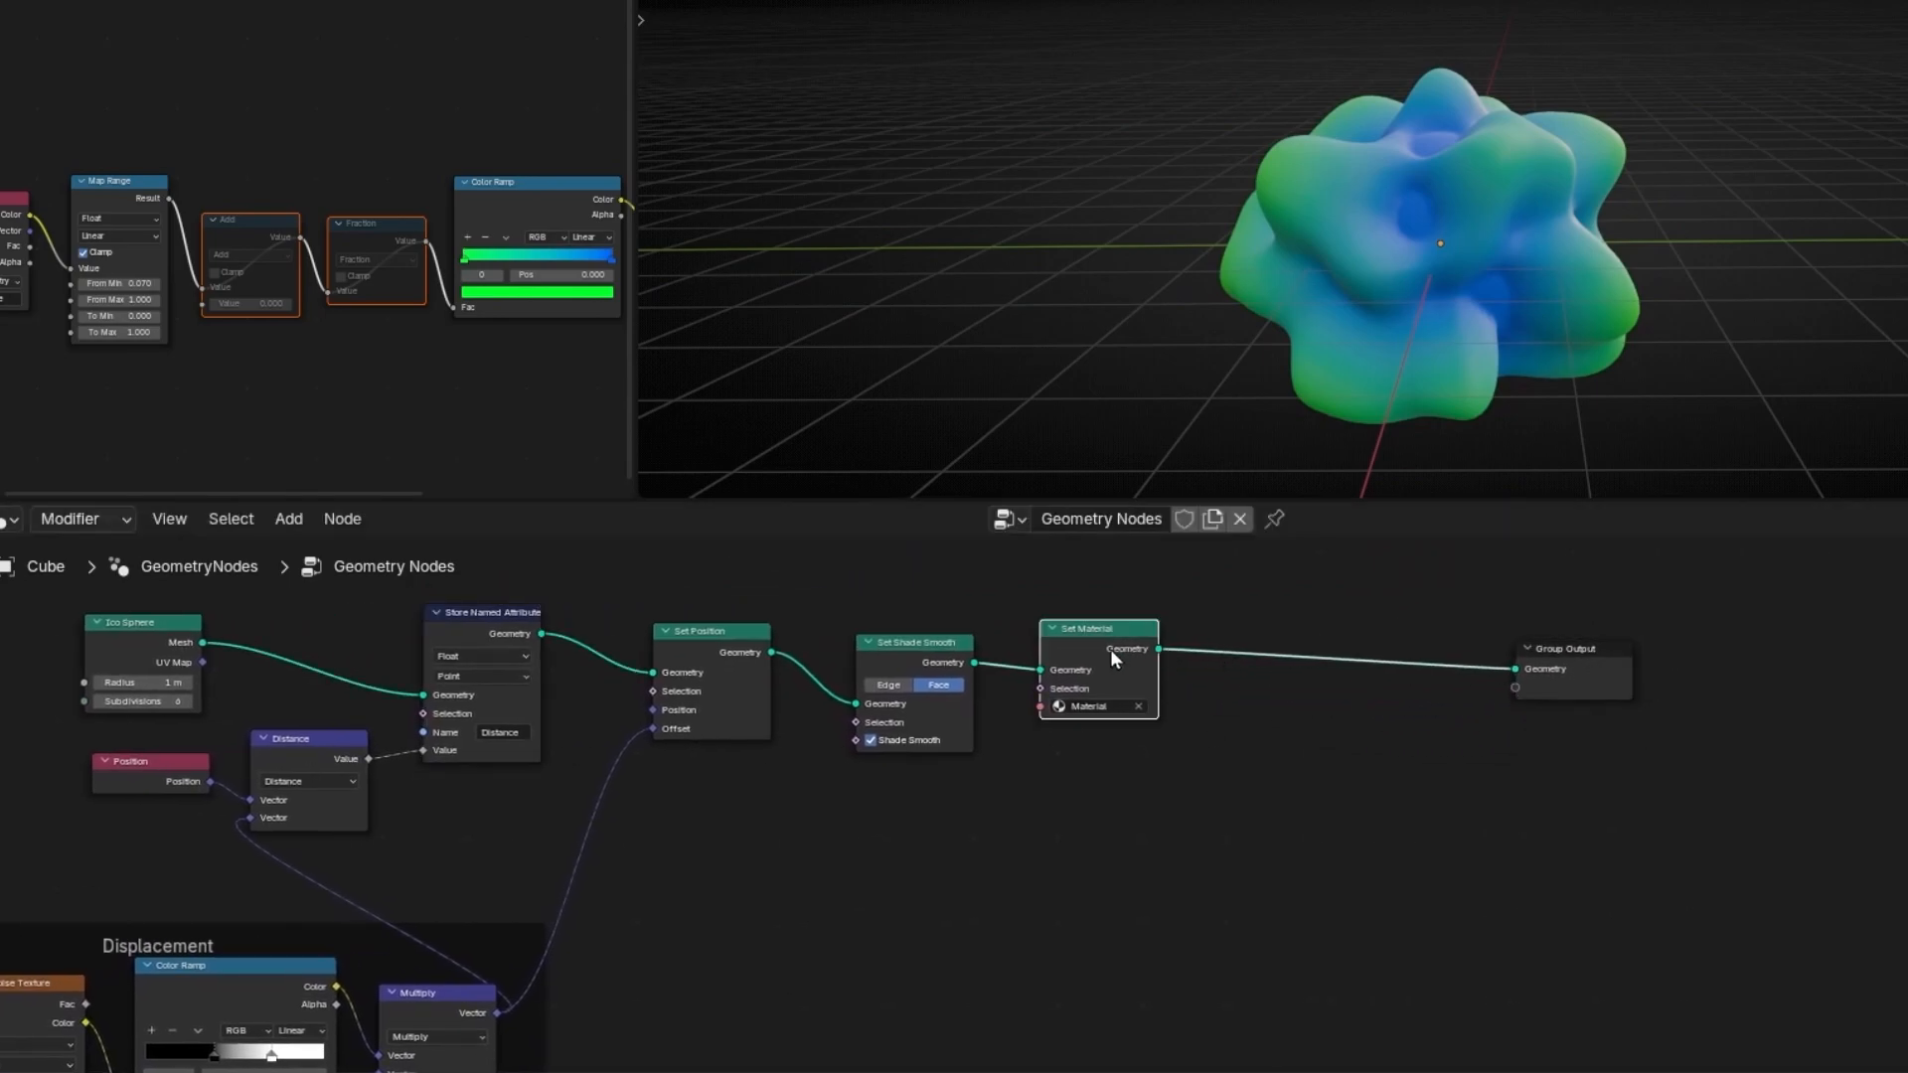
pyautogui.moveTo(1113, 658); pyautogui.dragTo(1412, 658)
pyautogui.moveTo(952, 664); pyautogui.dragTo(1313, 664)
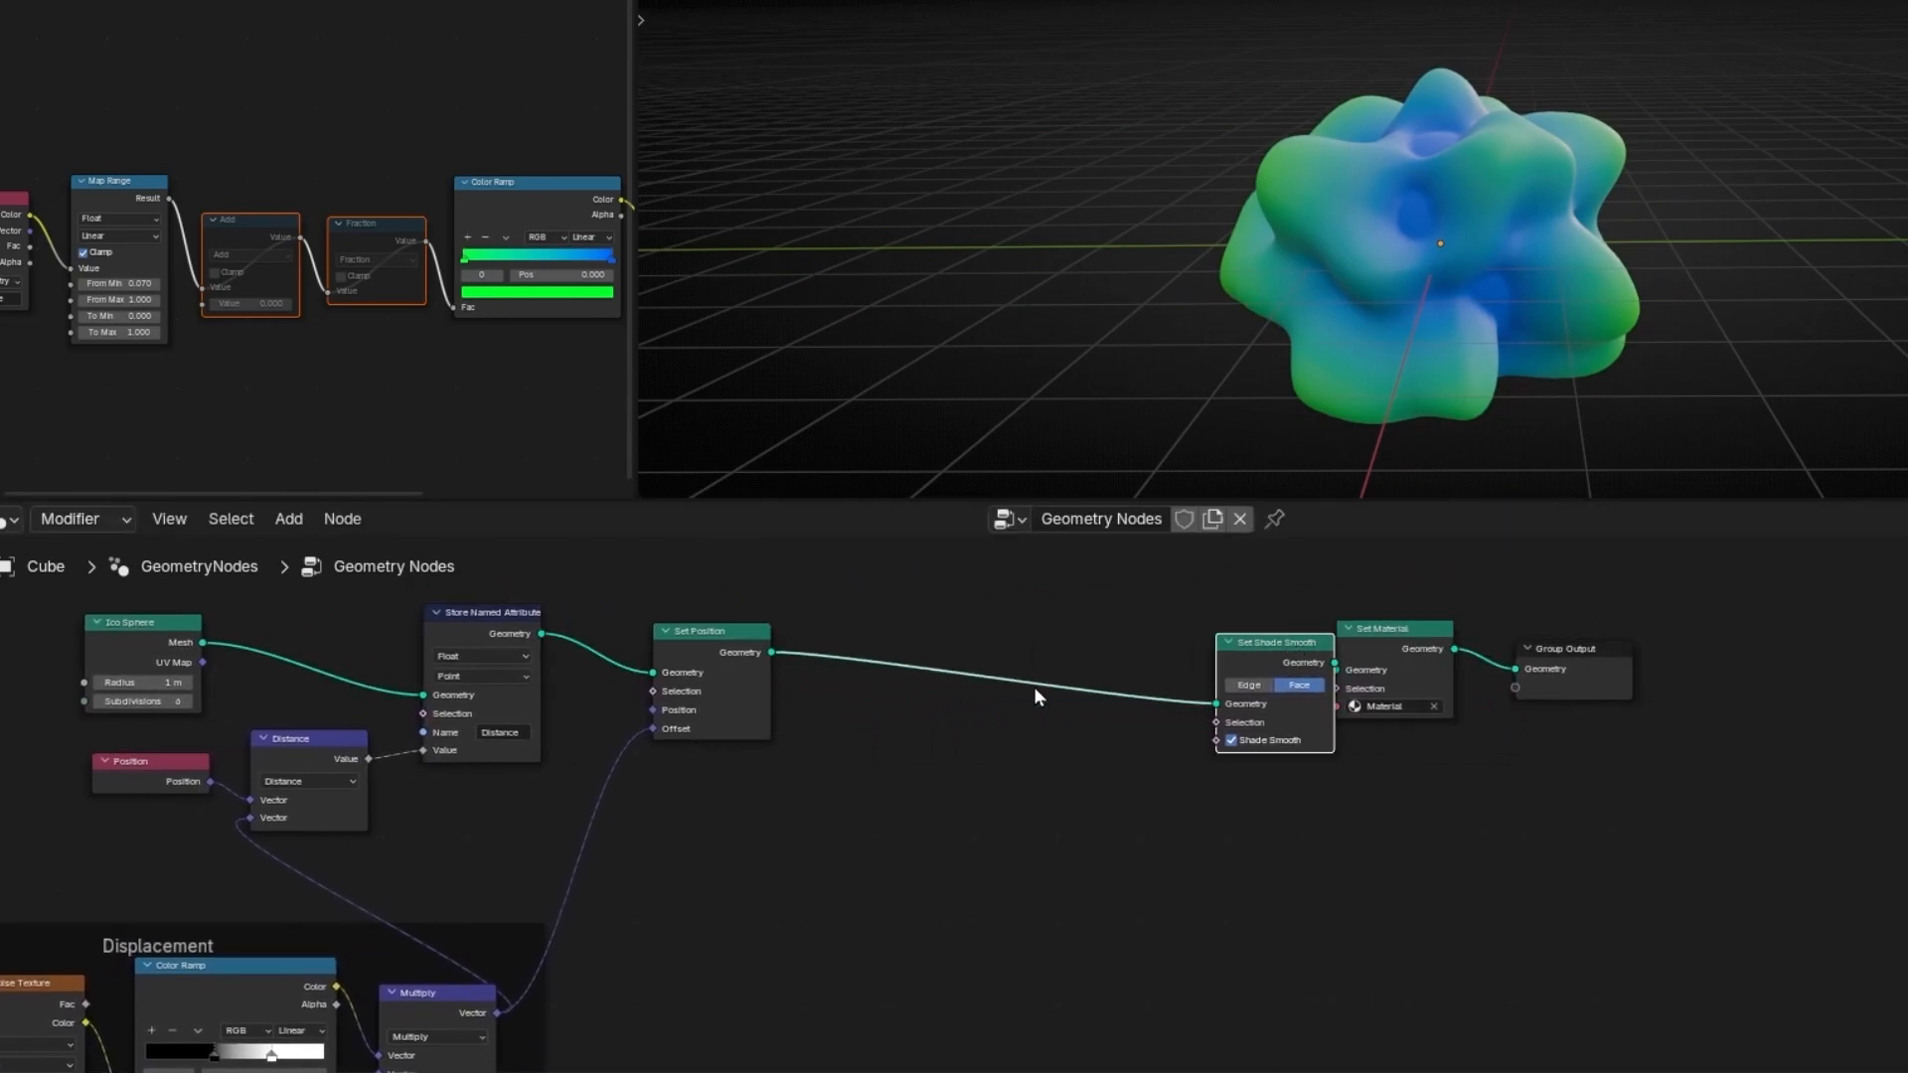
# - Insert an Instance on Points node between Set Position and Set Shade Smooth
pyautogui.hotkey('shift', 'a')
pyautogui.write('insta')
pyautogui.press('Return')
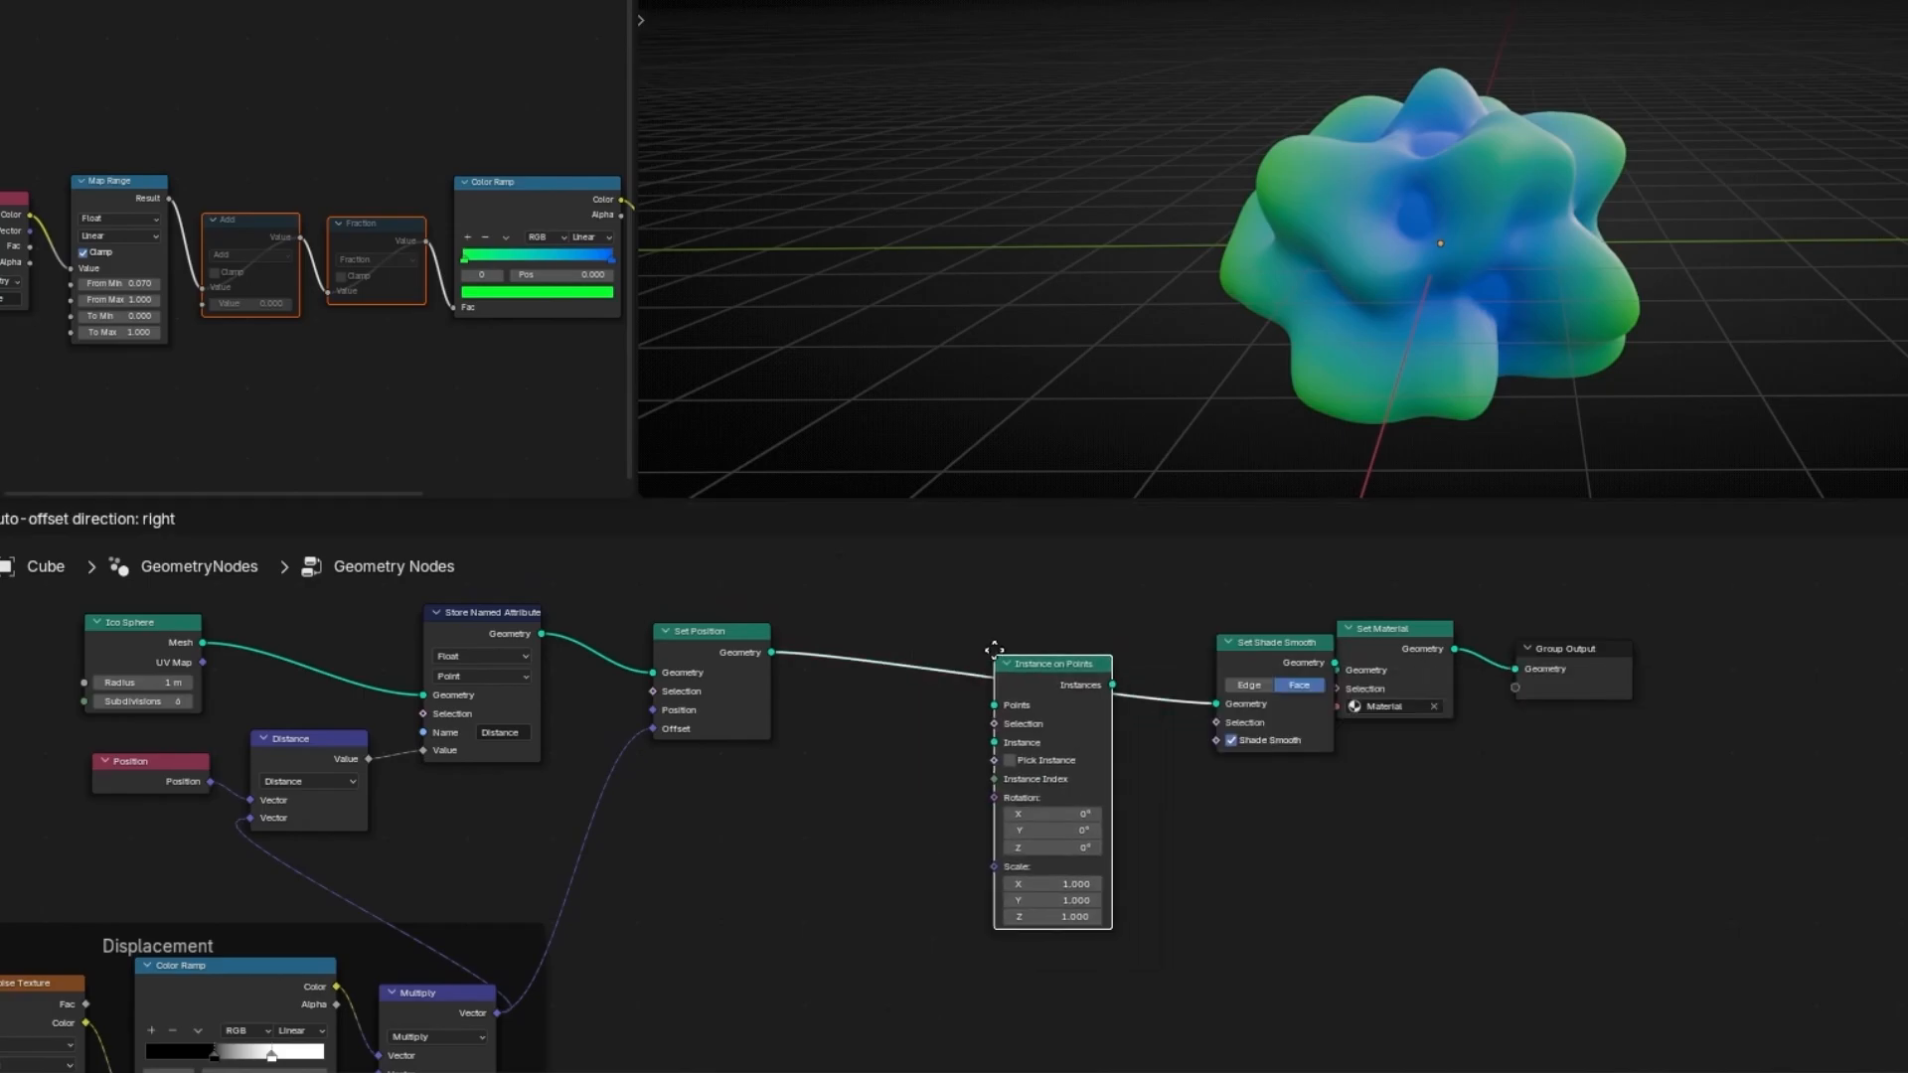
pyautogui.click(994, 649)
# - Connect a new UV Sphere node to the Instance input of Instance on Points and set its radius to 0.03 m
pyautogui.scroll(3, 951, 761)
pyautogui.moveTo(1033, 689); pyautogui.dragTo(859, 771)
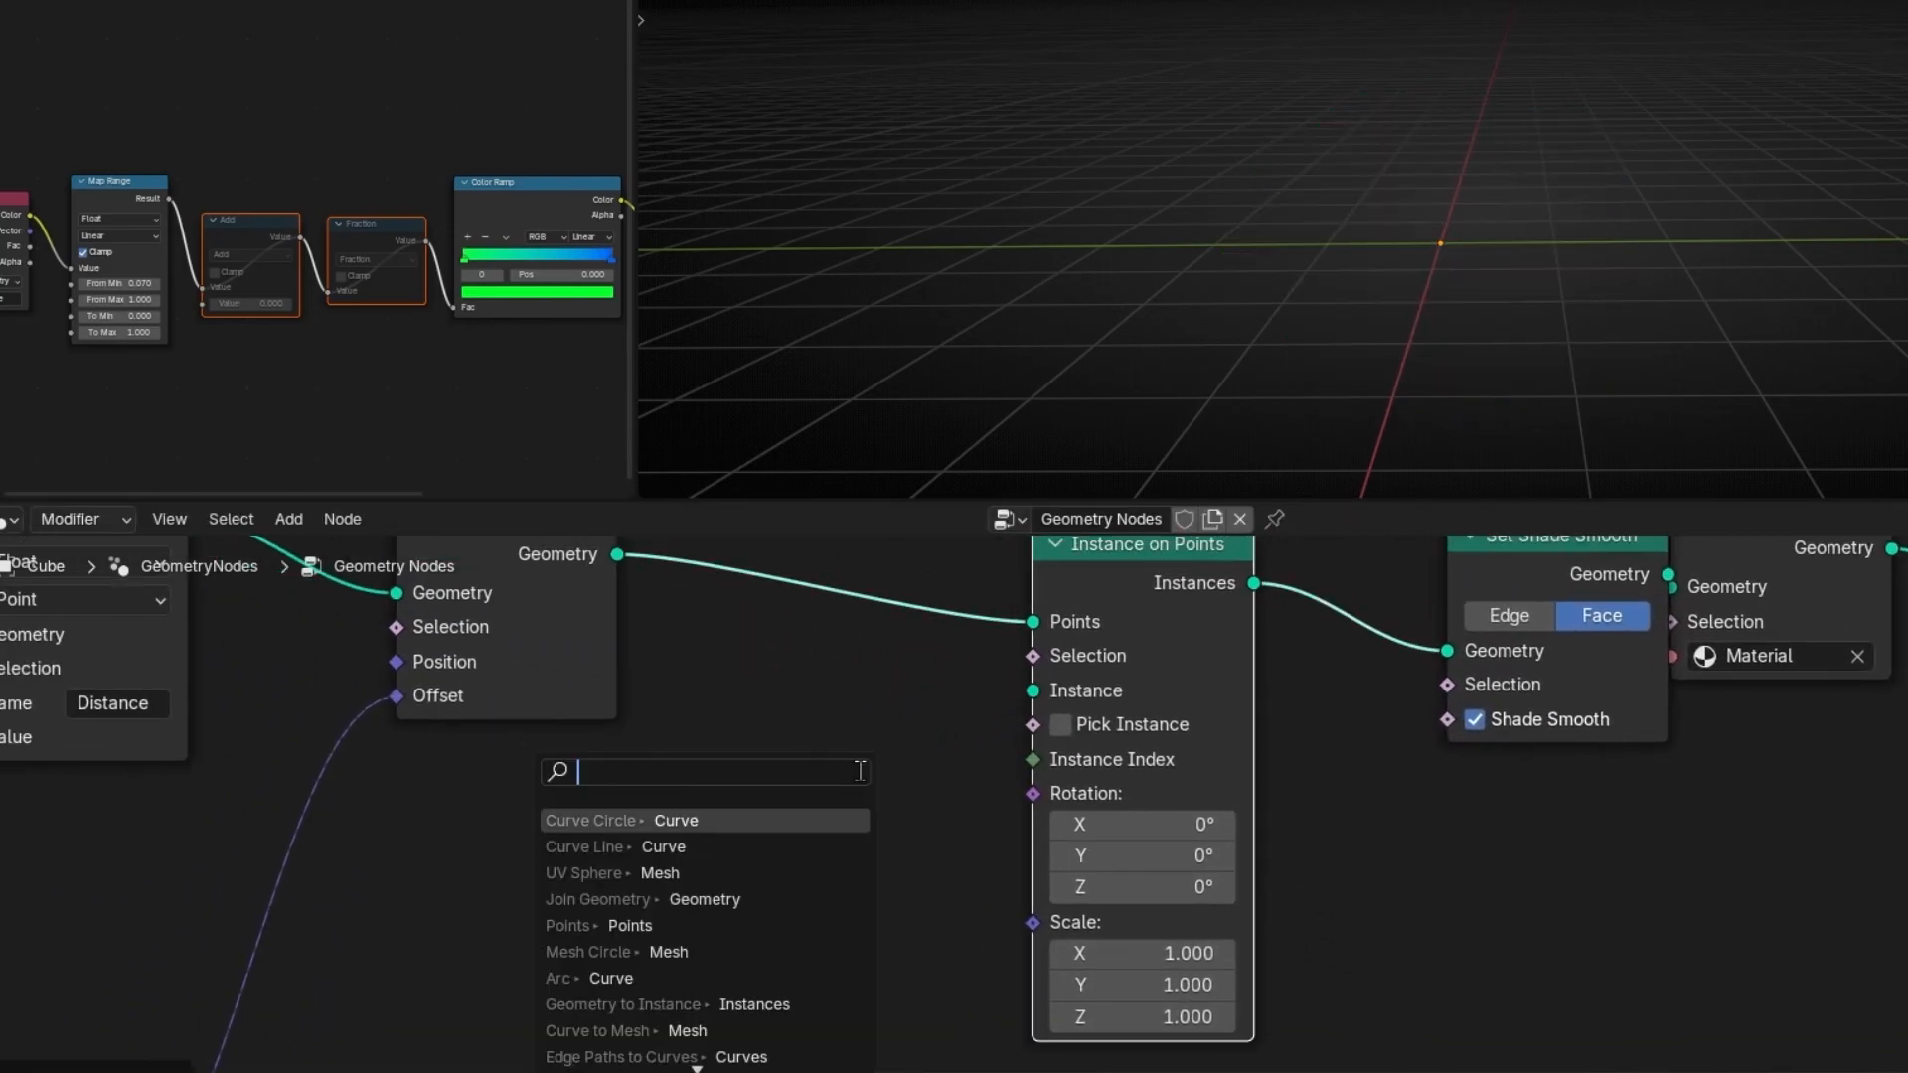
pyautogui.write('uv')
pyautogui.press('Return')
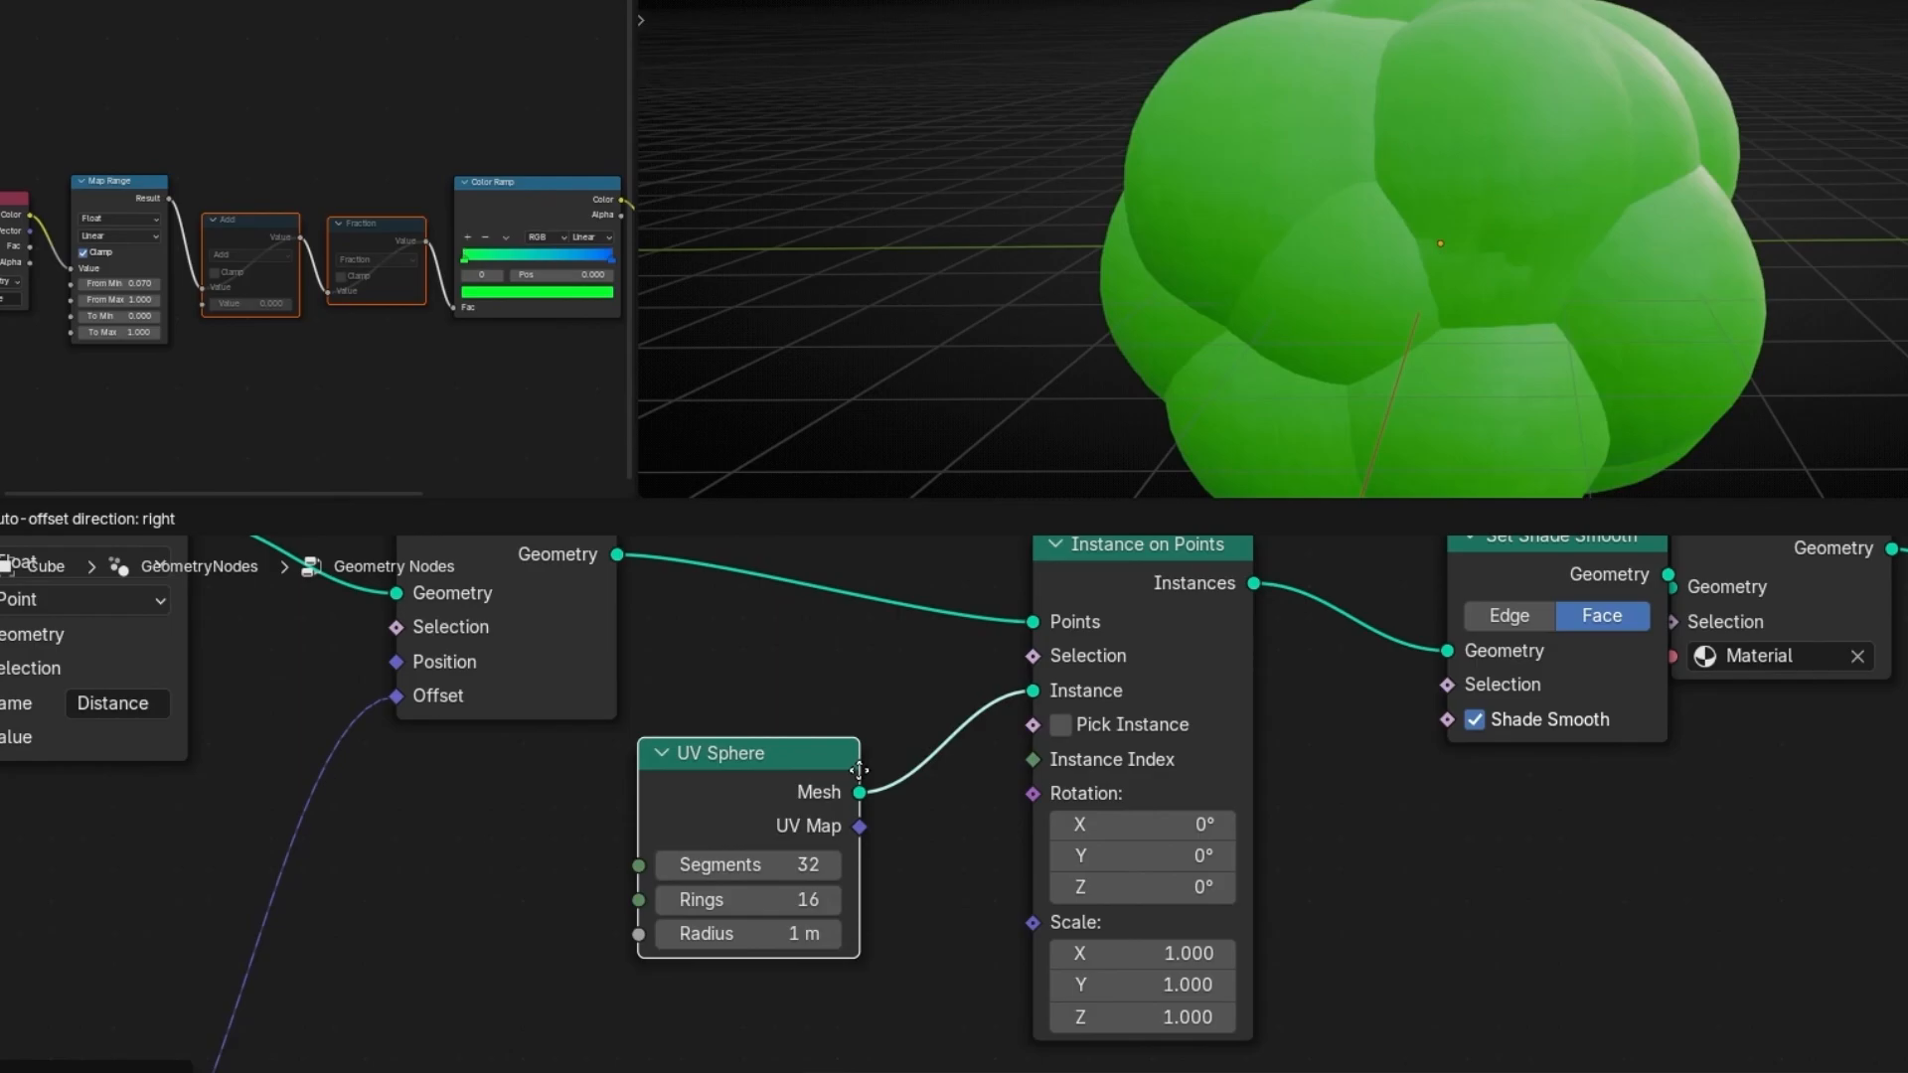
pyautogui.click(885, 754)
pyautogui.moveTo(795, 917); pyautogui.dragTo(715, 917)
# - Set the Ico Sphere's subdivisions to 4
pyautogui.moveTo(498, 920); pyautogui.dragTo(1028, 938, button='middle')
pyautogui.moveTo(266, 736); pyautogui.dragTo(902, 818, button='middle')
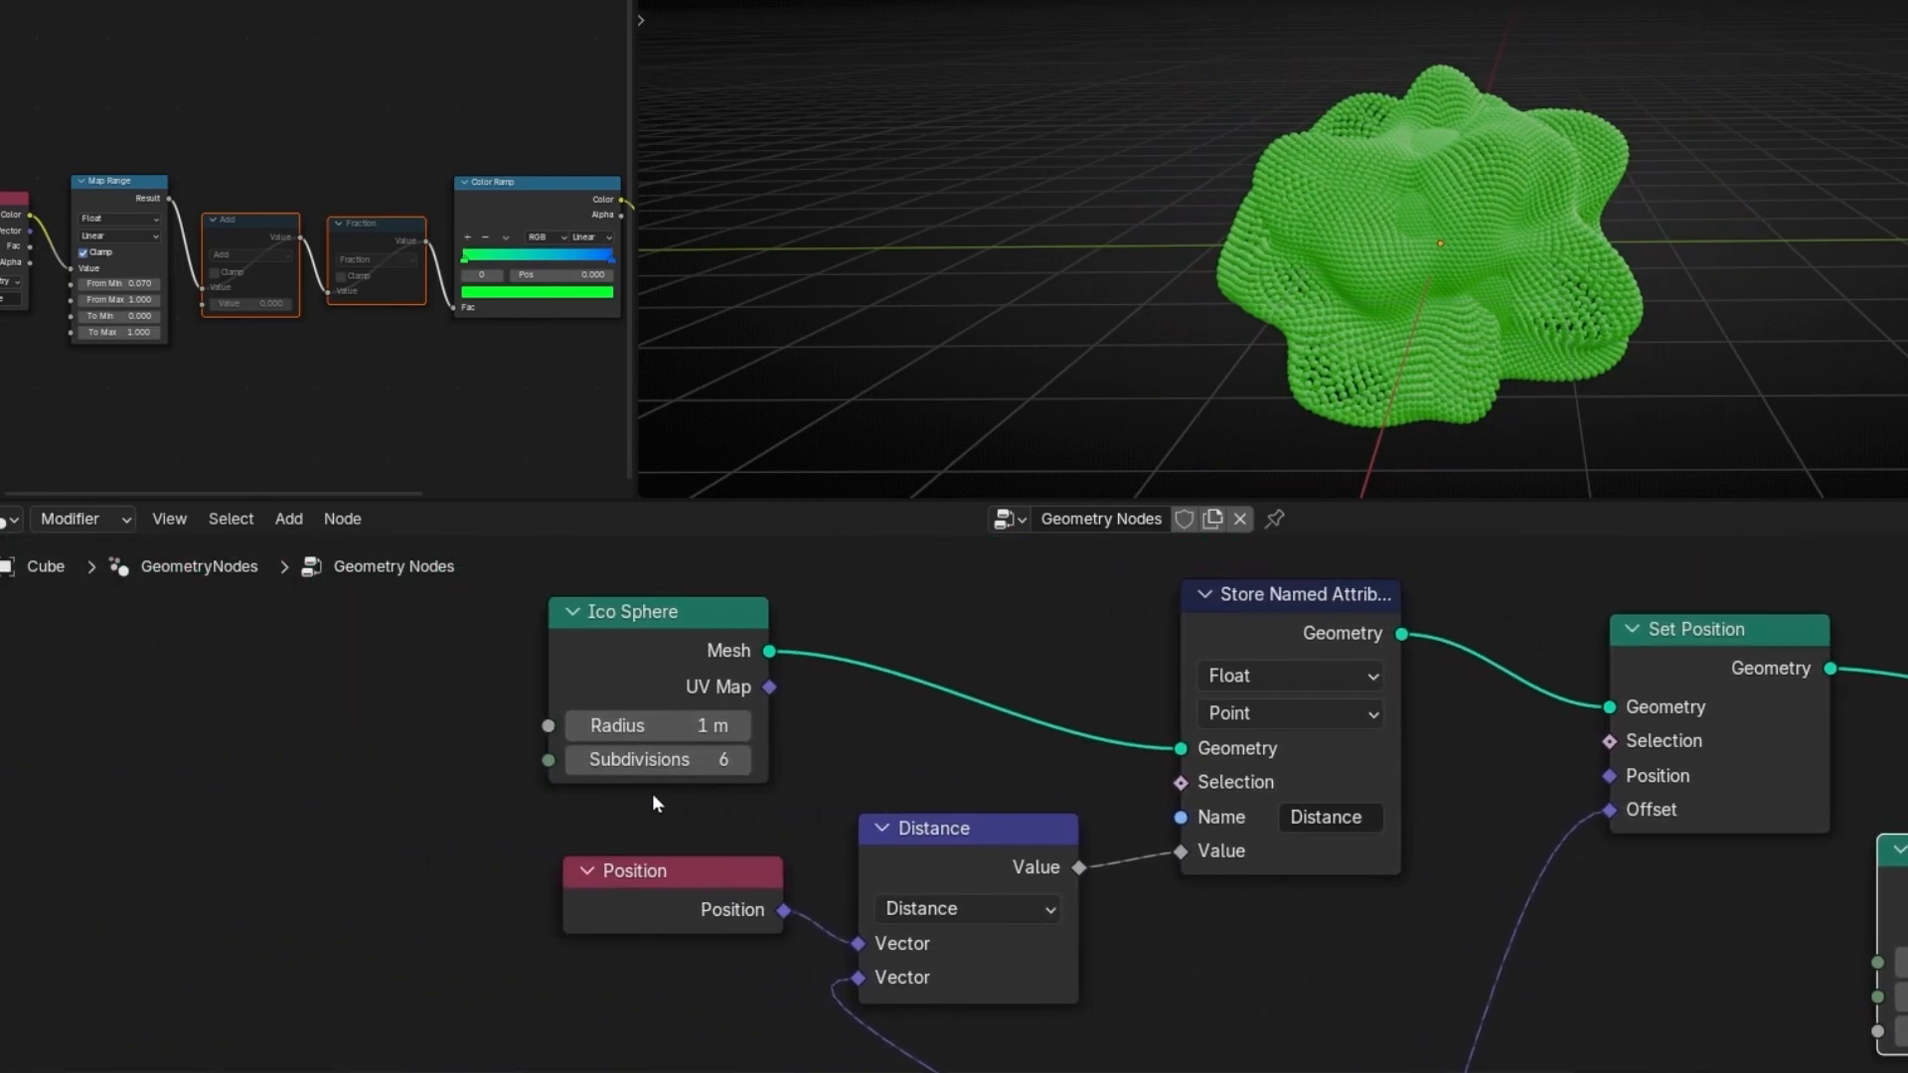
pyautogui.click(580, 765)
pyautogui.click(580, 766)
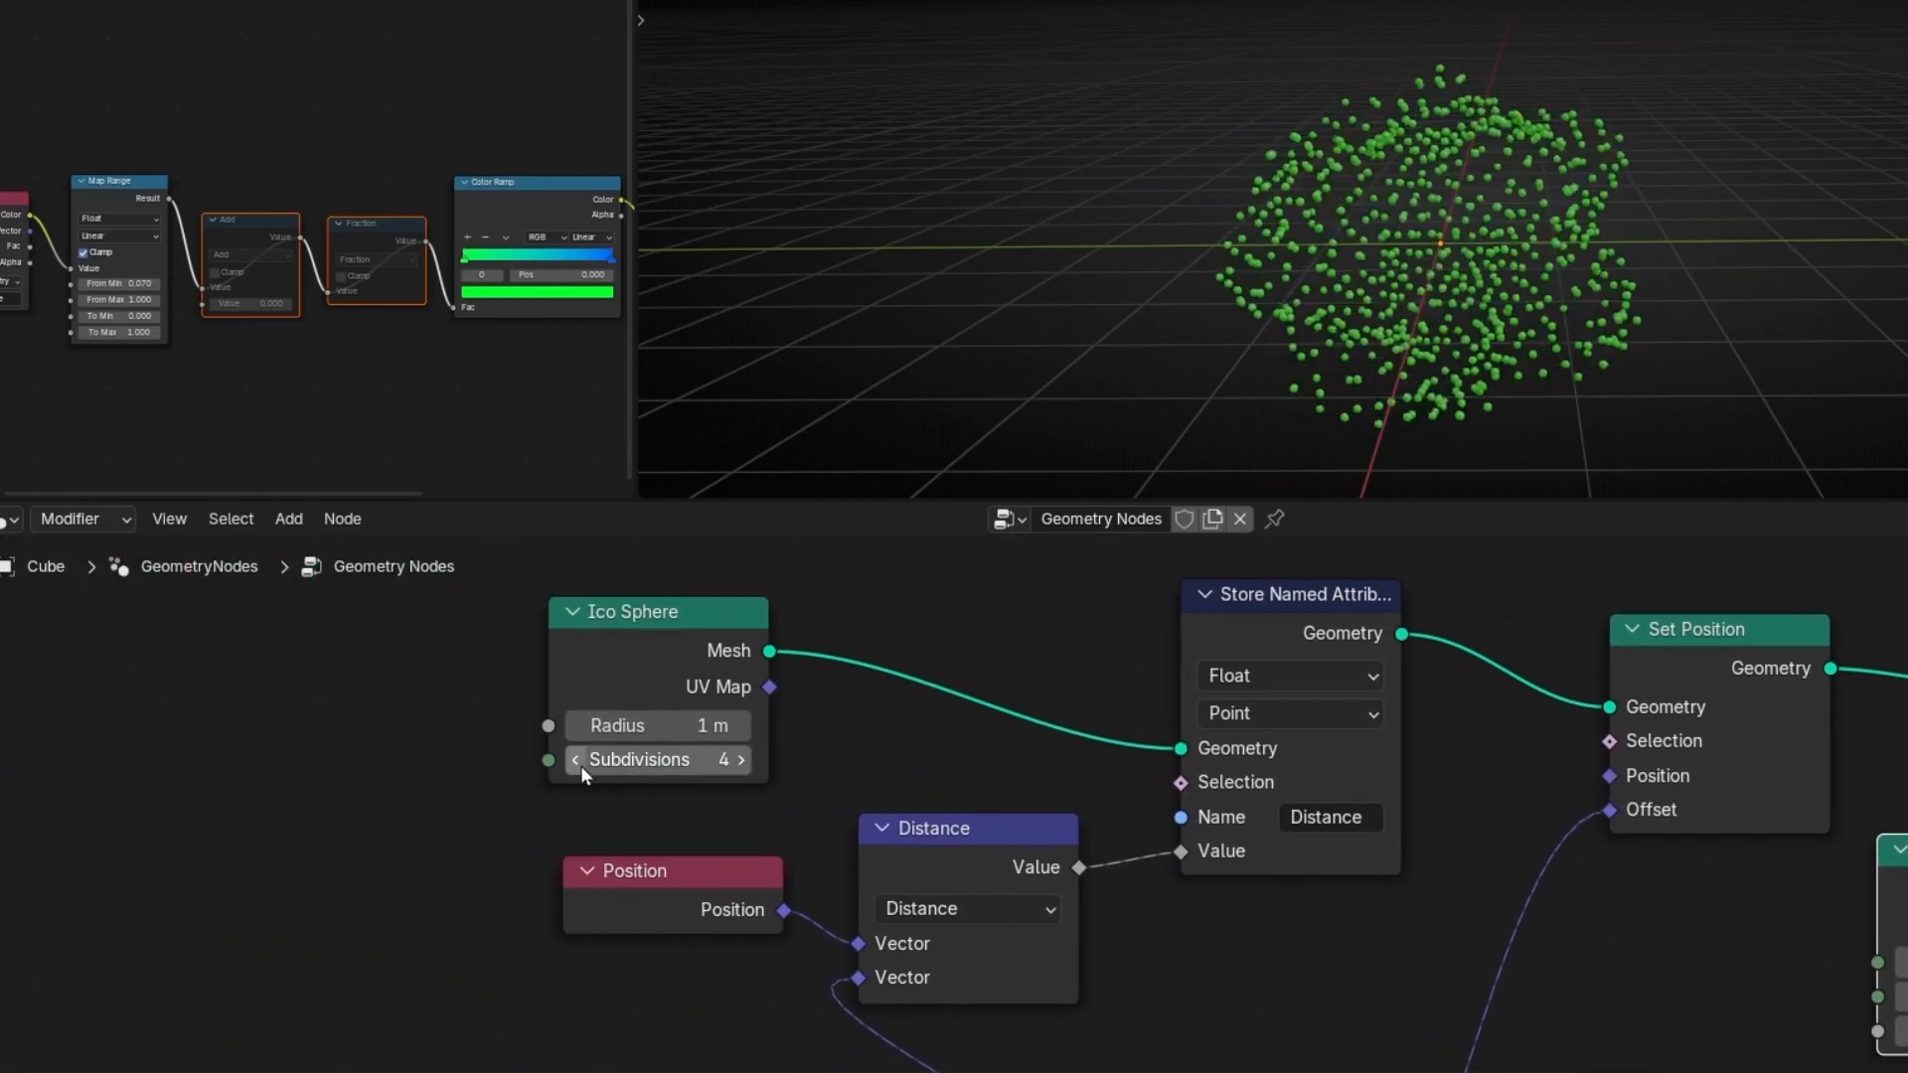
# - Lower the UV Sphere node to free space and insert a Realize Instances node between Set Position and Instance on Points
pyautogui.moveTo(1650, 866); pyautogui.dragTo(761, 789, button='middle')
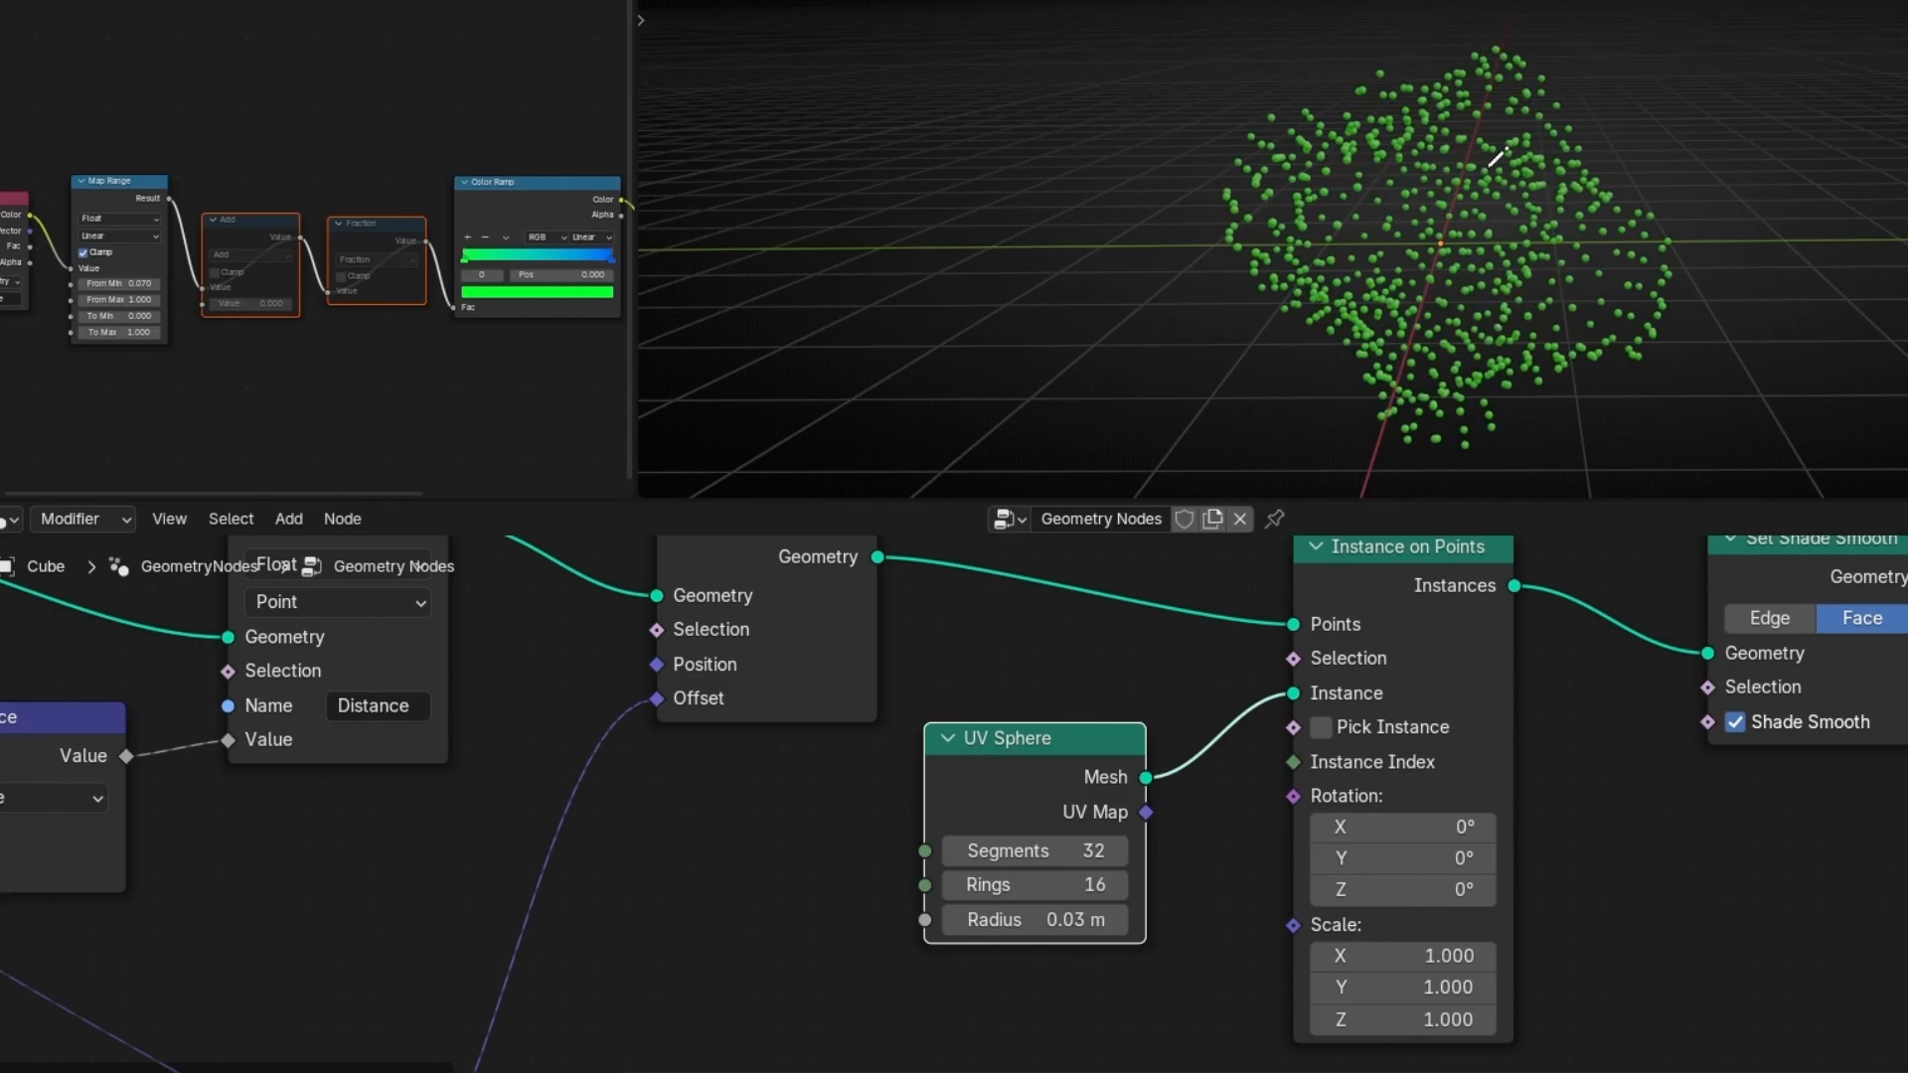
pyautogui.moveTo(1023, 750); pyautogui.dragTo(1055, 837)
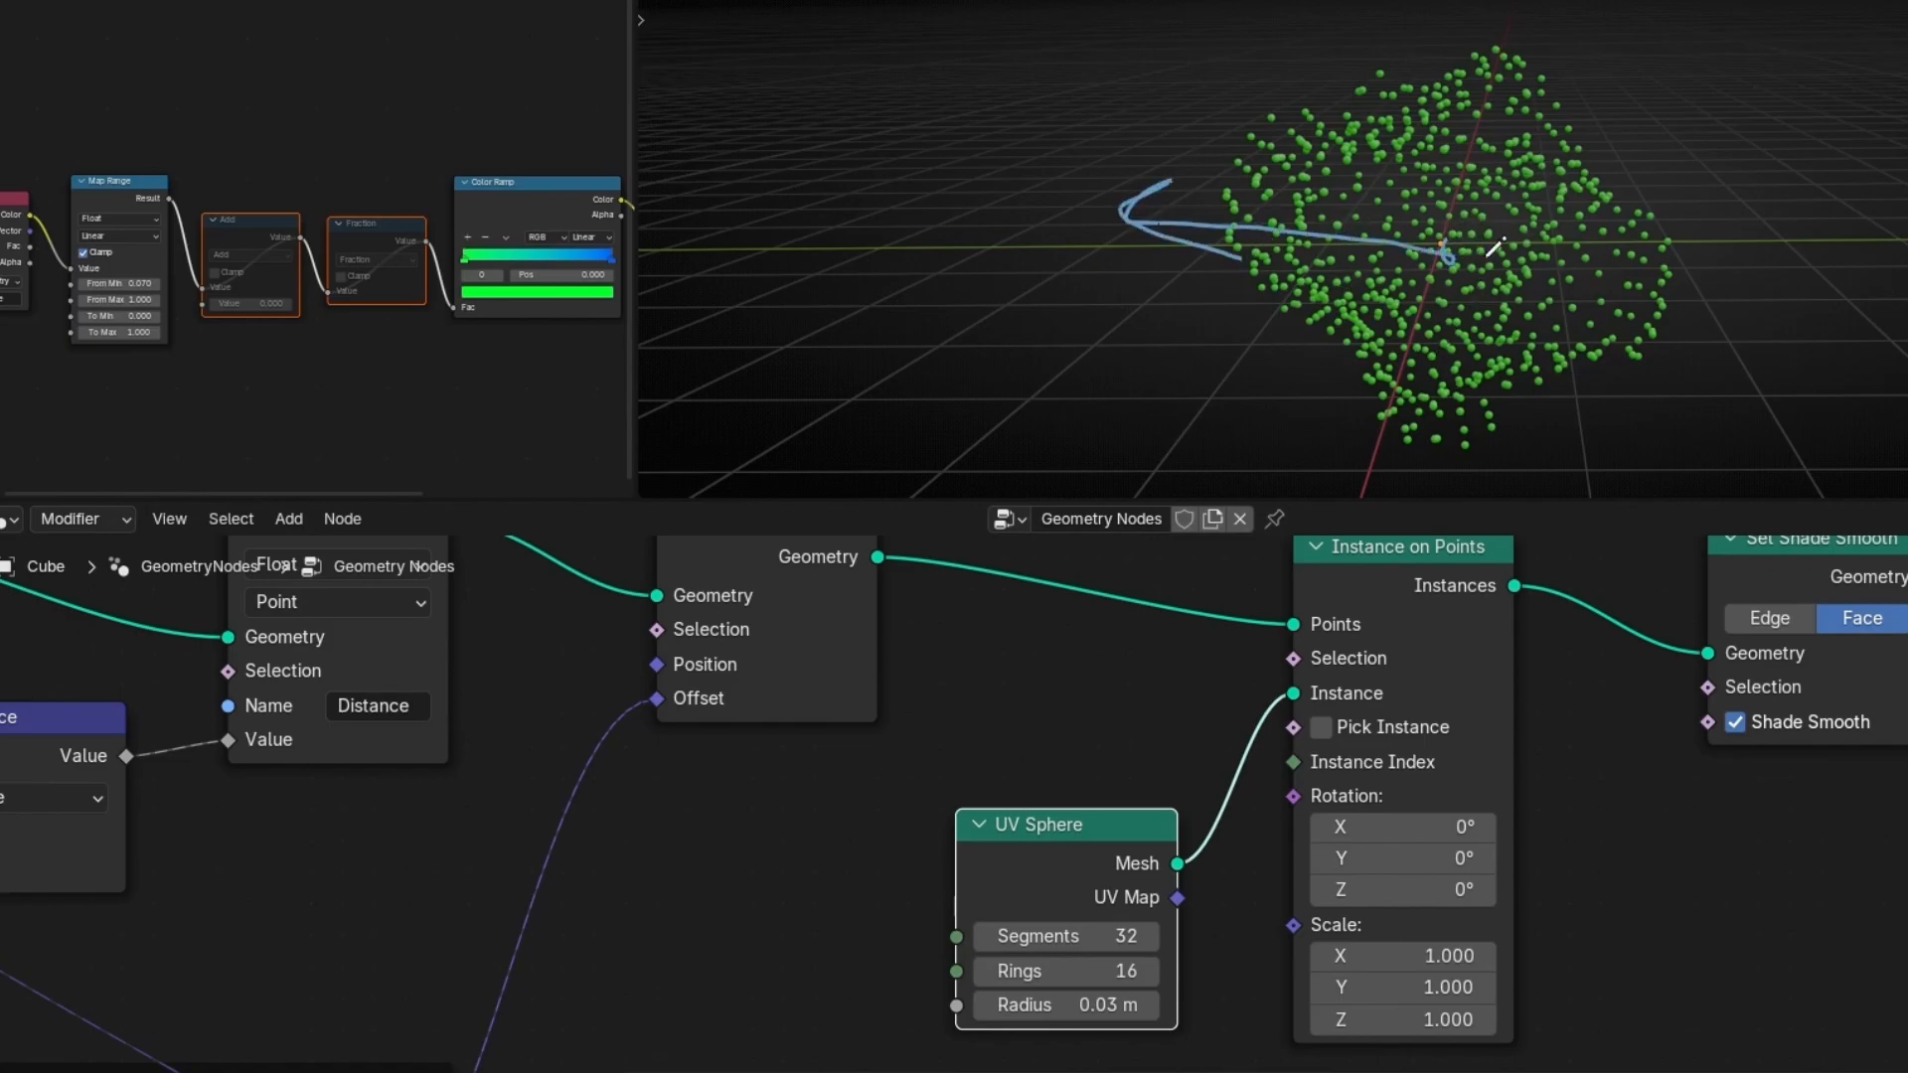
pyautogui.moveTo(1488, 256); pyautogui.dragTo(1407, 216, button='right')
pyautogui.moveTo(1159, 636); pyautogui.dragTo(1140, 638, button='middle')
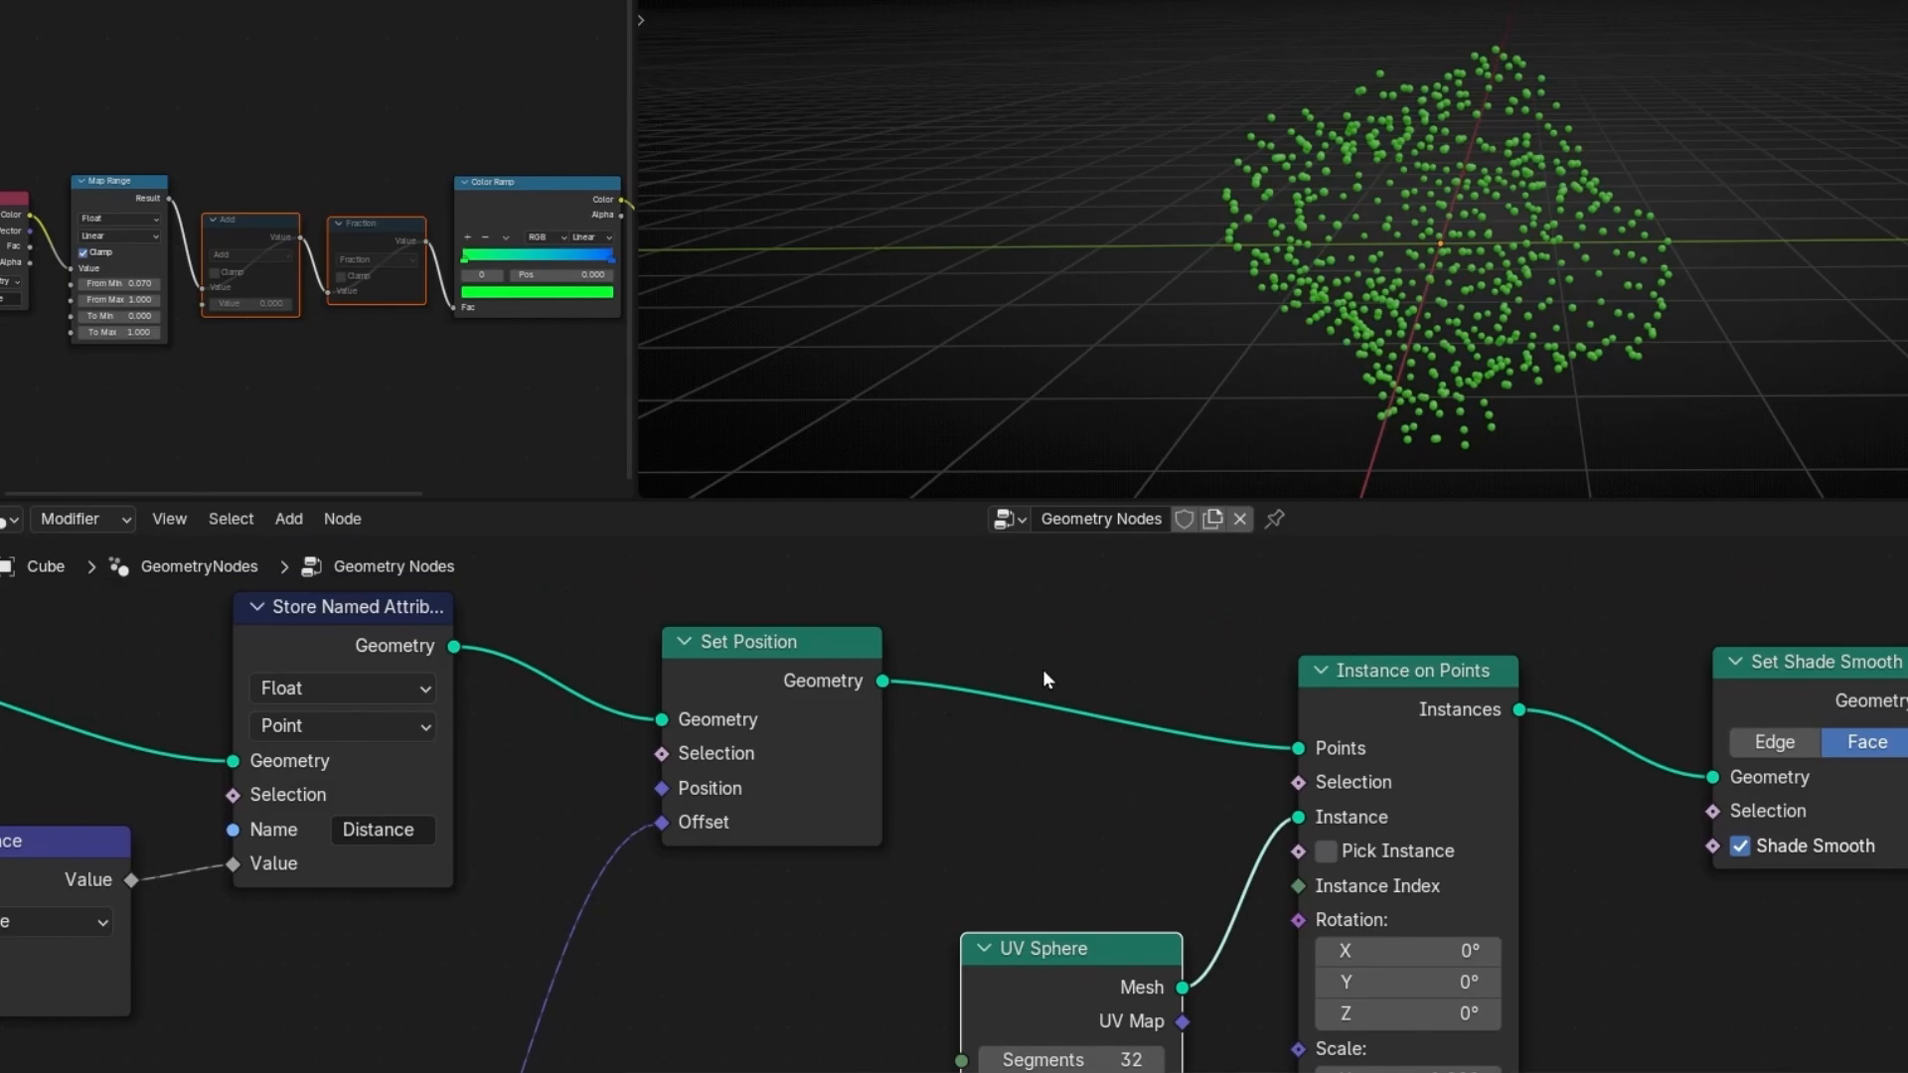
pyautogui.hotkey('shift', 'a')
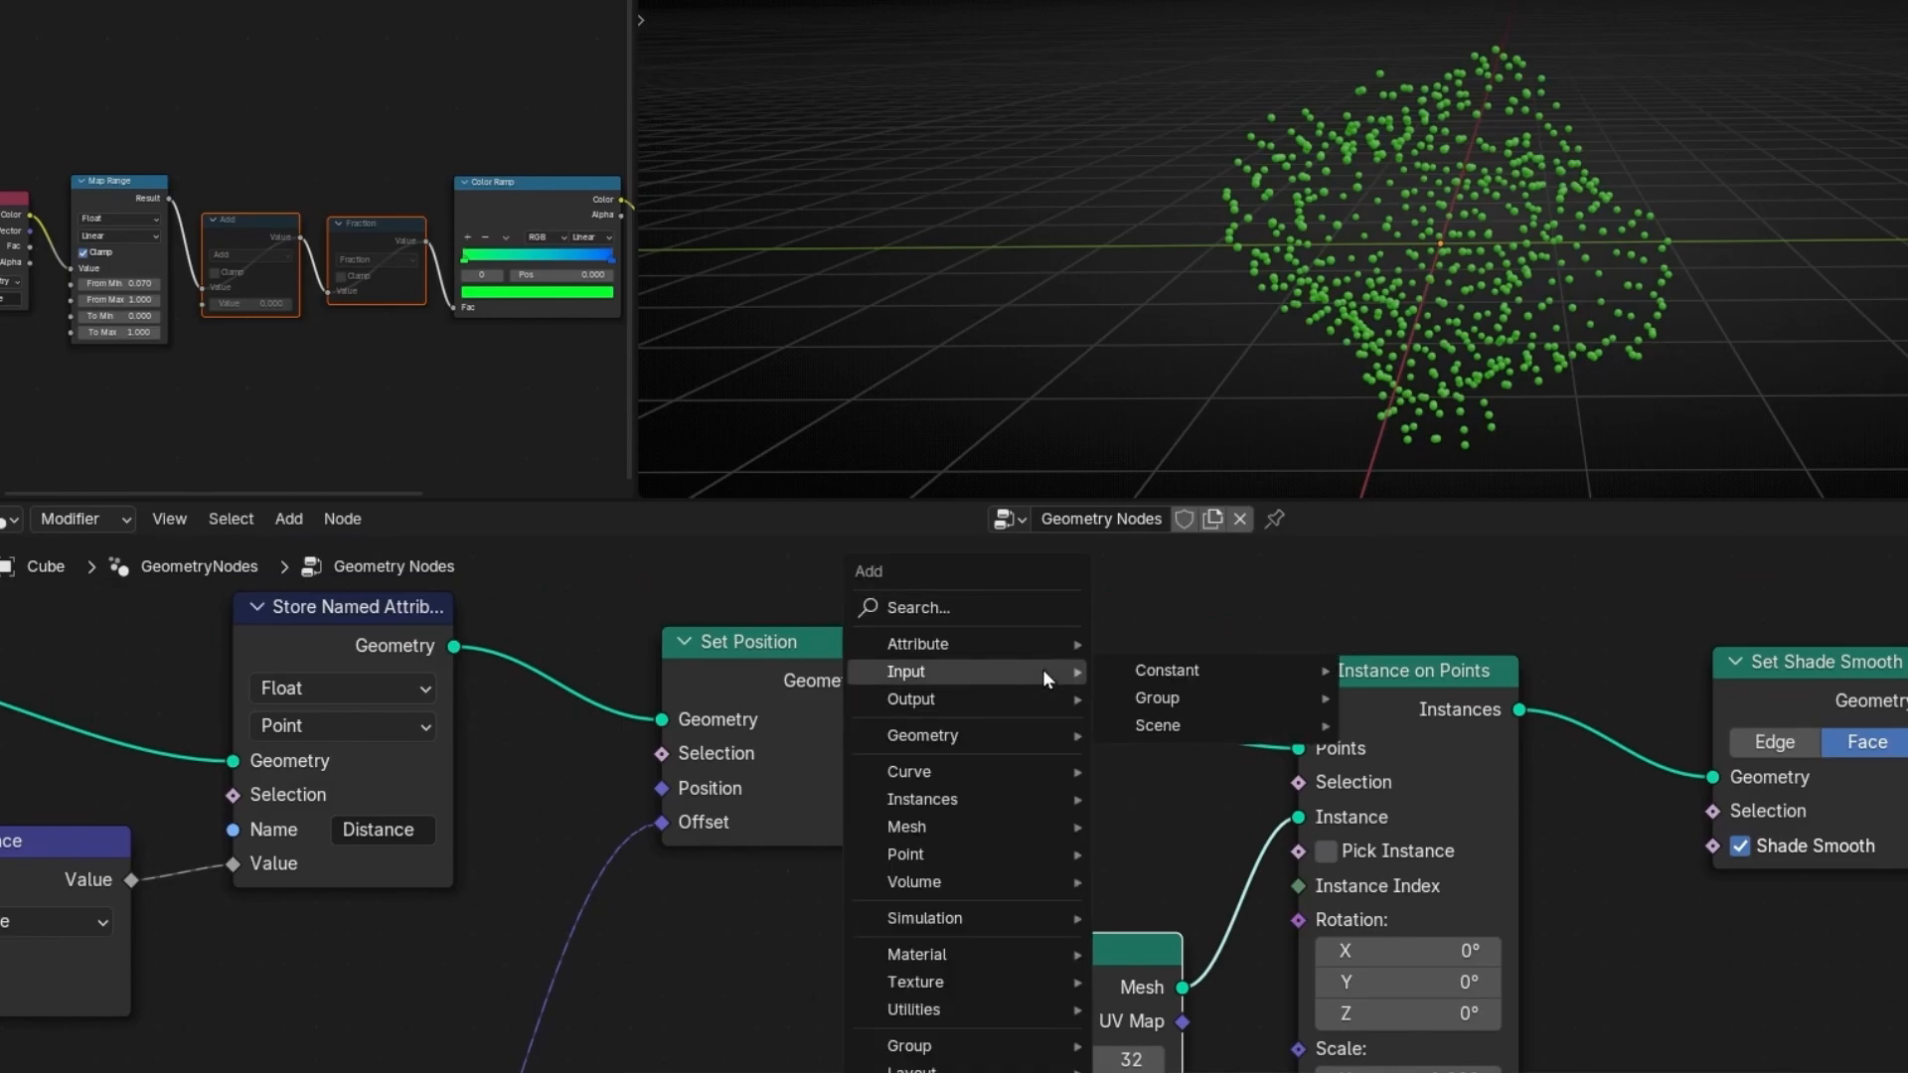
pyautogui.write('rea')
pyautogui.press('Return')
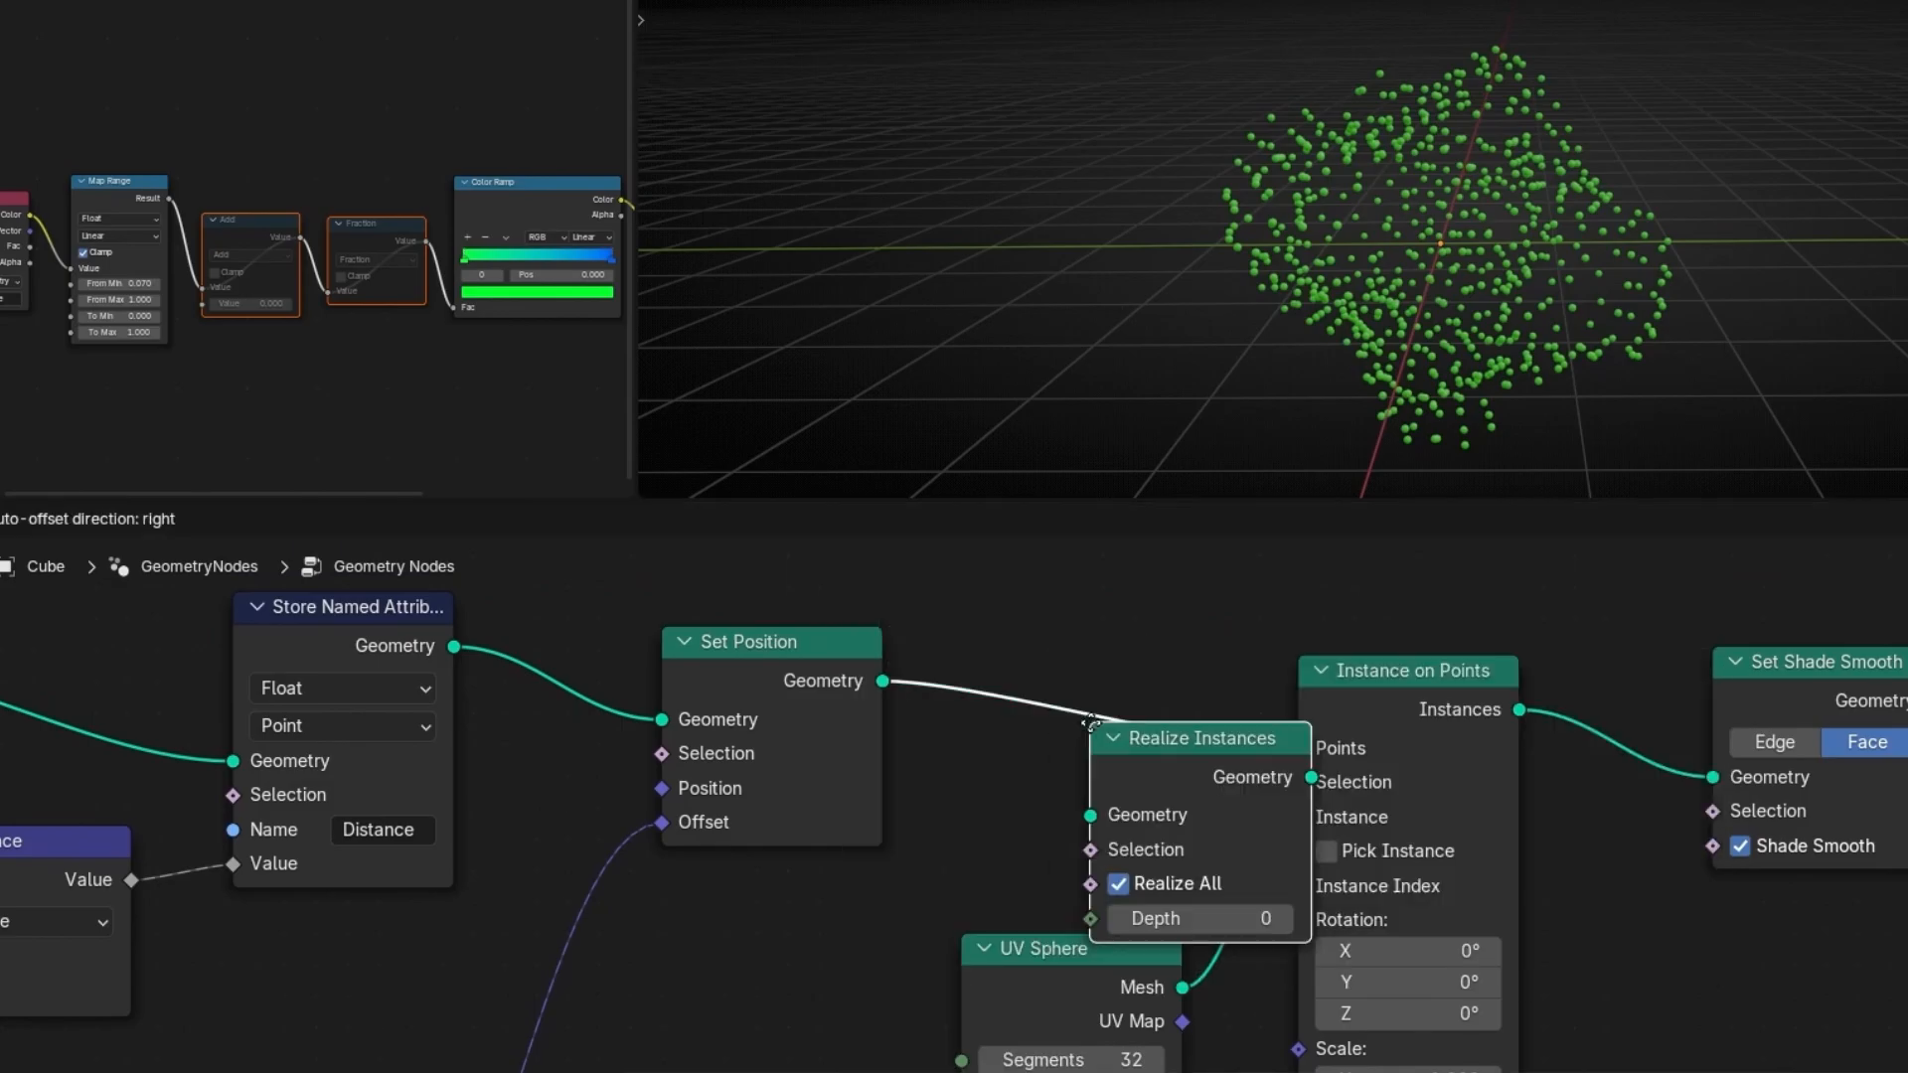
pyautogui.click(974, 626)
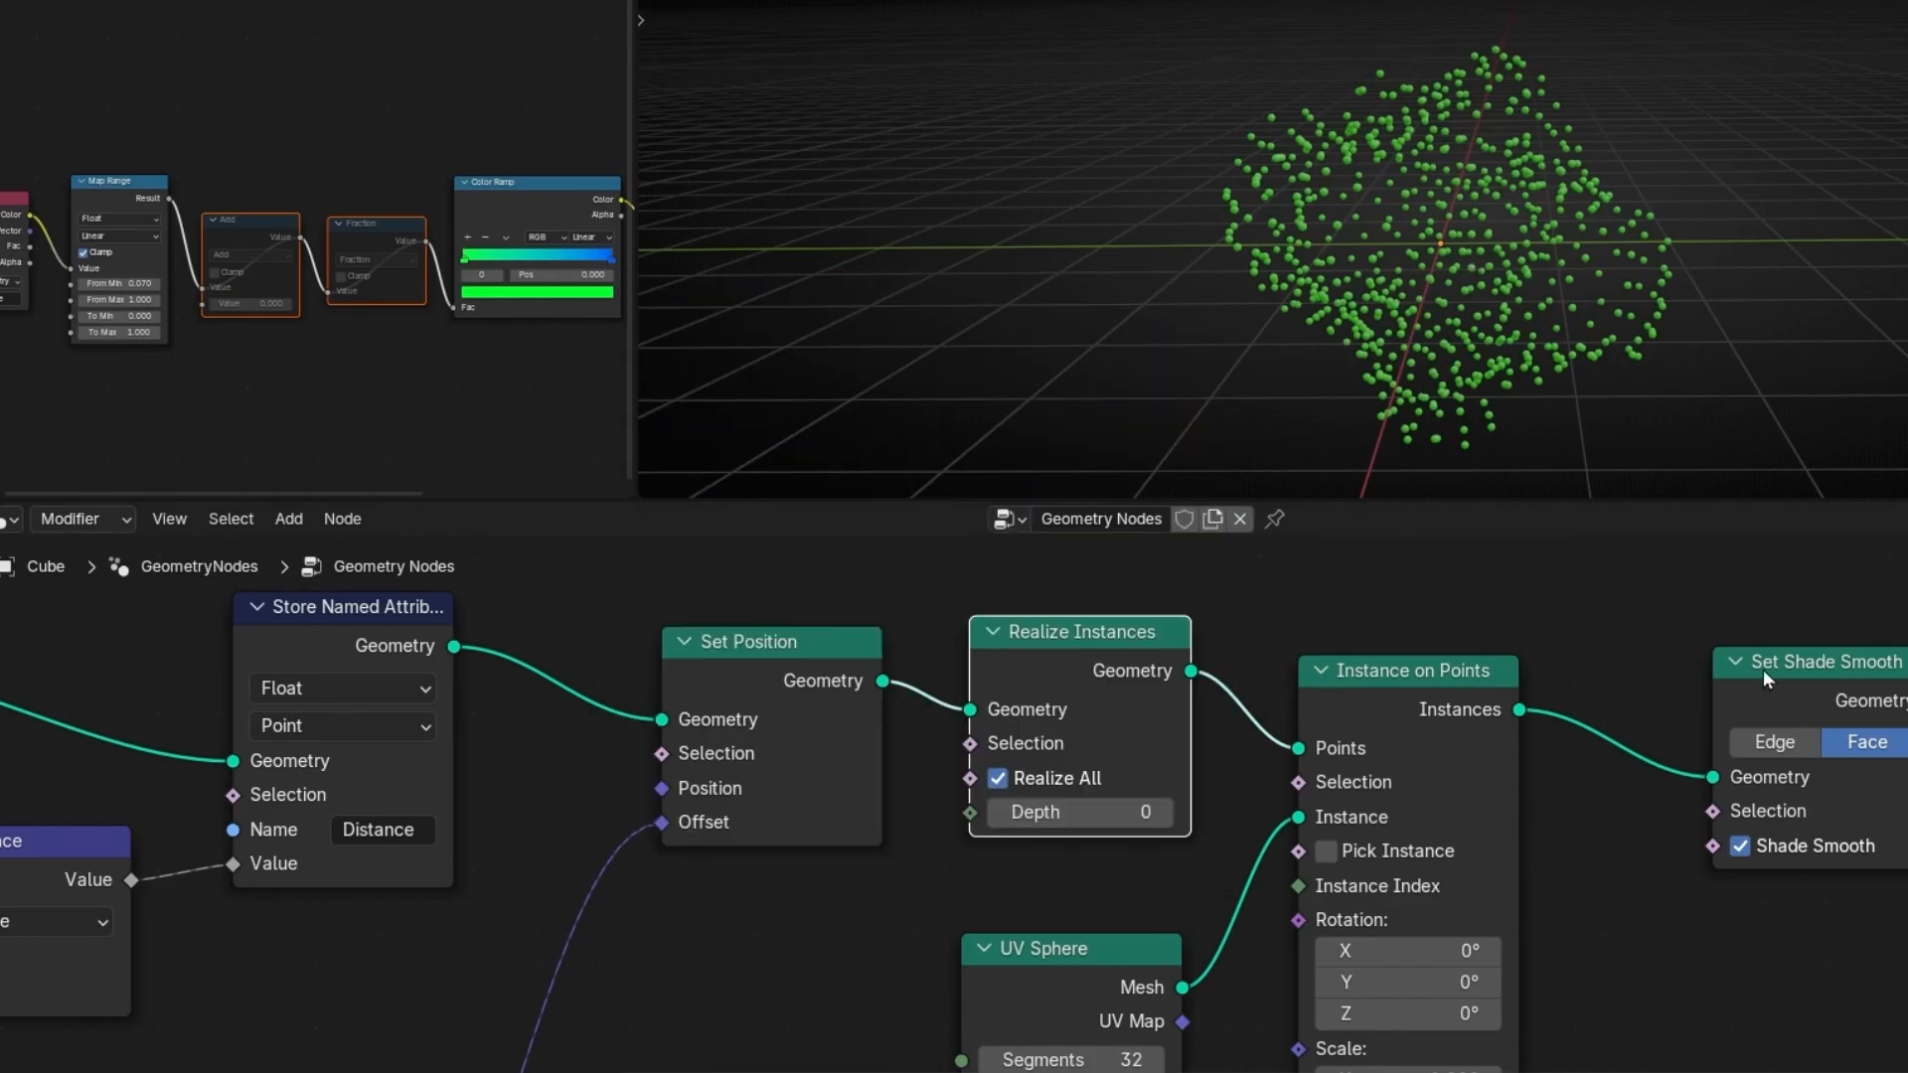
# - Move Realize Instances so it sits between Instance on Points and Set Shade Smooth
pyautogui.moveTo(1763, 670); pyautogui.dragTo(1705, 676)
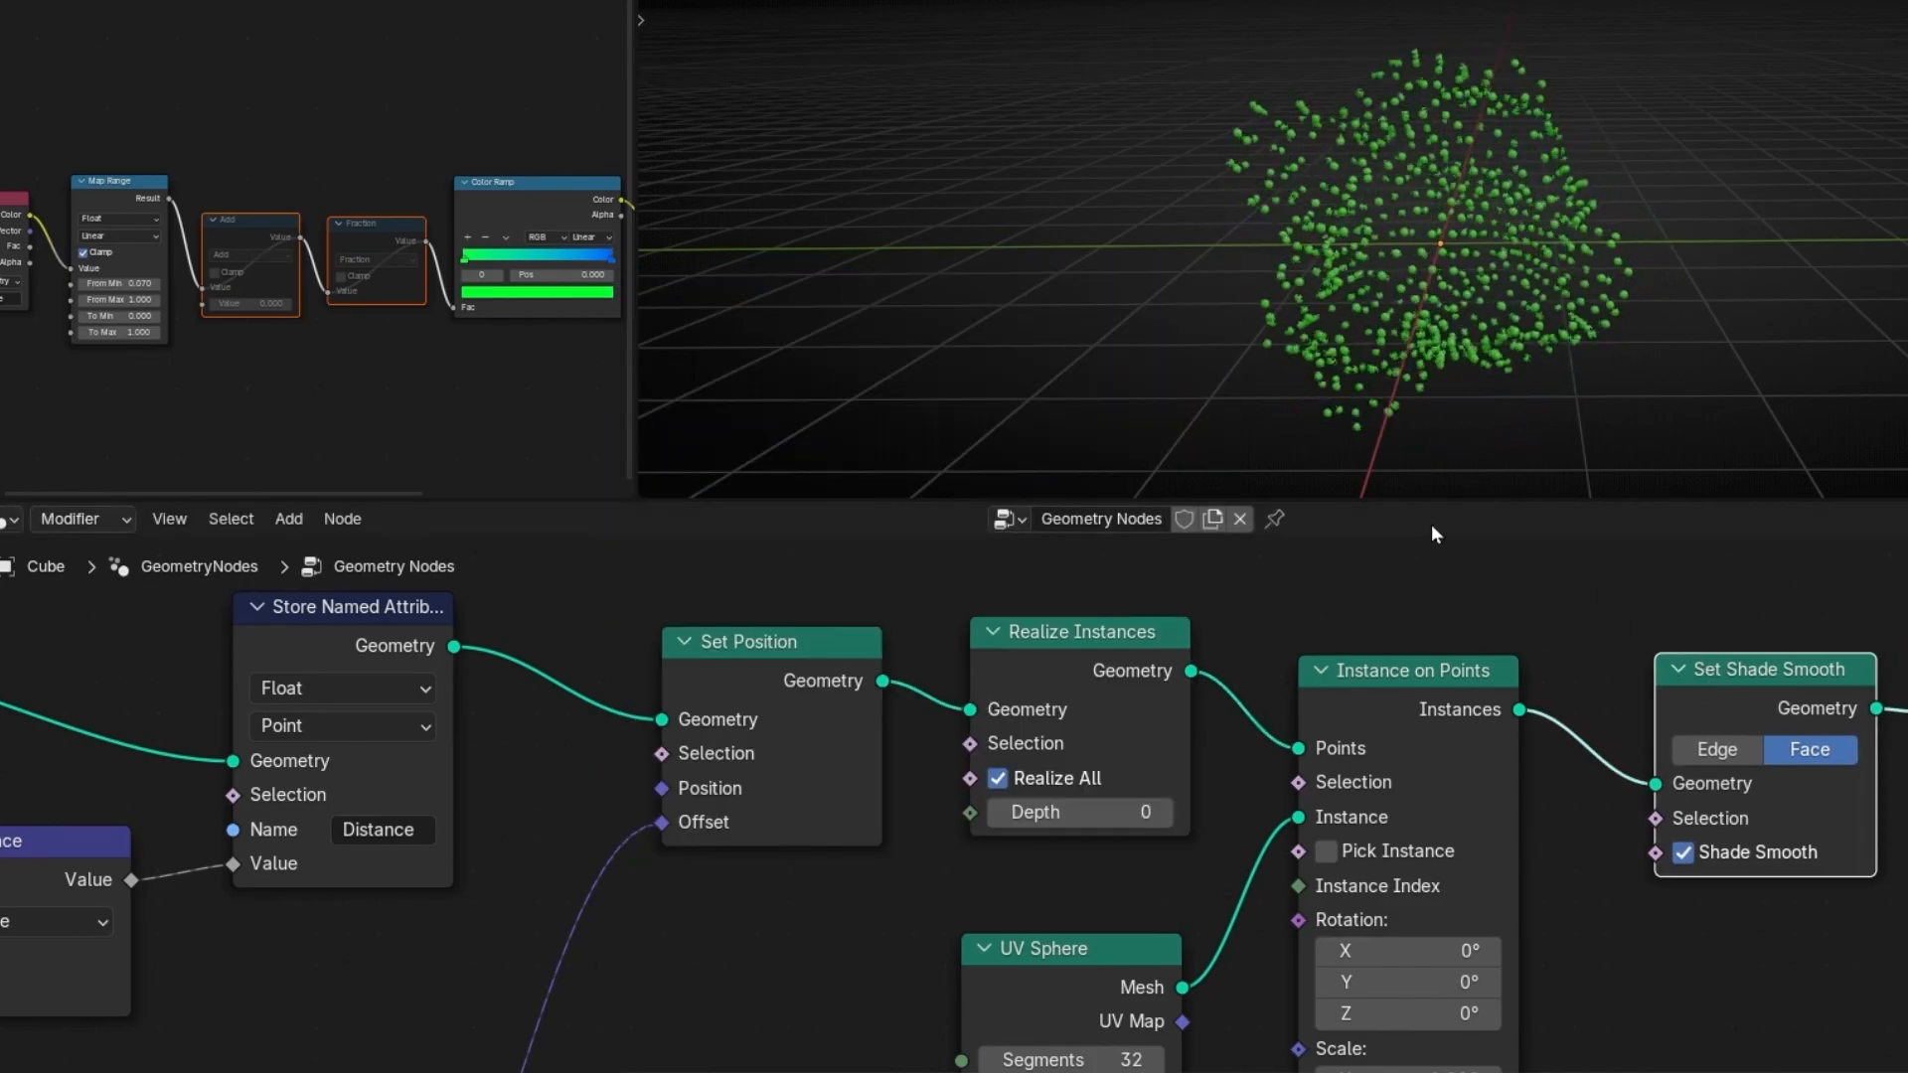
pyautogui.click(1026, 710)
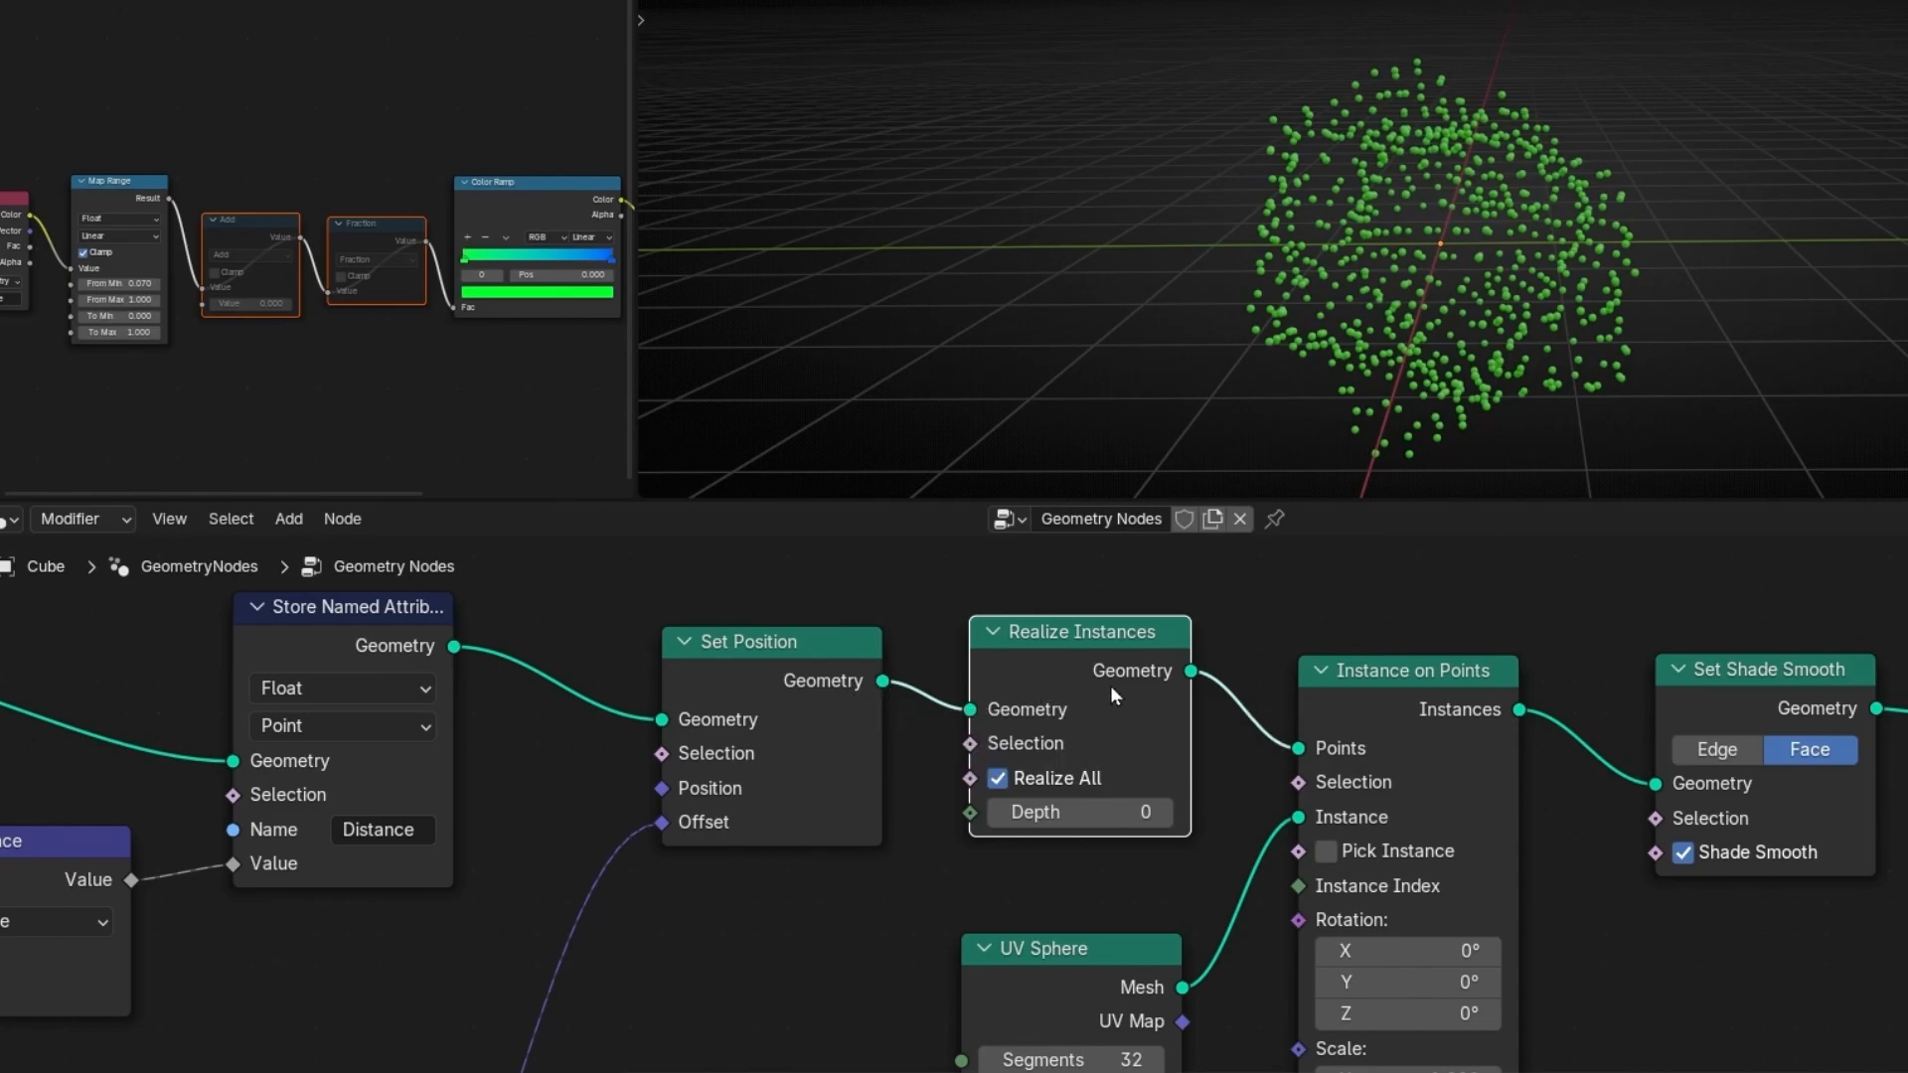
pyautogui.moveTo(1109, 678); pyautogui.dragTo(1667, 682)
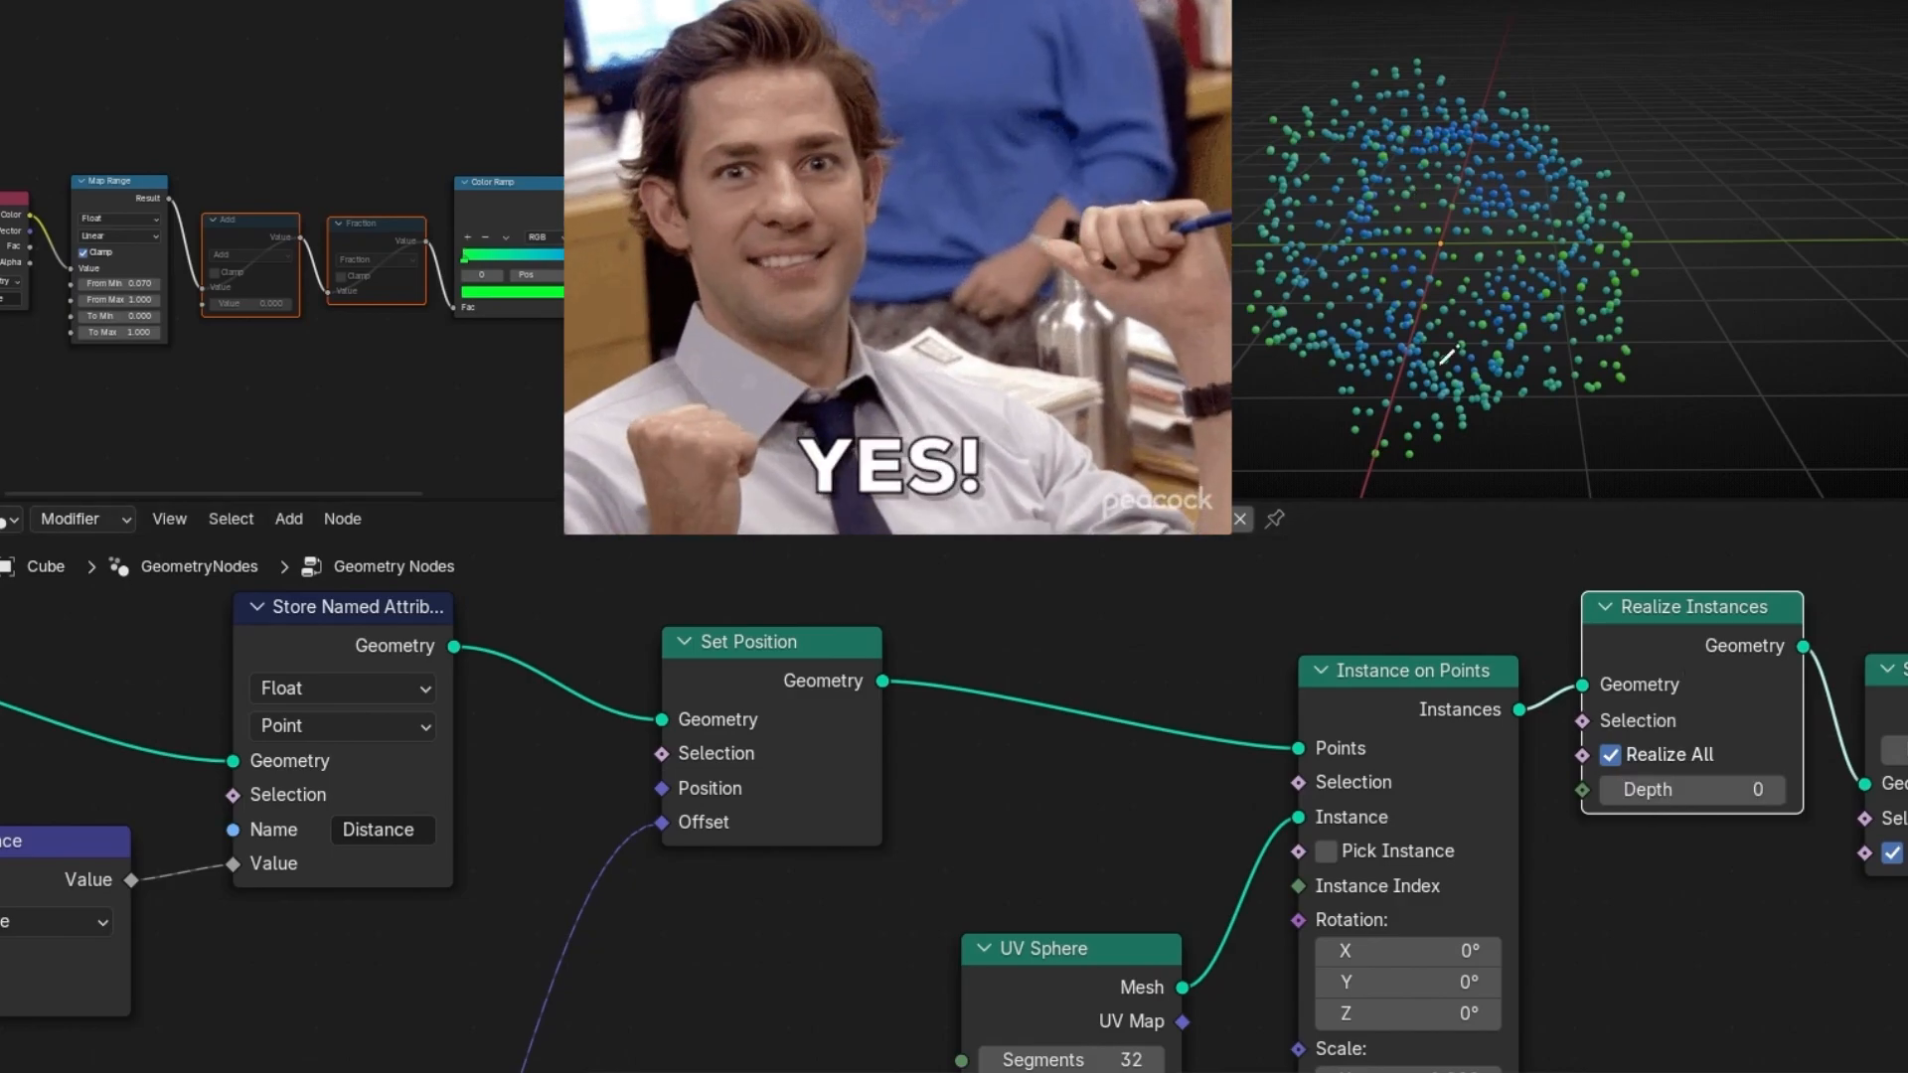
# - Tidy the node chain by moving UV Sphere, Instance on Points and Realize Instances closer to Set Position
pyautogui.moveTo(1033, 951); pyautogui.dragTo(866, 958)
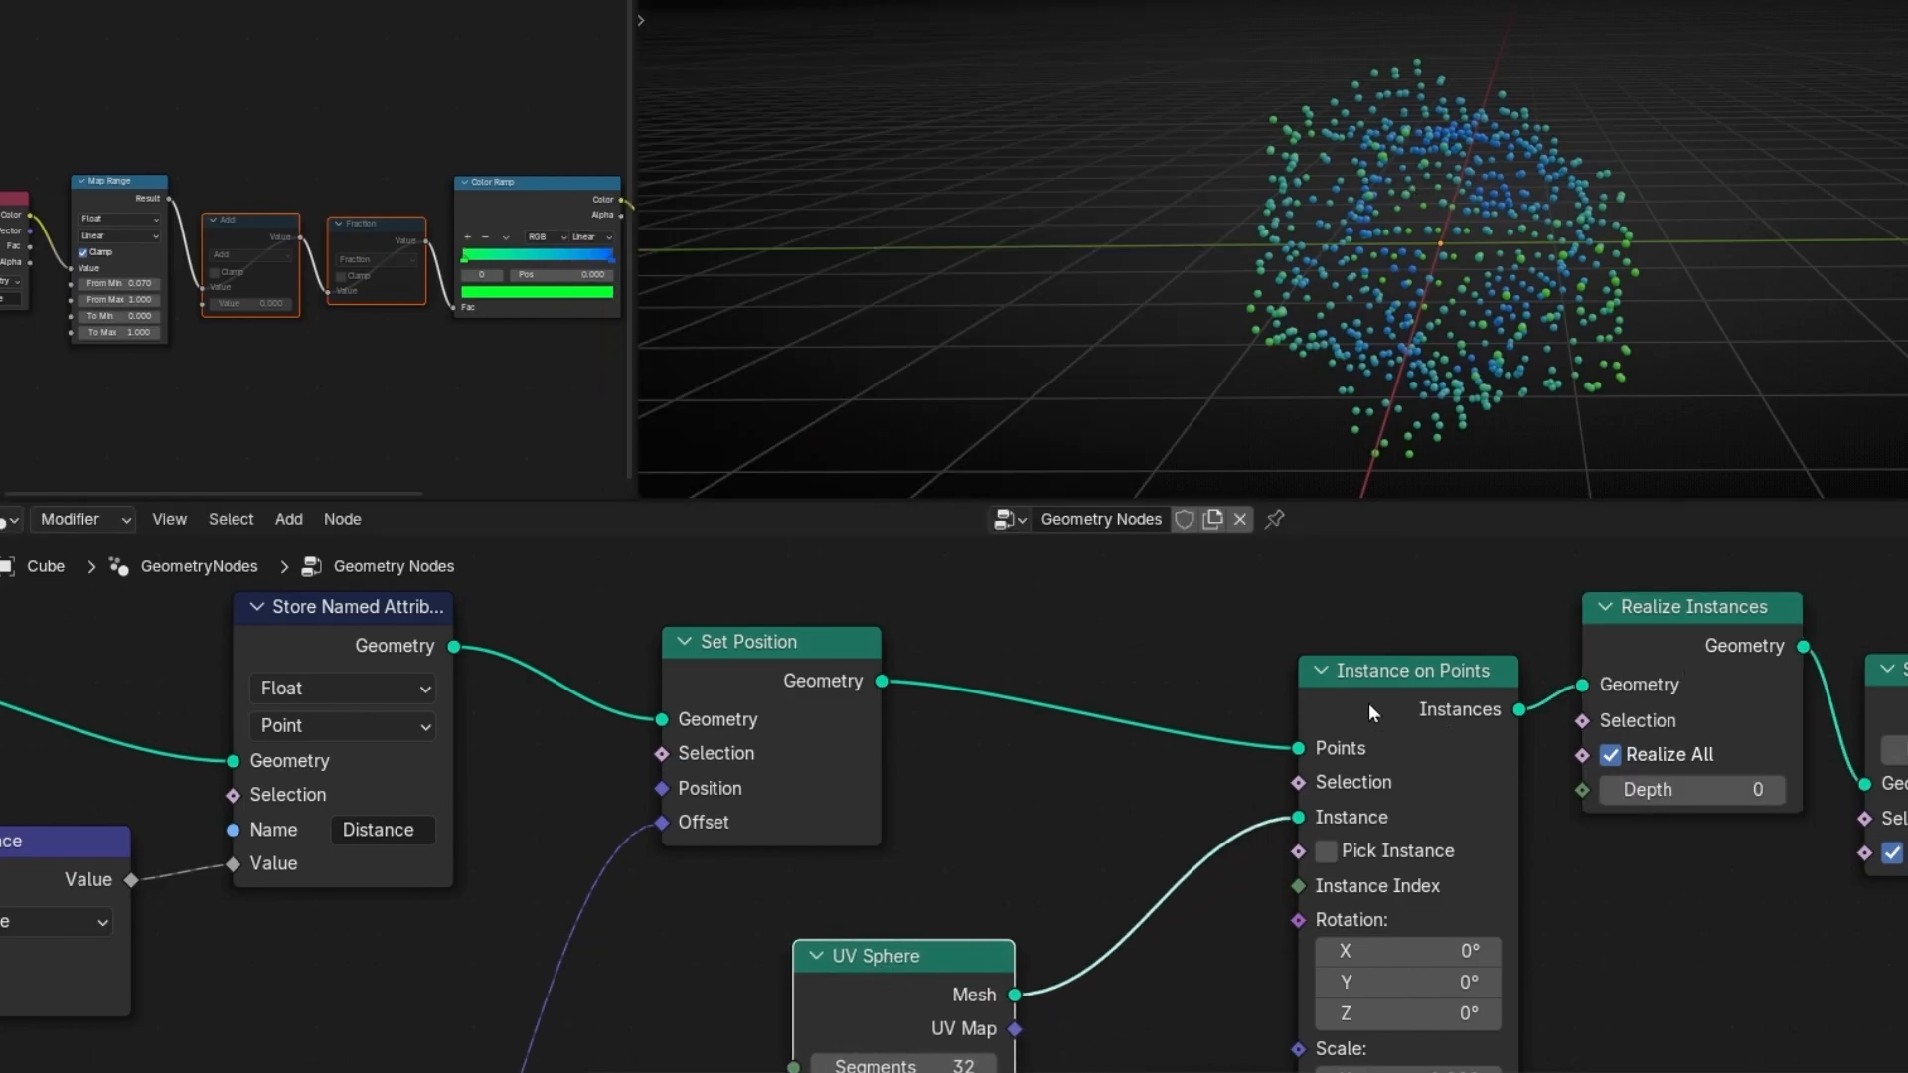
pyautogui.moveTo(1376, 684); pyautogui.dragTo(1223, 675)
pyautogui.moveTo(1584, 606); pyautogui.dragTo(1462, 632)
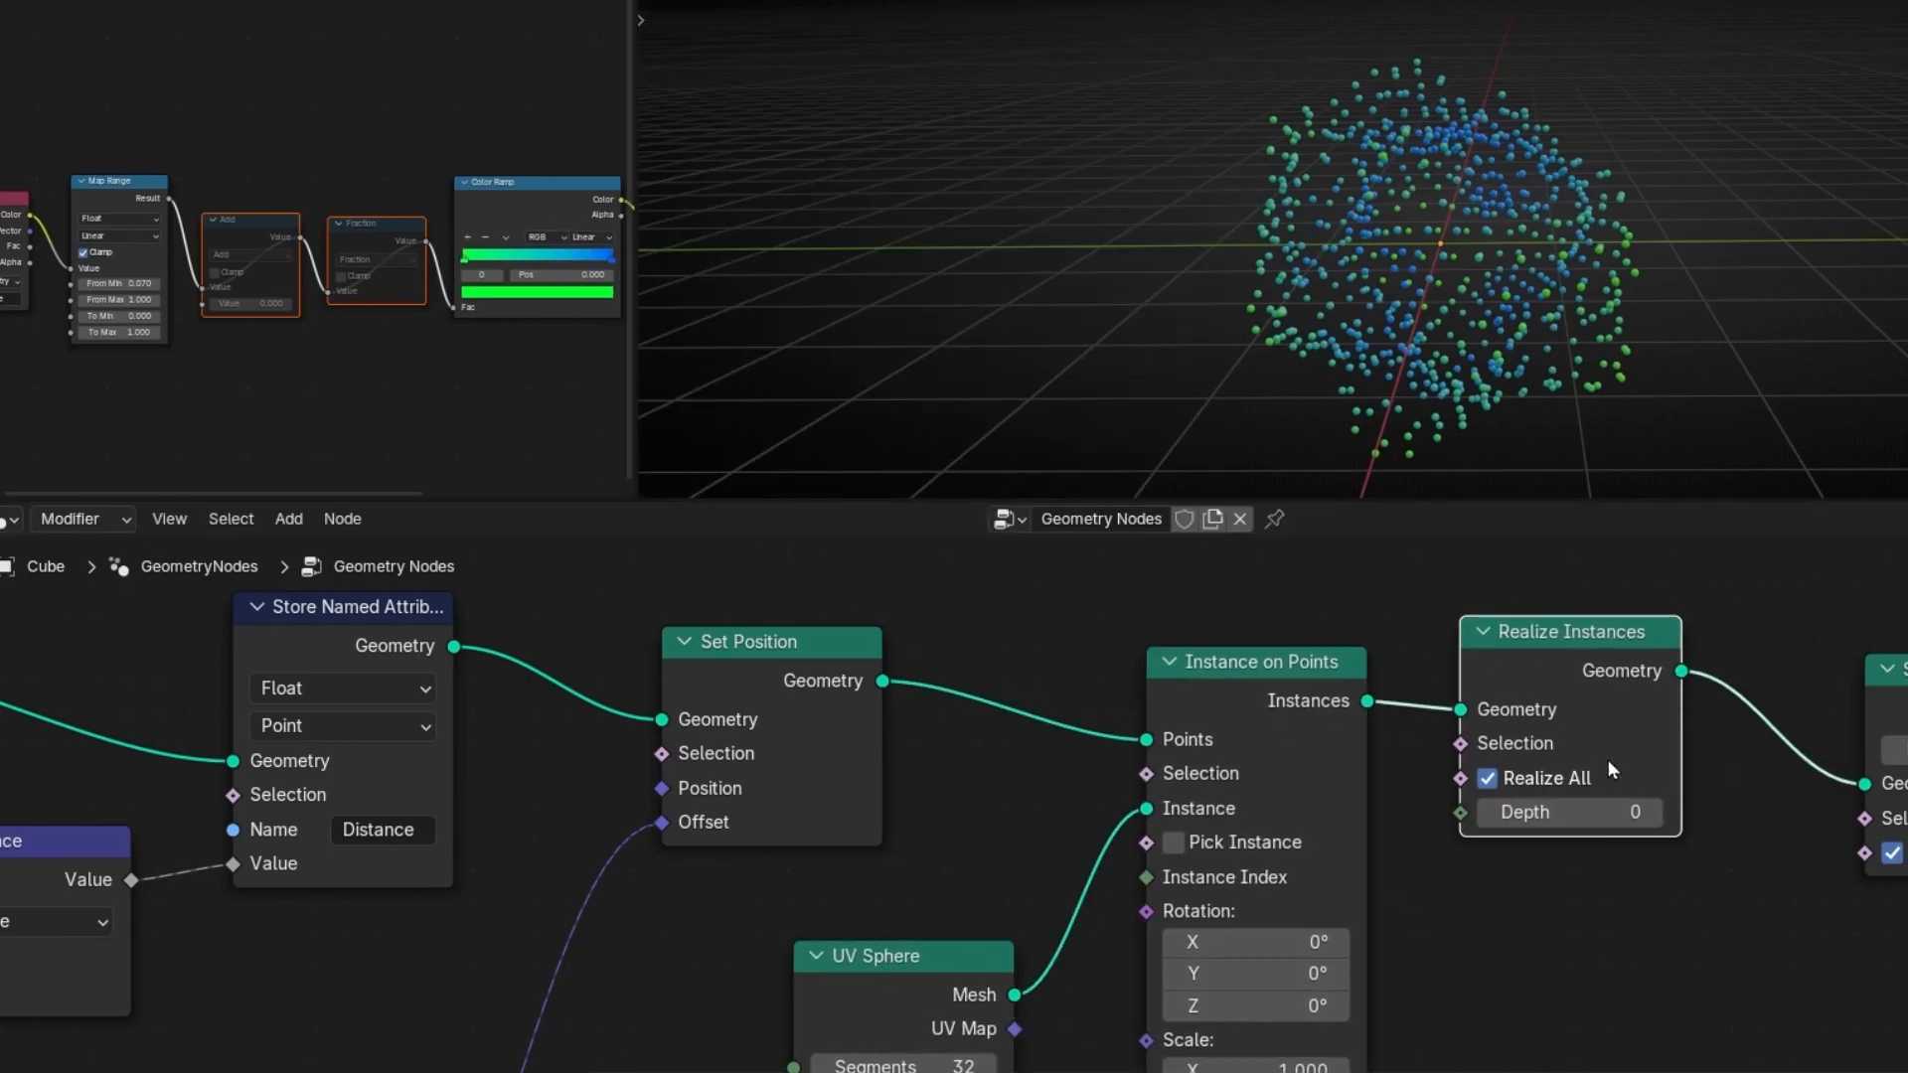
pyautogui.moveTo(1739, 852); pyautogui.dragTo(1239, 857, button='middle')
pyautogui.moveTo(1487, 336); pyautogui.dragTo(1461, 316, button='middle')
# - Mute and unmute Instance on Points, and do the same with Realize Instances, to compare their effect on the coloring
pyautogui.click(743, 729)
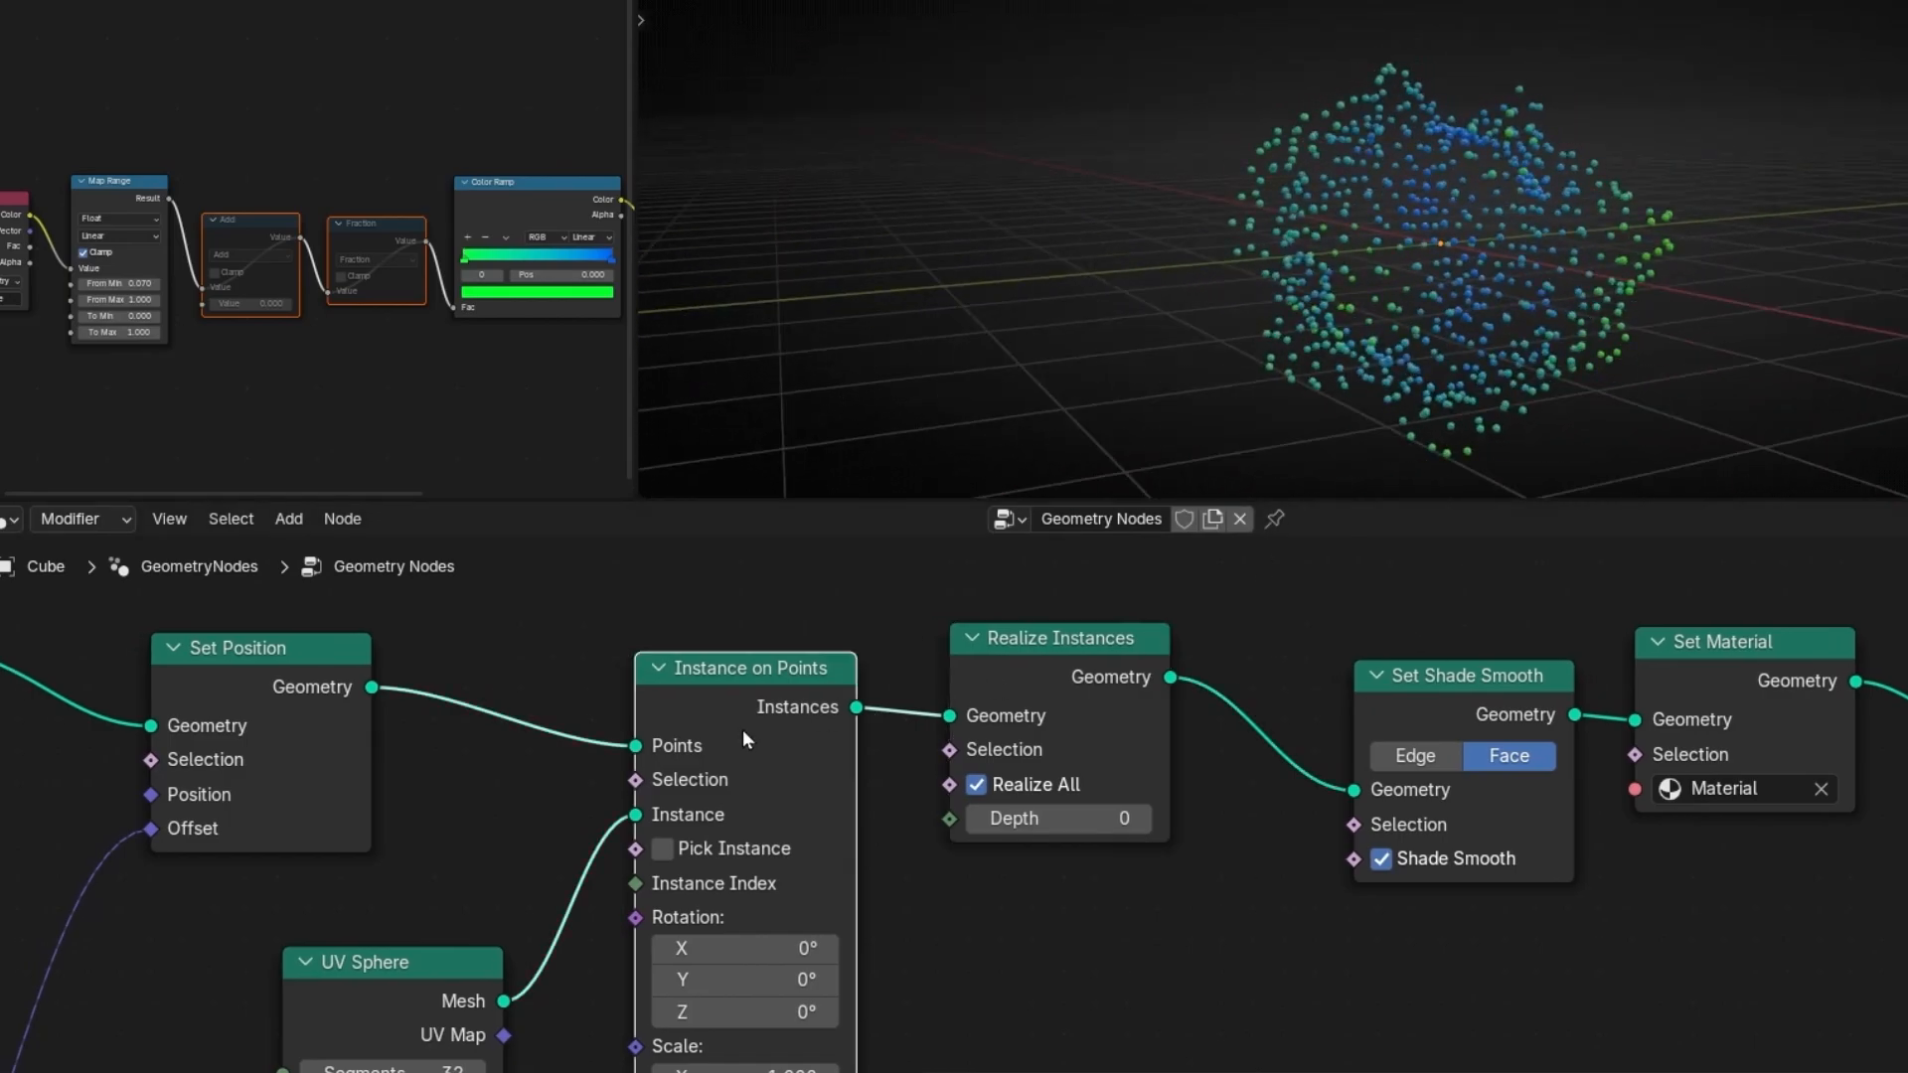
pyautogui.press('m')
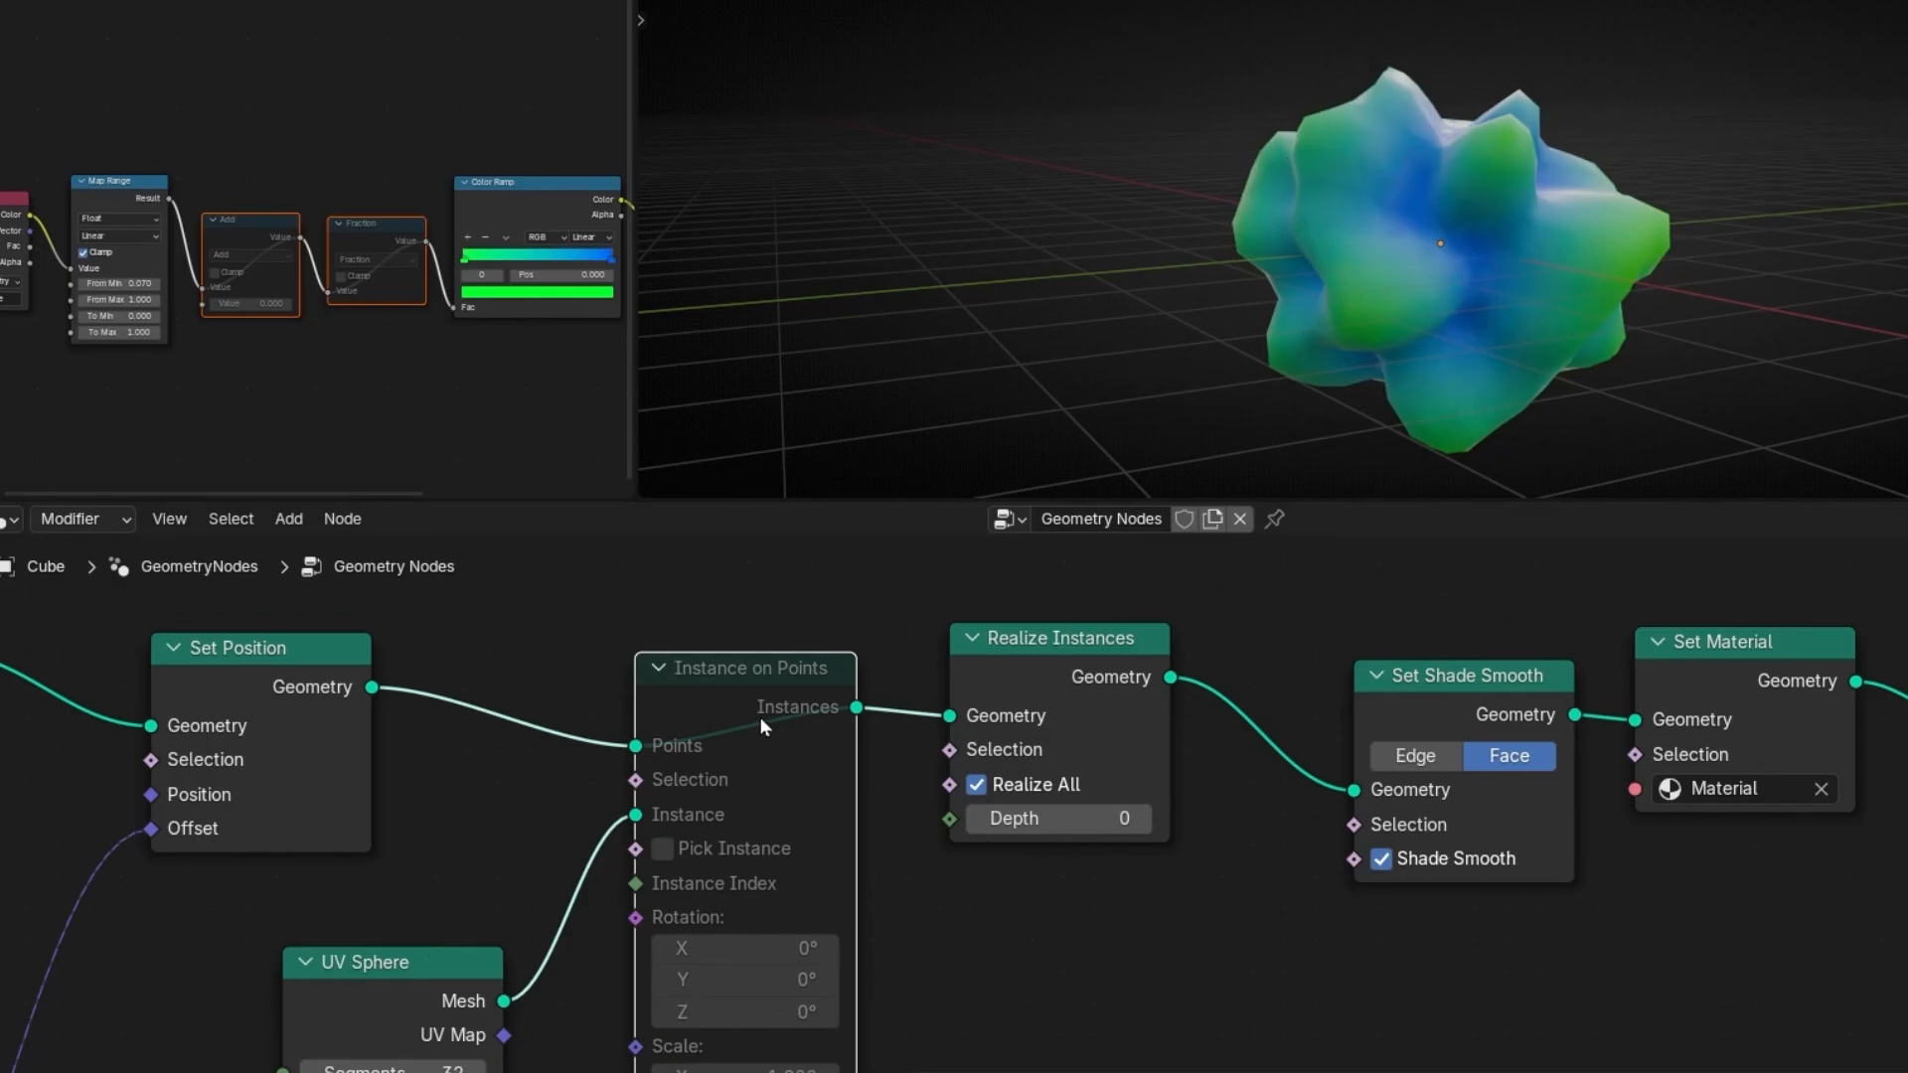
pyautogui.press('m')
pyautogui.click(1066, 671)
pyautogui.press('m')
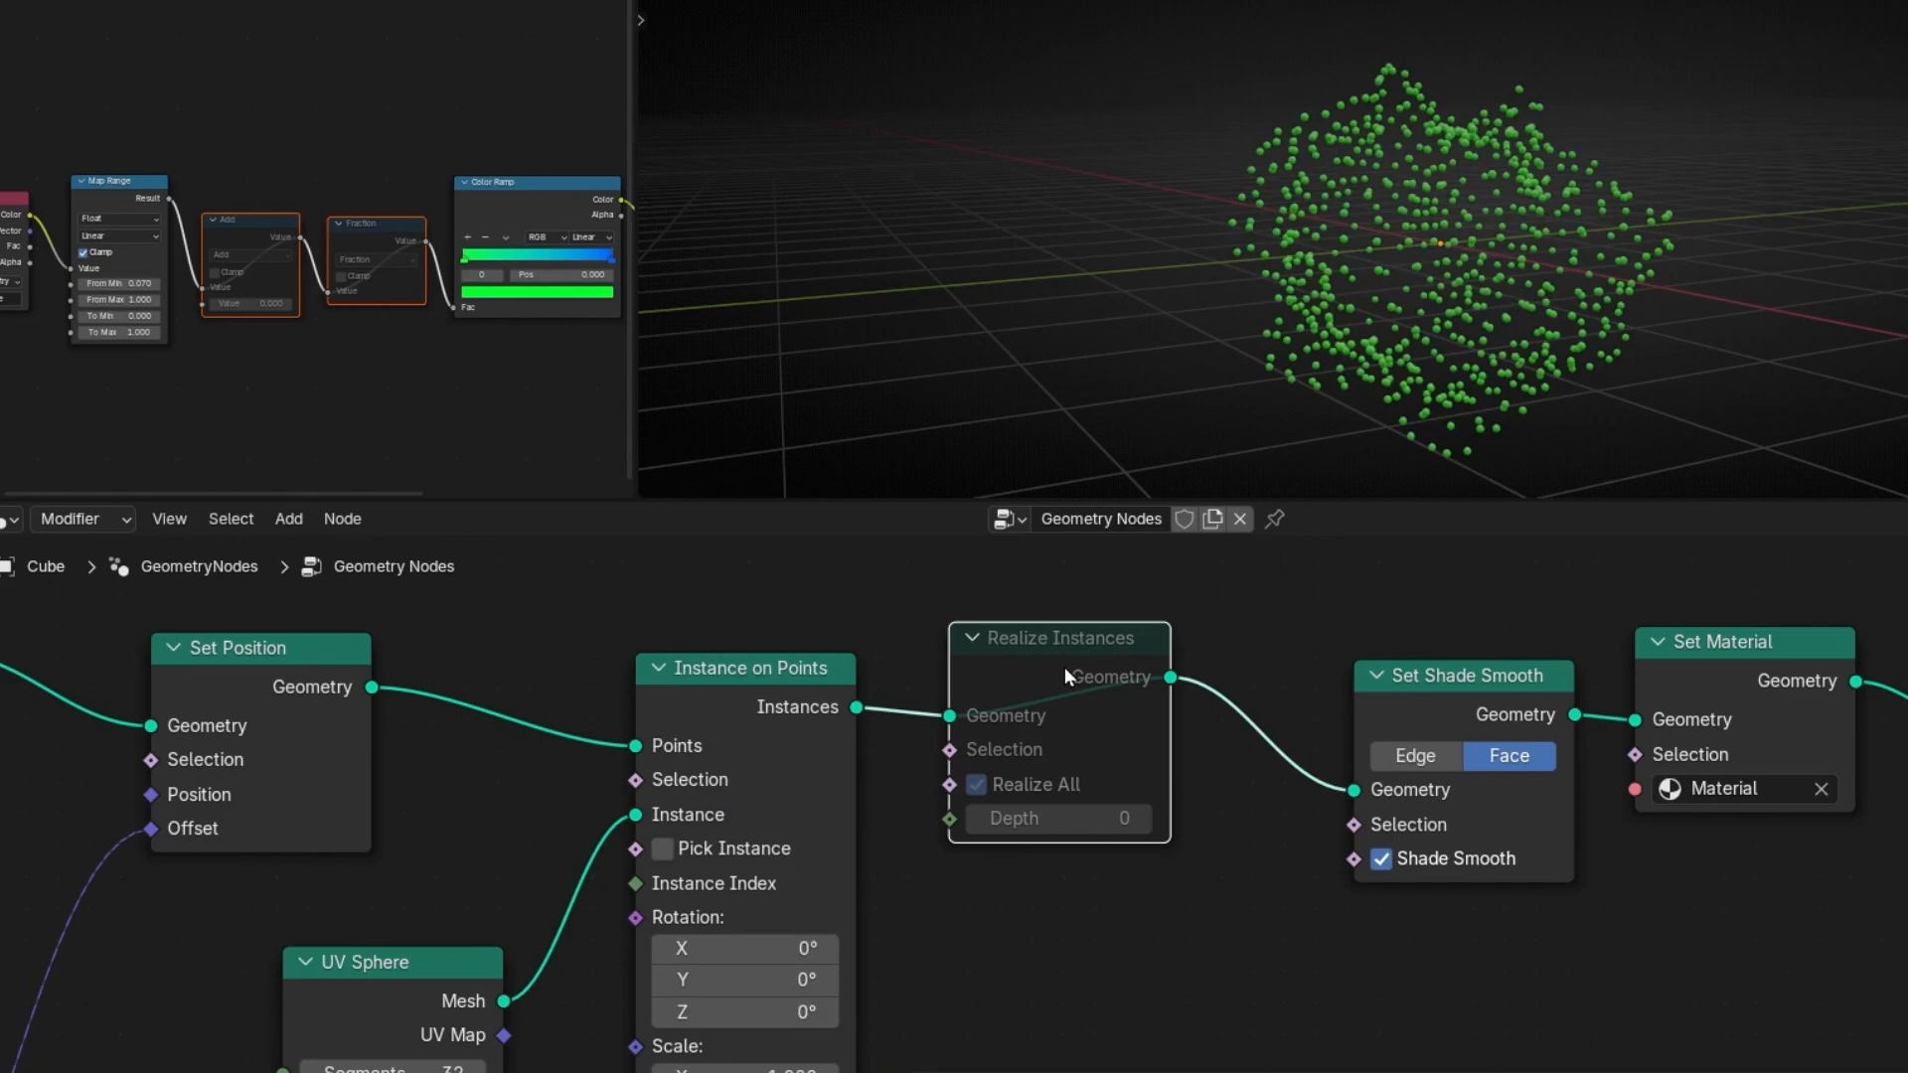
pyautogui.press('m')
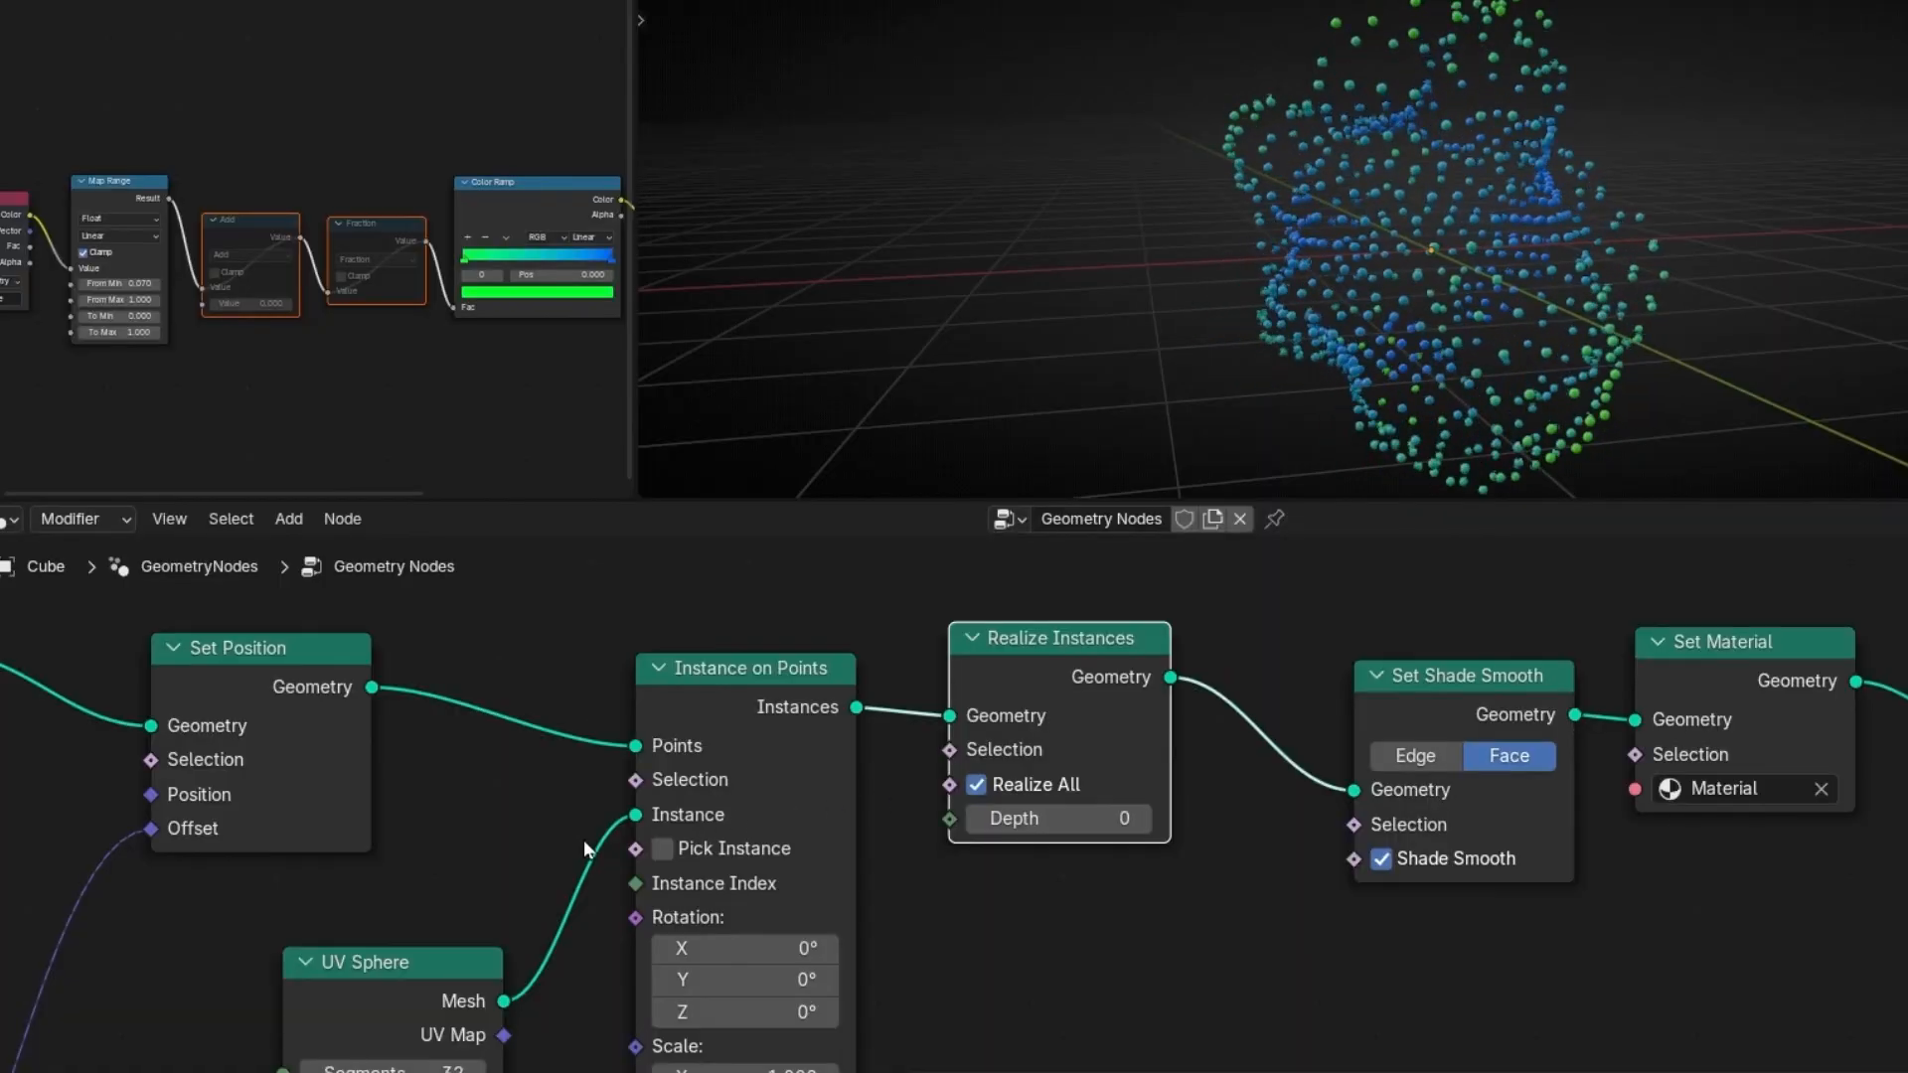
# - Try 5 subdivisions on the Ico Sphere and return it to 4
pyautogui.moveTo(593, 763); pyautogui.dragTo(1700, 785, button='middle')
pyautogui.moveTo(461, 781); pyautogui.dragTo(579, 780, button='middle')
pyautogui.click(497, 787)
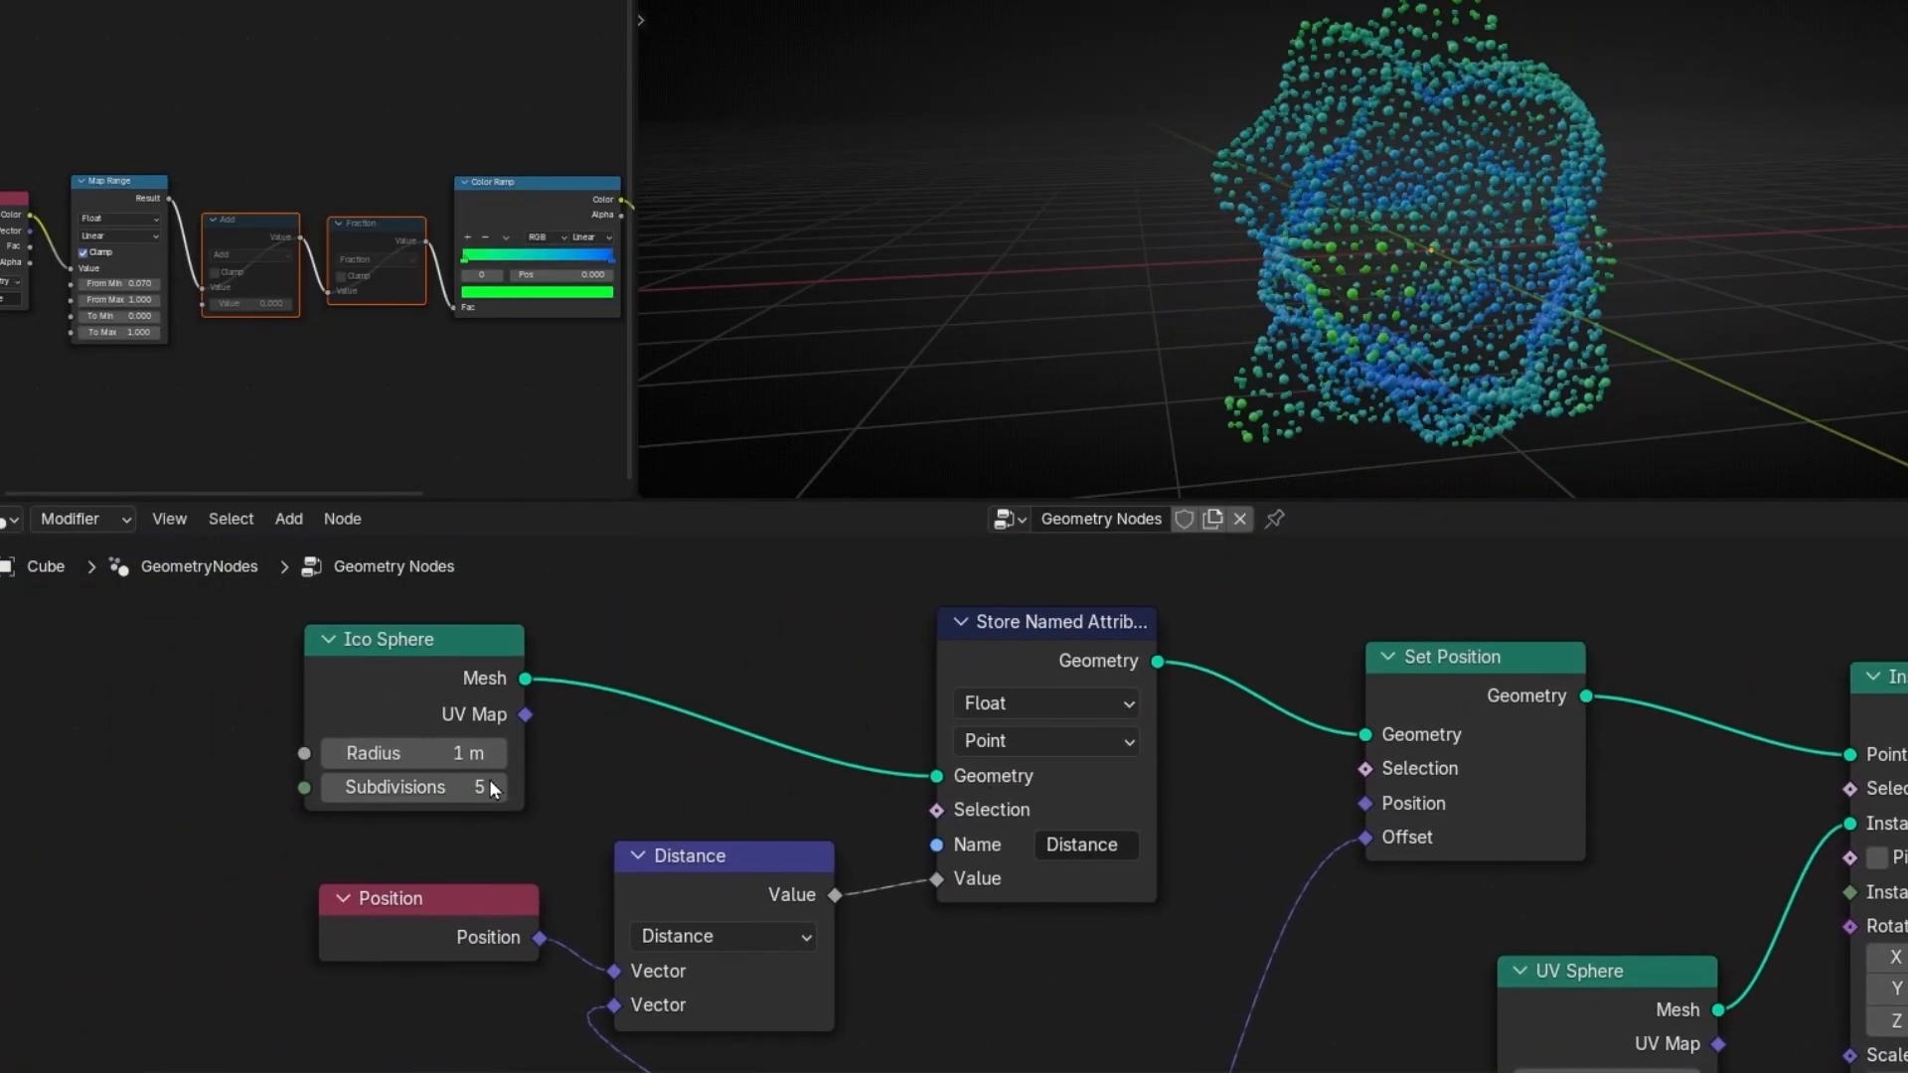
pyautogui.click(329, 787)
# - Set the UV Sphere's radius to 0.07 m and inspect the animated spheres from several angles in the maximized 3D viewport
pyautogui.moveTo(1084, 909); pyautogui.dragTo(270, 686, button='middle')
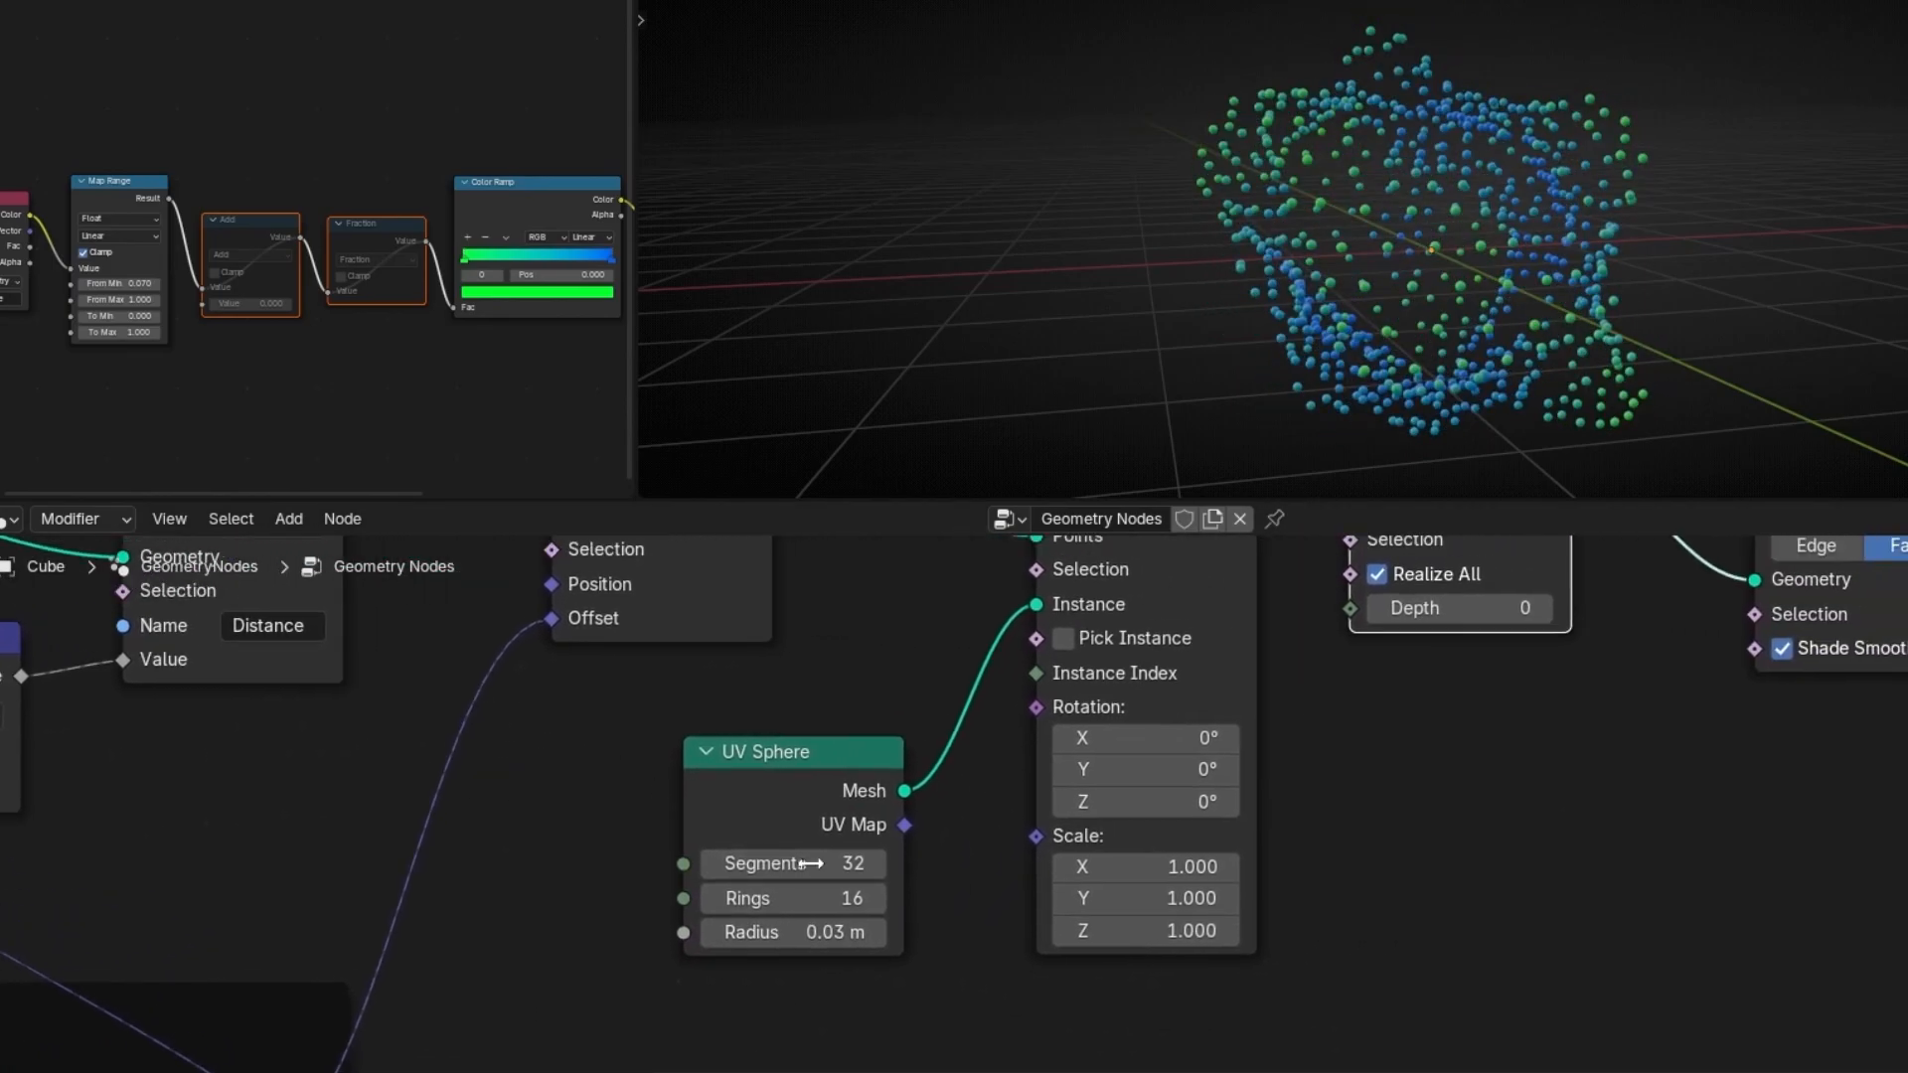
pyautogui.moveTo(795, 932); pyautogui.dragTo(837, 933)
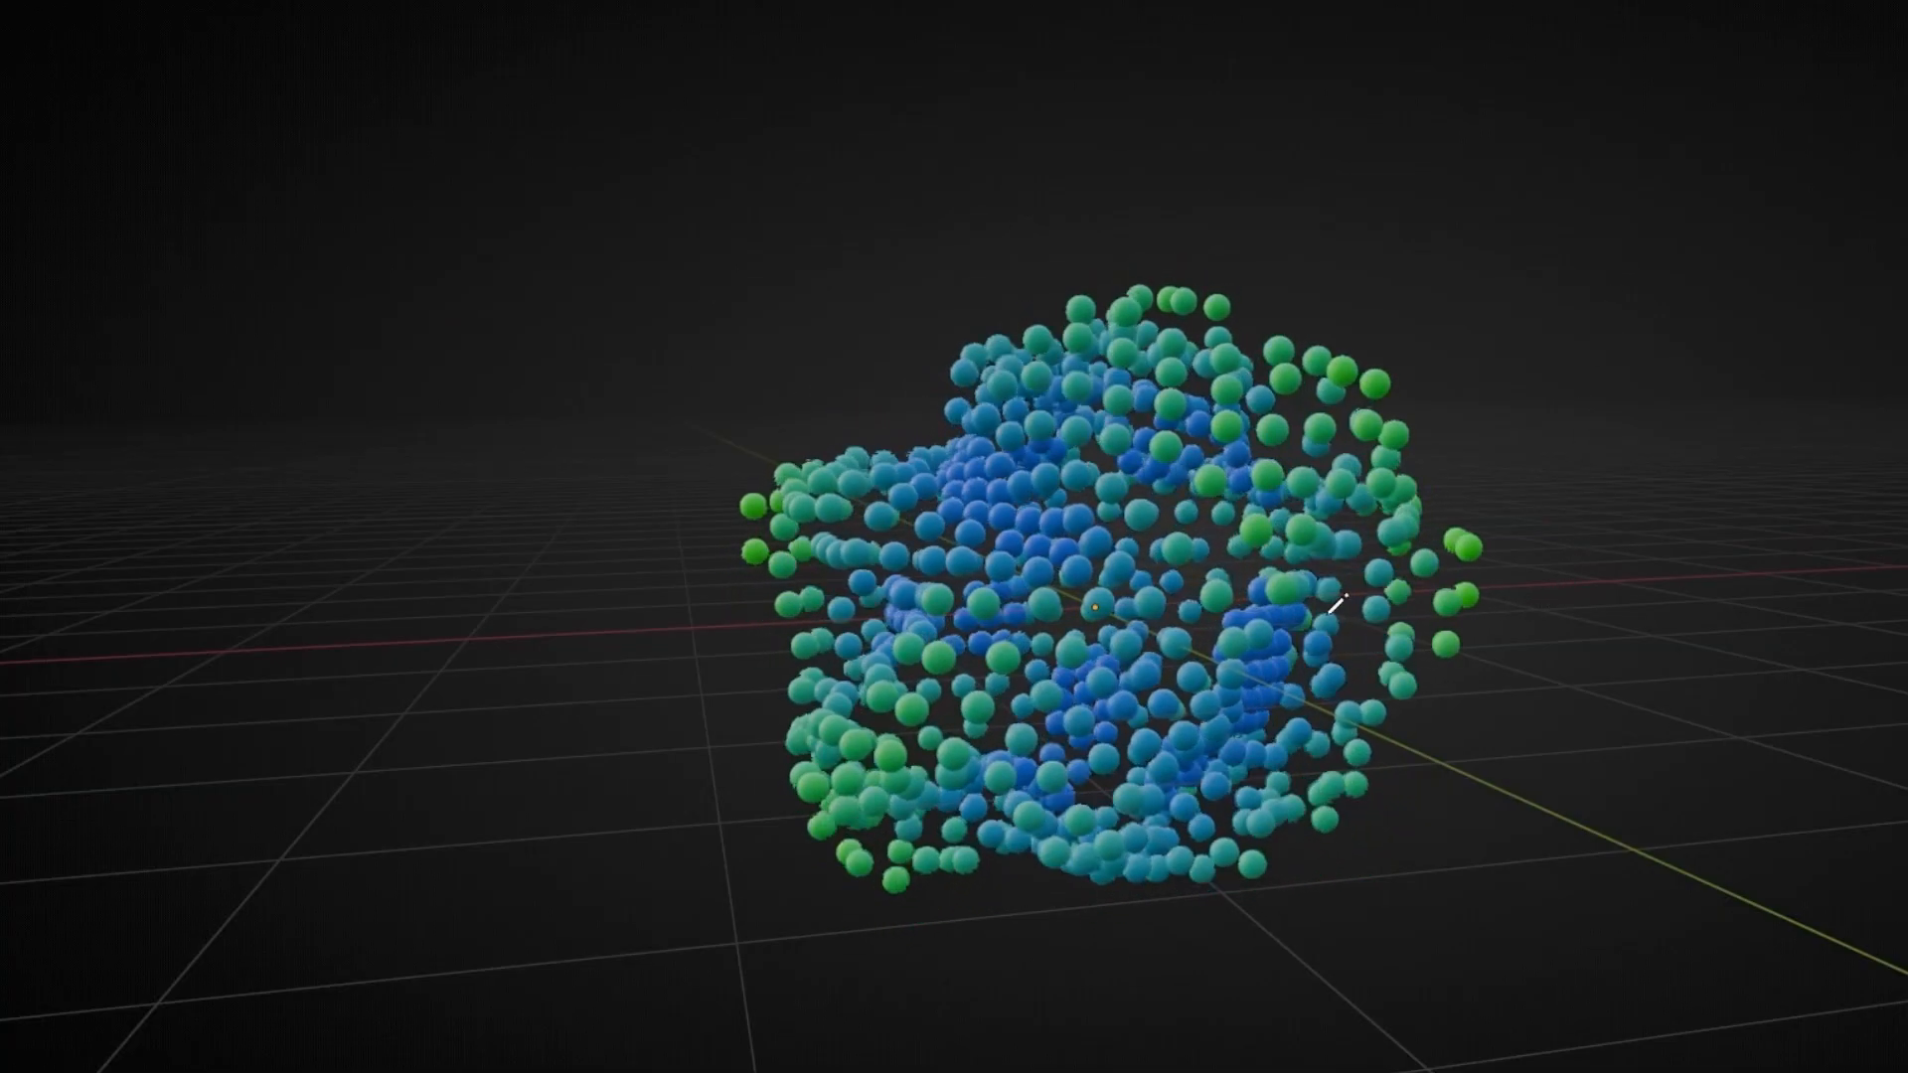
pyautogui.moveTo(1320, 618)
pyautogui.mouseDown(button='middle')
pyautogui.moveTo(1746, 616)
pyautogui.moveTo(1290, 608)
pyautogui.mouseUp(button='middle')
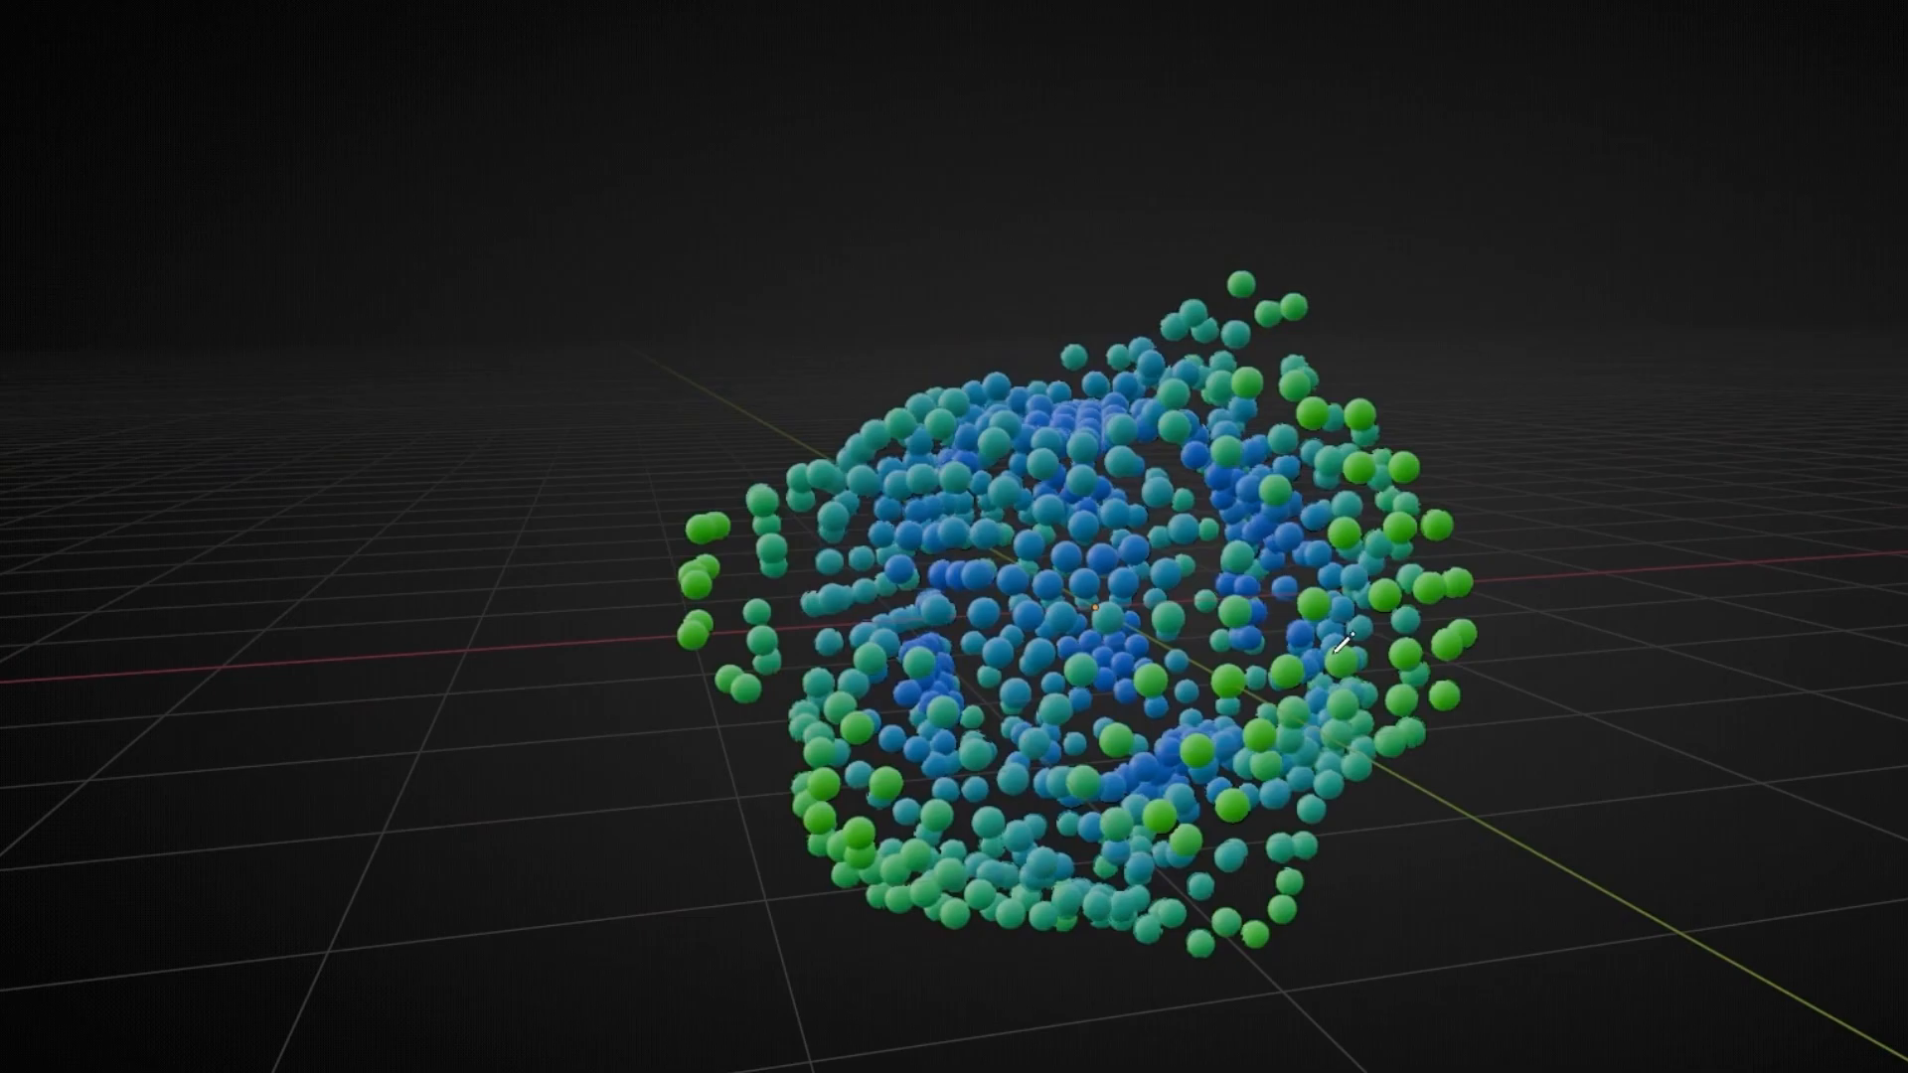
pyautogui.moveTo(1436, 653); pyautogui.dragTo(1682, 652, button='middle')
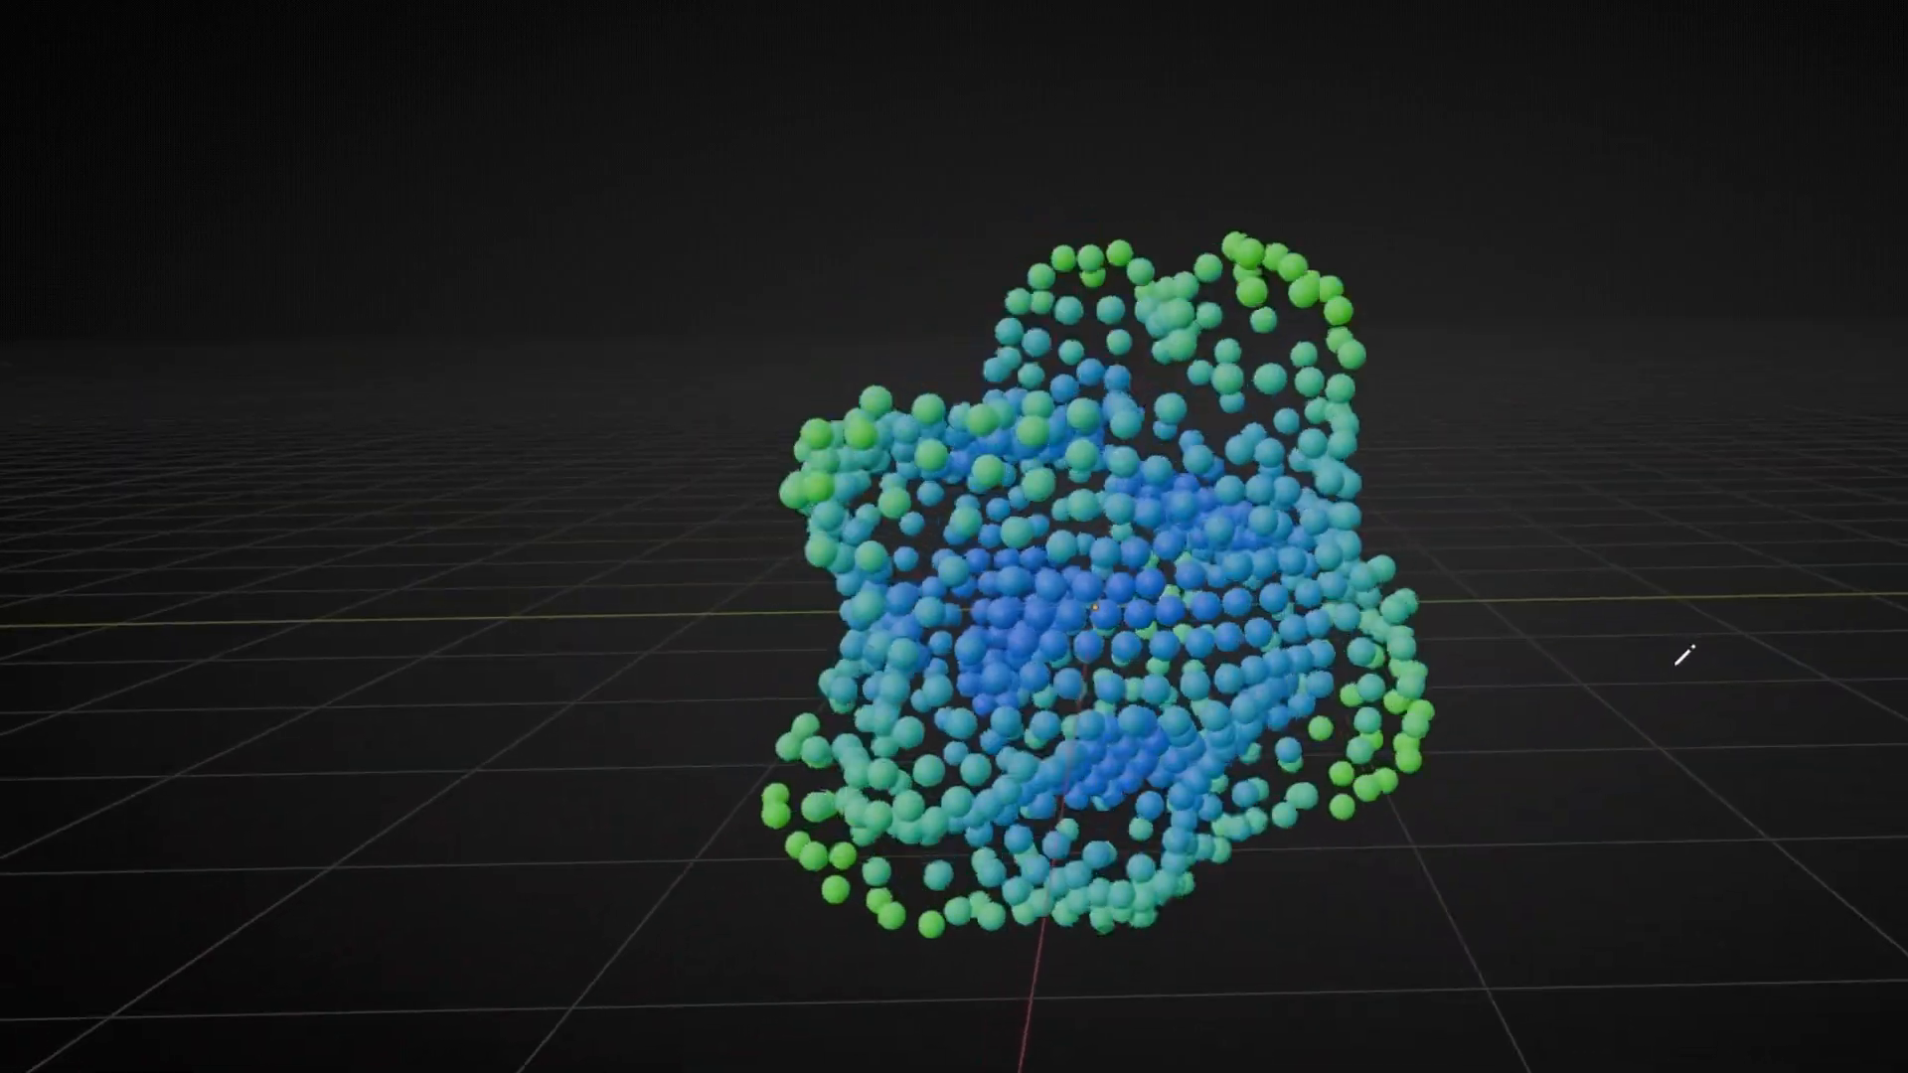
pyautogui.hotkey('ctrl', 'space')
# - In the Displacement frame's Noise Texture, set Lacunarity to 0.000 and Scale to 1.320
pyautogui.scroll(-3, 1183, 825)
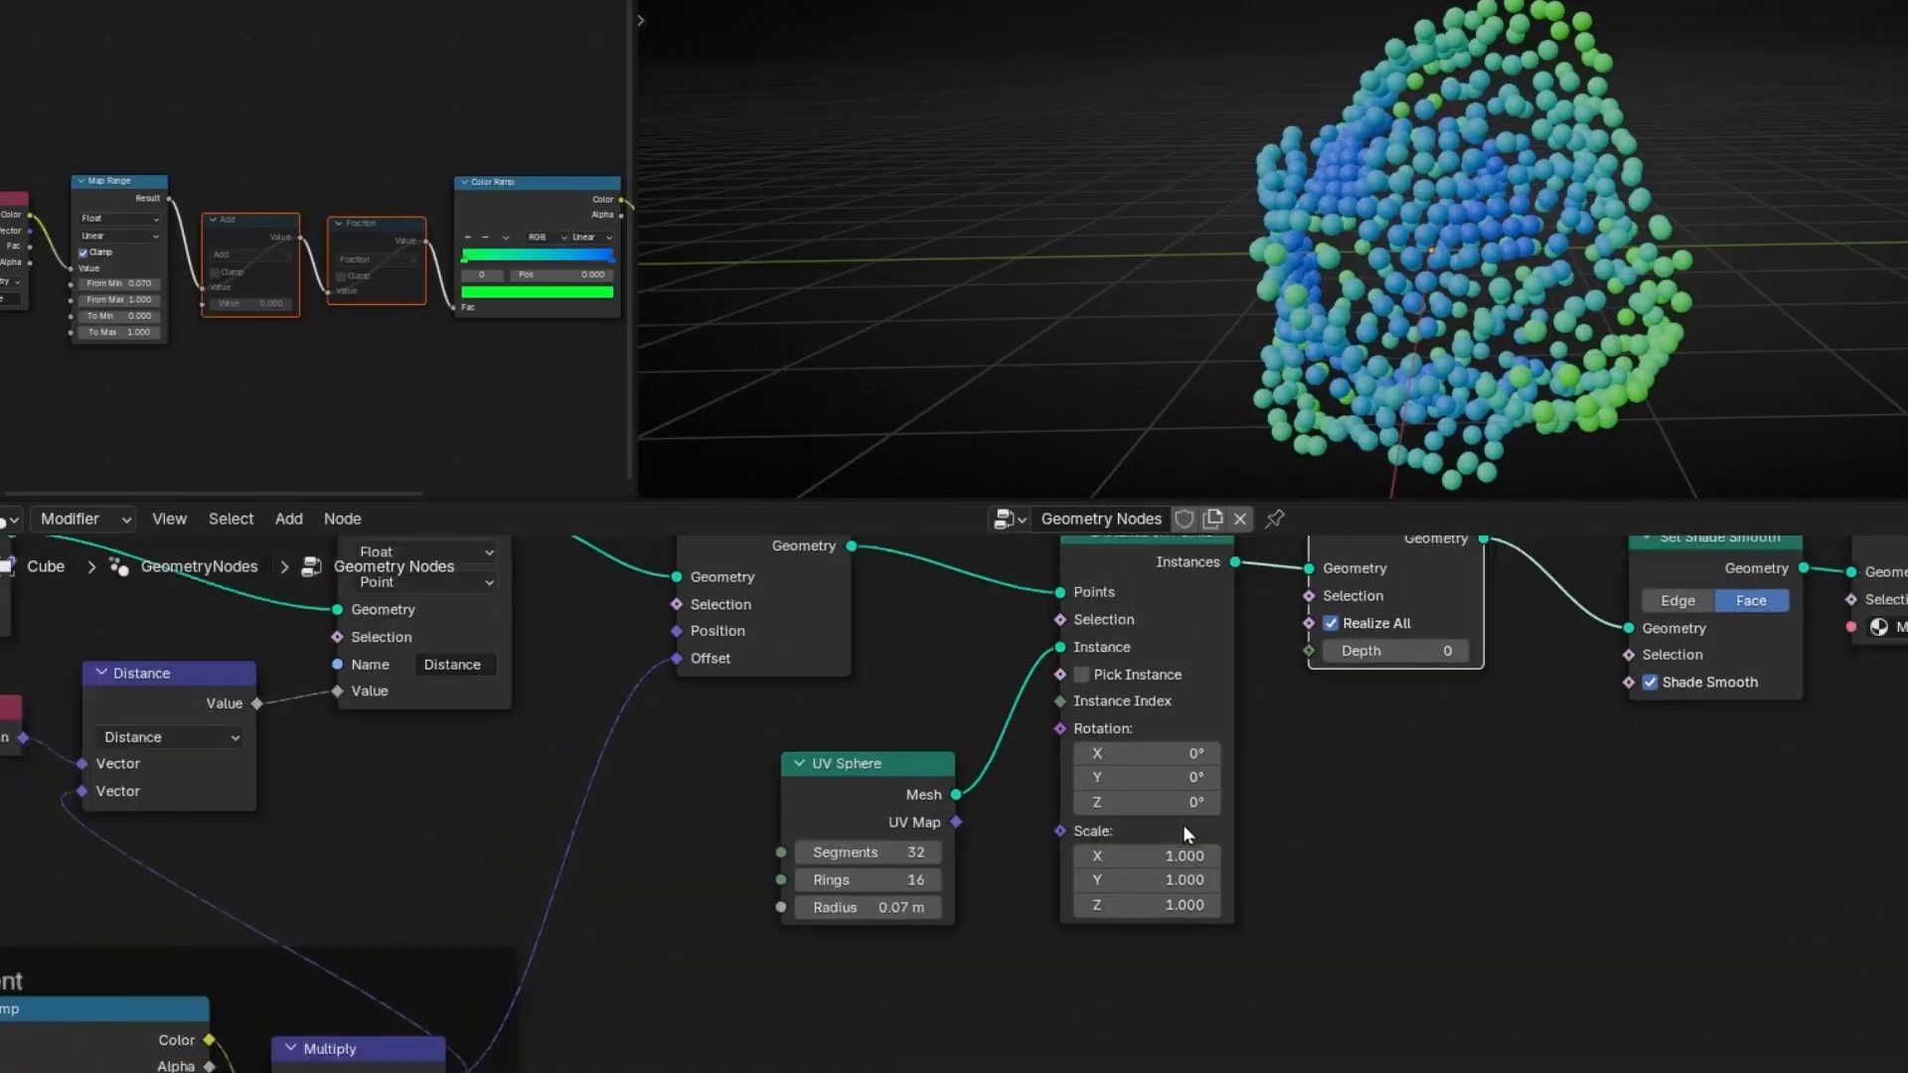
pyautogui.moveTo(333, 933); pyautogui.dragTo(1197, 682, button='middle')
pyautogui.scroll(4, 960, 897)
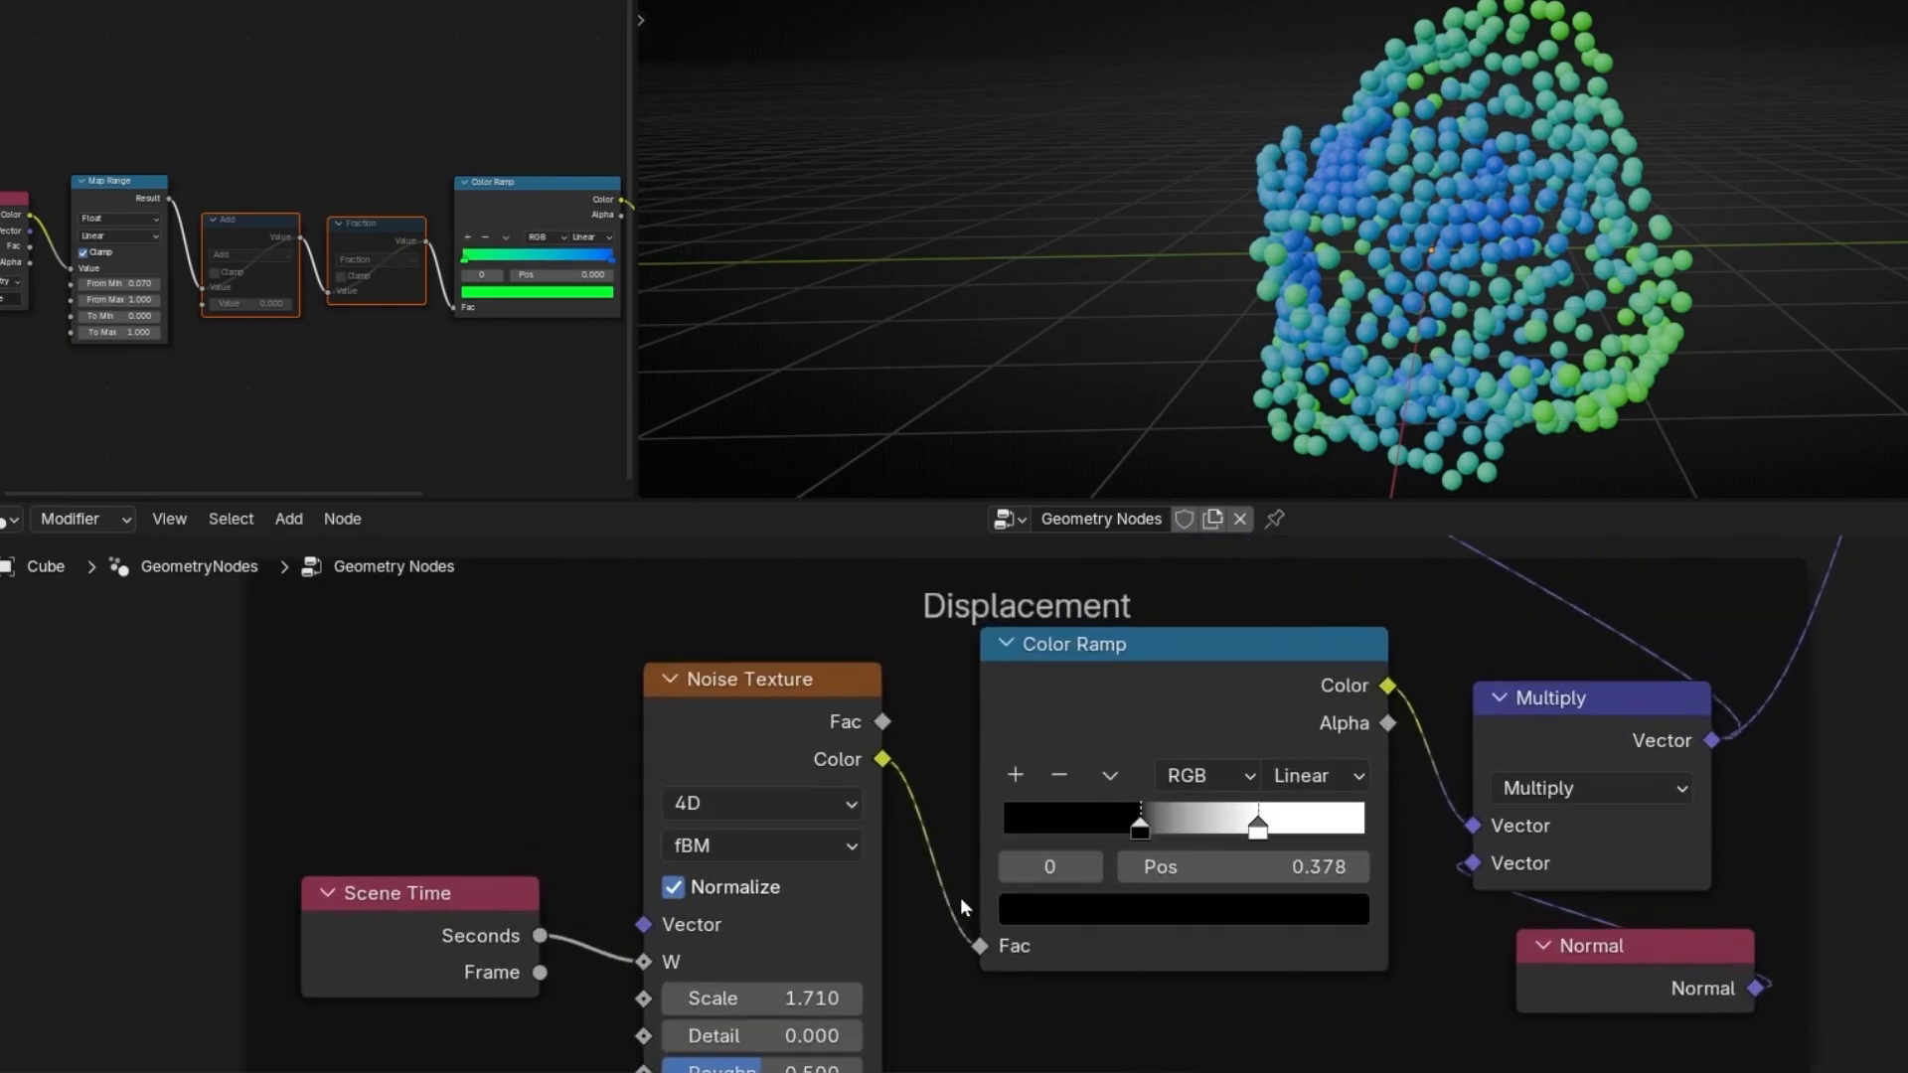
pyautogui.press('BackSpace')
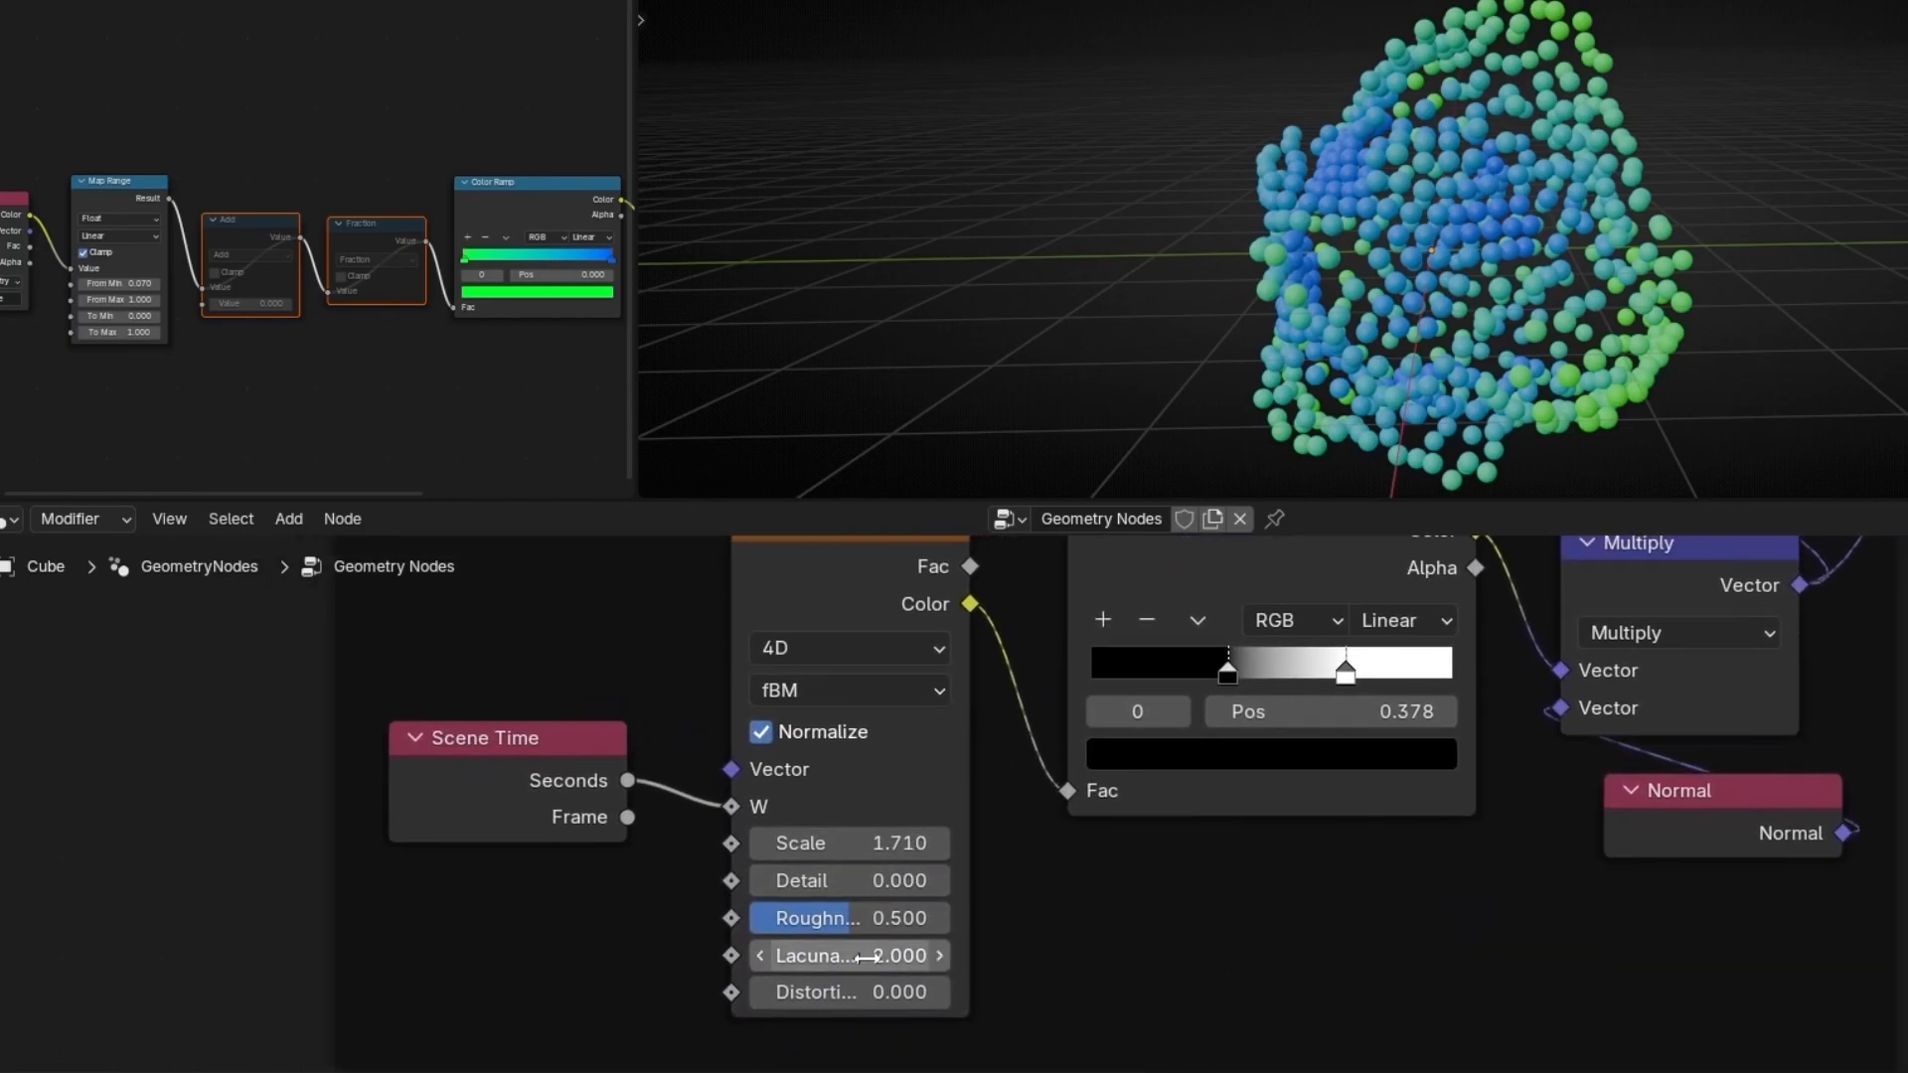
pyautogui.moveTo(880, 845); pyautogui.dragTo(771, 843)
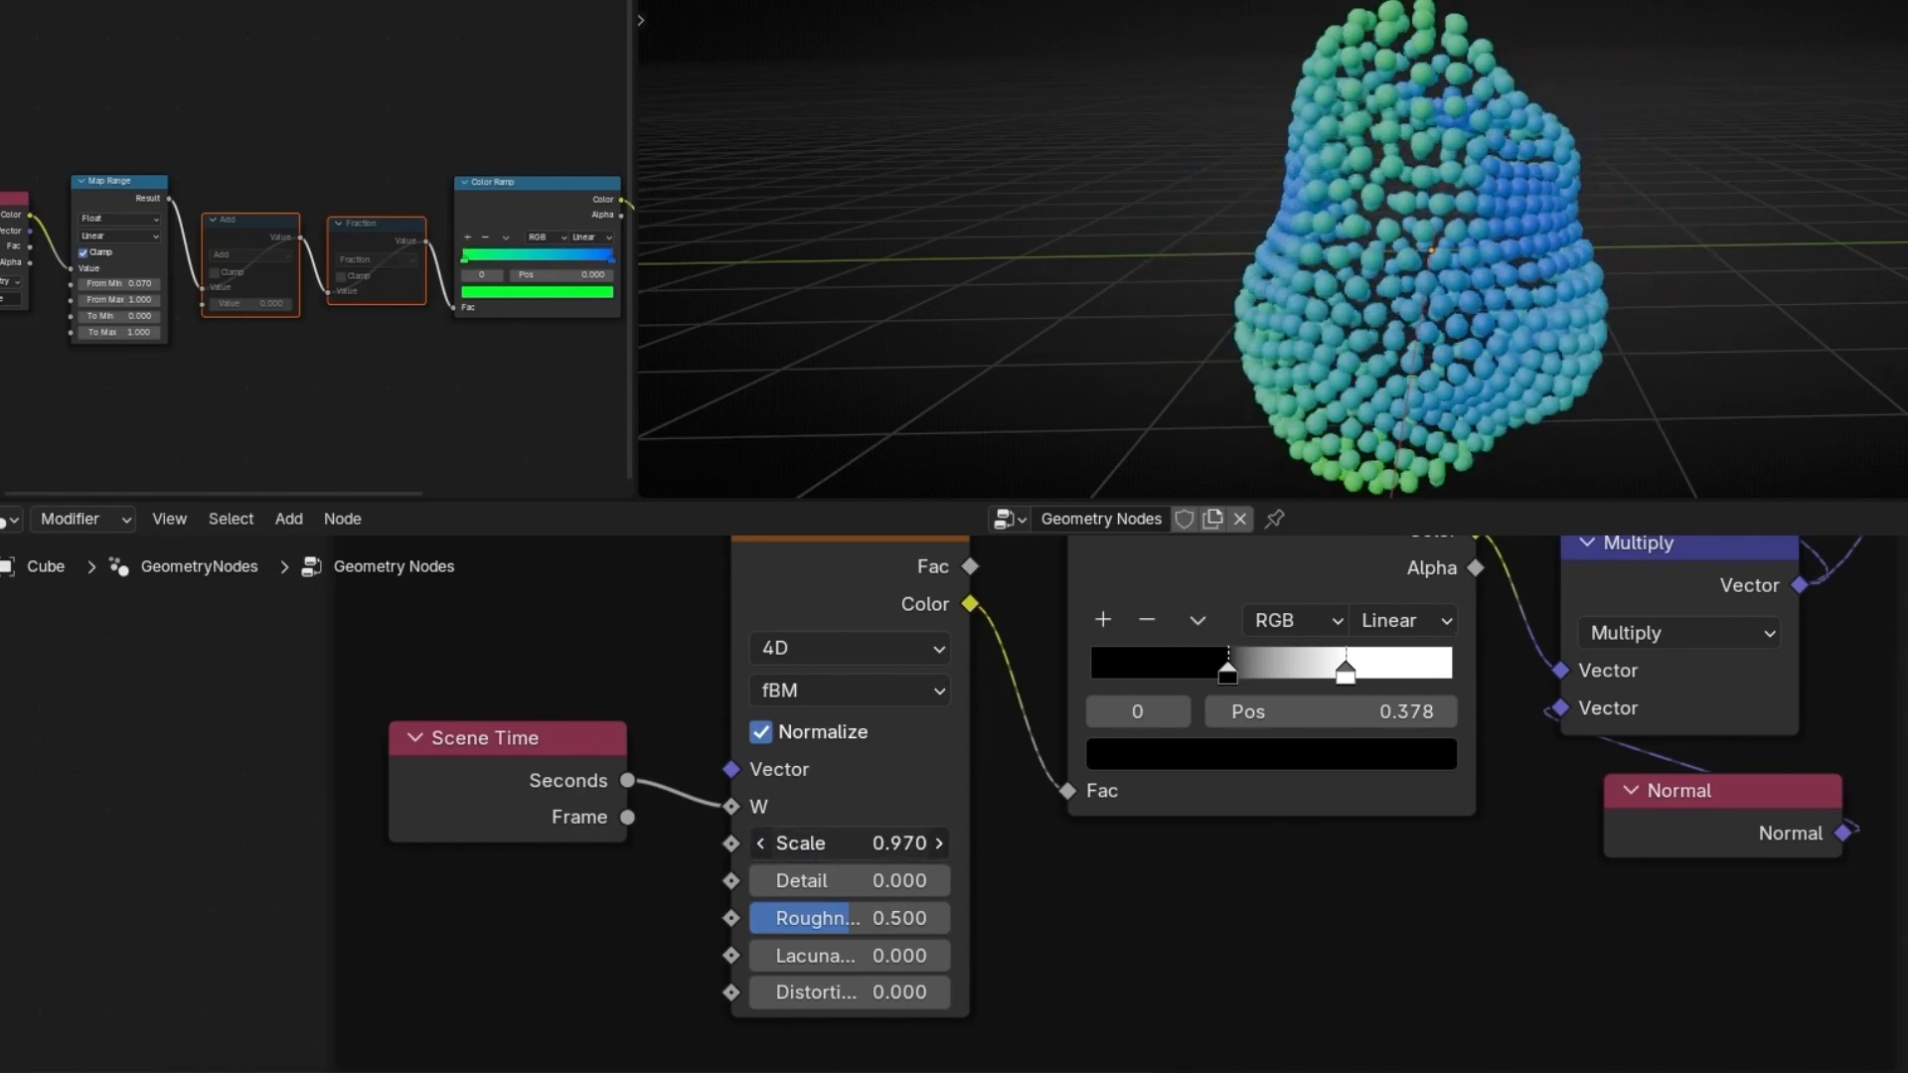
pyautogui.moveTo(894, 843); pyautogui.dragTo(929, 880)
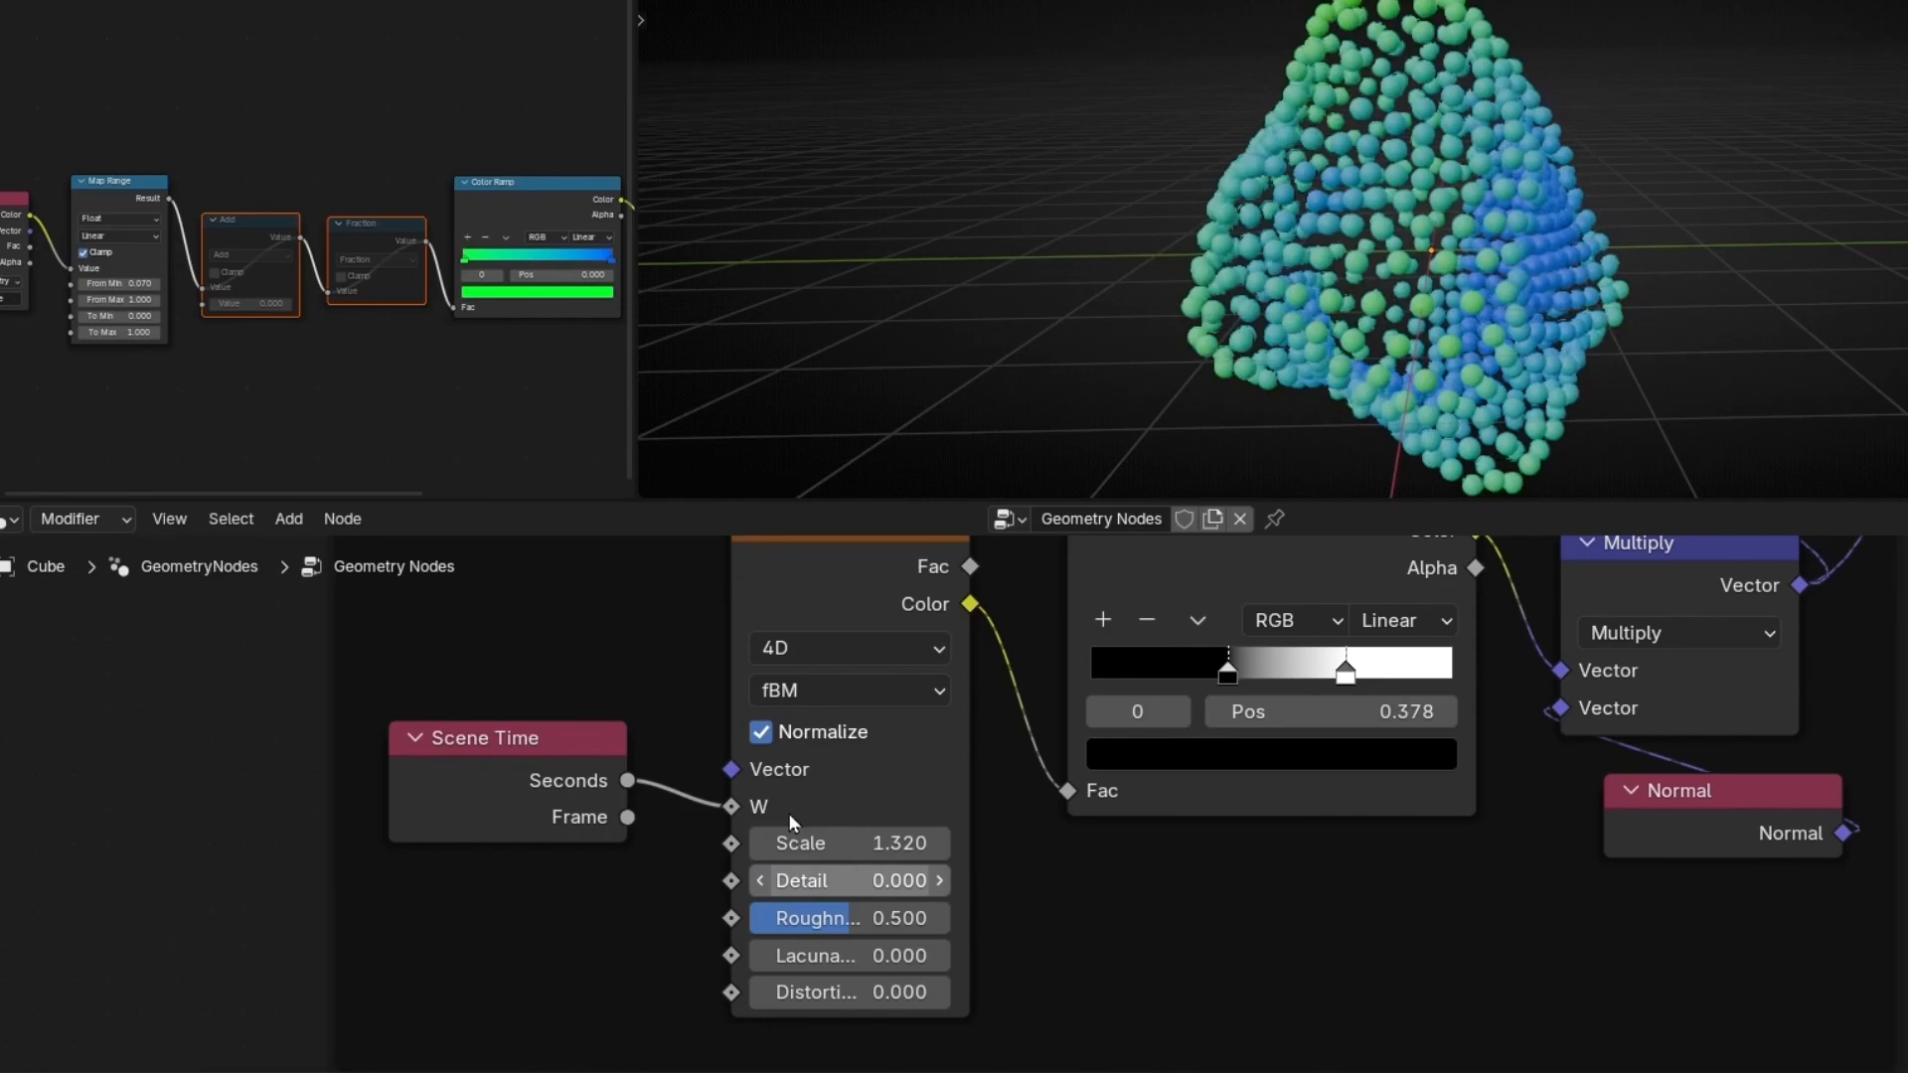
# - Try the material Color Ramp's green stop at 0.461 and blue stop at 0.664, and undo both moves
pyautogui.scroll(4, 490, 391)
pyautogui.moveTo(452, 390); pyautogui.dragTo(127, 384, button='middle')
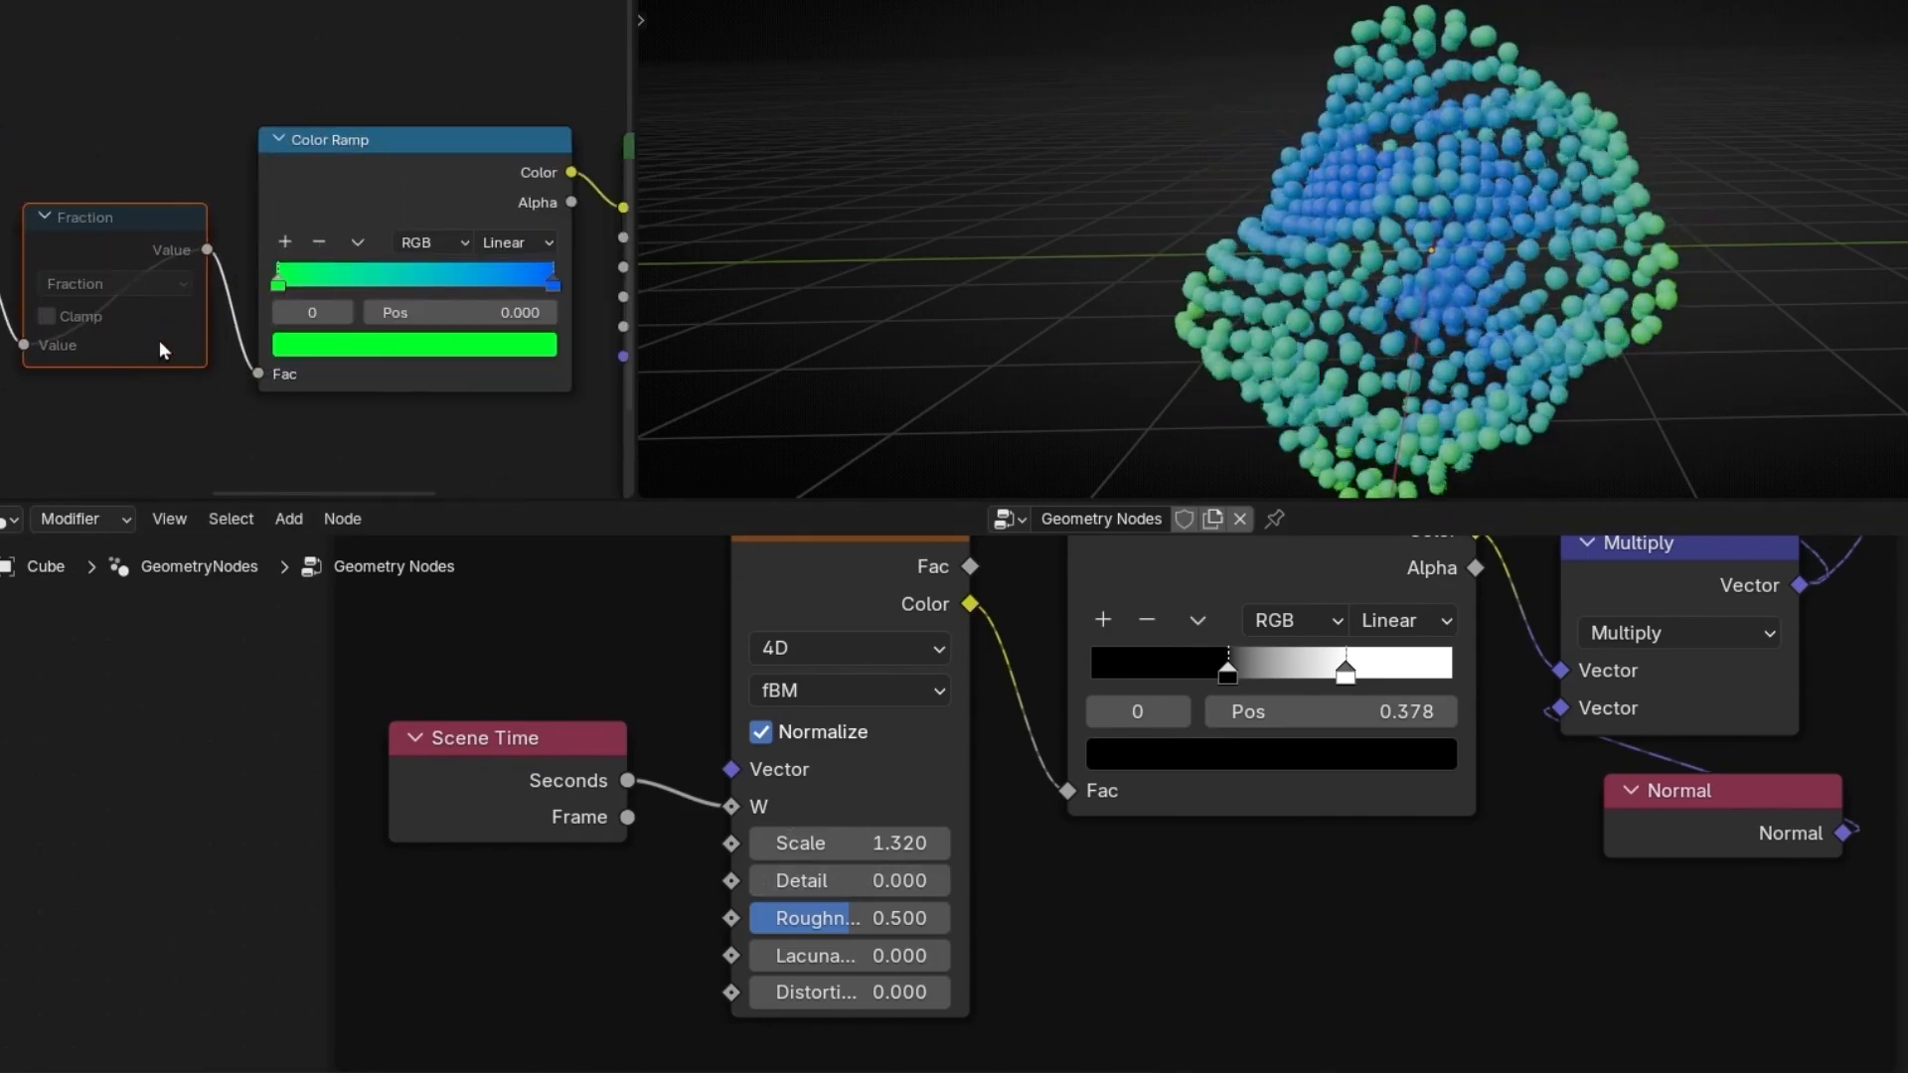
pyautogui.moveTo(278, 289); pyautogui.dragTo(404, 285)
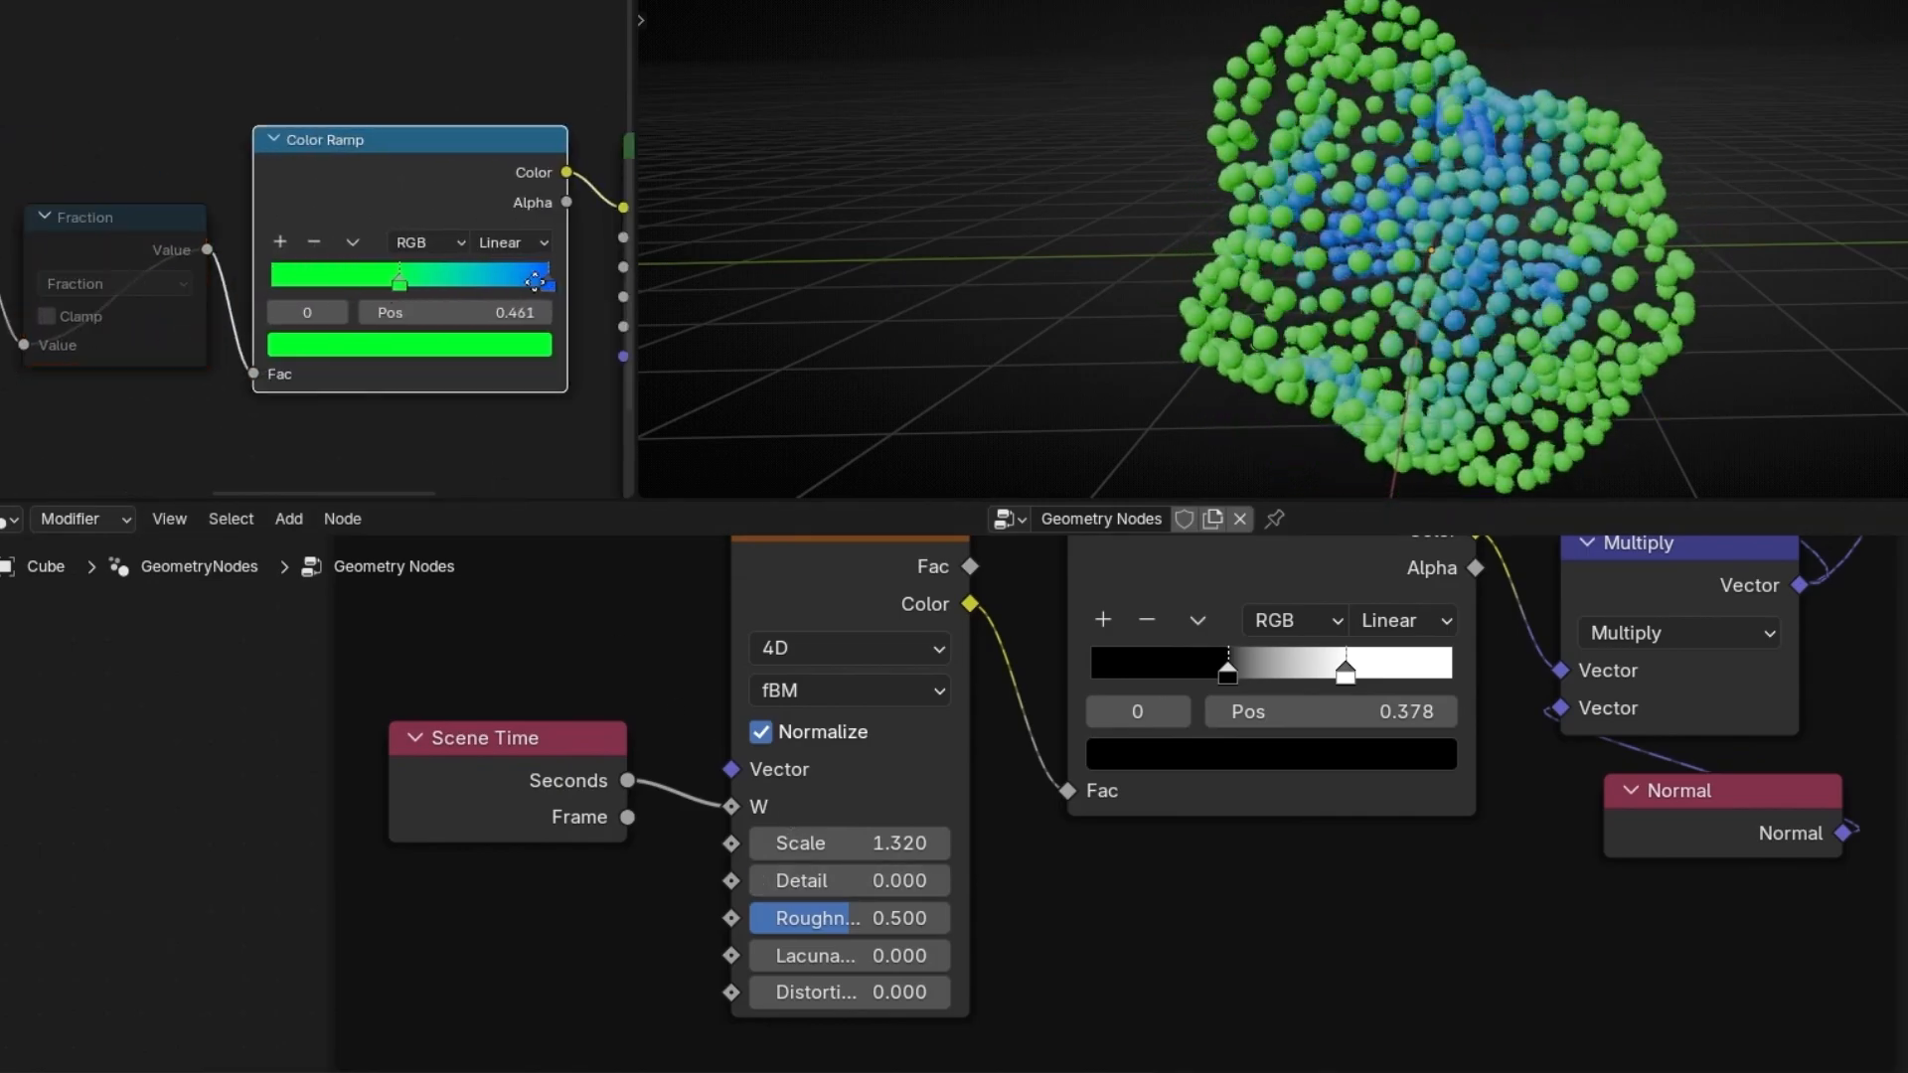
pyautogui.moveTo(554, 286); pyautogui.dragTo(458, 292)
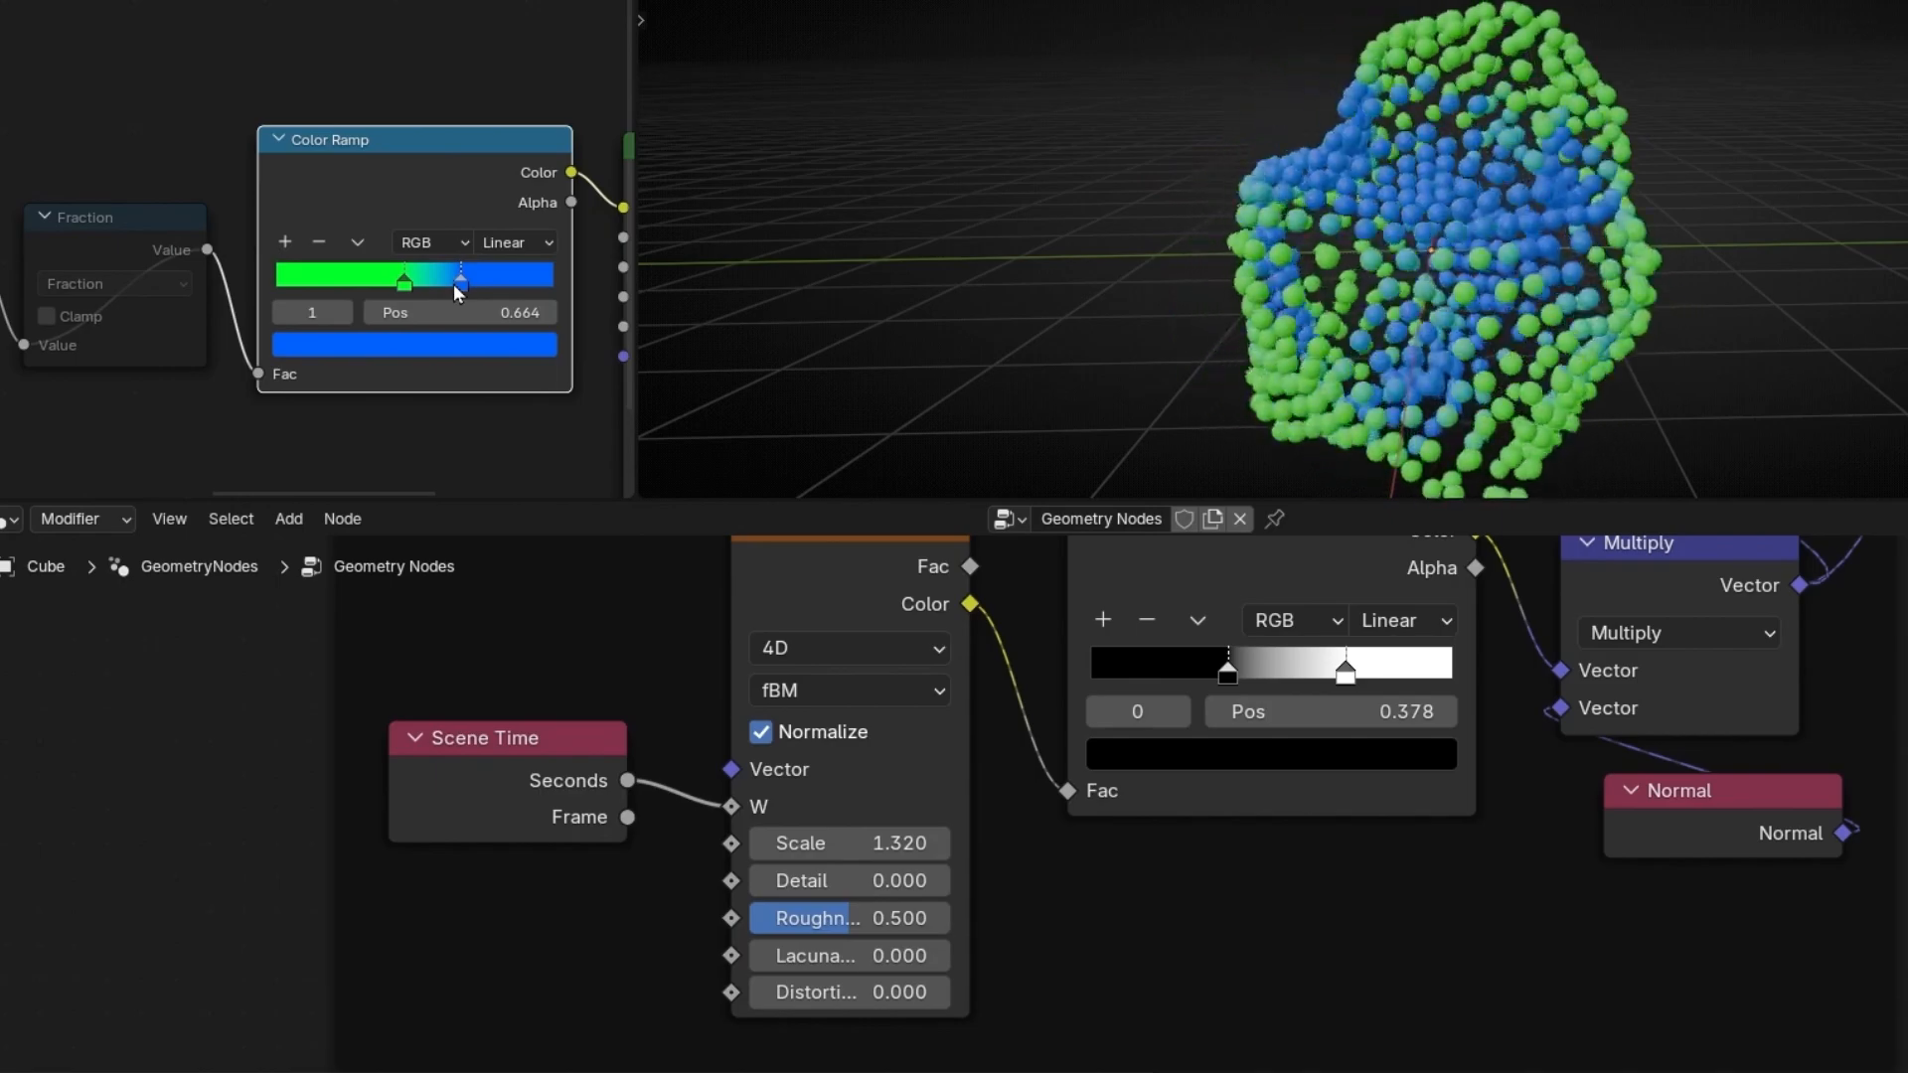
pyautogui.hotkey('ctrl', 'z')
pyautogui.hotkey('ctrl', 'z')
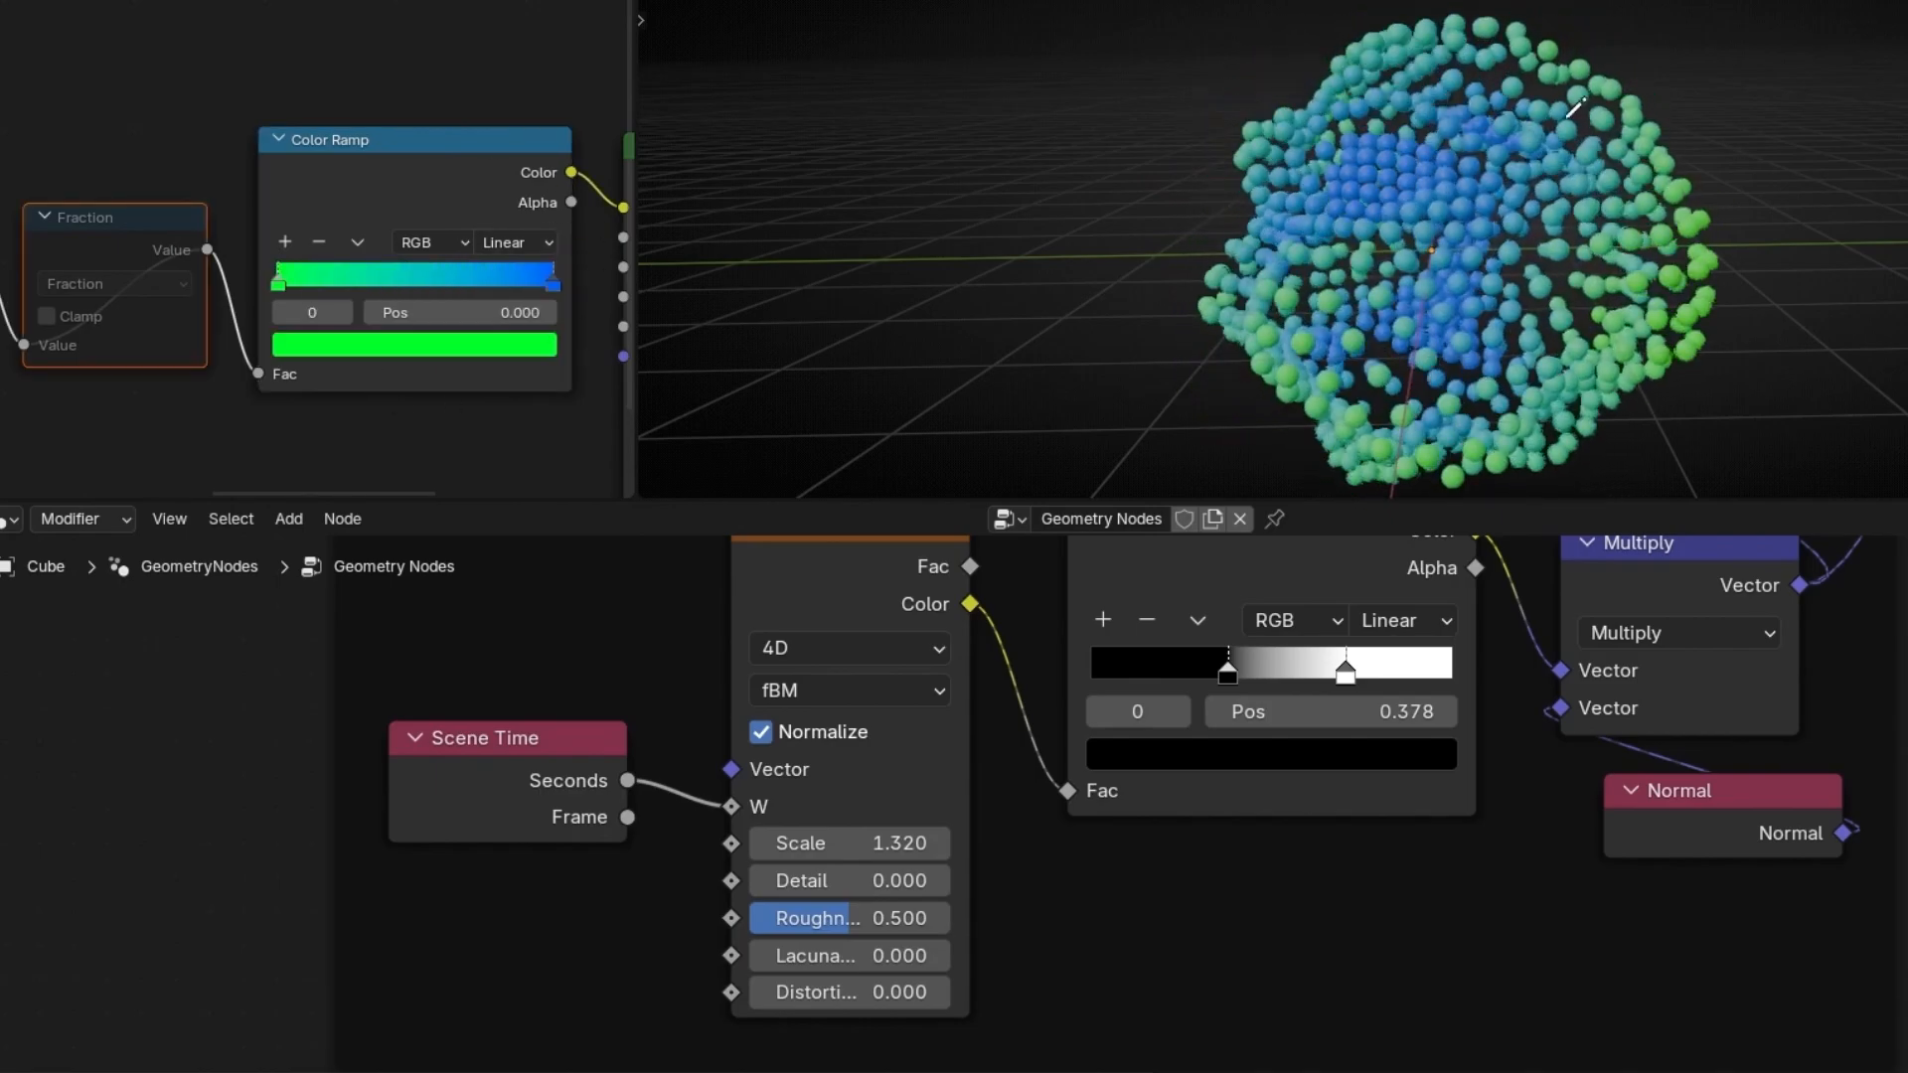
# - Set the material Color Ramp's interpolation to Ease
pyautogui.scroll(2, 465, 269)
pyautogui.moveTo(571, 205); pyautogui.dragTo(457, 170, button='middle')
pyautogui.click(467, 232)
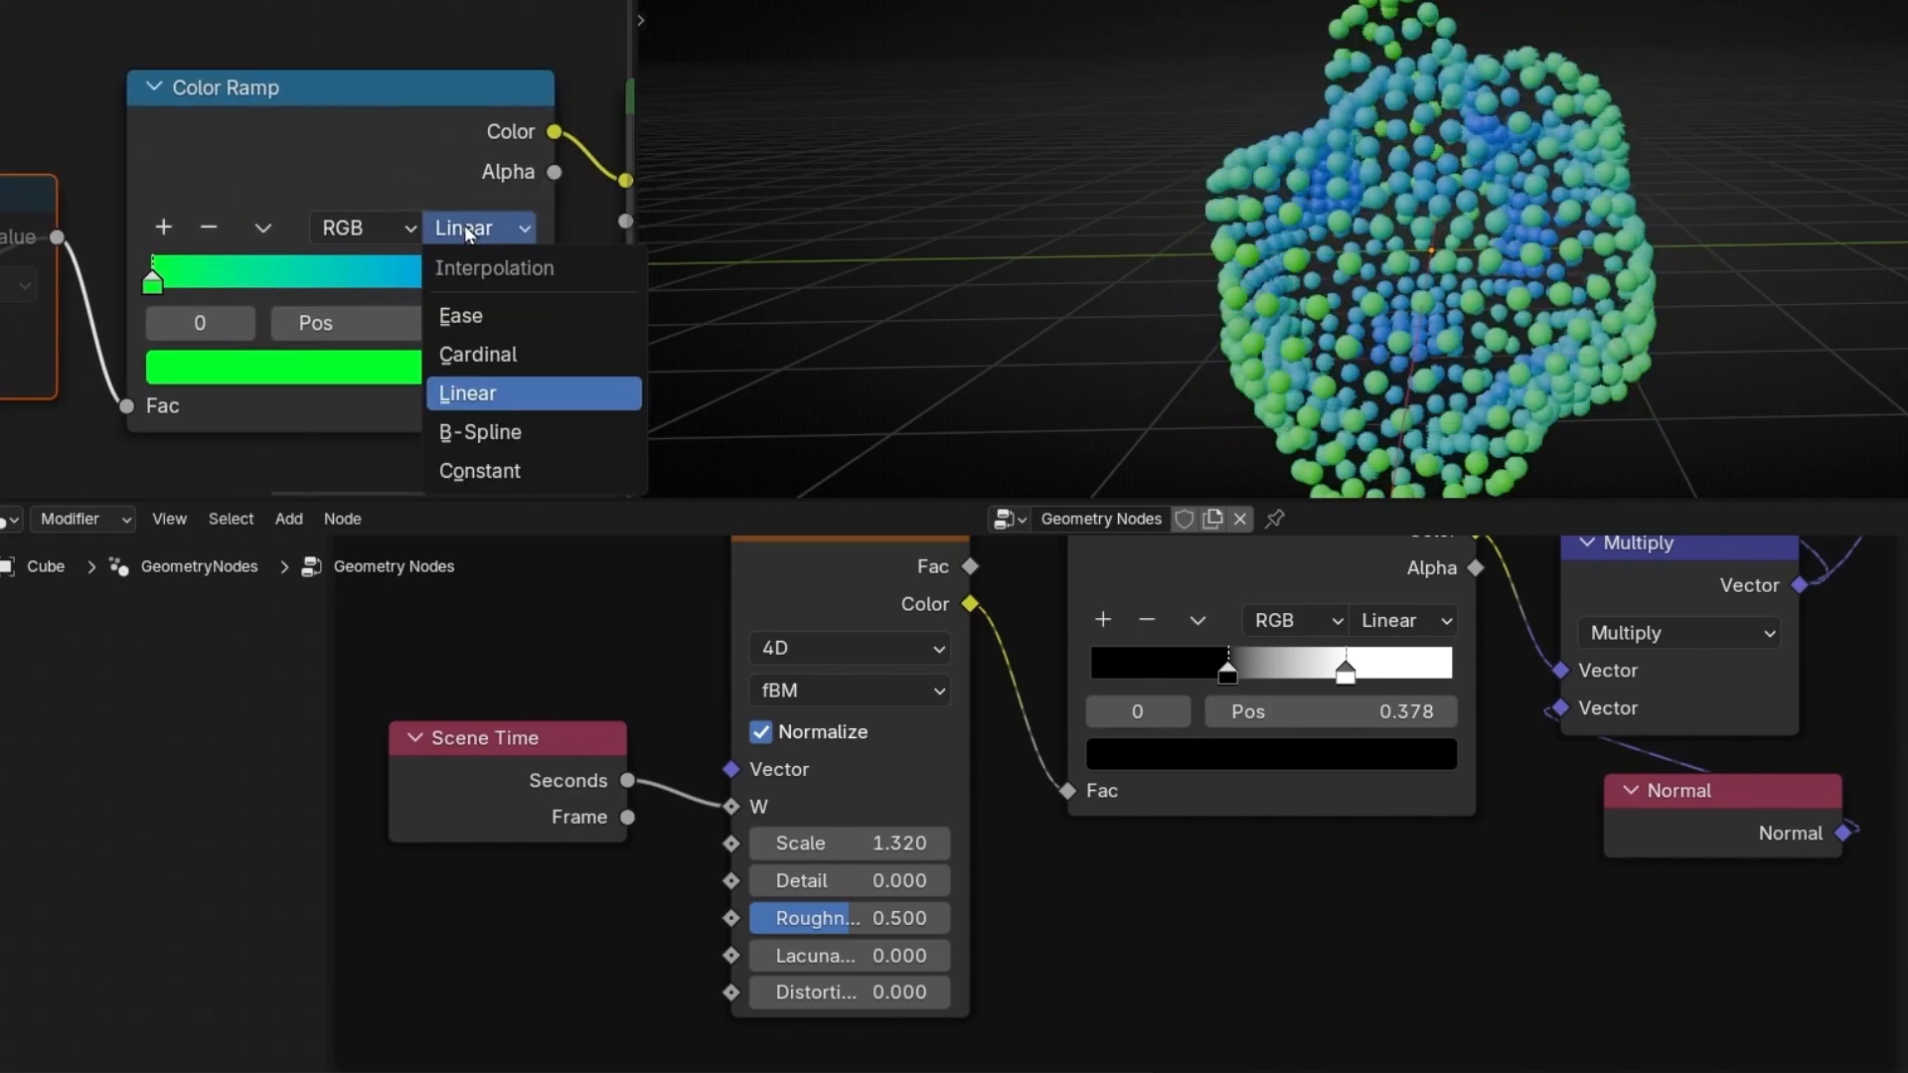
pyautogui.click(471, 315)
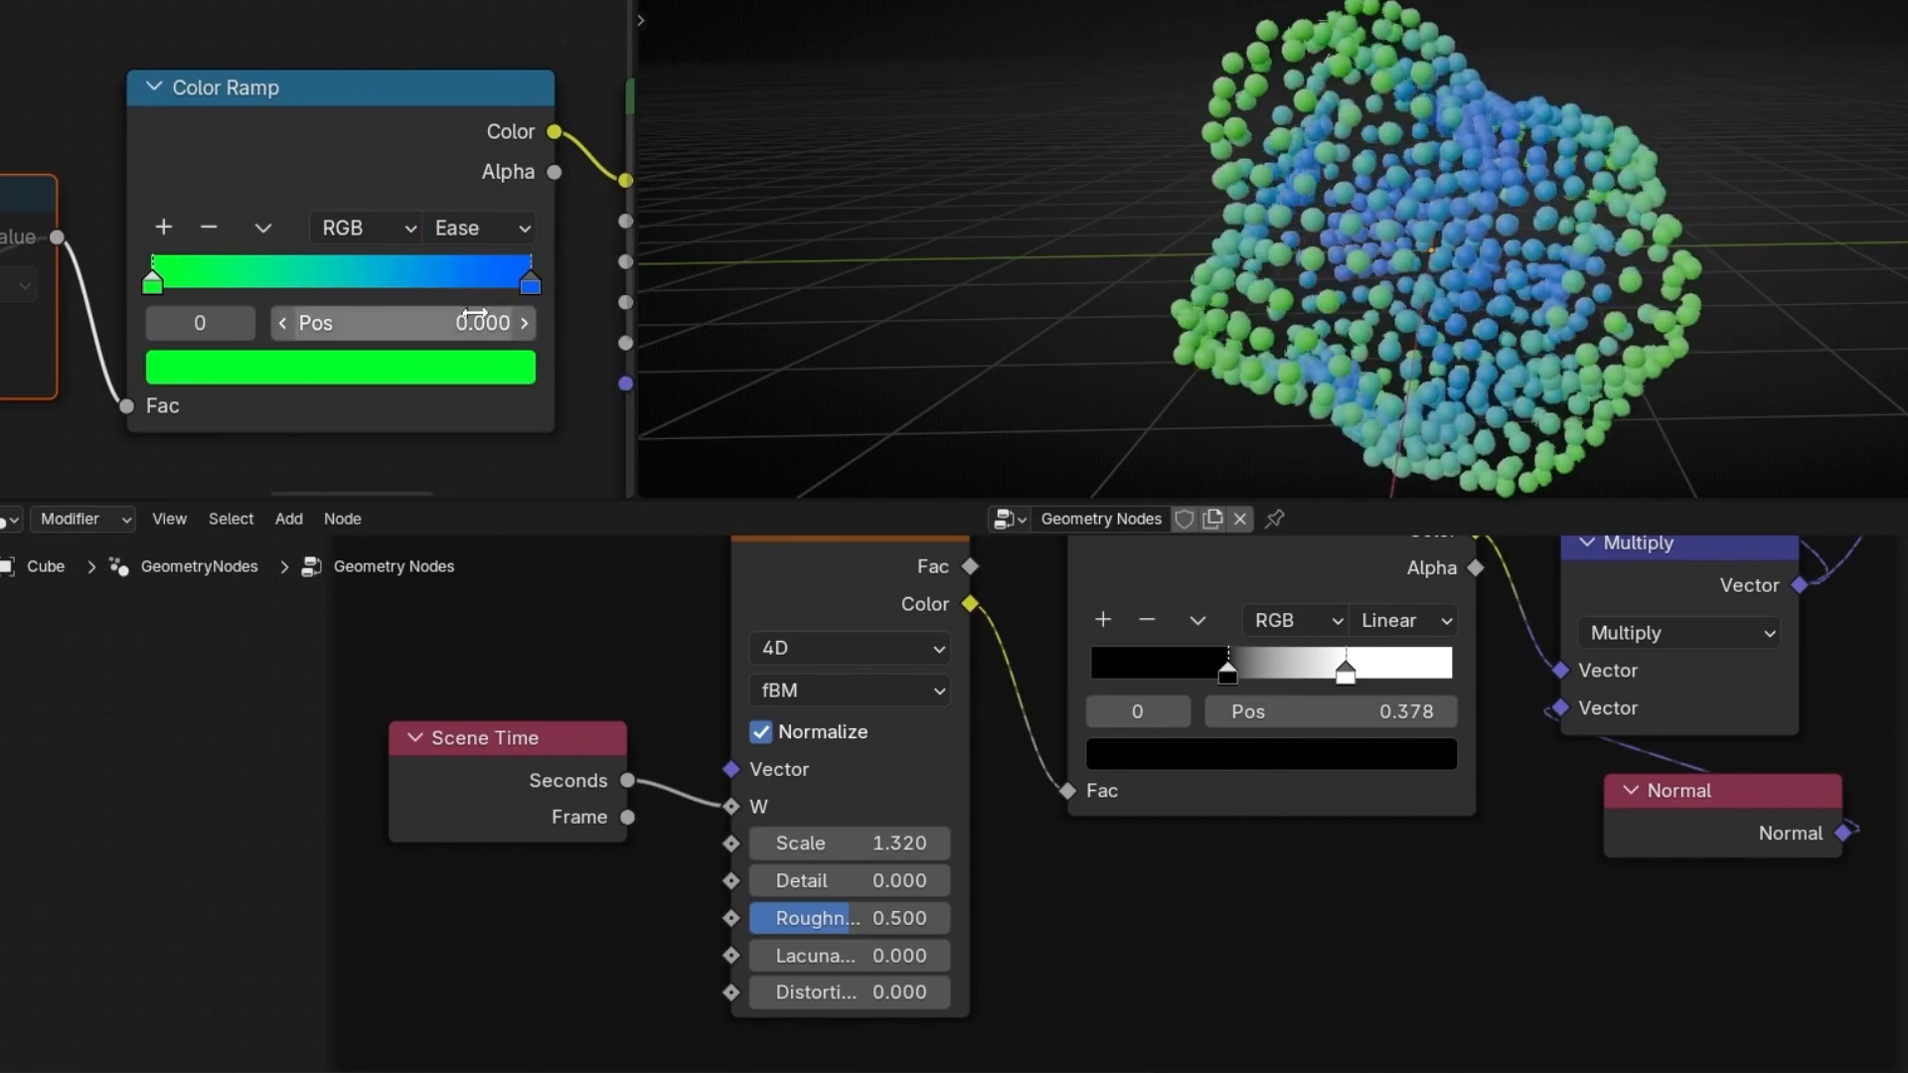
# - Unmute the Add and Fraction math nodes between Map Range and the Color Ramp in the material
pyautogui.scroll(-5, 378, 373)
pyautogui.moveTo(214, 380); pyautogui.dragTo(27, 329, button='middle')
pyautogui.click(253, 204)
pyautogui.press('m')
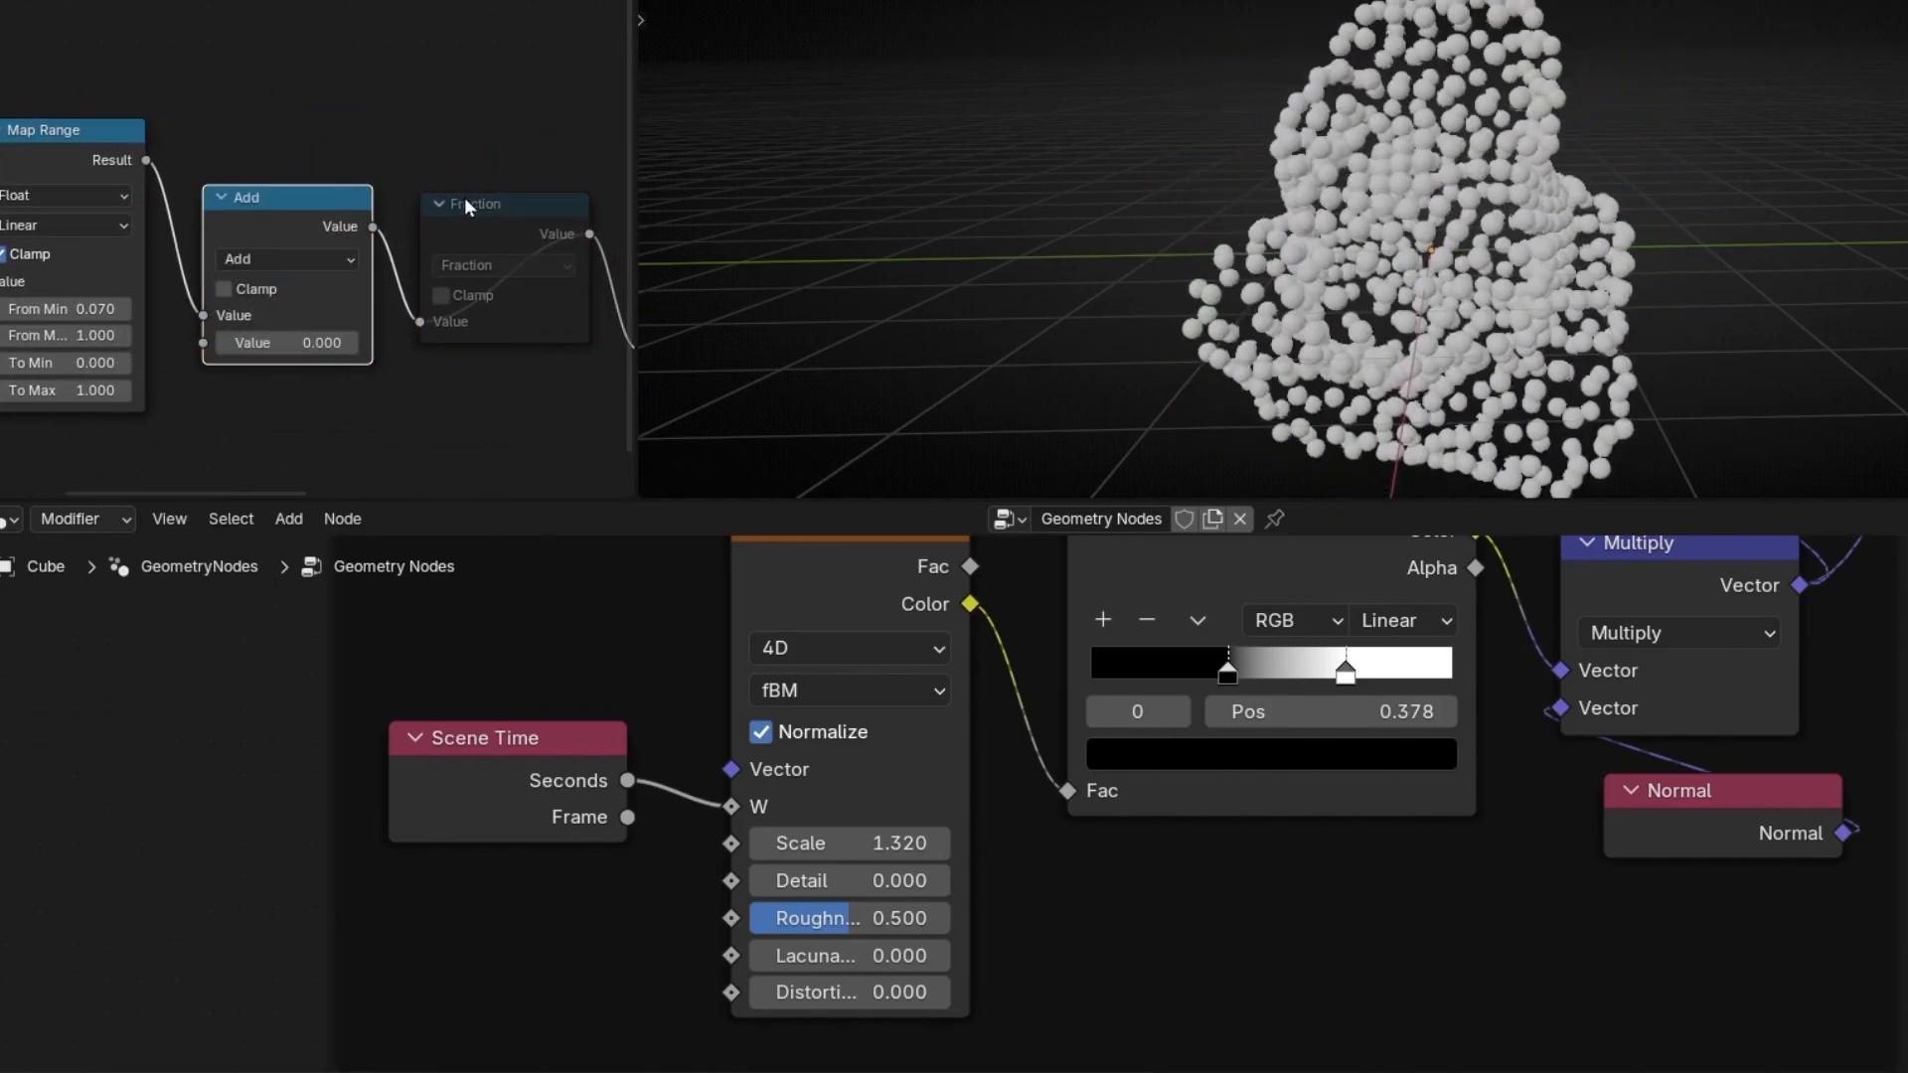
pyautogui.click(466, 206)
pyautogui.press('m')
# - Raise the Add node's value to 4.140 and on to 9.720 to shift the color bands across the spheres
pyautogui.scroll(1, 301, 353)
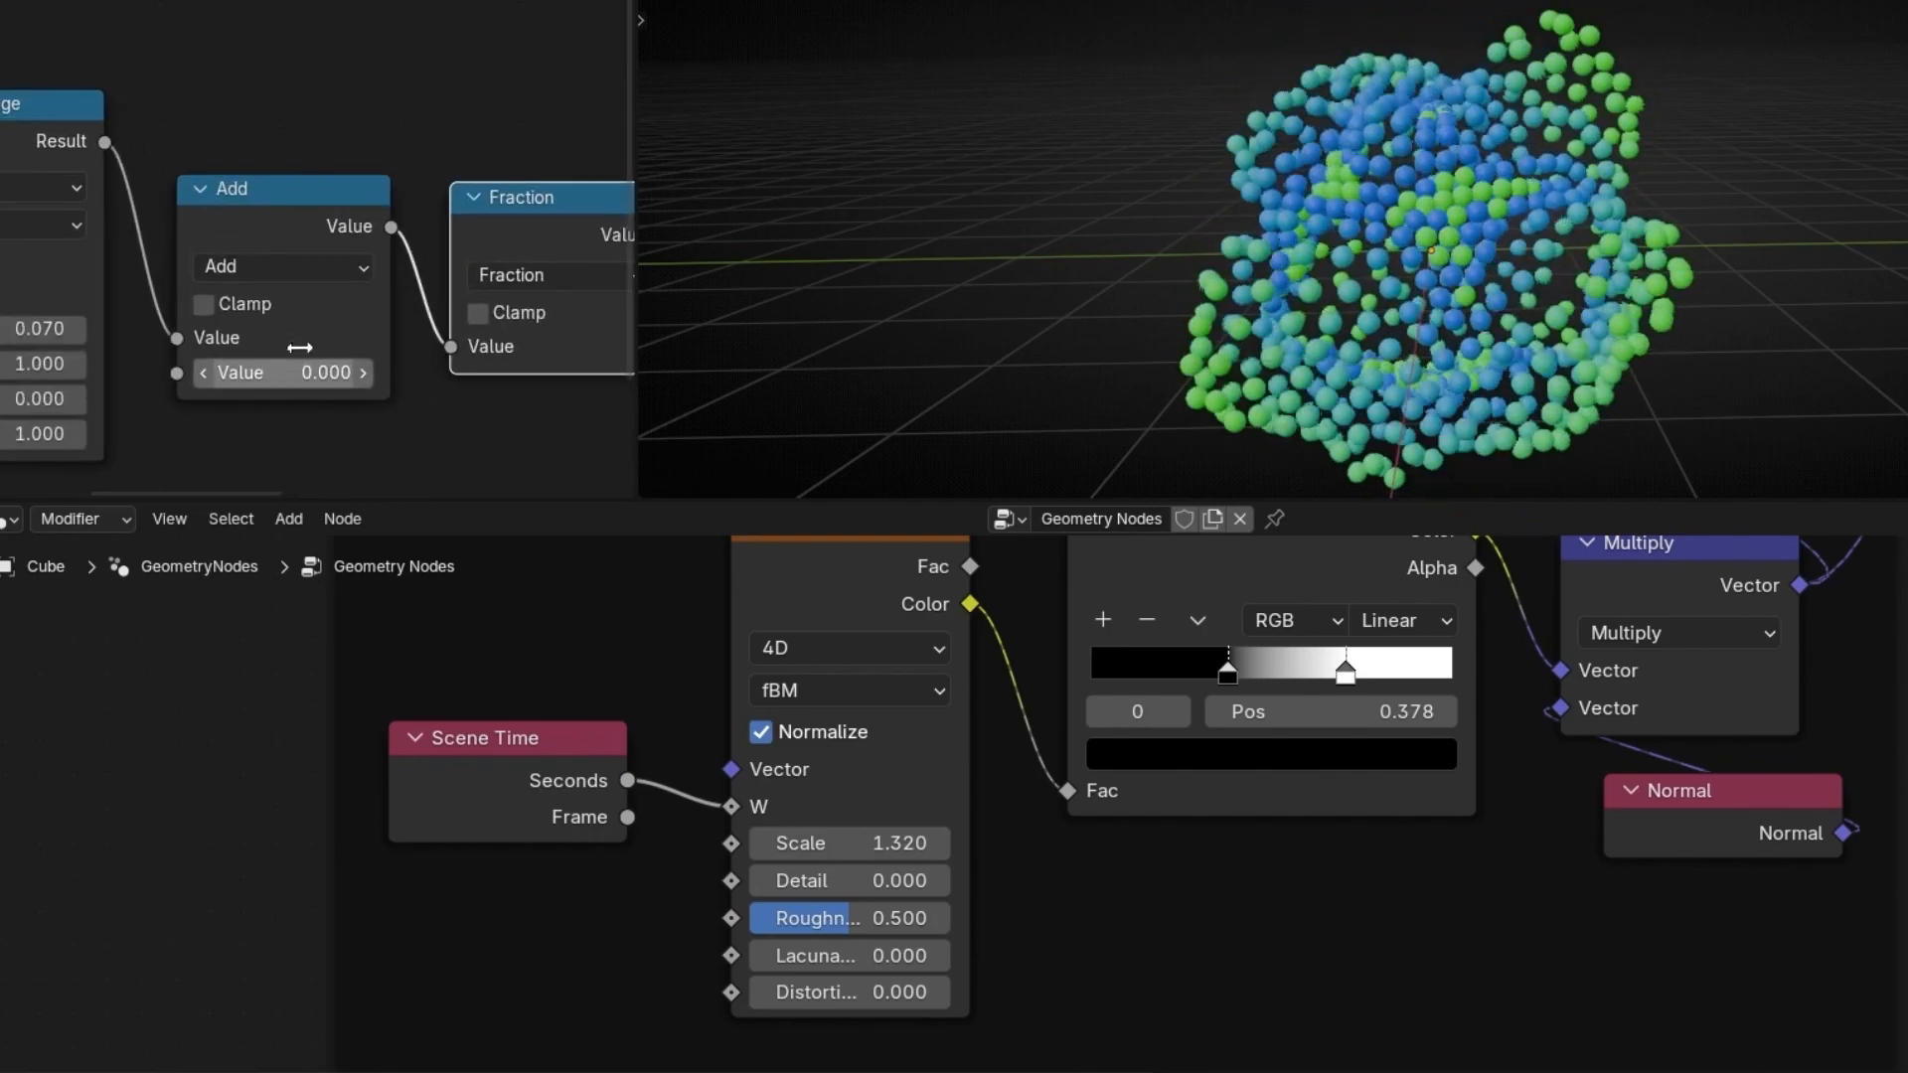
pyautogui.moveTo(286, 370); pyautogui.dragTo(383, 372)
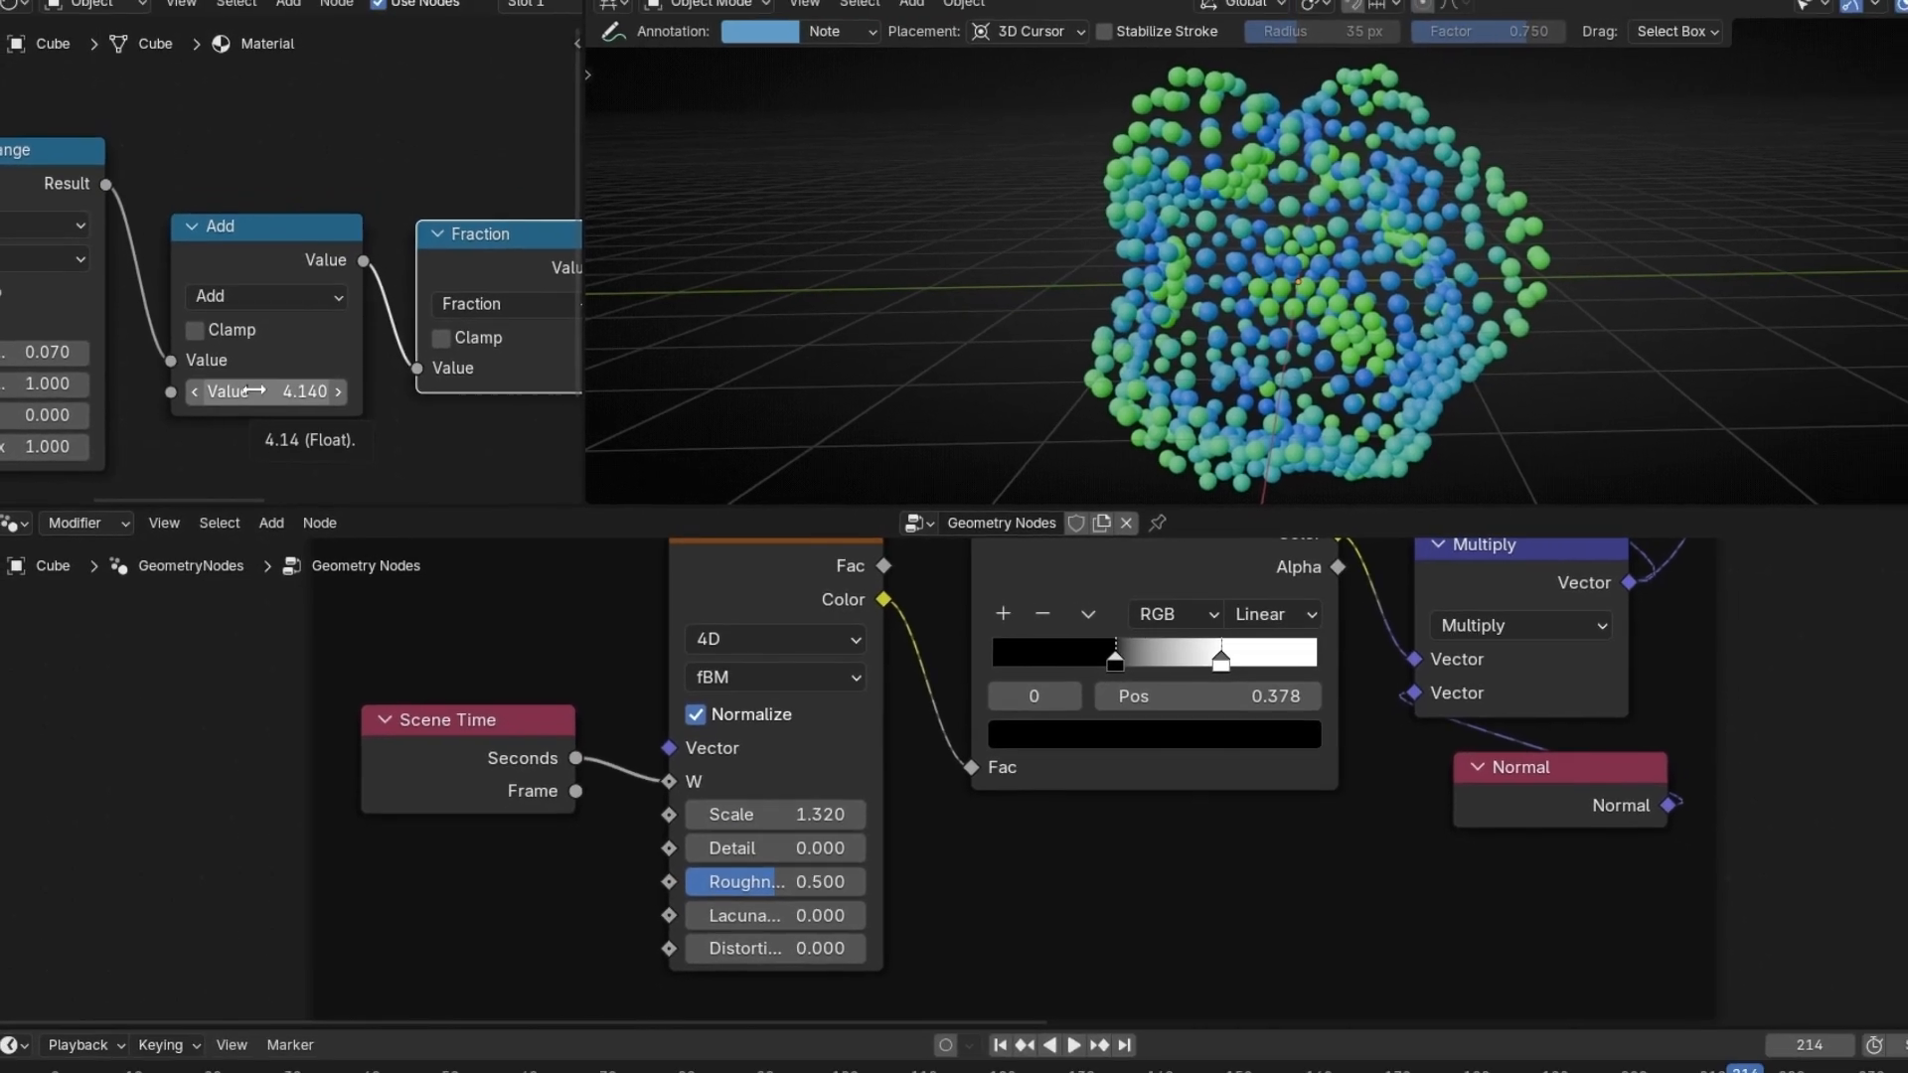
pyautogui.moveTo(254, 390); pyautogui.dragTo(288, 411)
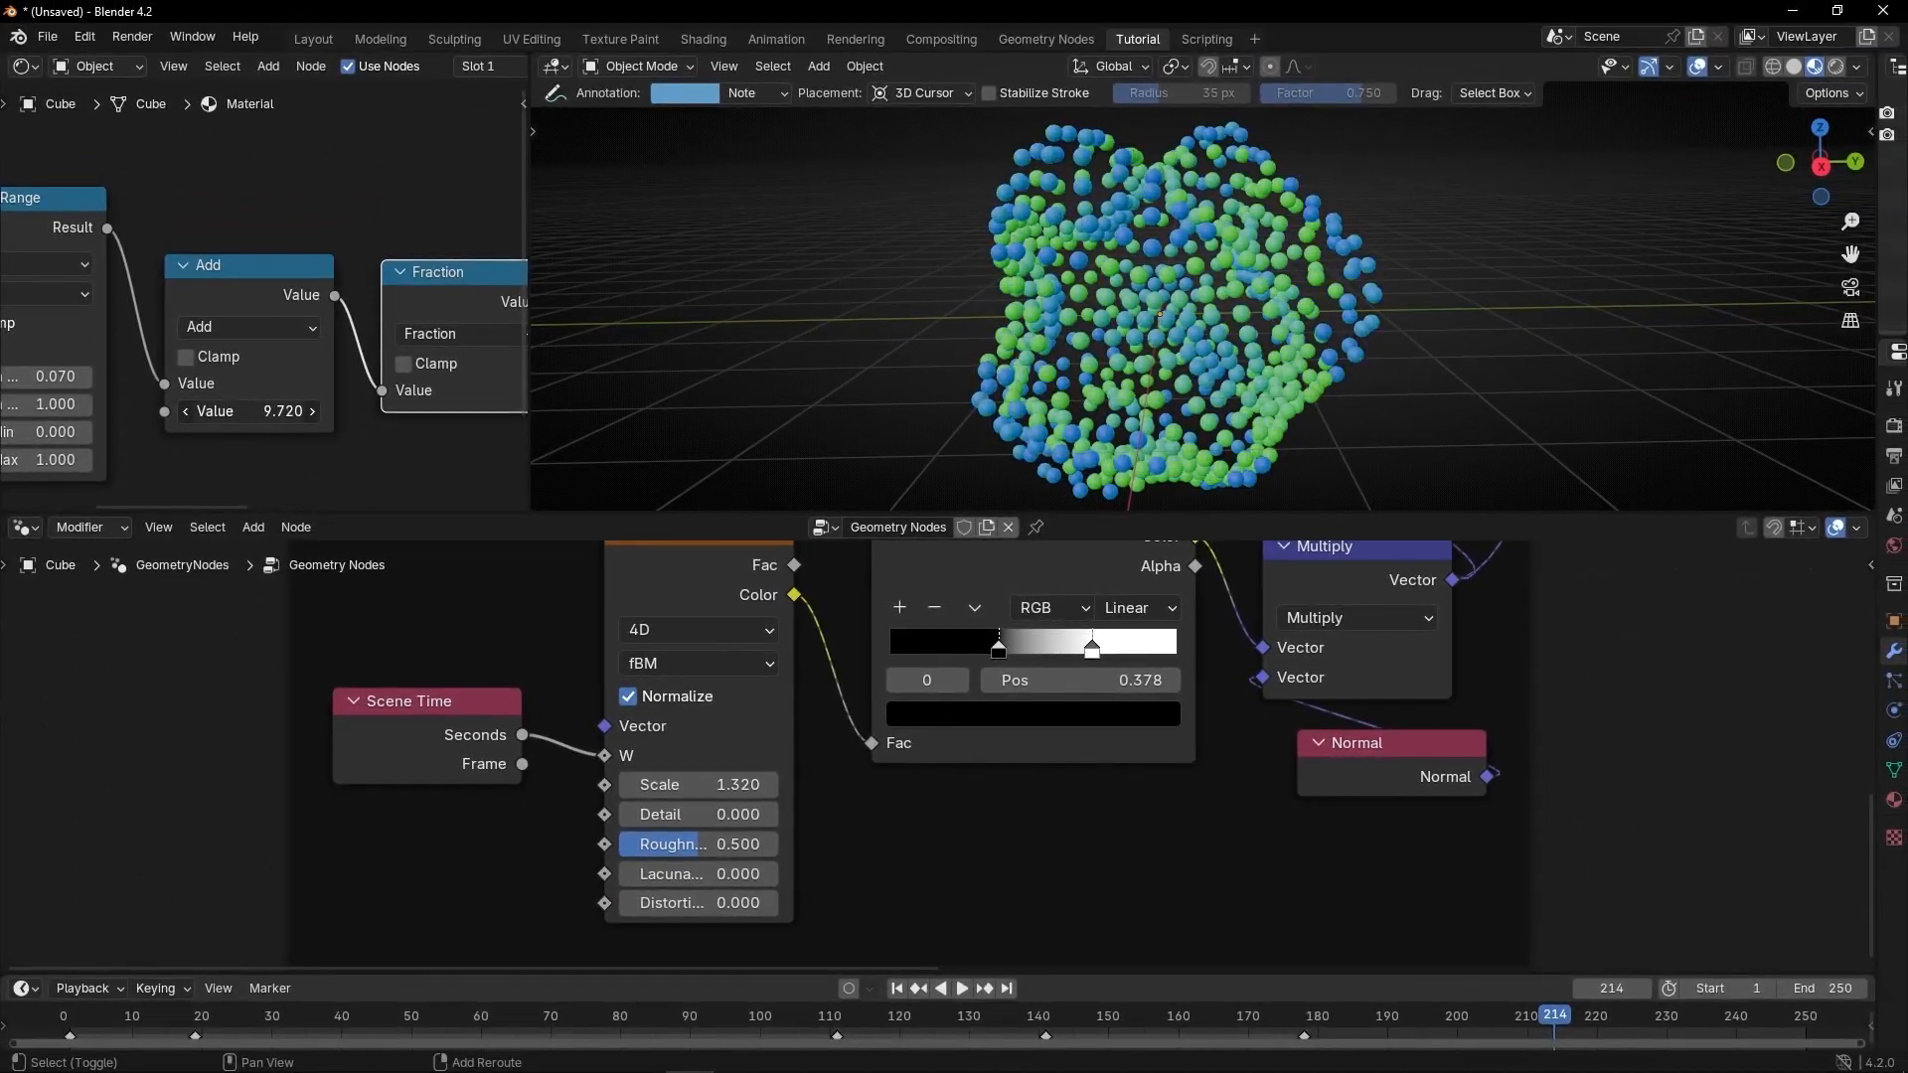